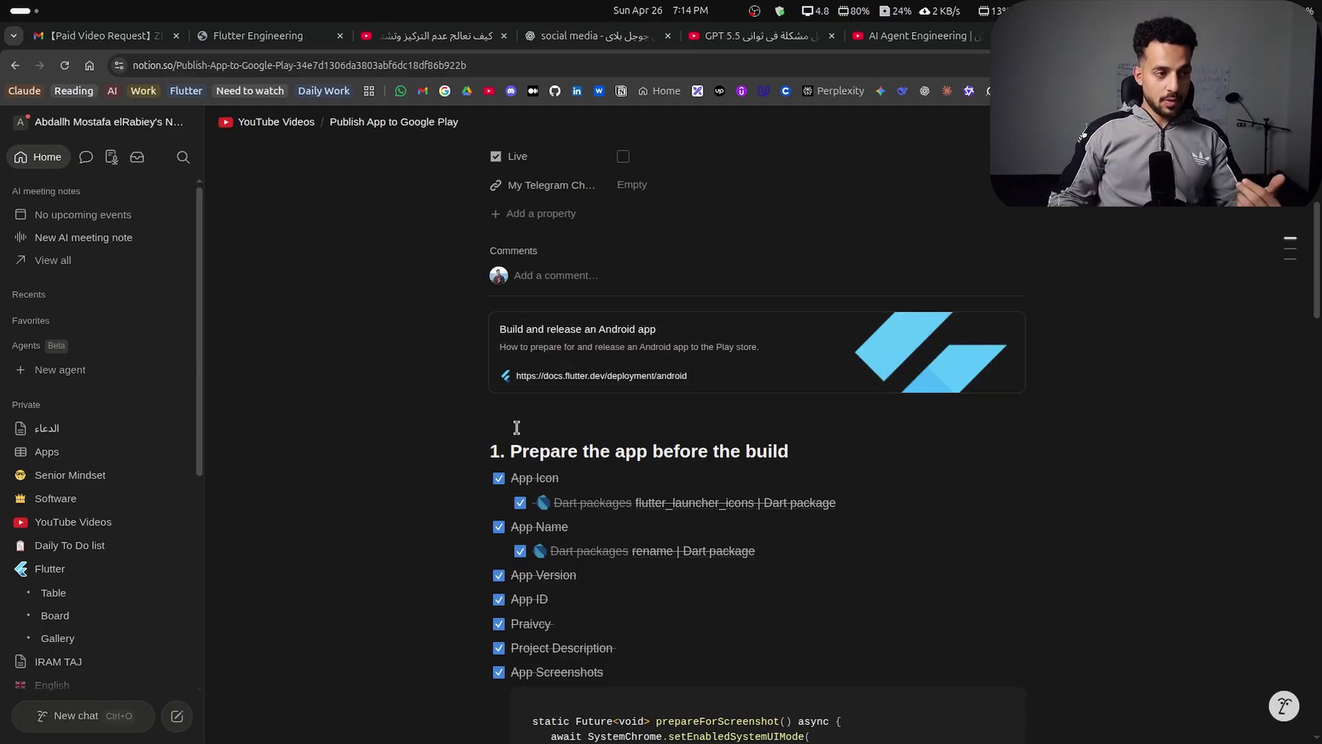
# Review the Publish App to Google Play checklist, from preparing and signing the app through Gradle configuration to the aab build command.
pyautogui.scroll(-1, 516, 427)
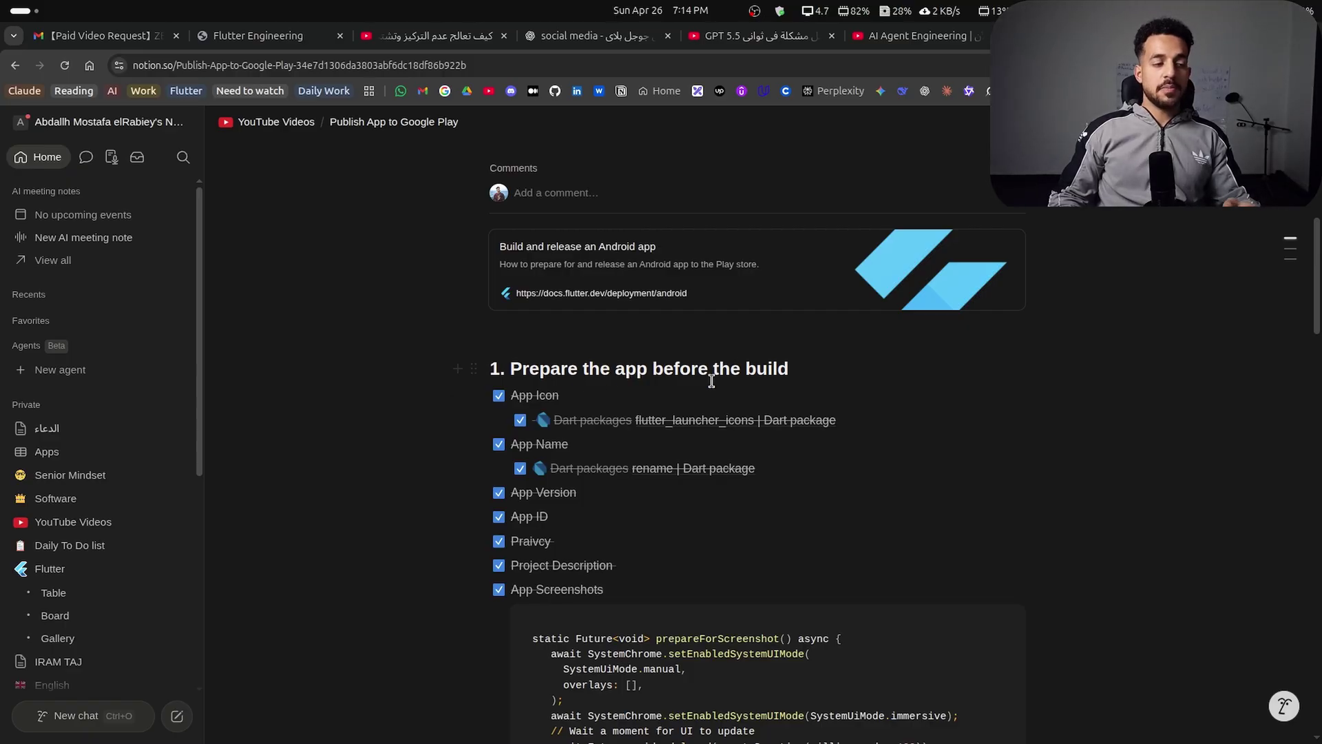
pyautogui.scroll(-2, 711, 381)
pyautogui.scroll(-3, 628, 211)
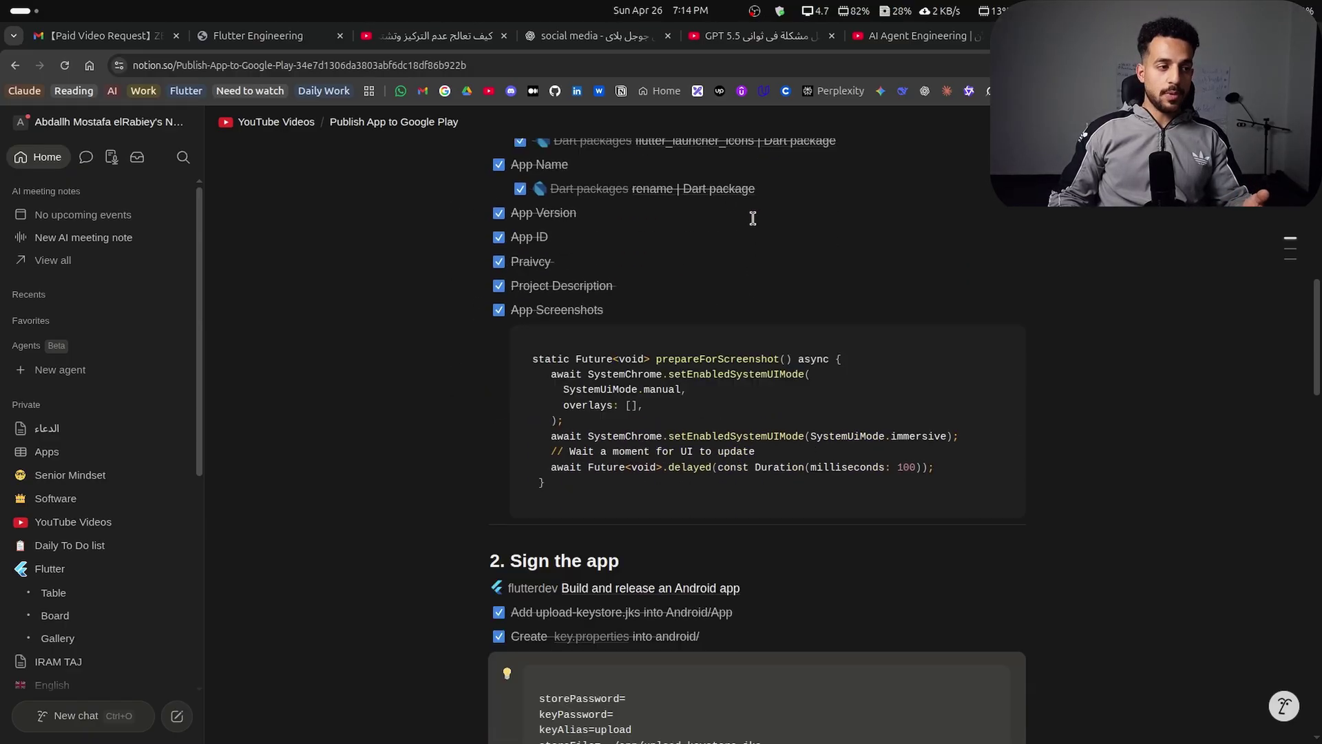
pyautogui.scroll(-6, 683, 457)
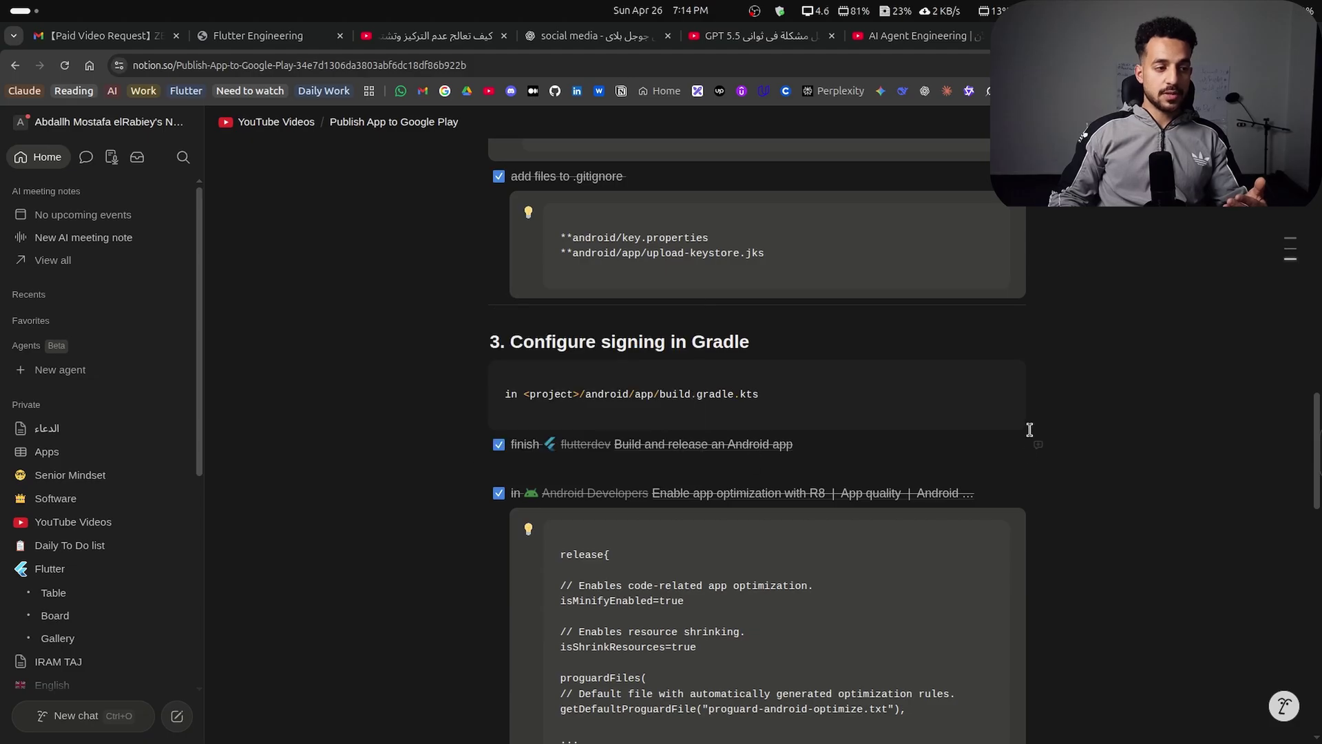
pyautogui.scroll(-3, 1113, 448)
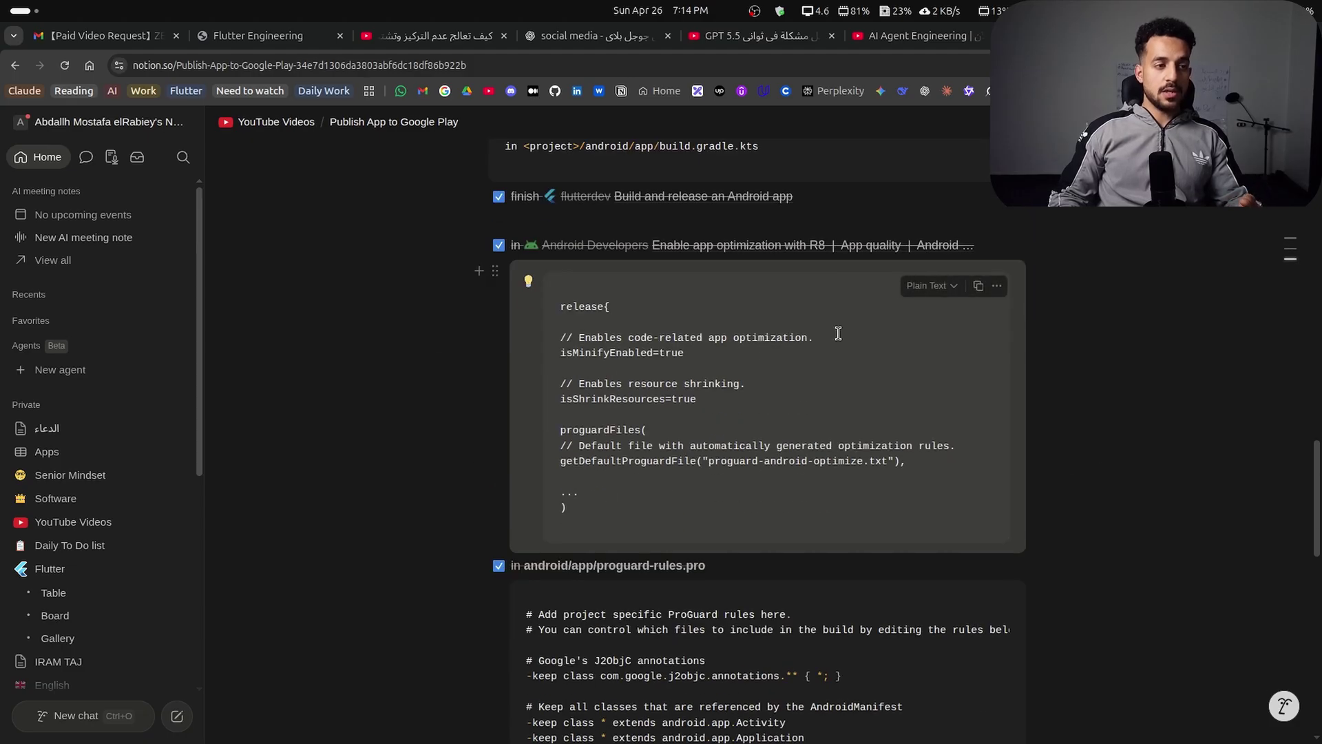
pyautogui.scroll(-10, 766, 484)
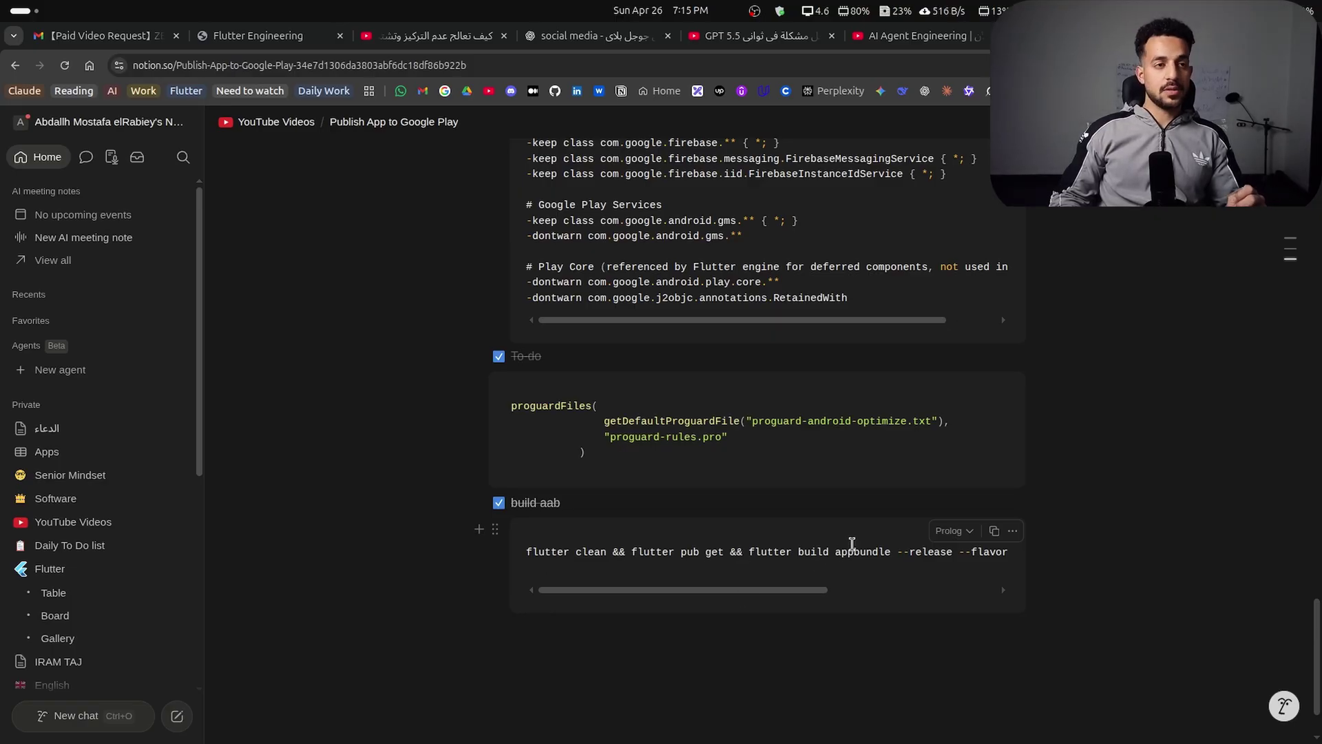
pyautogui.scroll(3, 870, 529)
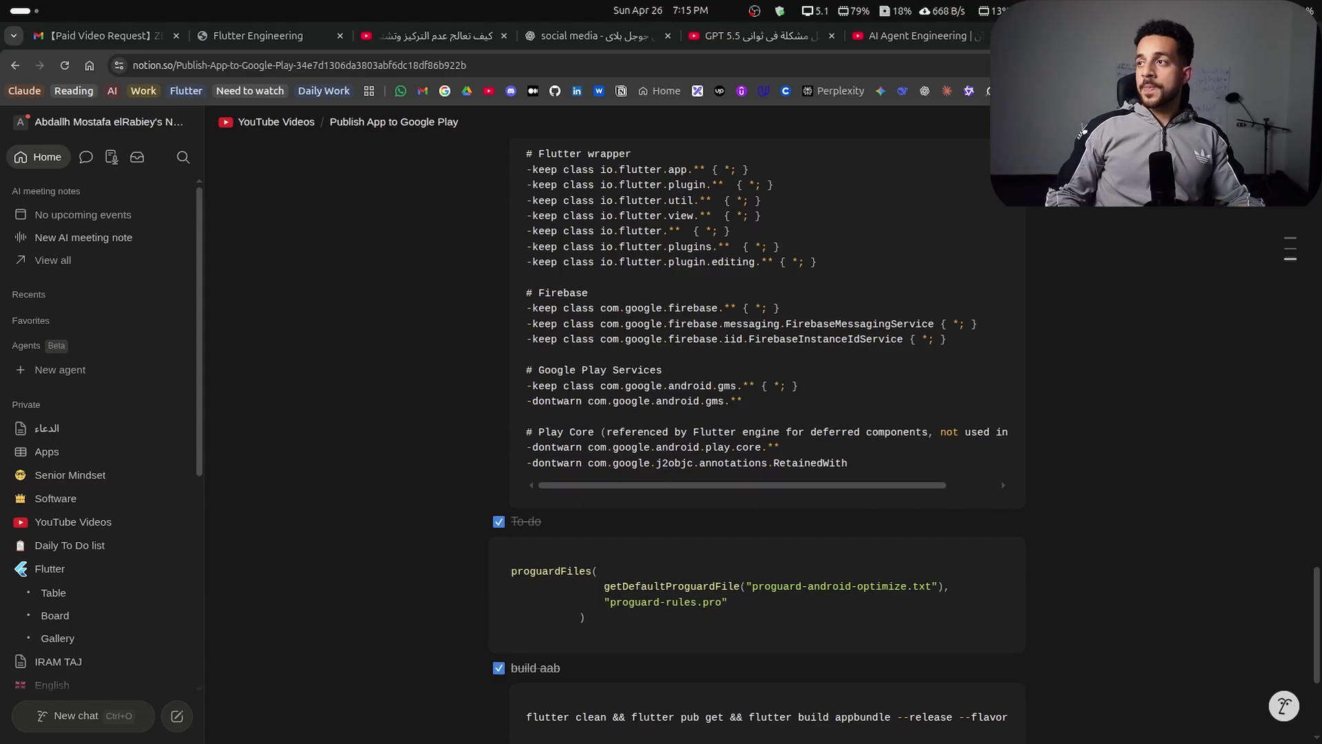
# Switch to the Google Play Console in the other browser window, maximize it and start creating a new app.
pyautogui.hotkey('alt', 'Tab')
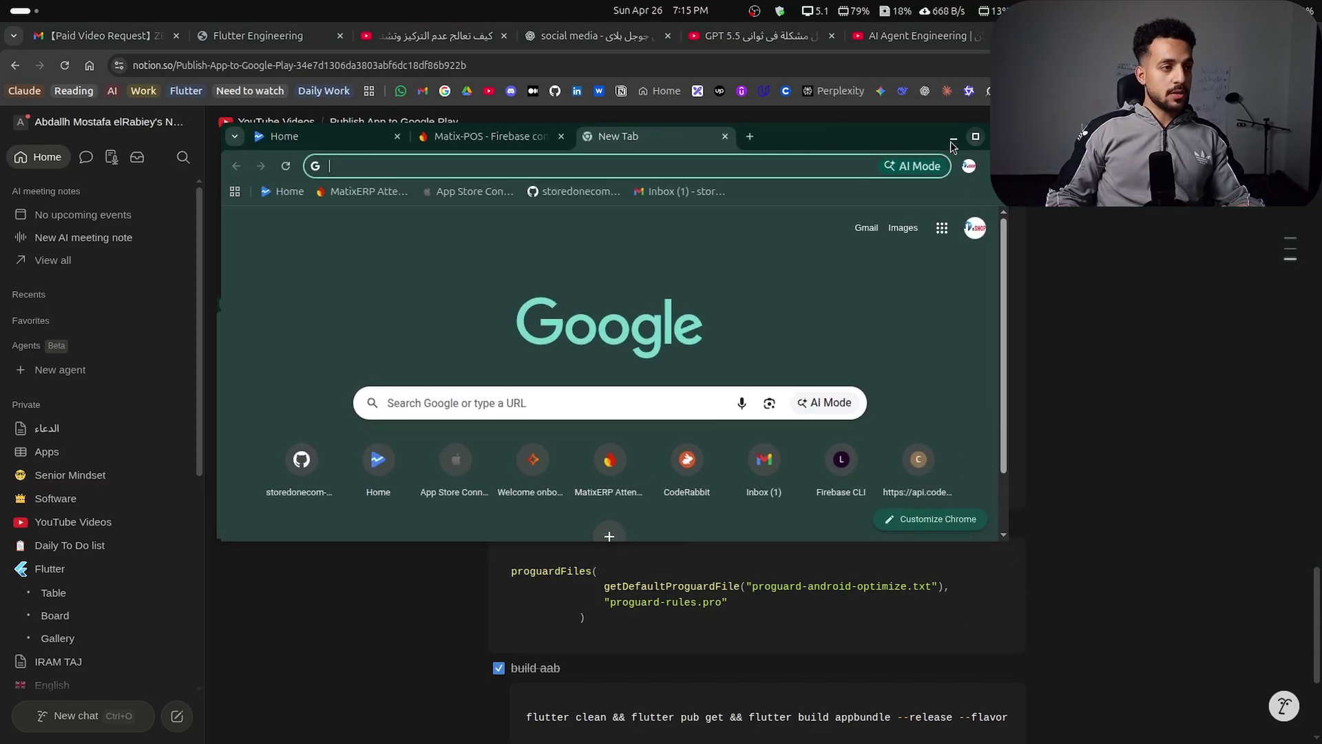
pyautogui.click(976, 137)
pyautogui.click(110, 38)
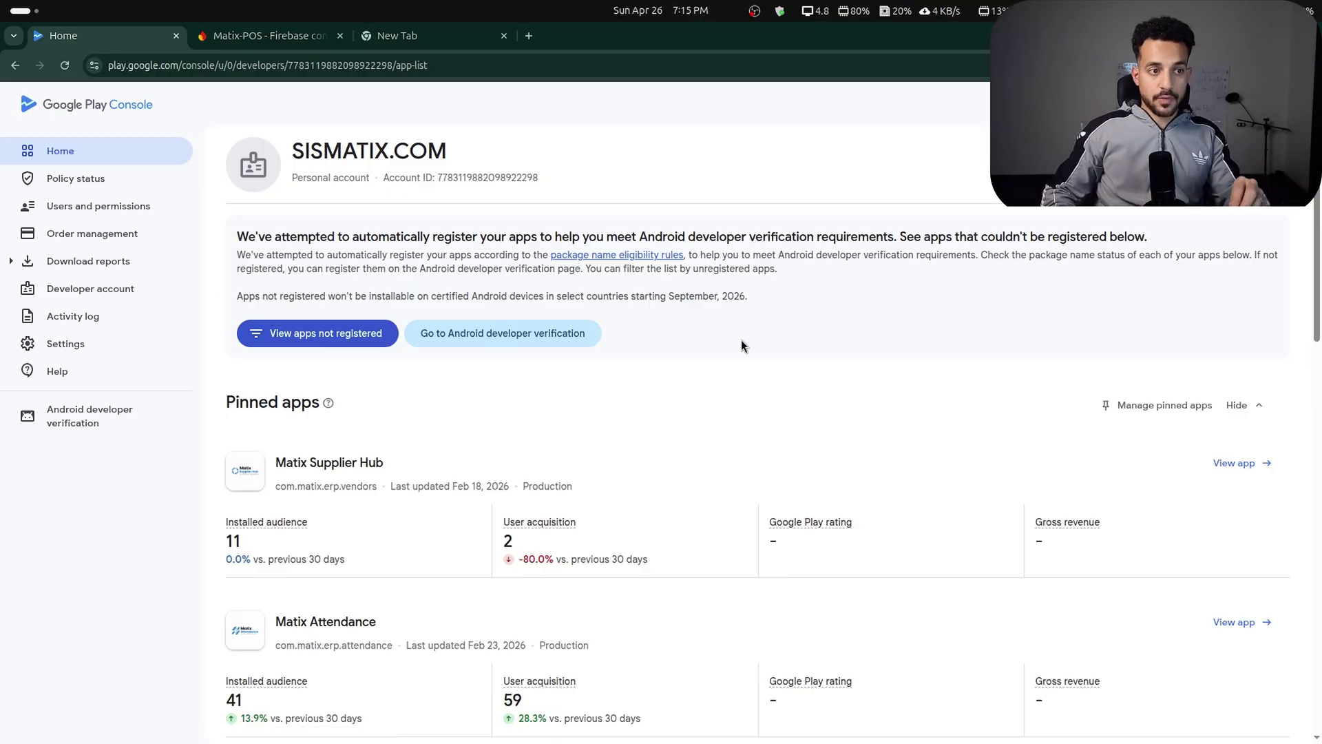
pyautogui.scroll(-3, 596, 561)
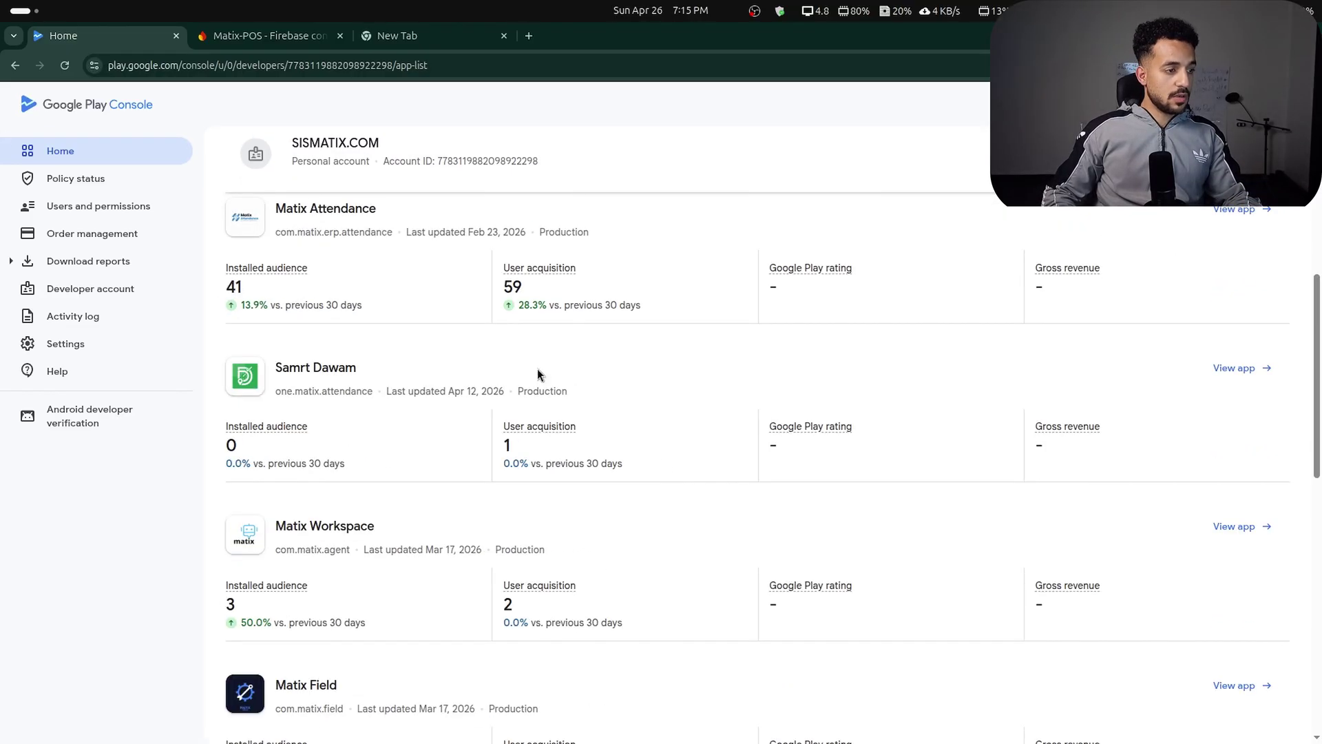
pyautogui.scroll(3, 679, 514)
pyautogui.scroll(-8, 1068, 514)
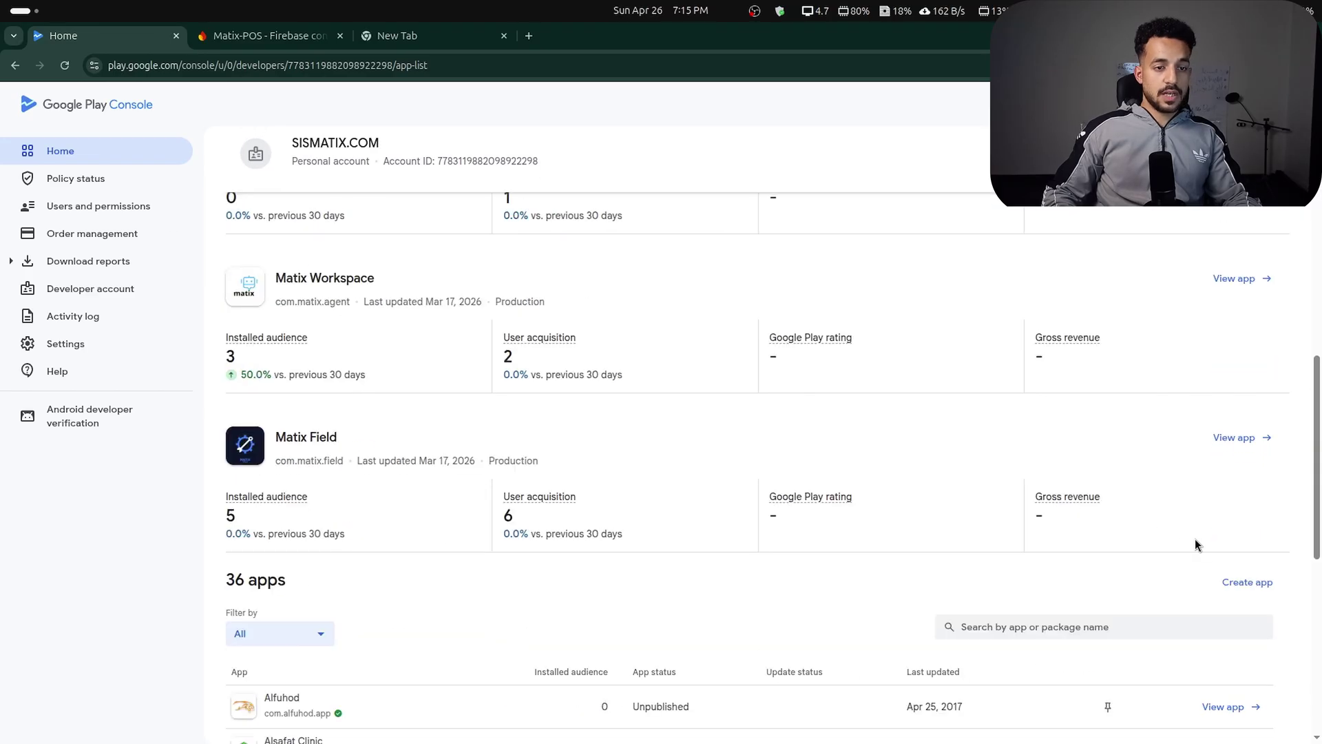
pyautogui.click(1243, 585)
# Enter "Matix POS" as the app name in the app details.
pyautogui.click(331, 288)
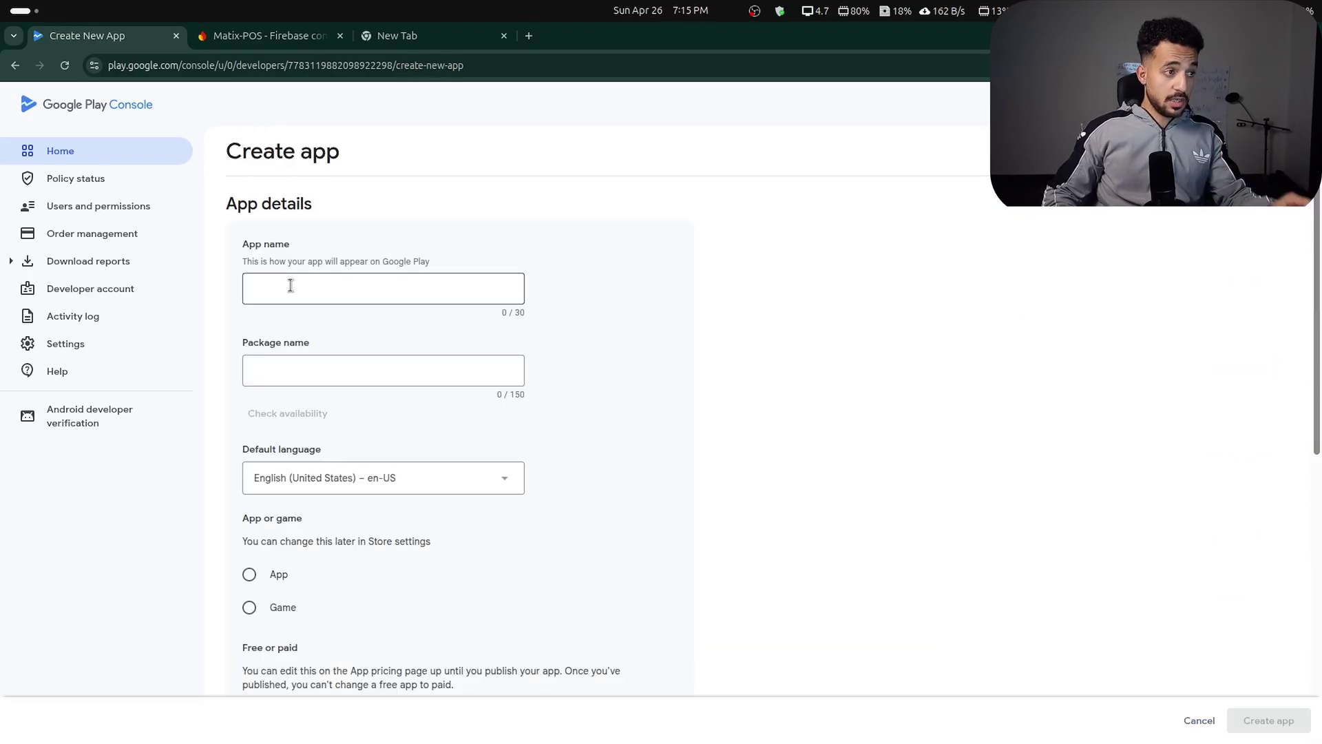
pyautogui.write('Matix POS')
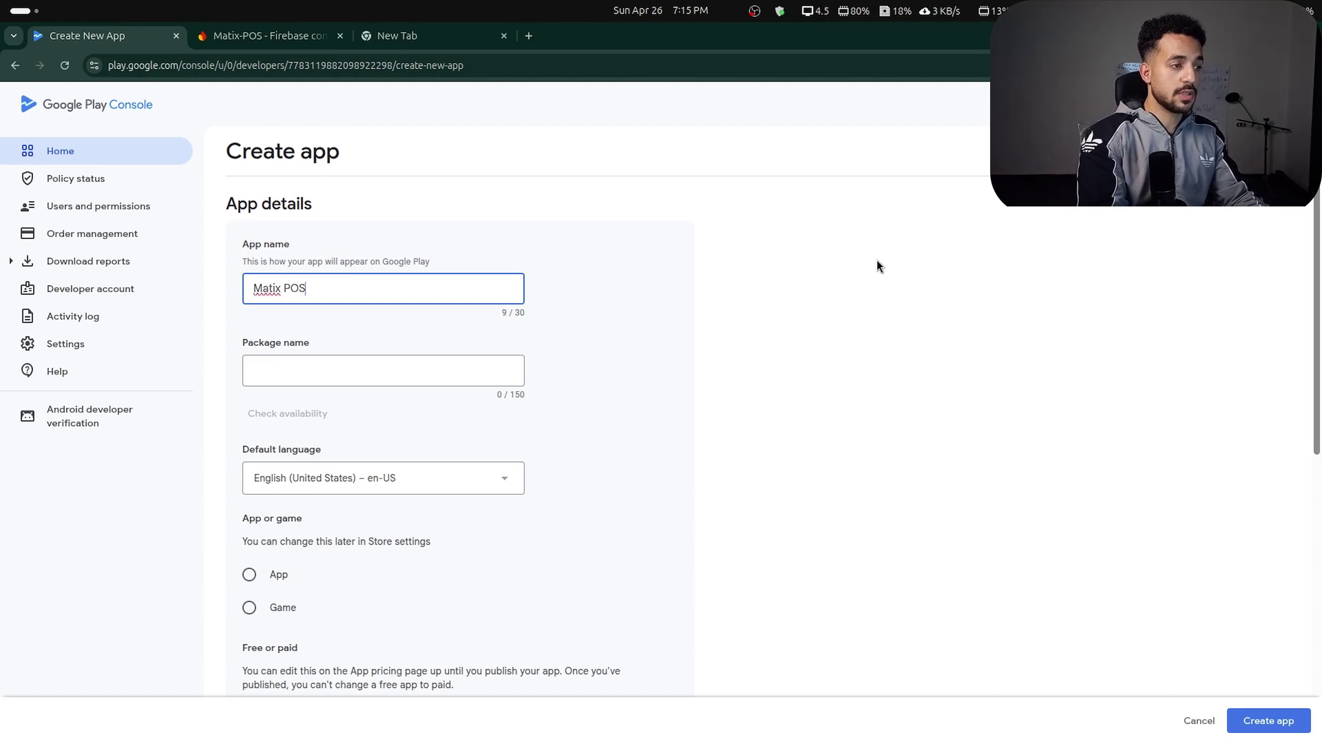
pyautogui.press('Tab')
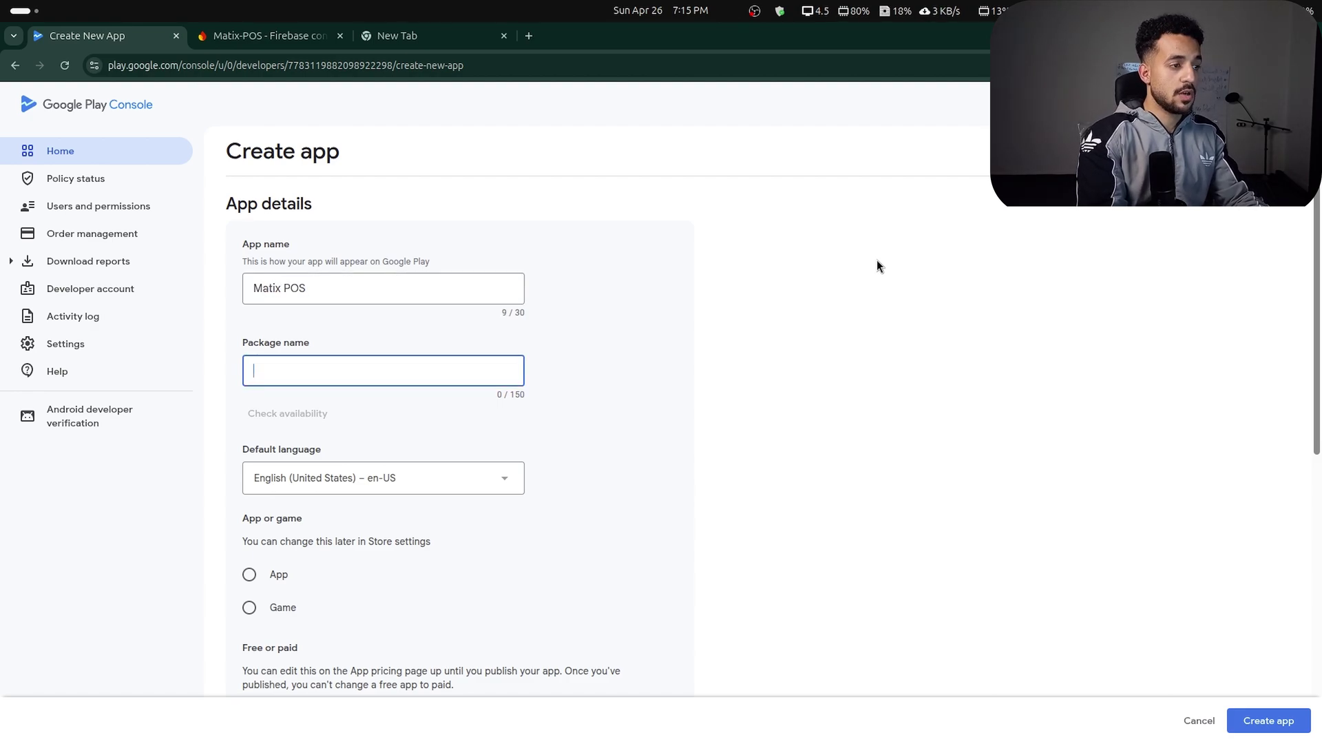
# Switch to VS Code, close the terminal and open GOOGLE_PLAY_GUIDE.md from the matix_pos project.
pyautogui.hotkey('alt', 'Tab')
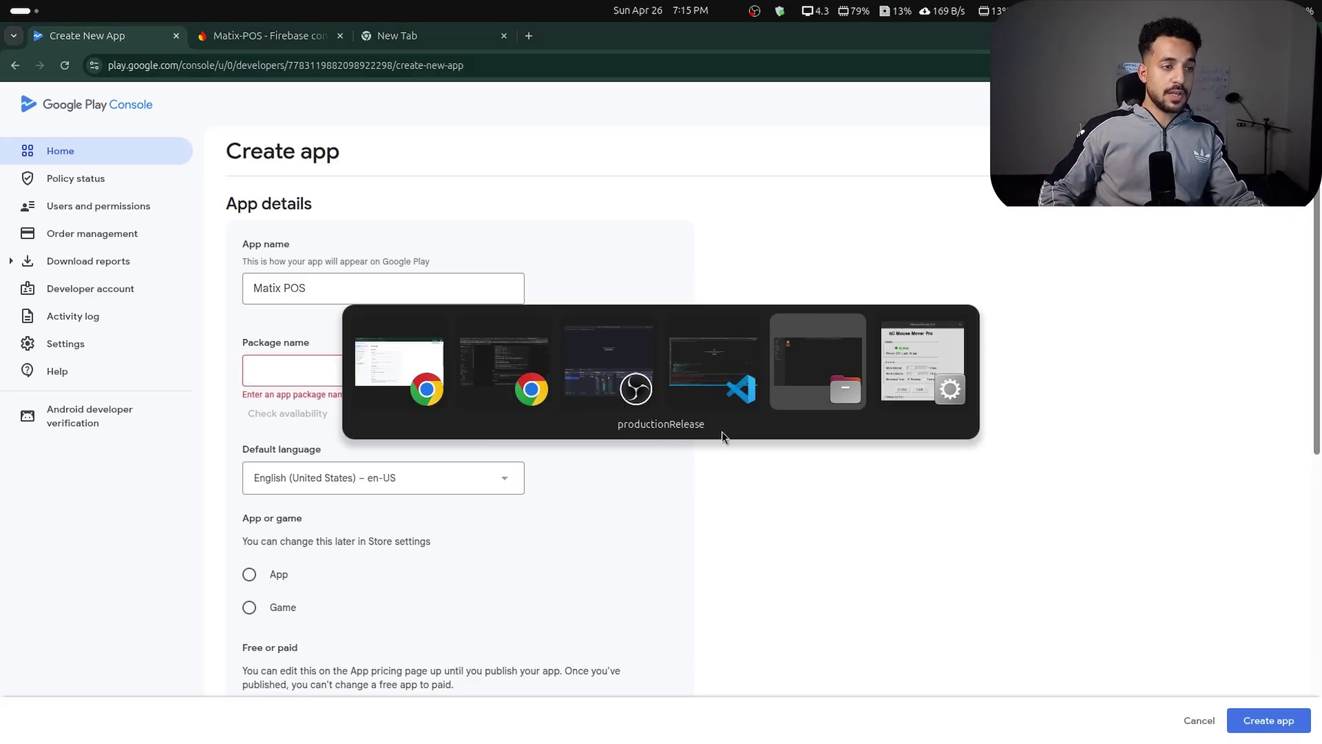
pyautogui.click(701, 373)
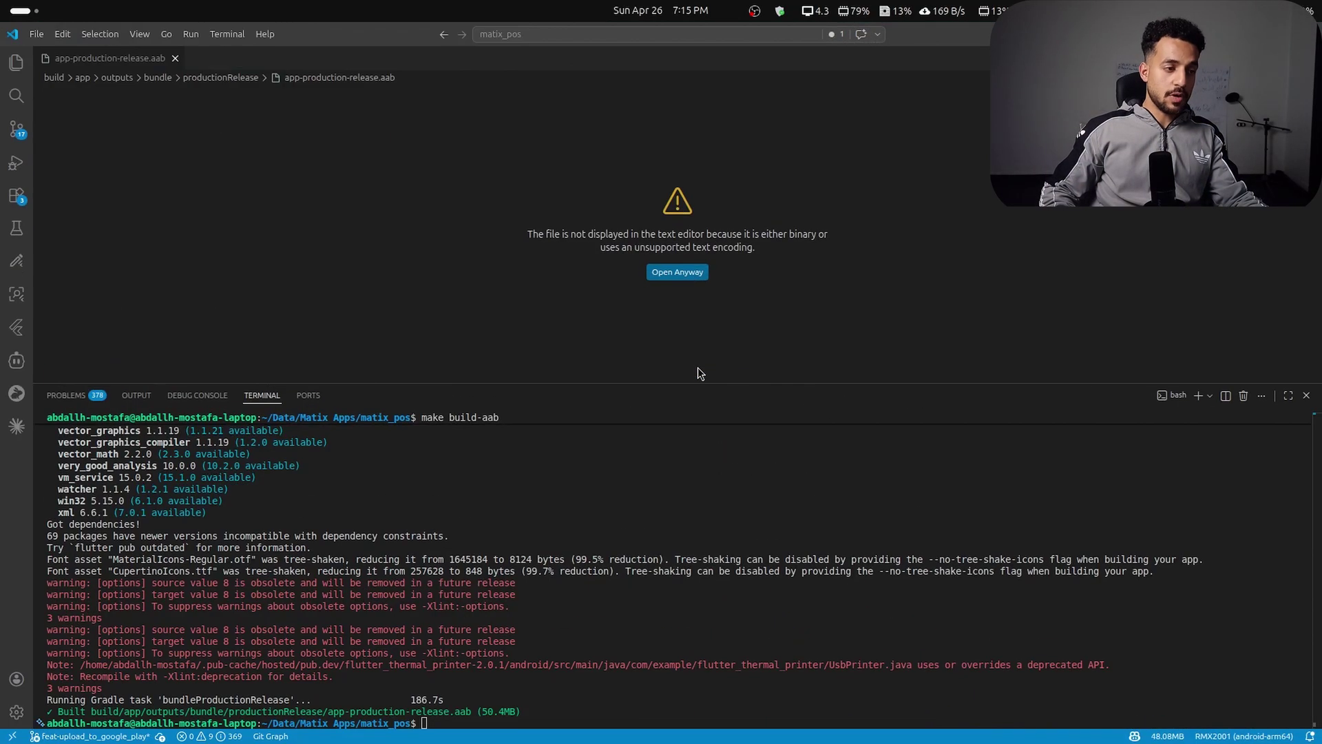
pyautogui.tripleClick(1003, 591)
pyautogui.click(1306, 395)
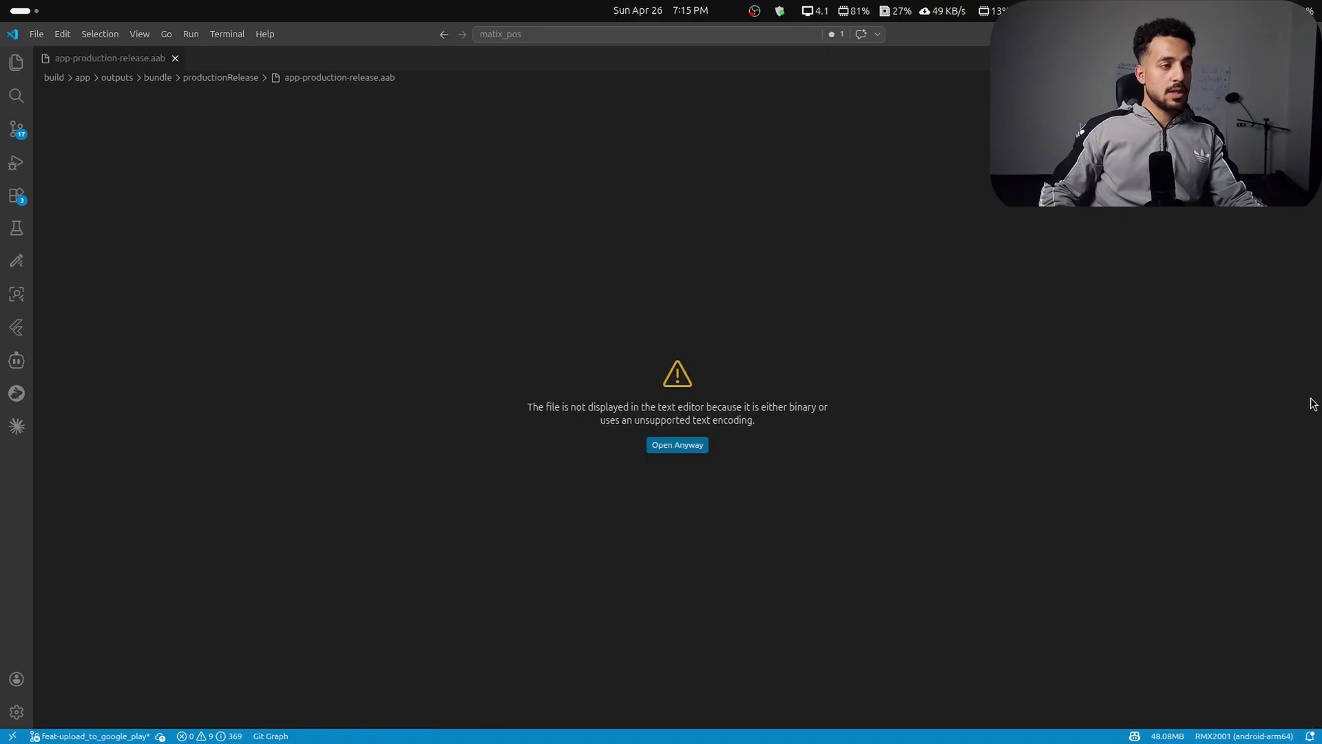
pyautogui.click(15, 77)
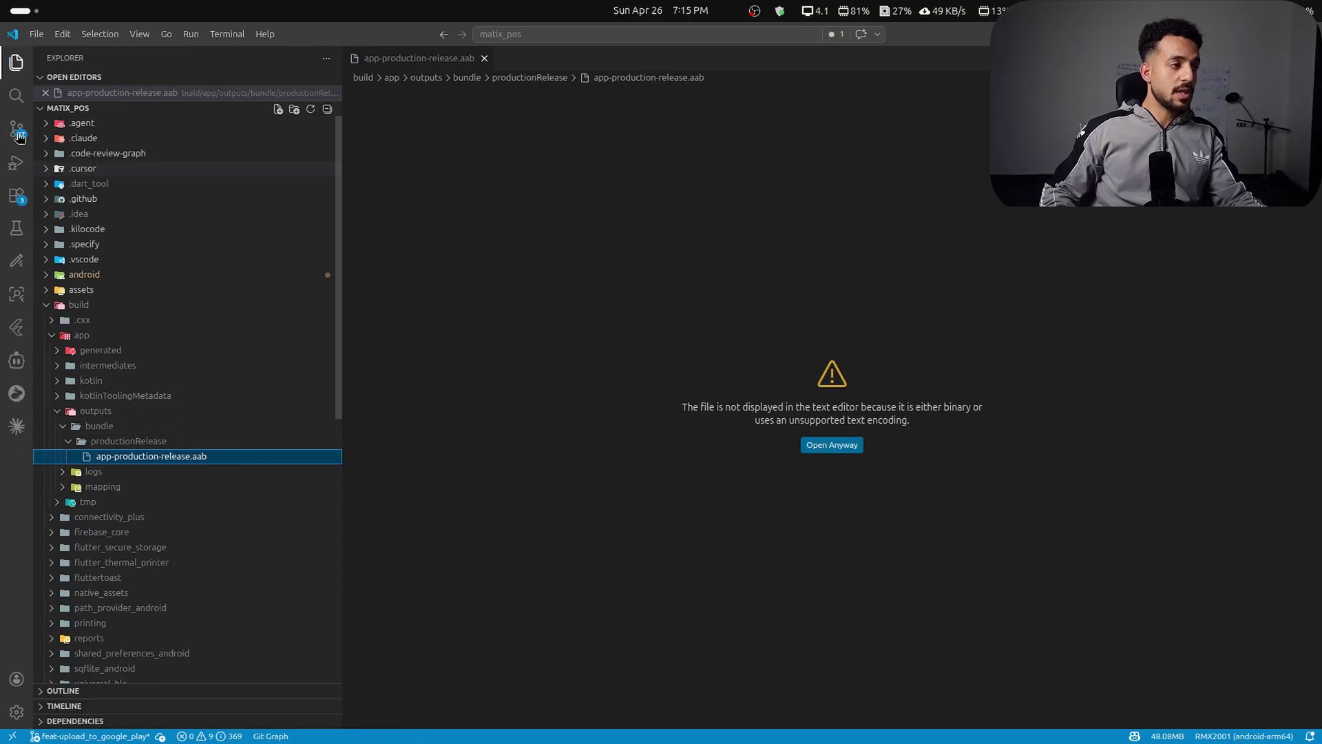
pyautogui.hotkey('ctrl', 'shift', 'g')
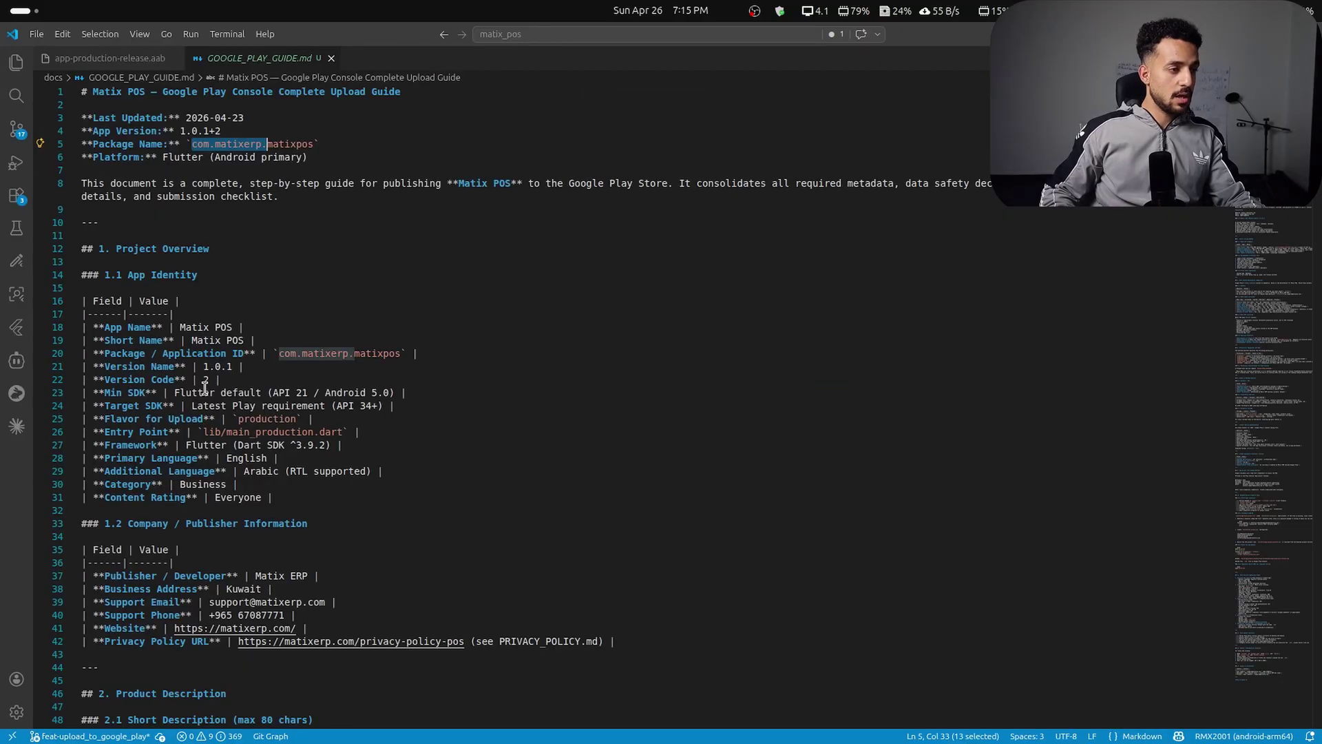
# Copy the package ID com.matixerp.matixpos from the App Identity table of the guide.
pyautogui.click(286, 348)
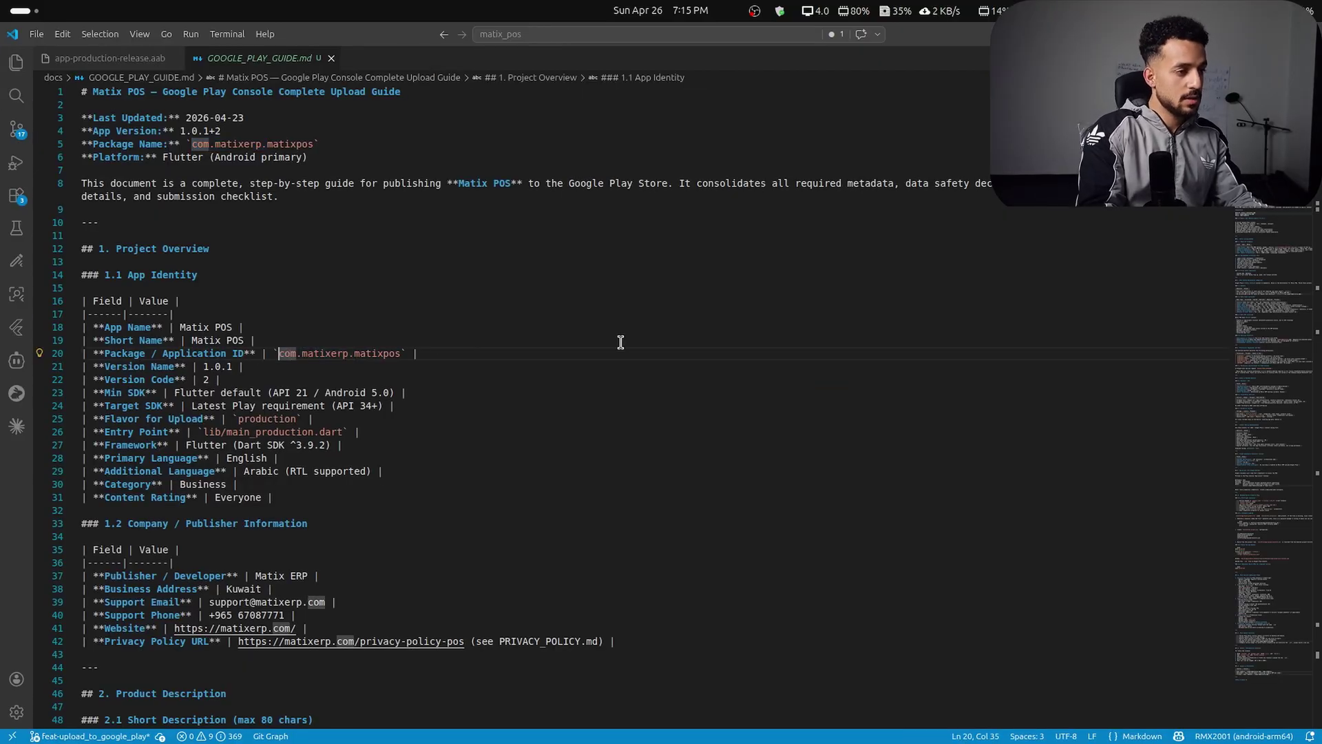
pyautogui.hotkey('shift', 'alt', 'Right')
pyautogui.hotkey('shift', 'alt', 'Right')
pyautogui.hotkey('ctrl', 'c')
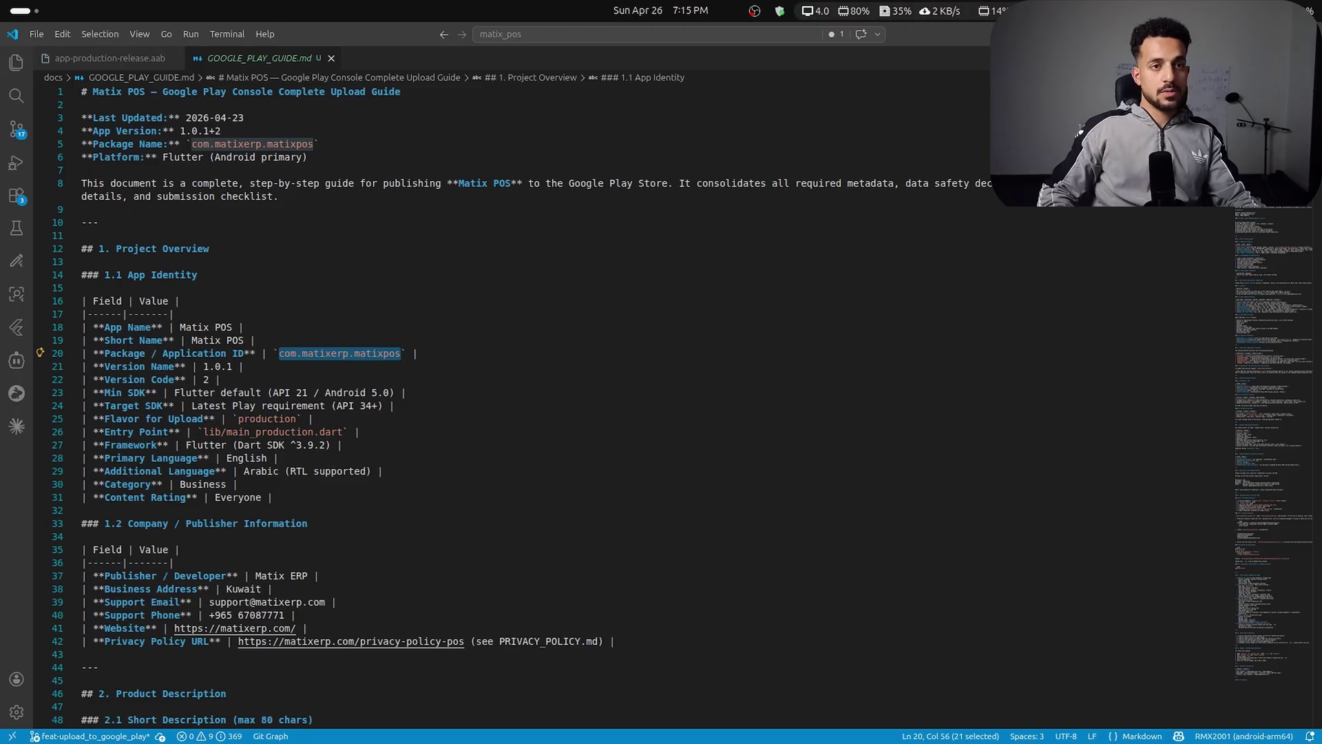
# Return to the Play Console, set the package name to com.matixerp.matixpos and check its availability.
pyautogui.hotkey('alt', 'Tab')
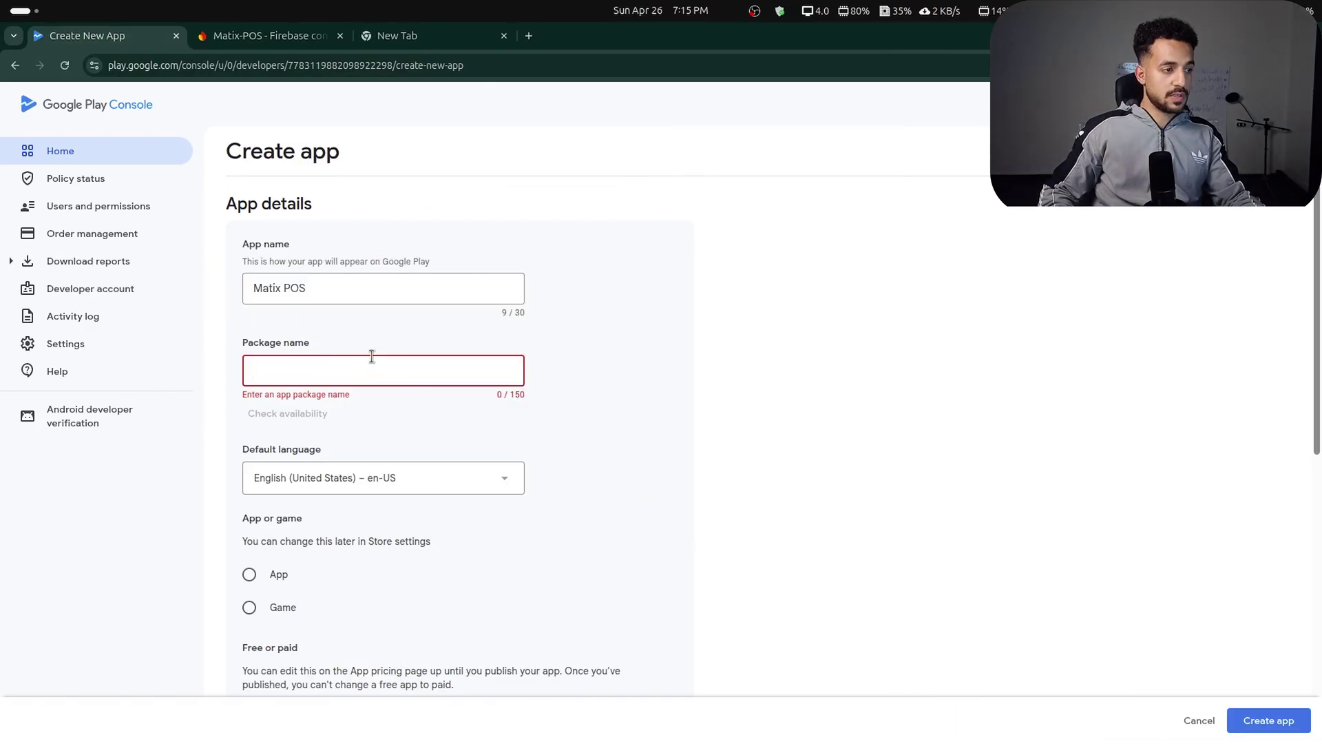
pyautogui.click(372, 356)
pyautogui.hotkey('ctrl', 'v')
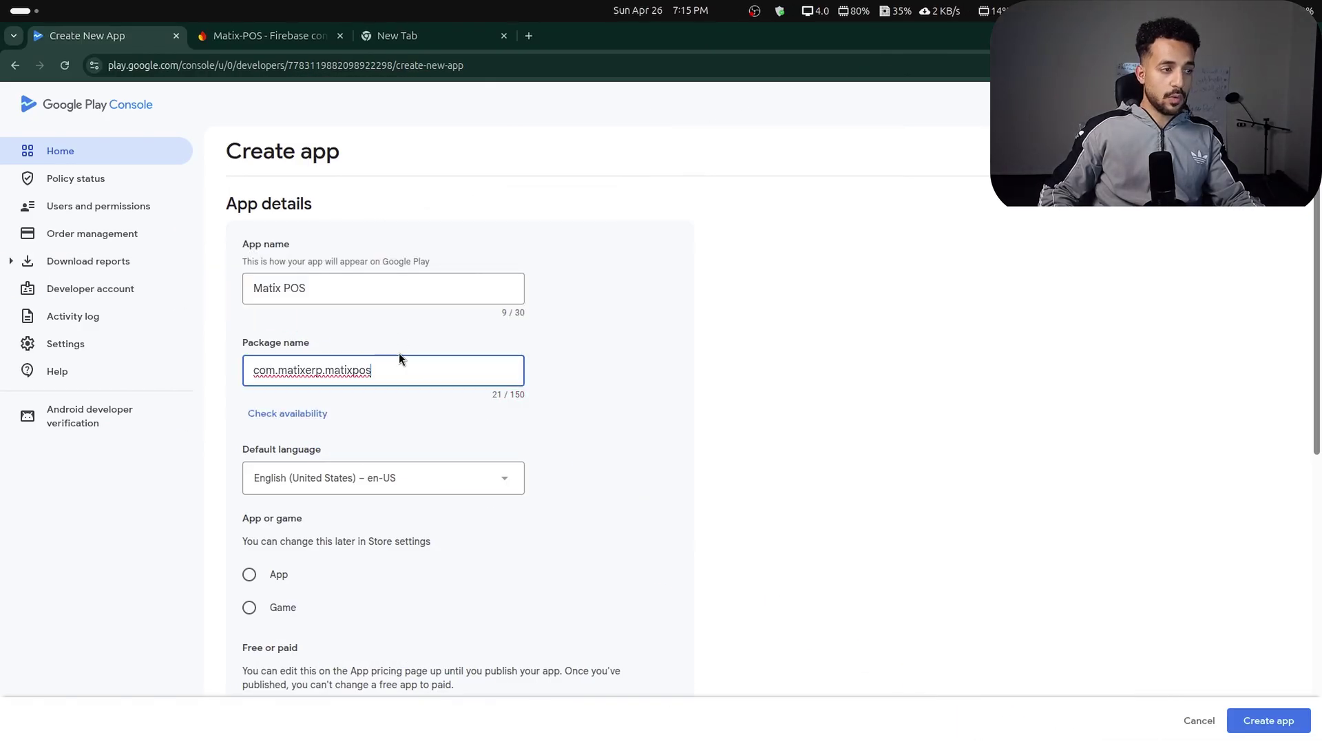
pyautogui.click(326, 414)
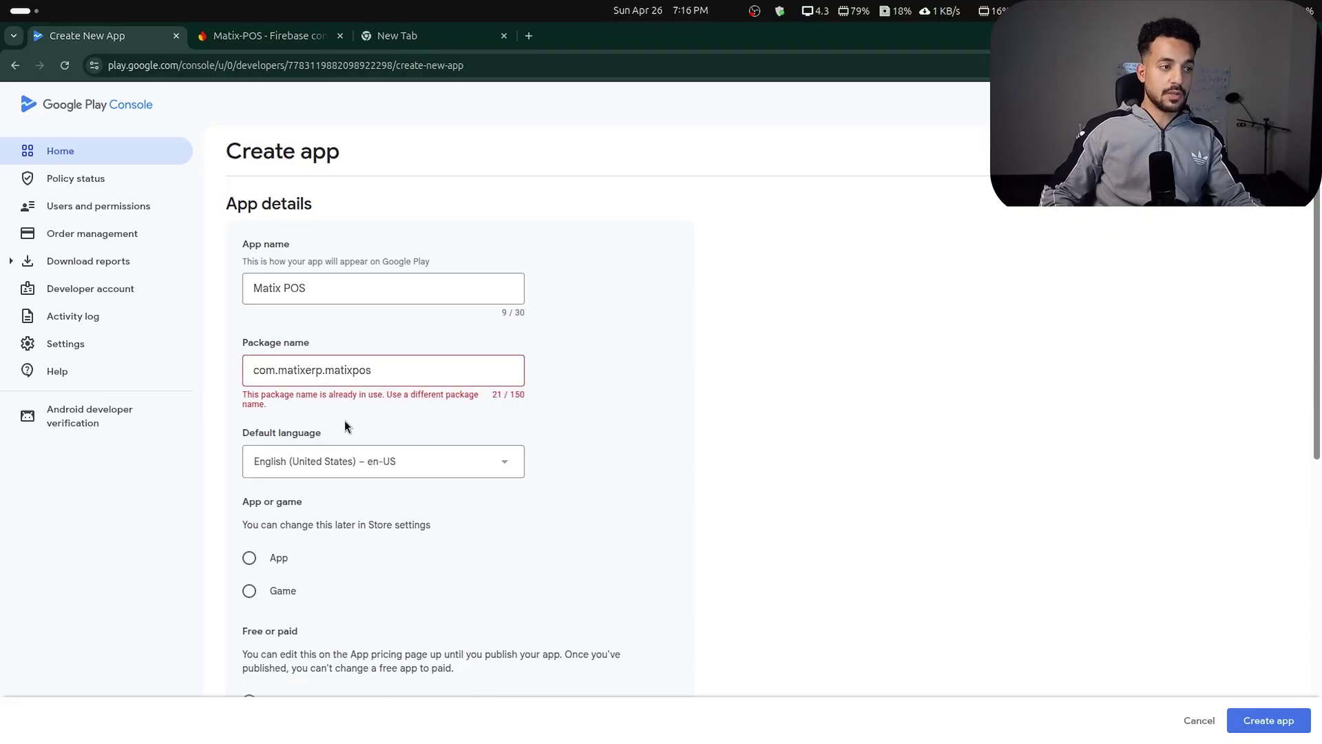
pyautogui.scroll(-3, 894, 388)
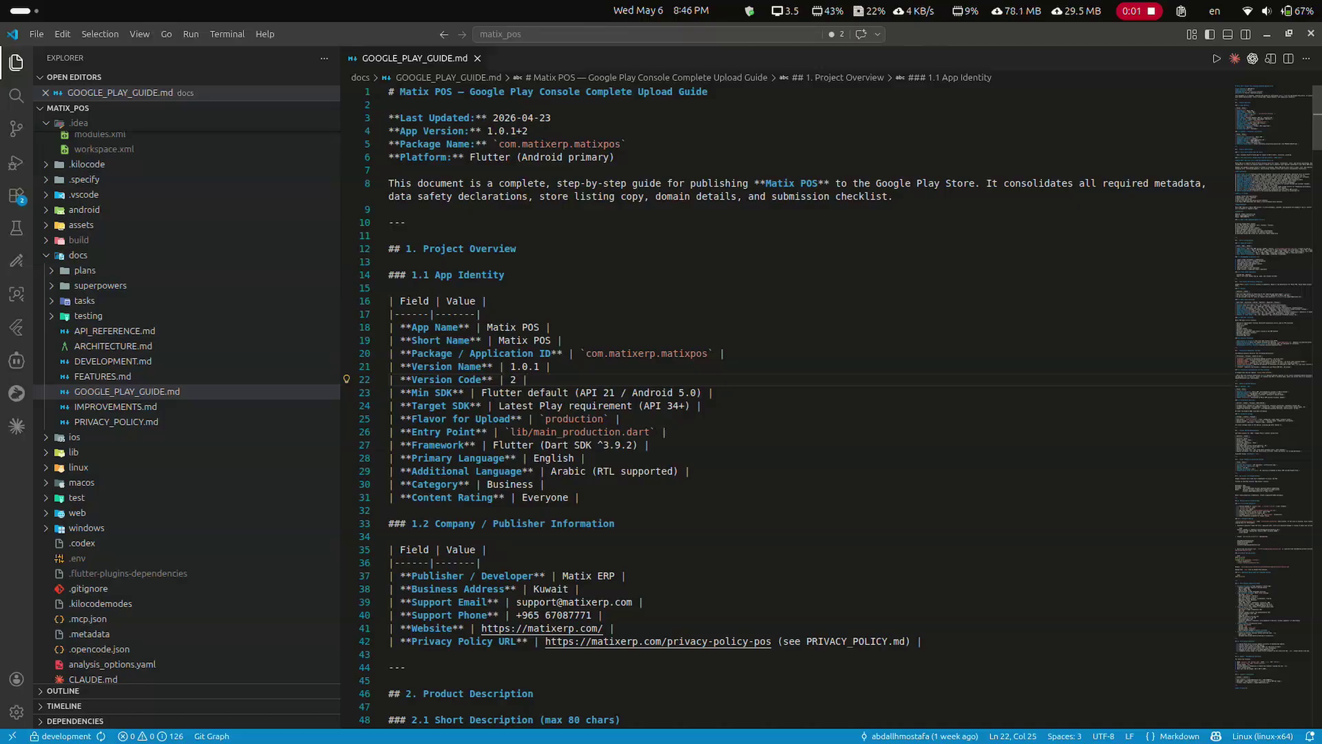
# Open the rendered Markdown preview of GOOGLE_PLAY_GUIDE.md from the docs folder in VS Code.
pyautogui.scroll(-2, 785, 399)
pyautogui.click(128, 391)
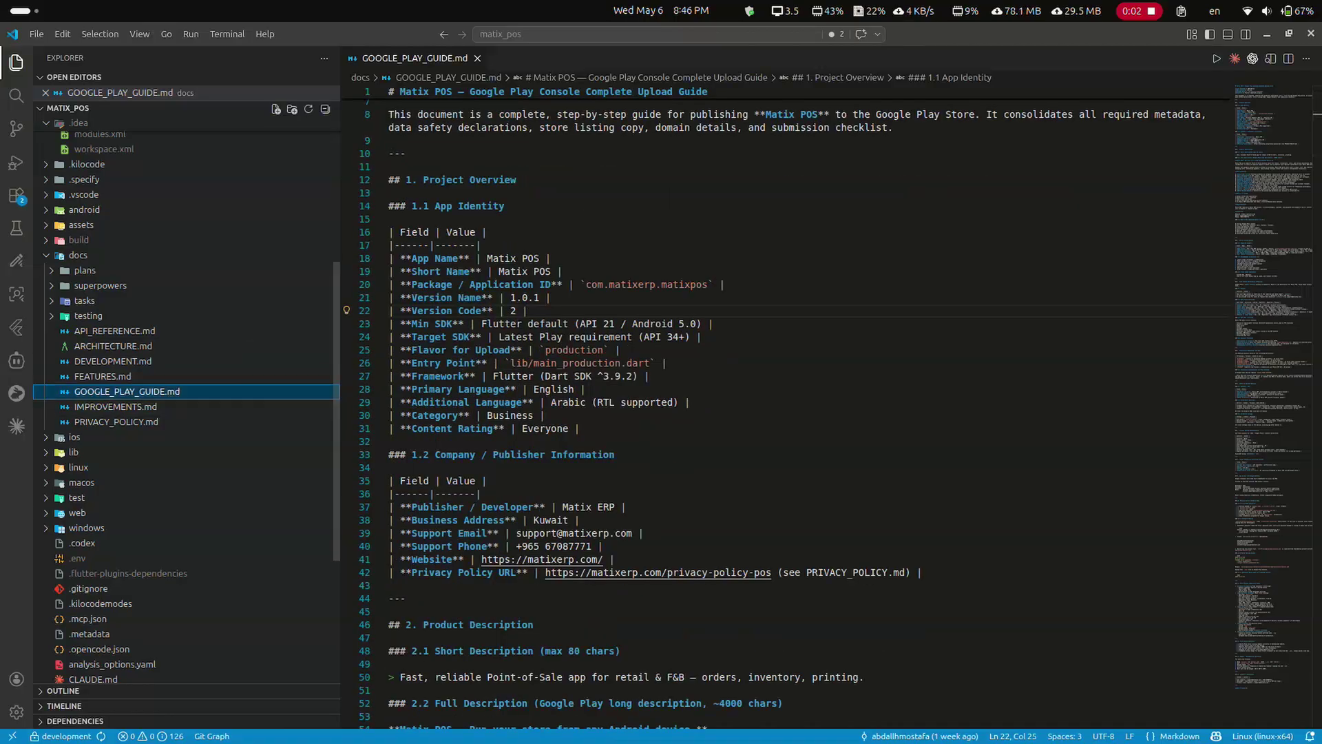
pyautogui.rightClick(248, 392)
pyautogui.click(434, 384)
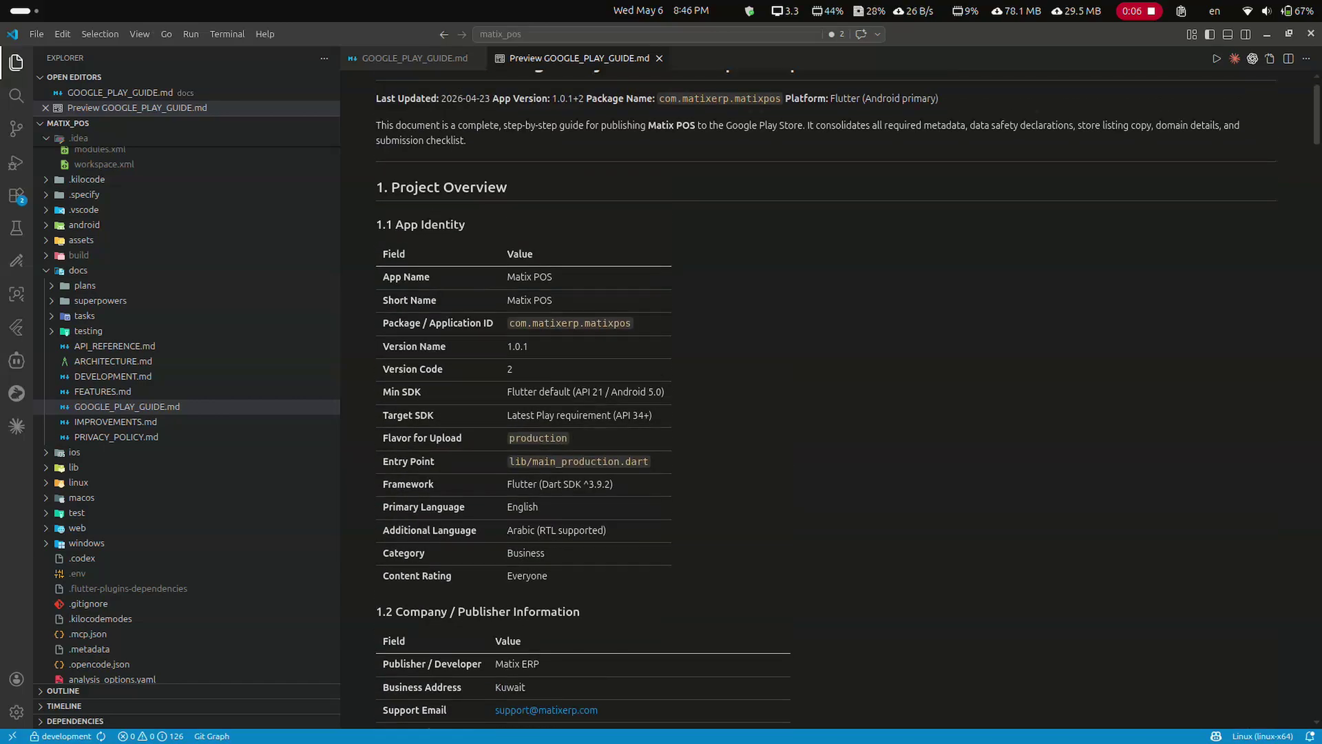
# Read through the upload guide's app identity, store listing, data safety, permissions, content rating, target audience and app access sections.
pyautogui.scroll(-8, 826, 399)
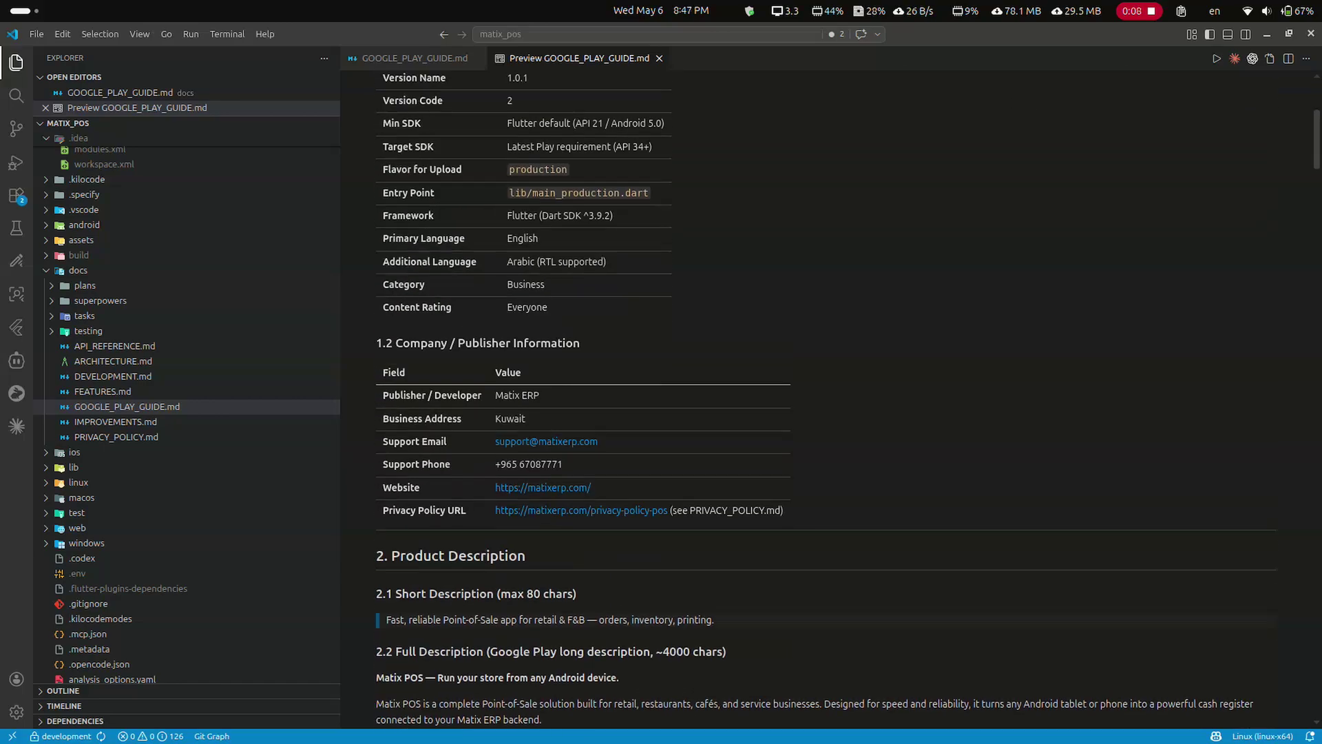
pyautogui.scroll(-8, 827, 400)
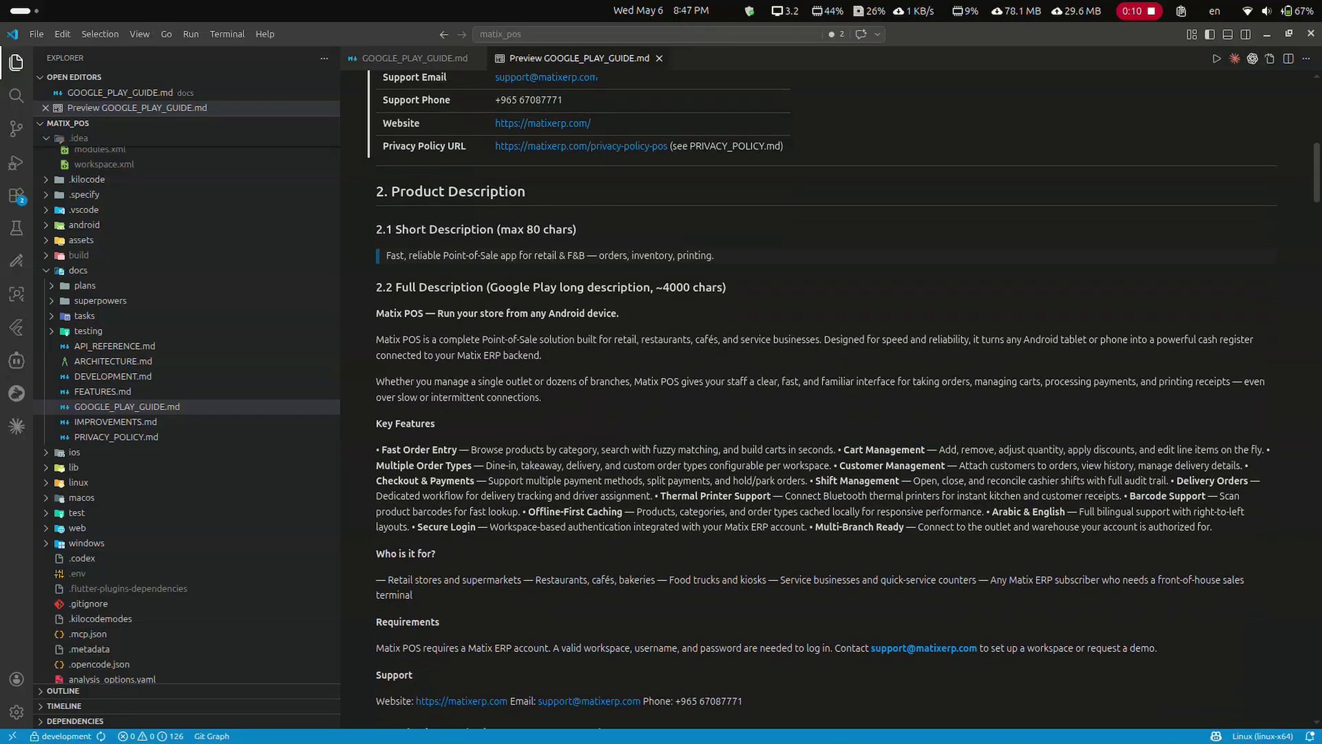
pyautogui.scroll(-10, 827, 399)
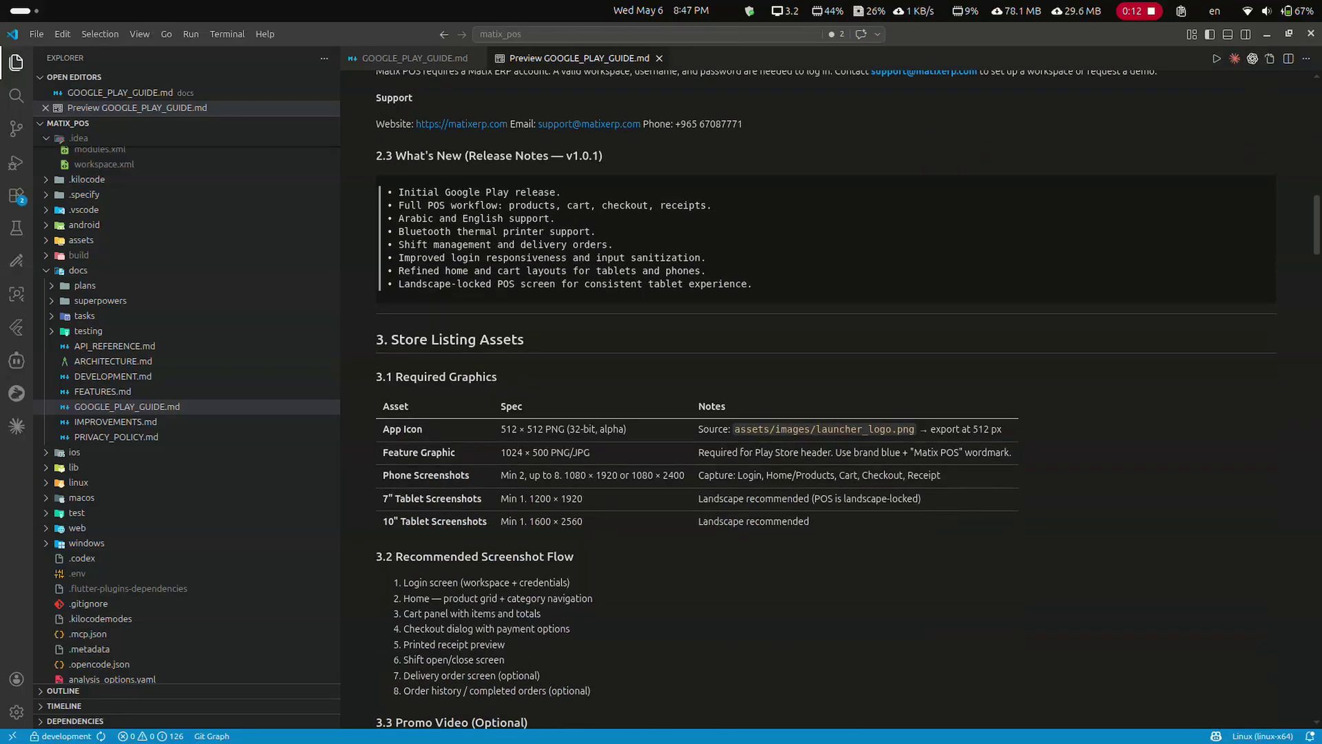
pyautogui.scroll(-10, 827, 399)
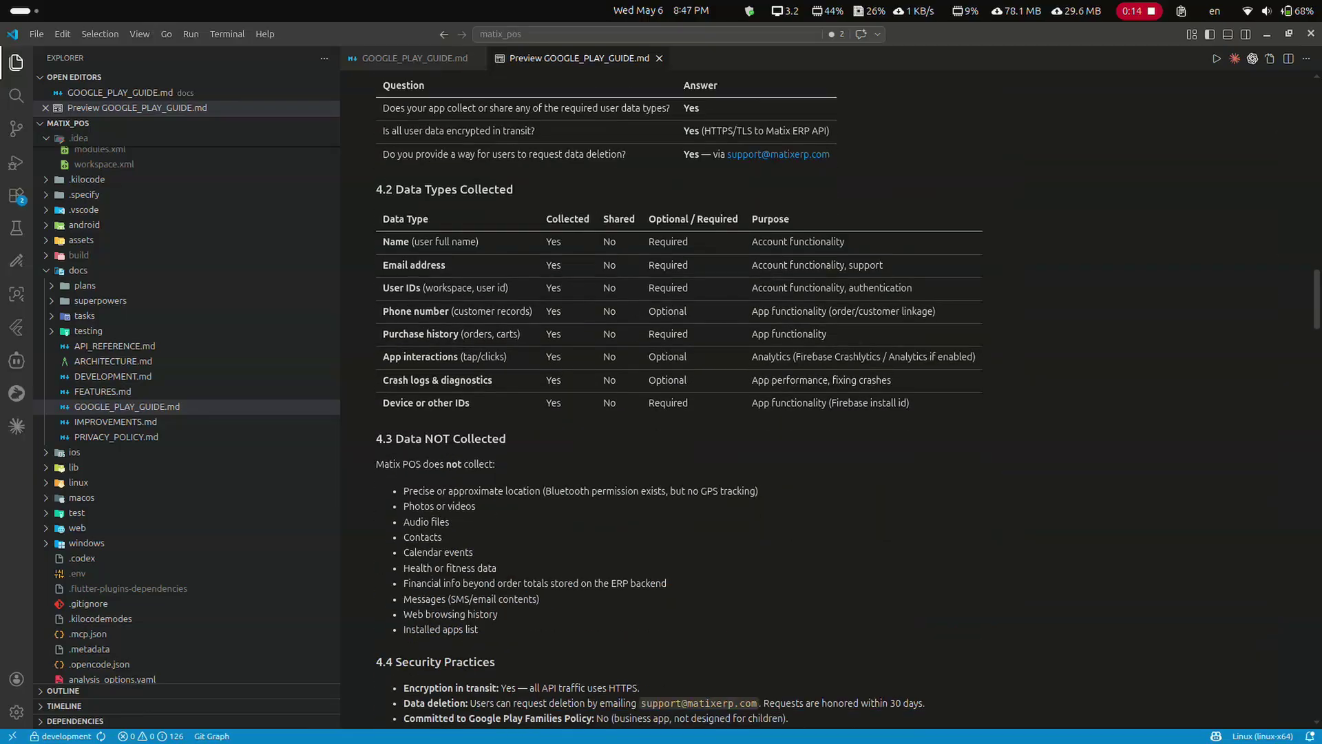
pyautogui.scroll(-10, 827, 400)
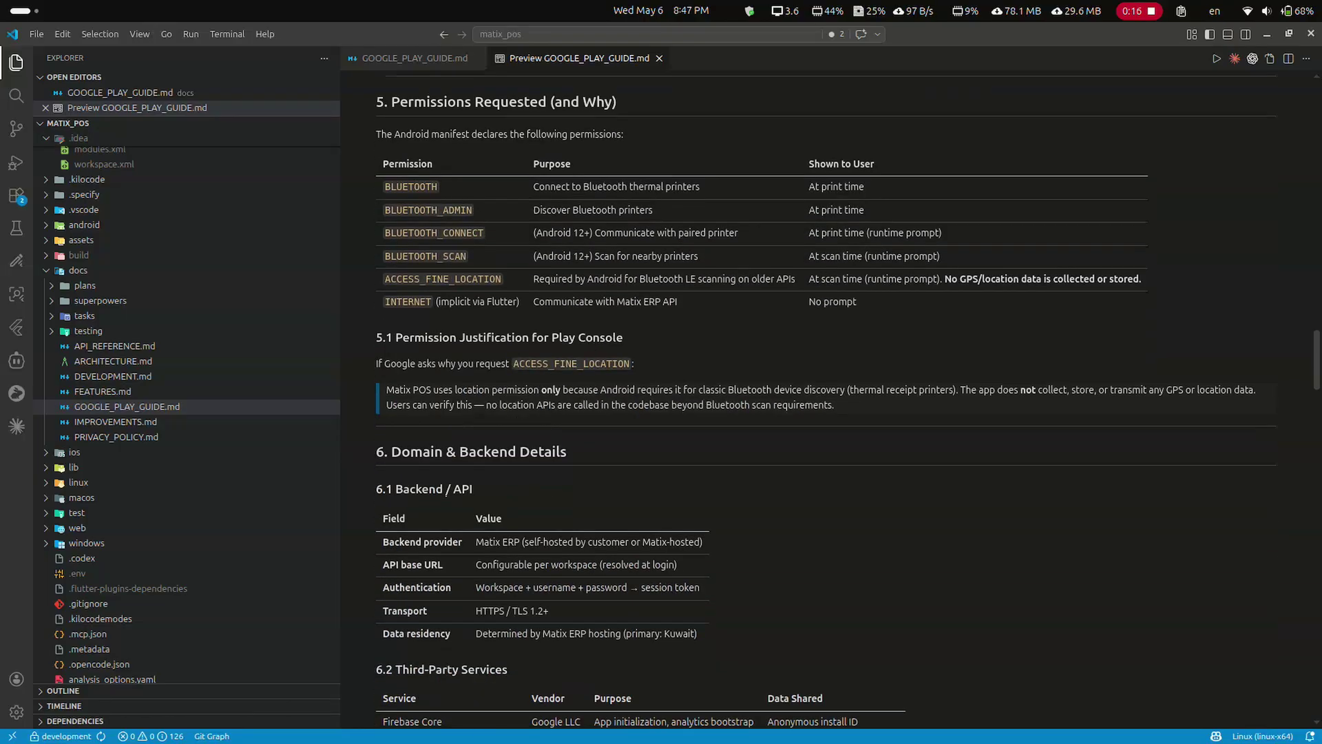
pyautogui.scroll(-8, 827, 400)
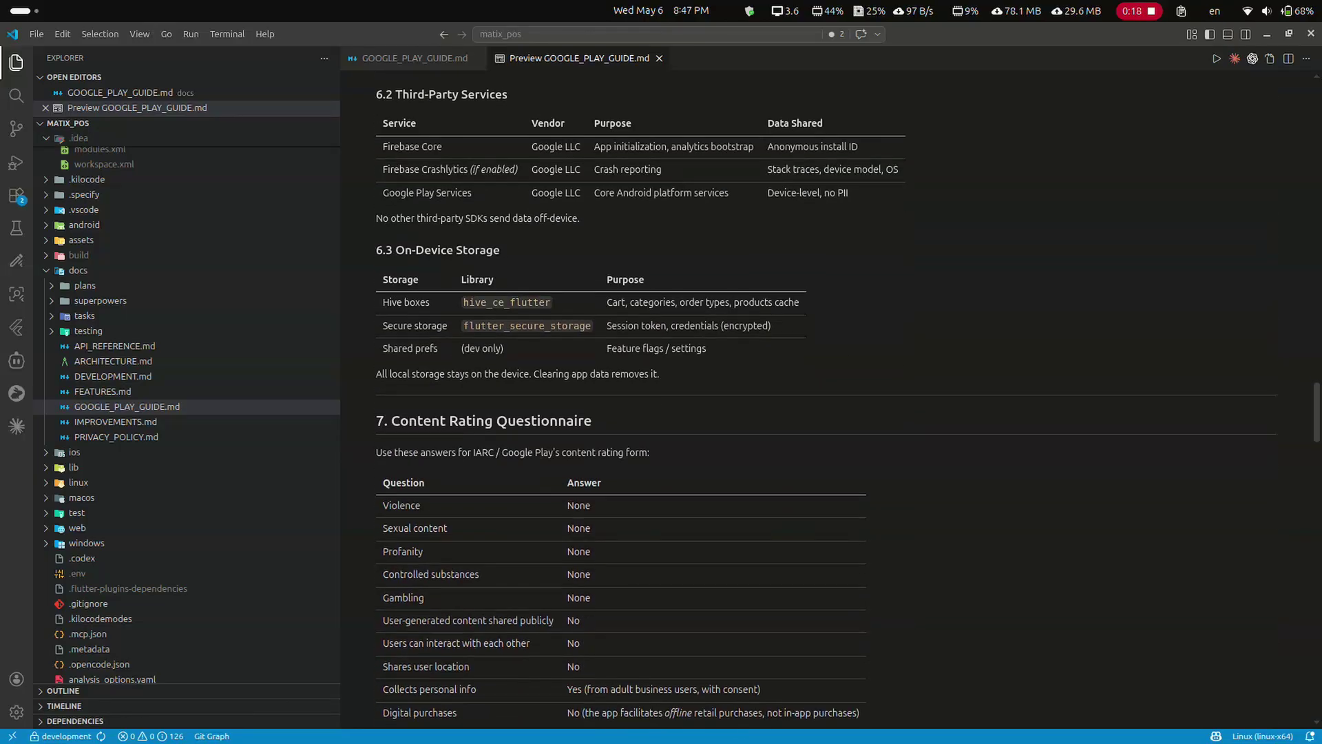
pyautogui.scroll(-10, 827, 400)
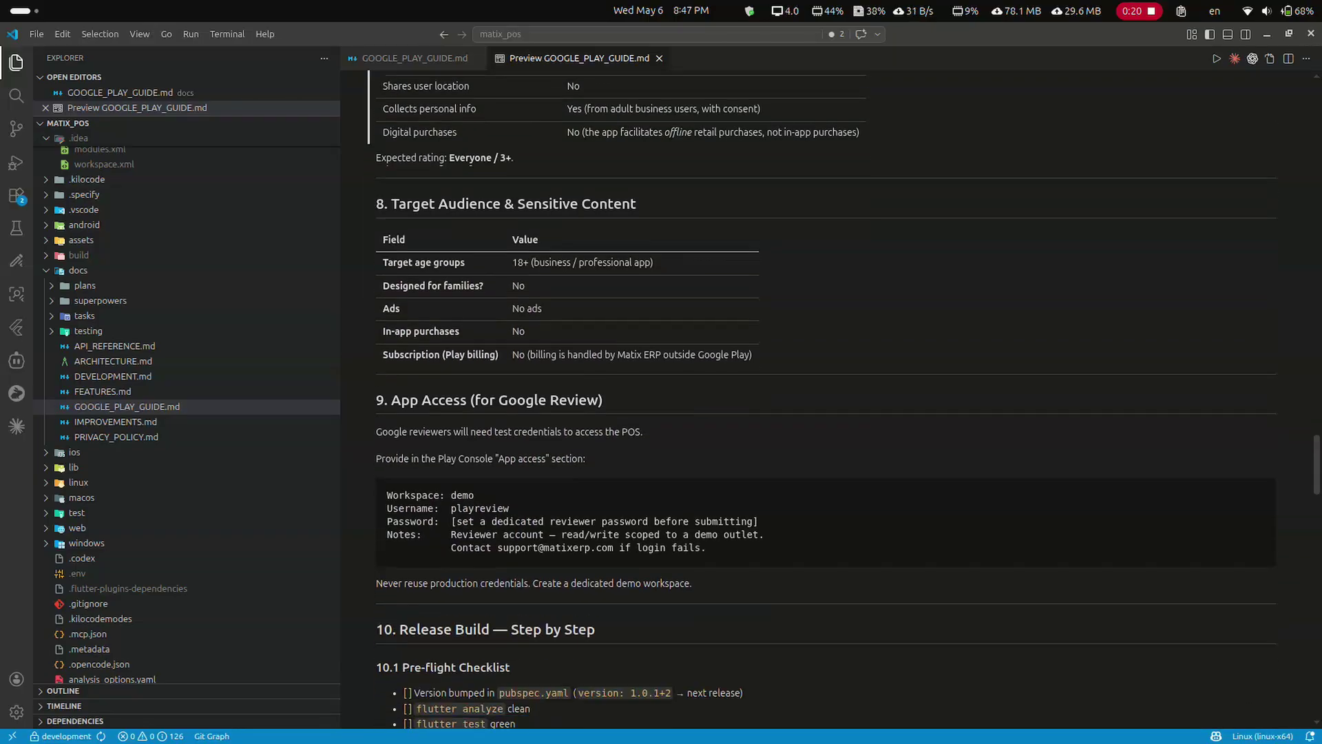
pyautogui.scroll(-8, 827, 400)
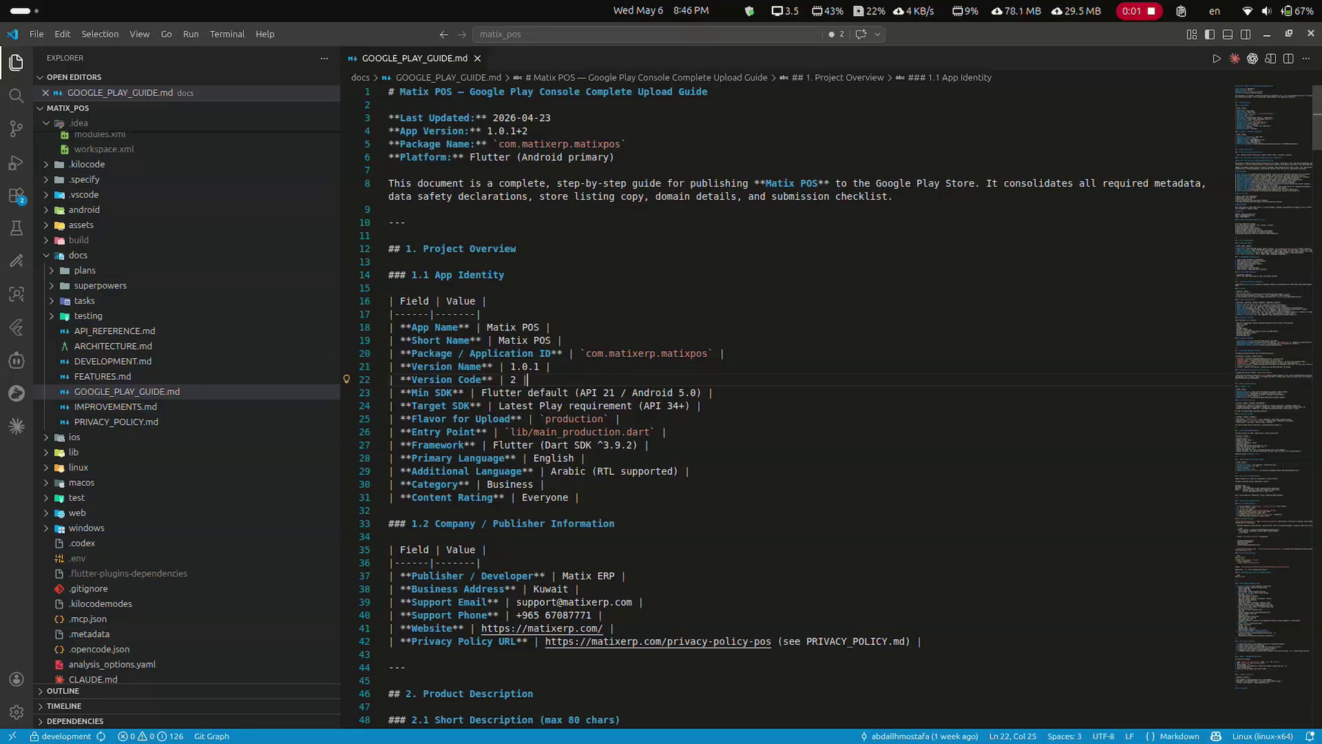
pyautogui.scroll(-2, 792, 400)
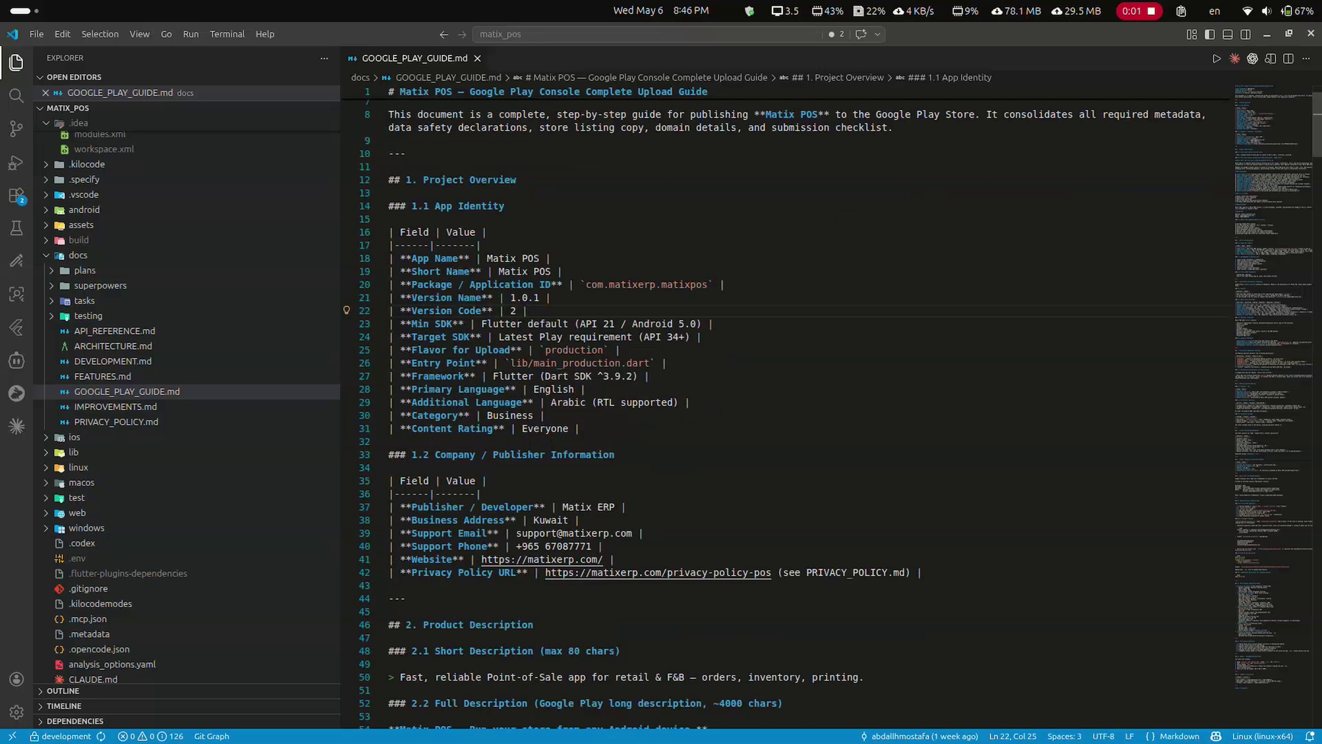
# Bring up the rendered preview of GOOGLE_PLAY_GUIDE.md in VS Code.
pyautogui.rightClick(246, 391)
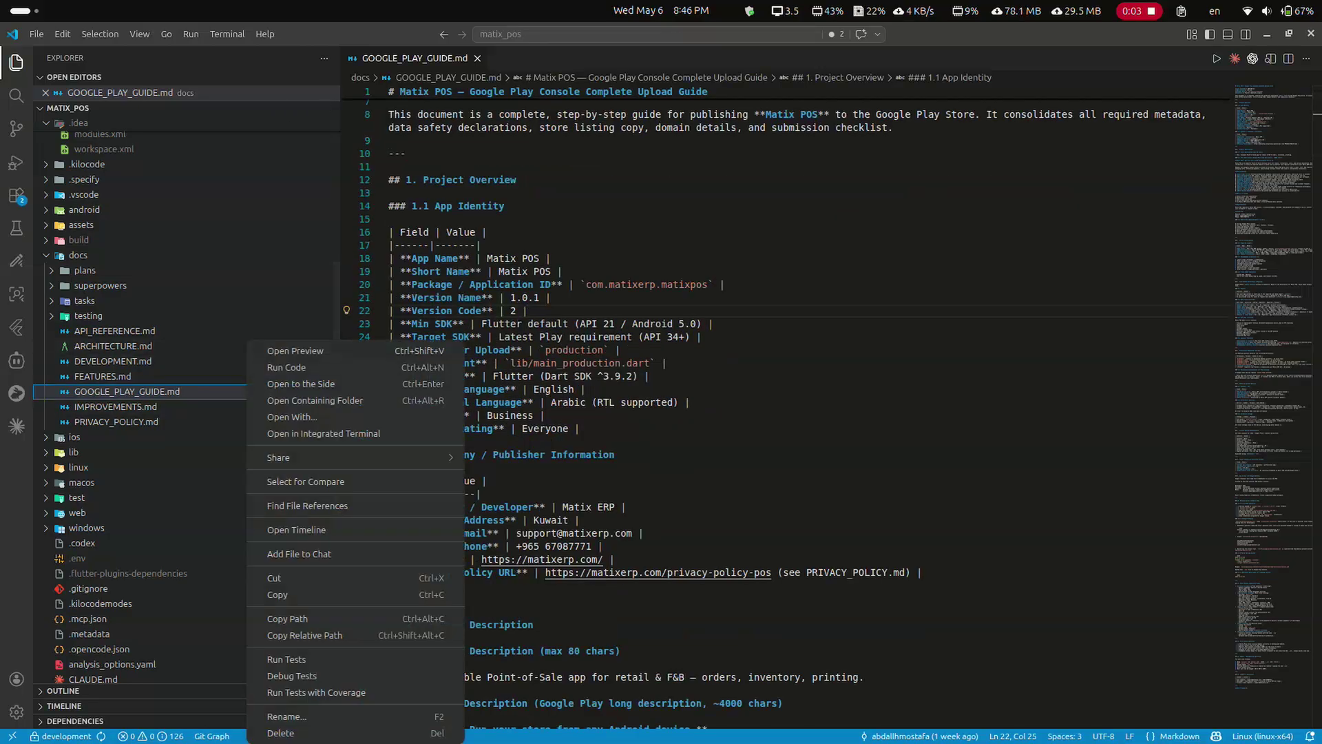
pyautogui.click(294, 350)
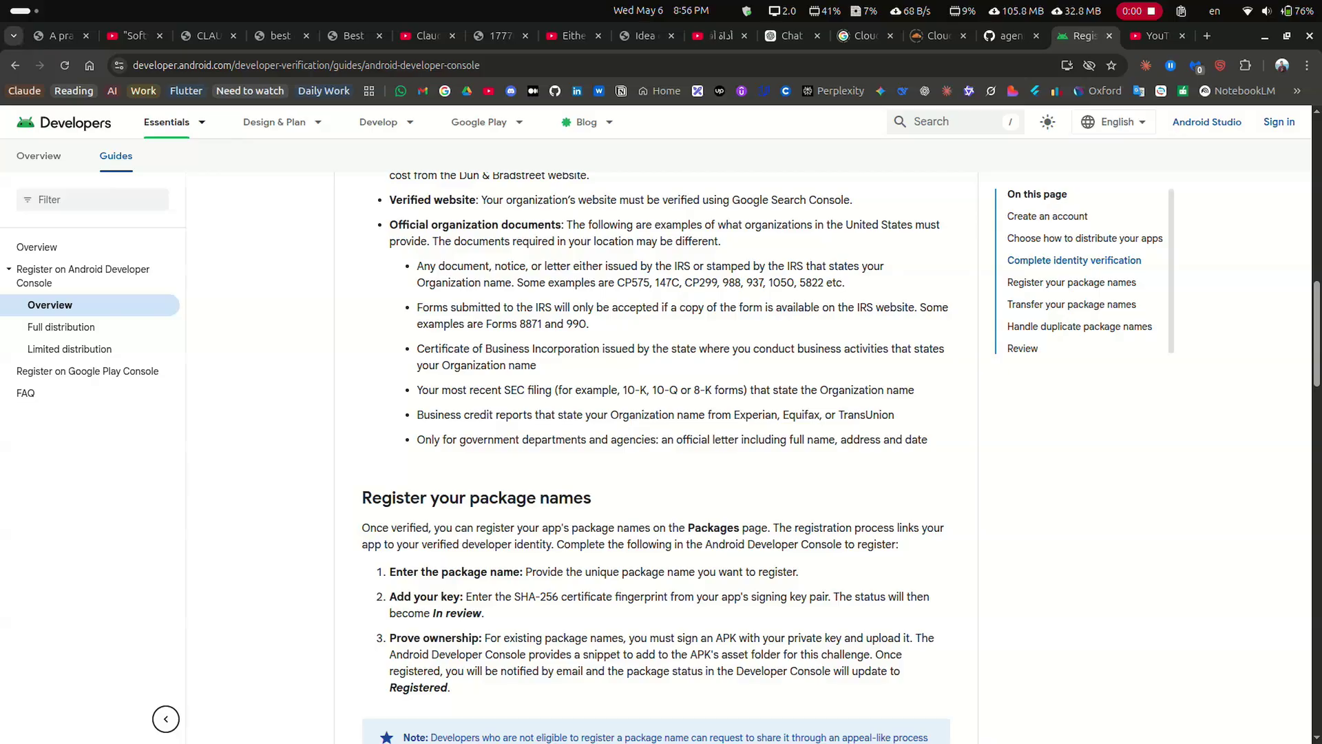
# Read the section on registering package names in the Android developer verification guide, especially the requirements for adding the app's signing key.
pyautogui.hotkey('ctrl', 'l')
pyautogui.press('Escape')
pyautogui.moveTo(363, 498); pyautogui.dragTo(575, 497)
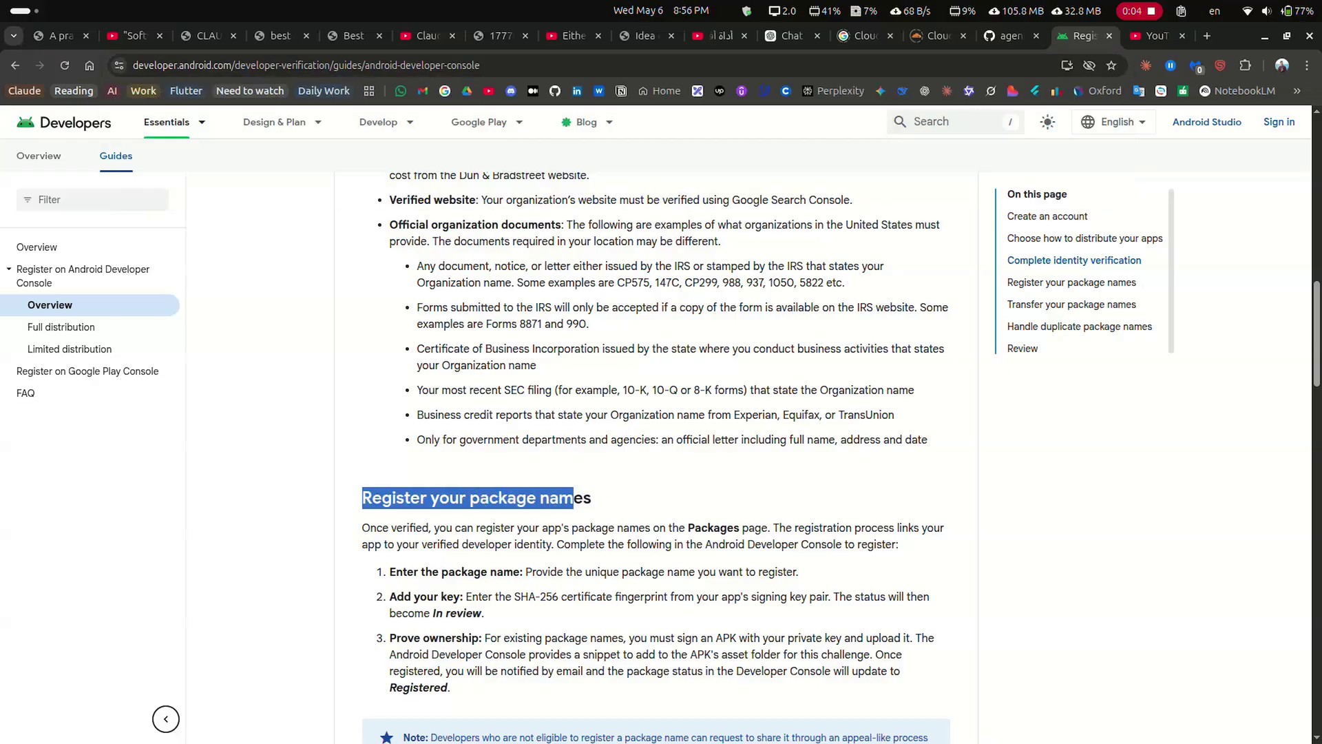
pyautogui.click(574, 498)
pyautogui.moveTo(404, 596); pyautogui.dragTo(484, 613)
pyautogui.click(484, 613)
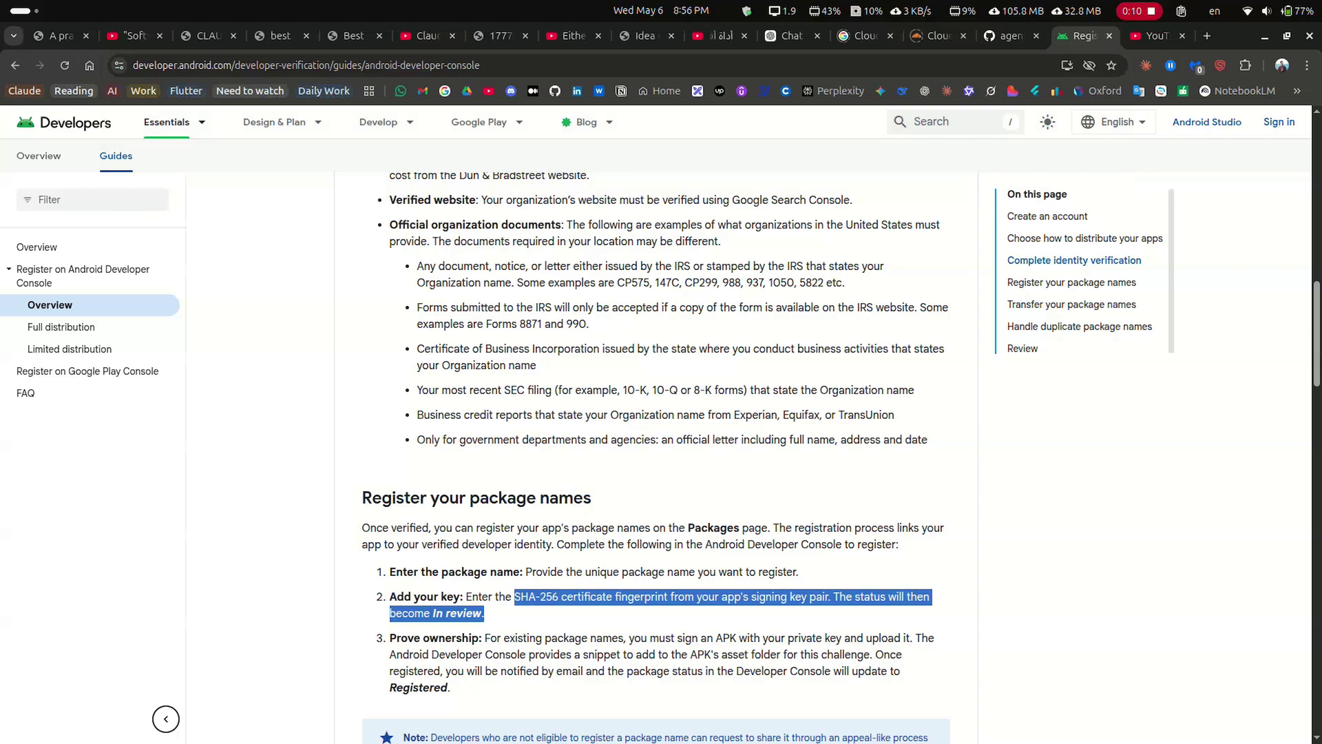
pyautogui.click(484, 613)
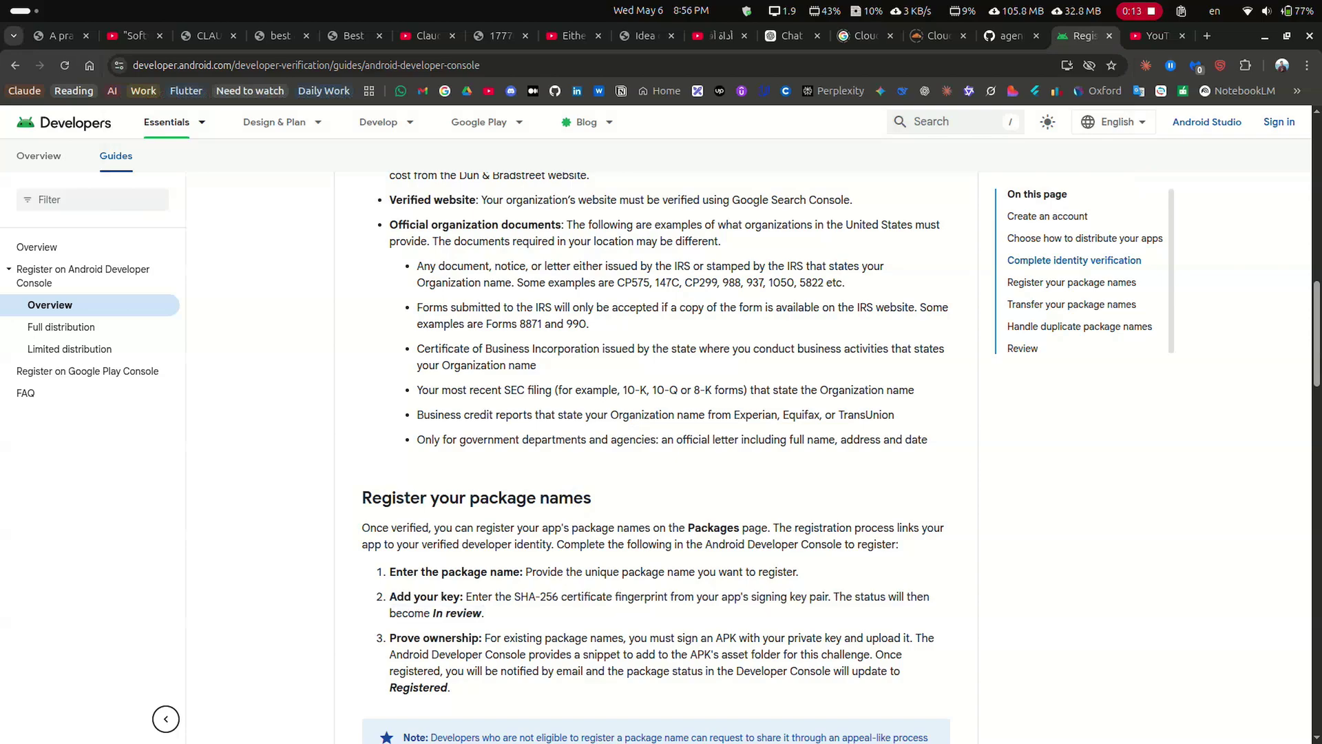
pyautogui.moveTo(484, 613); pyautogui.dragTo(390, 613)
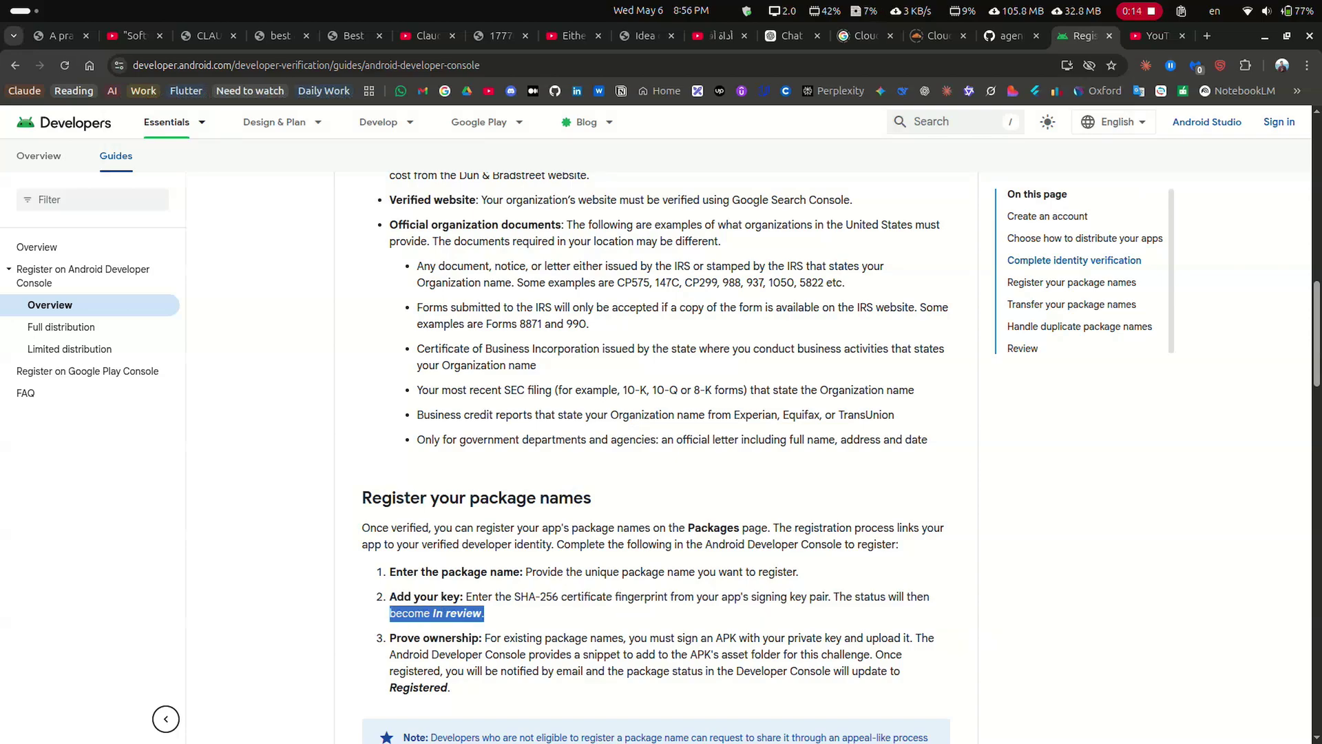
pyautogui.click(390, 613)
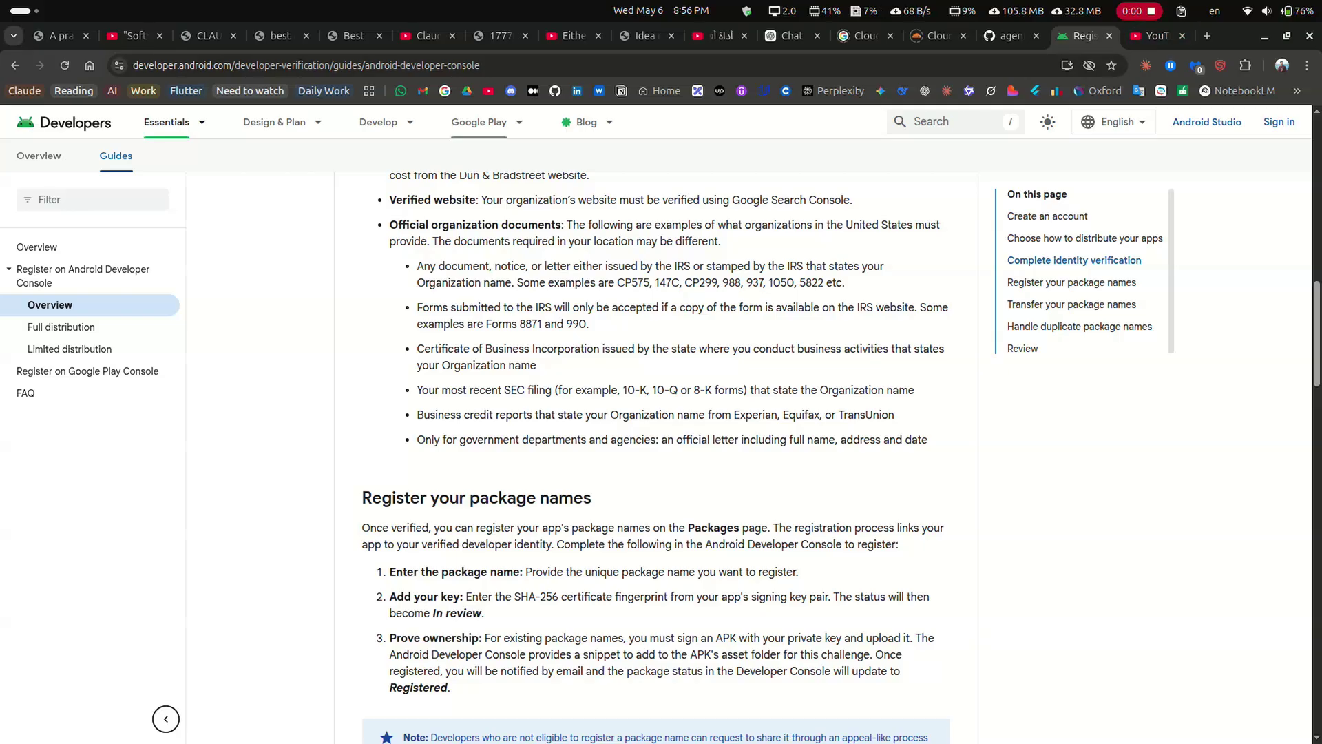
pyautogui.hotkey('ctrl', 'l')
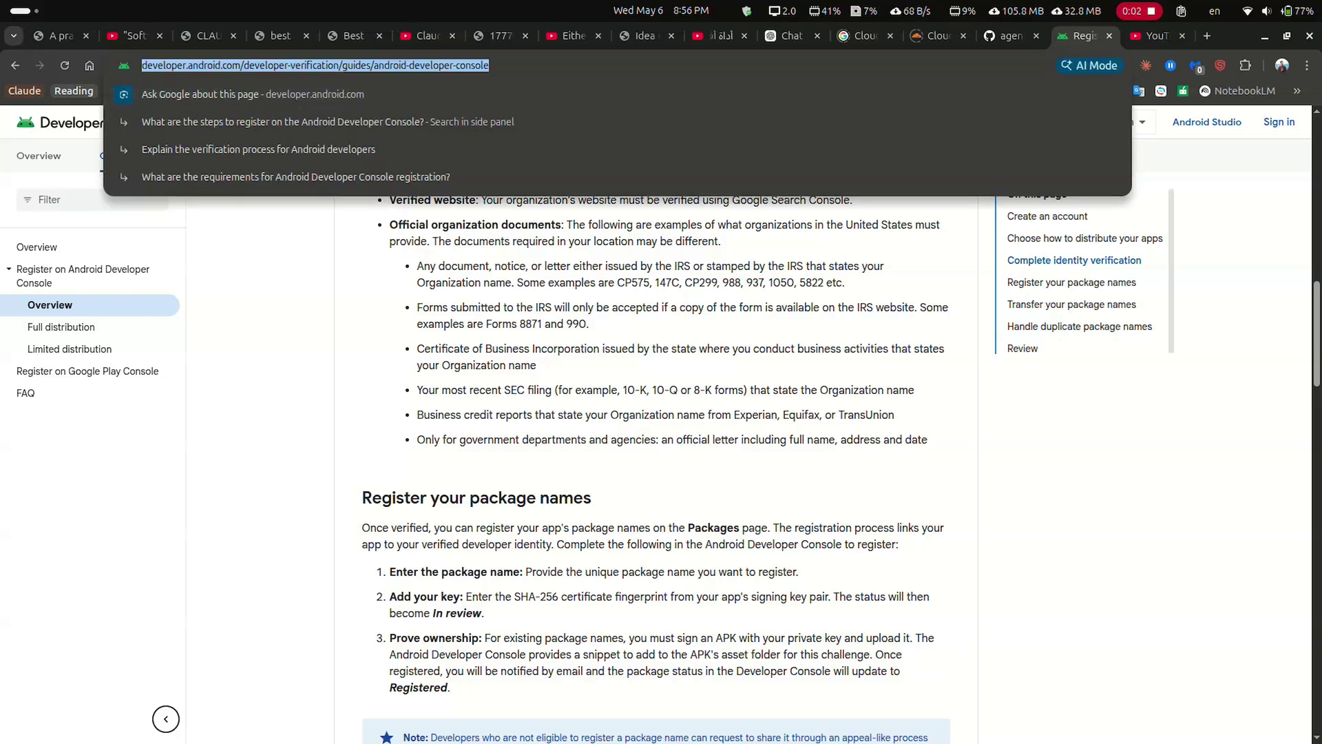
pyautogui.press('Escape')
pyautogui.moveTo(363, 498); pyautogui.dragTo(573, 497)
pyautogui.click(572, 497)
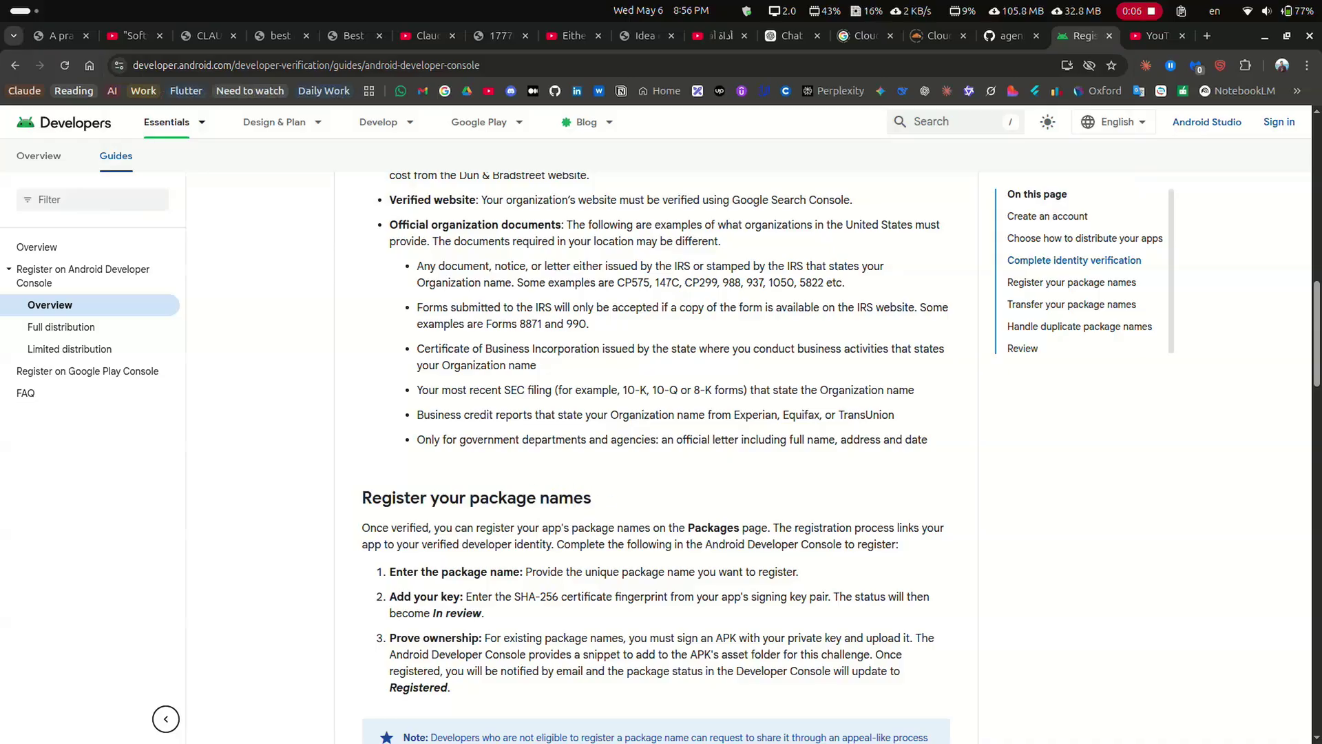
pyautogui.moveTo(390, 597); pyautogui.dragTo(484, 613)
pyautogui.click(484, 613)
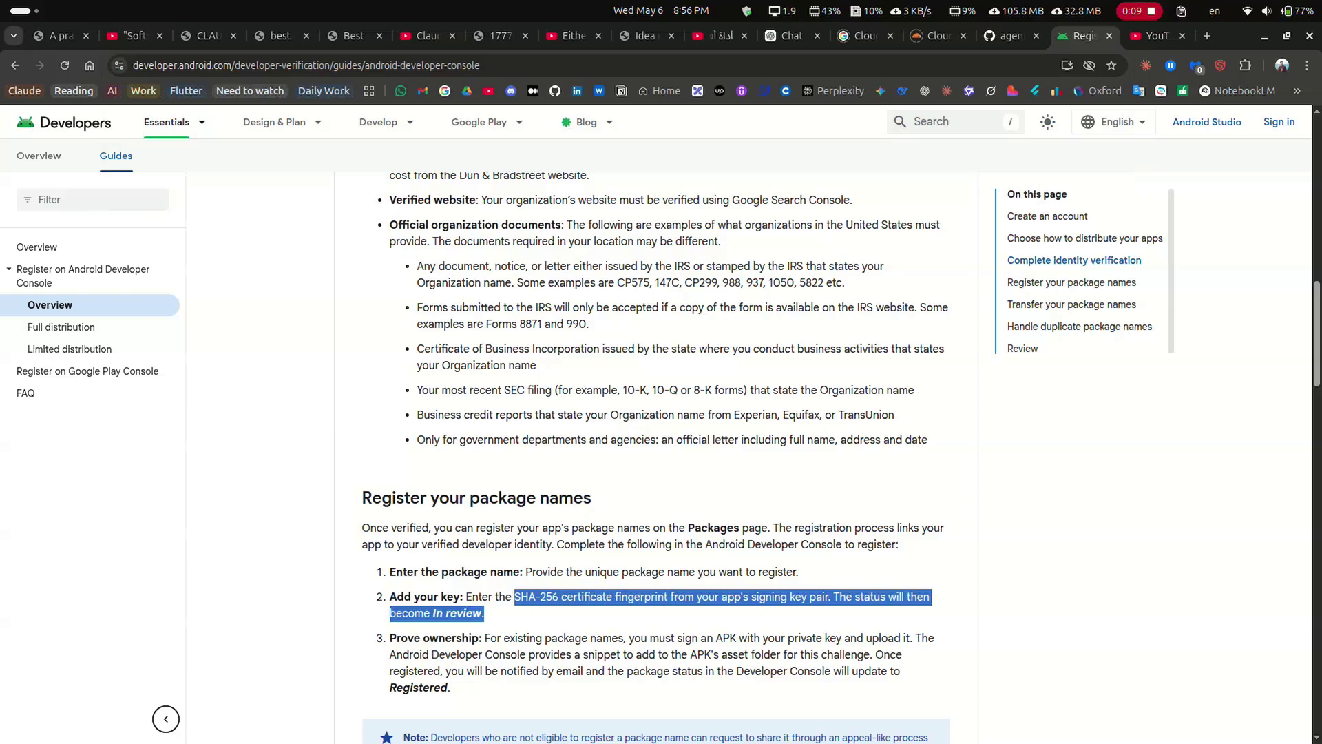
pyautogui.click(484, 614)
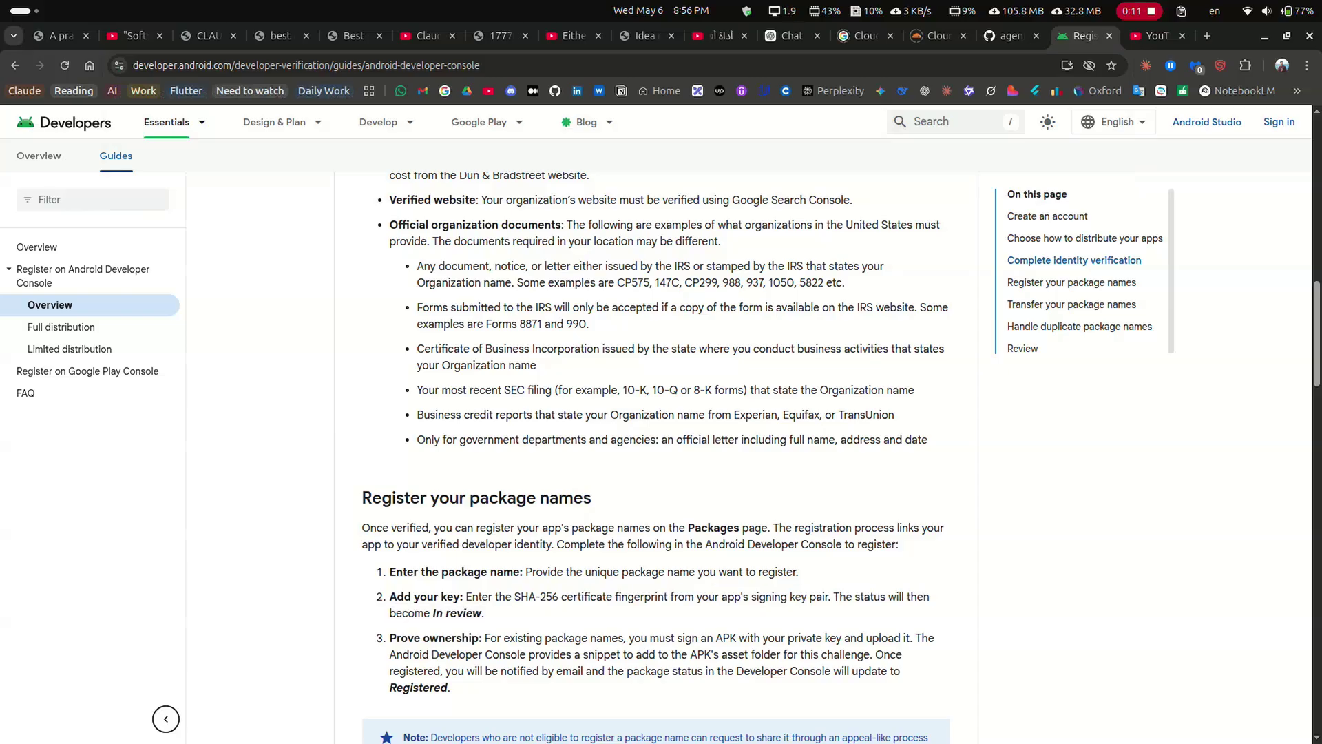
pyautogui.moveTo(484, 613); pyautogui.dragTo(402, 613)
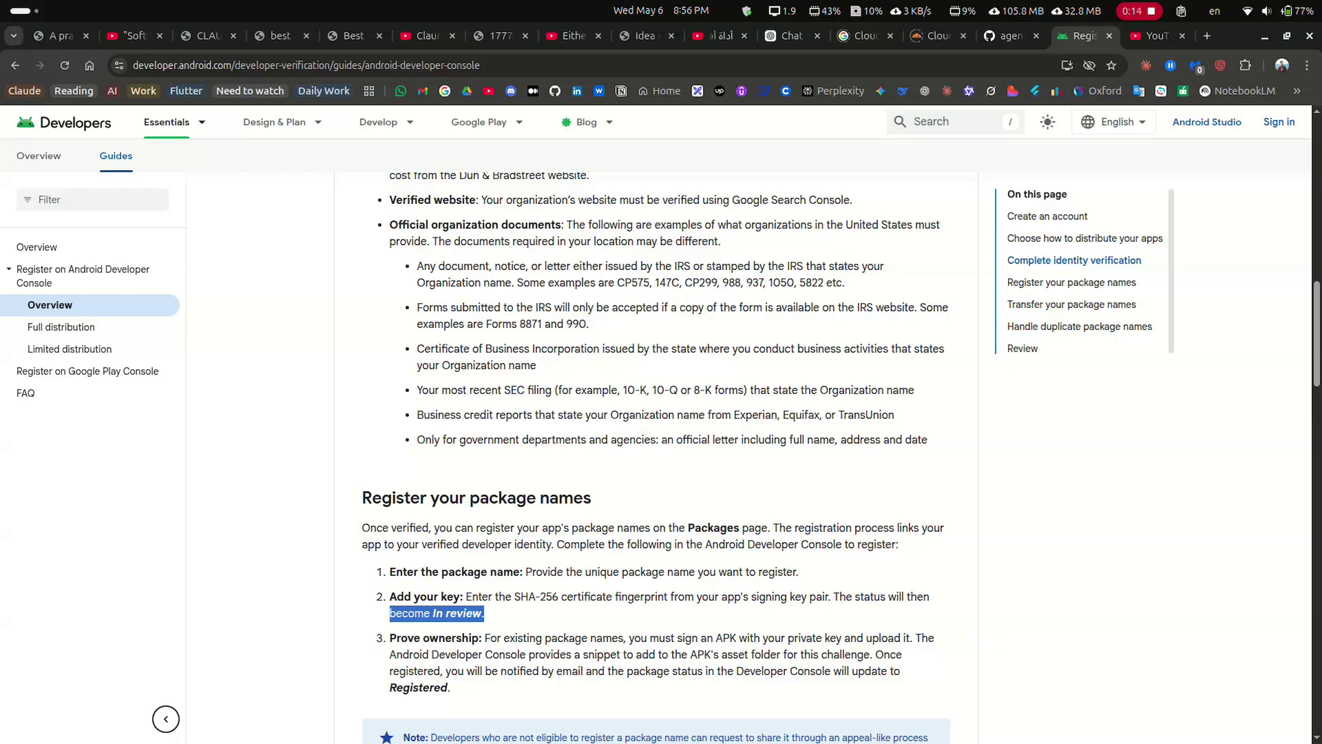
pyautogui.click(390, 613)
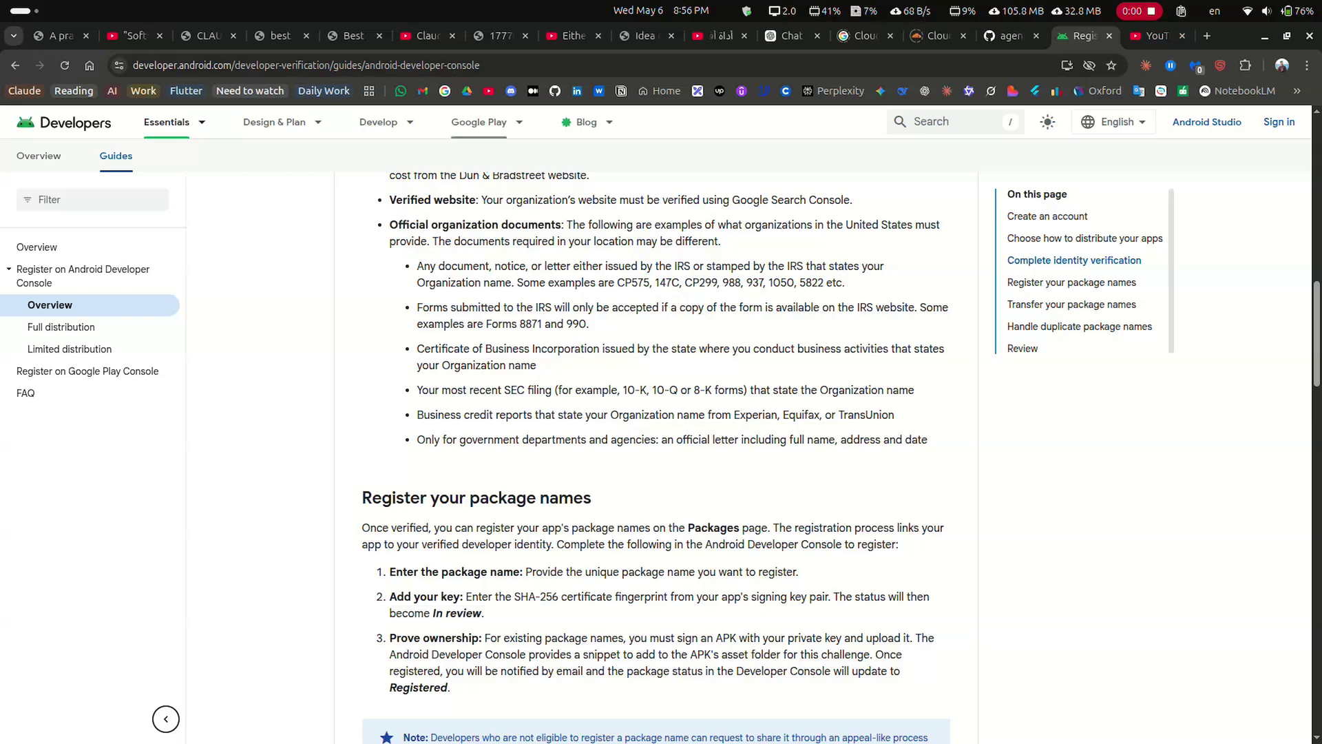
pyautogui.hotkey('ctrl', 'l')
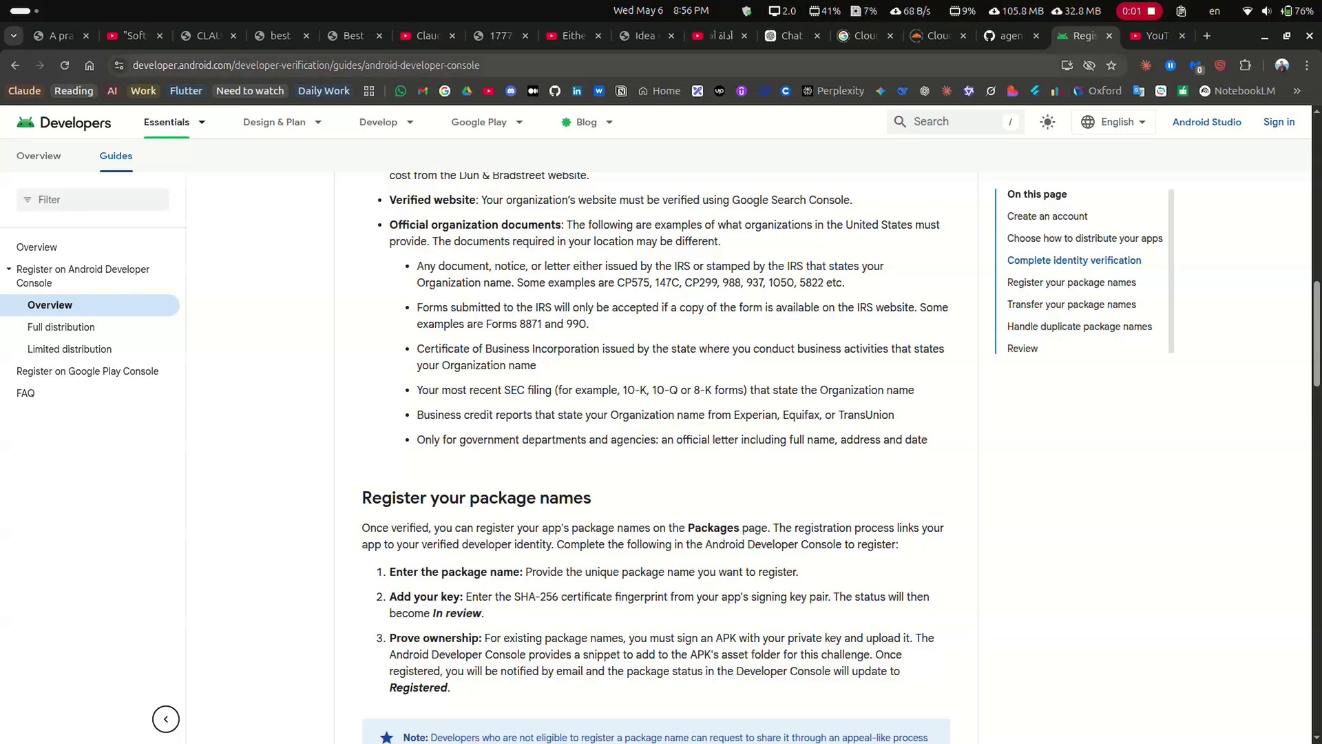
pyautogui.press('Escape')
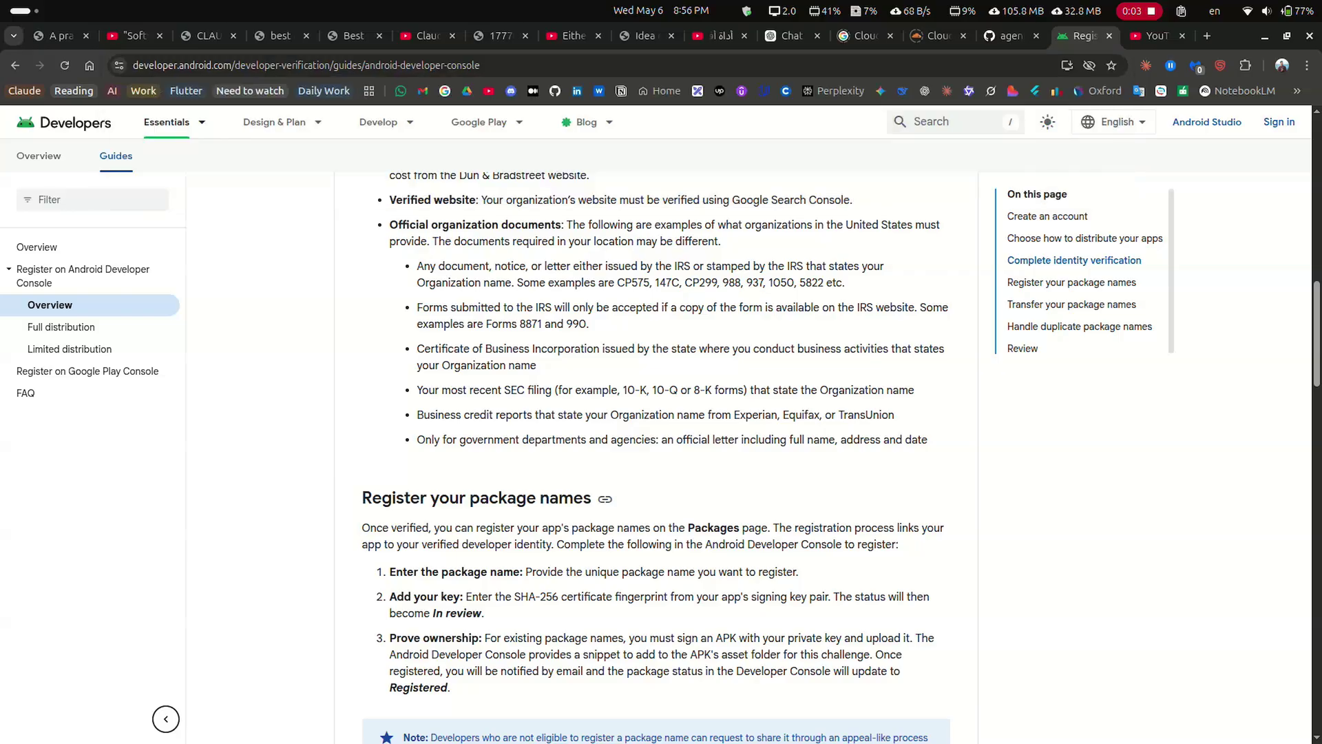
pyautogui.moveTo(362, 498); pyautogui.dragTo(573, 498)
pyautogui.click(573, 498)
pyautogui.tripleClick(397, 597)
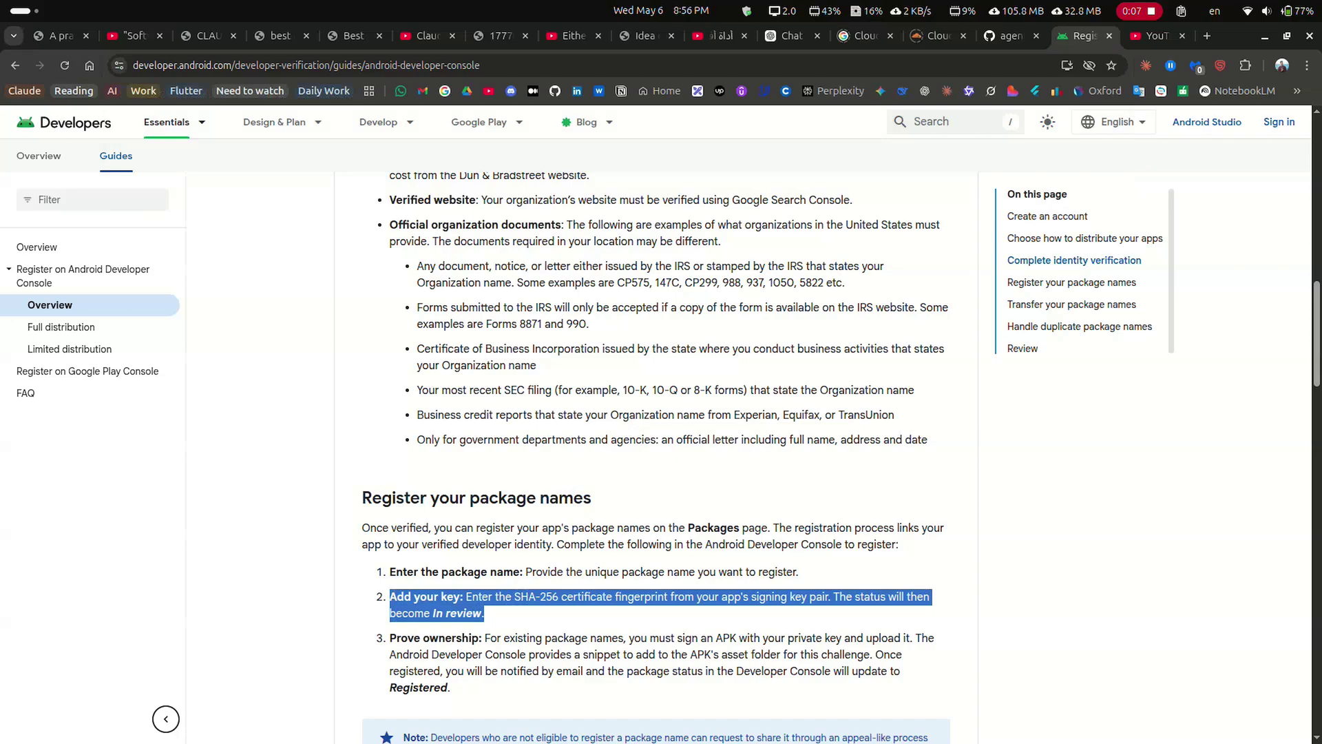
pyautogui.moveTo(514, 596); pyautogui.dragTo(485, 613)
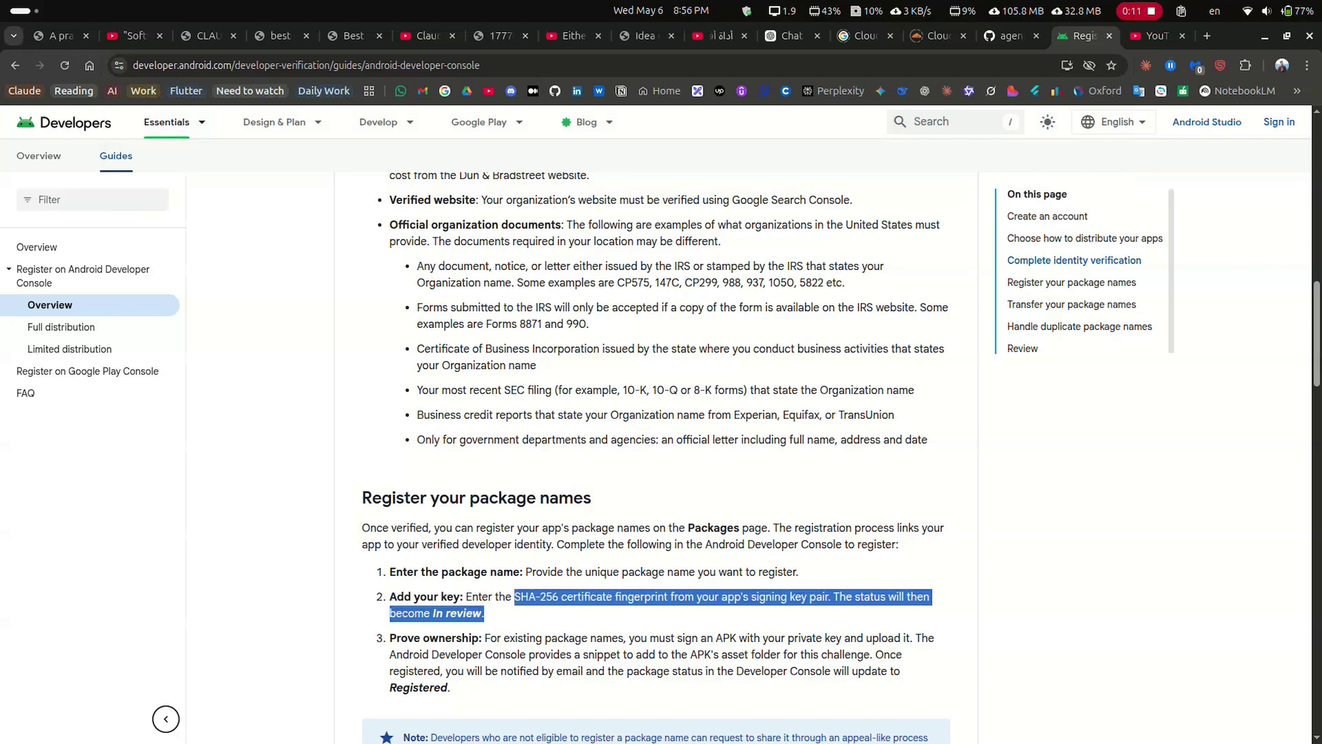
pyautogui.click(485, 613)
pyautogui.moveTo(484, 613); pyautogui.dragTo(389, 613)
pyautogui.click(390, 613)
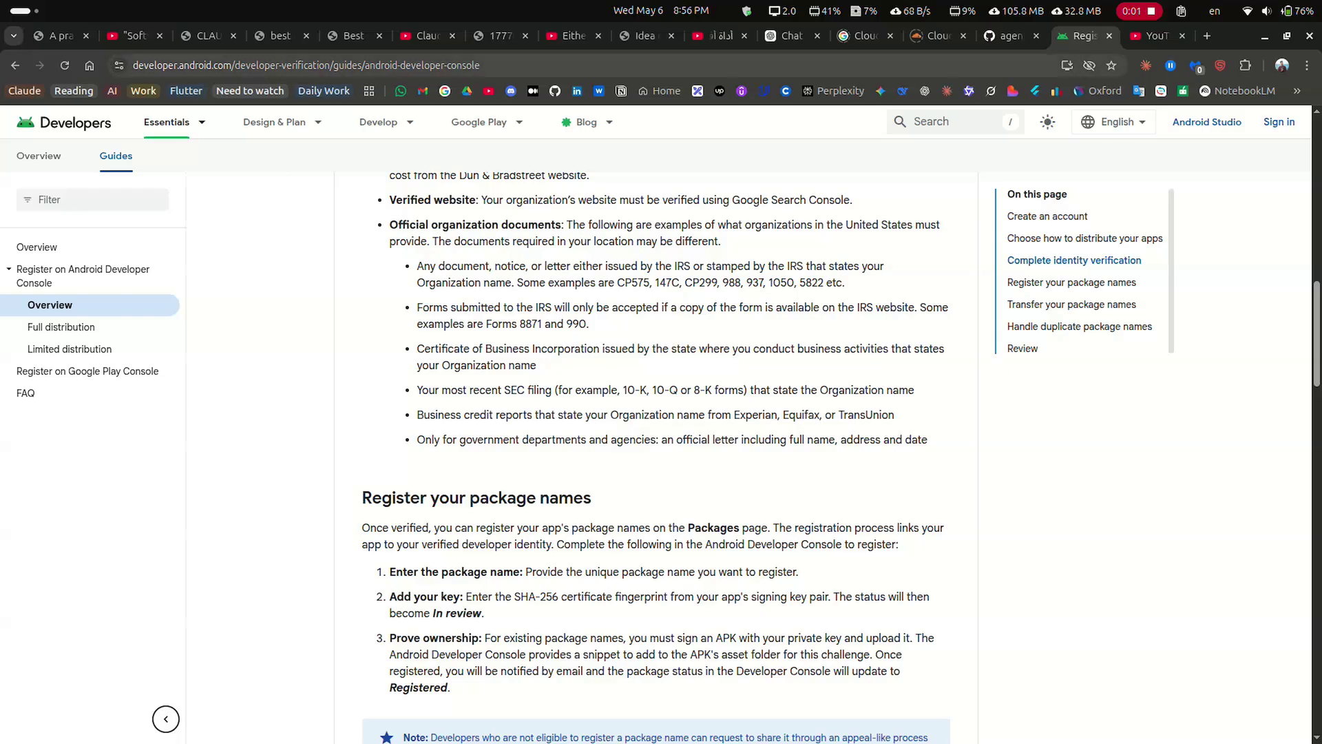
pyautogui.hotkey('ctrl', 'l')
pyautogui.press('Escape')
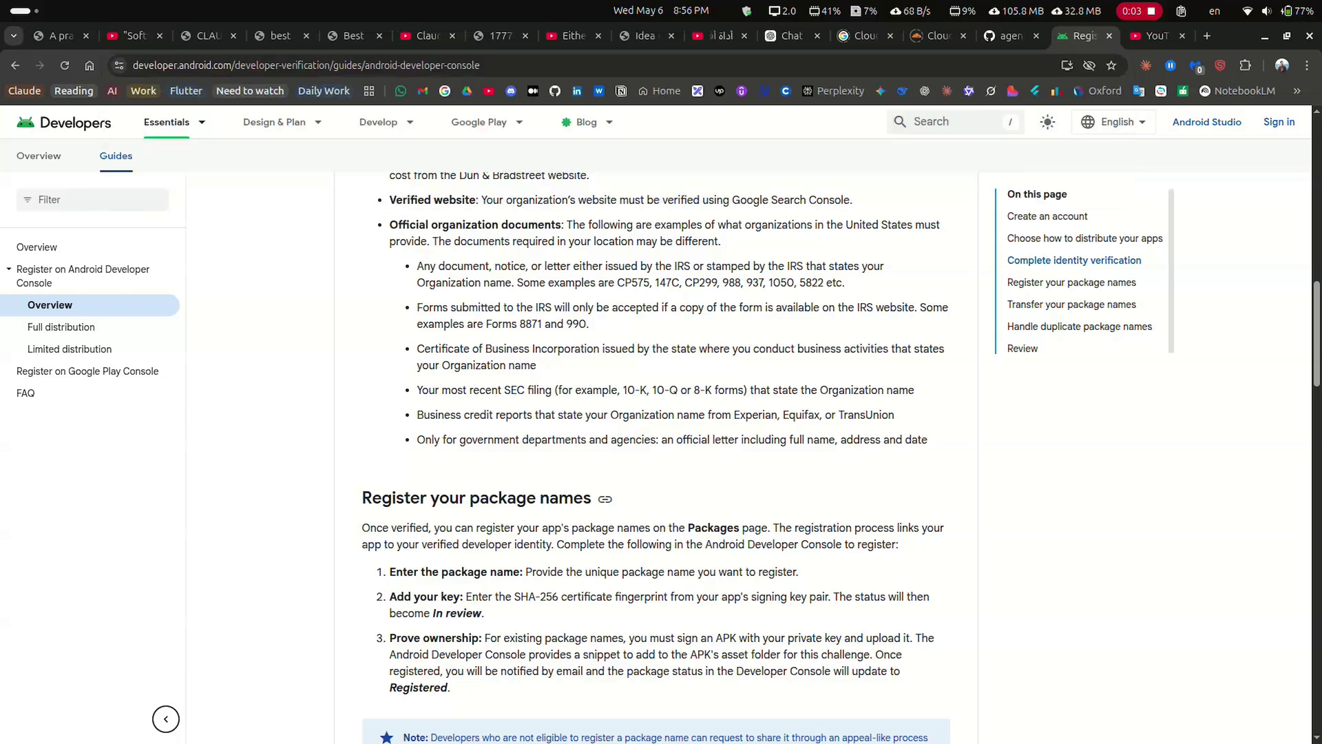
pyautogui.moveTo(363, 498); pyautogui.dragTo(573, 498)
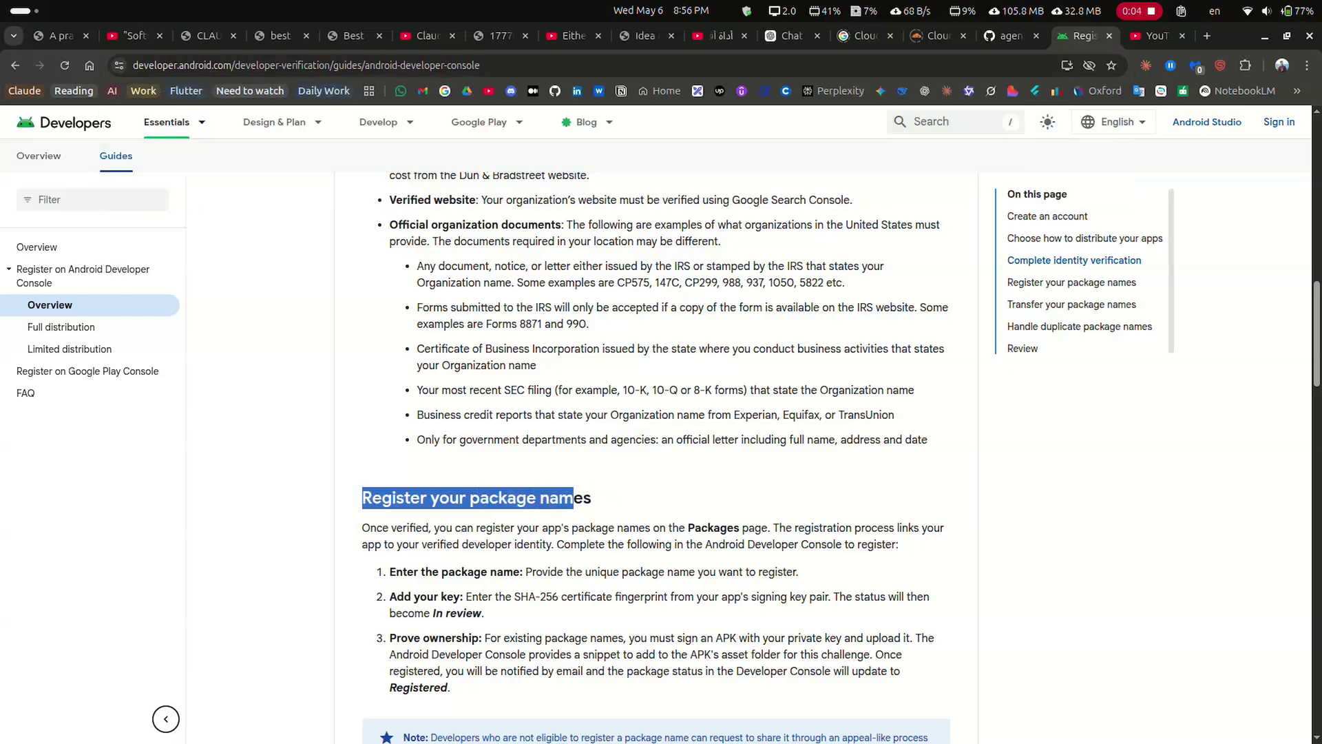
pyautogui.click(573, 497)
pyautogui.moveTo(390, 597); pyautogui.dragTo(484, 613)
pyautogui.click(484, 613)
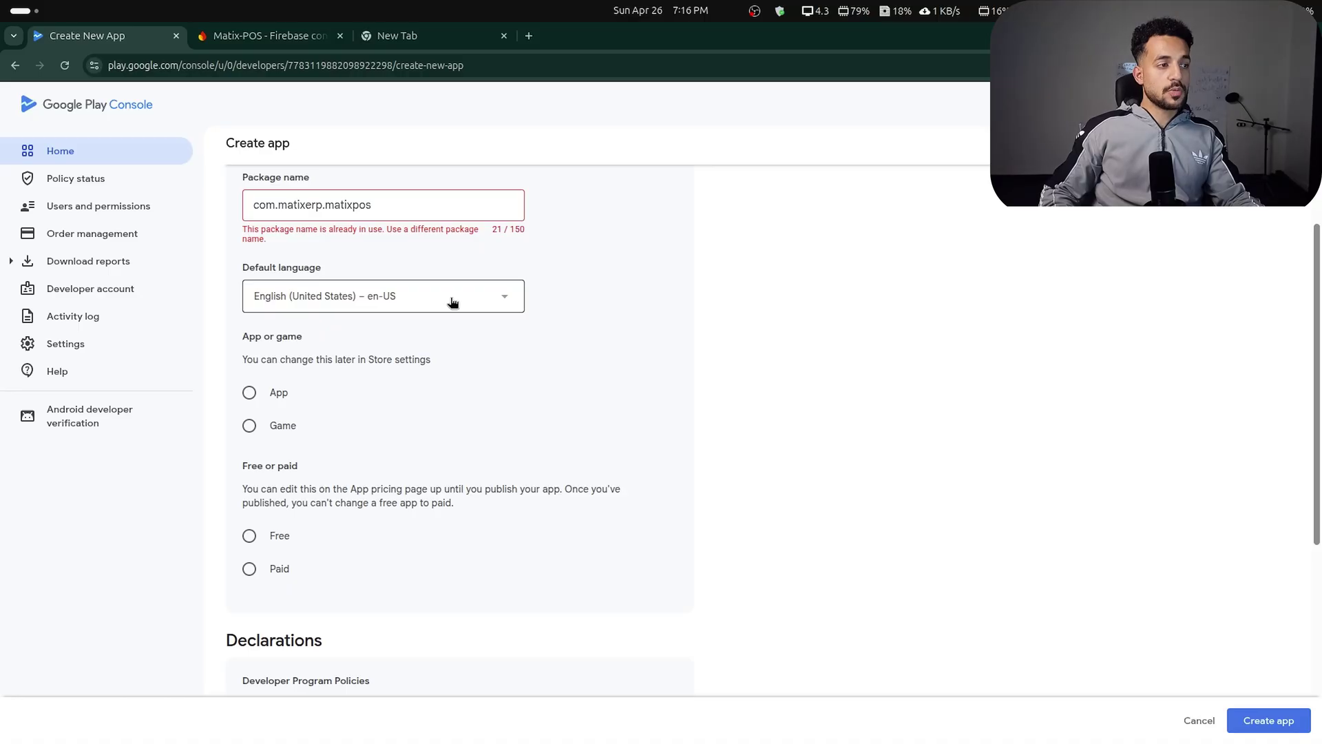
# Look through the default languages available for the new app in the Play Console.
pyautogui.click(452, 298)
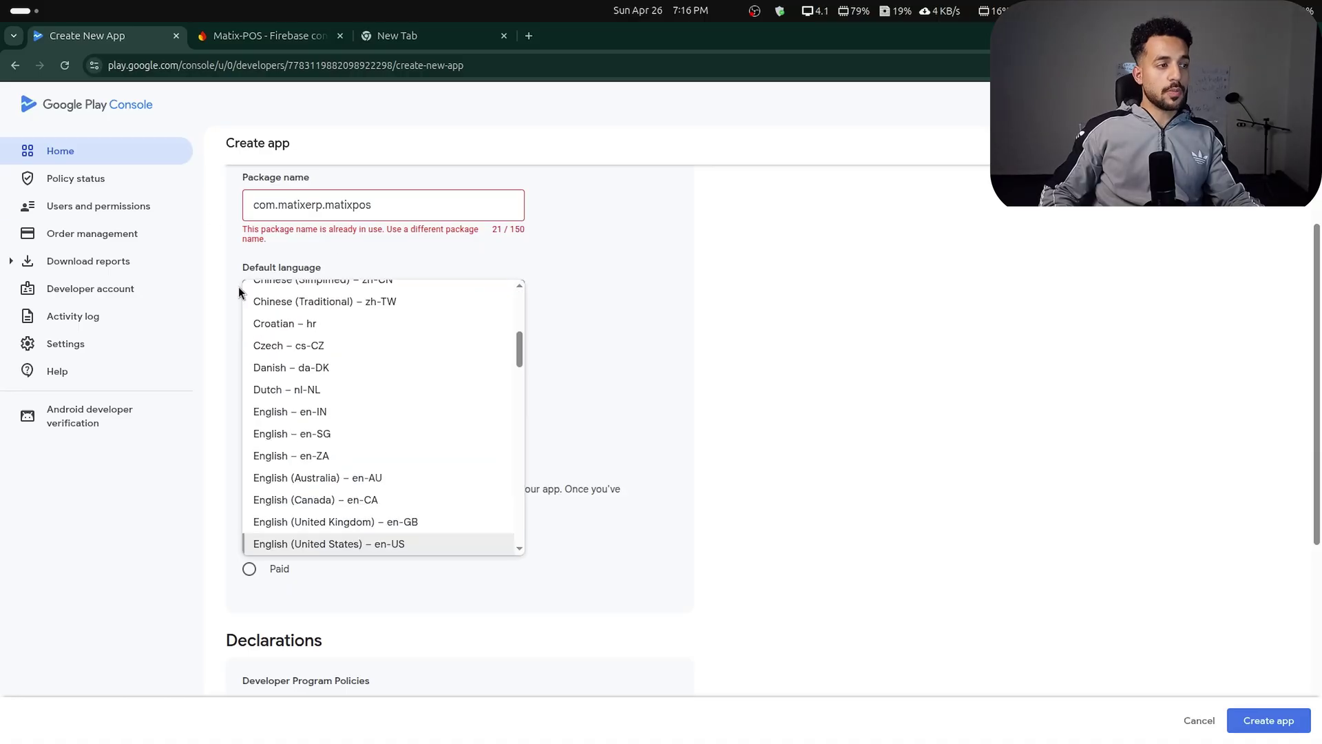
pyautogui.scroll(2, 336, 456)
pyautogui.scroll(4, 335, 455)
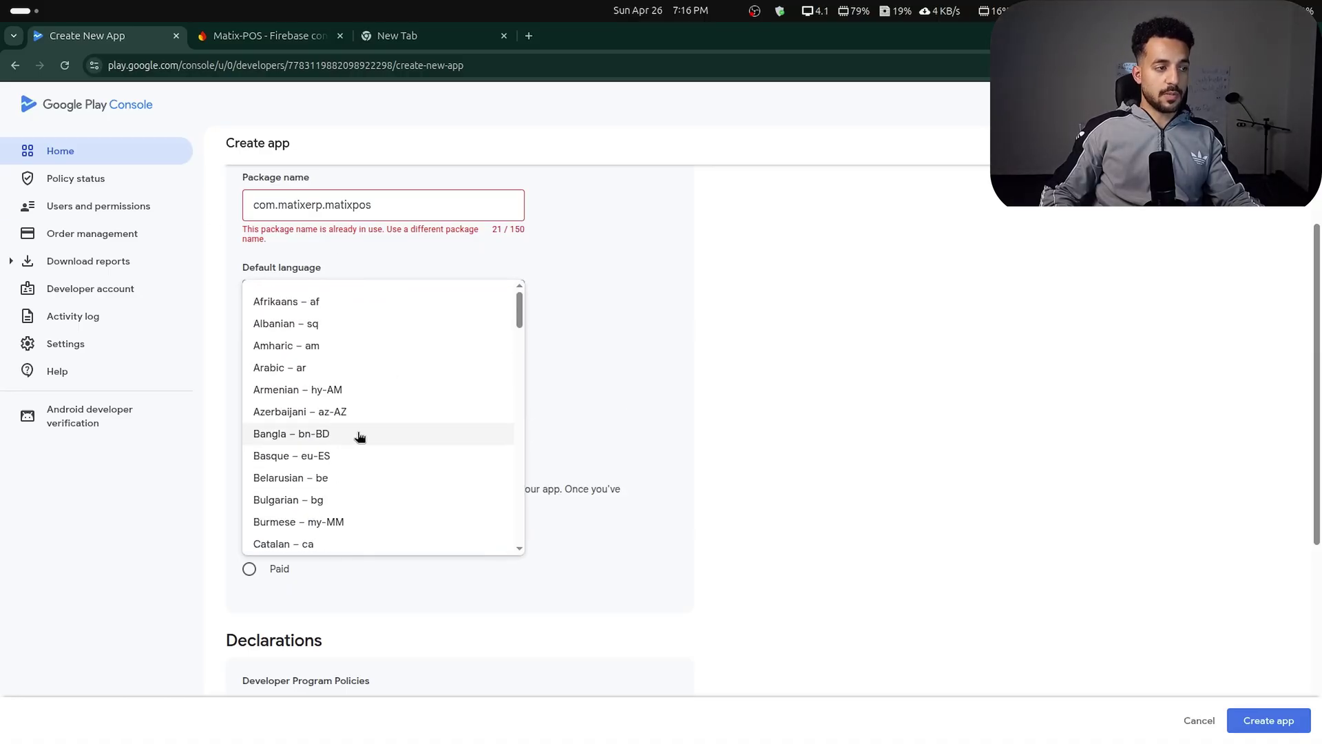
pyautogui.click(764, 388)
# Fill in the creation form as a free app with the Developer Program Policies and US export laws declarations accepted, and leave without creating it.
pyautogui.click(249, 390)
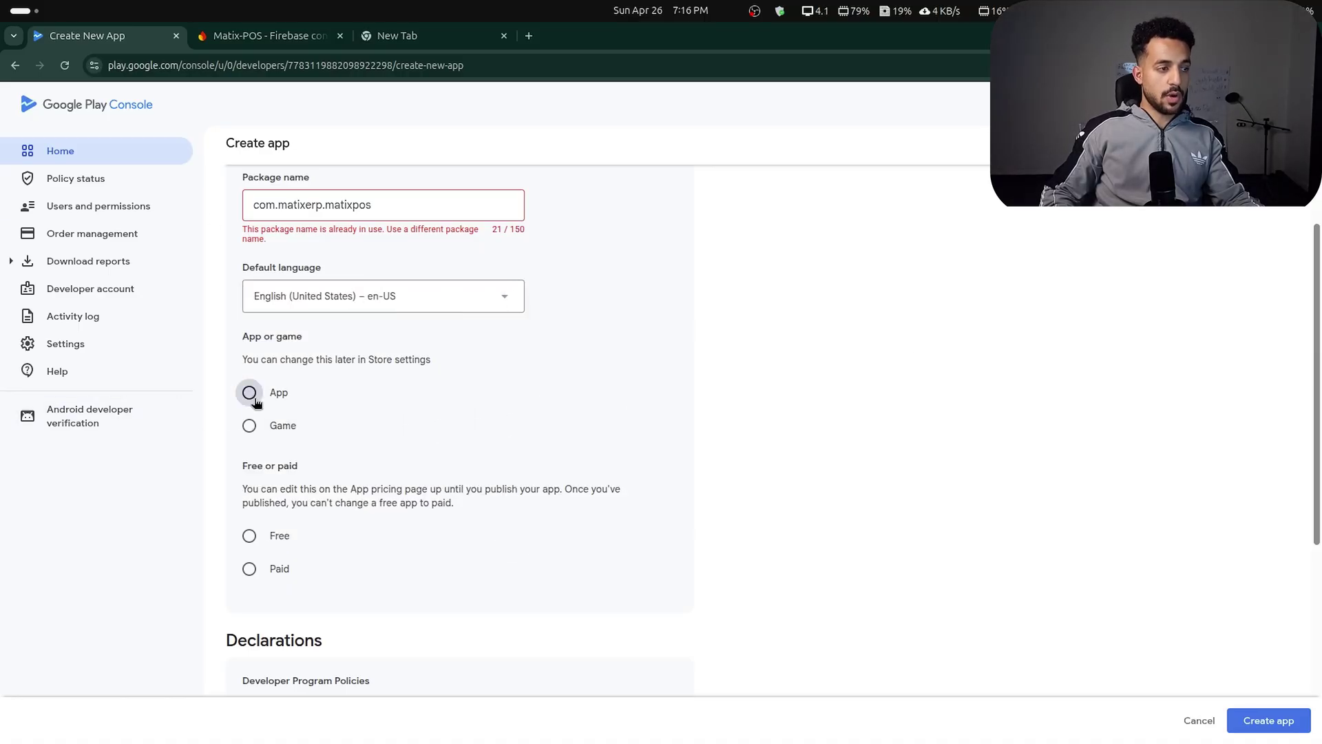
pyautogui.click(249, 536)
pyautogui.scroll(-5, 353, 507)
pyautogui.click(249, 506)
pyautogui.scroll(-2, 249, 547)
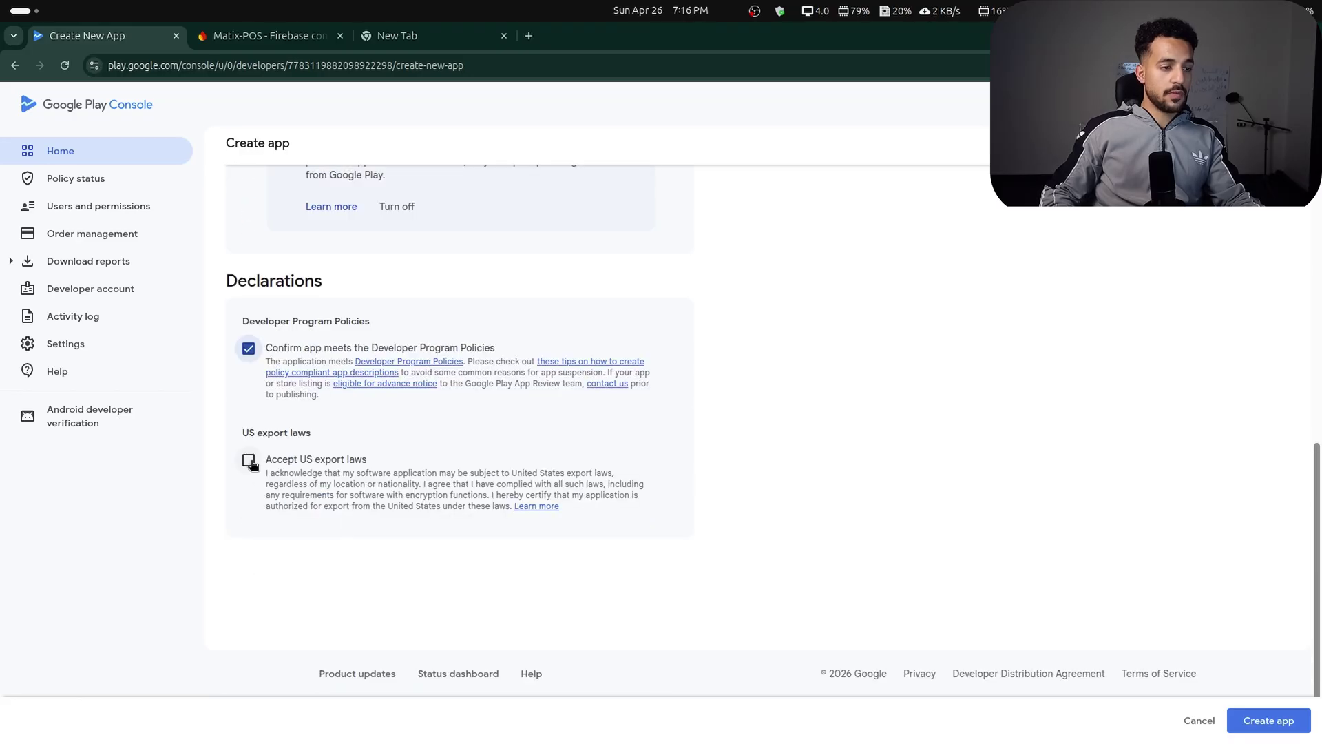
pyautogui.click(249, 460)
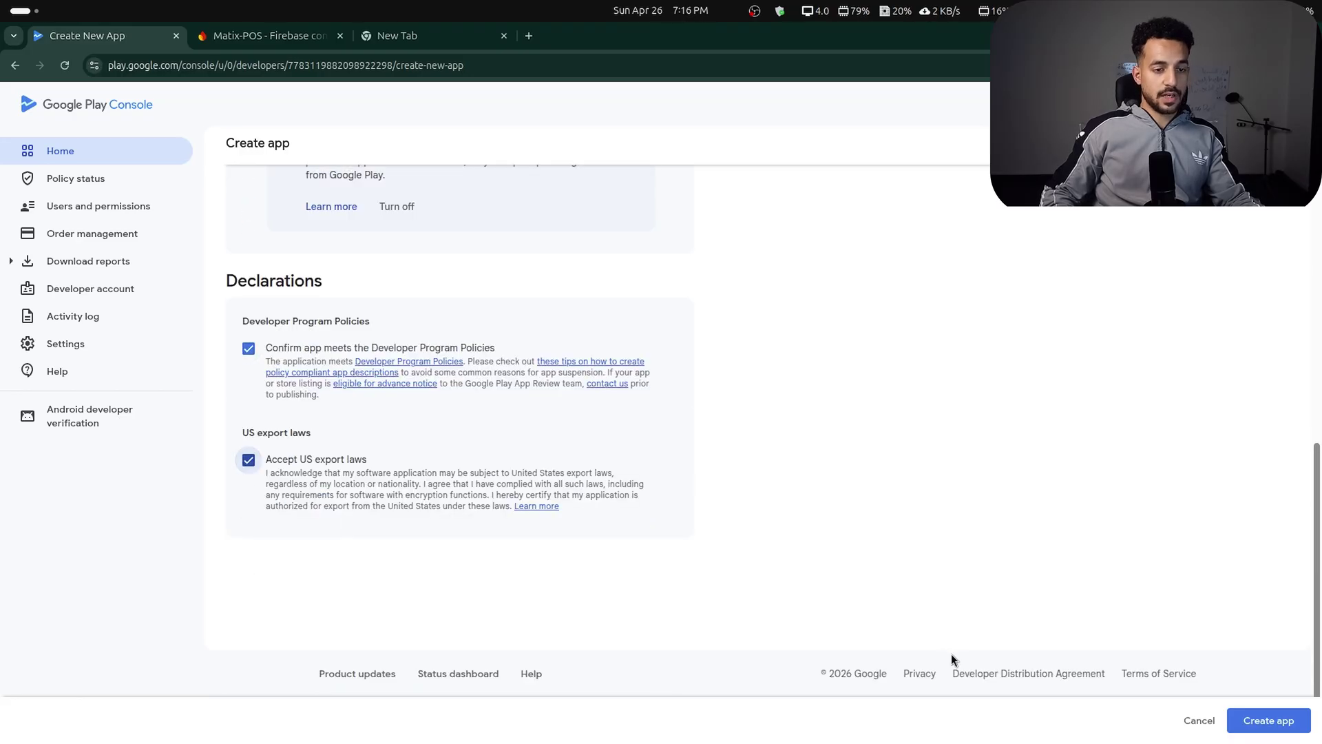
pyautogui.click(1215, 727)
# Find the draft app Matix POS on the second page of the app list and open it.
pyautogui.scroll(-10, 466, 421)
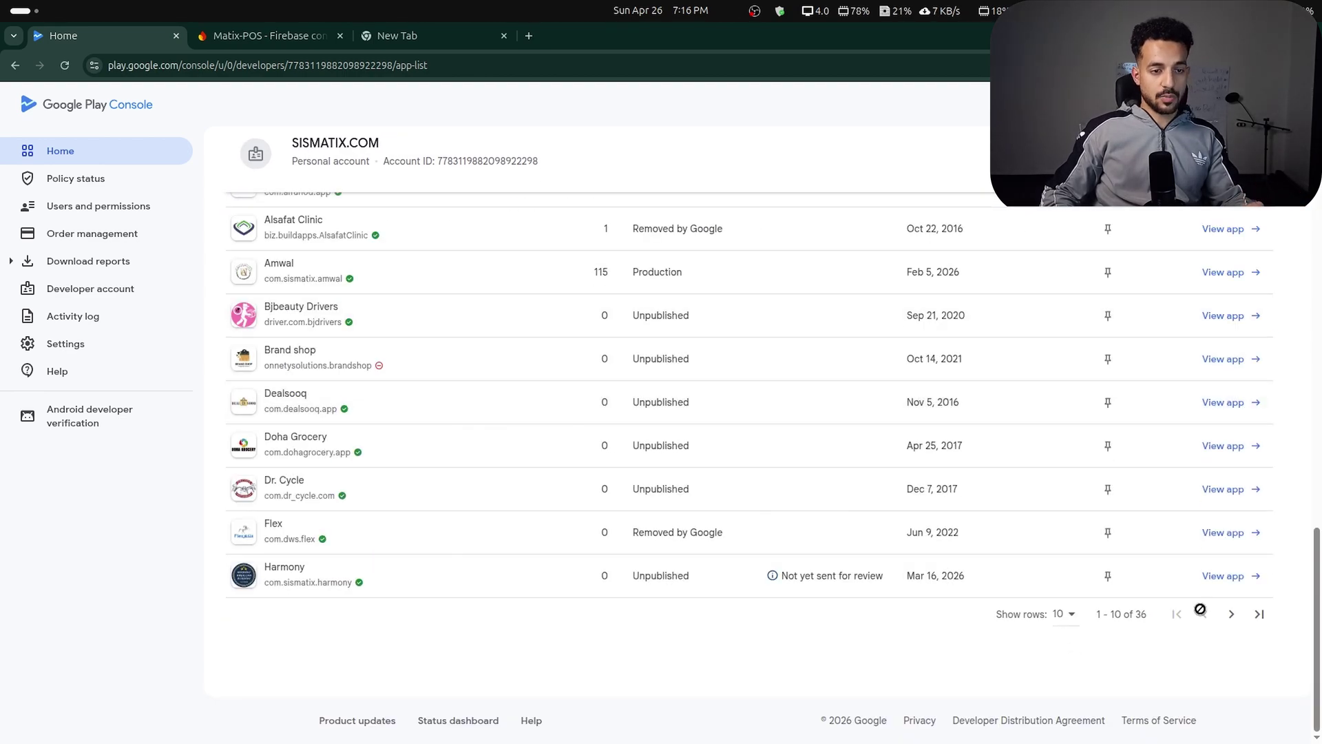
pyautogui.click(1234, 615)
pyautogui.scroll(-2, 709, 354)
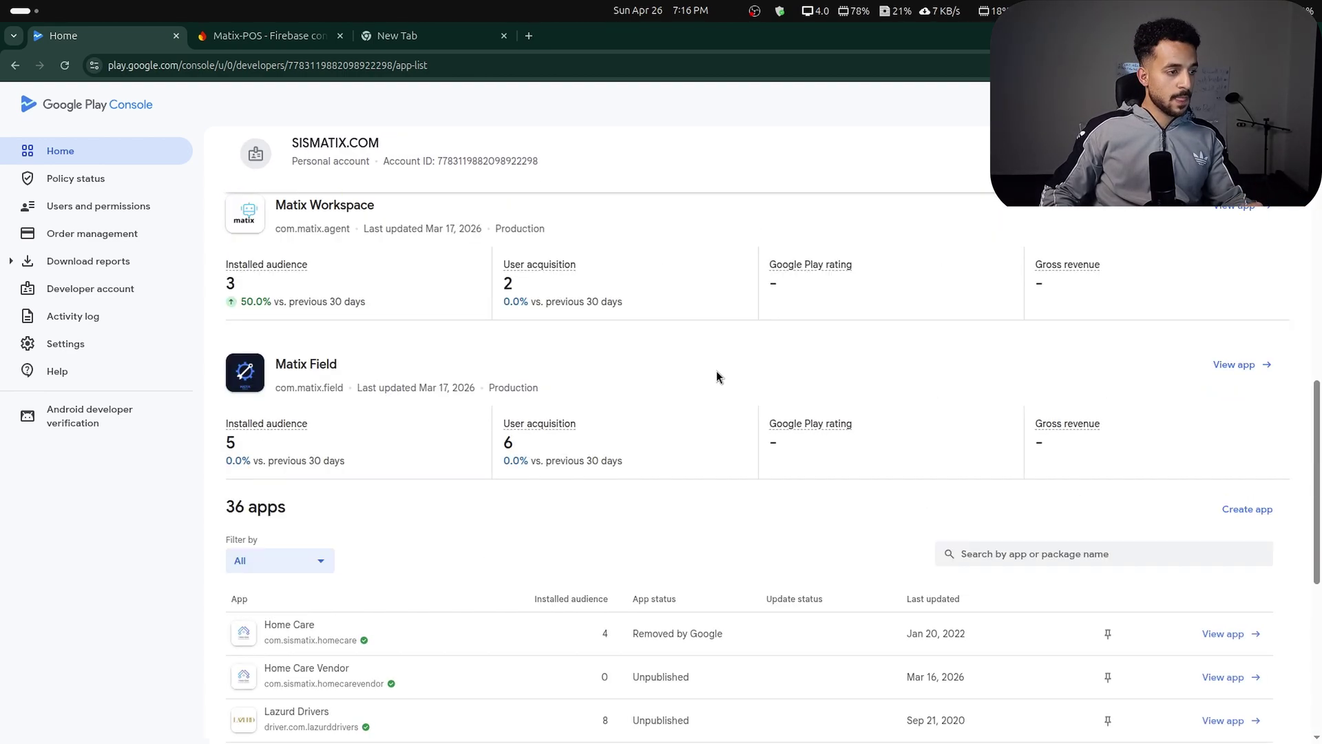
pyautogui.scroll(-5, 717, 376)
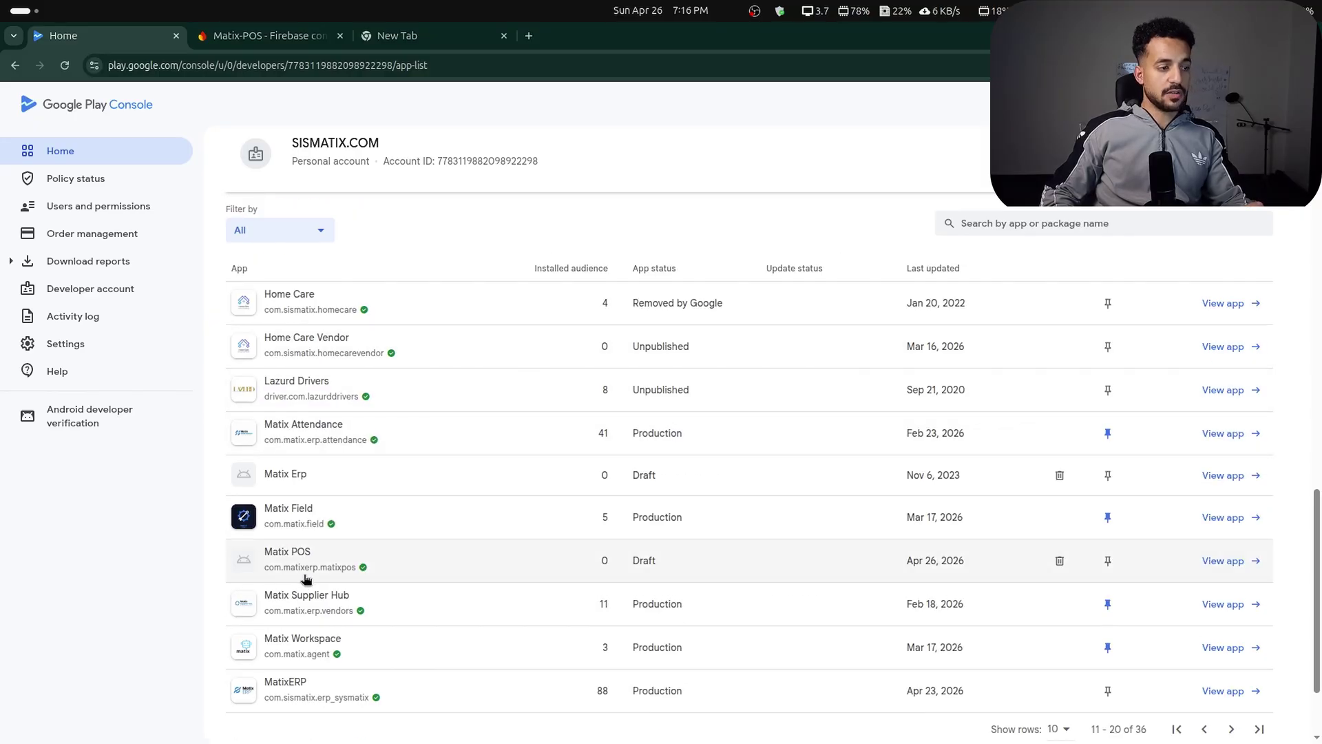
pyautogui.click(1216, 561)
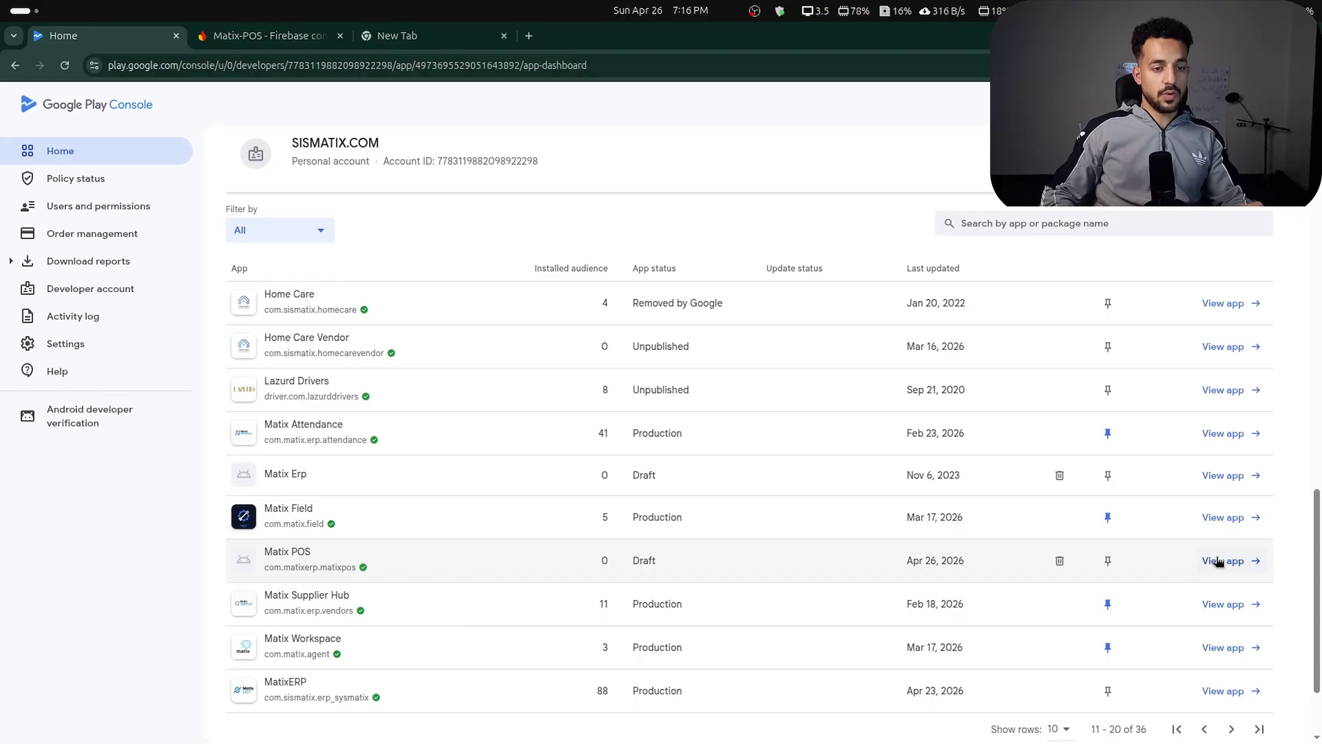
# Expand the setup tasks on the Matix POS dashboard and open the privacy policy task.
pyautogui.moveTo(235, 304); pyautogui.dragTo(487, 328)
pyautogui.click(486, 322)
pyautogui.scroll(-2, 465, 525)
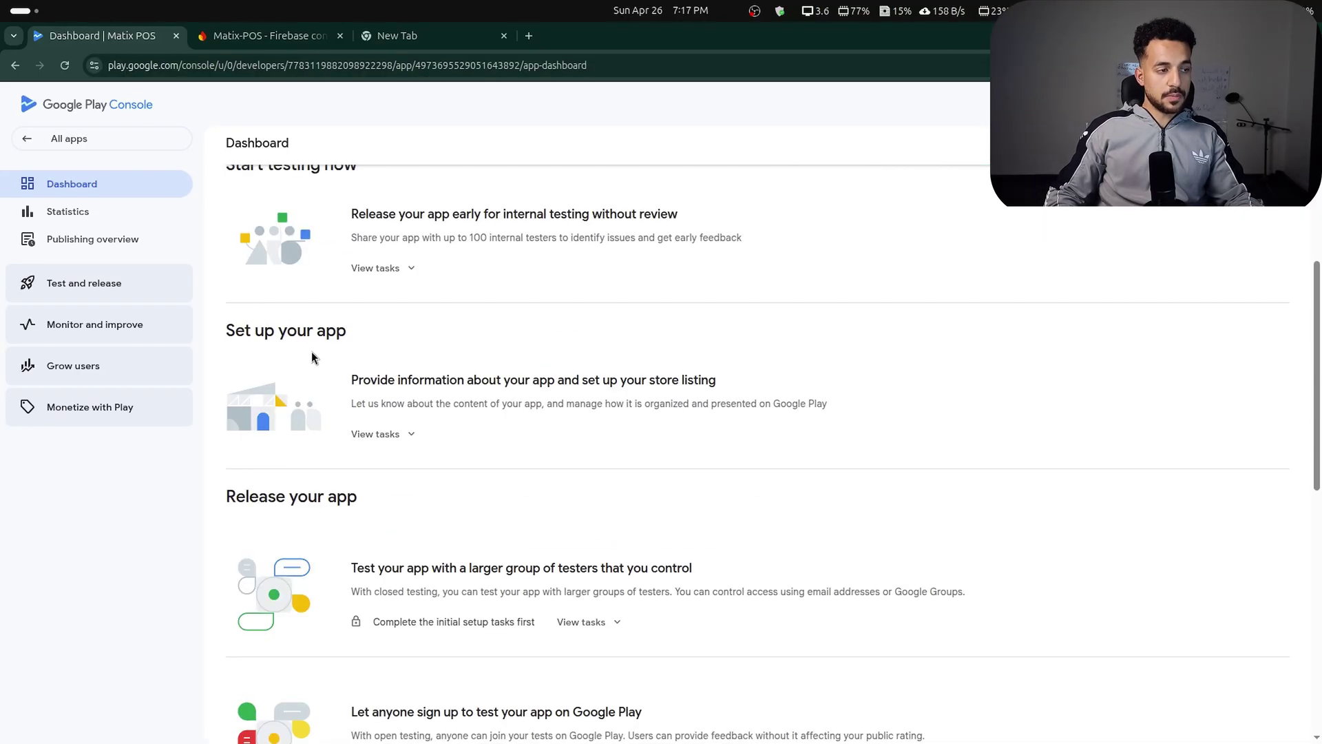
pyautogui.click(378, 433)
pyautogui.scroll(-2, 379, 435)
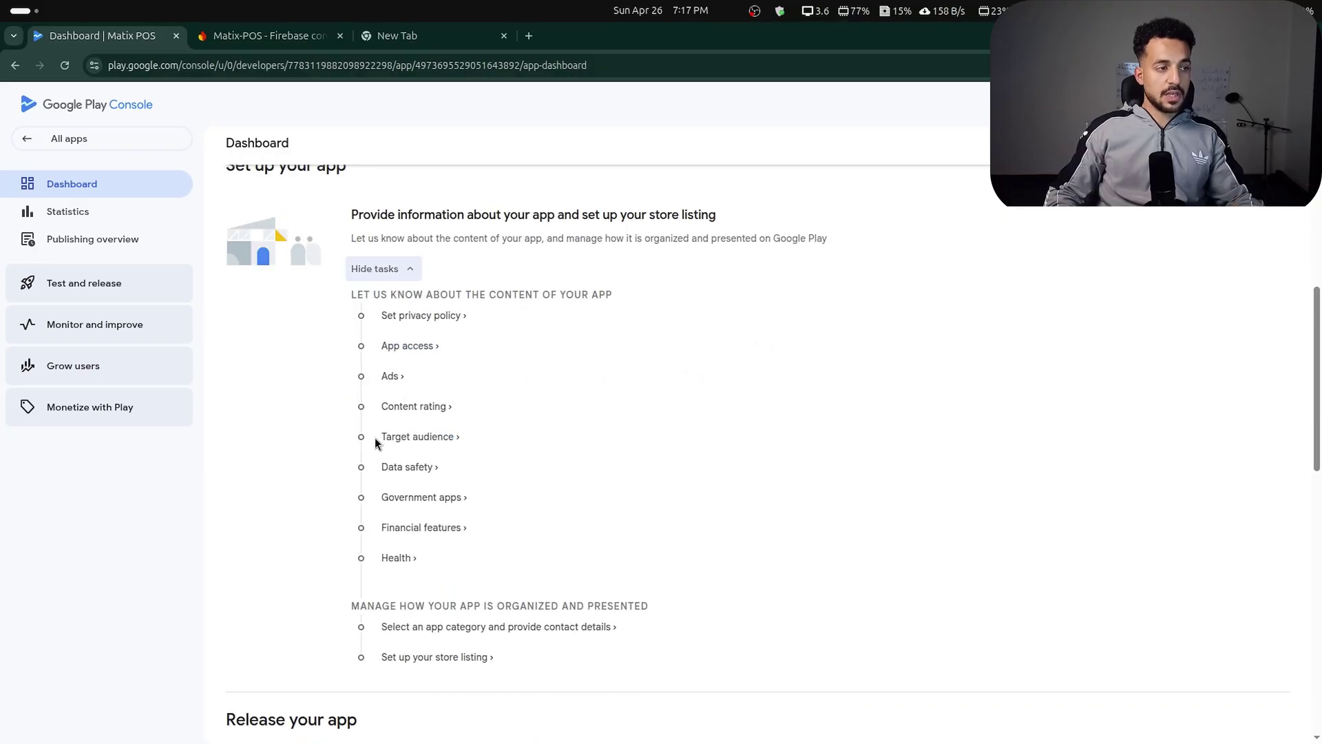
pyautogui.click(420, 316)
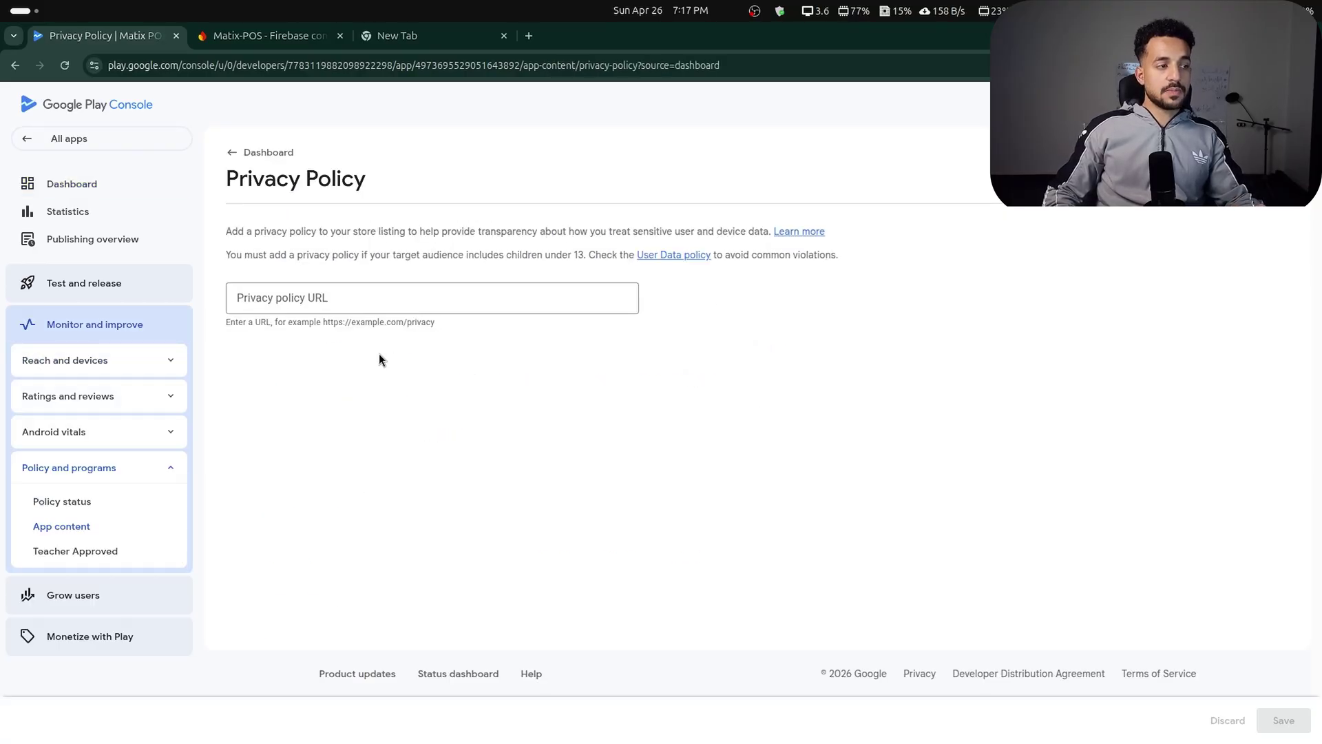
# Open the Matix-POS repository on GitHub in a separate browser tab.
pyautogui.click(529, 34)
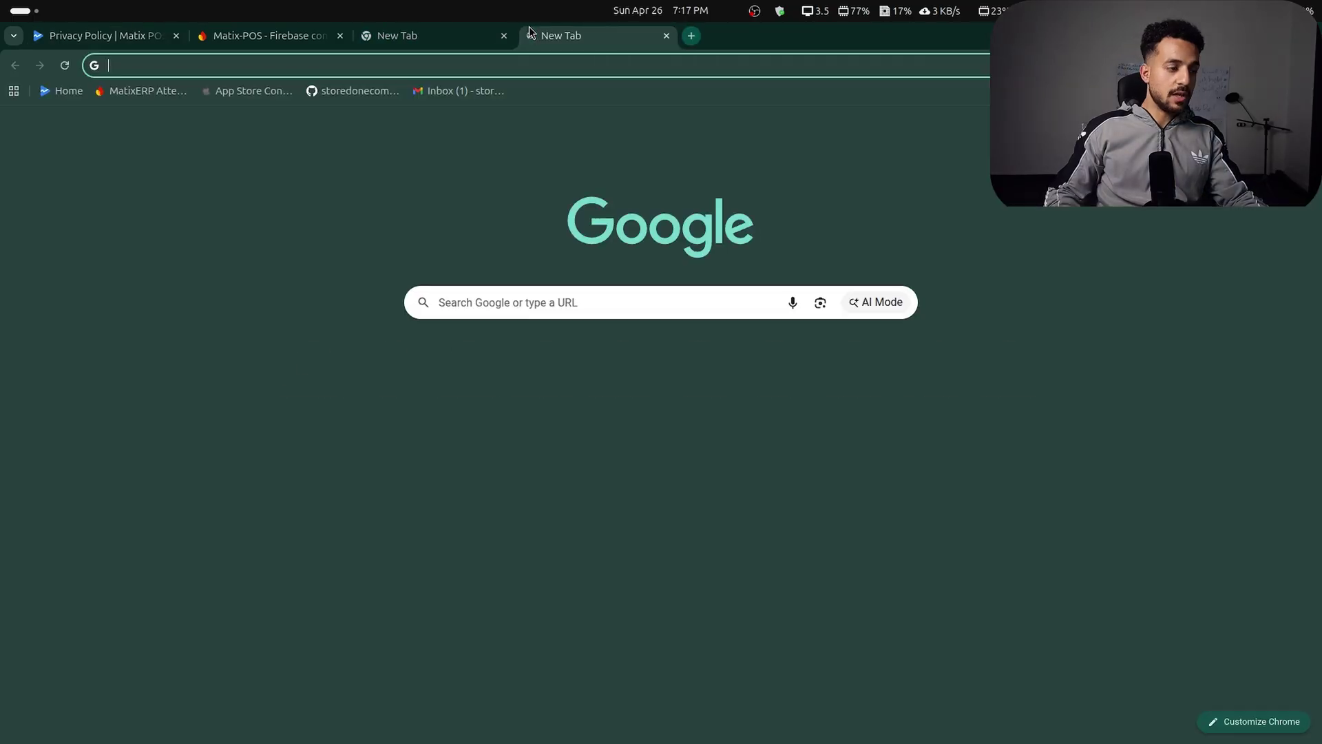
pyautogui.click(338, 91)
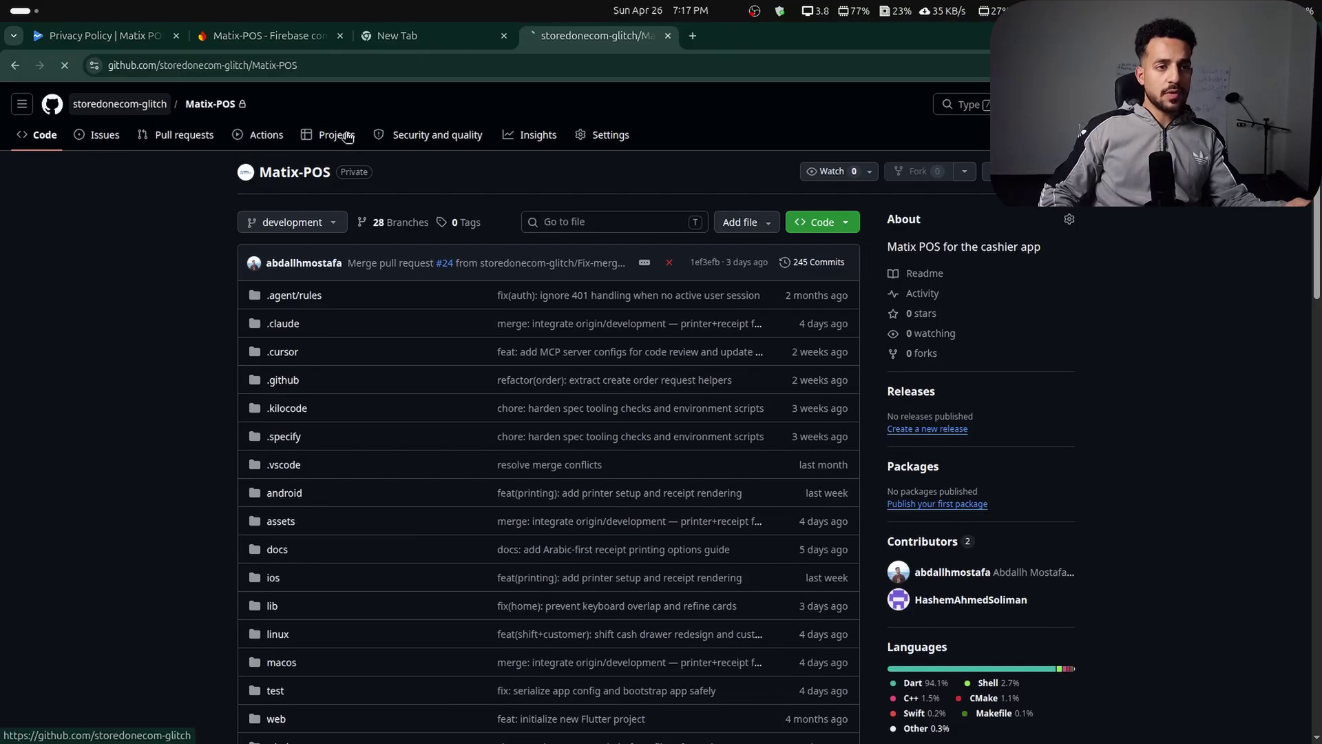
# Open the Privacy-Policy-for-Matix-POS repository from the account's GitHub profile, copy its URL and look through the policy text.
pyautogui.click(141, 104)
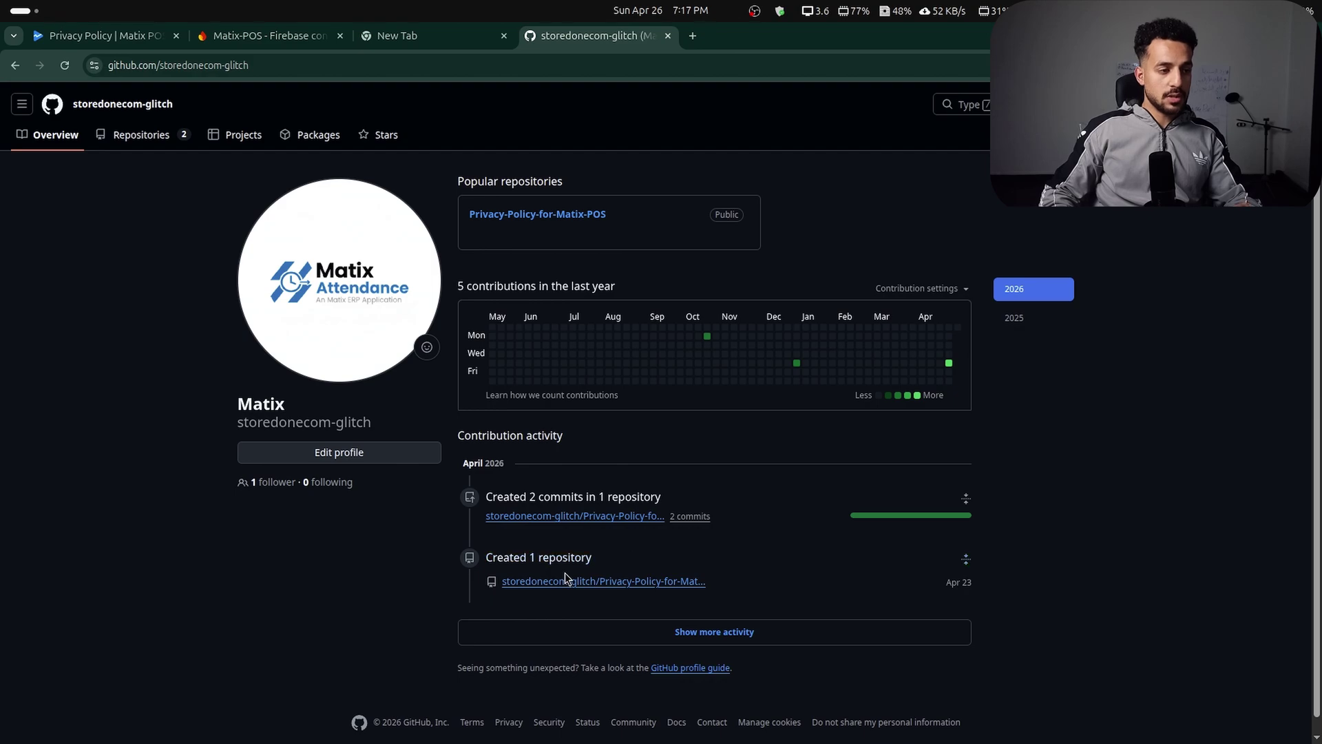
pyautogui.click(600, 523)
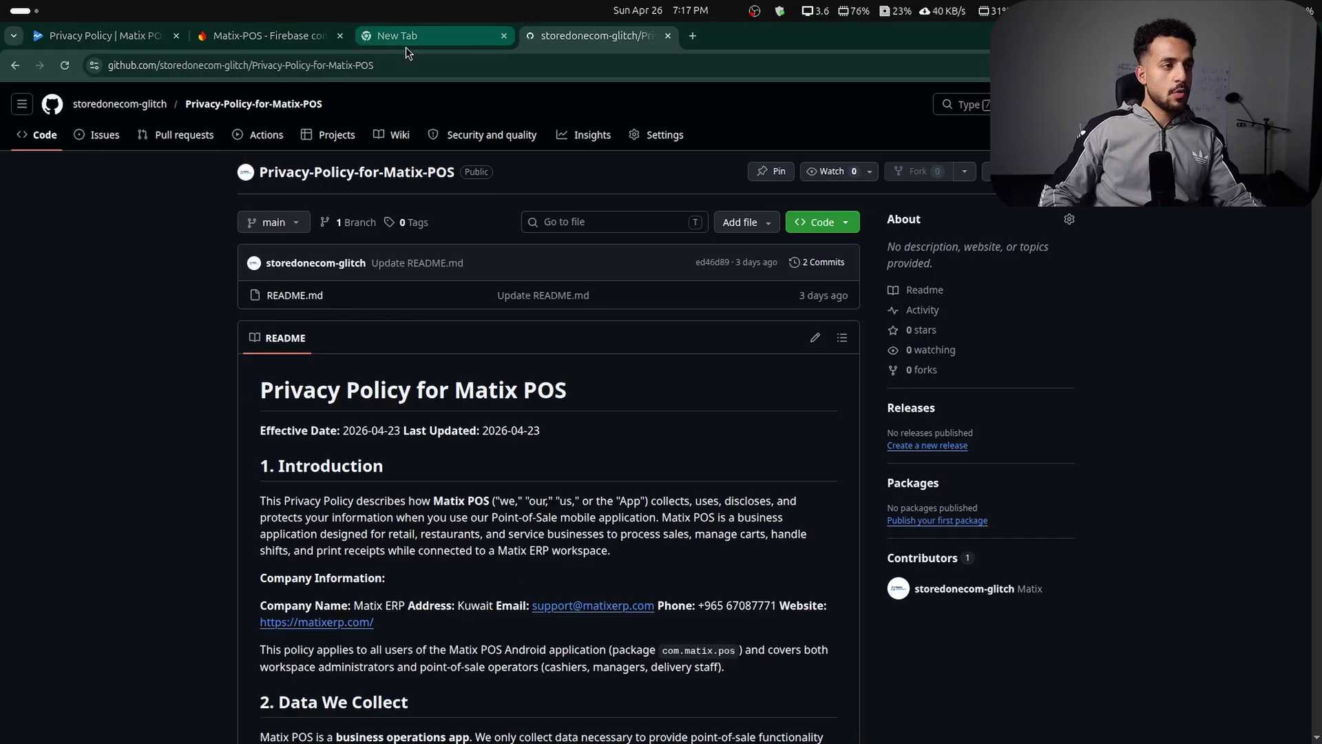
pyautogui.doubleClick(362, 64)
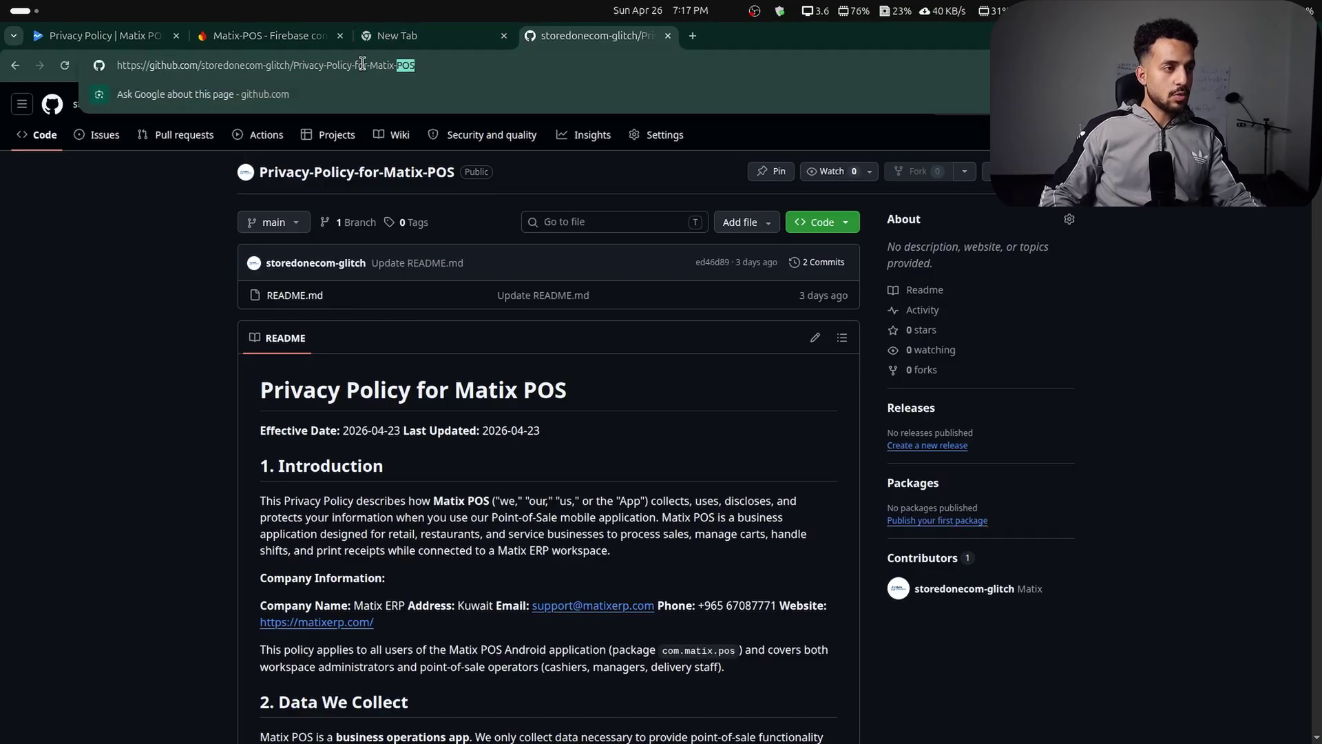
pyautogui.click(362, 64)
pyautogui.hotkey('ctrl', 'c')
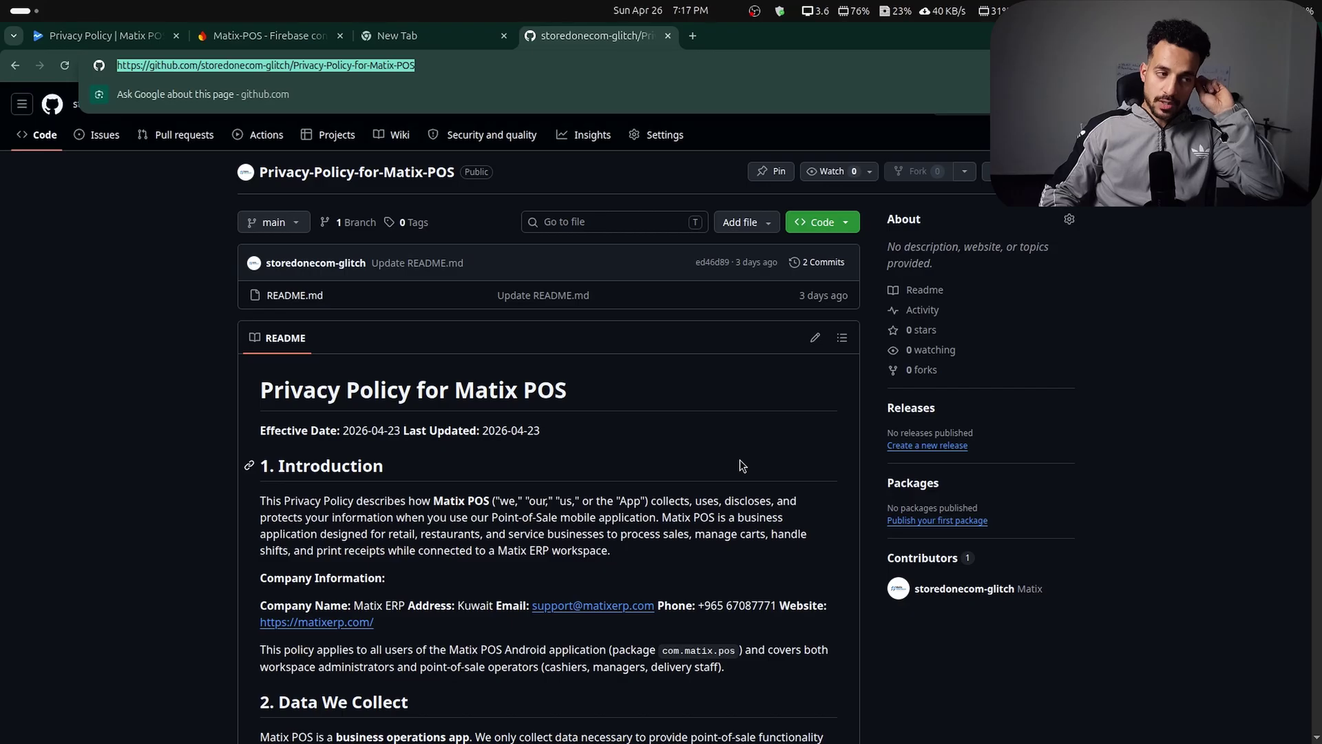
pyautogui.scroll(-2, 740, 466)
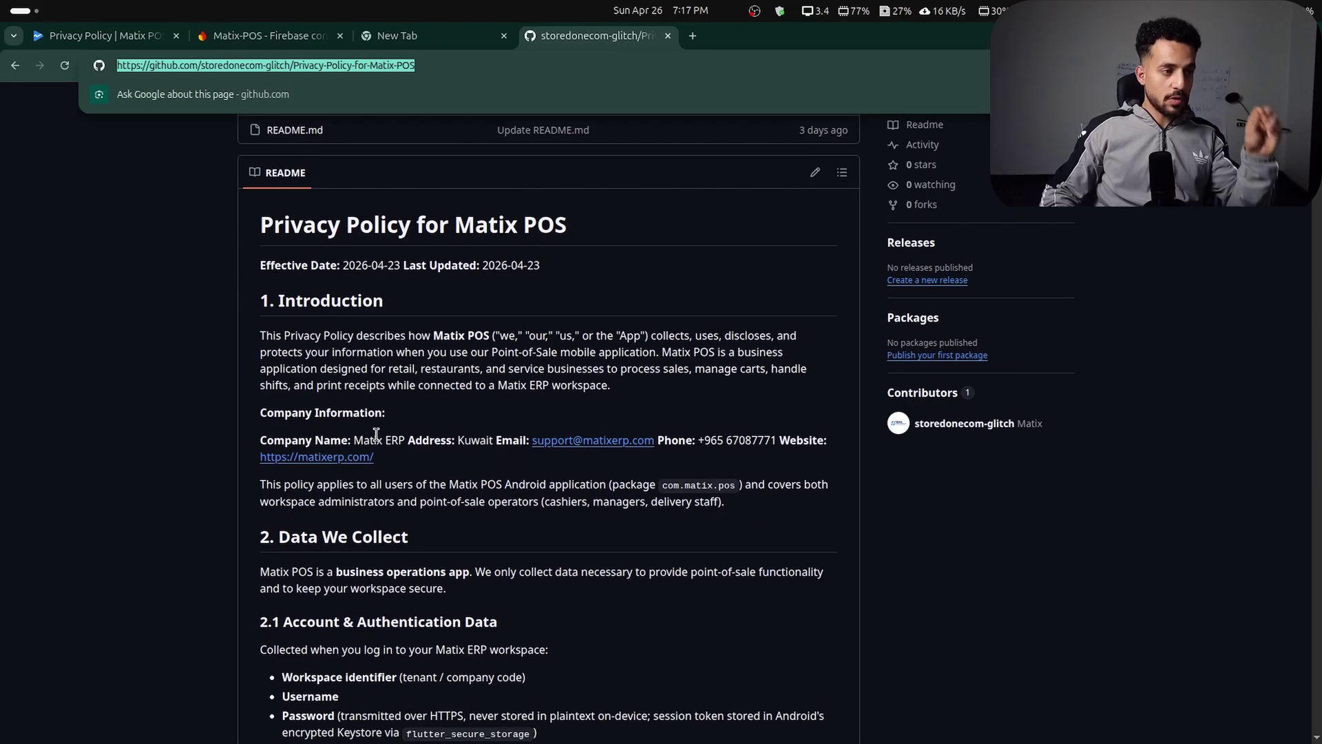
pyautogui.scroll(-1, 706, 402)
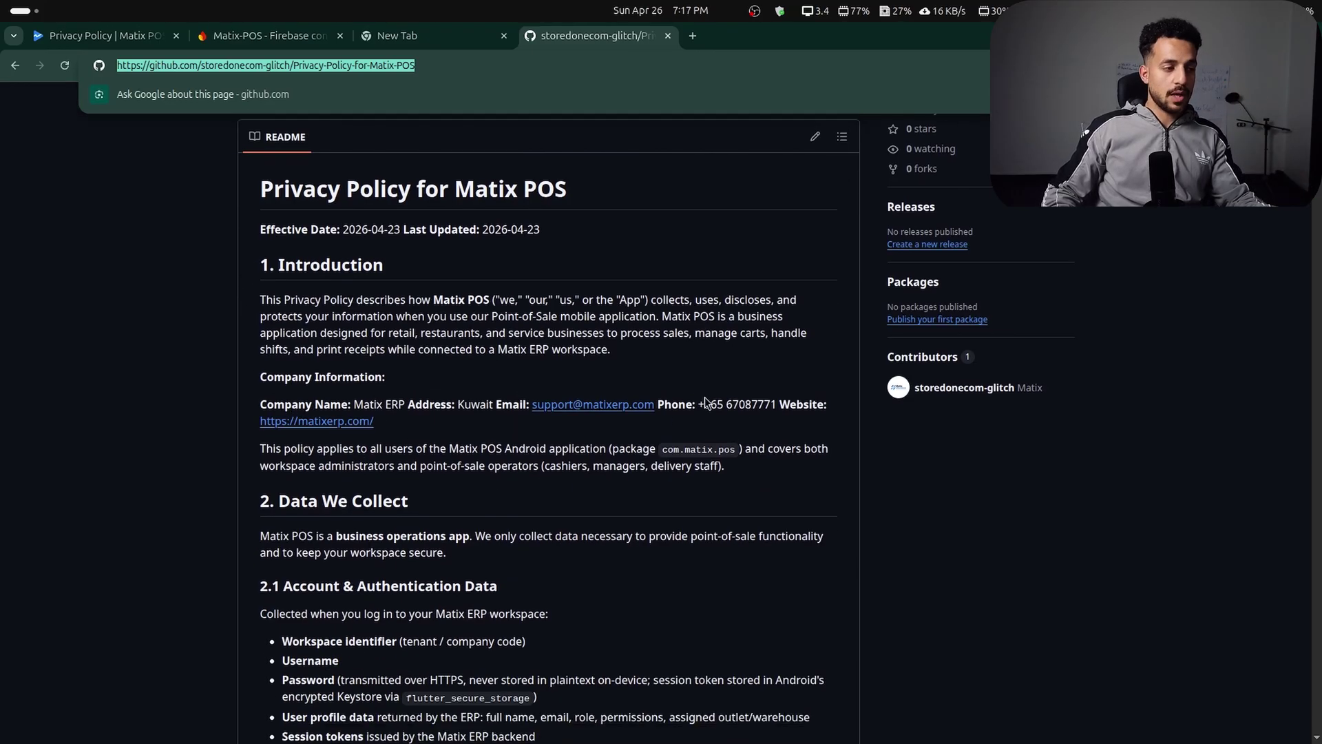
pyautogui.scroll(-5, 706, 401)
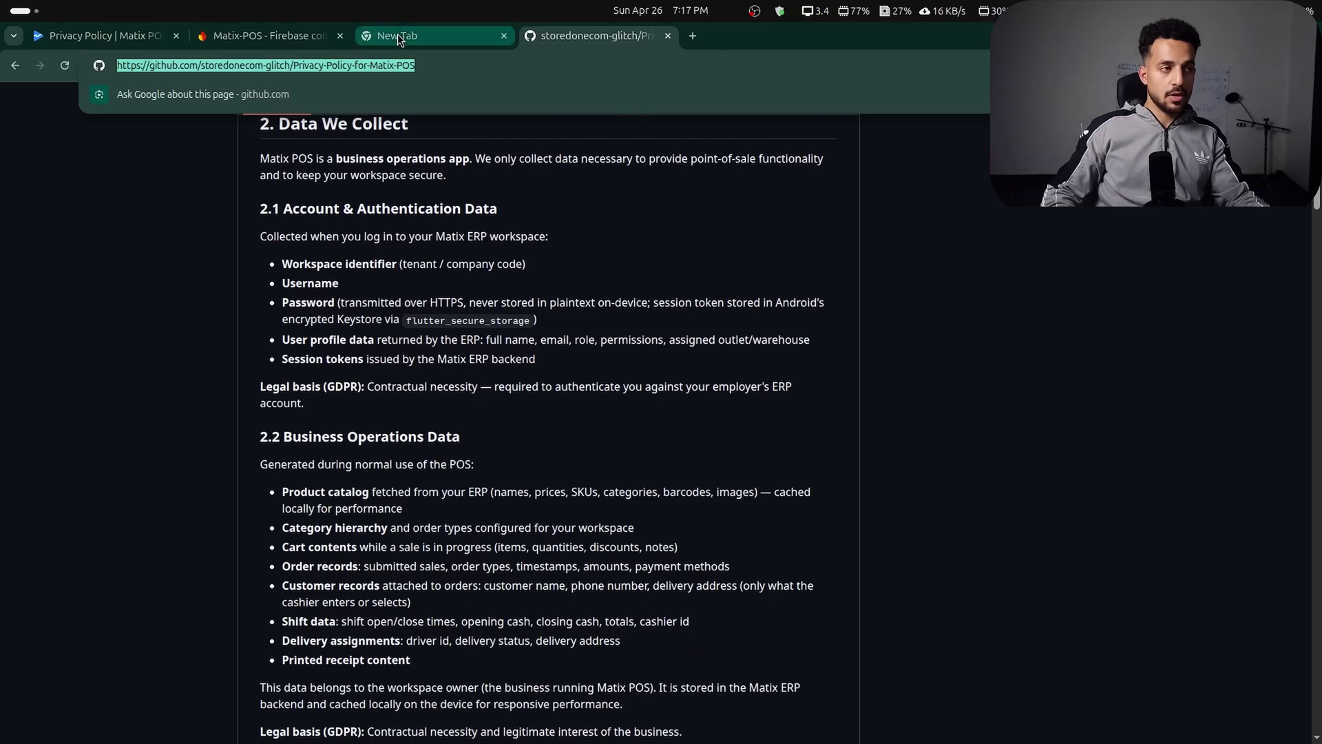
# Close the Firebase page, paste the copied GitHub repository URL as the privacy policy in Google Play Console, and save it.
pyautogui.click(259, 22)
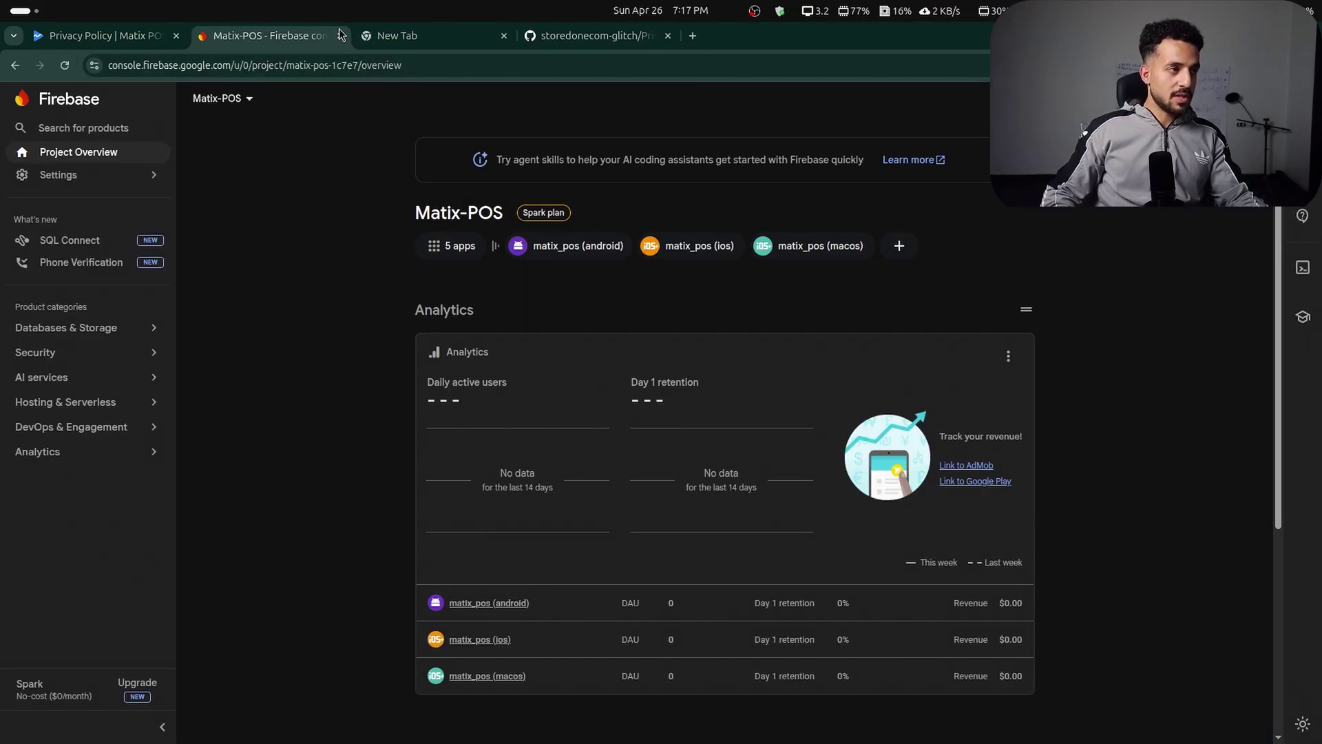
pyautogui.click(306, 40)
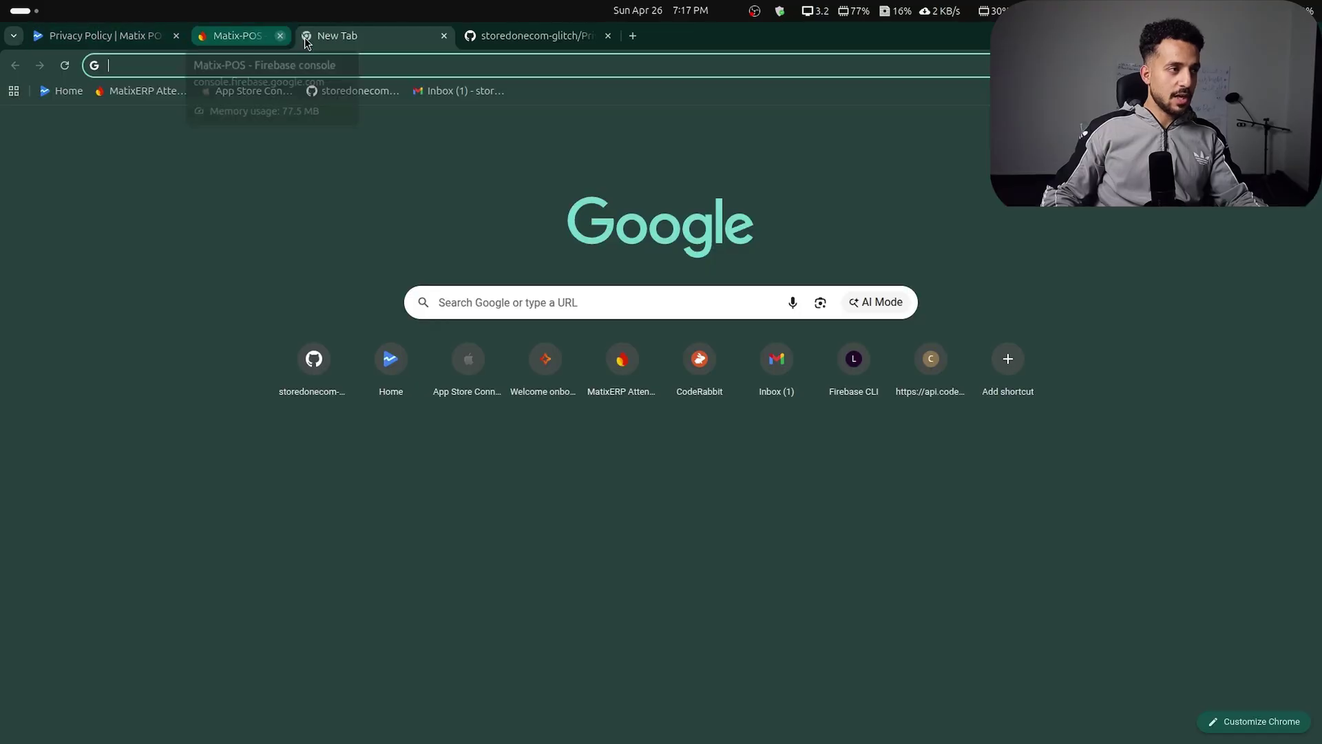
pyautogui.click(280, 35)
pyautogui.click(90, 35)
pyautogui.click(493, 301)
pyautogui.hotkey('ctrl', 'v')
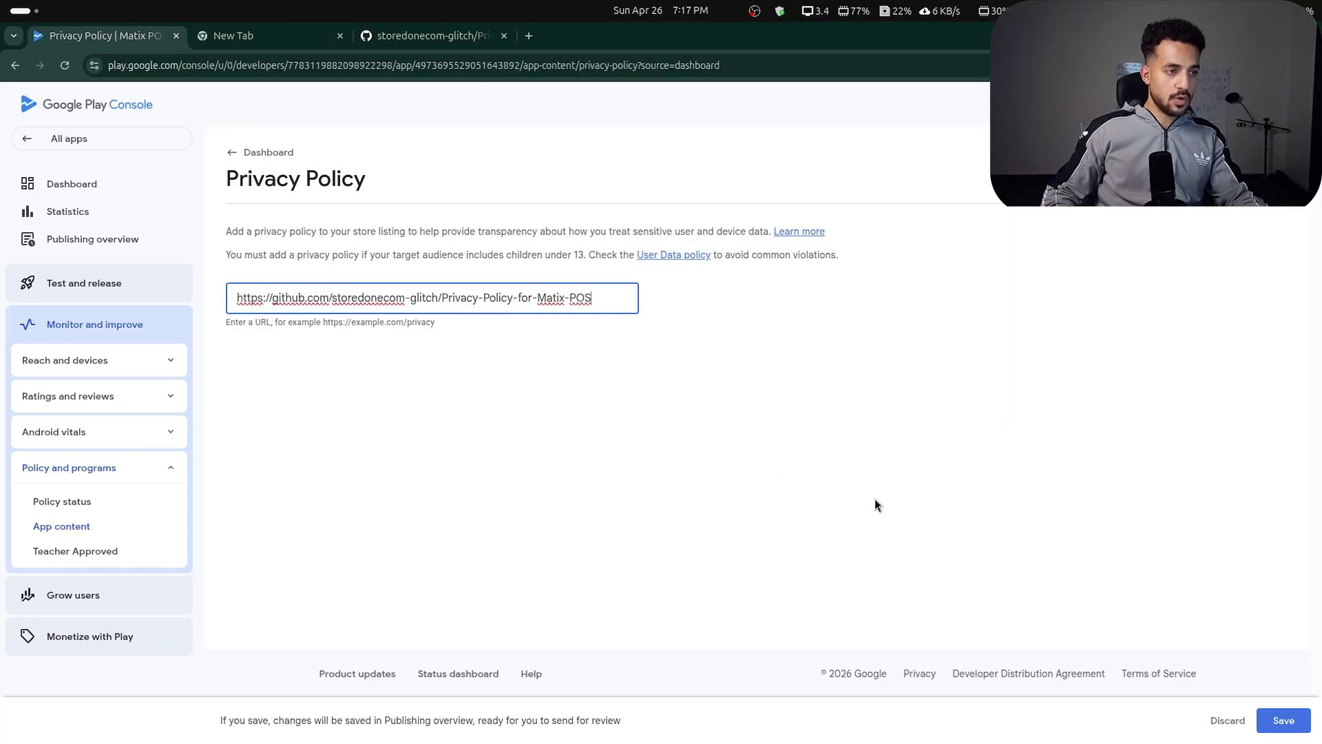
pyautogui.click(1283, 721)
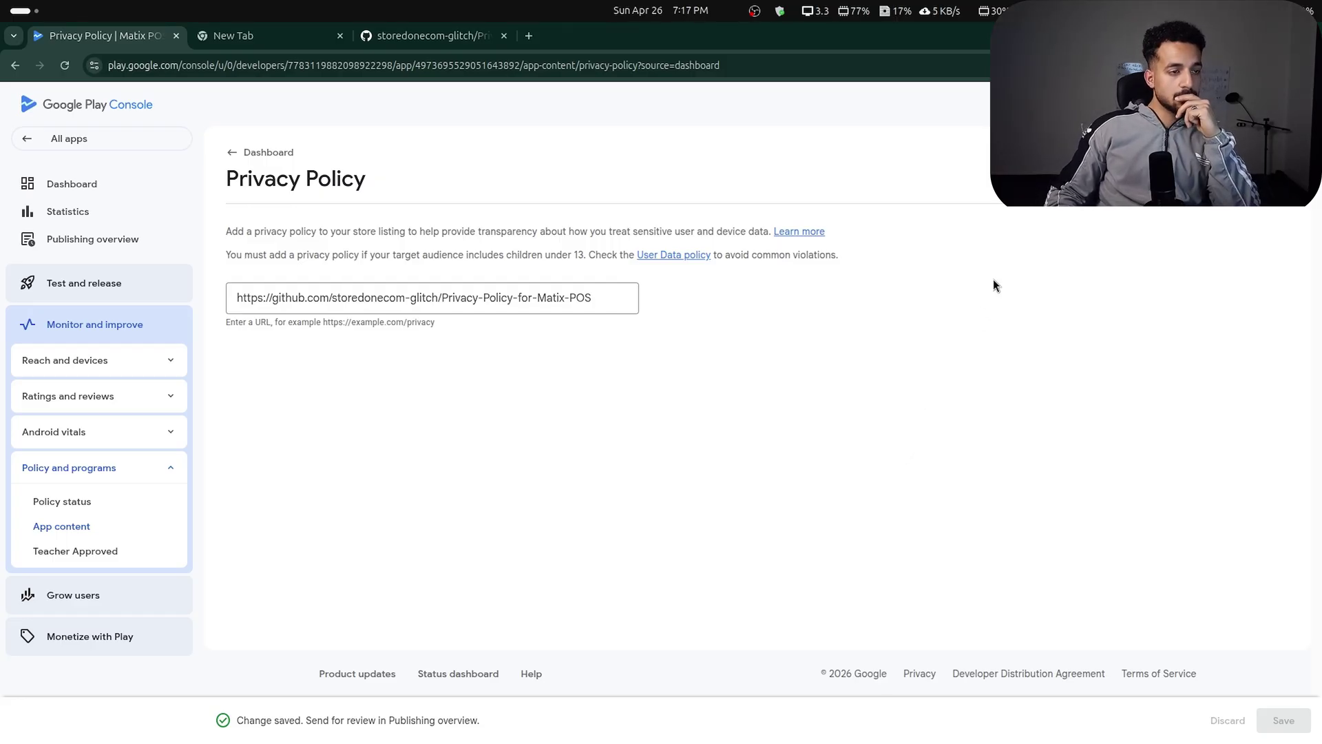
# Go back to the dashboard, open the App access task and declare that all or some functionality is restricted.
pyautogui.click(237, 151)
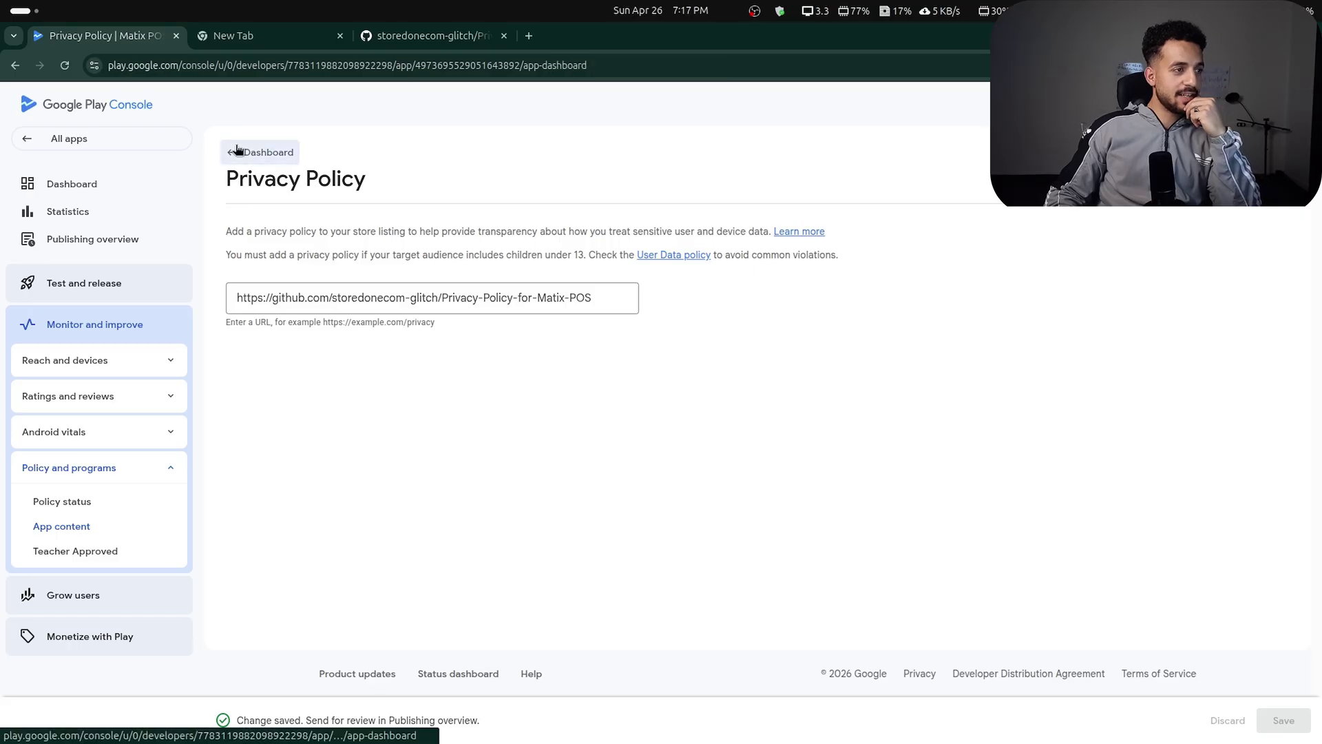
pyautogui.scroll(-1, 372, 523)
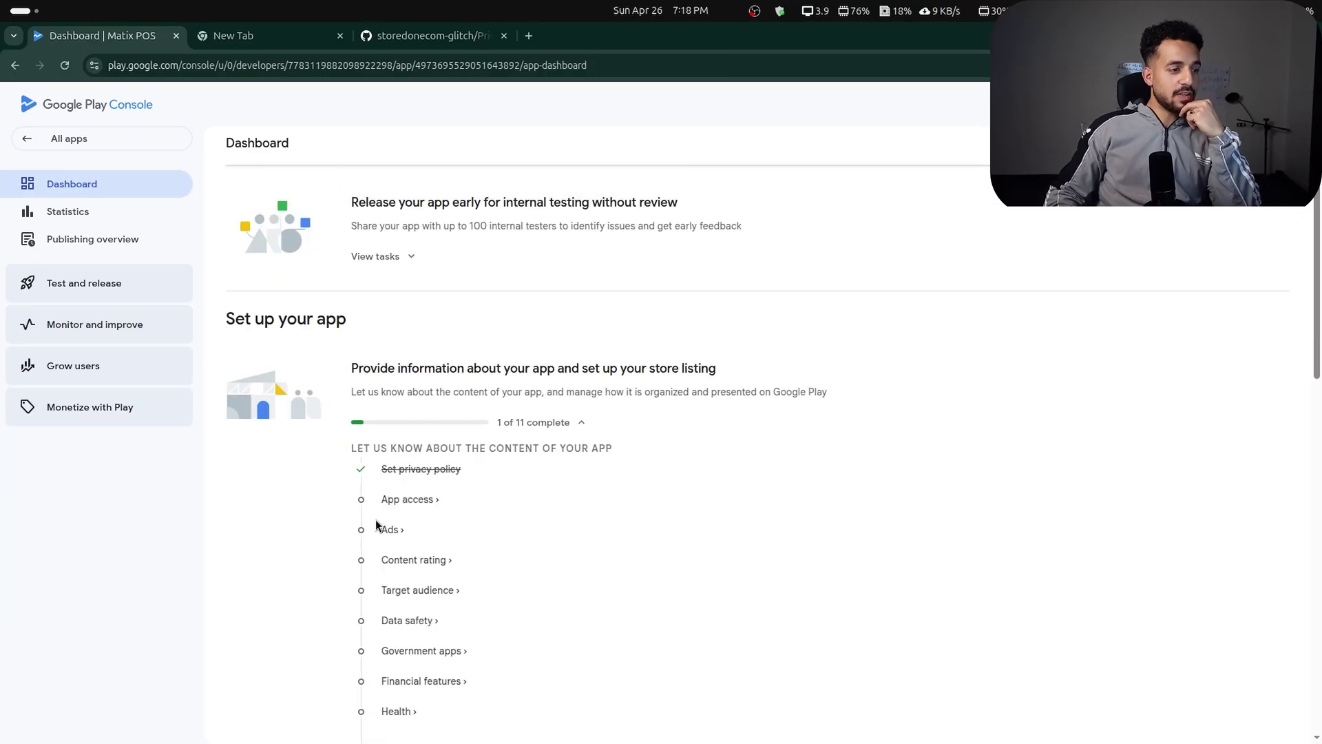
pyautogui.click(396, 500)
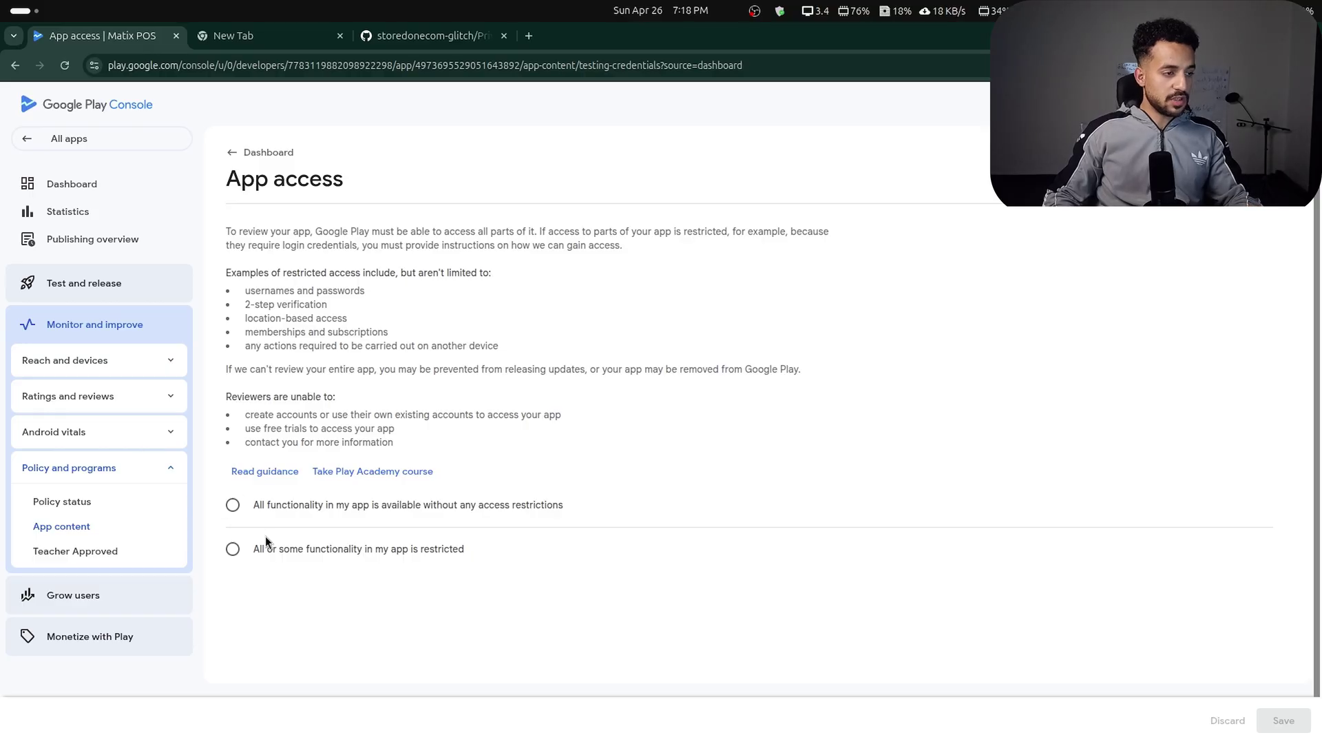
pyautogui.click(254, 549)
pyautogui.scroll(-2, 513, 378)
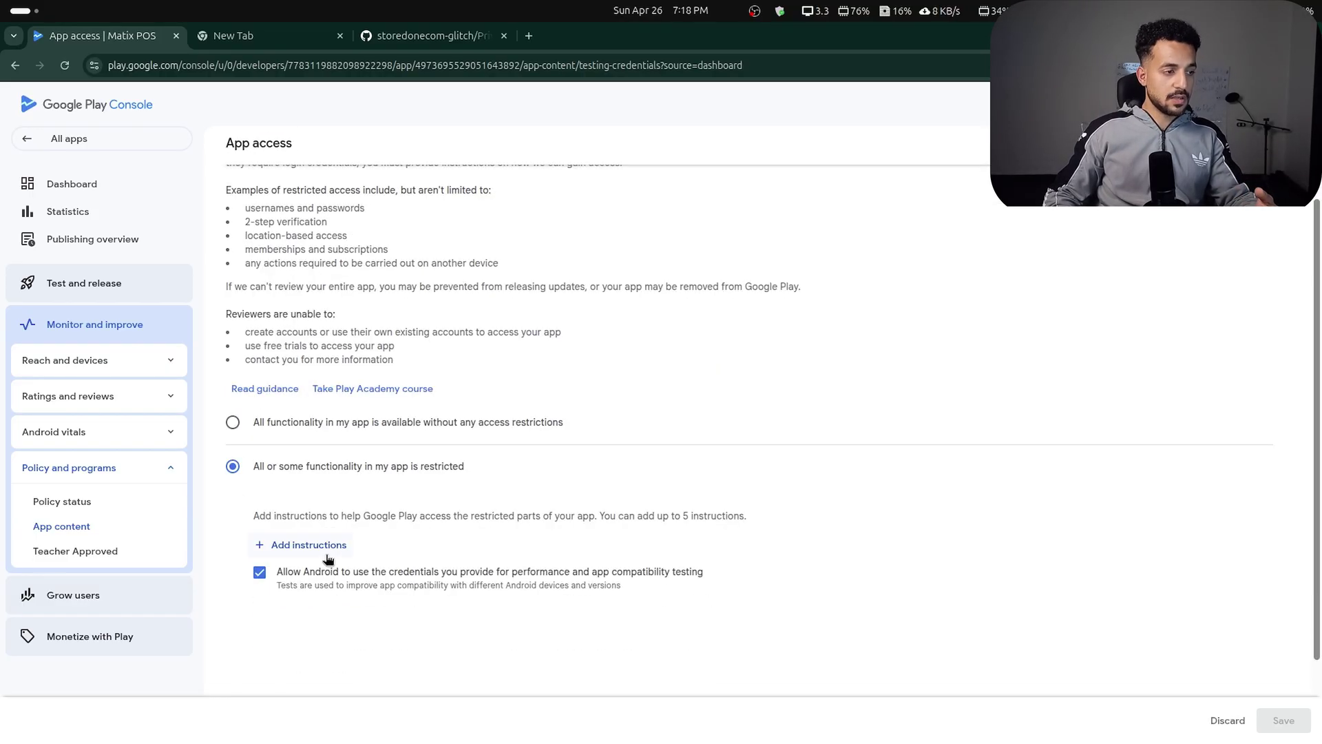
# Start a new access instruction and name it "Log in to the app".
pyautogui.click(306, 547)
pyautogui.click(367, 354)
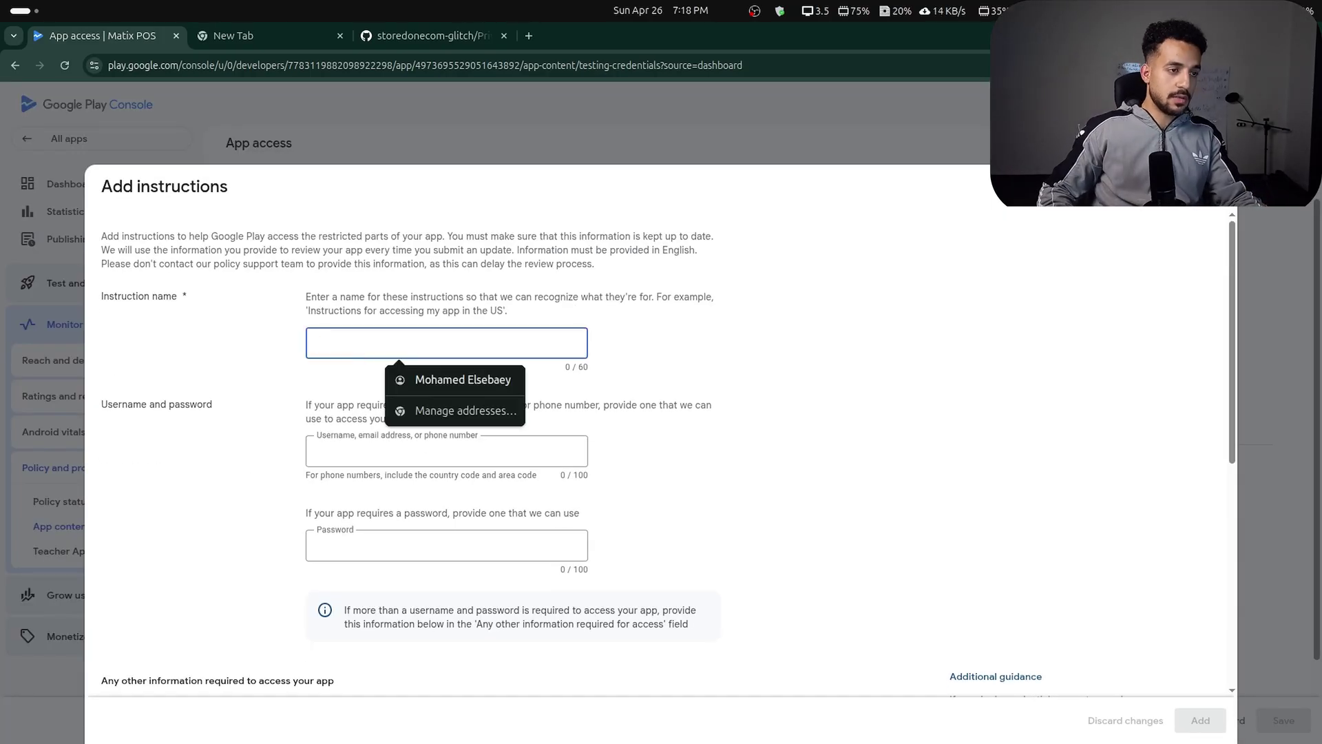
pyautogui.write('Log in ')
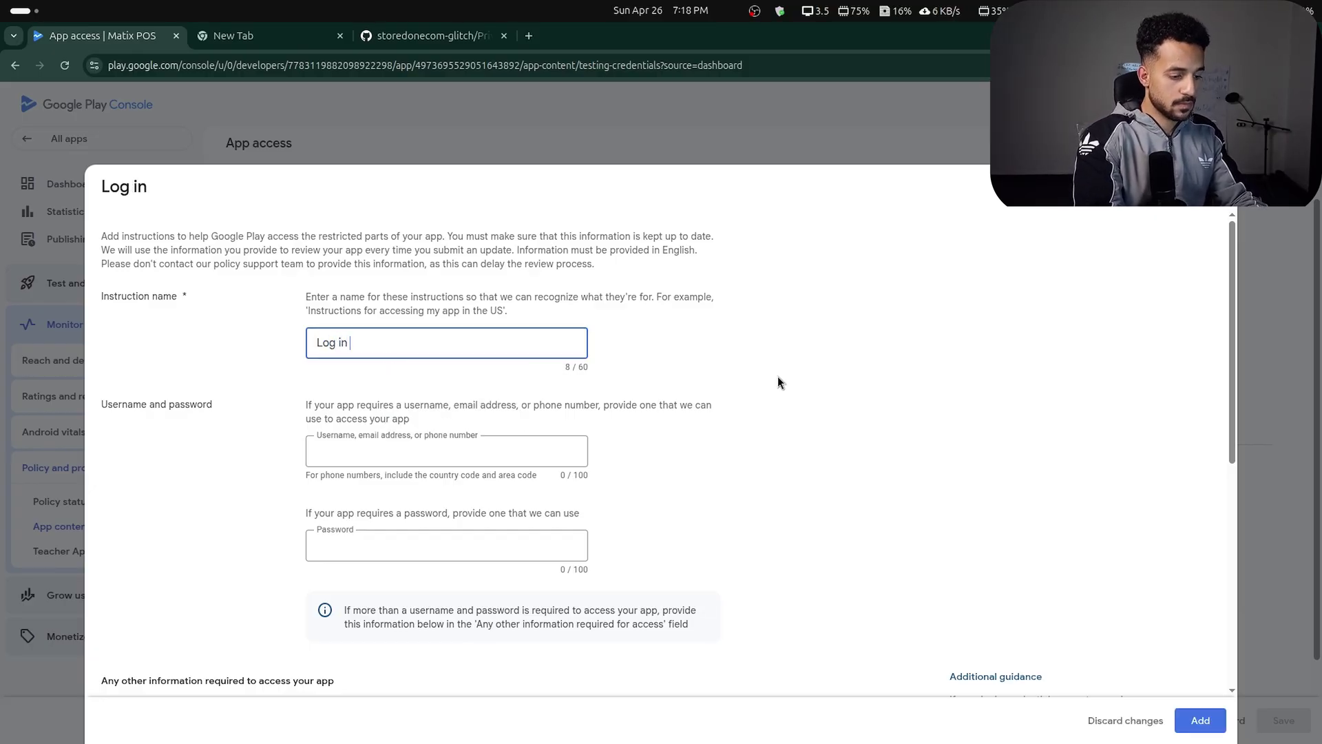
pyautogui.write(' To TJ')
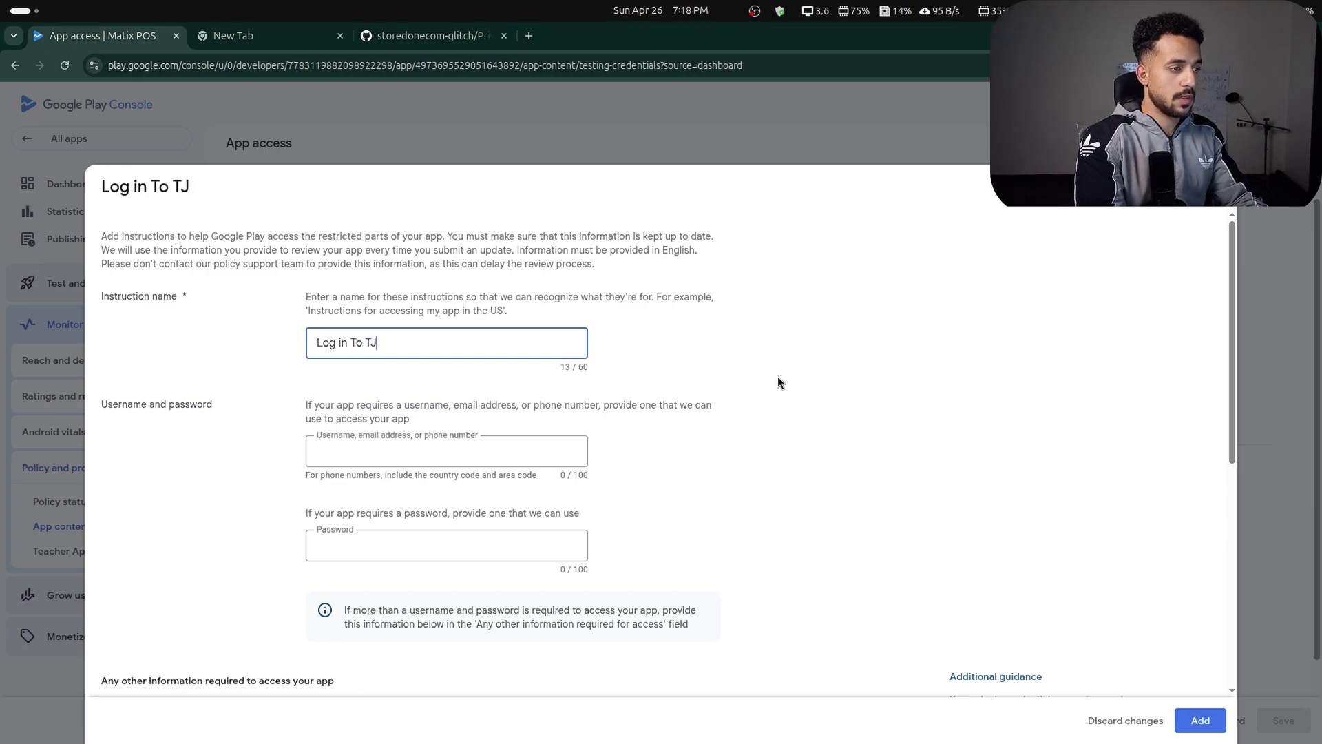
pyautogui.press('BackSpace')
pyautogui.press('BackSpace')
pyautogui.press('BackSpace')
pyautogui.press('BackSpace')
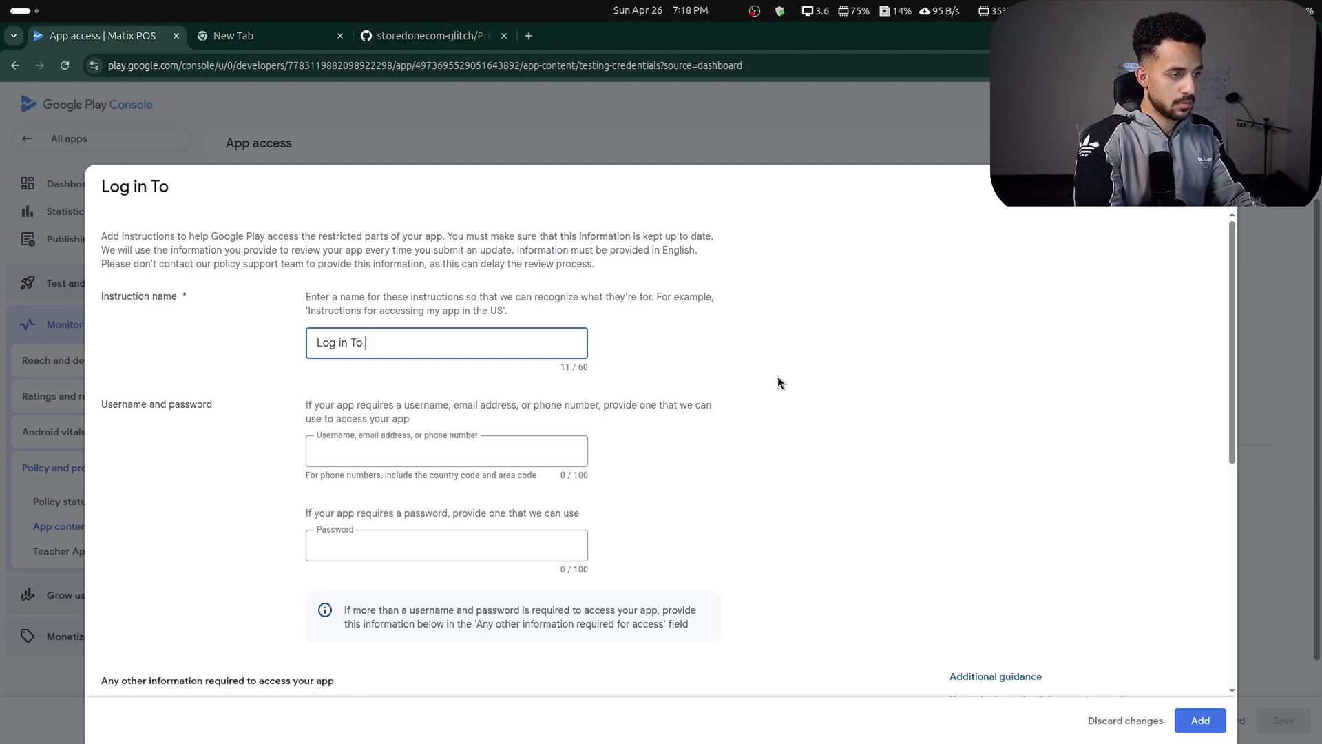
pyautogui.write('to the app')
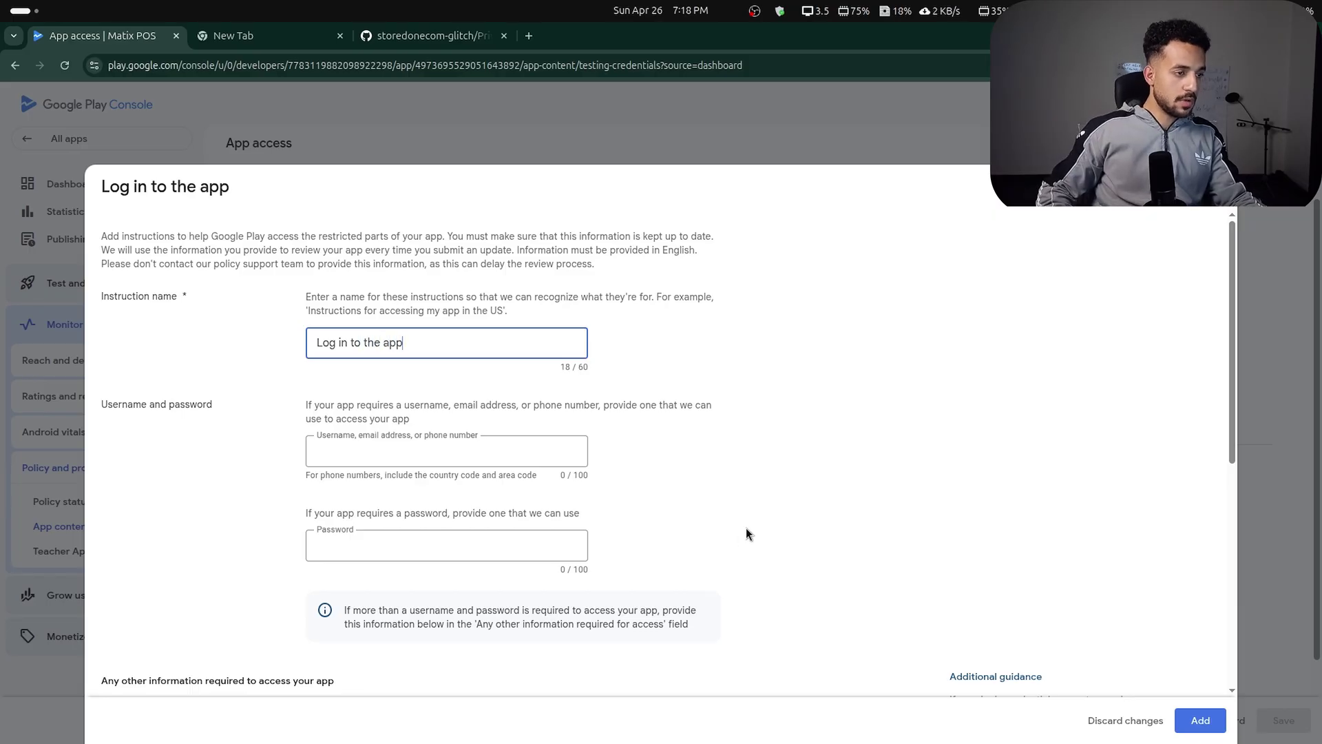
# Enter the test account's username and password in the access instruction.
pyautogui.click(478, 461)
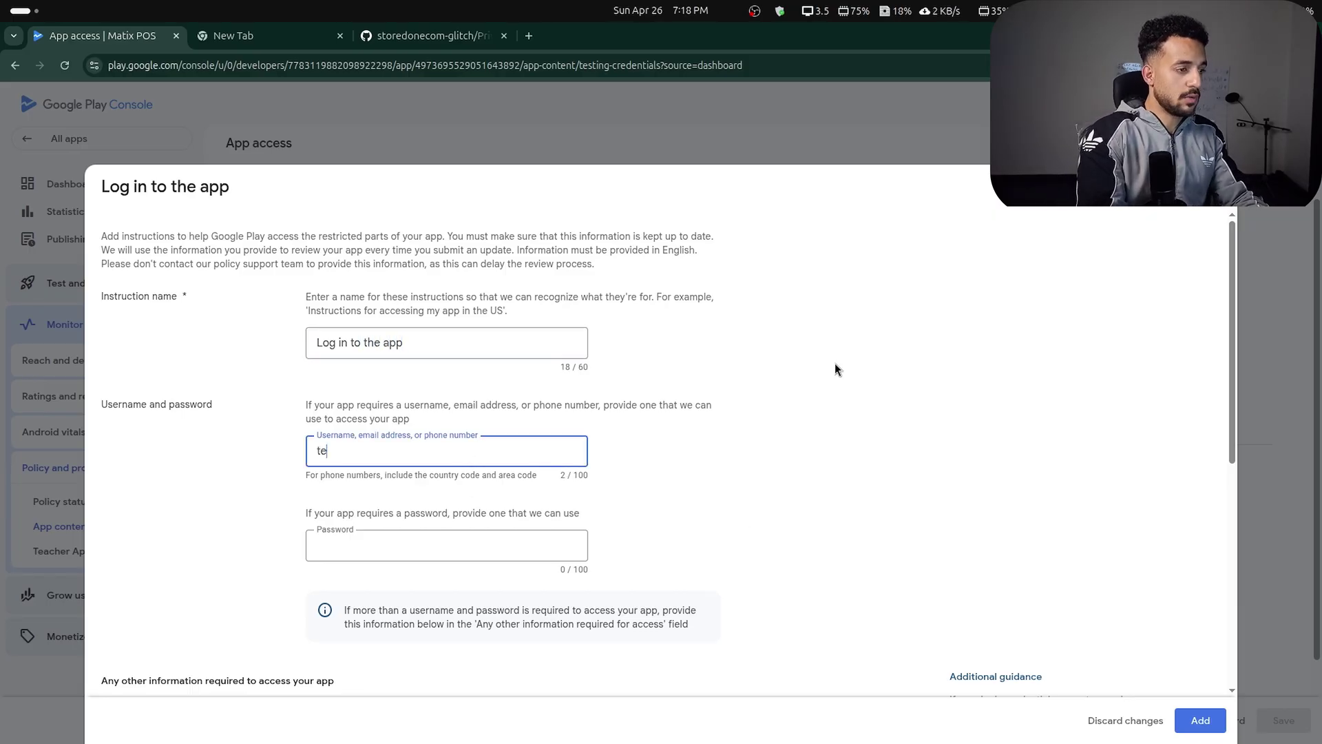
pyautogui.write('testdomain')
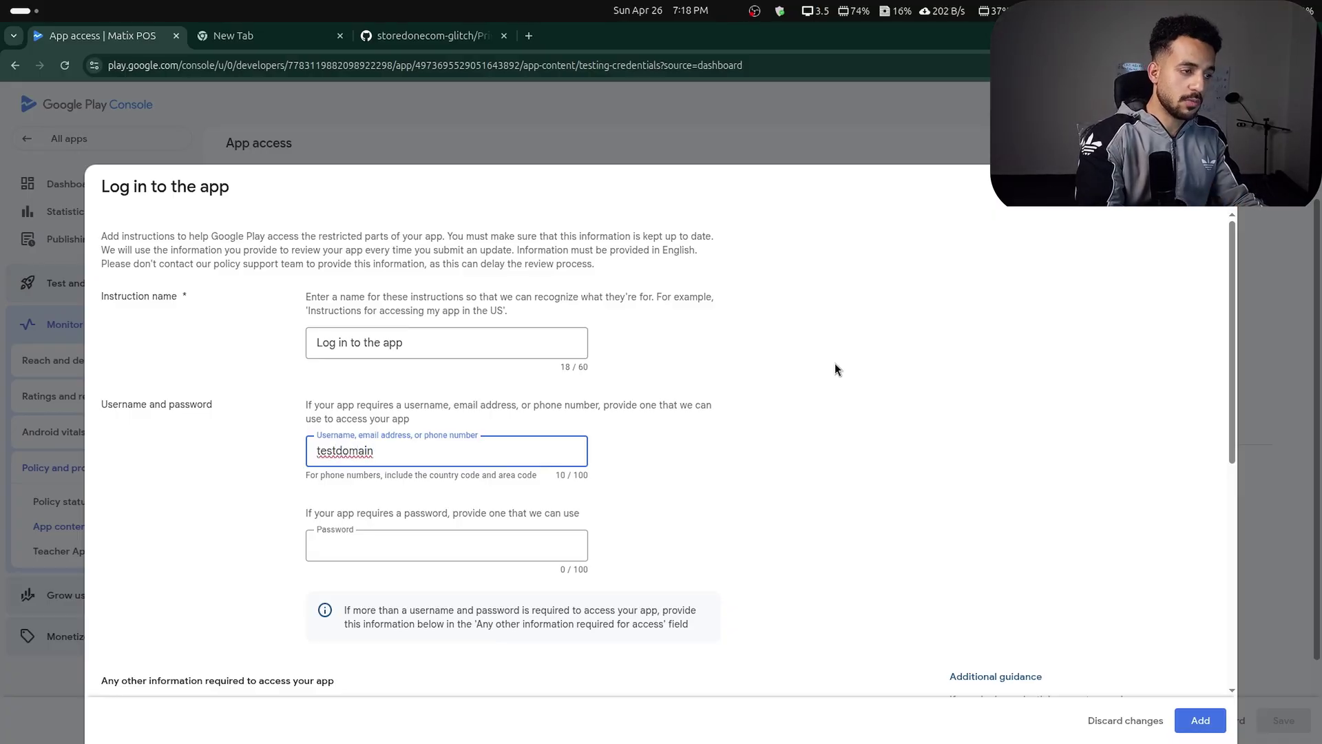
pyautogui.press('Tab')
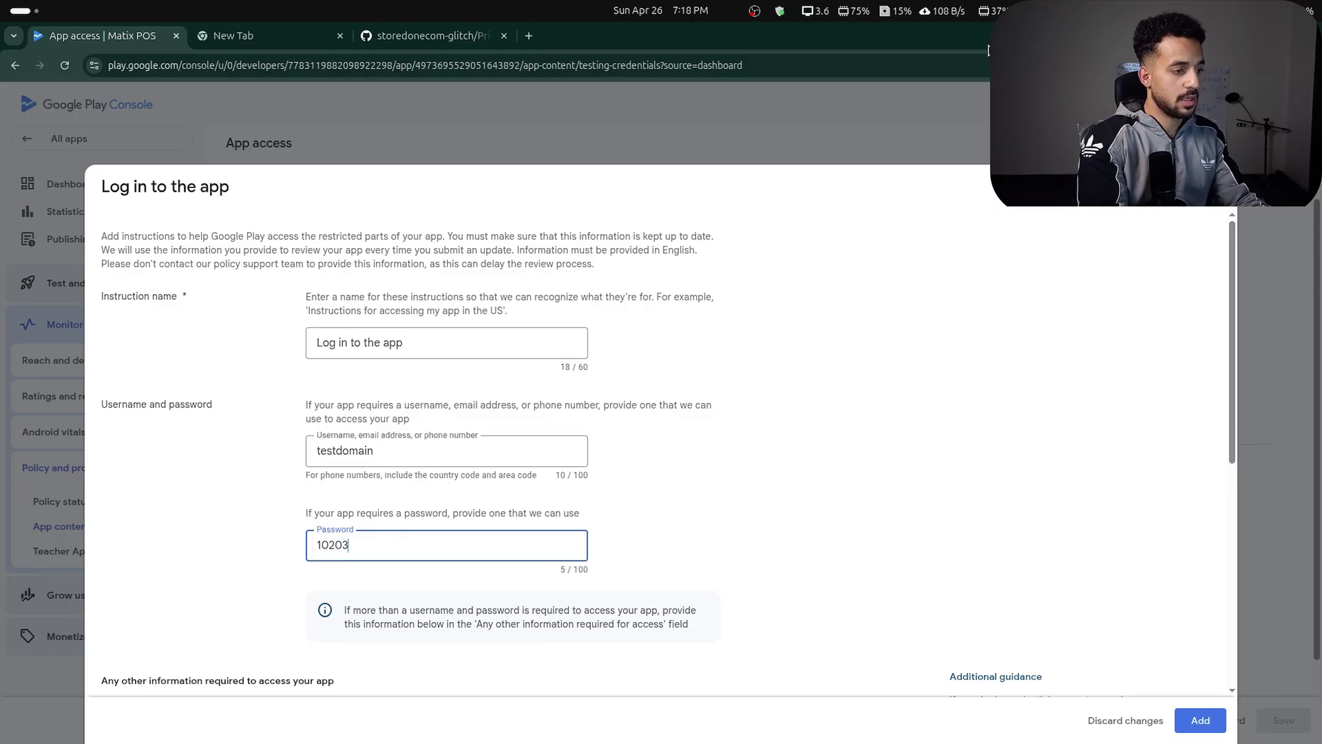
pyautogui.click(604, 346)
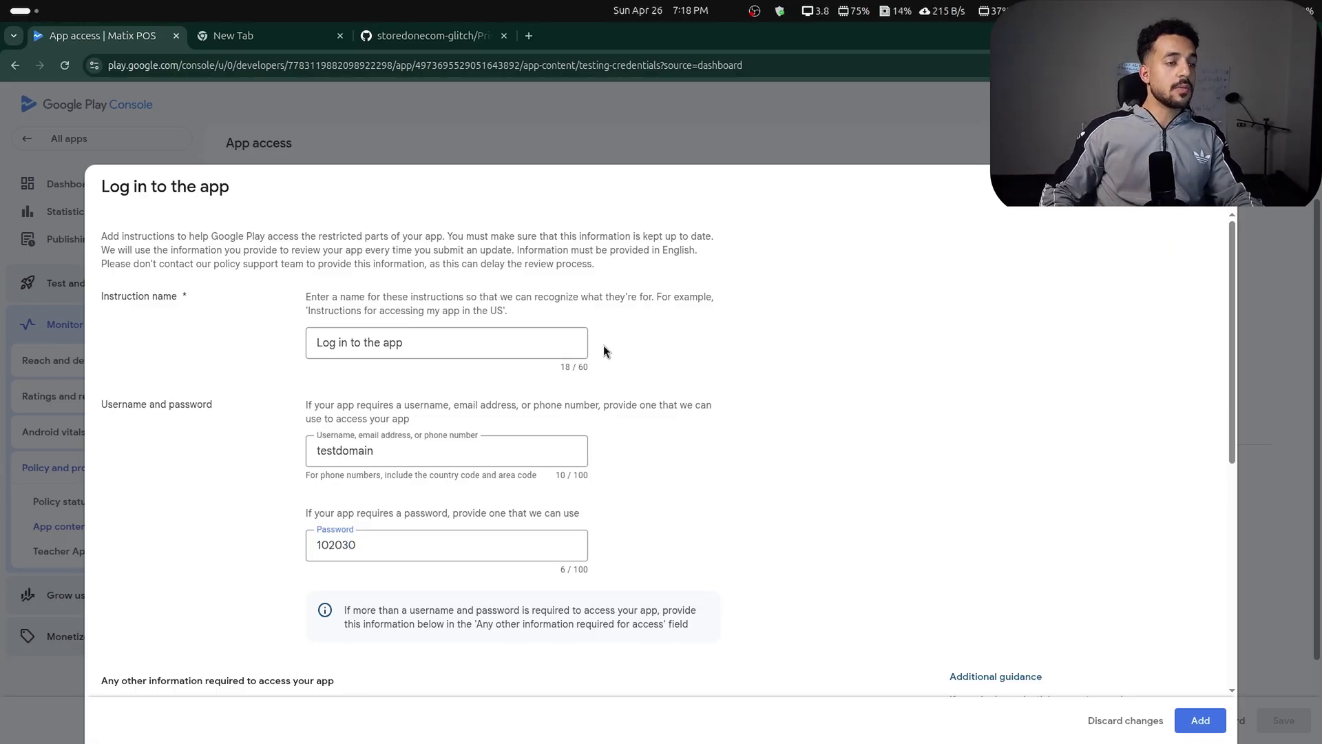
# Fill in the other access information with an alternative account's domain name and password, plus the note to choose the first Company and Subsidiary.
pyautogui.scroll(-6, 604, 345)
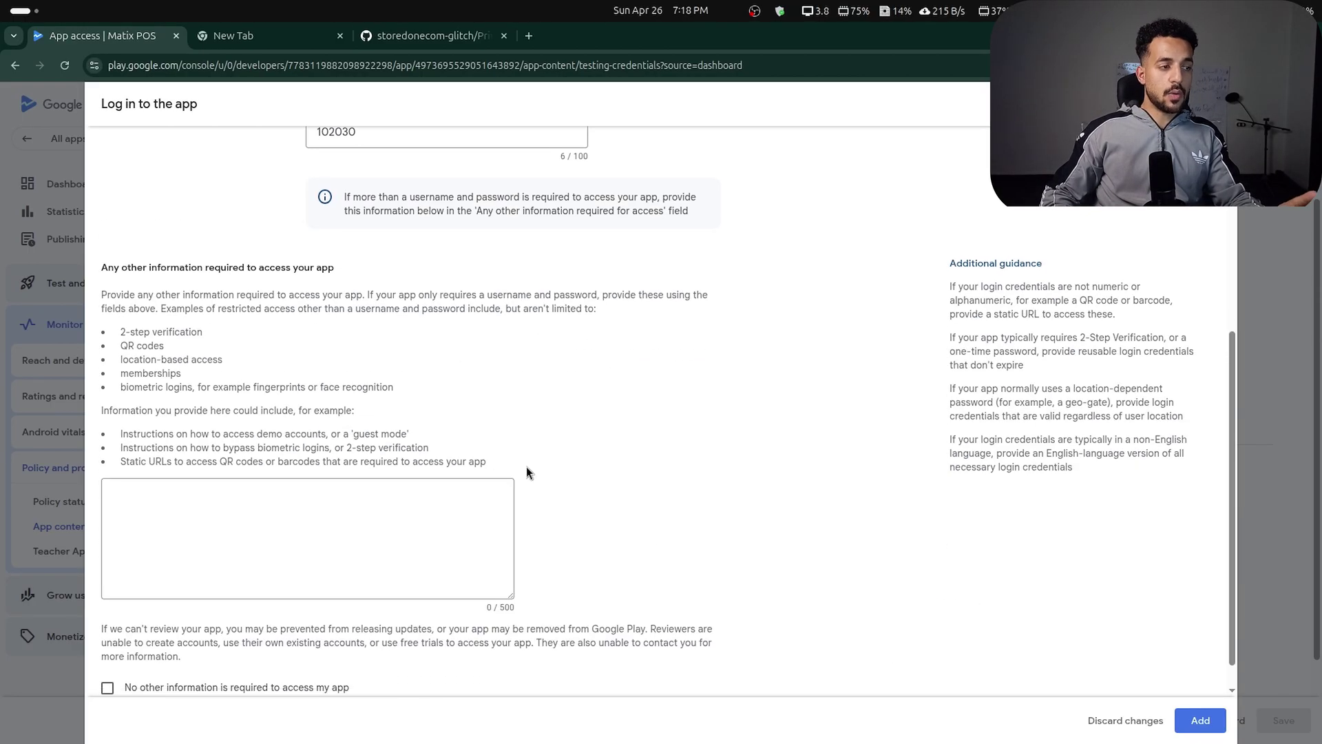
pyautogui.click(224, 515)
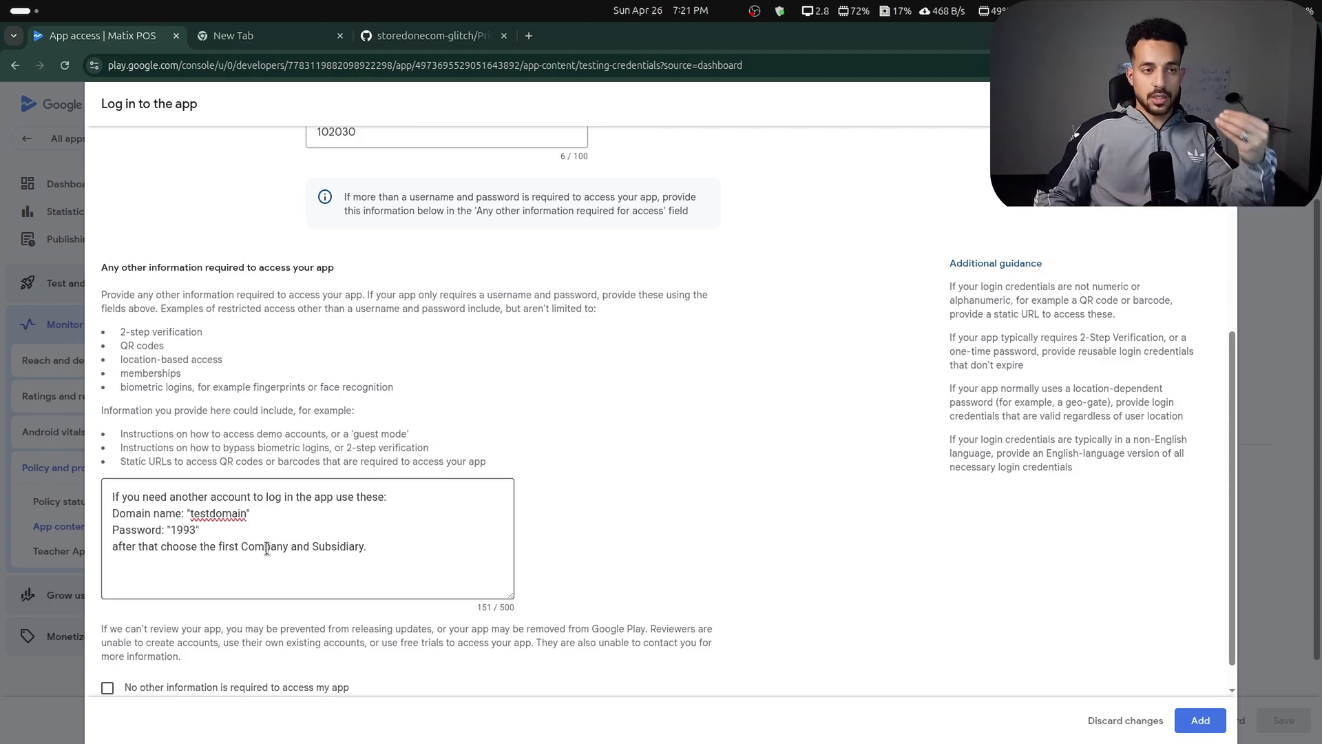
pyautogui.click(207, 514)
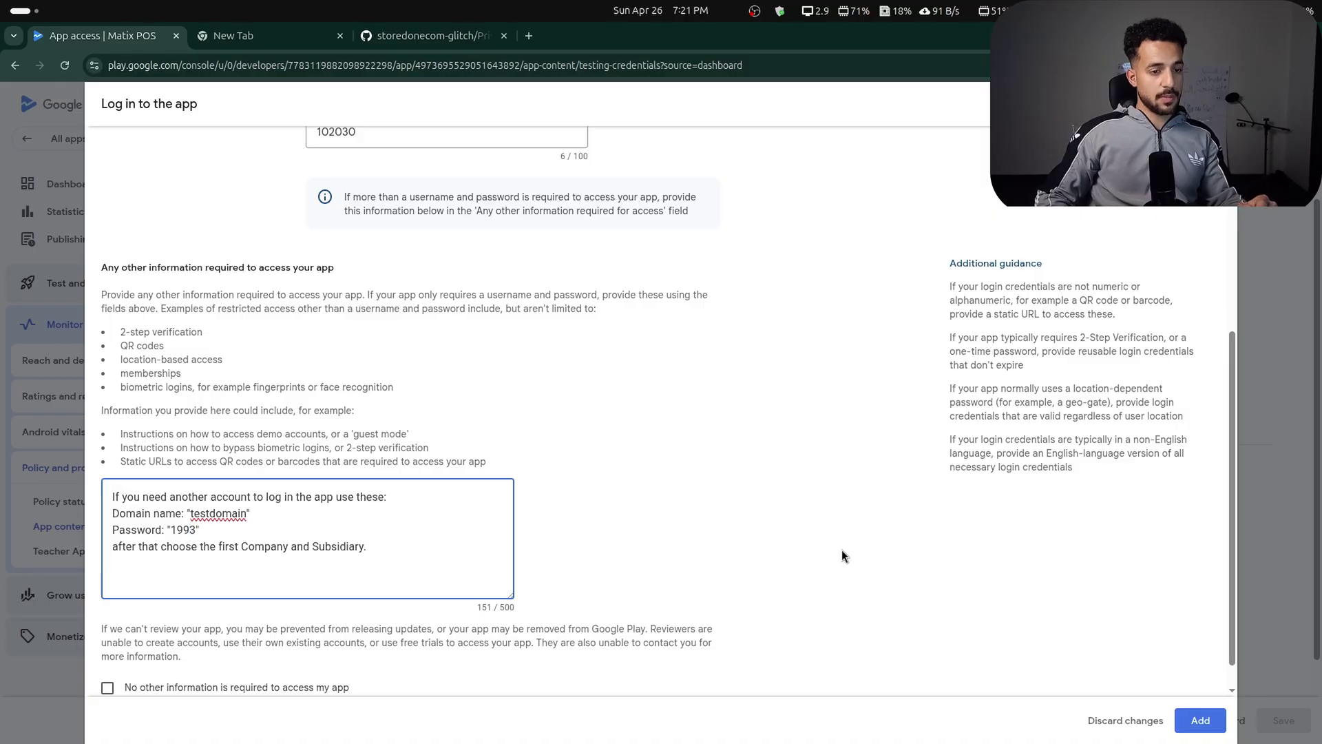
# Confirm that no other information is required to access the app, add the instruction and save the App access declaration.
pyautogui.scroll(-1, 842, 550)
pyautogui.click(1201, 721)
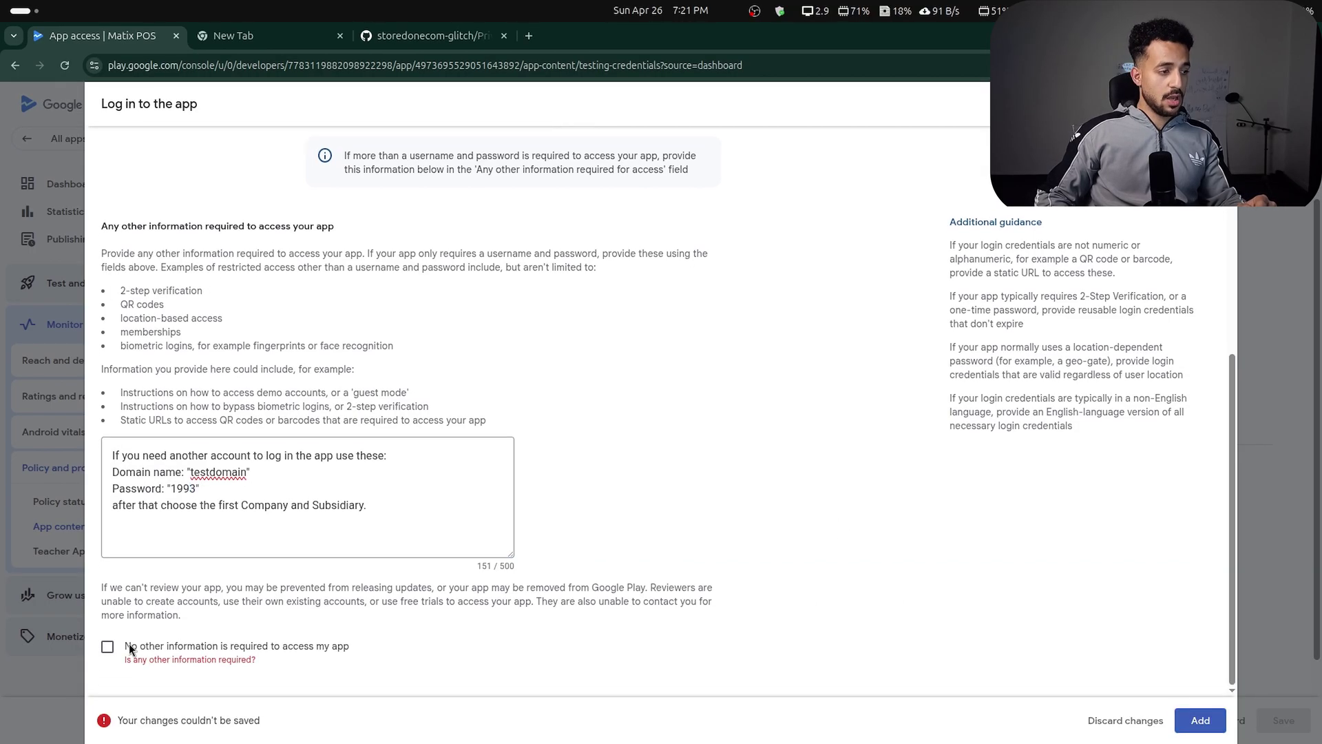
pyautogui.click(129, 646)
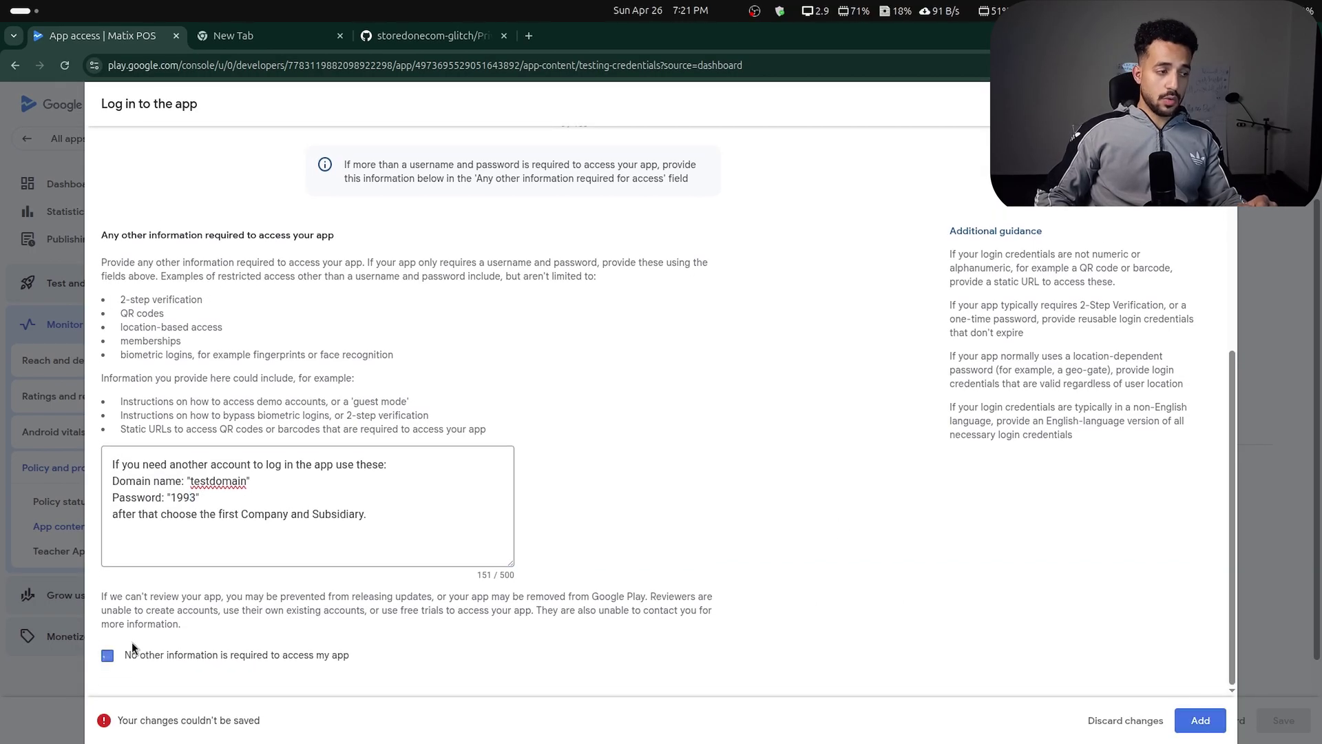
pyautogui.click(1183, 730)
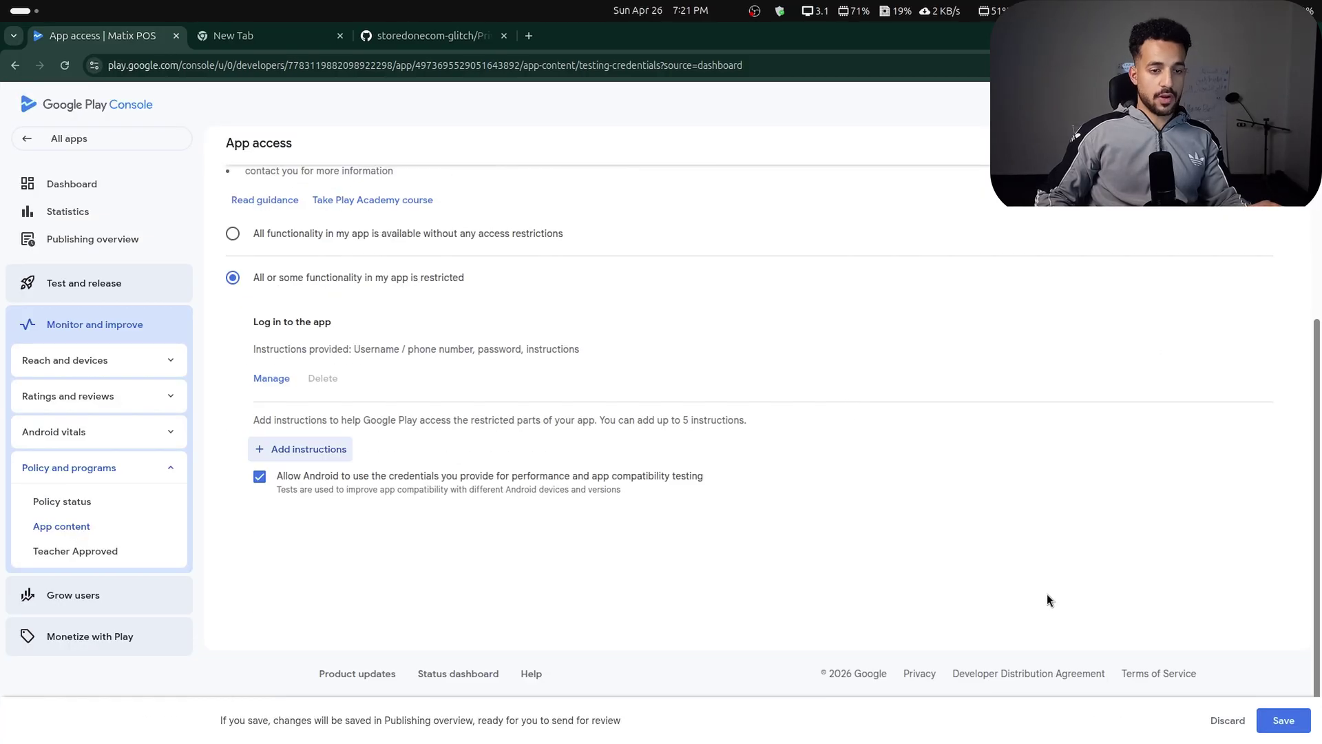
pyautogui.click(1252, 732)
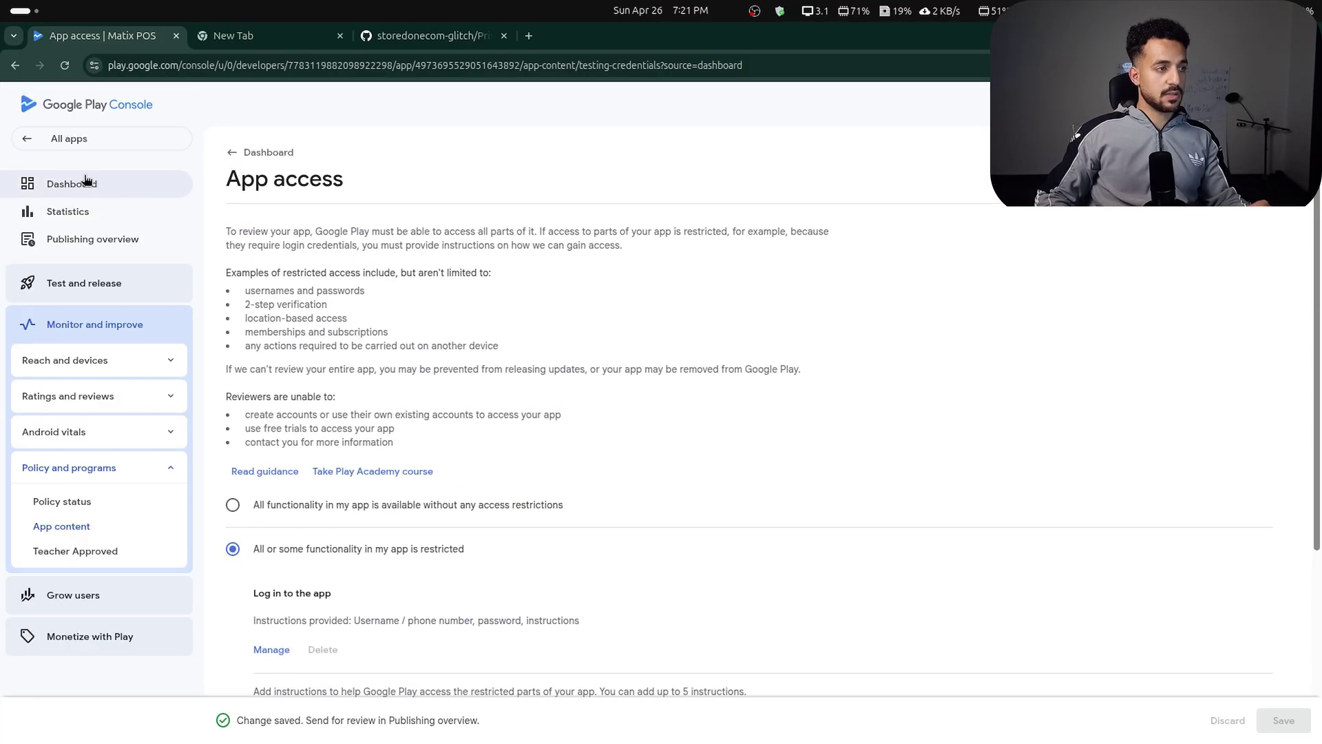
# Return to the dashboard, open the Ads task, declare that the app does not contain ads, and save.
pyautogui.click(225, 159)
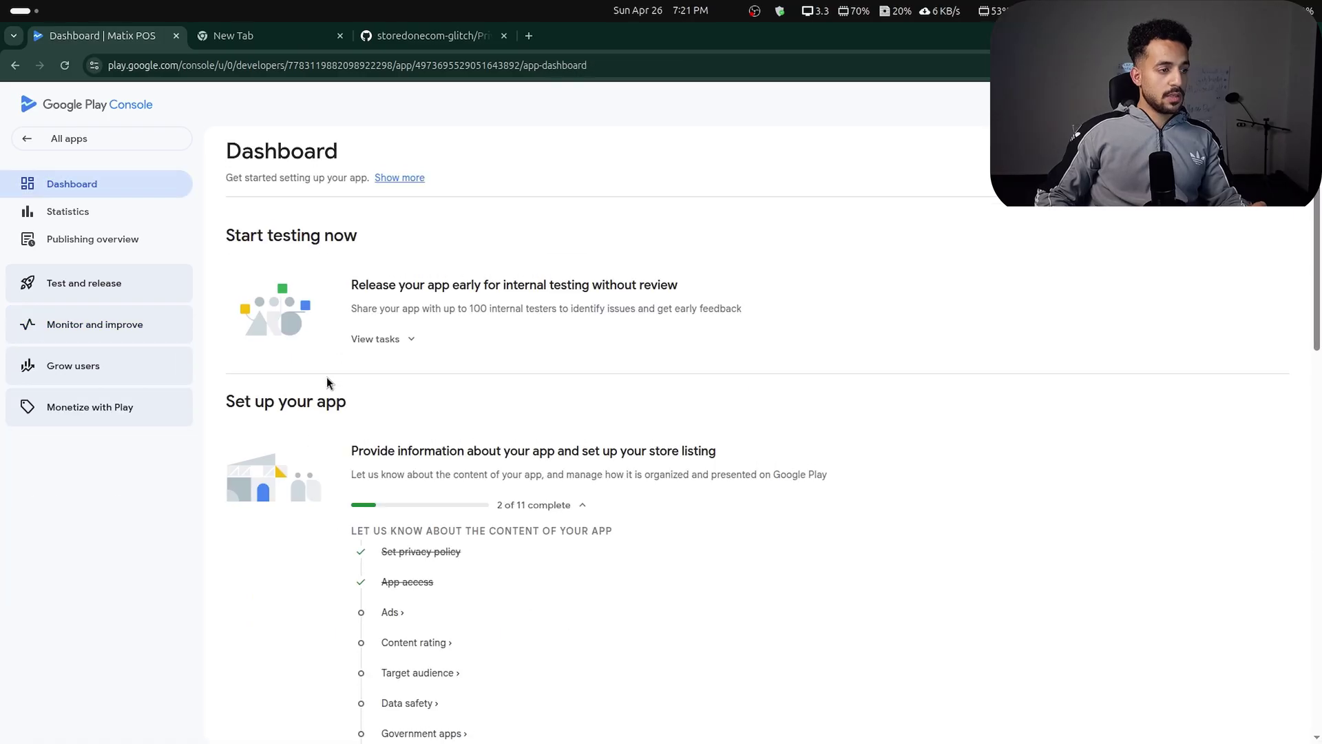
pyautogui.click(397, 613)
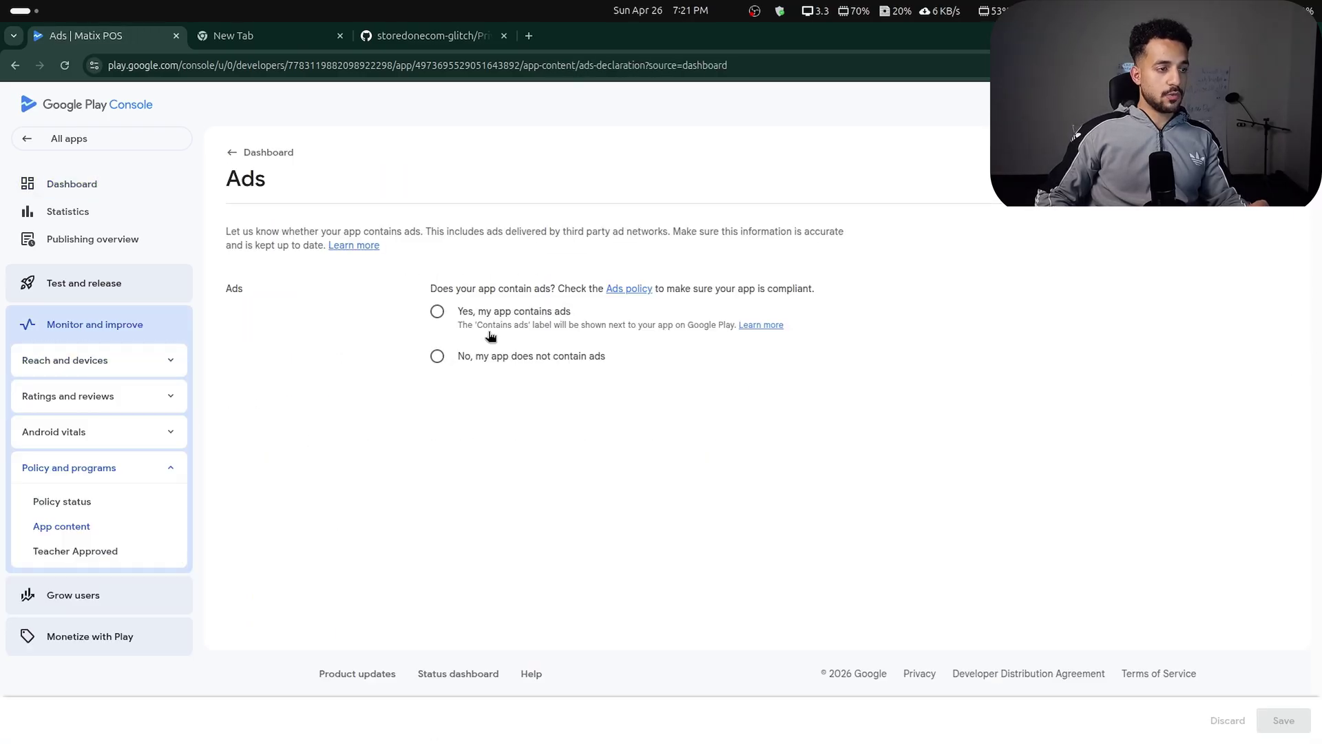
pyautogui.click(436, 358)
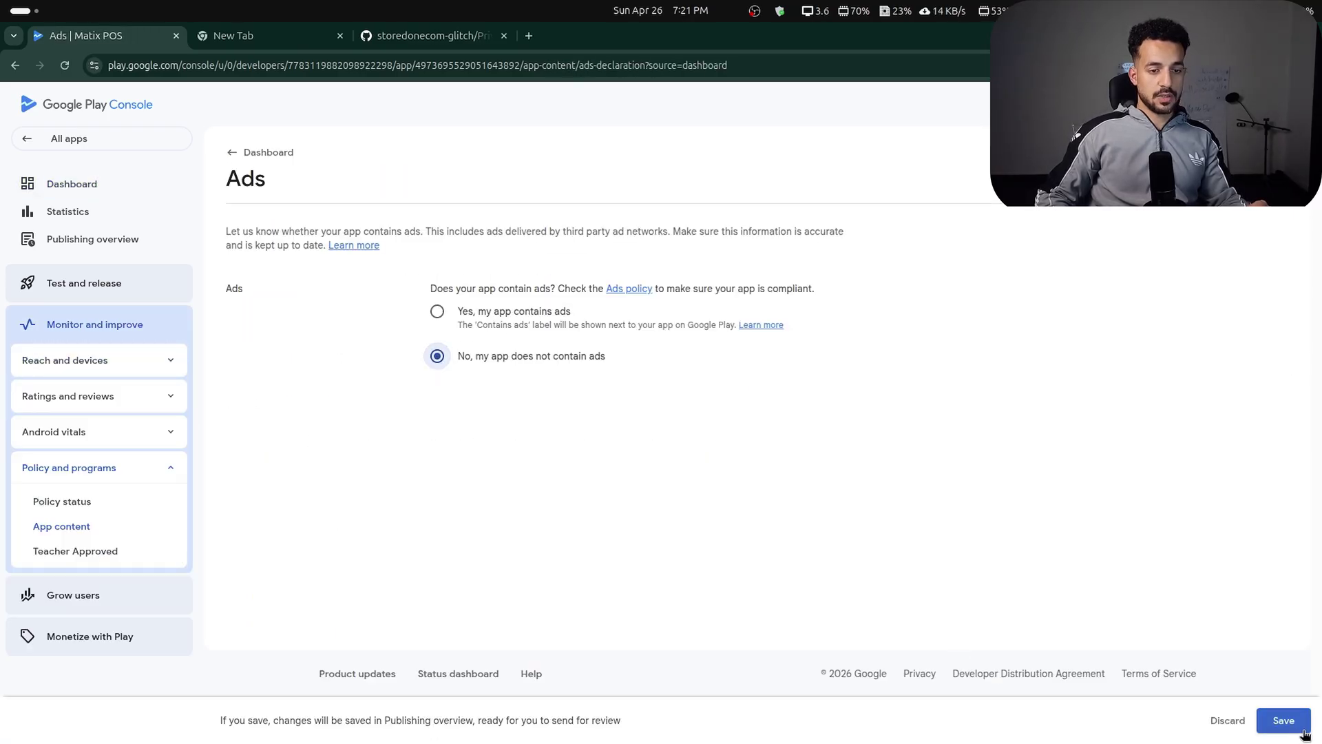
pyautogui.click(1284, 722)
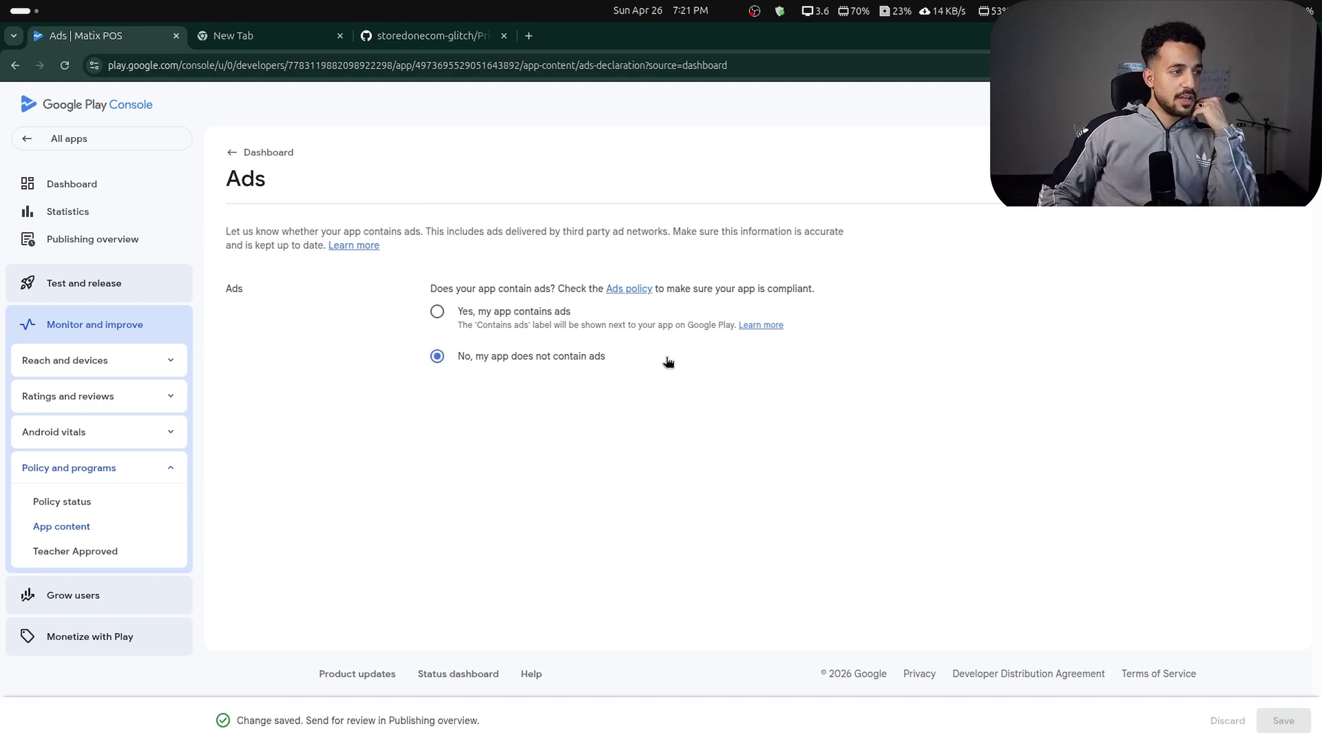
# Open the Content rating task from the dashboard, choose the All Other App Types category and agree to the IARC Terms of Use.
pyautogui.click(241, 153)
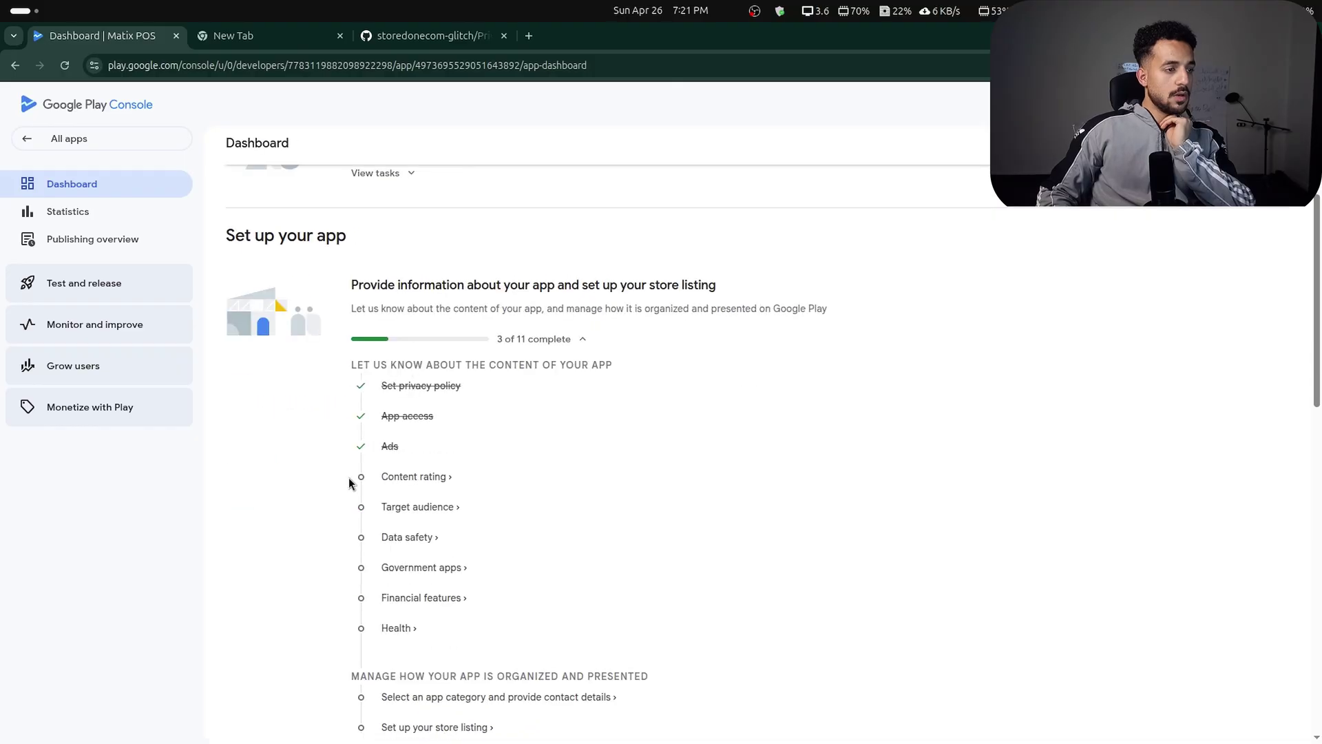
pyautogui.click(398, 475)
pyautogui.click(337, 398)
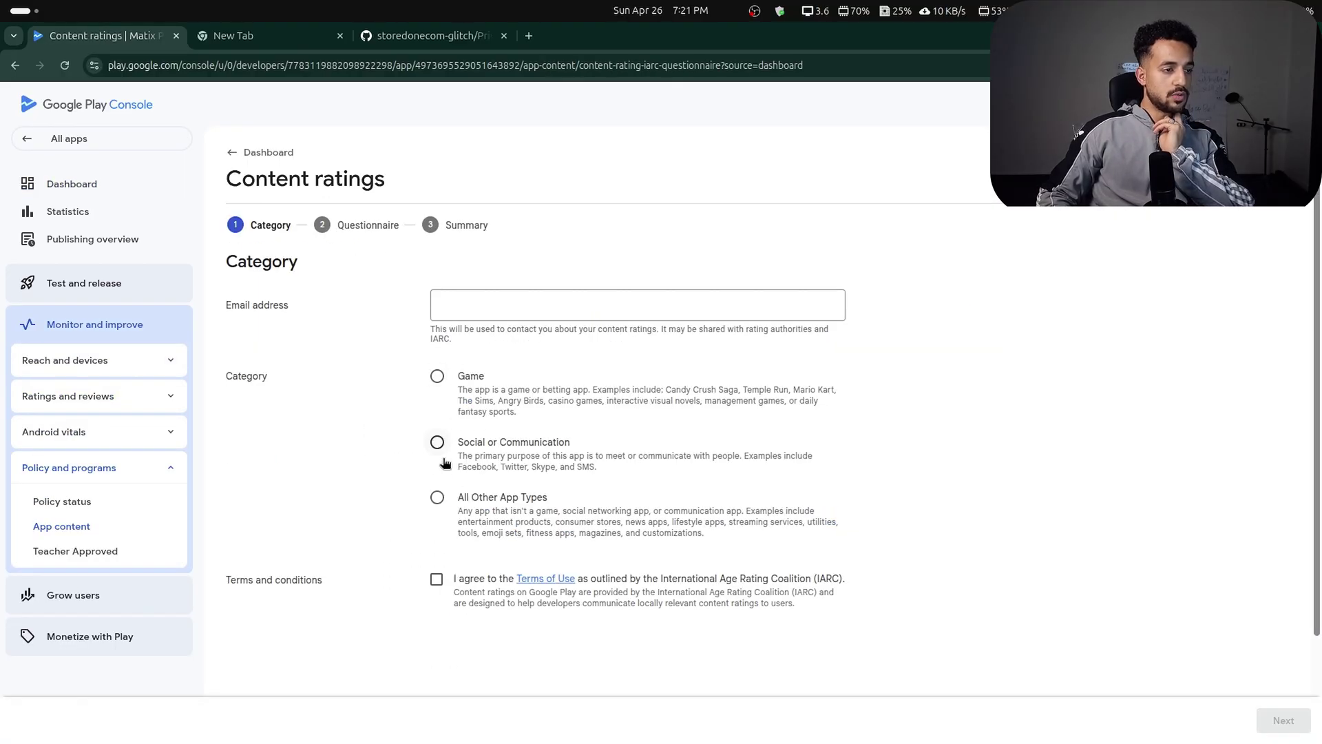
pyautogui.click(437, 497)
pyautogui.click(437, 579)
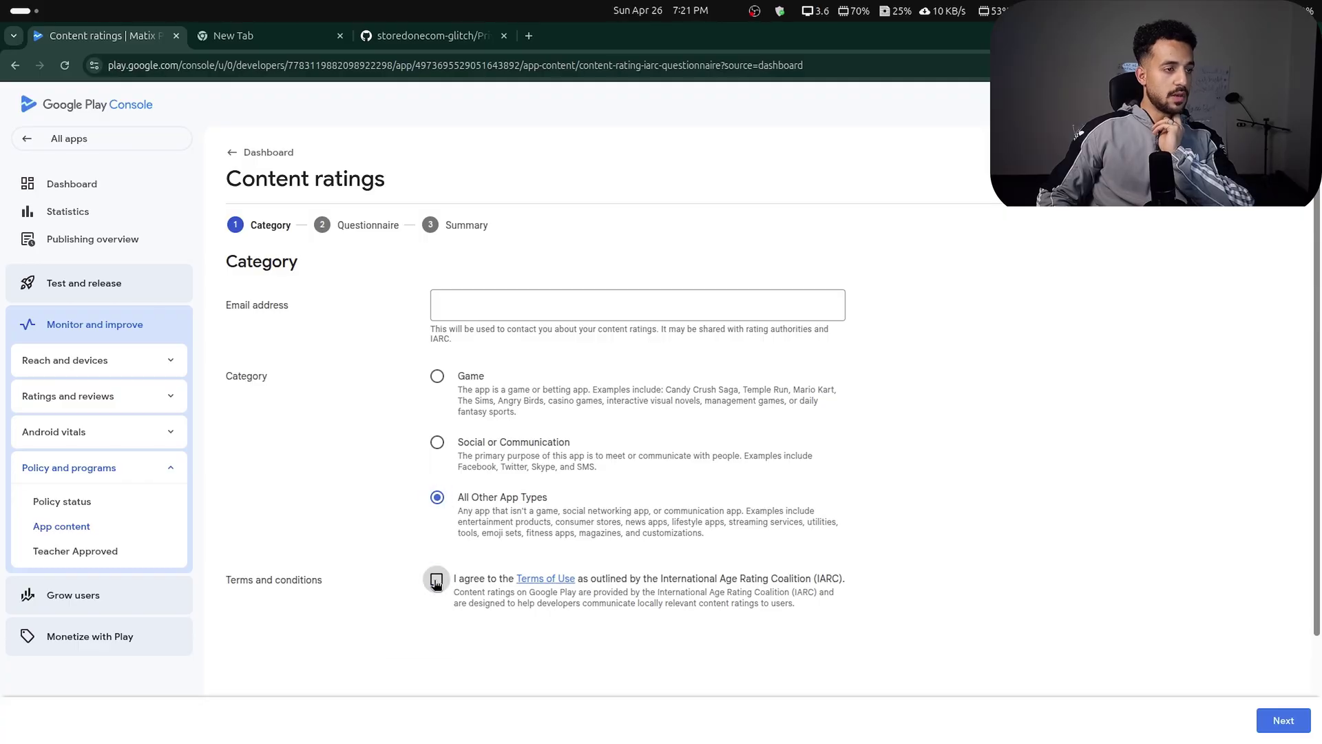
# Fill in the content rating email address with the support email from GOOGLE_PLAY_GUIDE.md in VS Code and continue to the questionnaire.
pyautogui.click(481, 291)
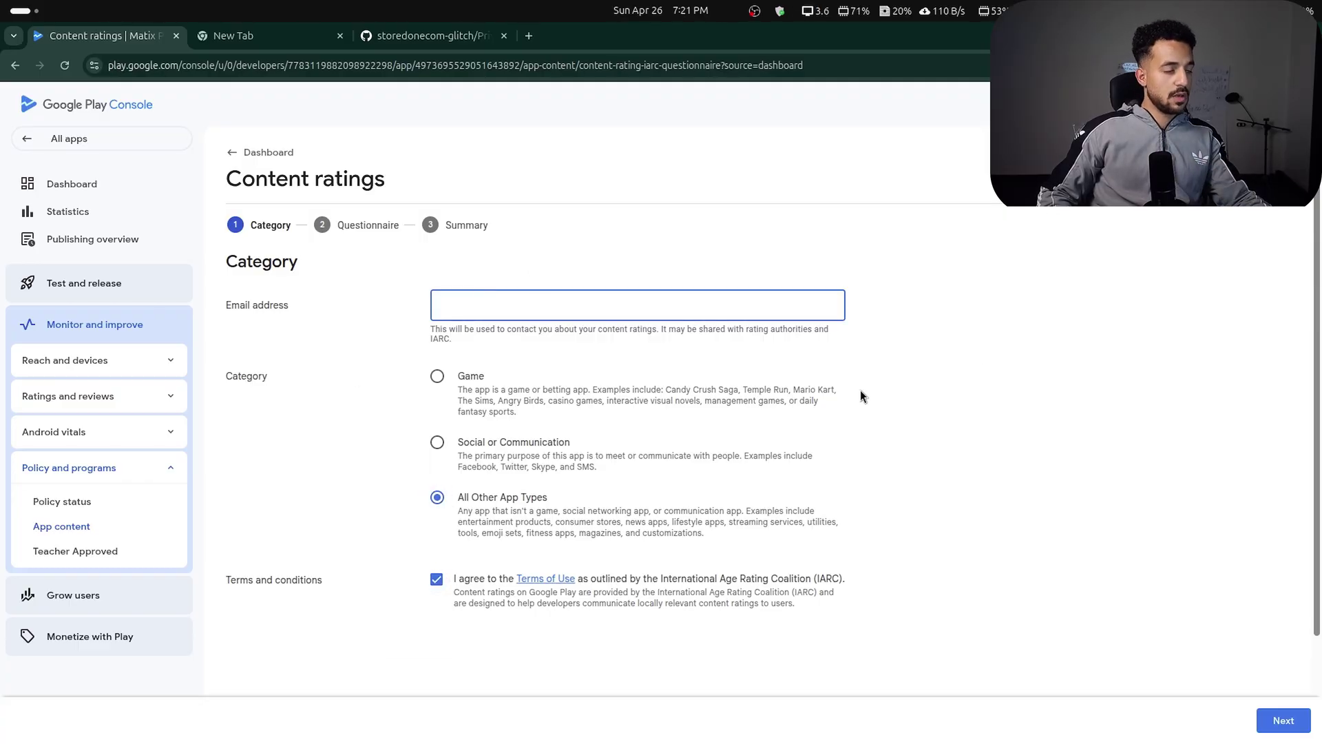
pyautogui.hotkey('alt', 'Tab')
pyautogui.click(691, 340)
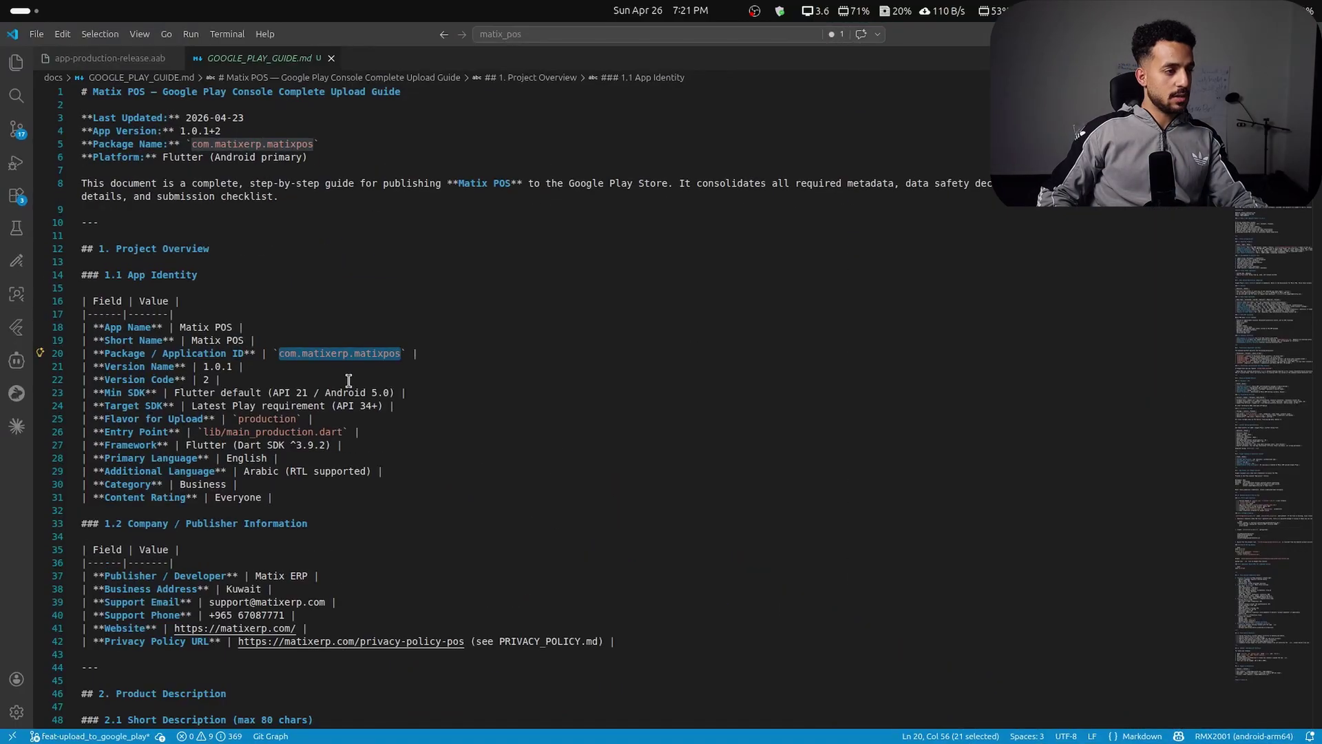
pyautogui.scroll(-5, 330, 348)
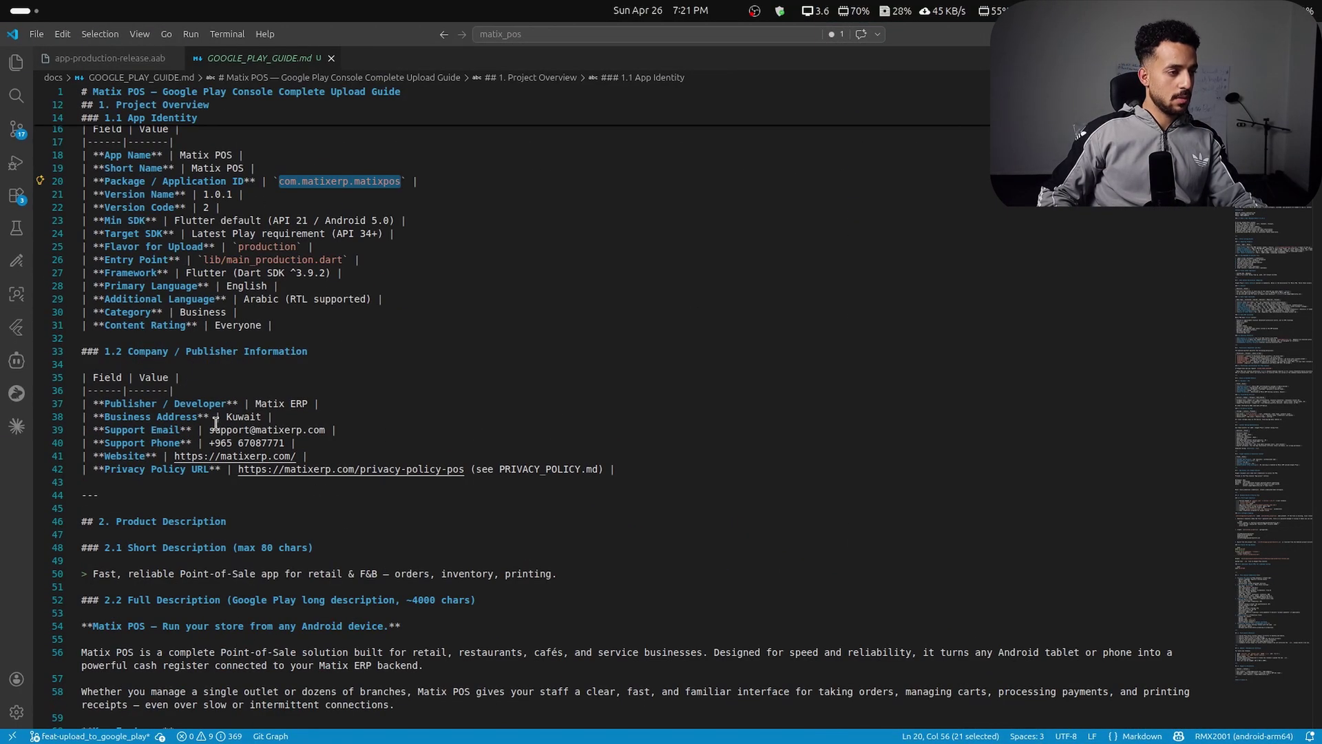
pyautogui.hotkey('alt', 'Tab')
pyautogui.hotkey('ctrl', 'v')
pyautogui.click(909, 572)
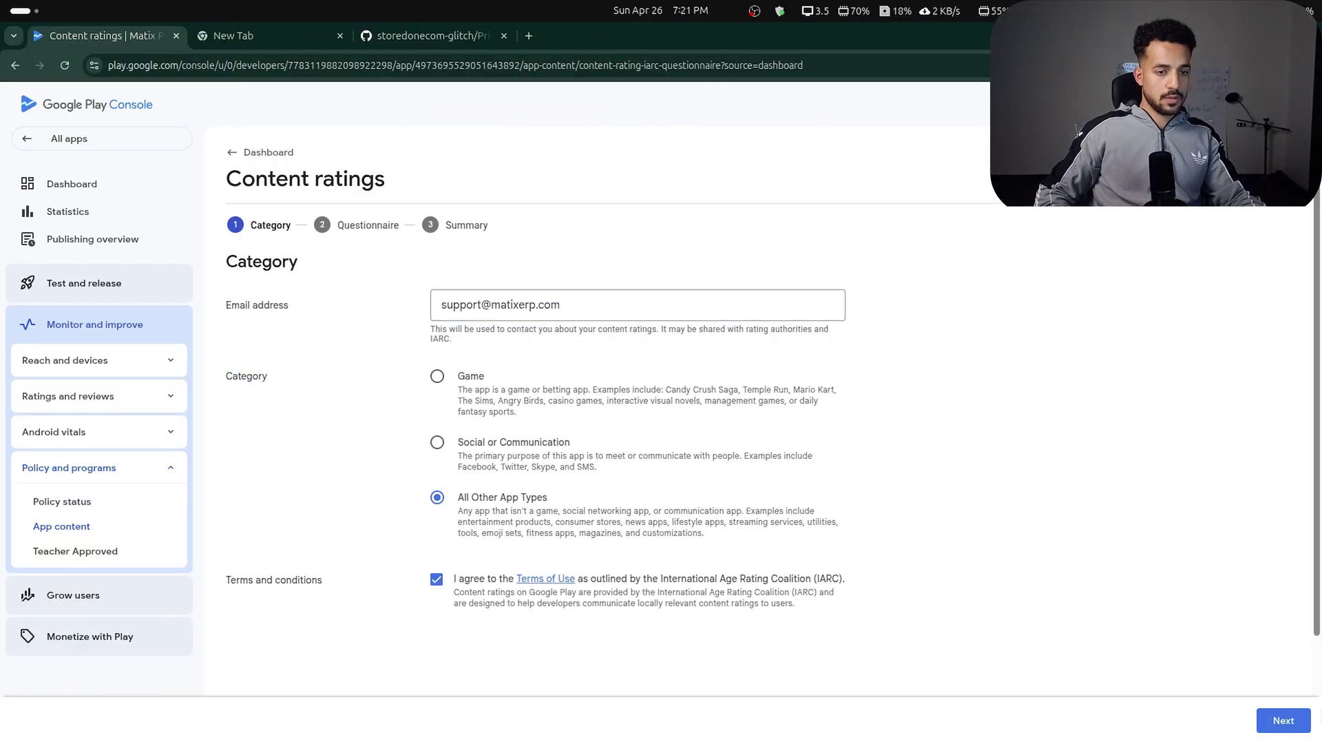
pyautogui.click(1284, 730)
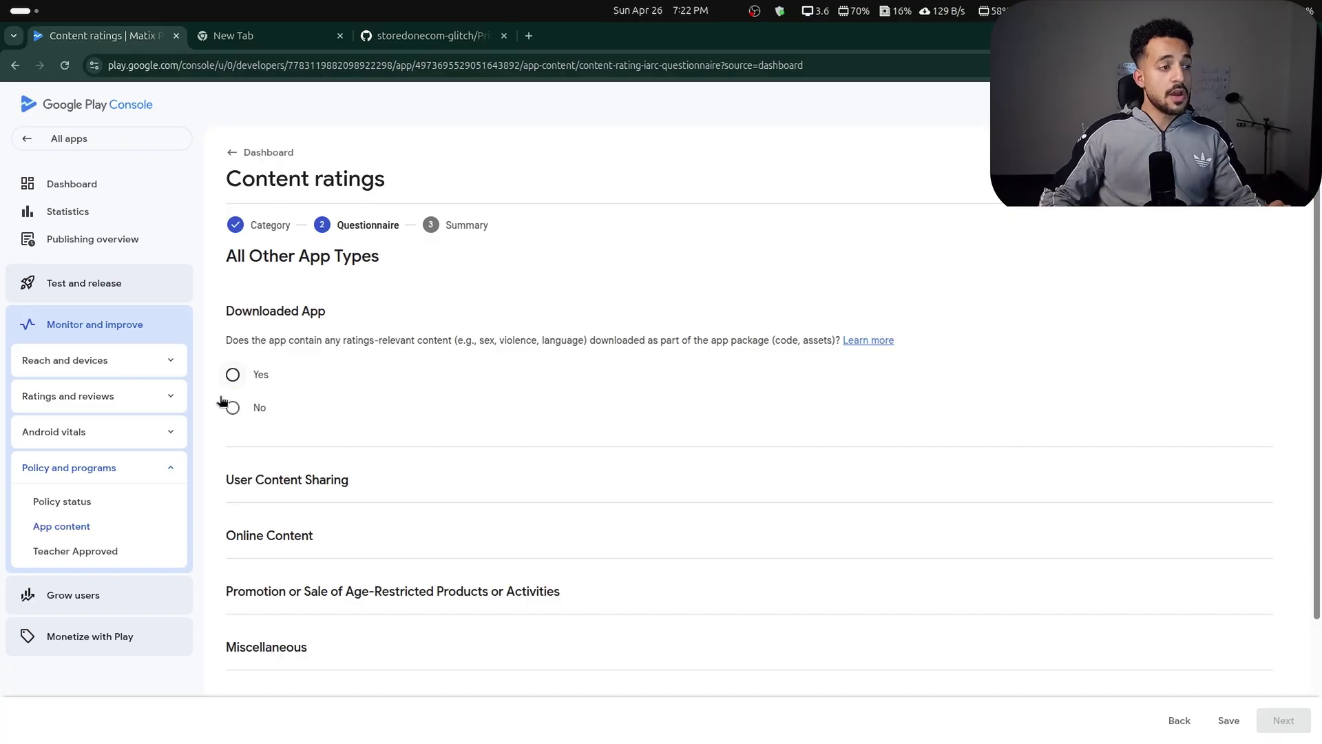
# Answer No to ratings-relevant content in the downloaded app and to user content sharing, and open the user content help page in a new tab.
pyautogui.scroll(-2, 381, 386)
pyautogui.scroll(2, 381, 387)
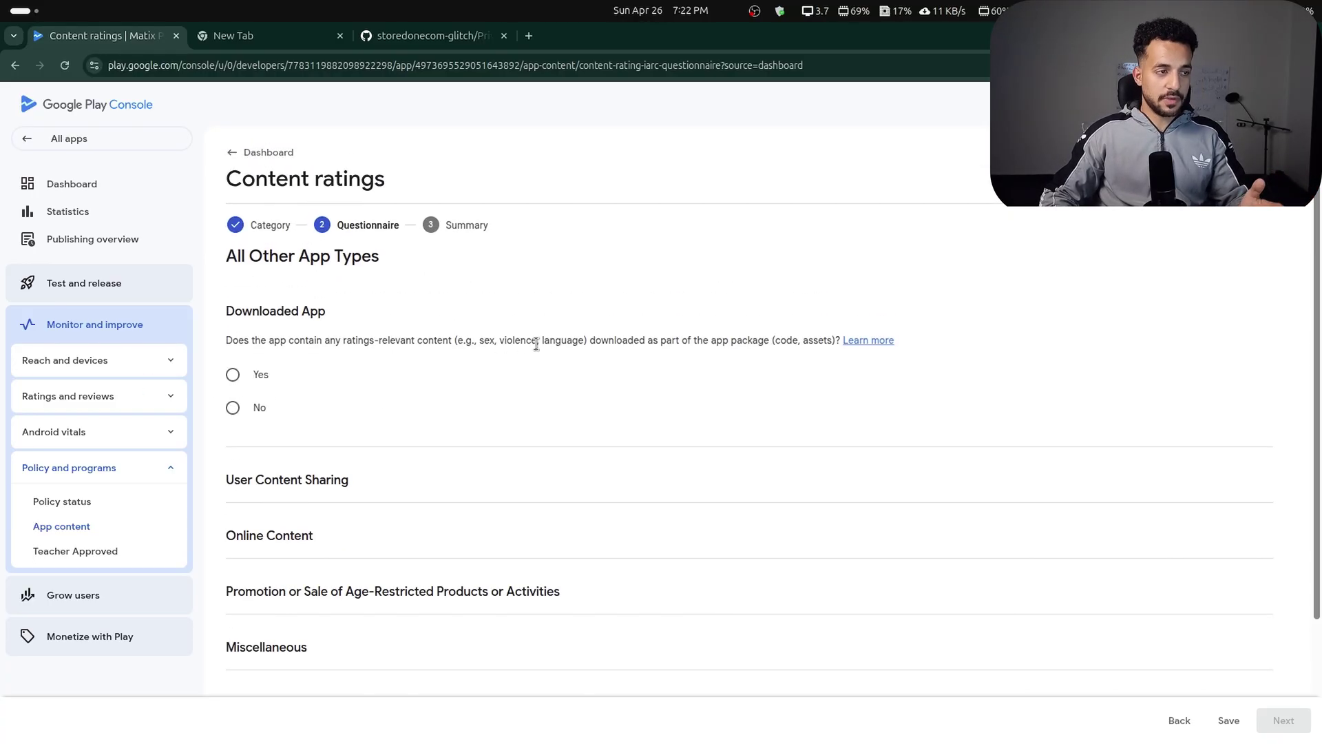
pyautogui.click(235, 408)
pyautogui.scroll(-2, 349, 404)
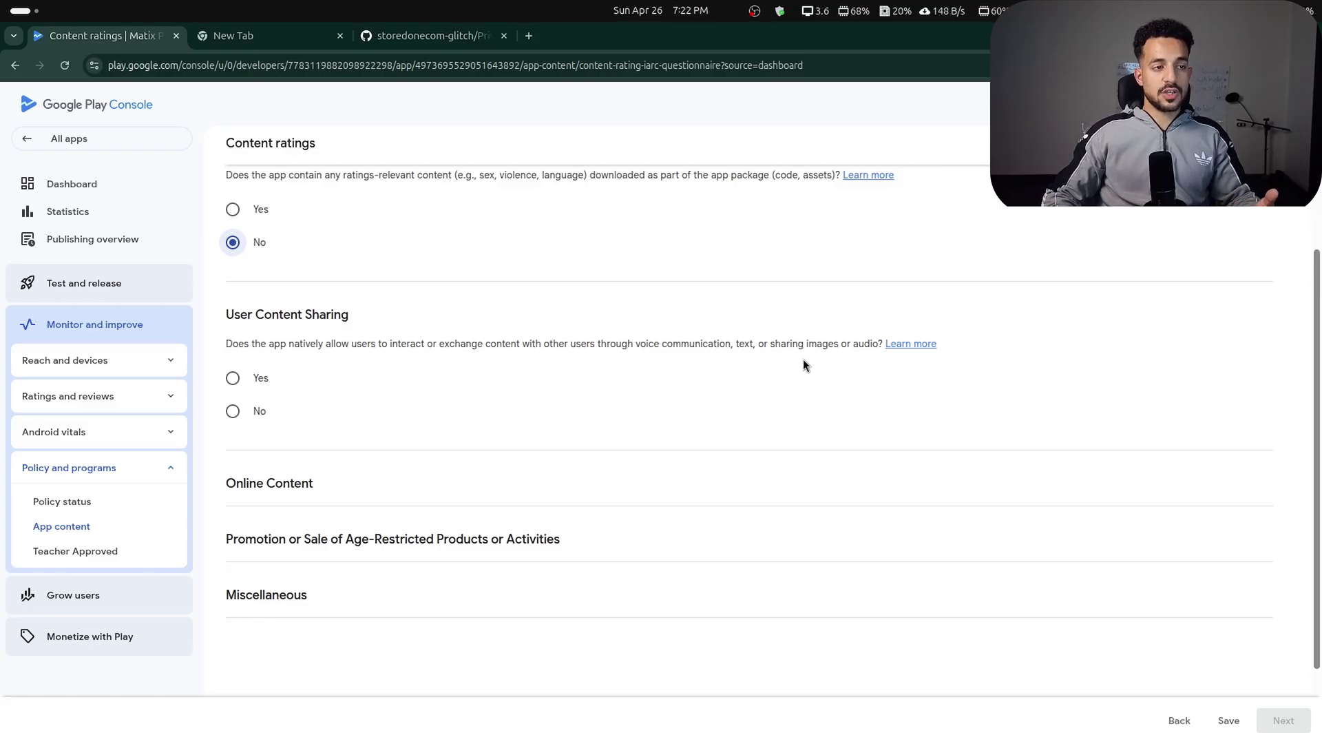
pyautogui.click(232, 416)
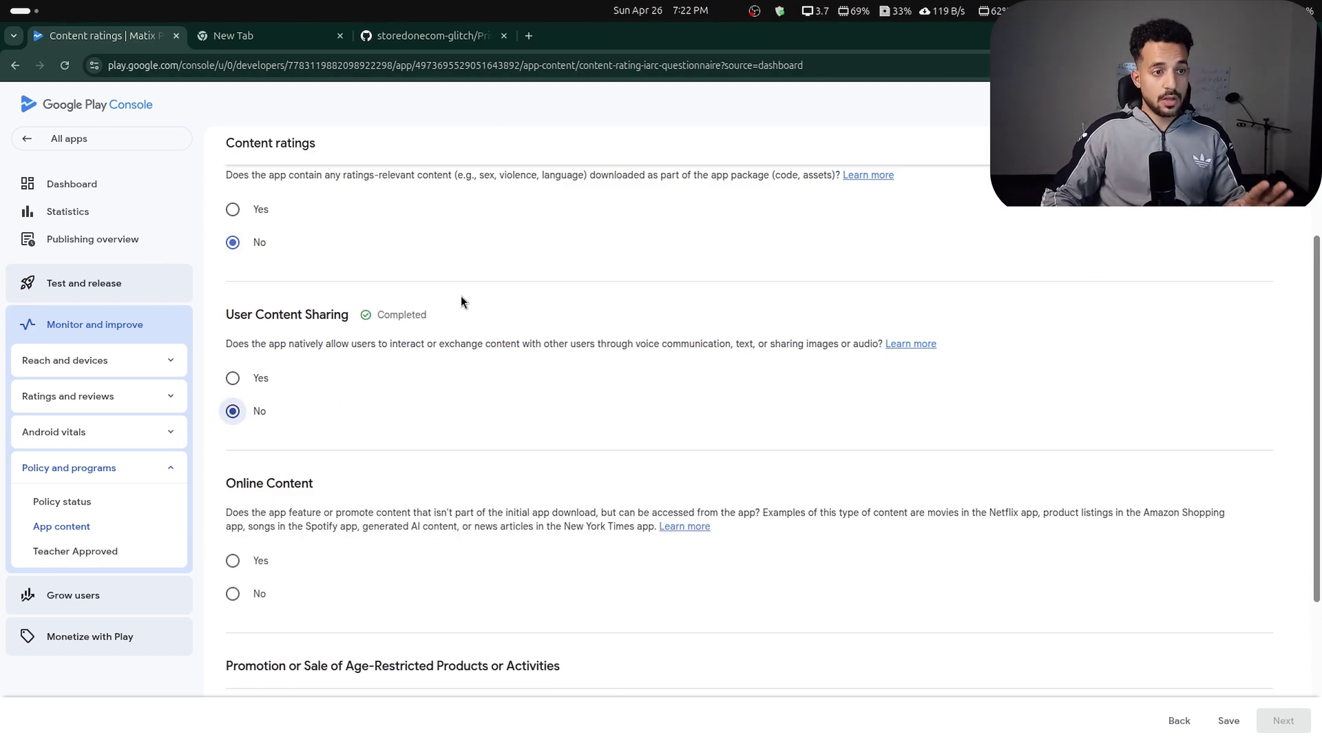
pyautogui.rightClick(909, 346)
pyautogui.click(969, 358)
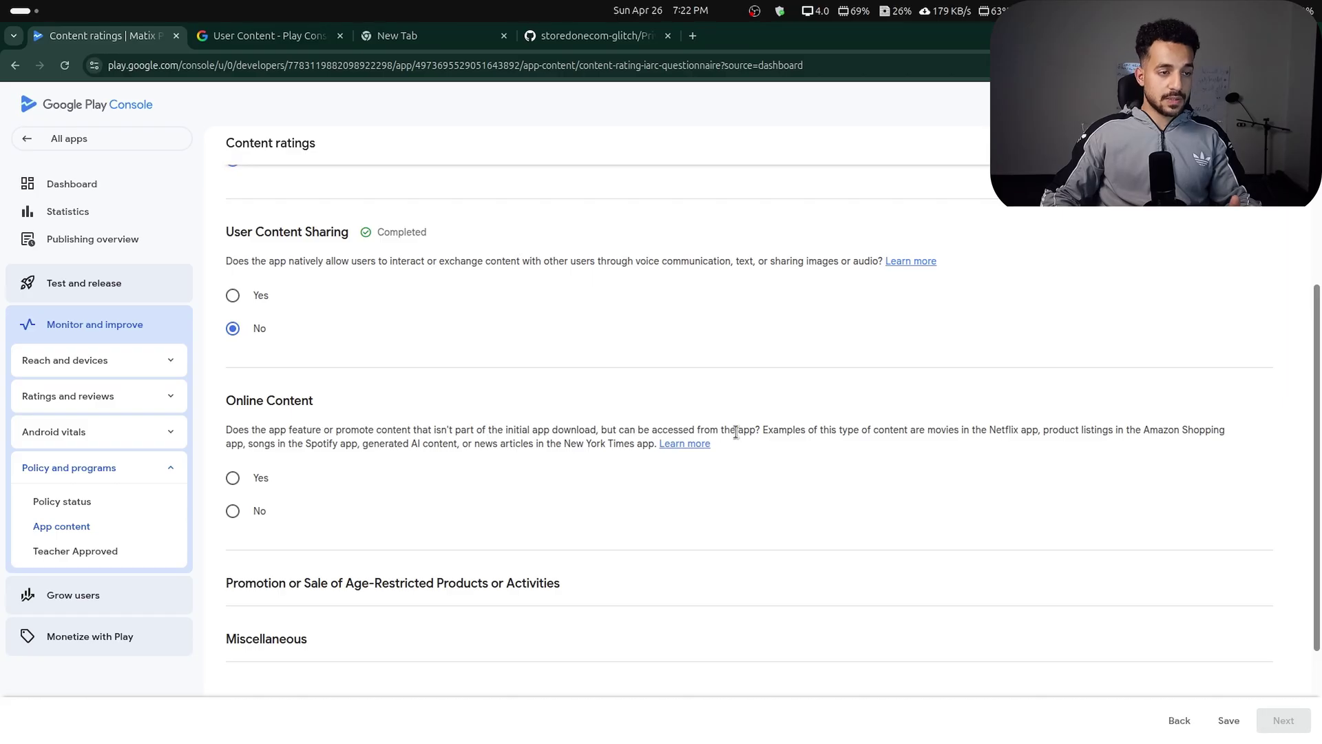
# Answer No to the Online Content question and to the promotion or sale of age-restricted products or activities.
pyautogui.moveTo(736, 432); pyautogui.dragTo(1094, 432)
pyautogui.click(1049, 471)
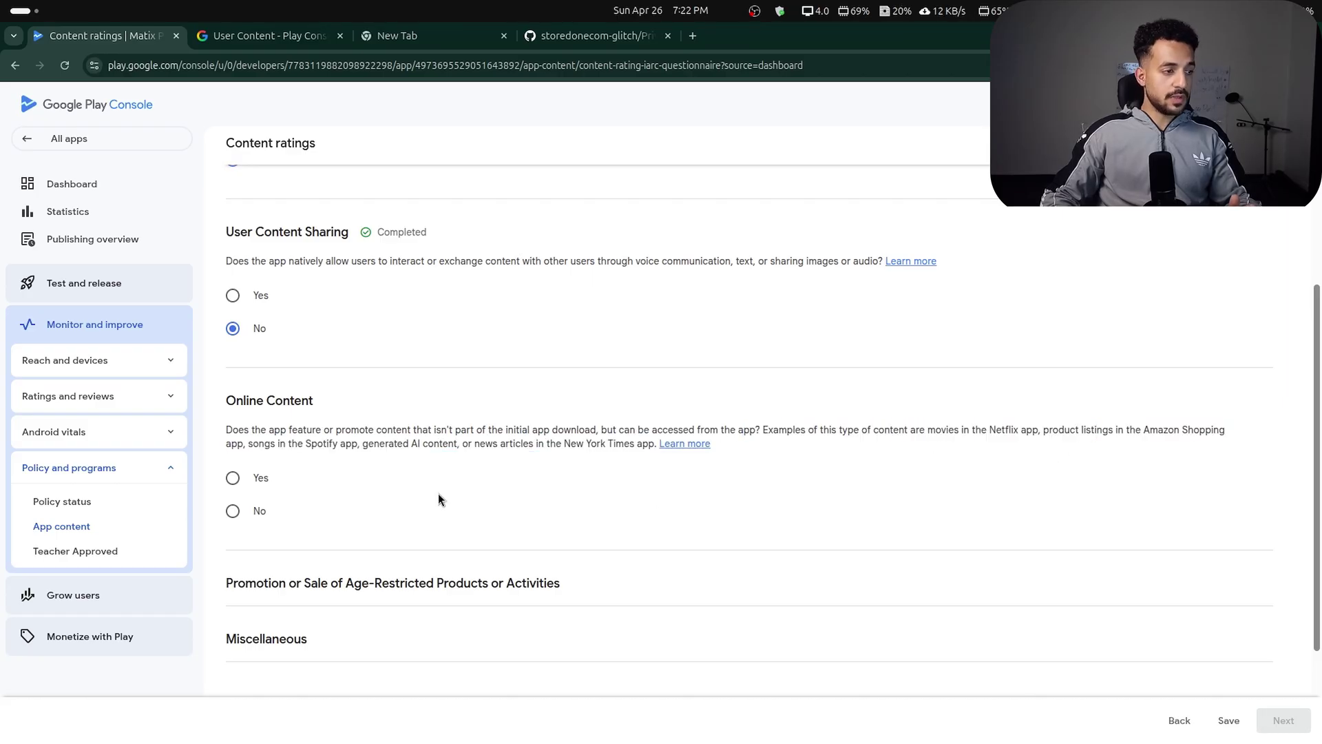
pyautogui.click(232, 511)
pyautogui.scroll(-3, 429, 461)
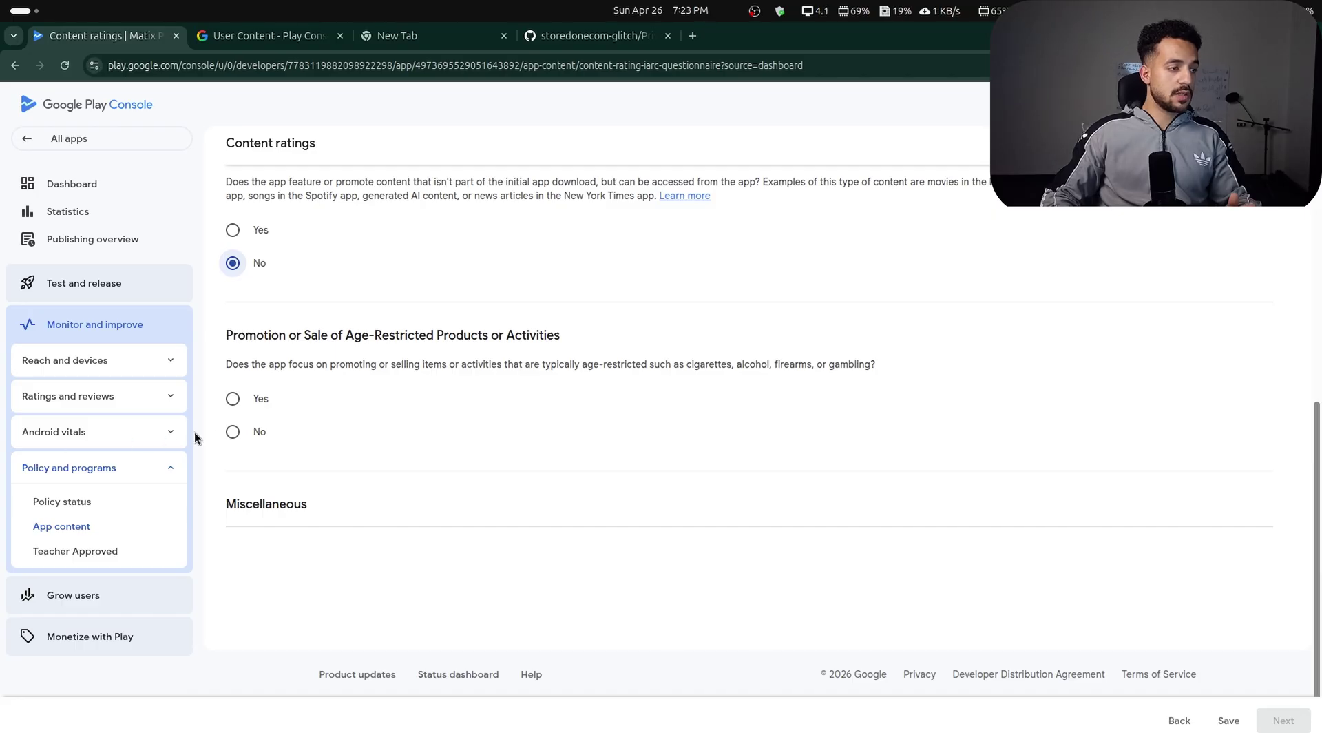
pyautogui.click(233, 432)
# Under Miscellaneous, answer No to sharing the user's precise location and Yes to allowing purchases of digital goods.
pyautogui.scroll(-2, 317, 607)
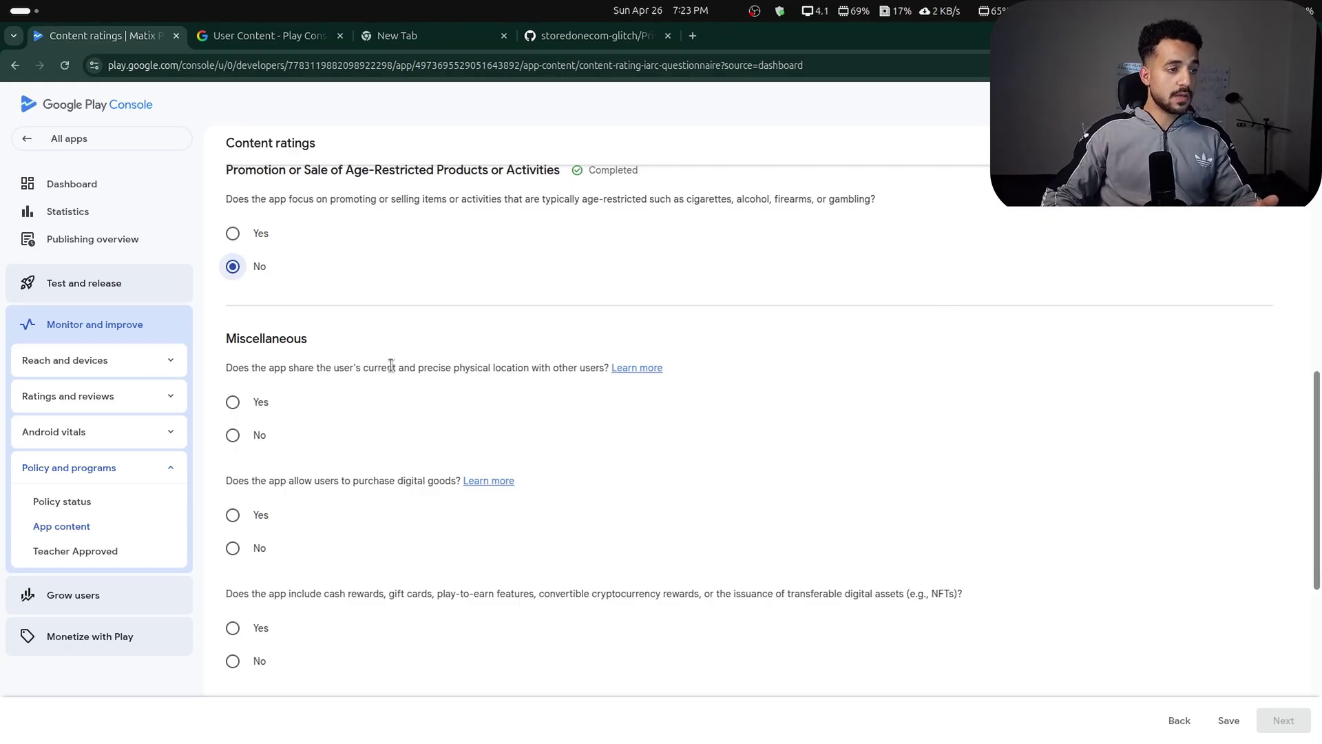
pyautogui.click(253, 439)
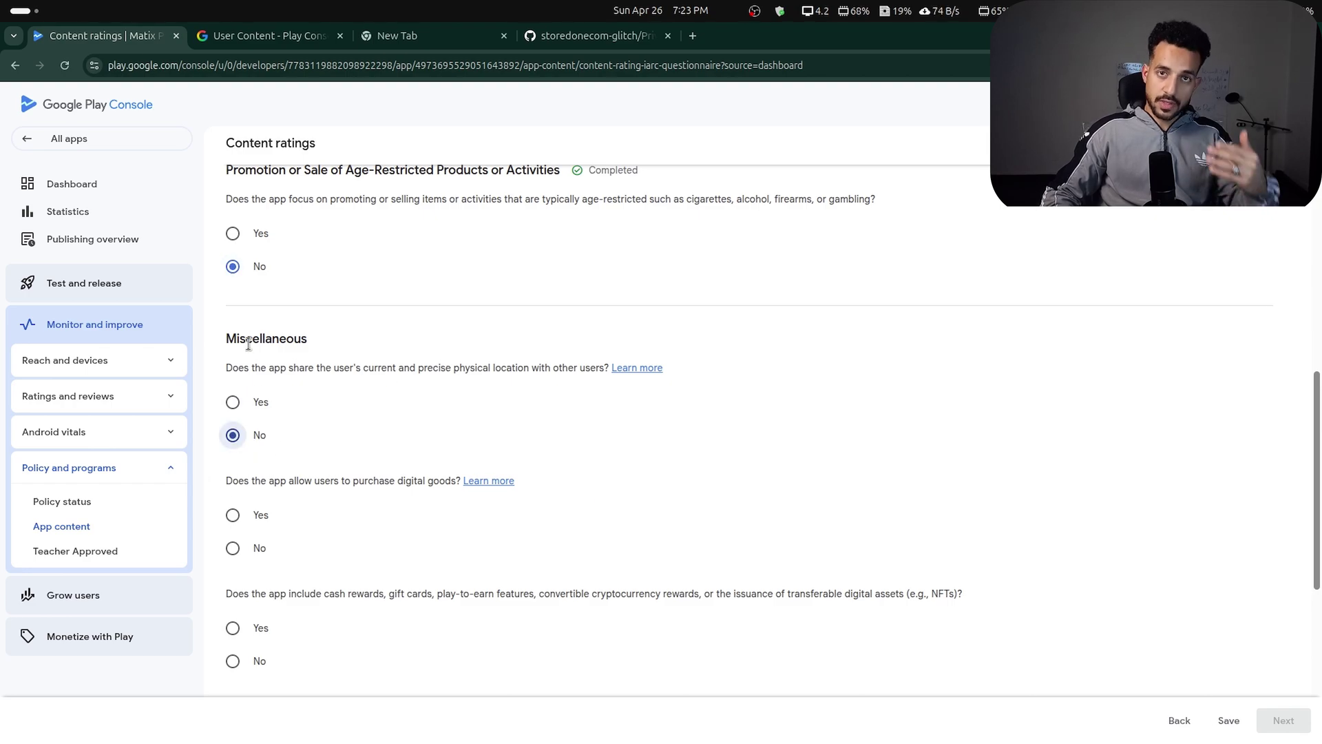
pyautogui.scroll(-1, 249, 345)
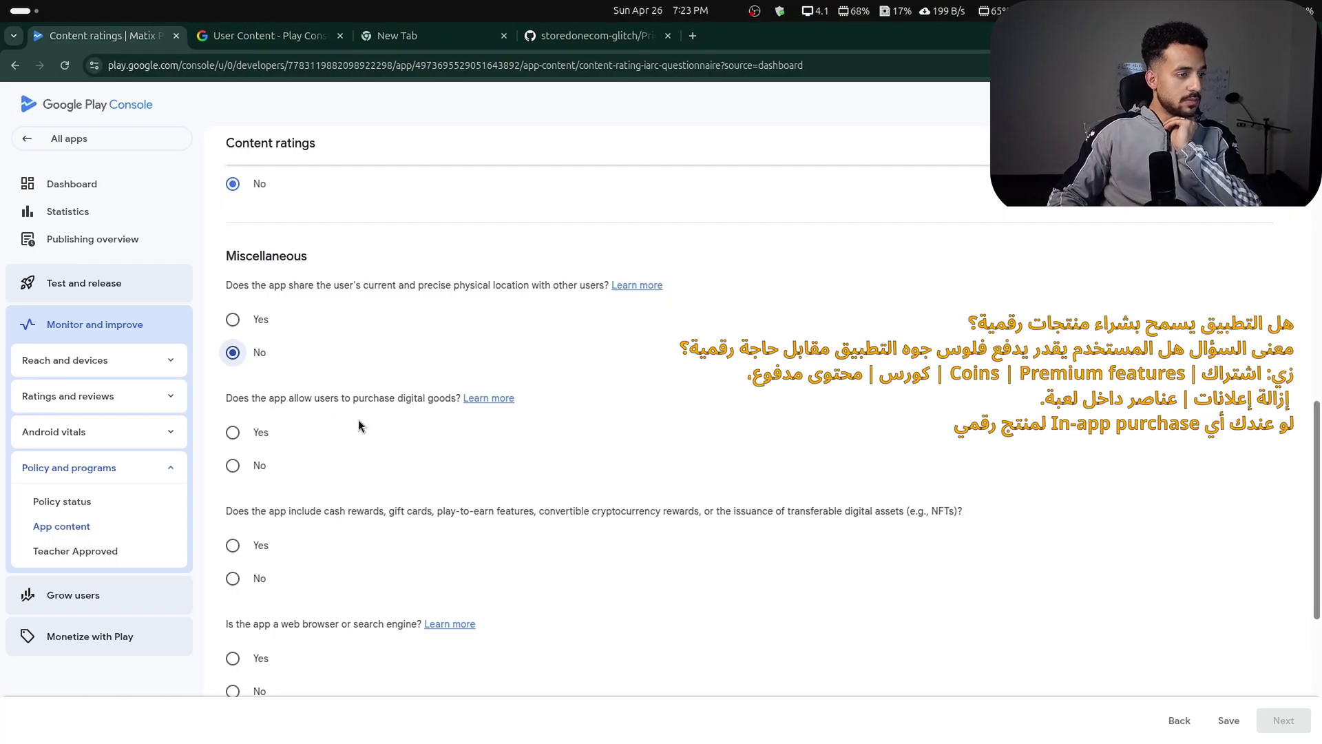
pyautogui.click(233, 465)
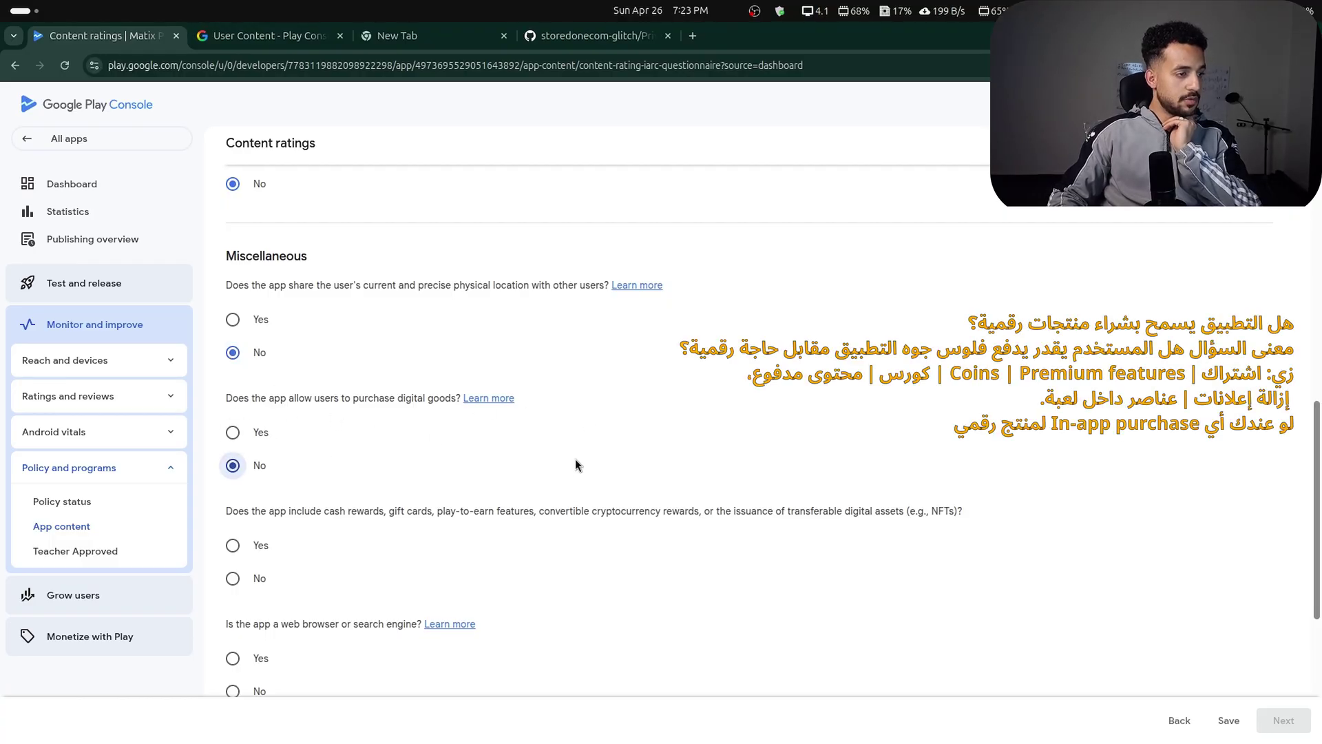
pyautogui.scroll(-1, 576, 459)
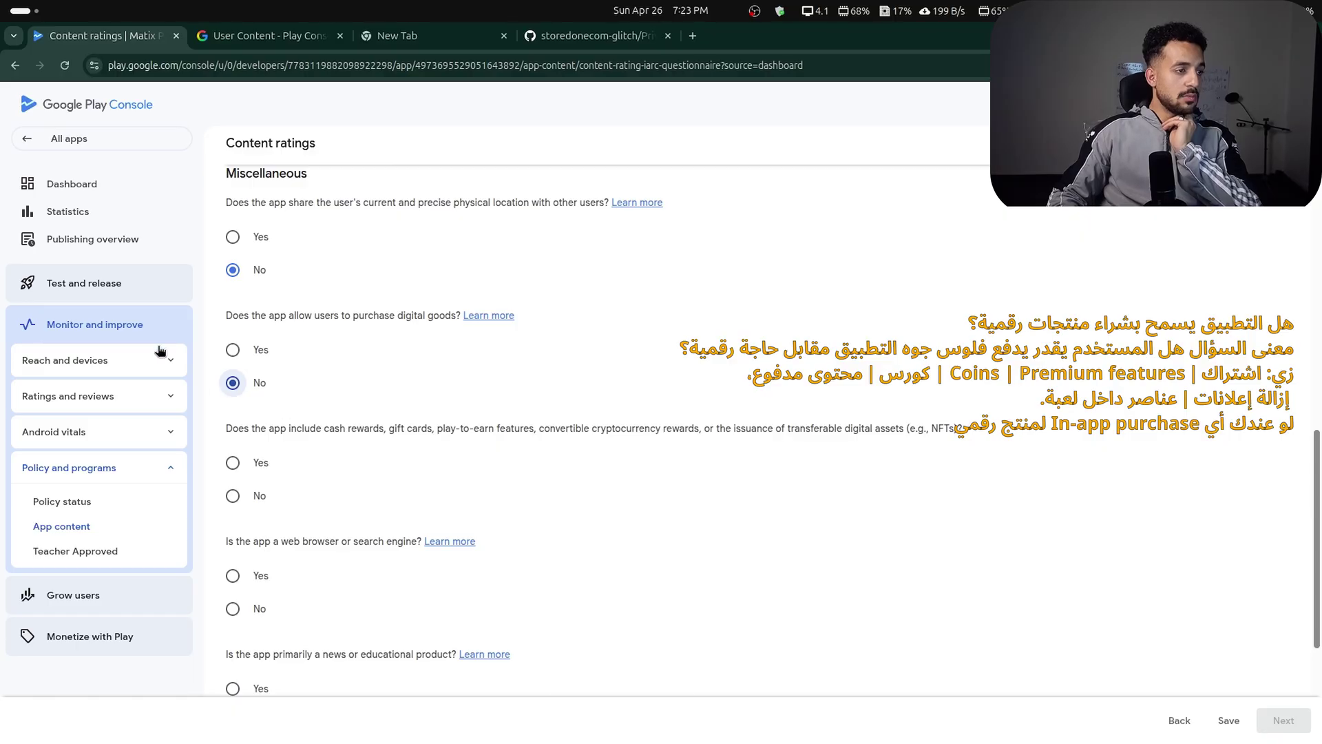
pyautogui.click(233, 349)
# Answer Yes to whether the digital purchases can include random items or other chance-based purchases.
pyautogui.scroll(-2, 590, 352)
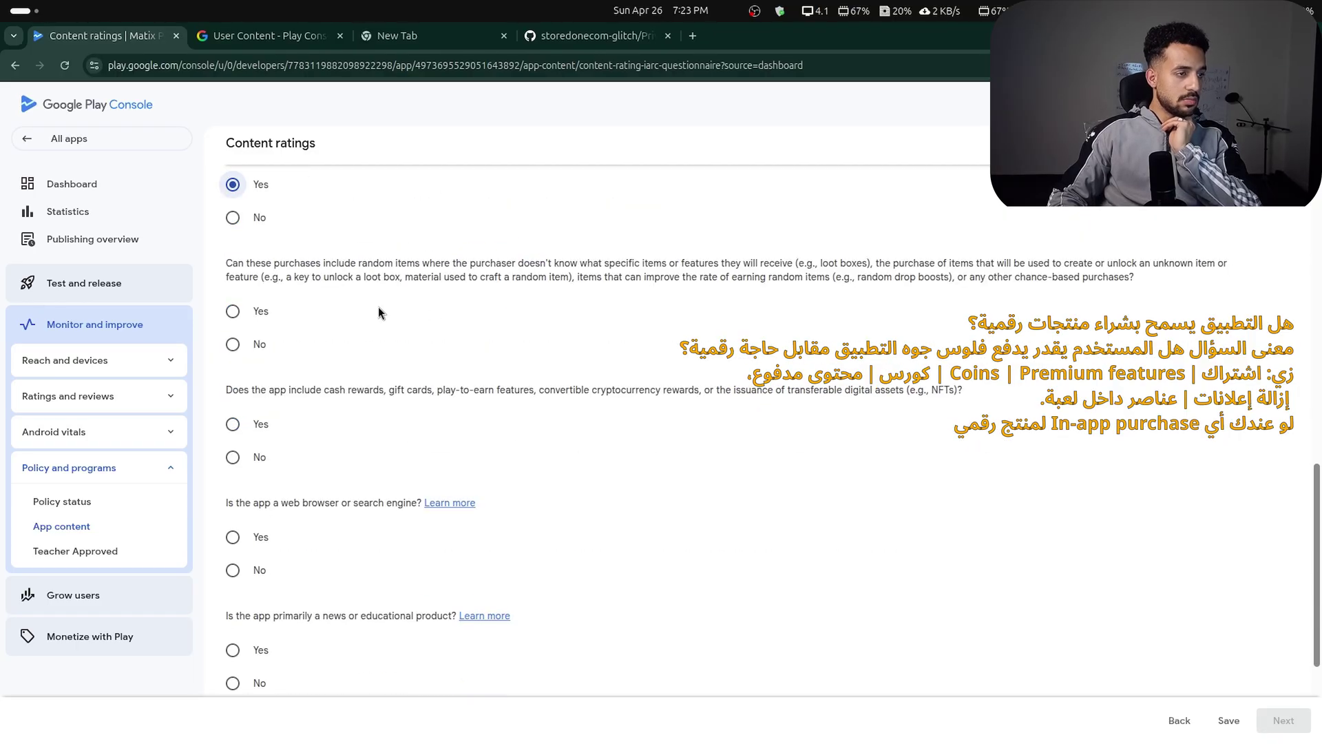
pyautogui.click(233, 310)
pyautogui.moveTo(266, 263); pyautogui.dragTo(300, 263)
pyautogui.tripleClick(393, 271)
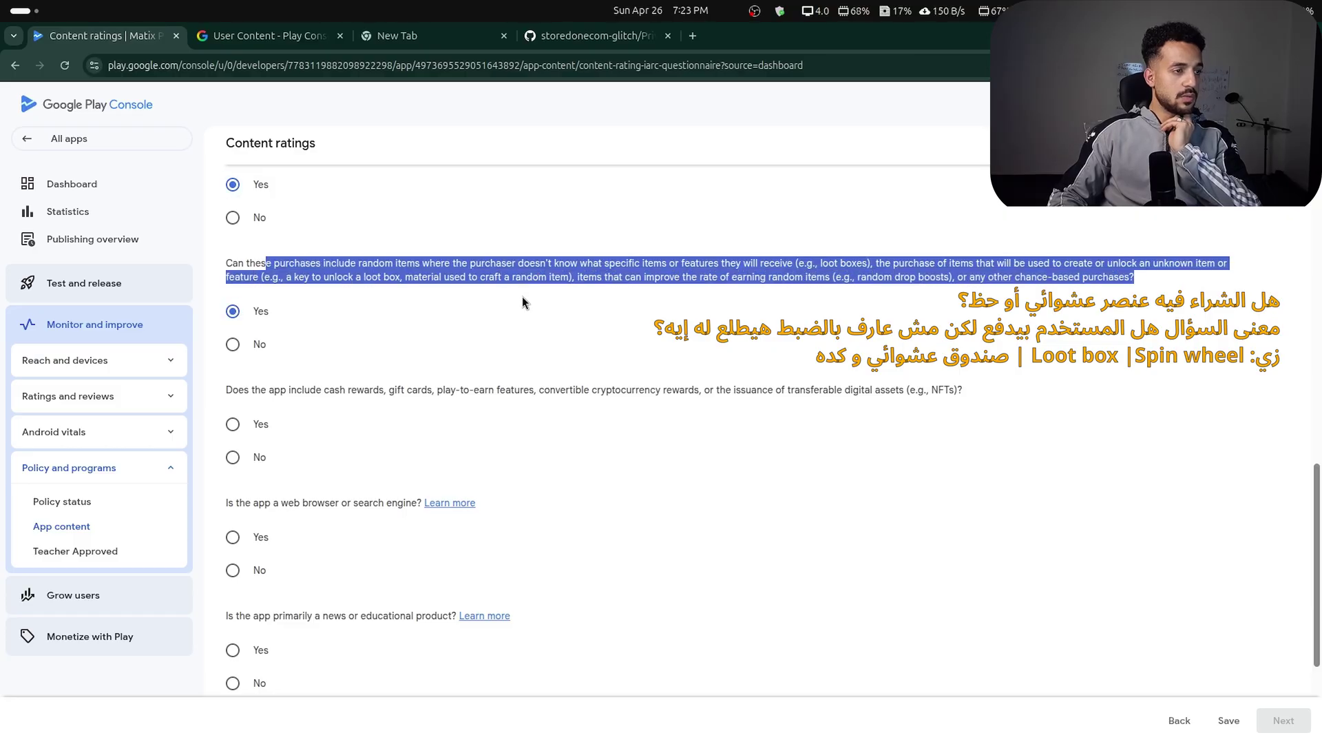
pyautogui.click(468, 288)
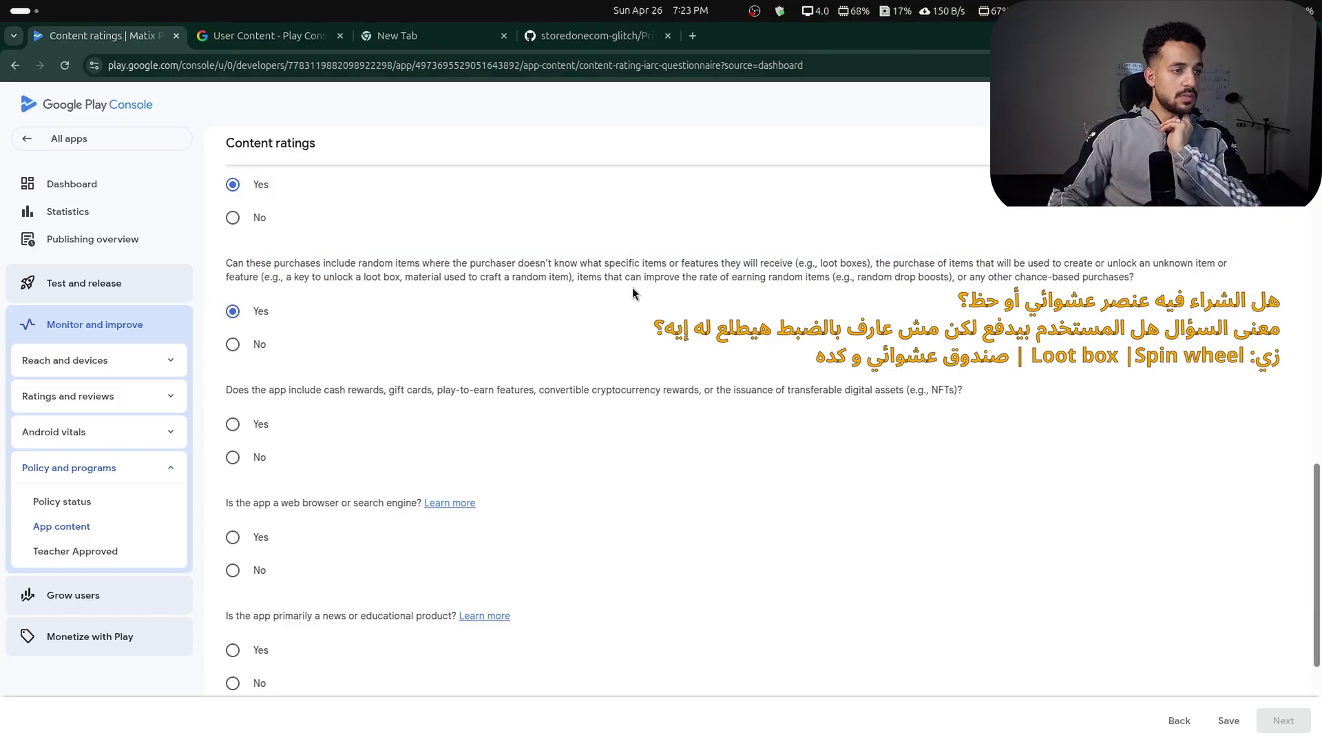
# Answer Yes to cash rewards, gift cards or transferable digital assets, and select Cash Convertible Rewards as included in the app.
pyautogui.click(233, 456)
pyautogui.click(235, 427)
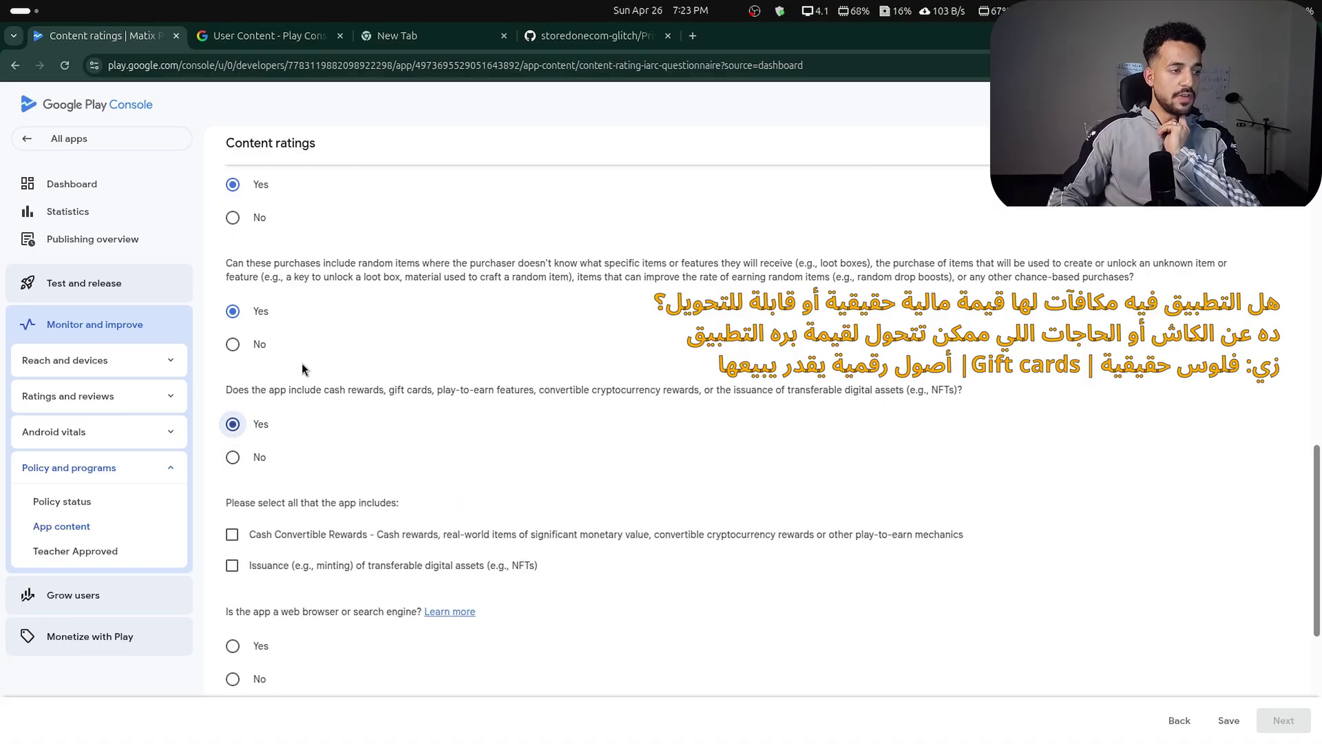
pyautogui.scroll(-3, 564, 448)
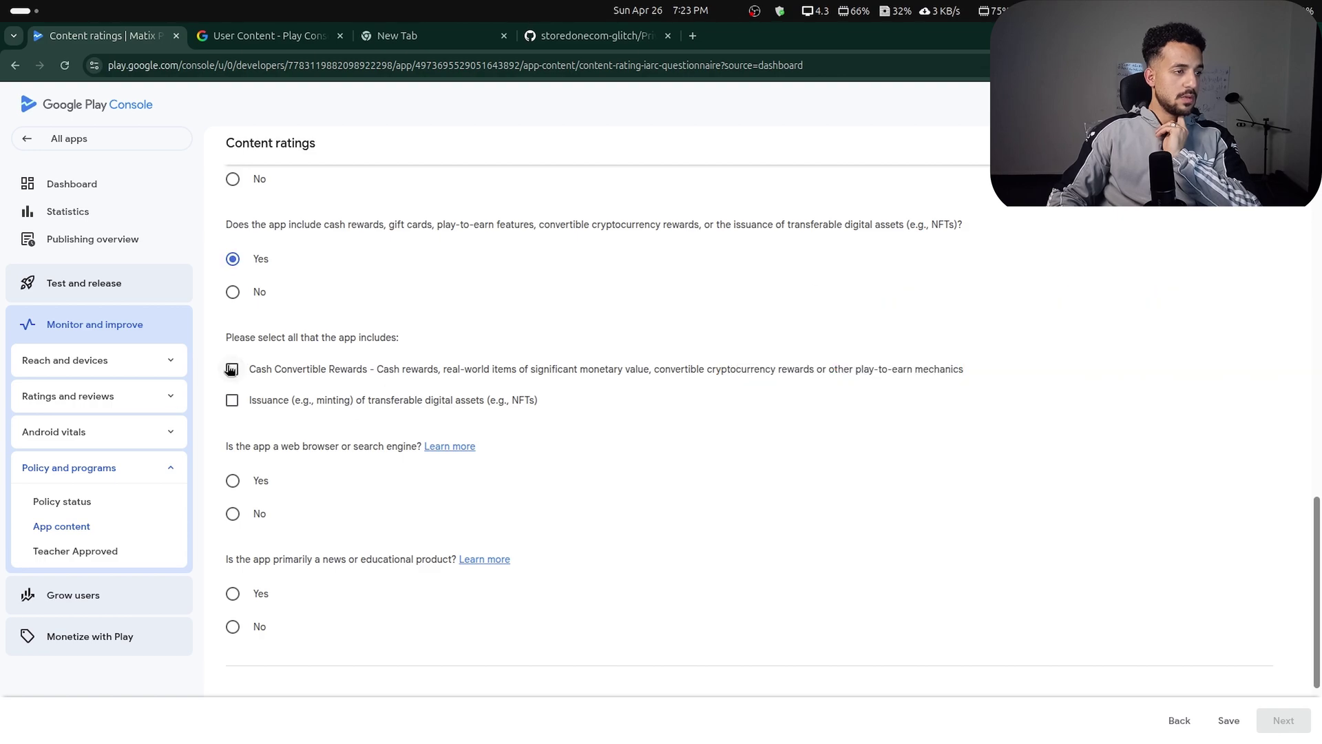
pyautogui.click(232, 370)
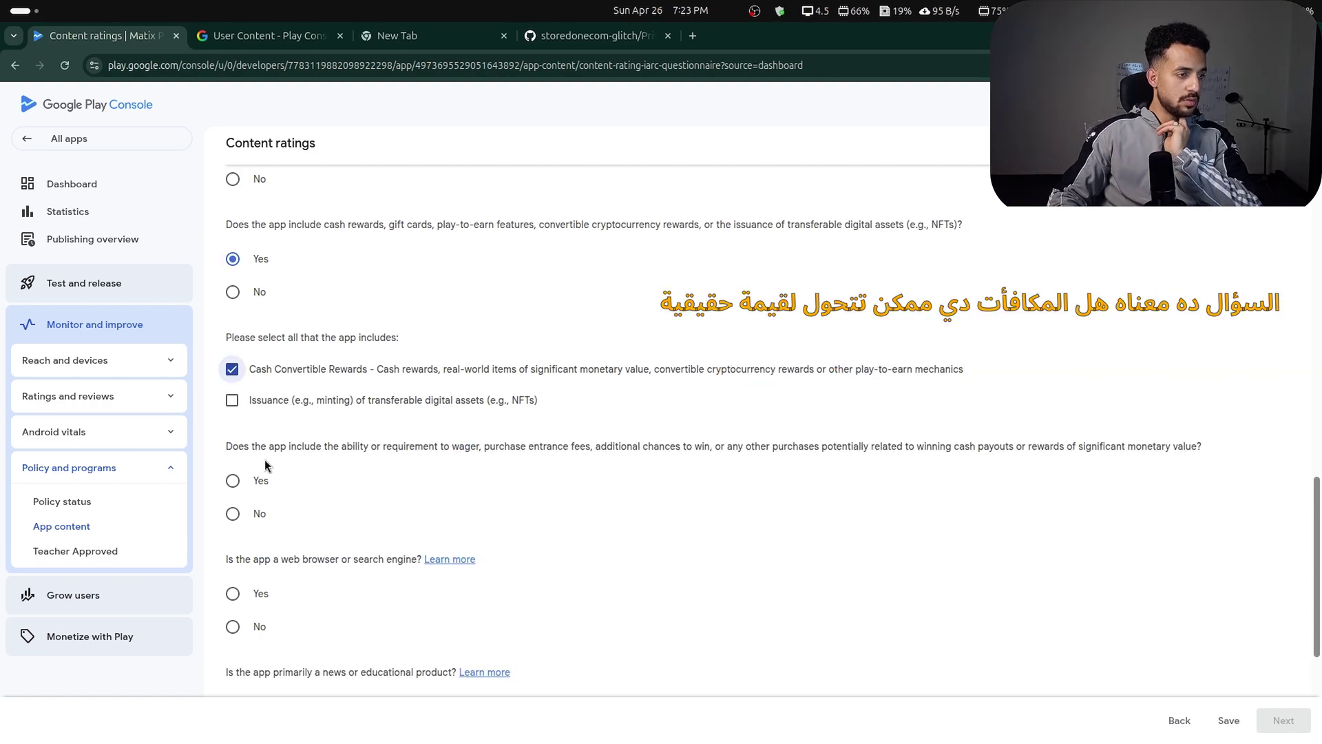
# Answer No to wagering, entrance fees or other purchases related to winning cash payouts or valuable rewards.
pyautogui.scroll(-1, 327, 500)
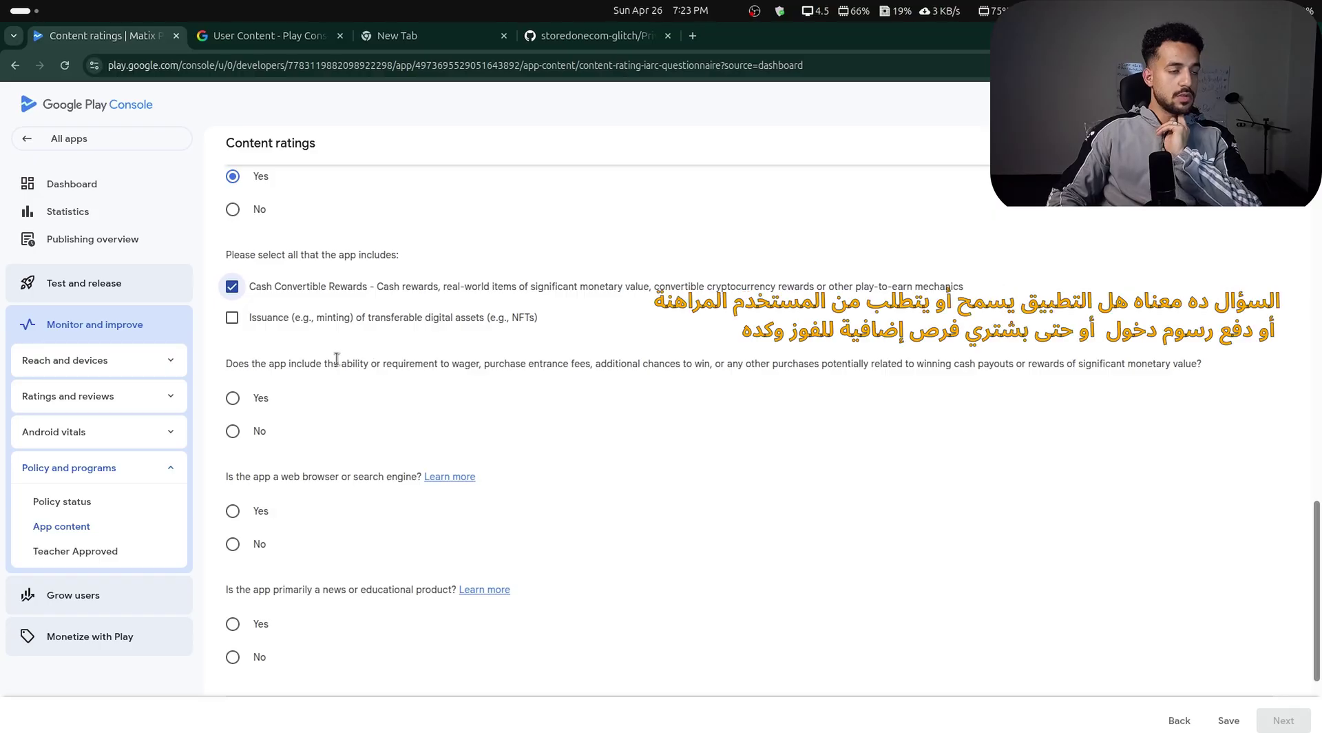
pyautogui.moveTo(561, 373); pyautogui.dragTo(653, 368)
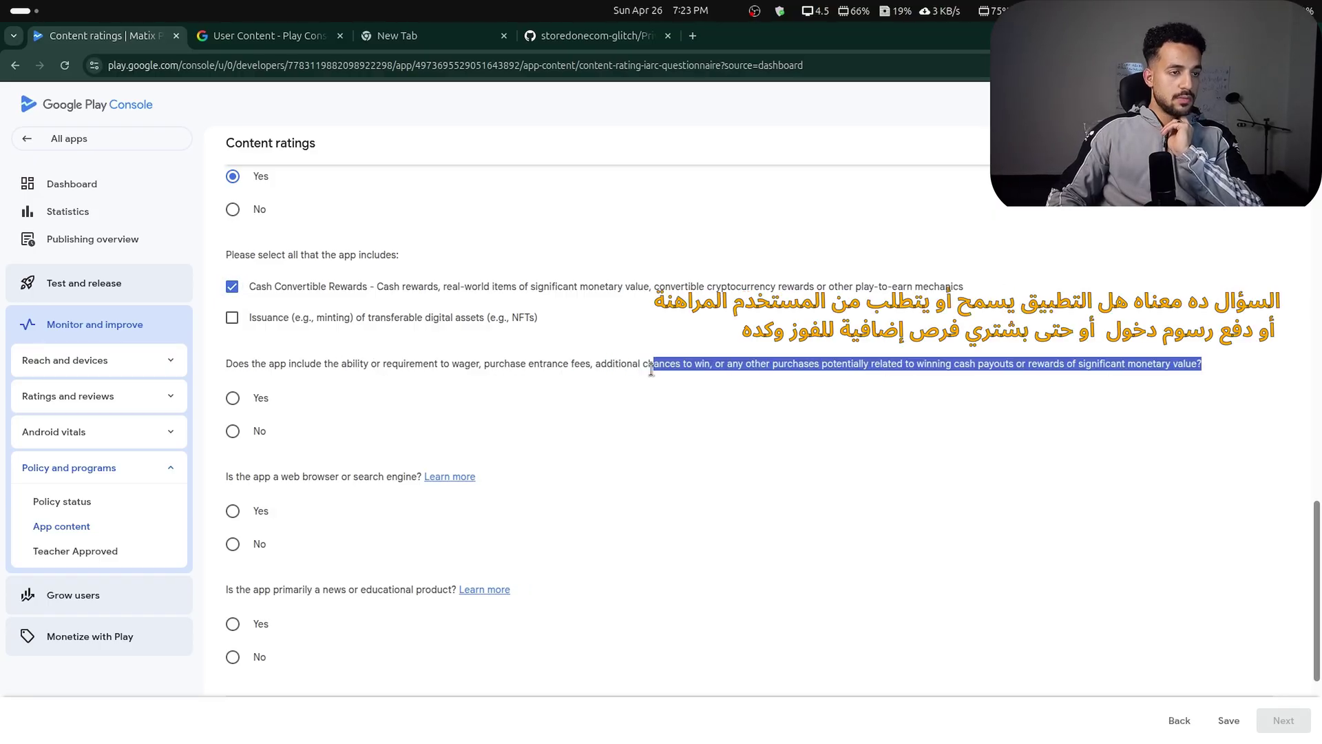
pyautogui.click(720, 382)
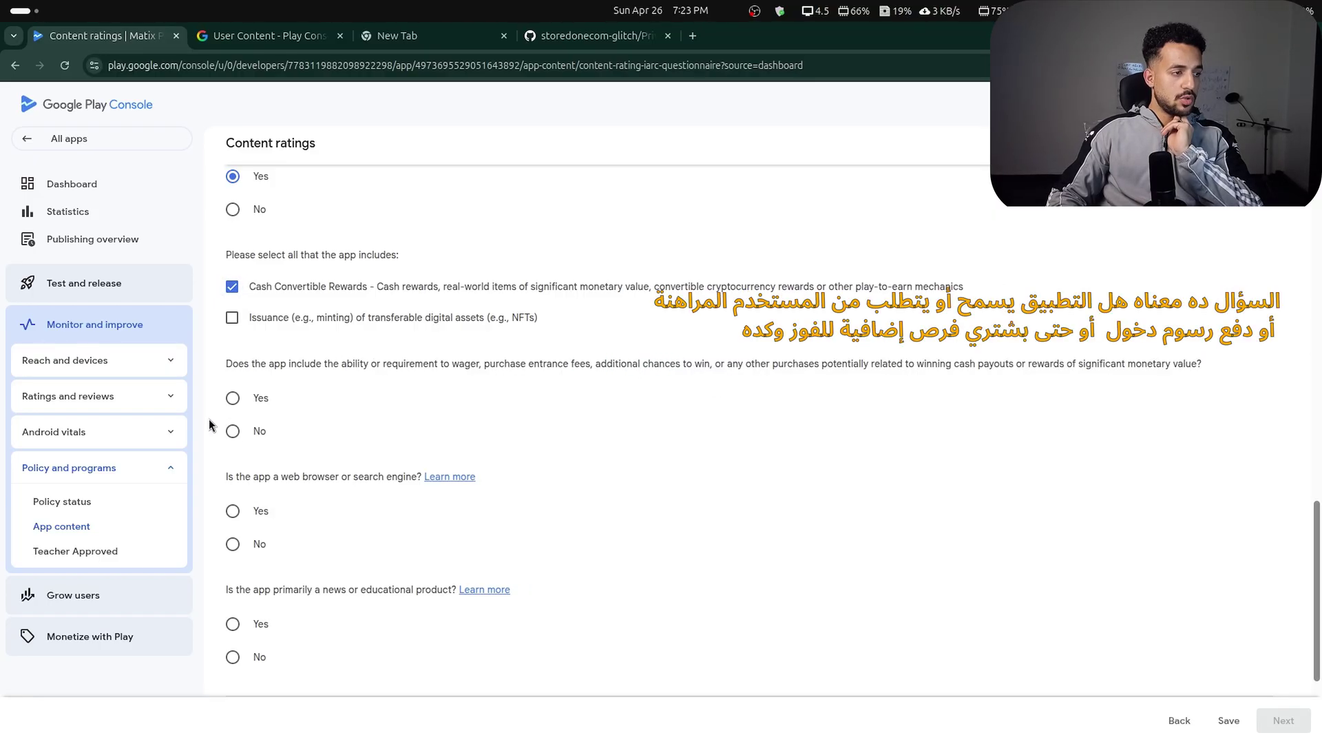
pyautogui.click(233, 431)
# Answer No to the app being a web browser or search engine and No to it being primarily a news or educational product.
pyautogui.scroll(-2, 234, 431)
pyautogui.moveTo(240, 308); pyautogui.dragTo(325, 308)
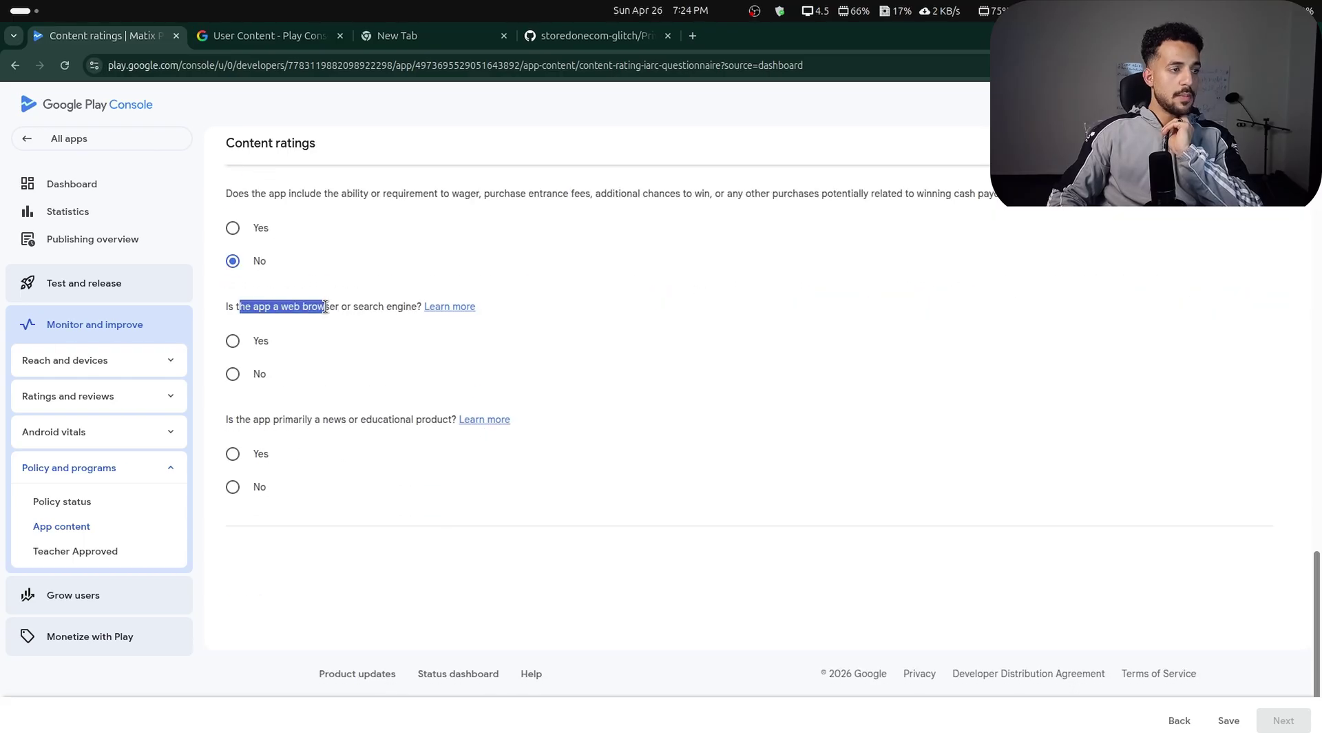
pyautogui.click(233, 373)
pyautogui.click(302, 521)
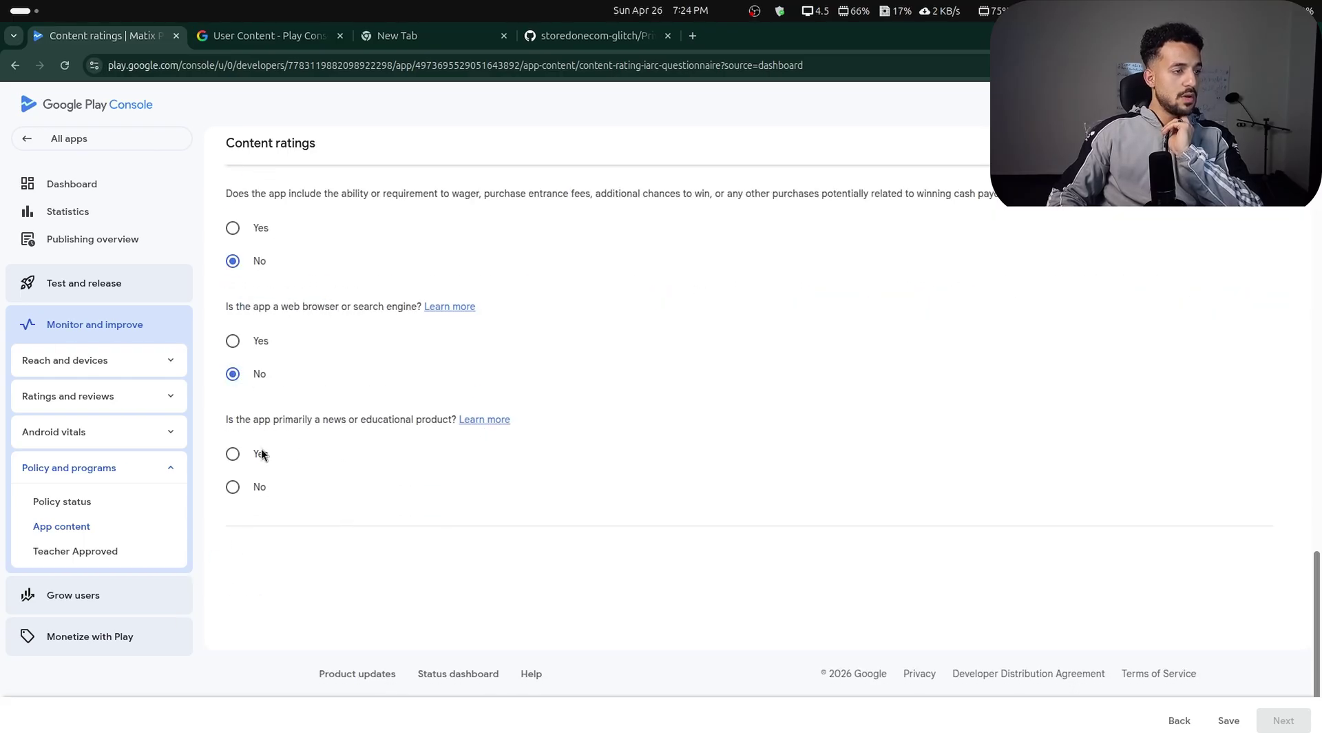
pyautogui.click(233, 487)
# Save the completed content rating questionnaire and continue to its summary.
pyautogui.scroll(20, 1205, 657)
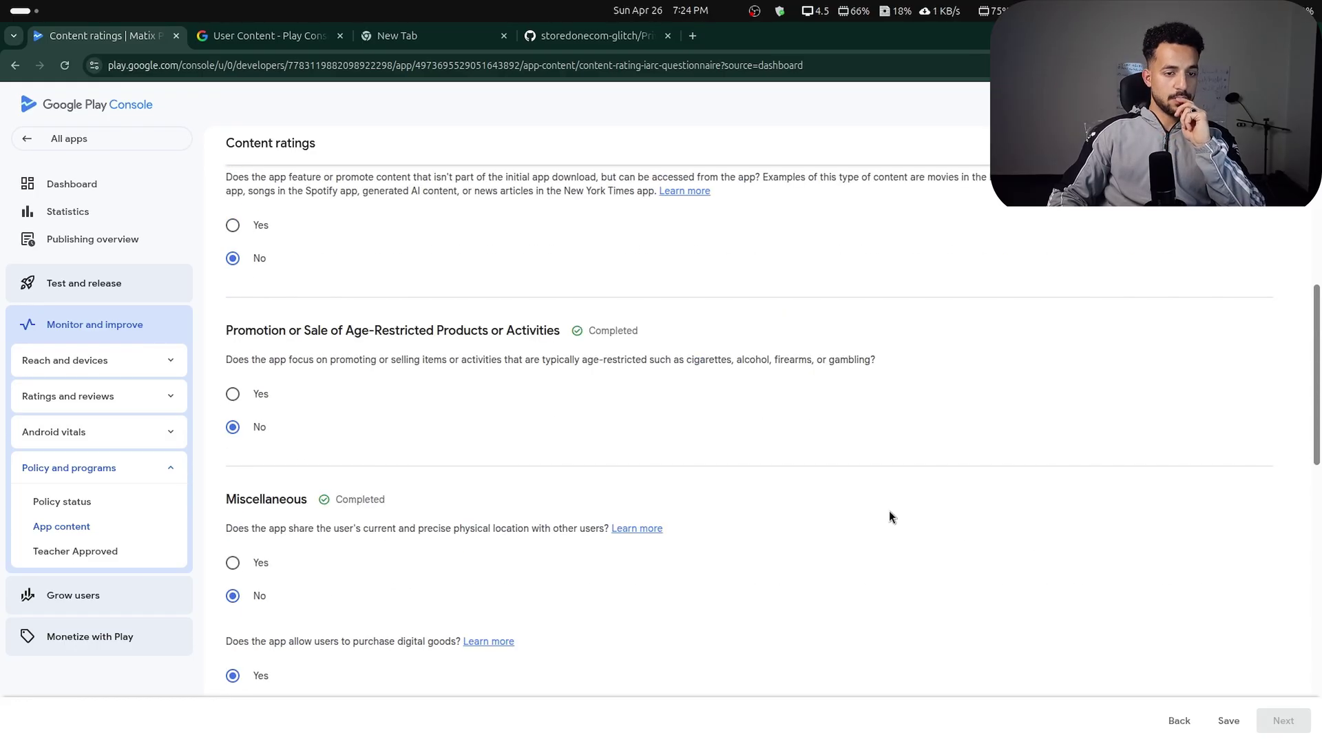
pyautogui.click(1225, 719)
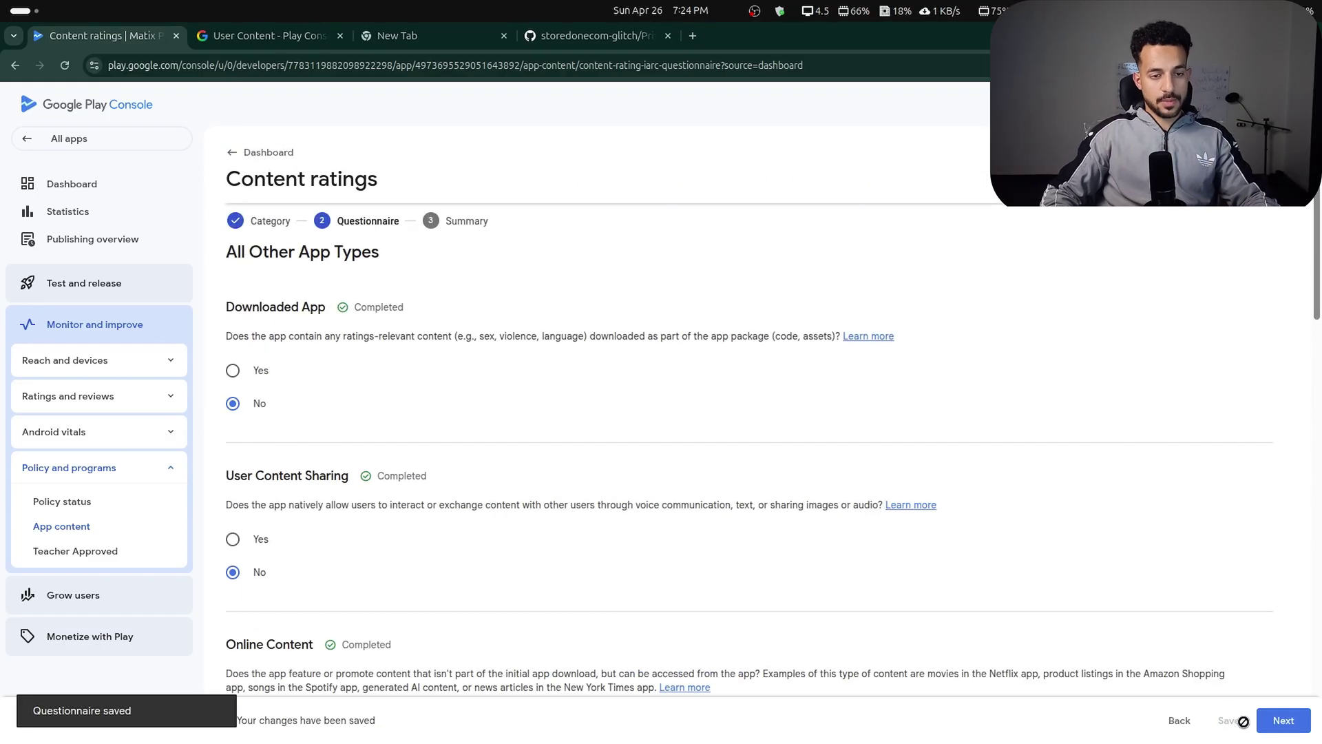
pyautogui.click(1282, 721)
# Review the regional ratings in the summary and save the content rating.
pyautogui.scroll(-5, 588, 415)
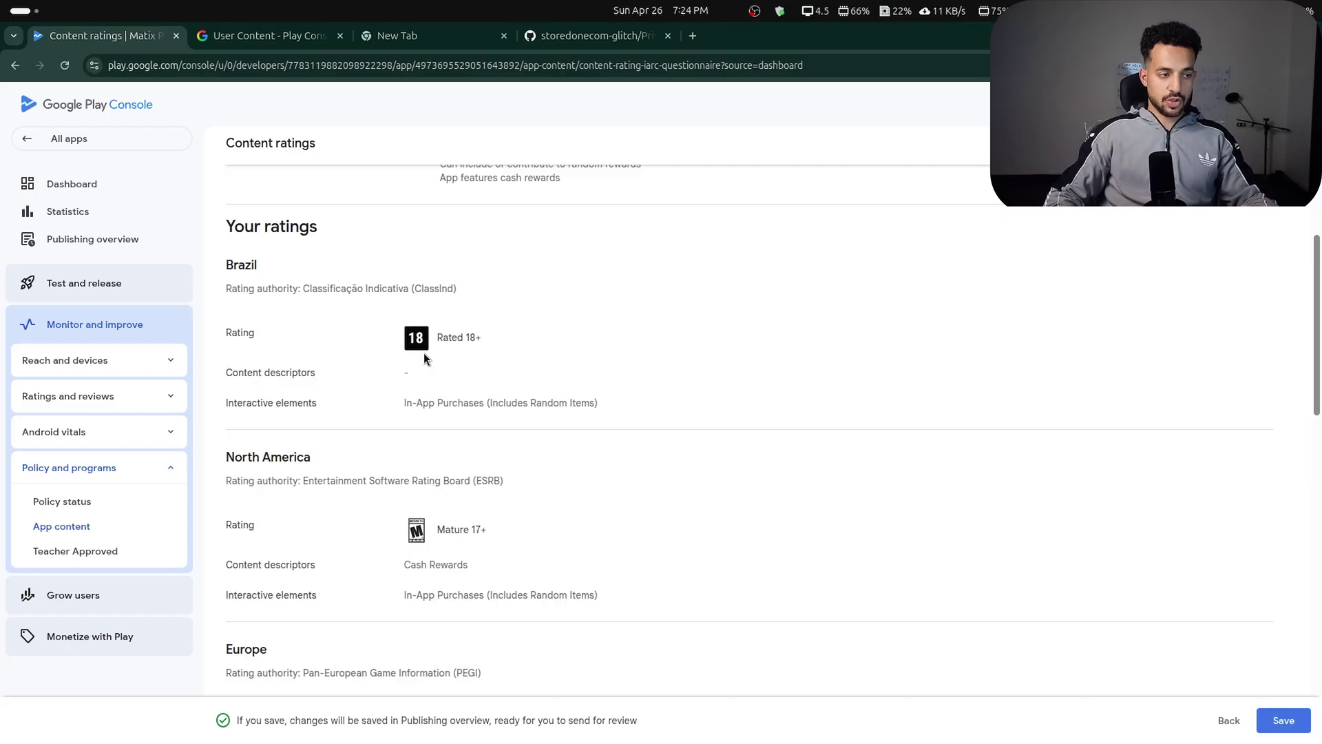
pyautogui.scroll(-3, 424, 353)
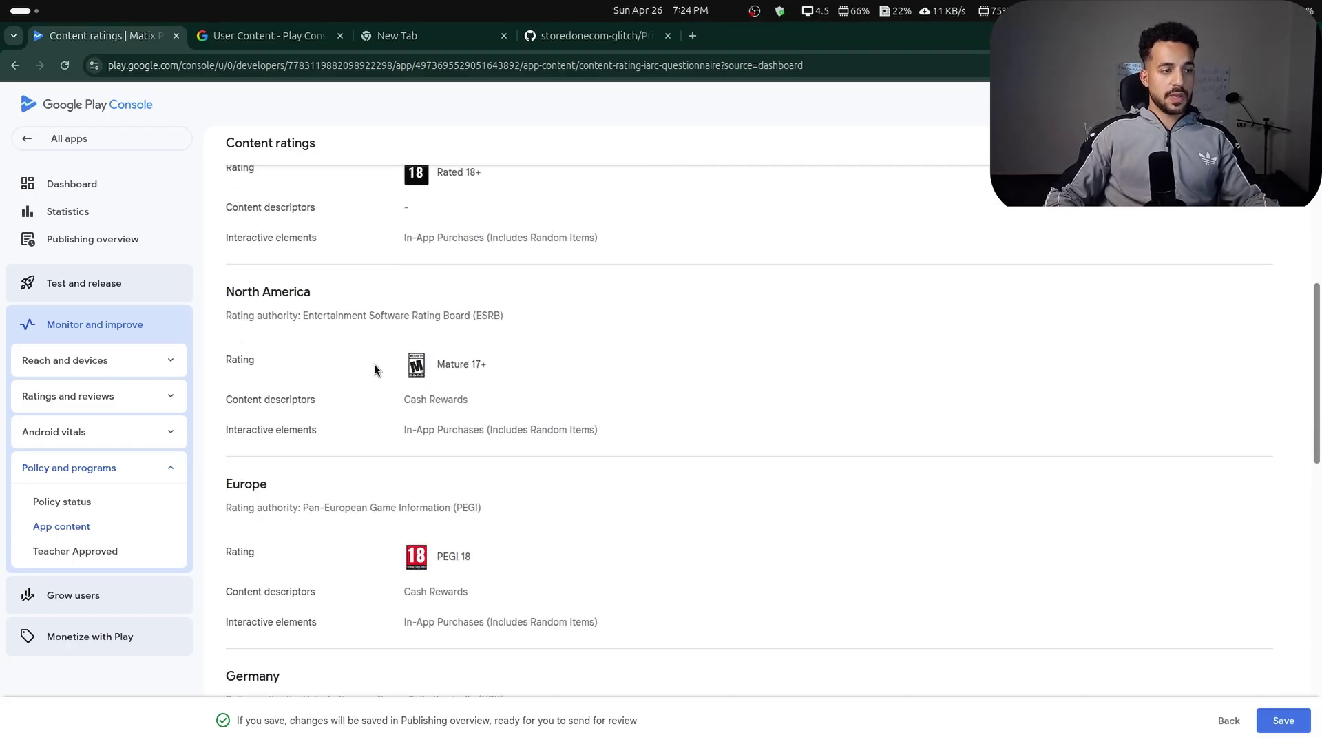
pyautogui.scroll(-3, 453, 377)
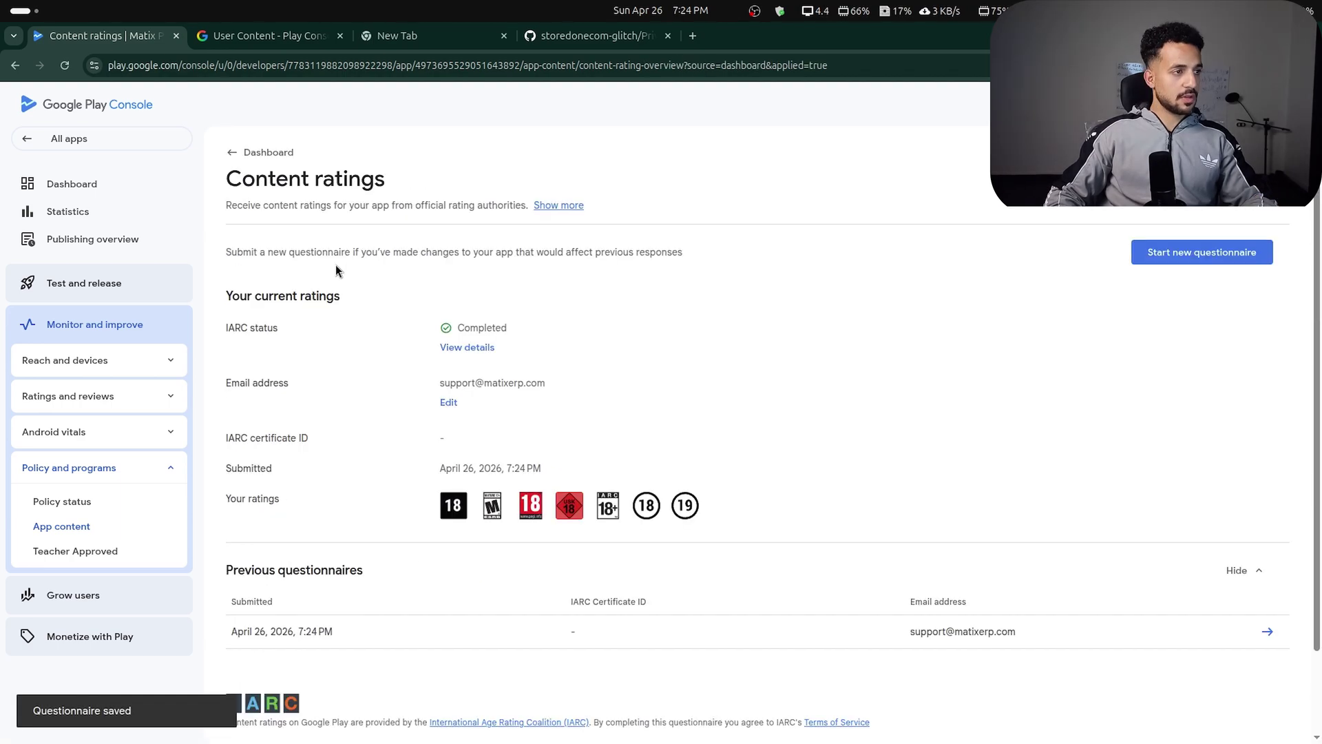
# Open the Target audience task from the dashboard and set the app's target age group to 18 and over.
pyautogui.click(264, 149)
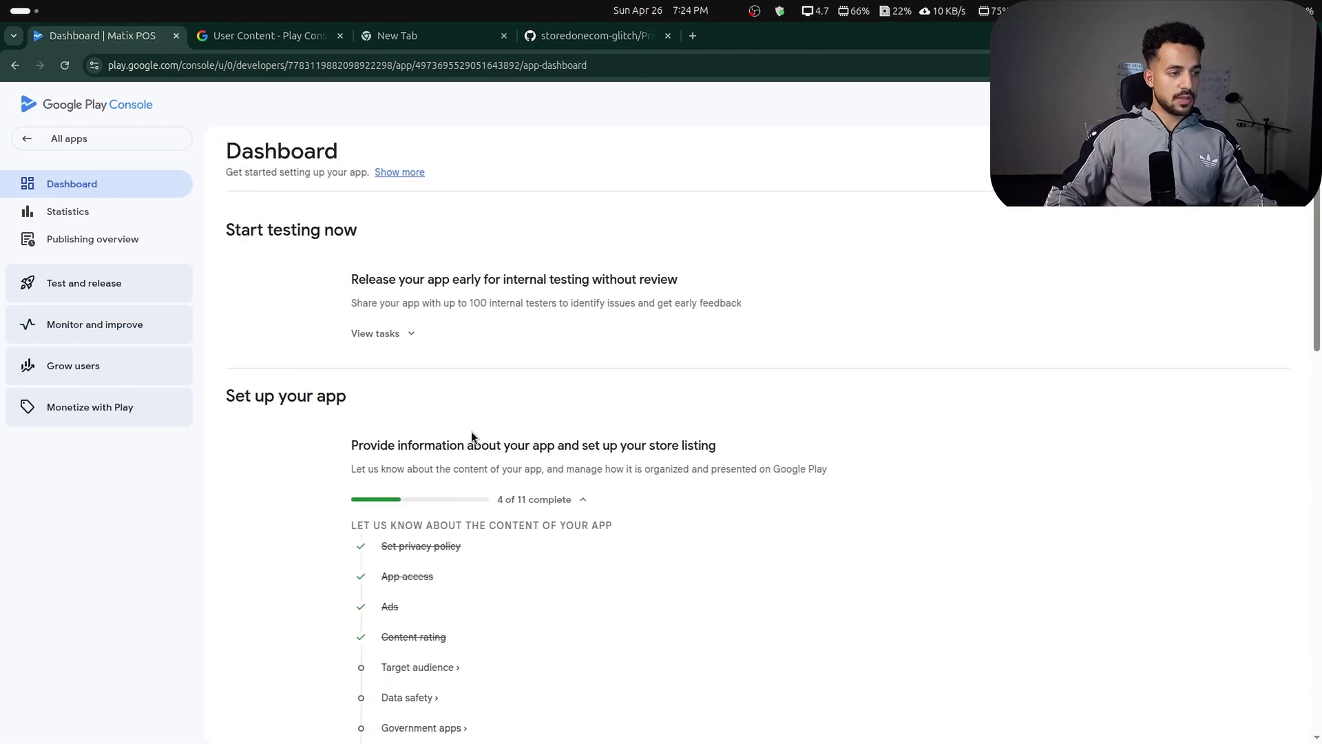
pyautogui.click(408, 670)
pyautogui.scroll(-2, 420, 620)
pyautogui.scroll(2, 431, 601)
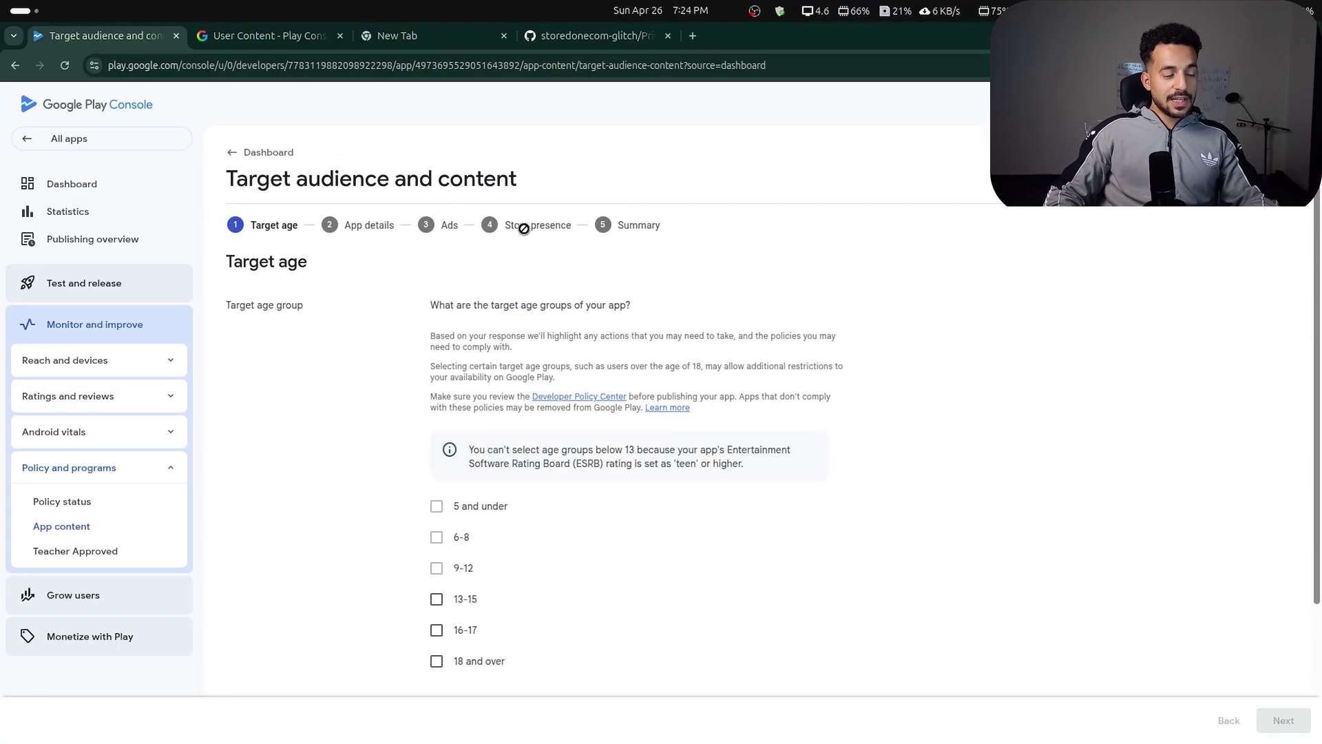
pyautogui.scroll(-1, 443, 592)
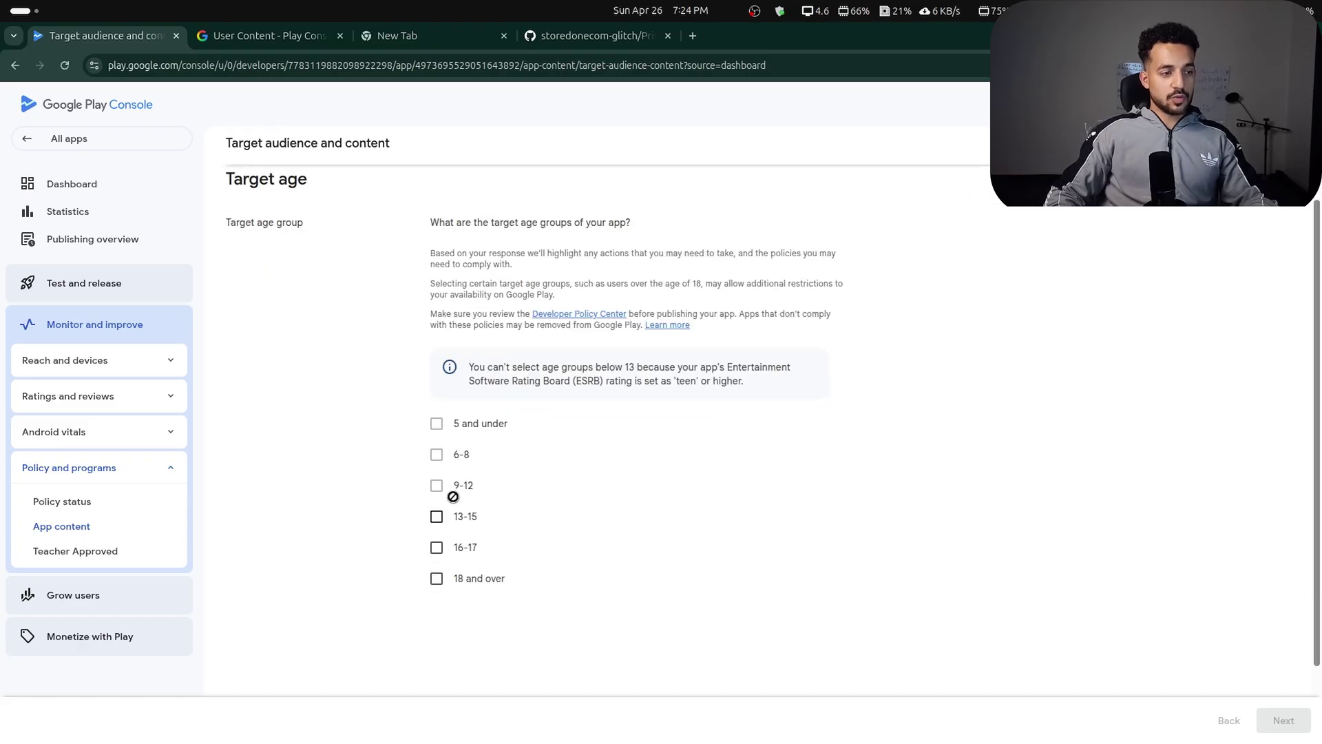
pyautogui.click(440, 580)
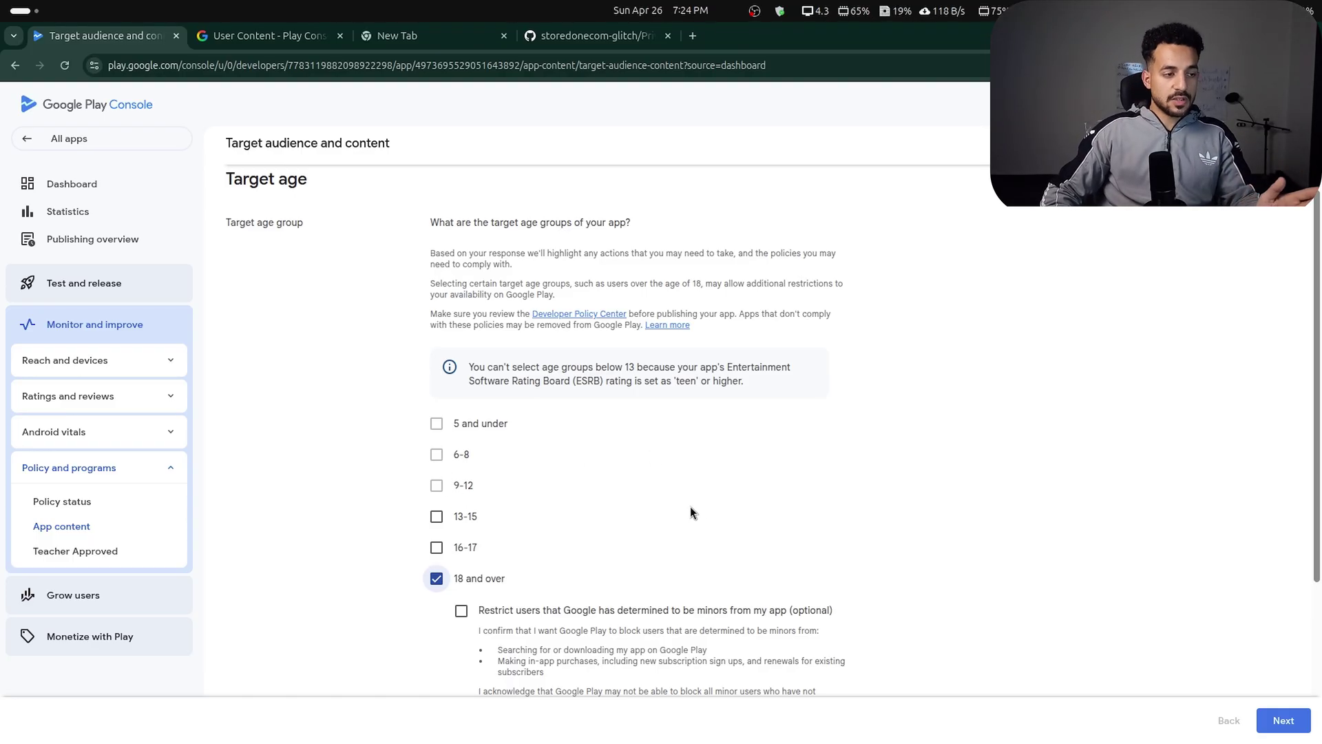
pyautogui.scroll(2, 680, 525)
pyautogui.scroll(-2, 1159, 652)
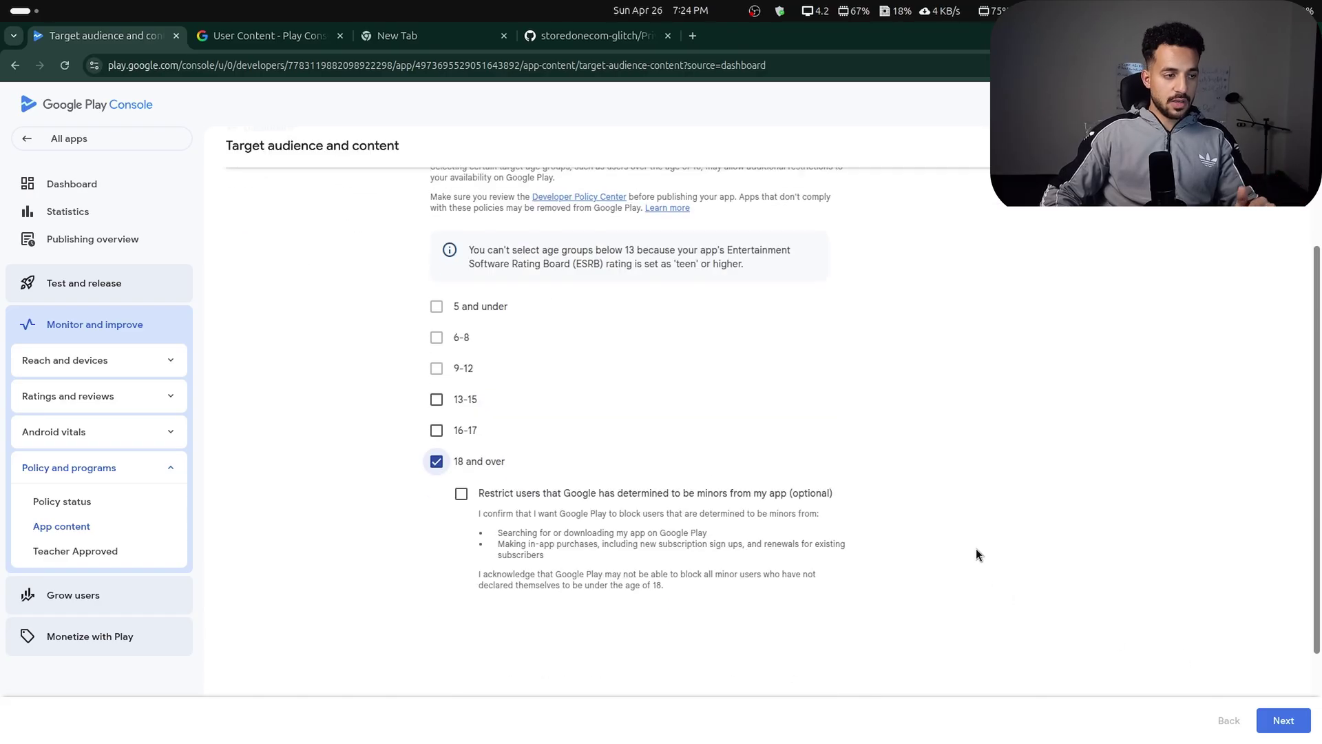
# Continue to the target audience summary and save the declaration.
pyautogui.click(1285, 721)
pyautogui.scroll(1, 537, 357)
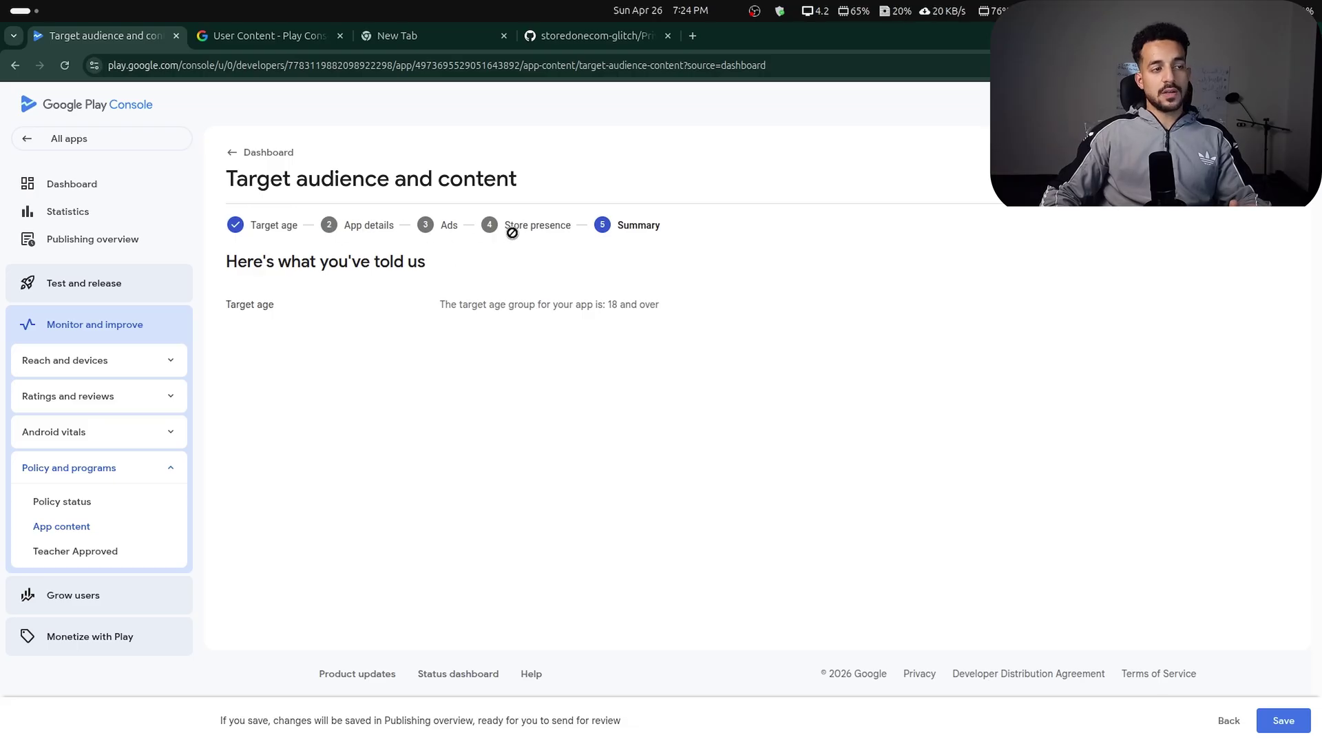
pyautogui.click(1284, 721)
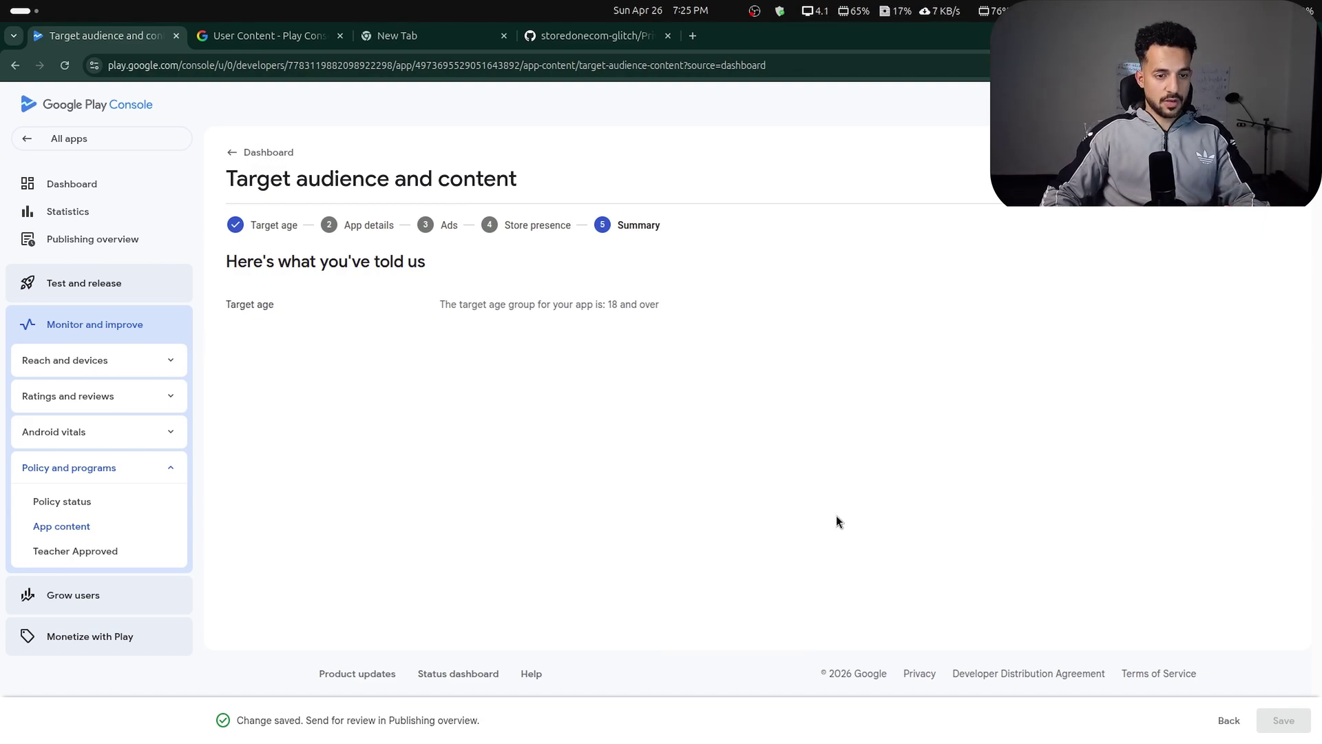
# Return to the dashboard and open the Data safety task.
pyautogui.click(266, 155)
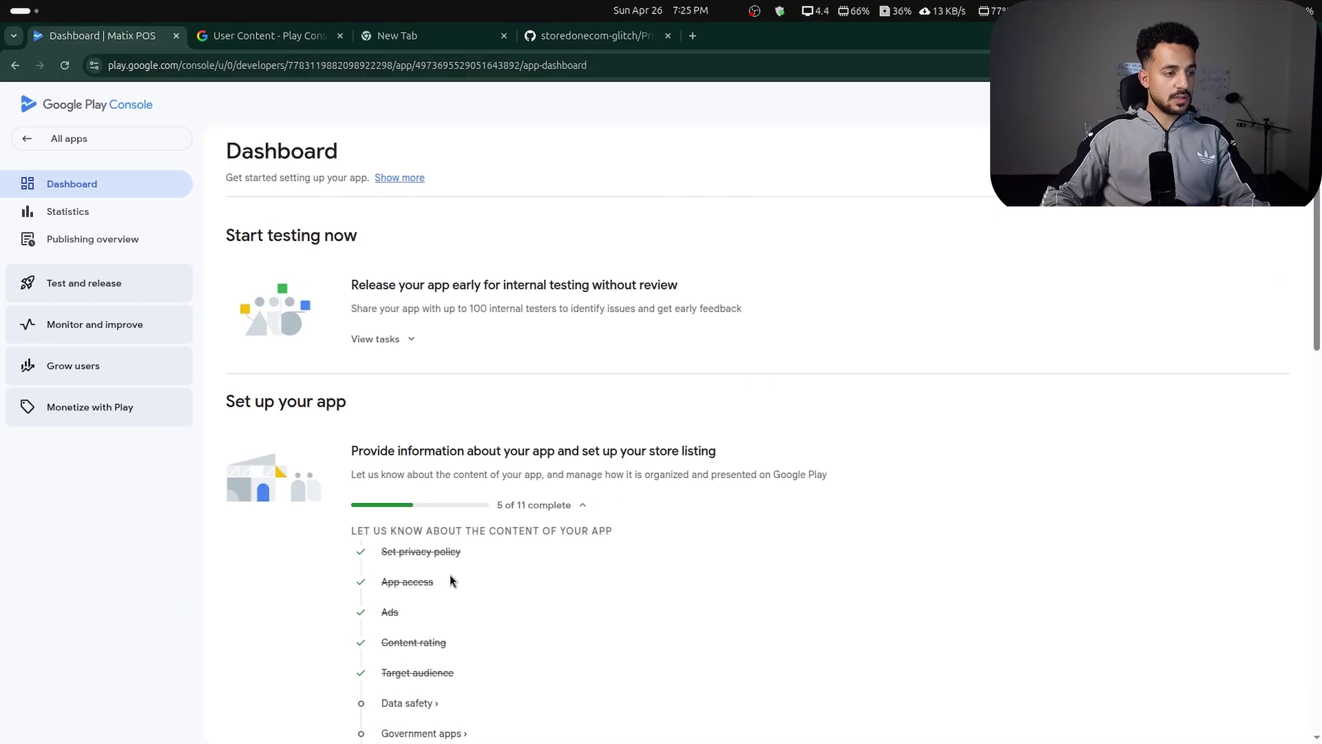
pyautogui.scroll(-3, 413, 516)
pyautogui.click(405, 457)
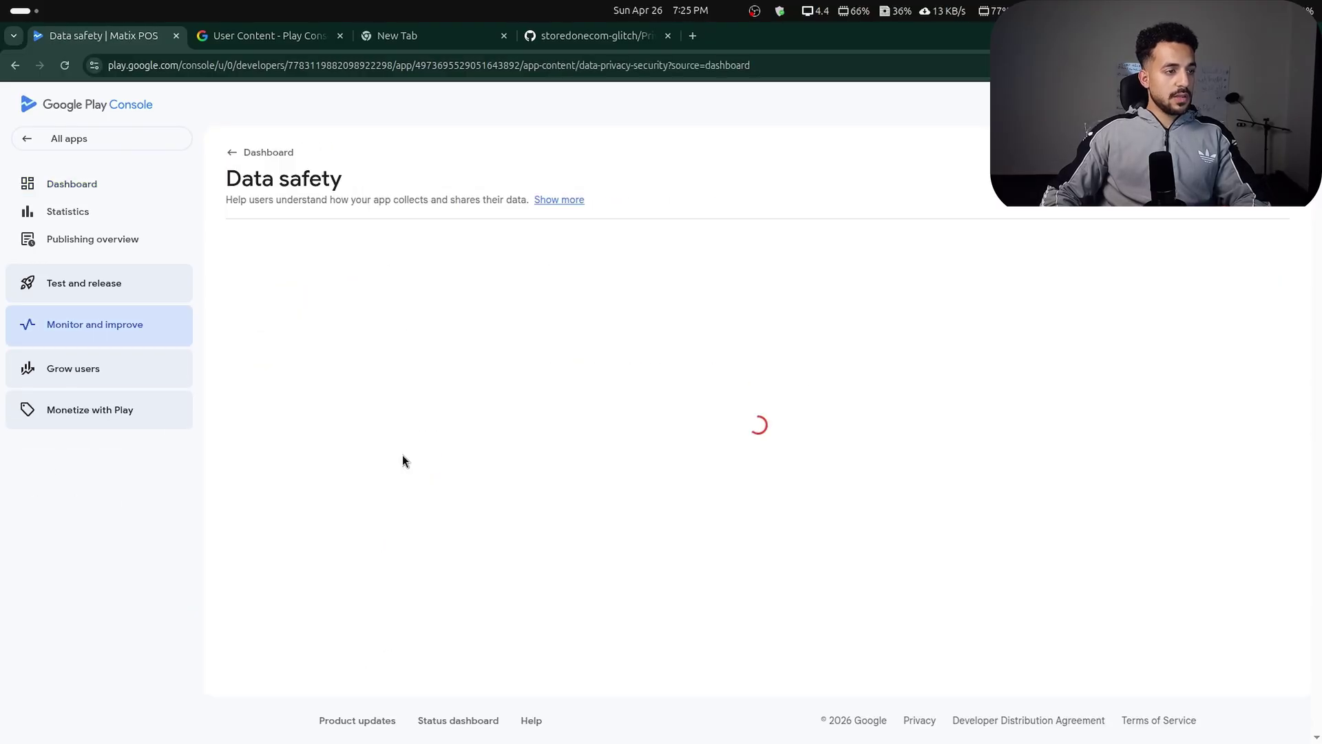
pyautogui.scroll(-5, 712, 332)
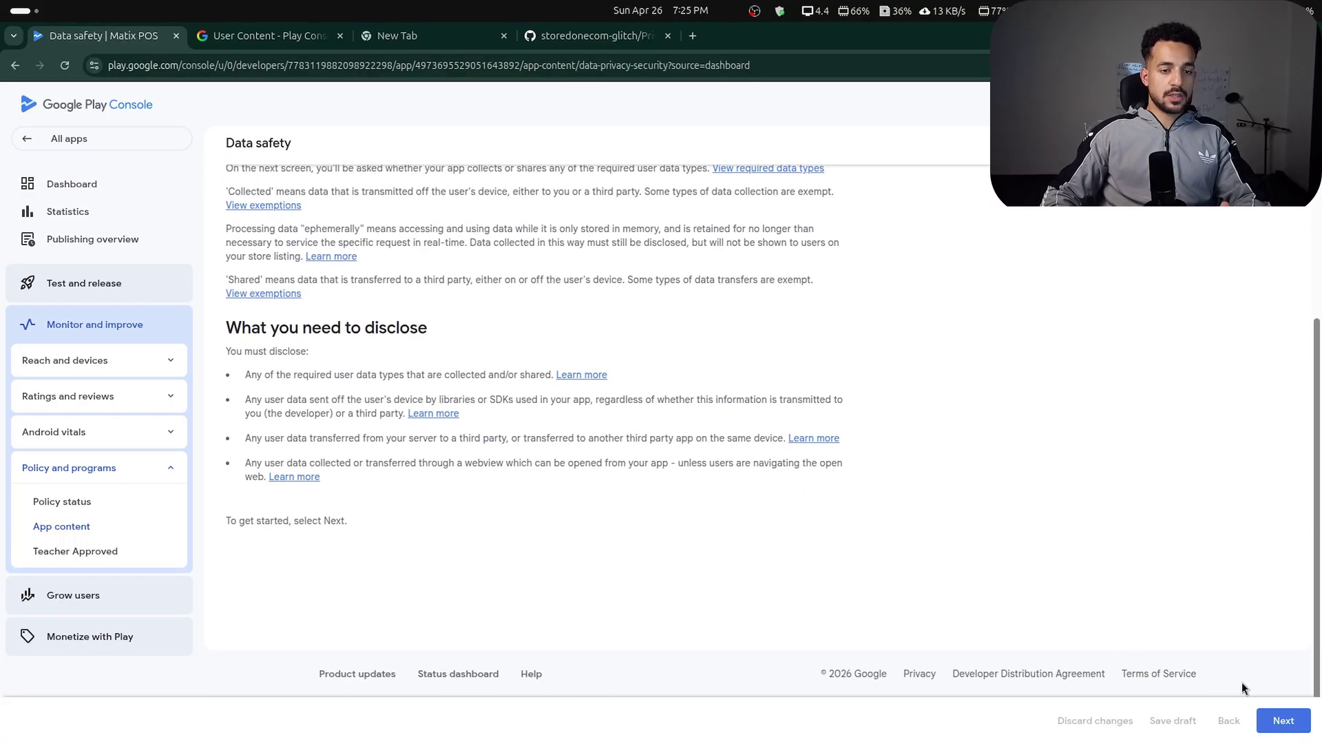
# Declare that the app collects or shares required user data types and that all collected data is encrypted in transit.
pyautogui.click(1284, 721)
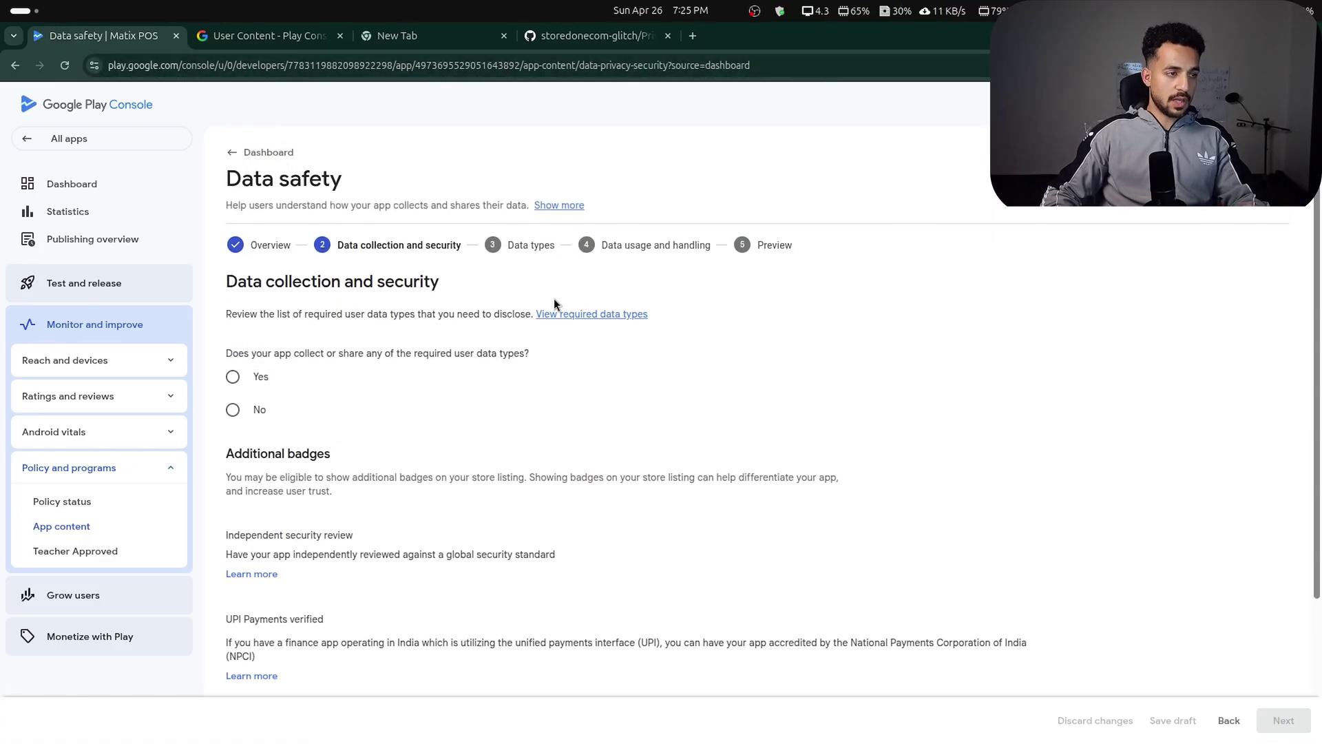
pyautogui.click(233, 377)
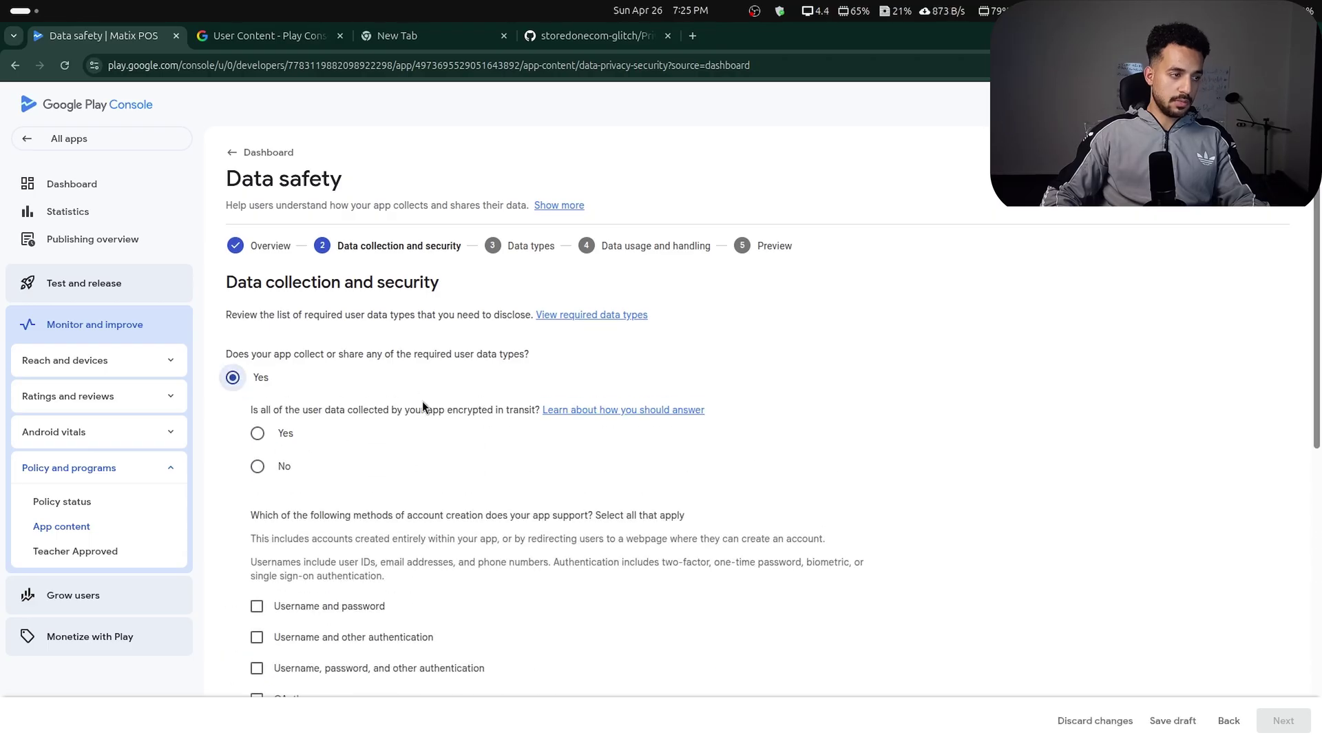
pyautogui.click(258, 433)
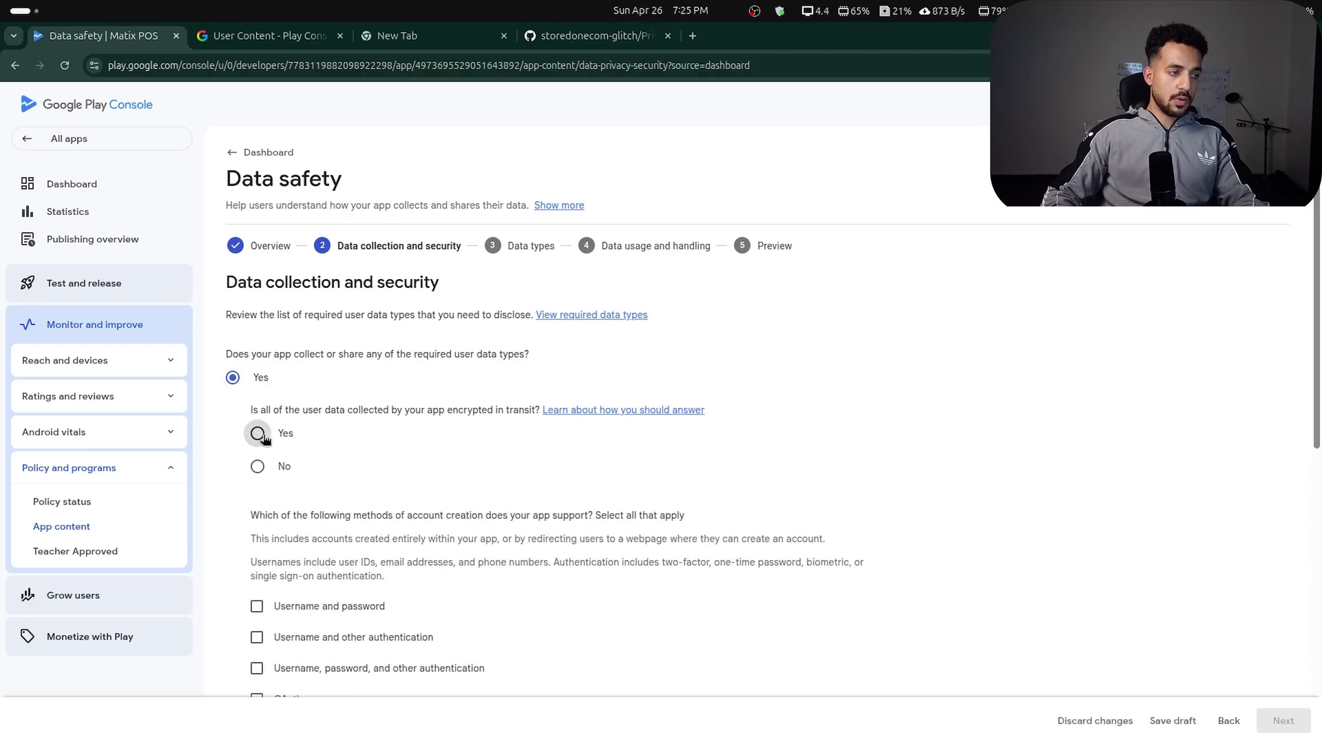
# For the account creation methods, state that the app does not allow users to create an account.
pyautogui.scroll(-4, 766, 415)
pyautogui.click(256, 357)
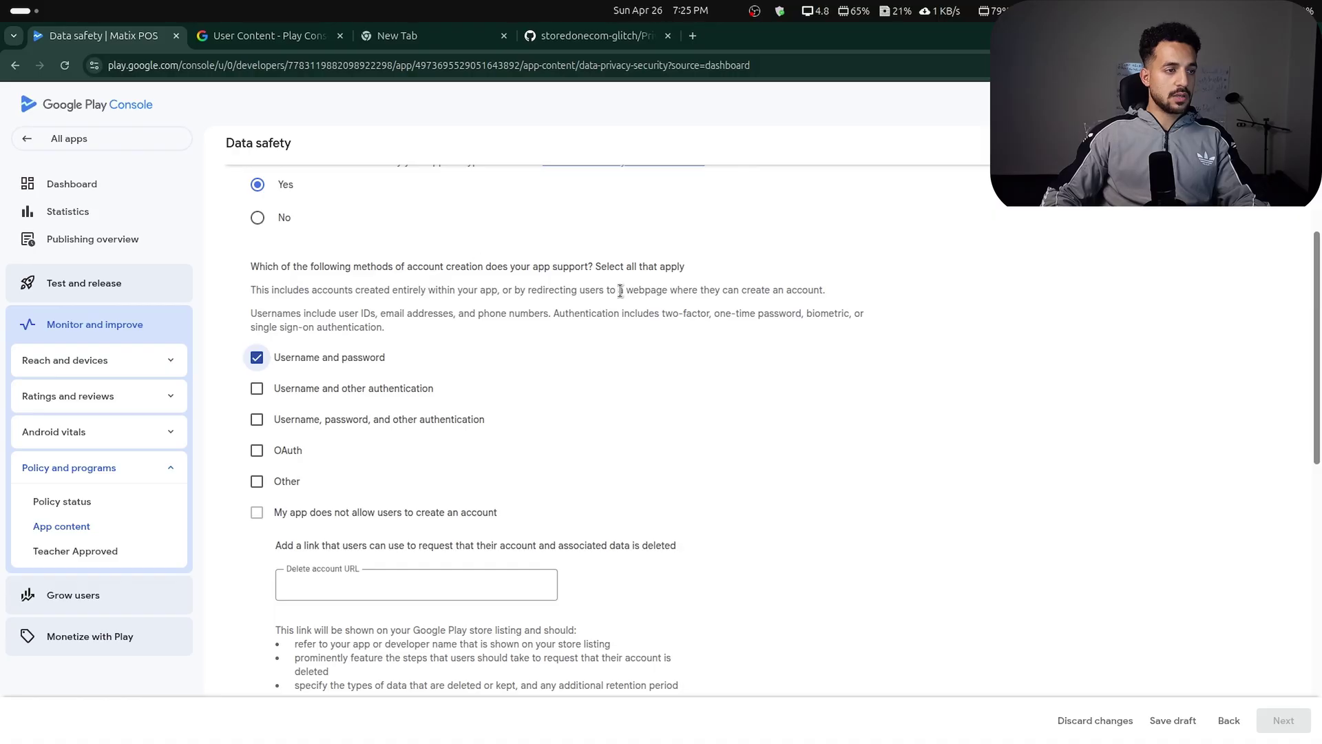
pyautogui.scroll(-1, 256, 430)
pyautogui.click(255, 430)
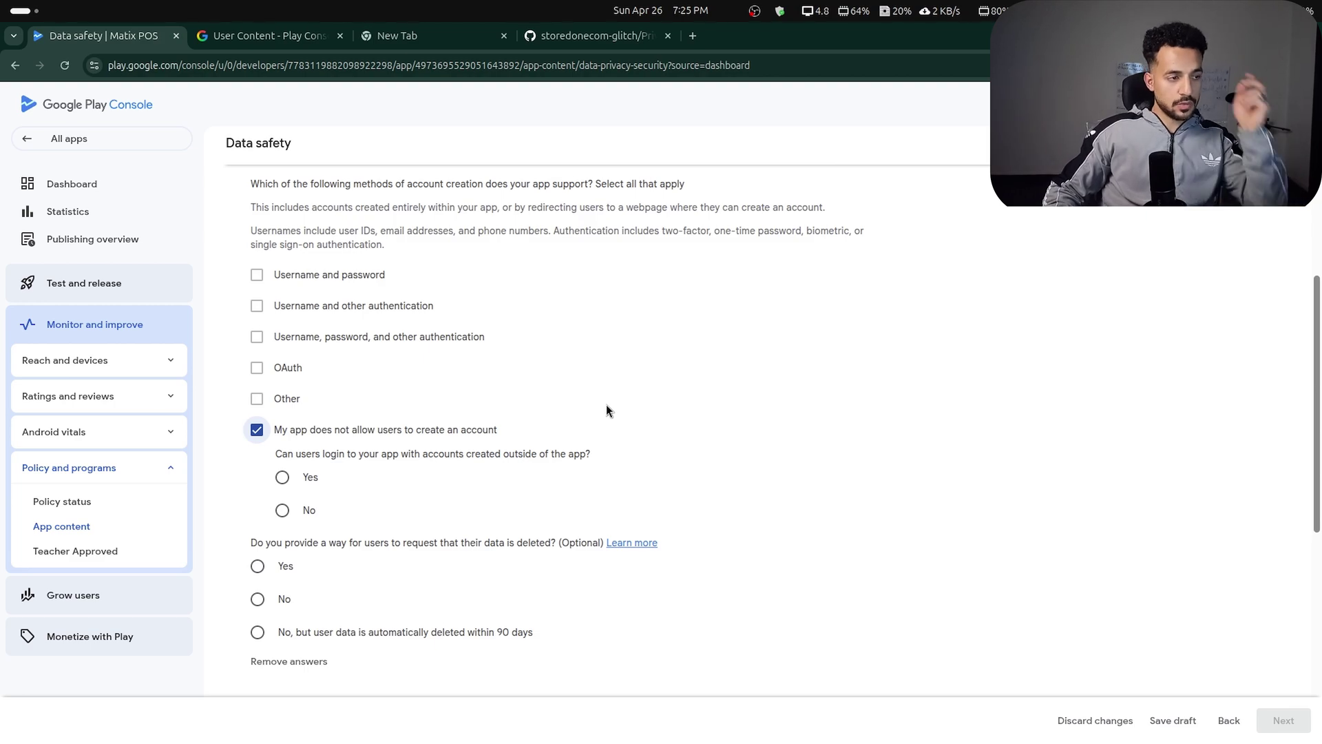
# Declare login with accounts created outside the app, through out of app identification and through employment or enterprise accounts.
pyautogui.click(282, 477)
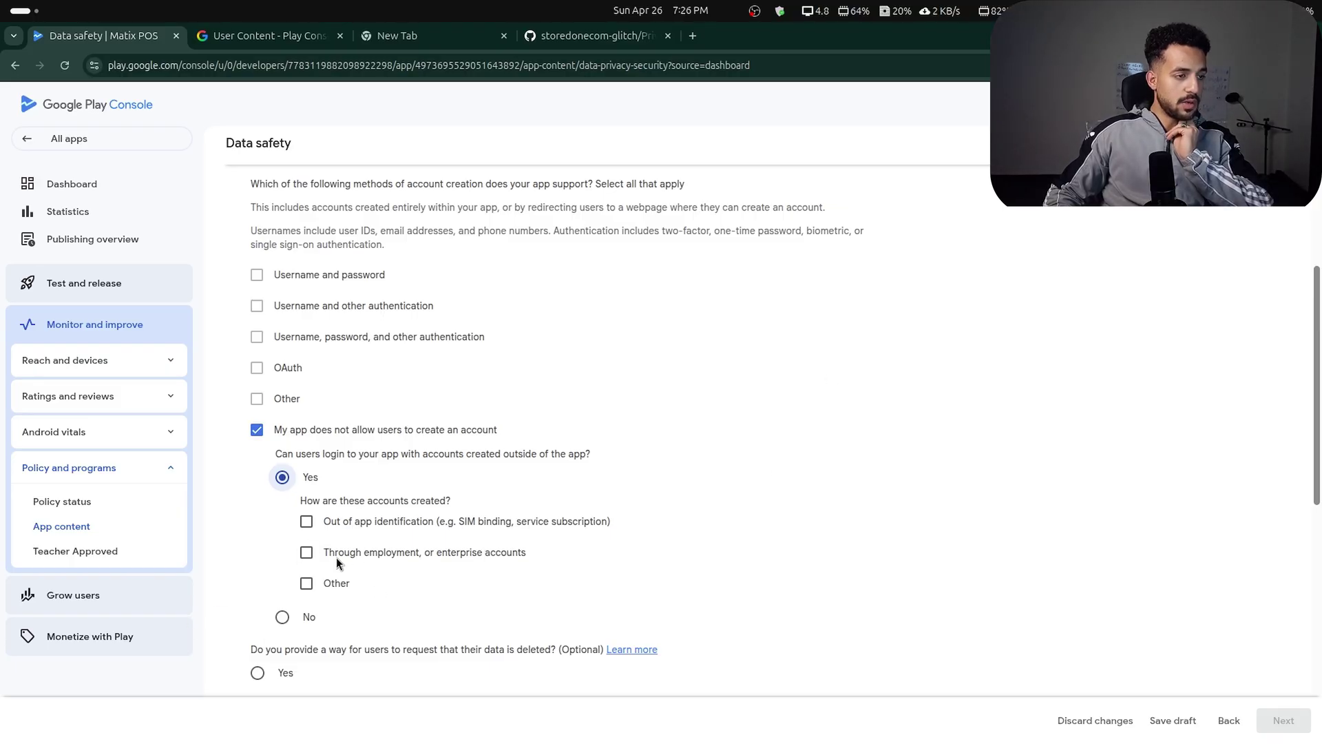
pyautogui.click(318, 552)
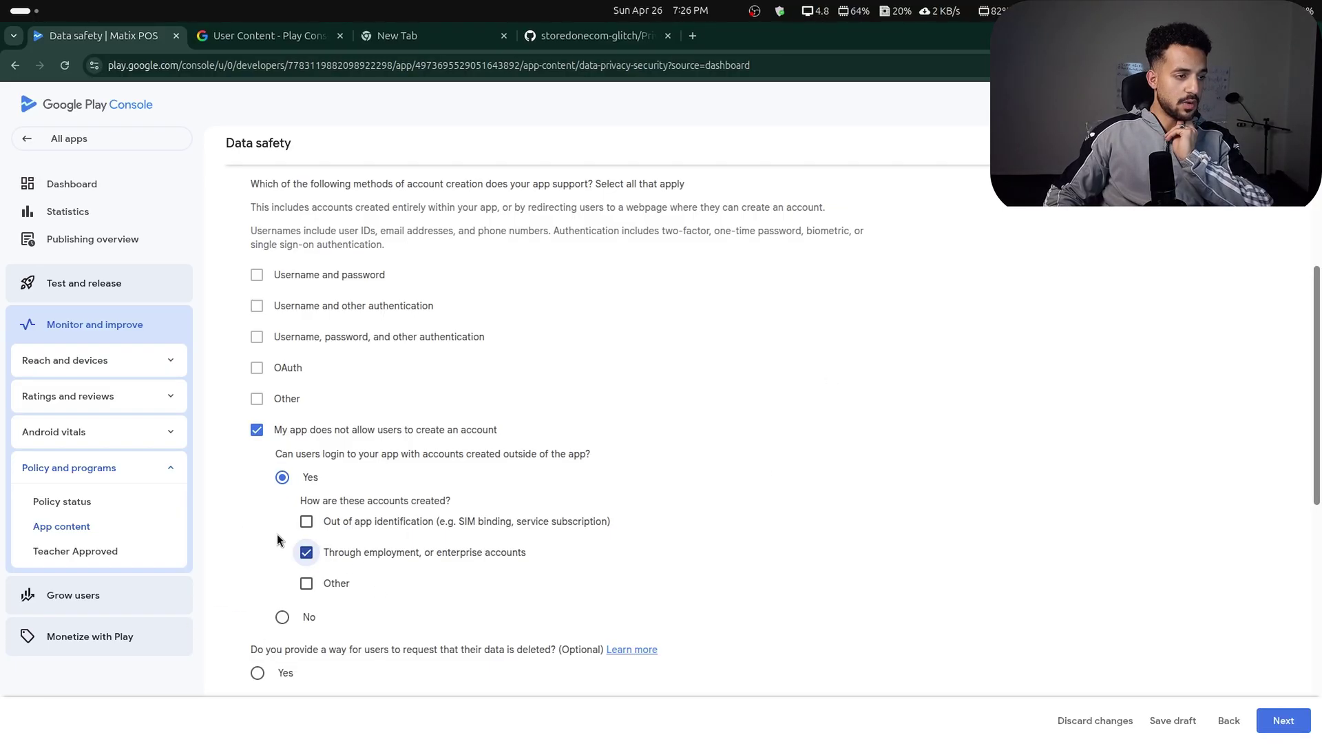
pyautogui.click(307, 521)
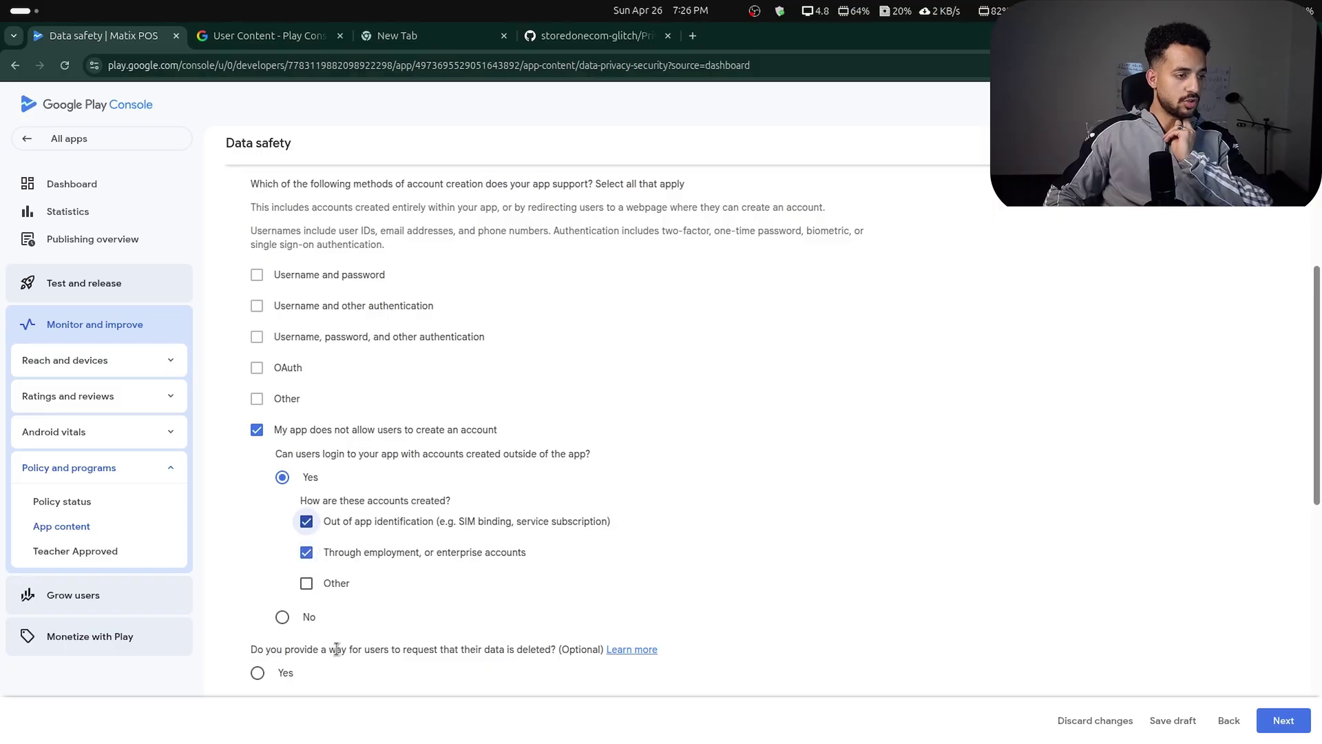
pyautogui.click(308, 584)
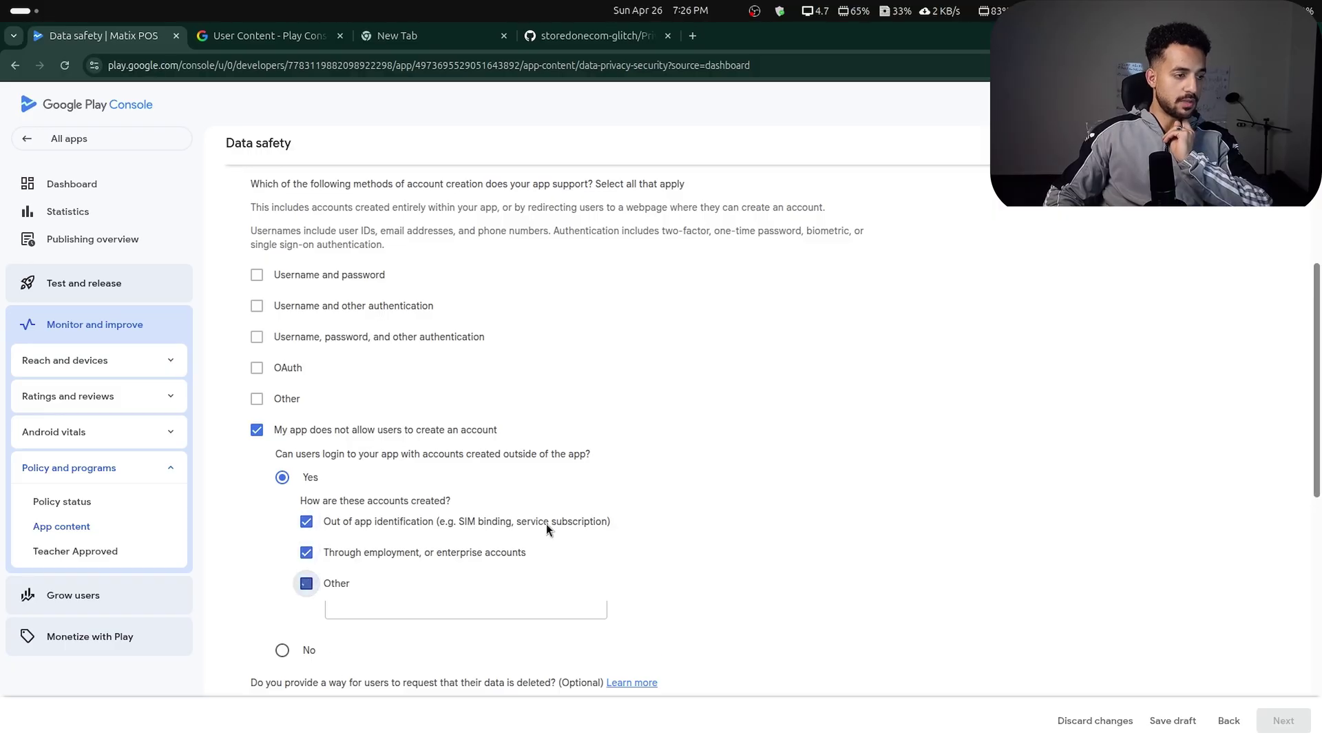
pyautogui.click(307, 584)
# Answer No to providing a way for users to request data deletion and continue to the data types.
pyautogui.scroll(-3, 571, 532)
pyautogui.scroll(-1, 387, 572)
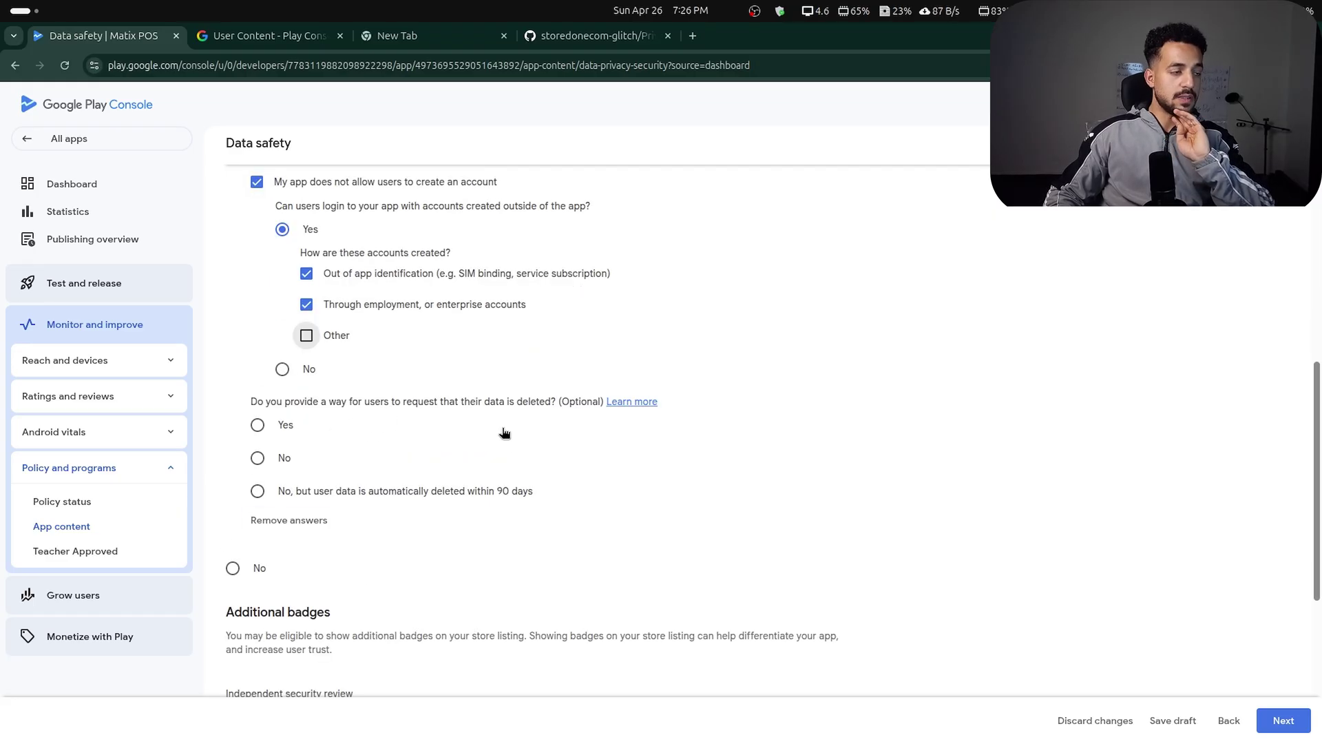
pyautogui.click(260, 459)
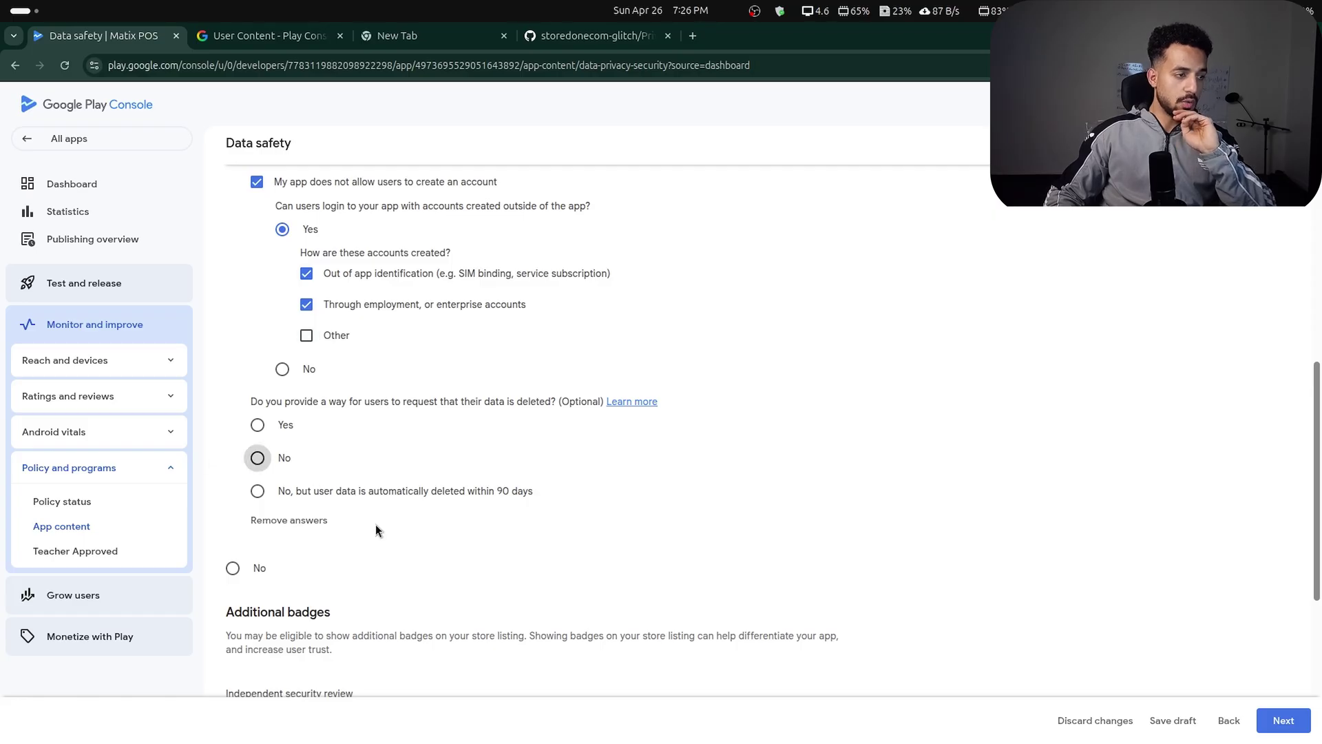
pyautogui.scroll(-4, 440, 591)
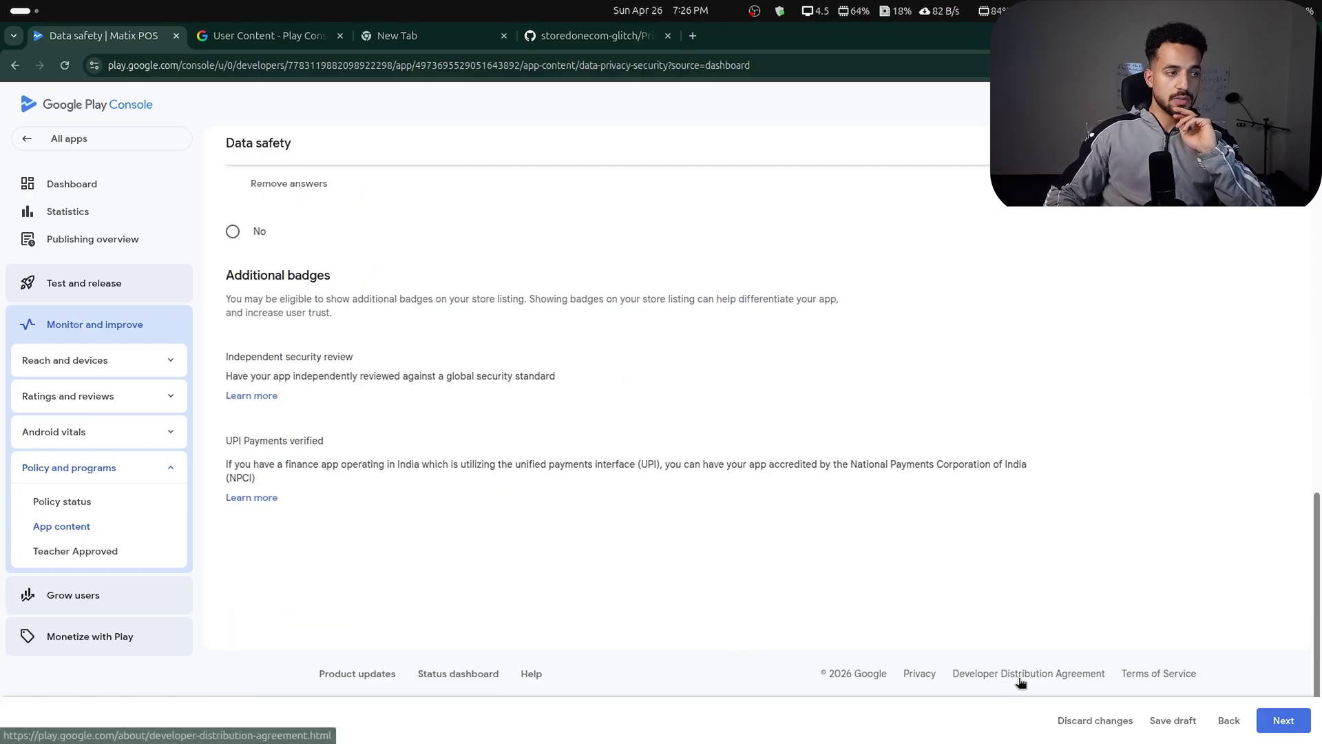
pyautogui.scroll(2, 1101, 684)
pyautogui.click(1283, 721)
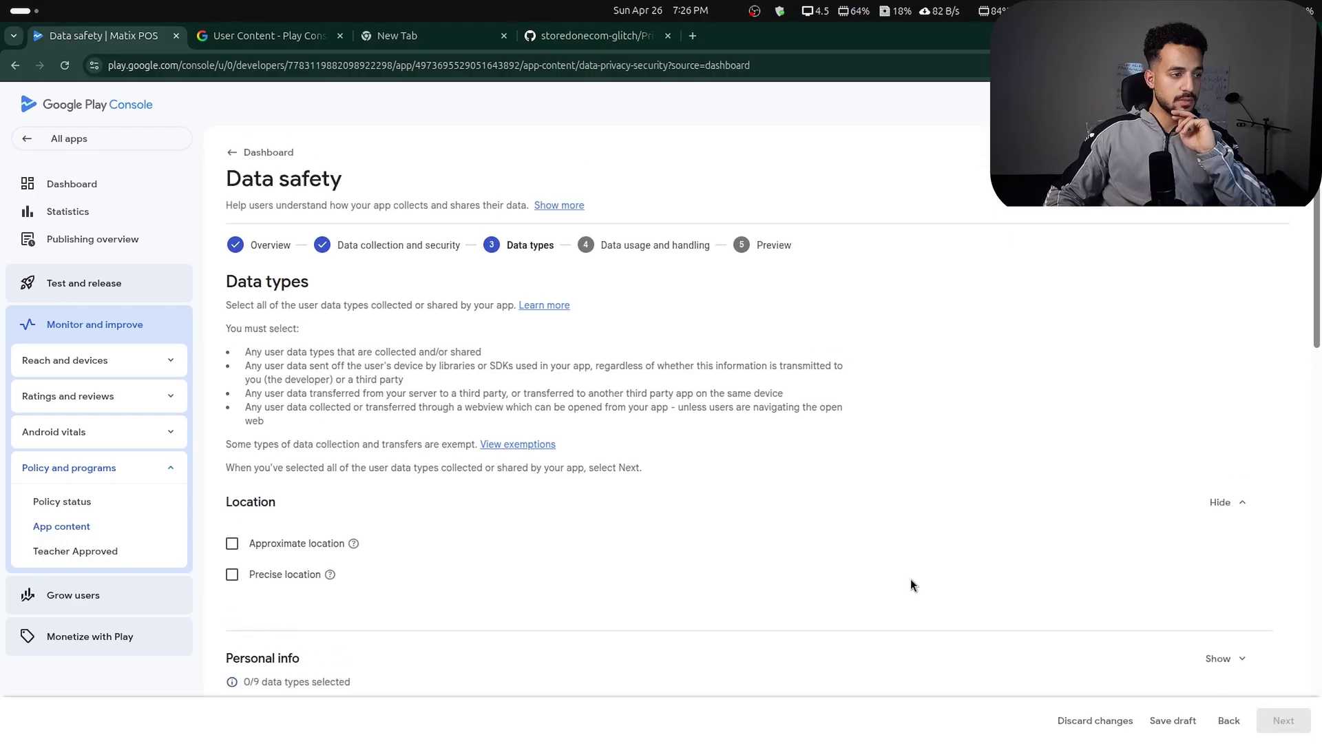
# Declare User IDs as the collected or shared data type under Personal info, leaving Location unselected.
pyautogui.scroll(-2, 312, 506)
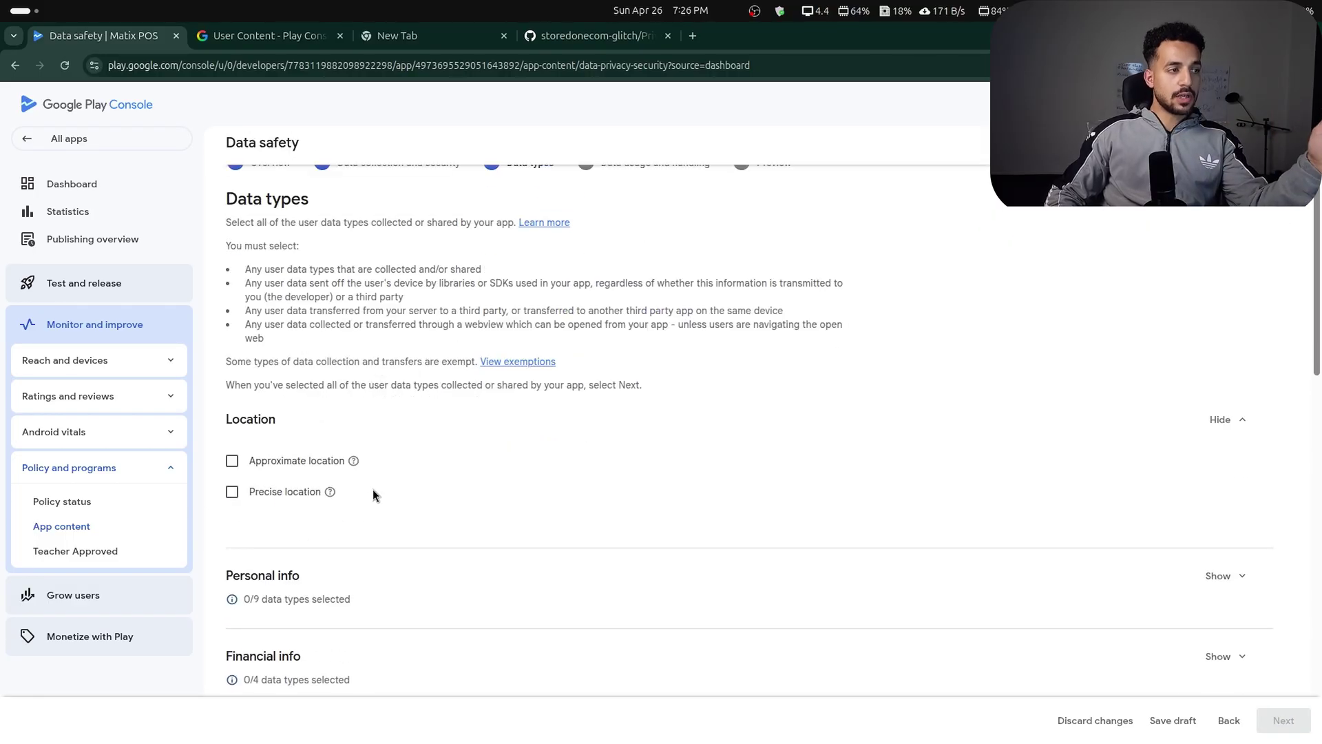
pyautogui.click(1228, 419)
pyautogui.scroll(-3, 625, 457)
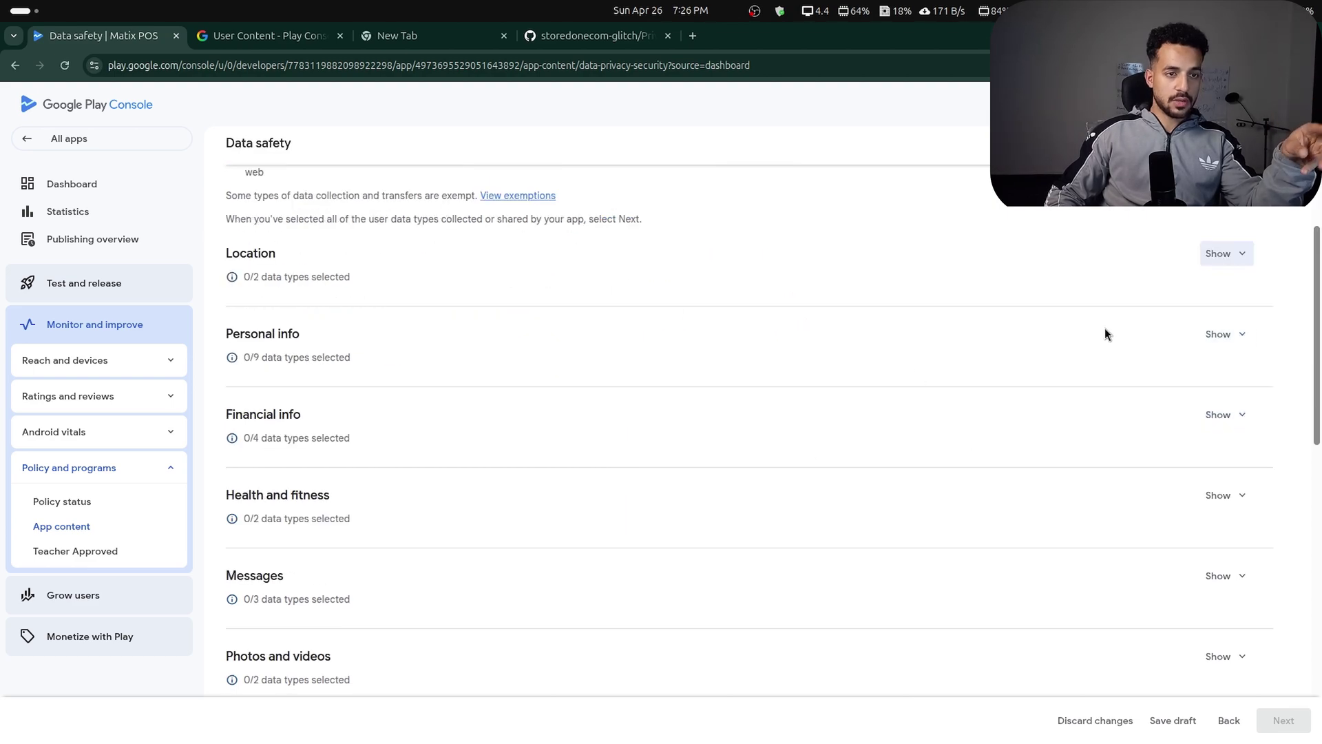
pyautogui.click(1220, 337)
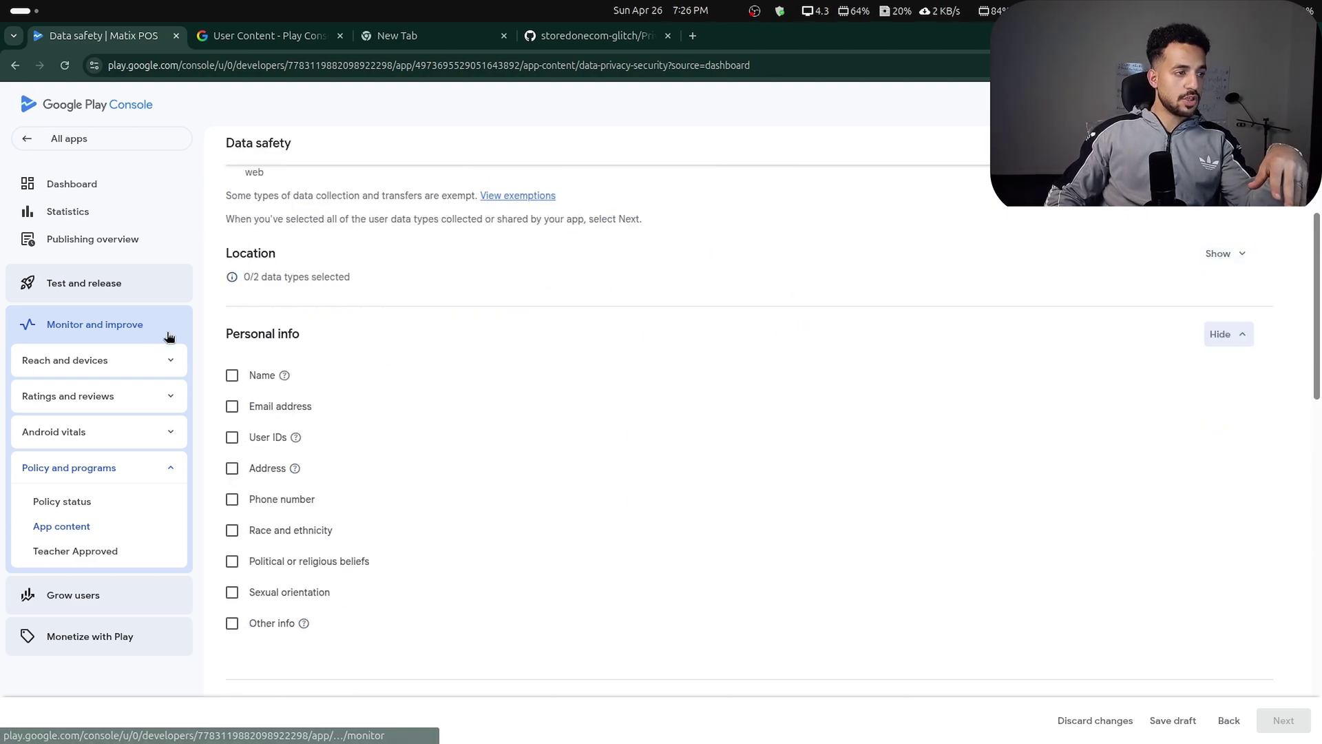
pyautogui.click(232, 437)
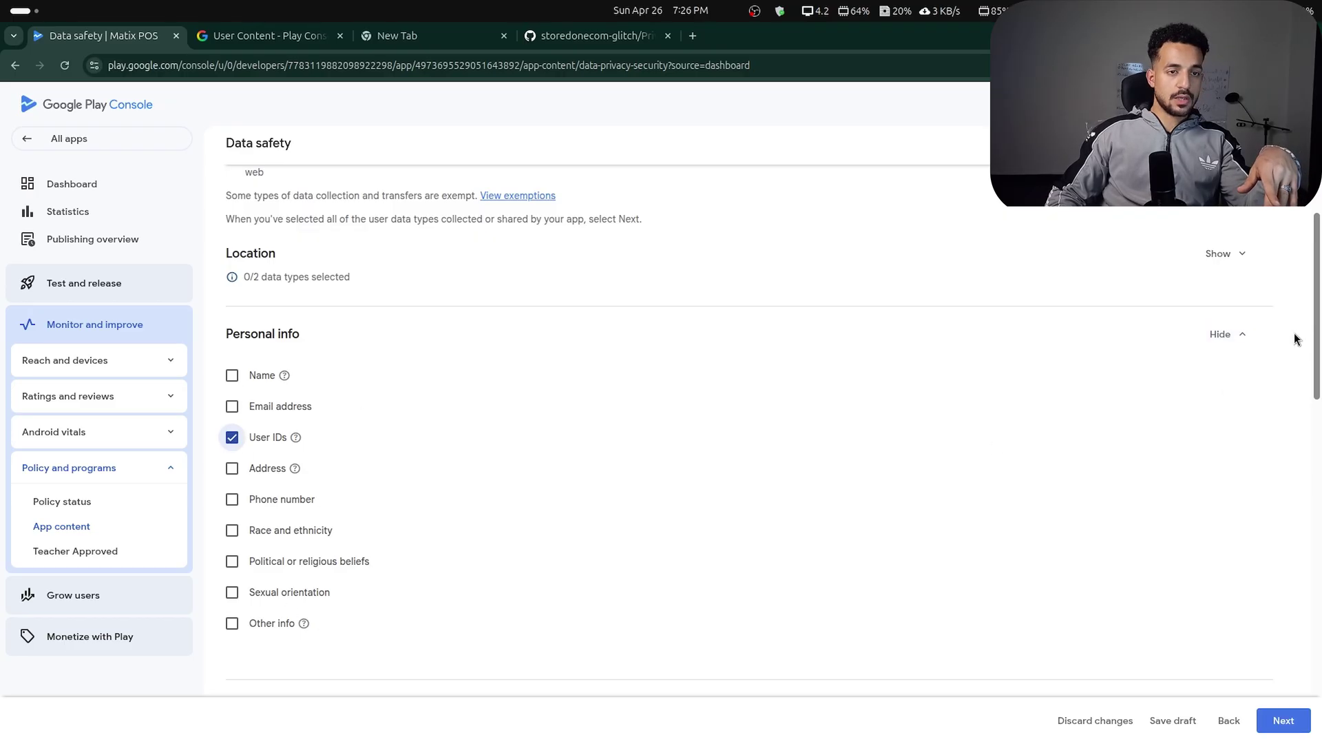
pyautogui.click(1246, 347)
# Declare Files and docs as a data type the app collects or shares.
pyautogui.scroll(-1, 265, 403)
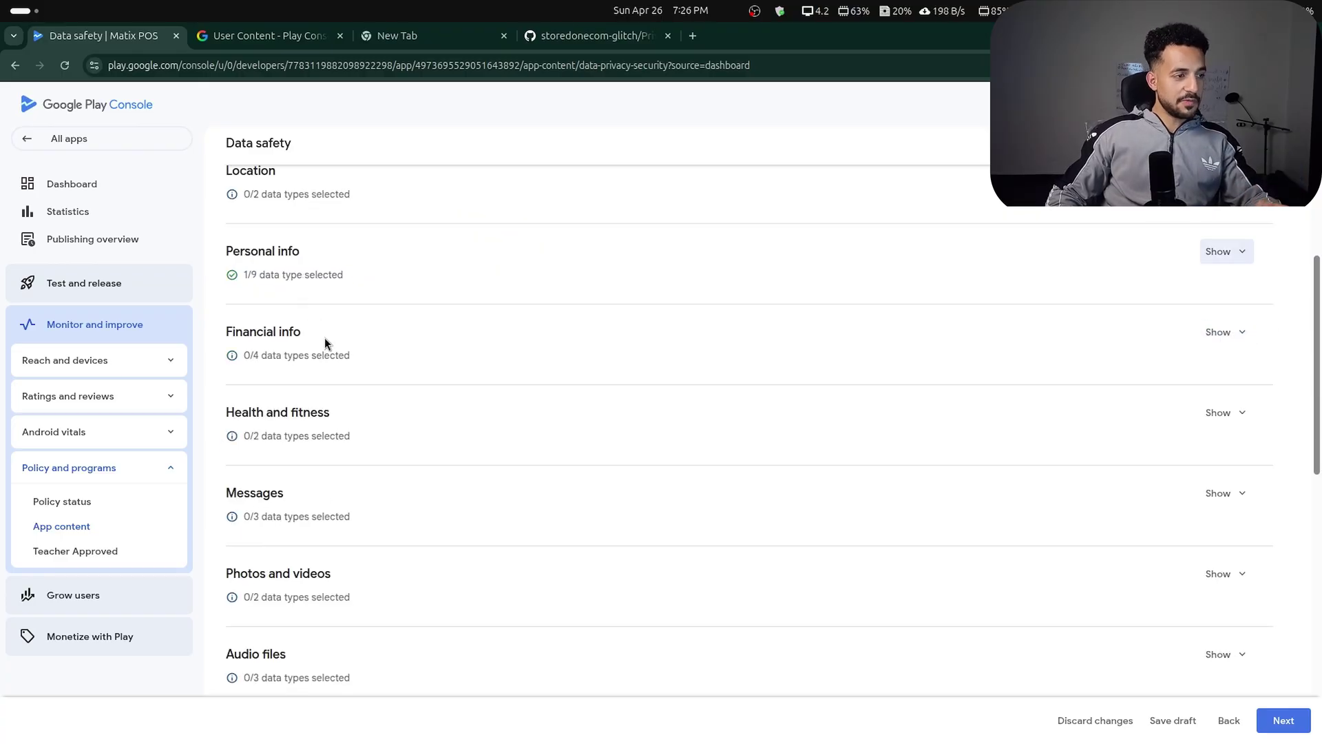
pyautogui.scroll(-2, 427, 475)
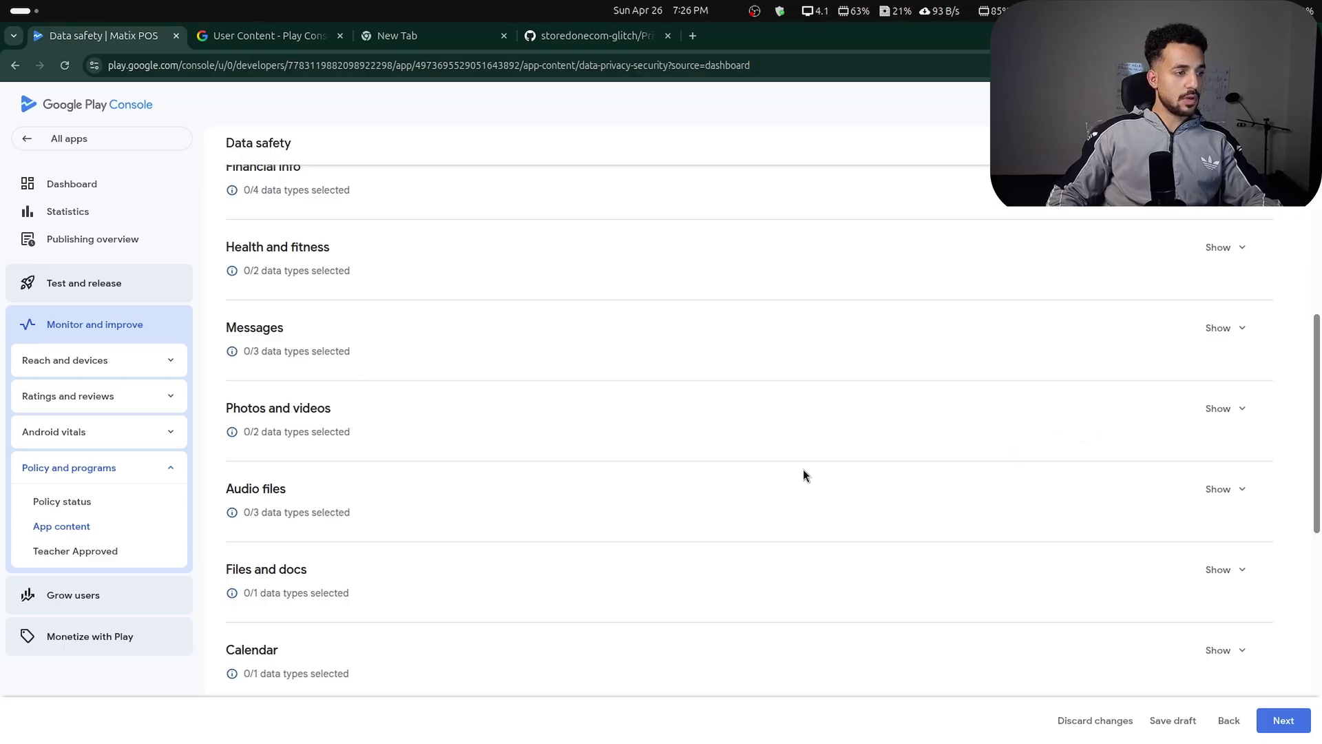
pyautogui.scroll(-2, 607, 503)
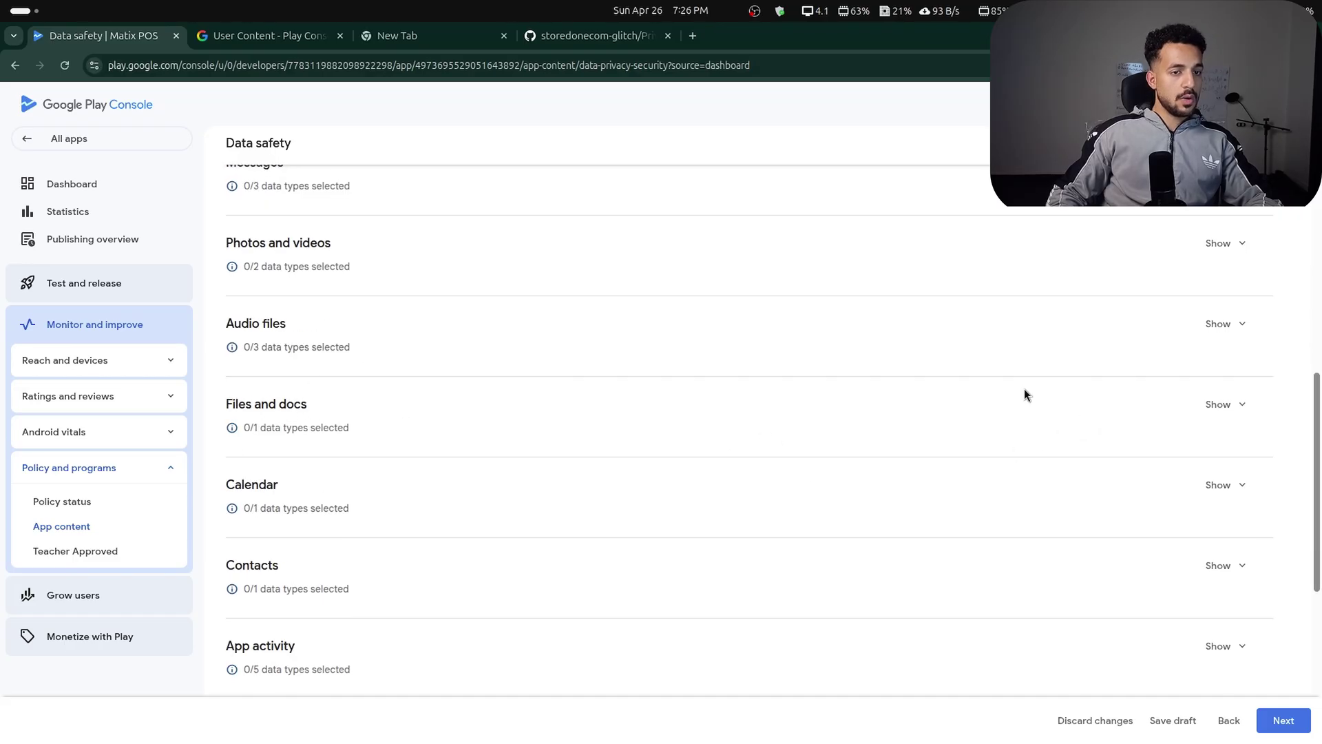
pyautogui.click(1230, 407)
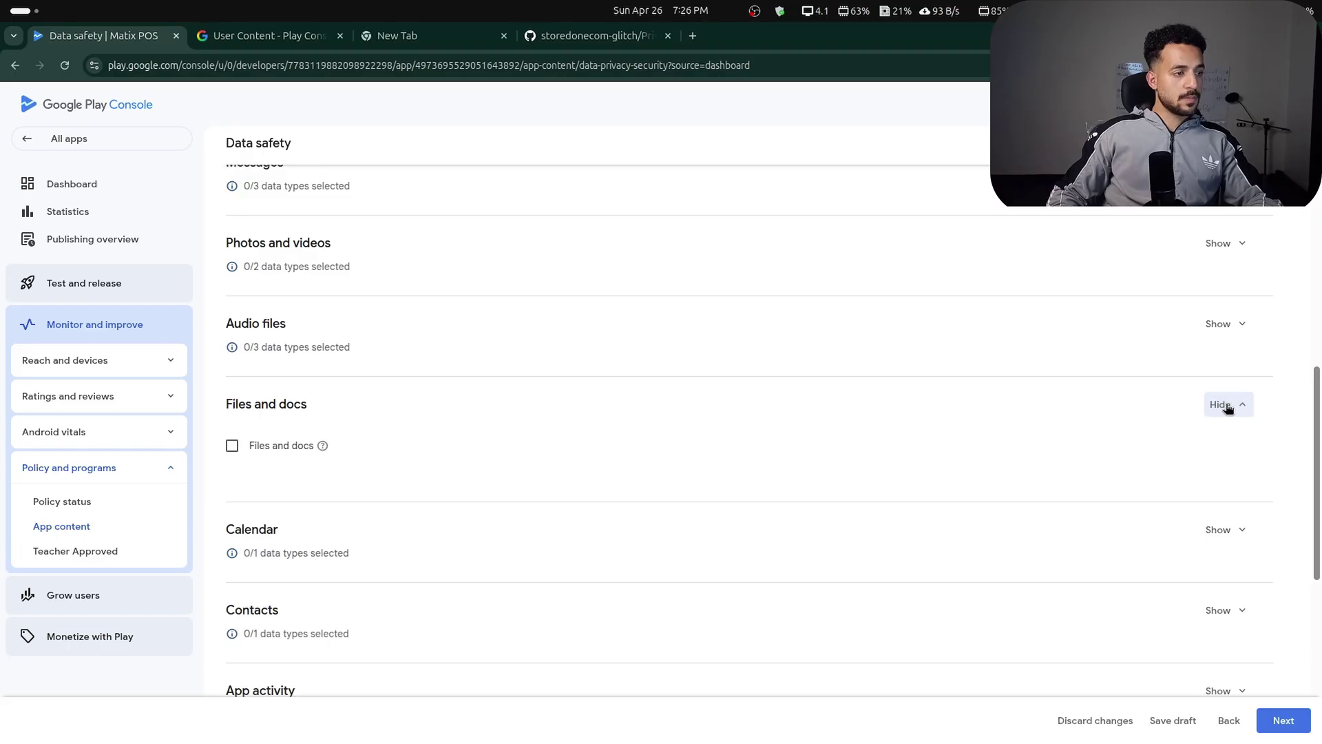
pyautogui.click(232, 447)
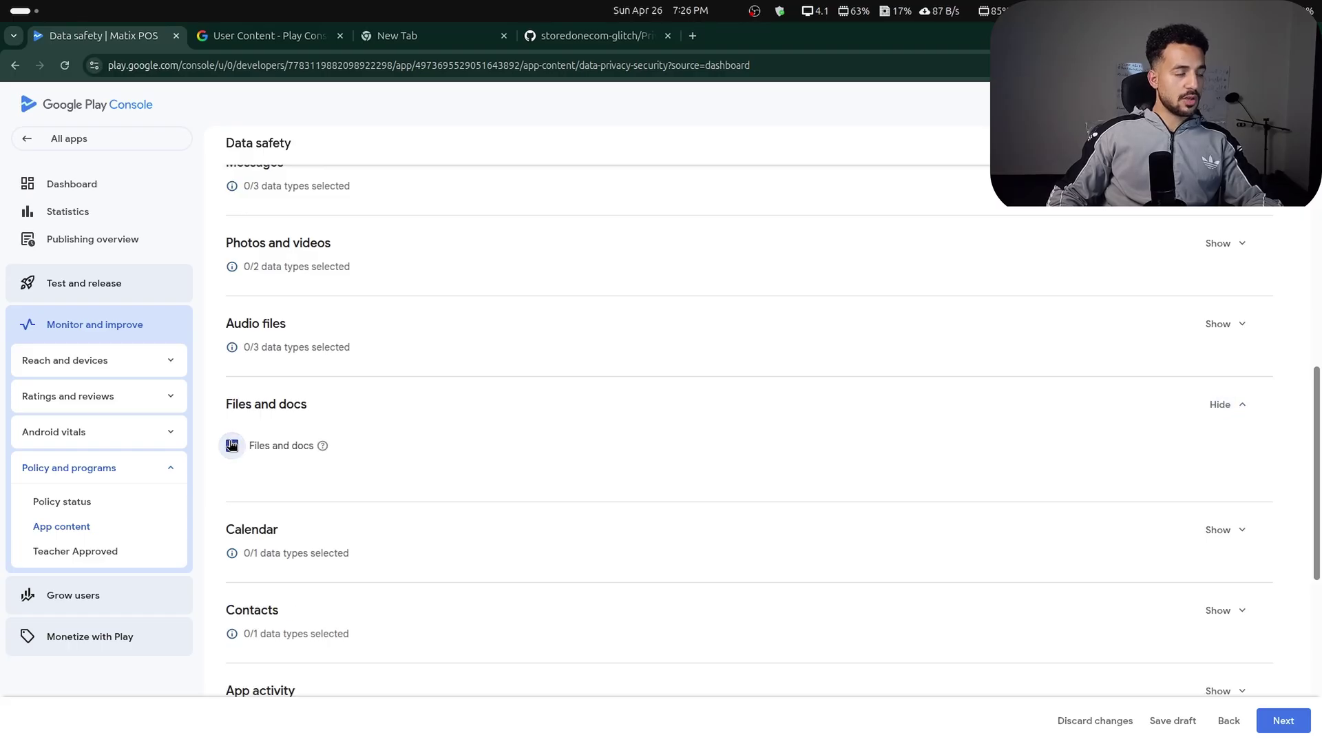
pyautogui.click(232, 446)
# Declare App interactions as a collected or shared data type under App activity.
pyautogui.scroll(-1, 730, 448)
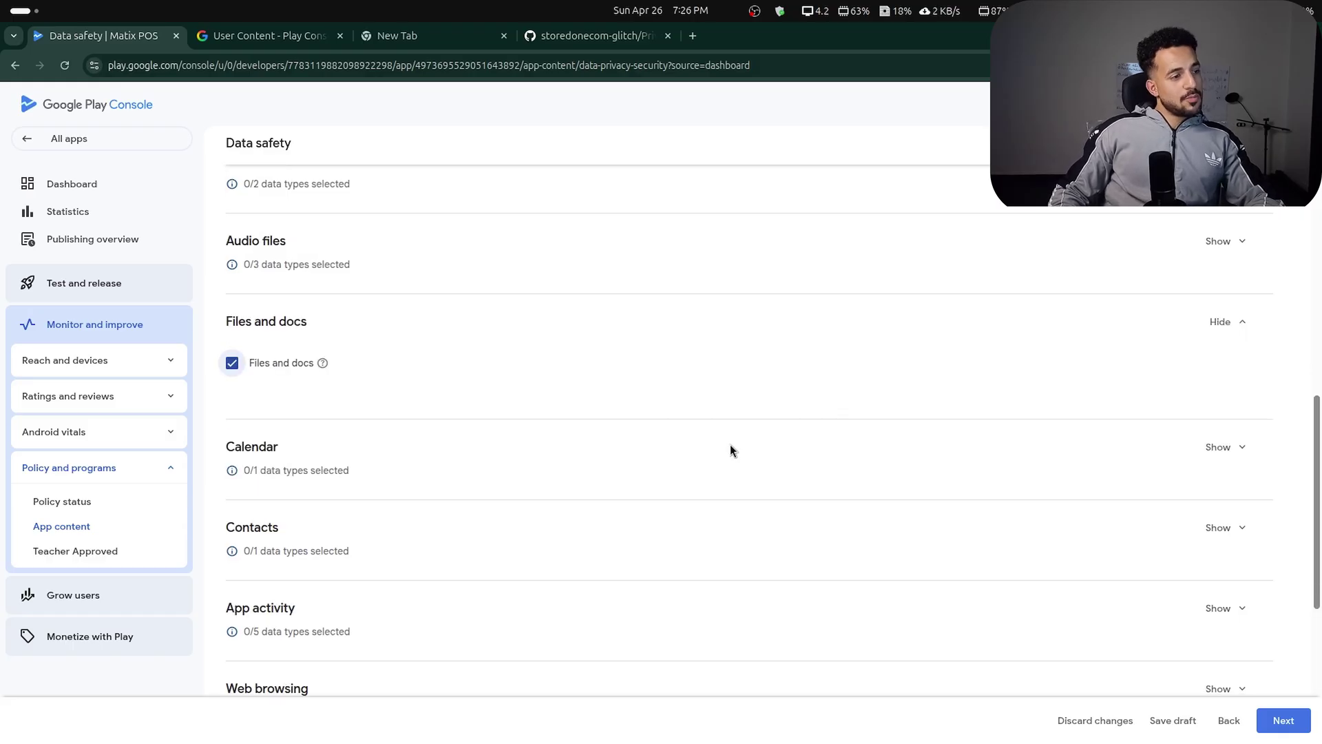
pyautogui.scroll(-2, 411, 465)
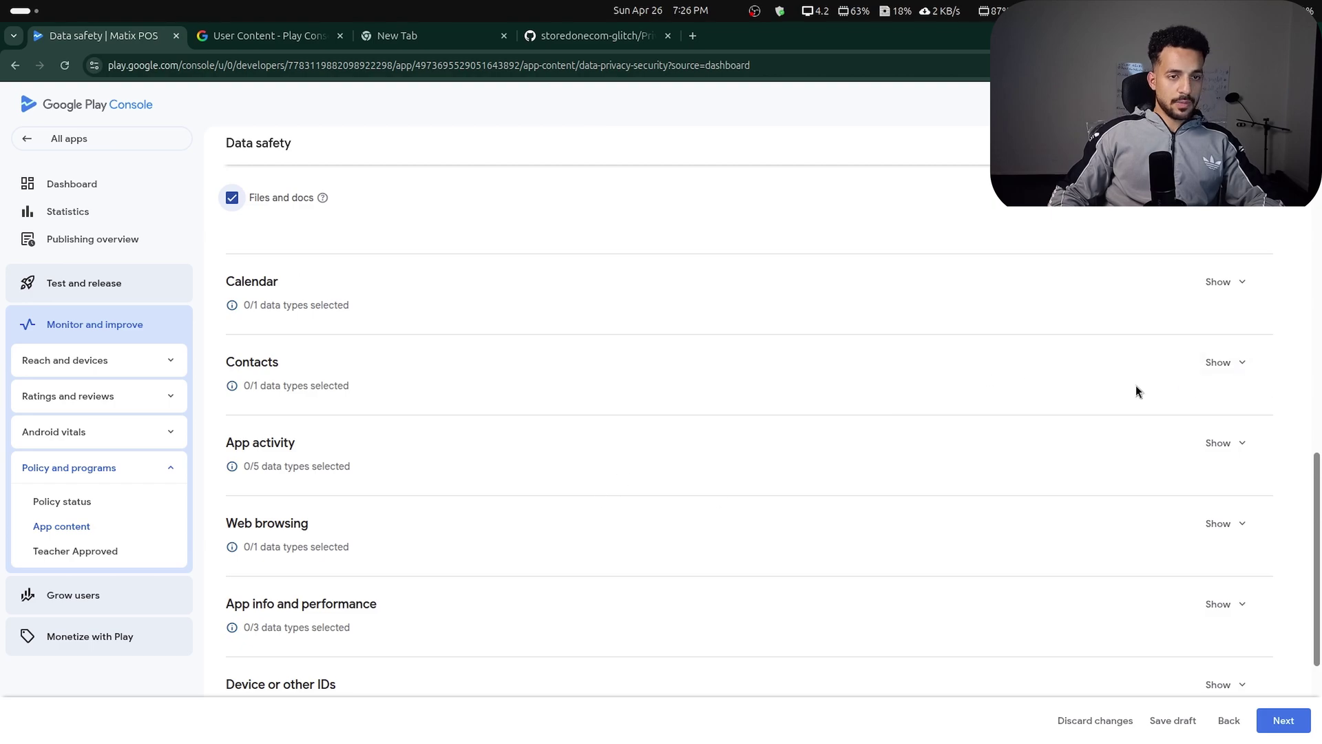
pyautogui.click(1206, 442)
pyautogui.click(234, 441)
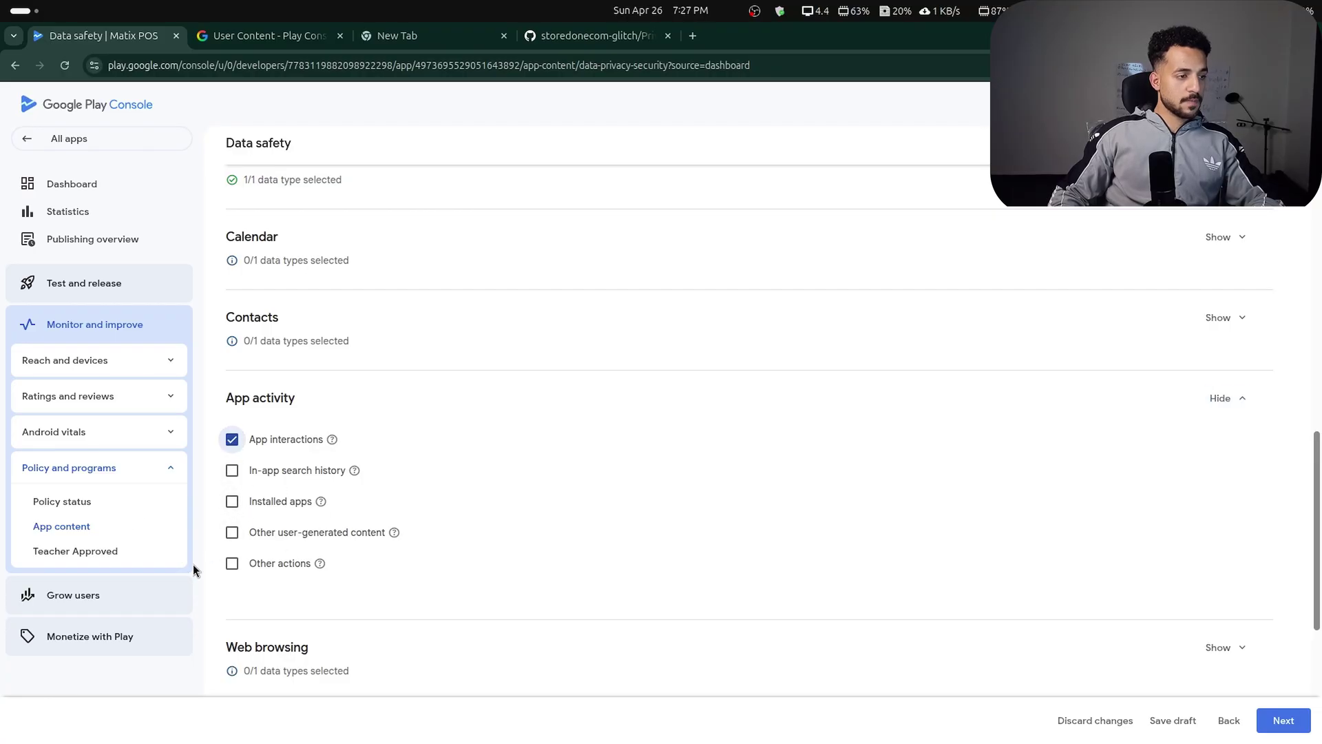
# Declare Other actions under App activity, and Crash logs, Diagnostics and Other app performance data under App info and performance.
pyautogui.click(233, 565)
pyautogui.click(1221, 398)
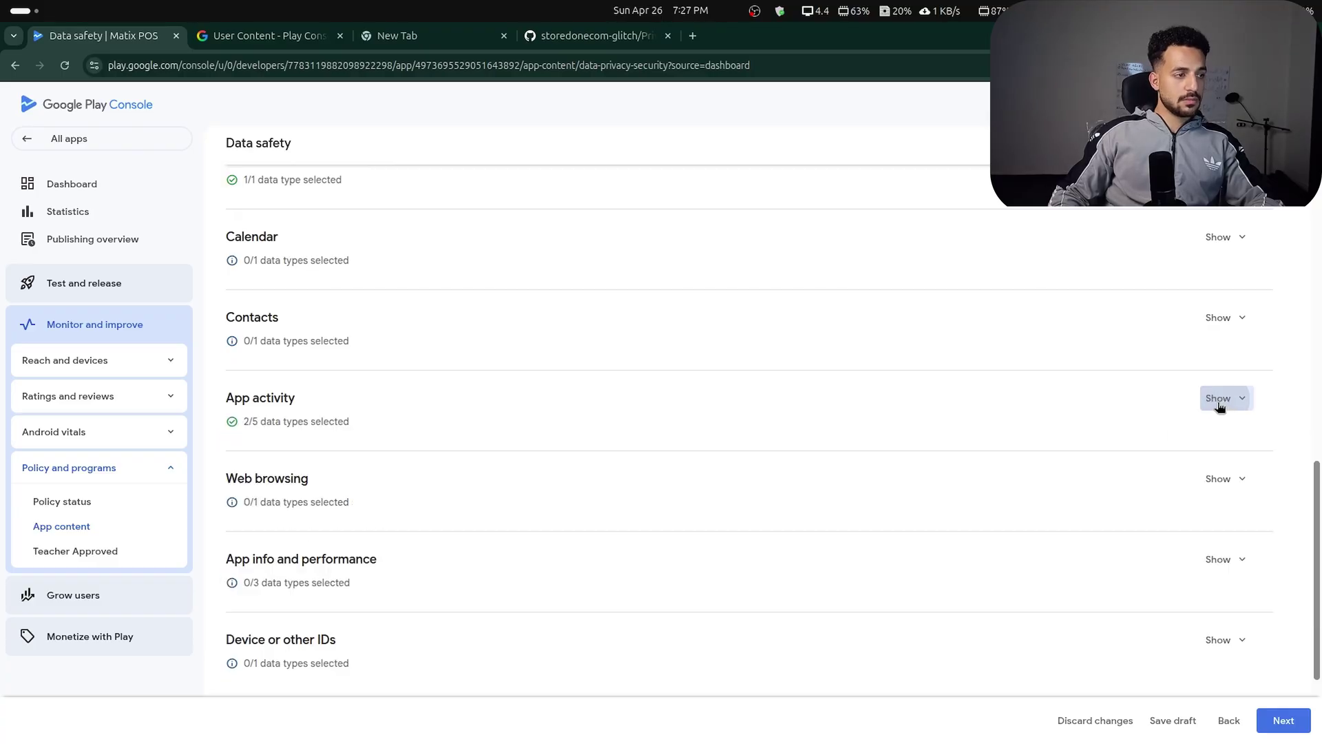
pyautogui.scroll(-1, 665, 421)
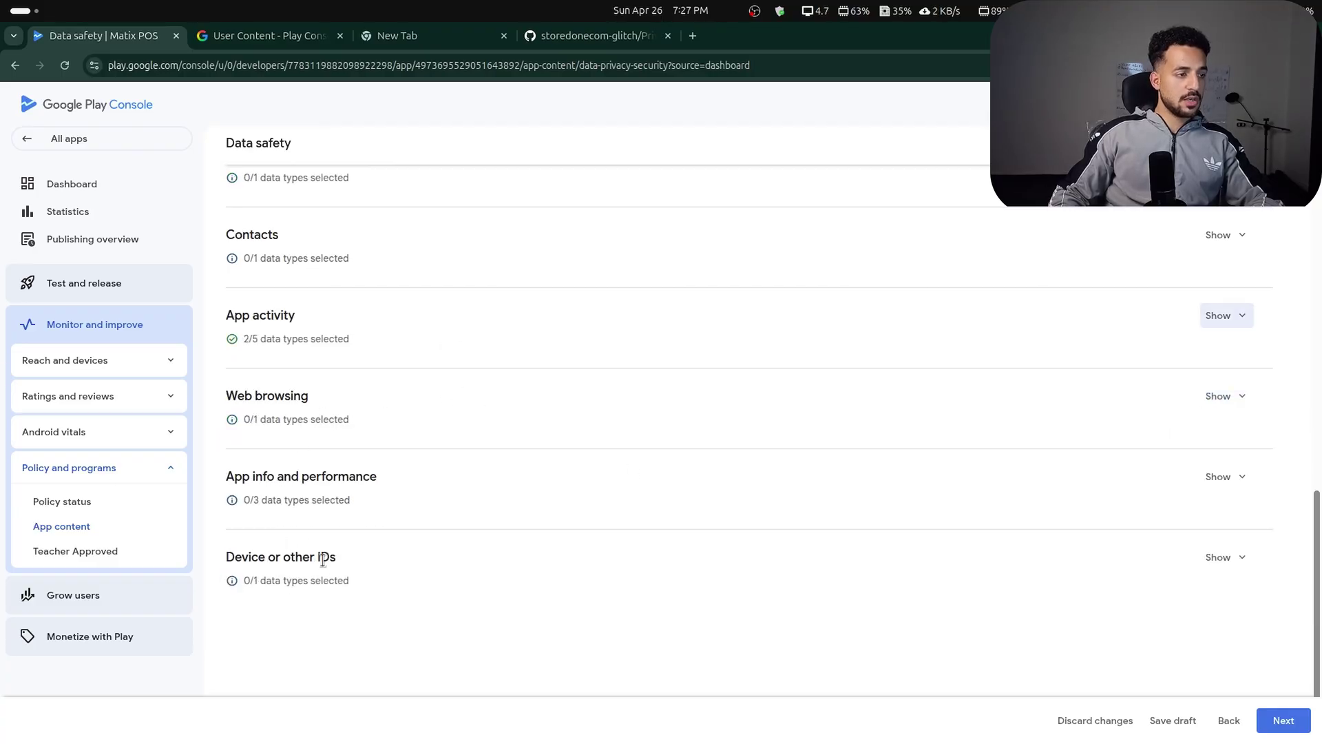
pyautogui.click(1209, 489)
pyautogui.scroll(-1, 413, 524)
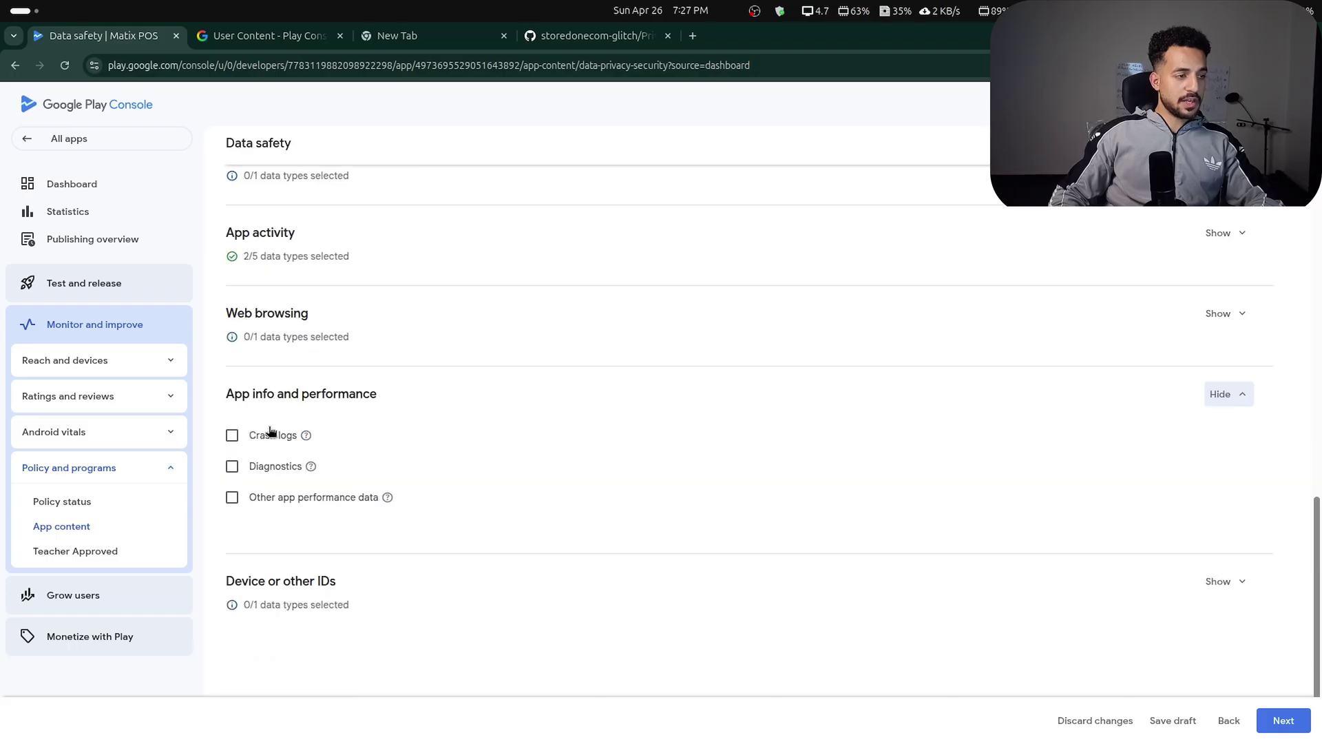
pyautogui.click(232, 435)
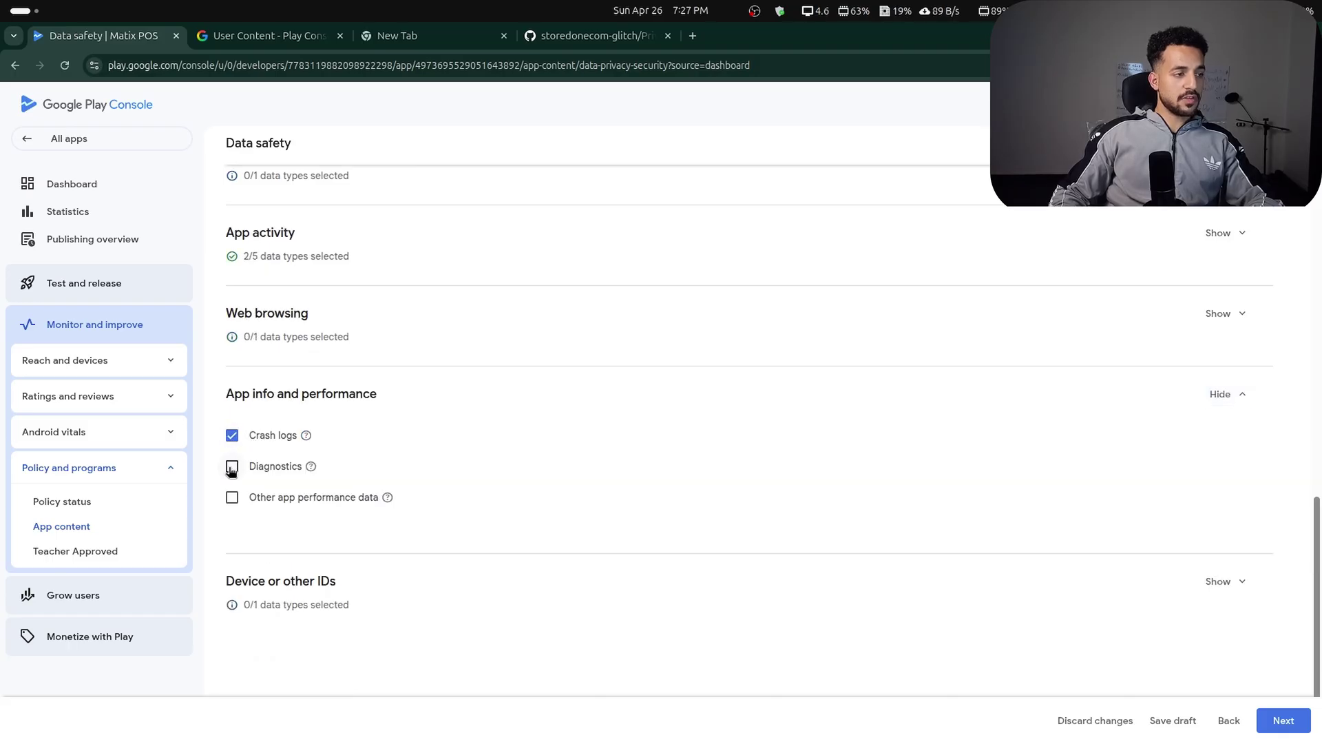
pyautogui.click(232, 467)
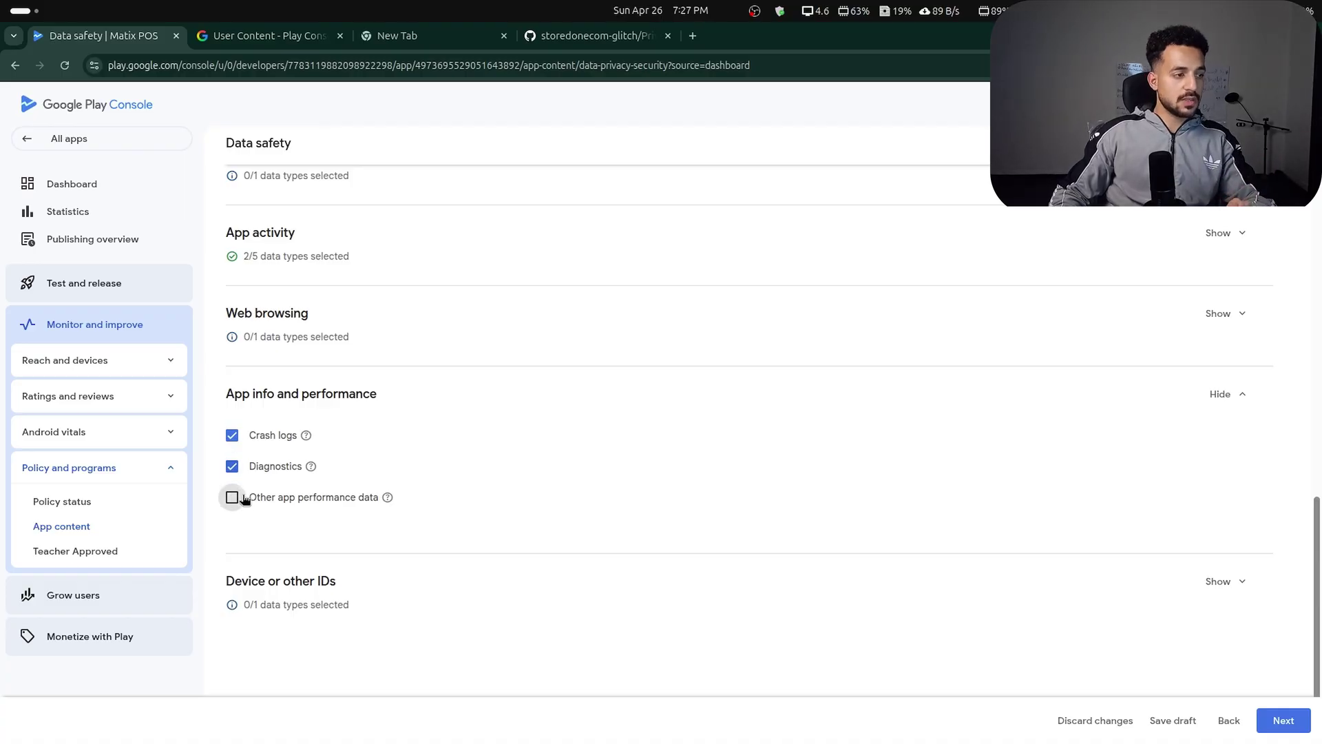
pyautogui.click(233, 497)
# Declare Device or other IDs as a collected or shared data type and continue to the usage and handling questions.
pyautogui.scroll(-1, 452, 468)
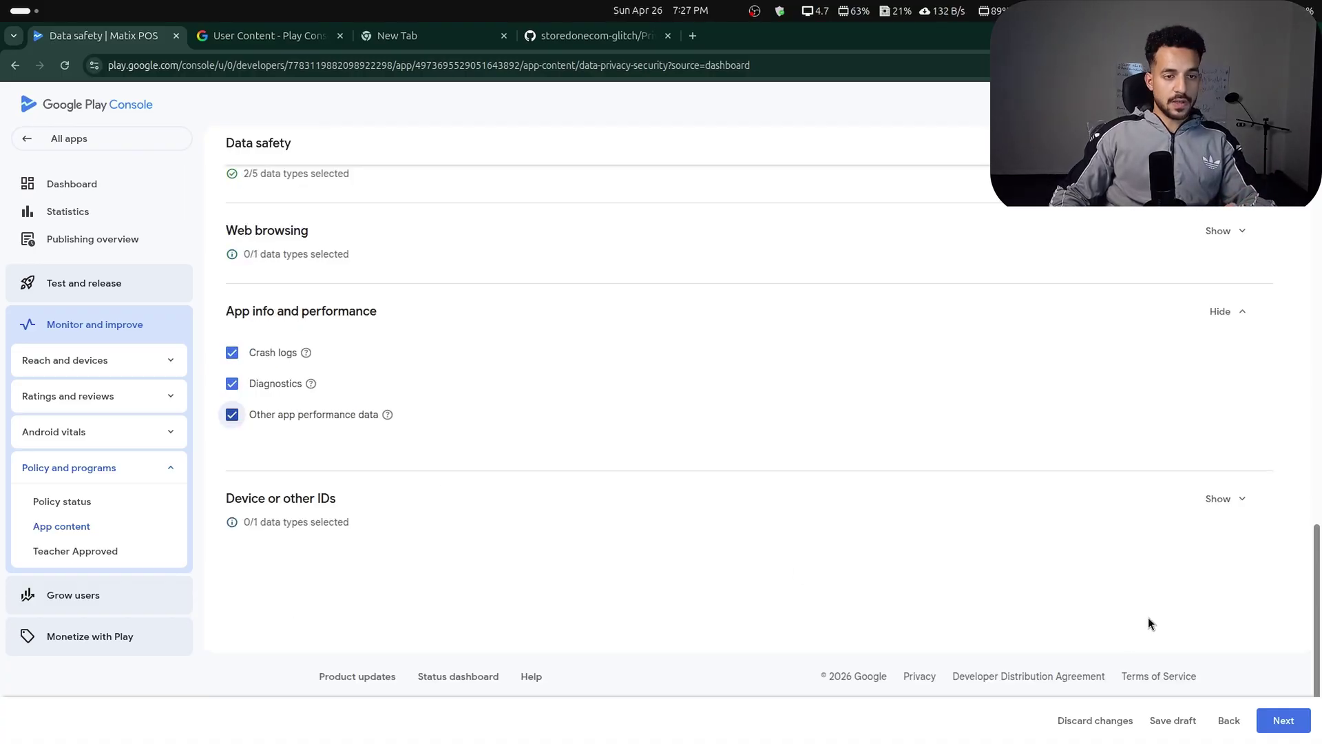
pyautogui.click(1263, 490)
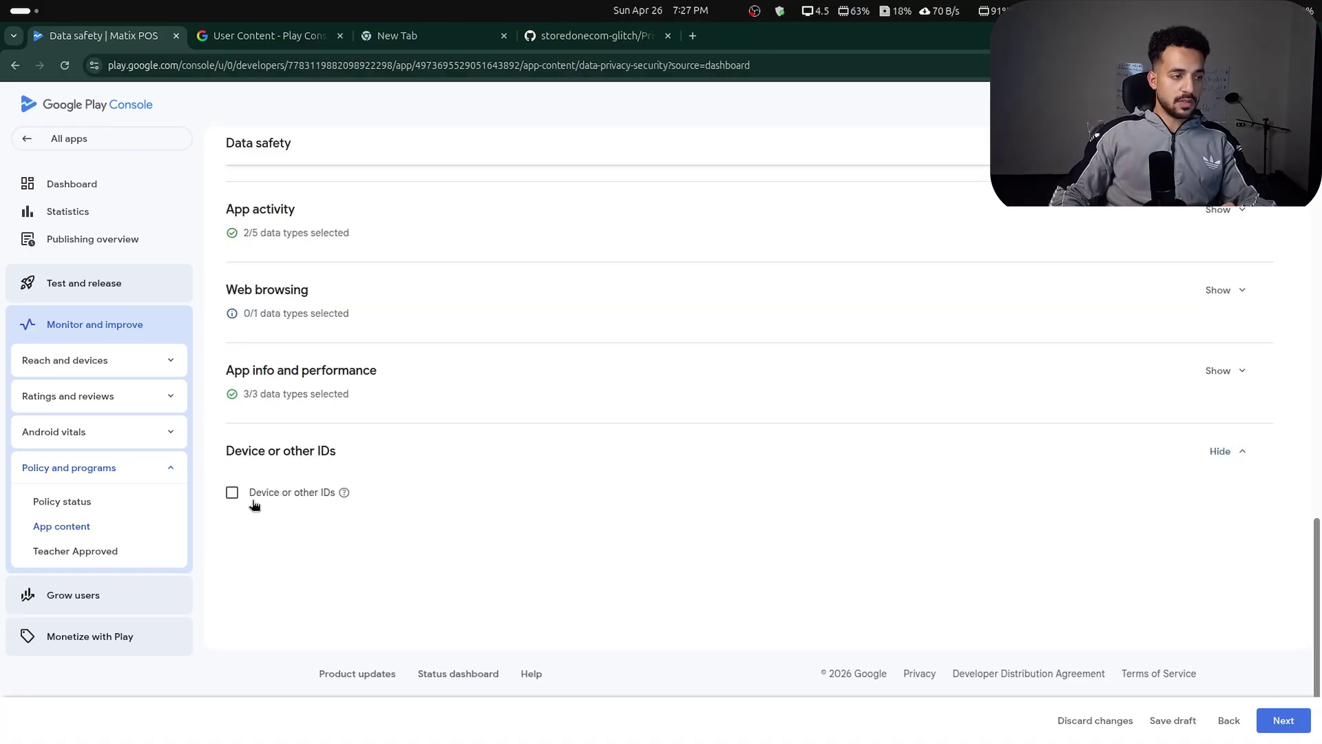
pyautogui.click(1275, 716)
# Start the Crash logs questionnaire under App info and performance and mark the data as both Collected and Shared.
pyautogui.scroll(-3, 363, 343)
pyautogui.scroll(1, 1249, 372)
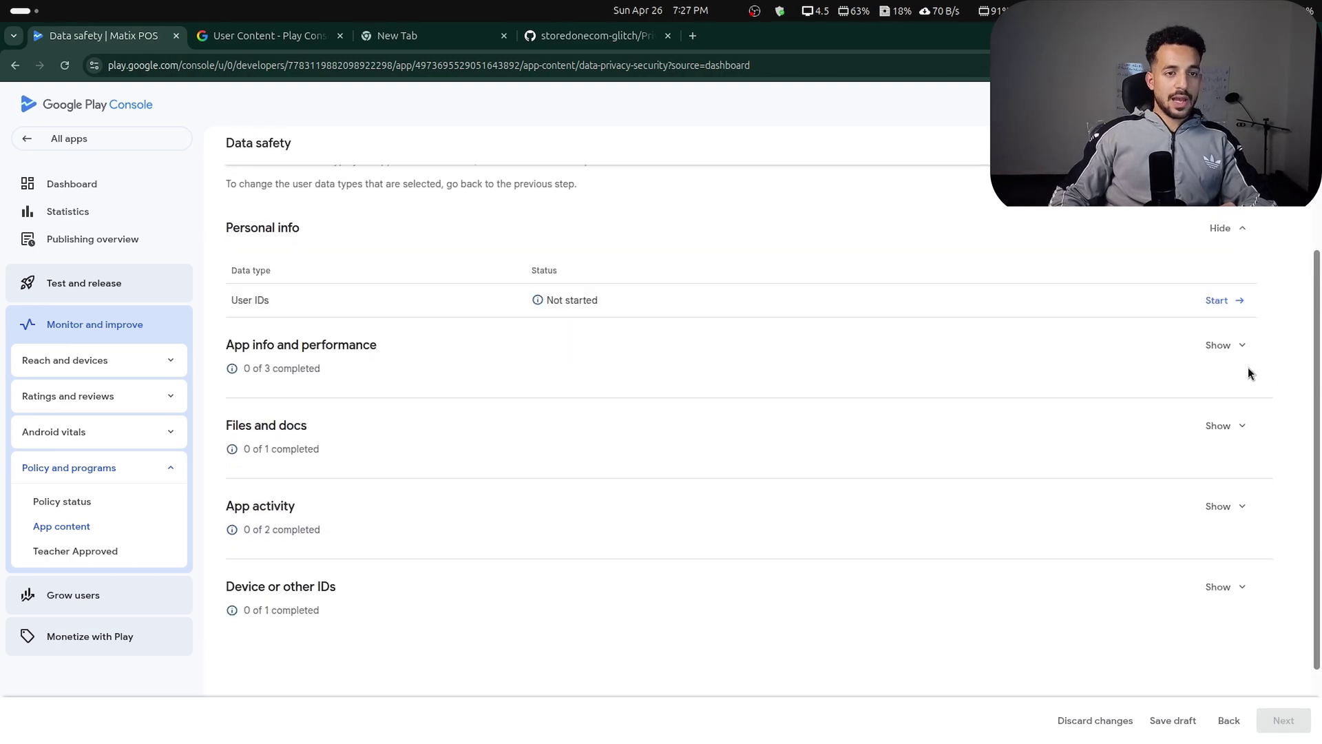
pyautogui.click(1218, 346)
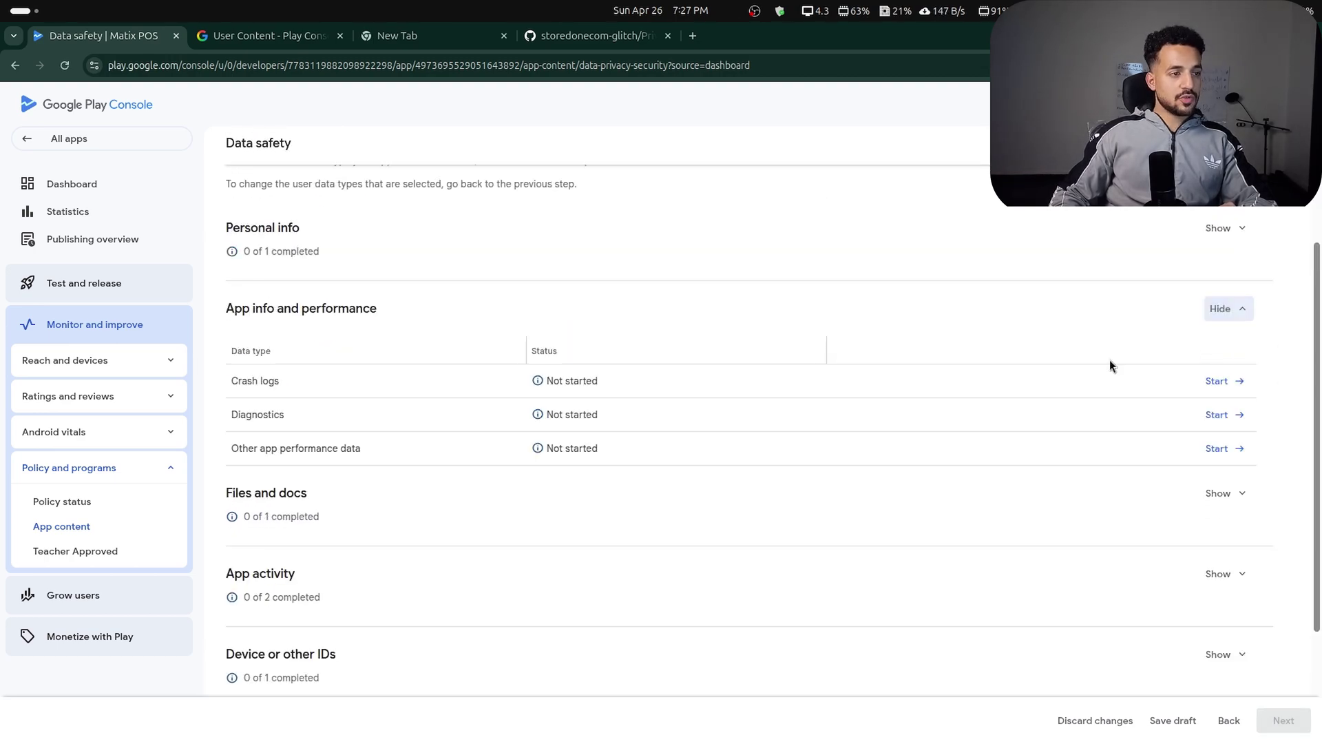
pyautogui.click(1217, 382)
pyautogui.click(312, 273)
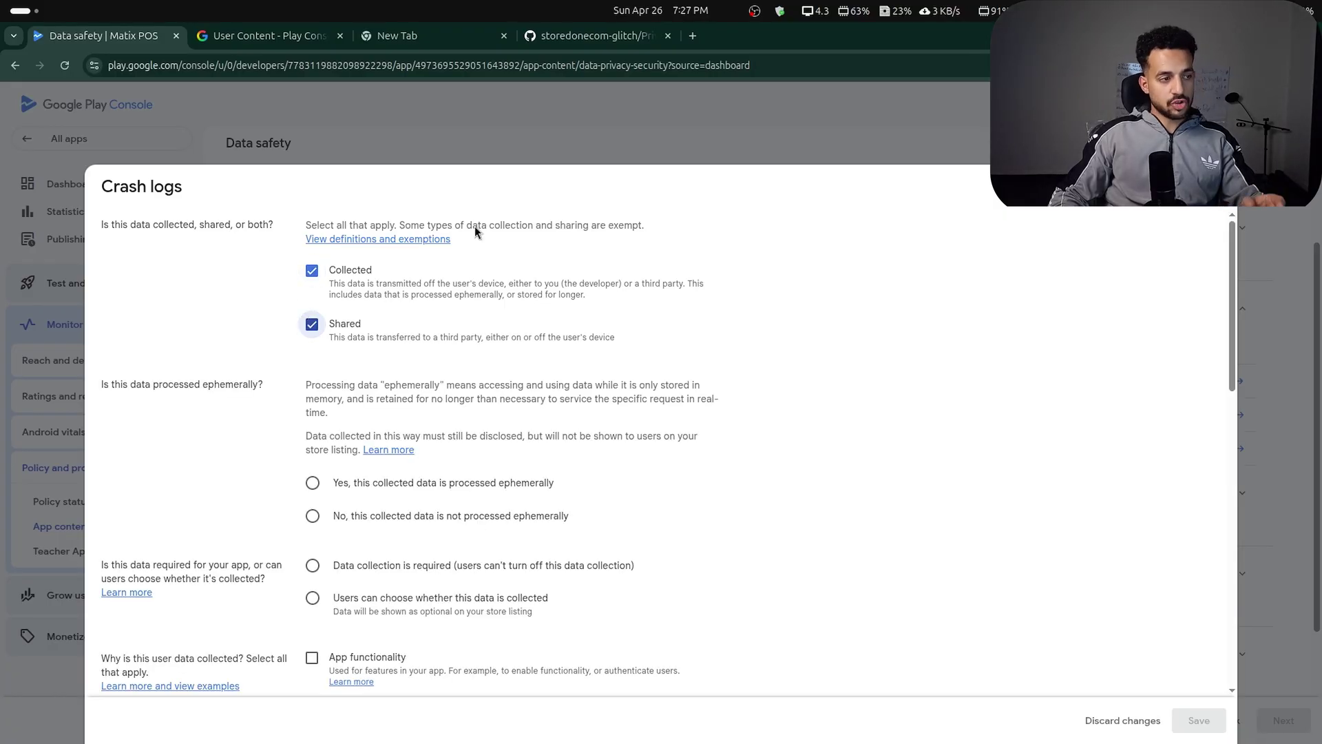
# State that crash log data is not processed ephemerally and that its collection is required.
pyautogui.scroll(-3, 475, 310)
pyautogui.click(313, 351)
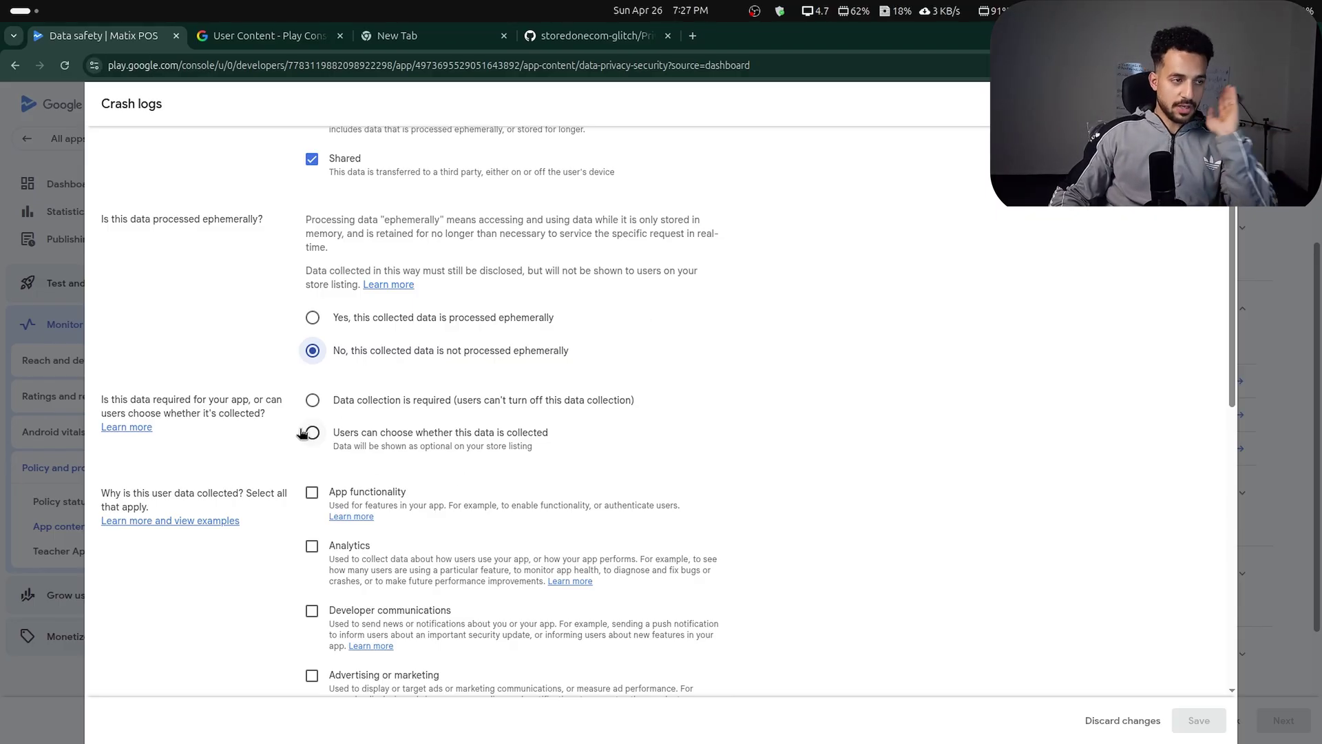
pyautogui.click(325, 405)
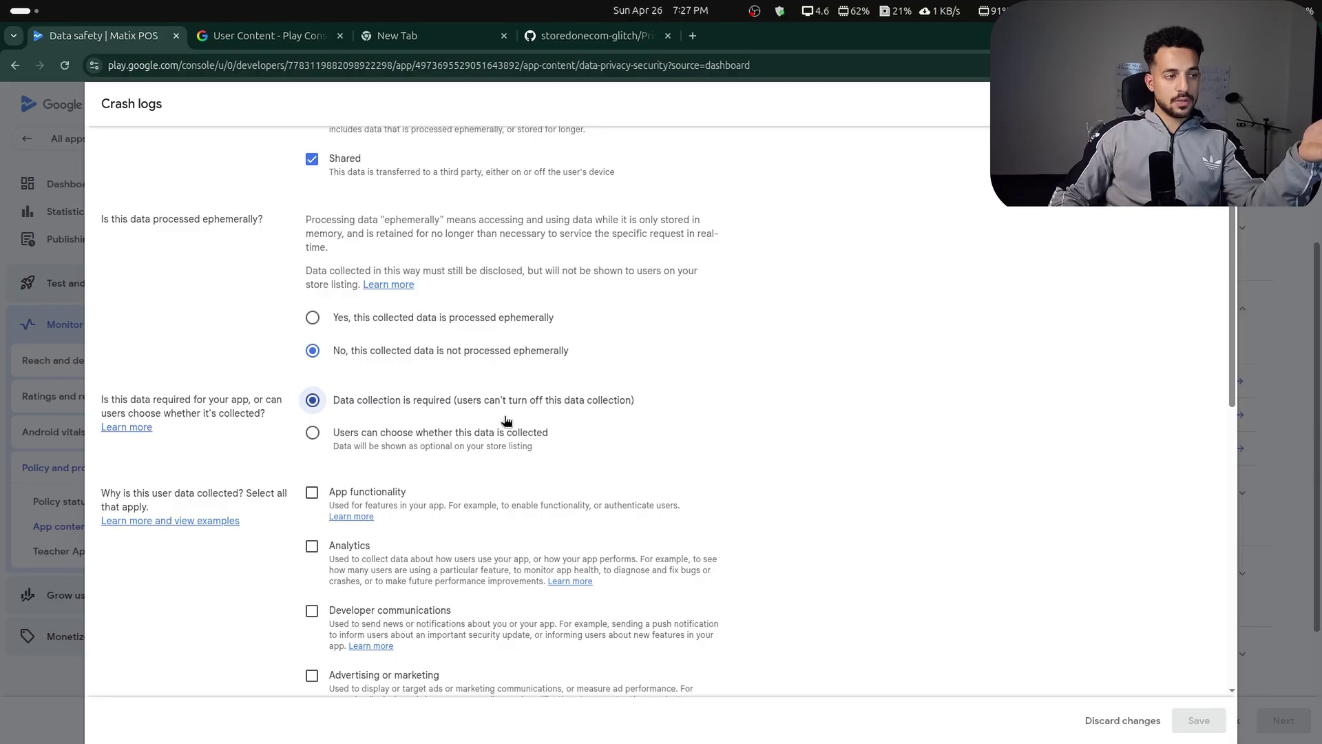
pyautogui.click(440, 433)
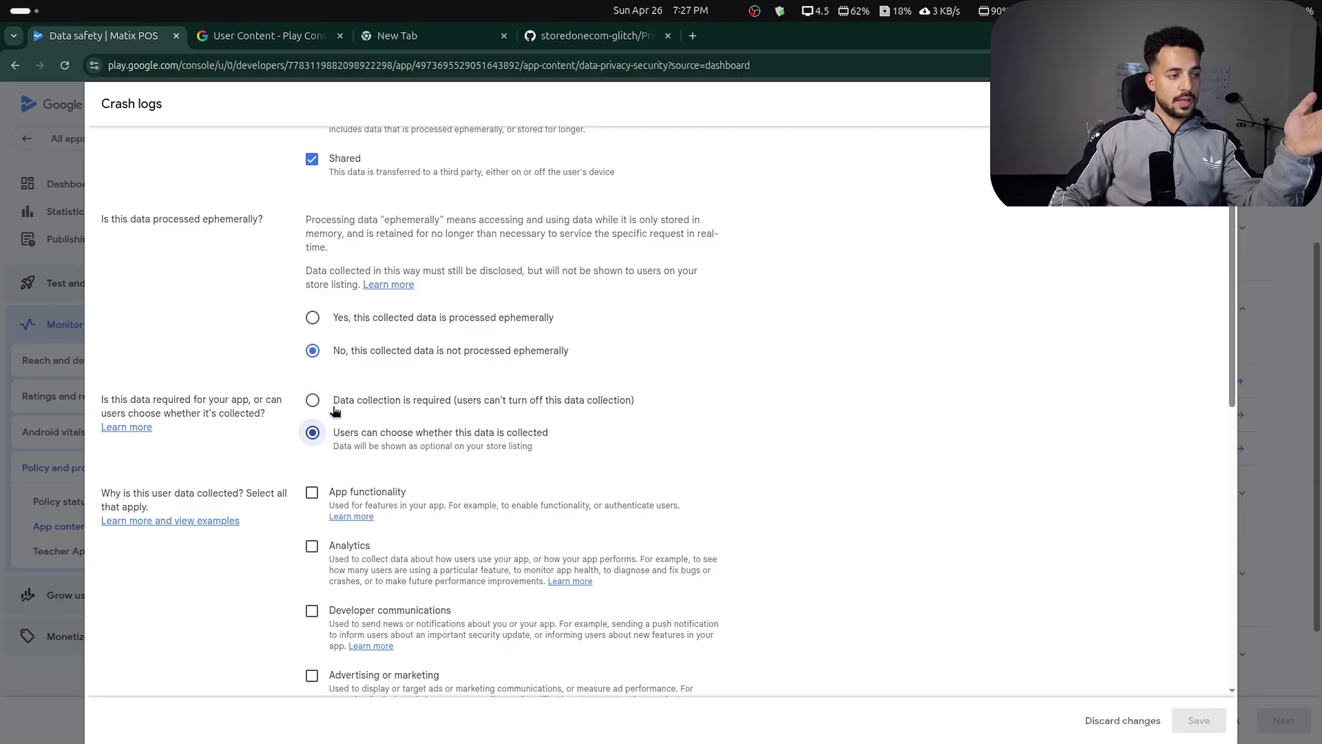
pyautogui.click(336, 410)
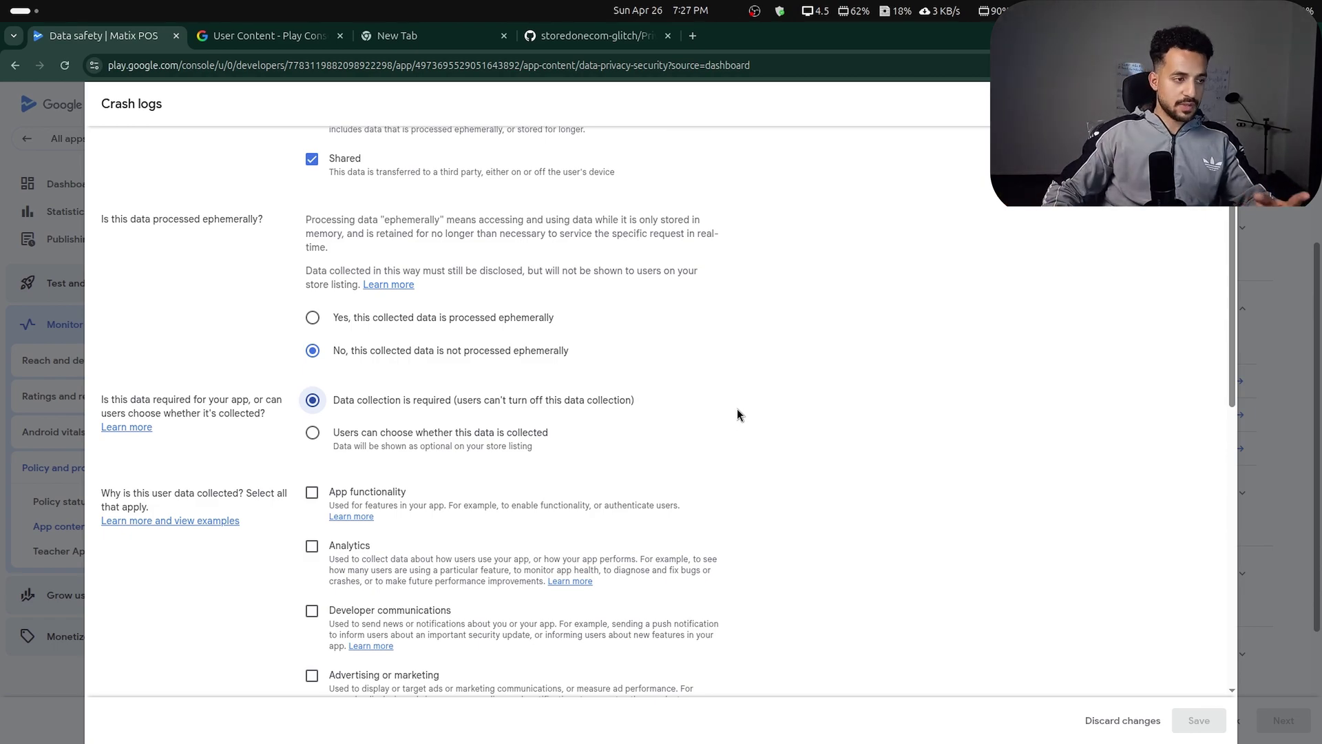
# Select App functionality, Analytics and Developer communications as the reasons crash logs are collected.
pyautogui.scroll(-2, 570, 470)
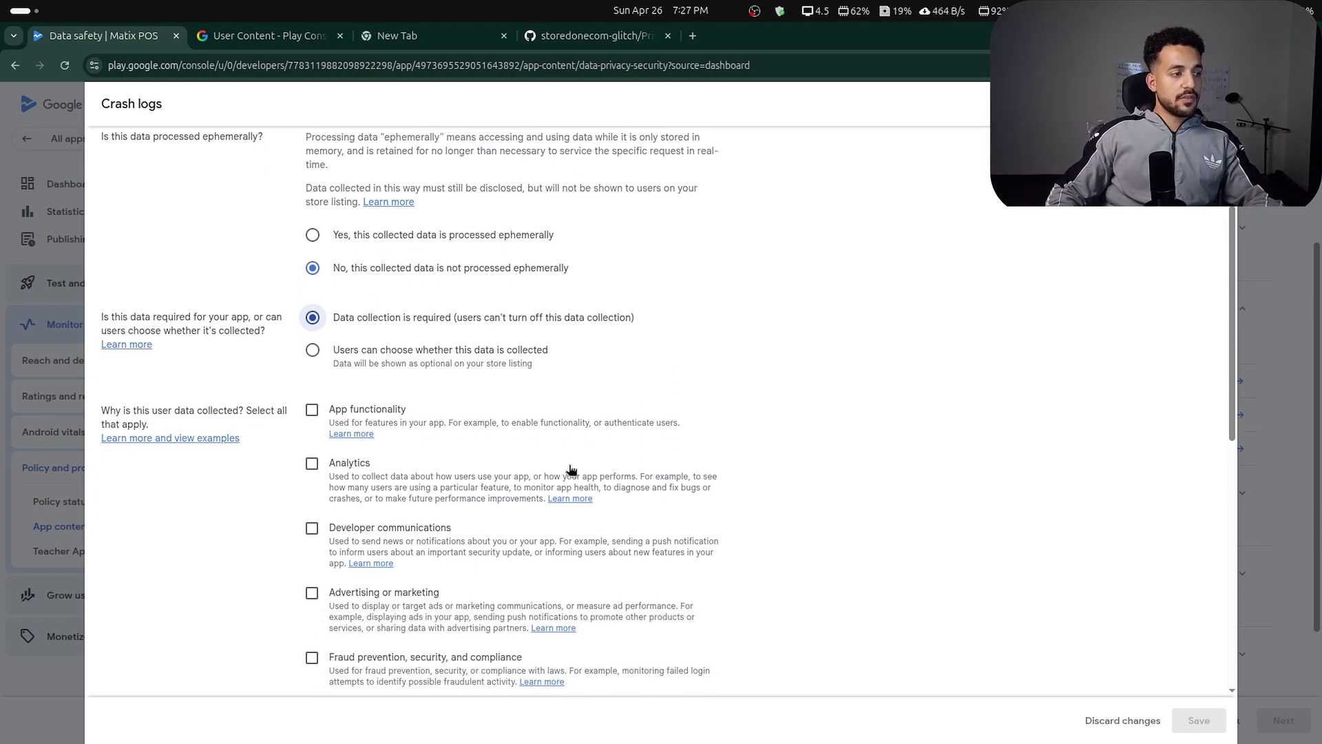
pyautogui.click(313, 409)
pyautogui.click(311, 464)
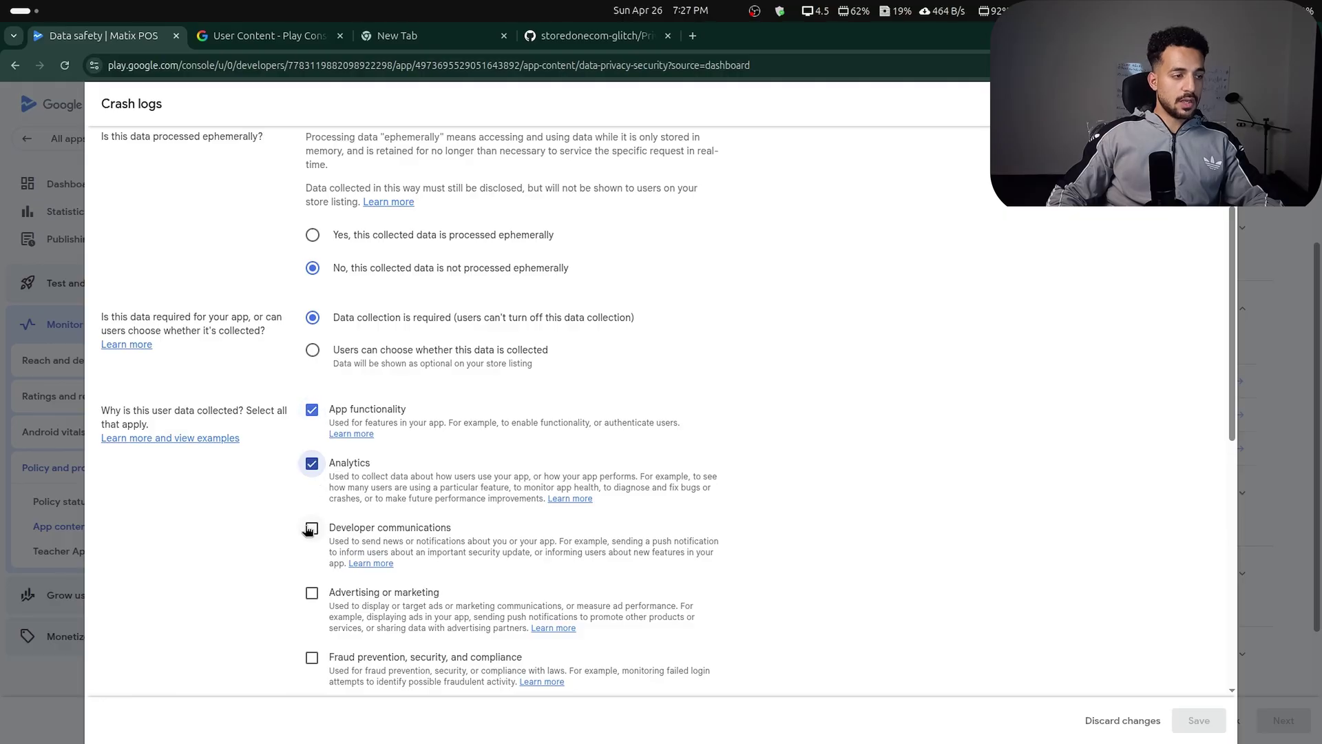
pyautogui.click(312, 528)
# Select App functionality, Analytics and Developer communications as the reasons crash logs are shared, and save the Crash logs answers.
pyautogui.scroll(-5, 427, 507)
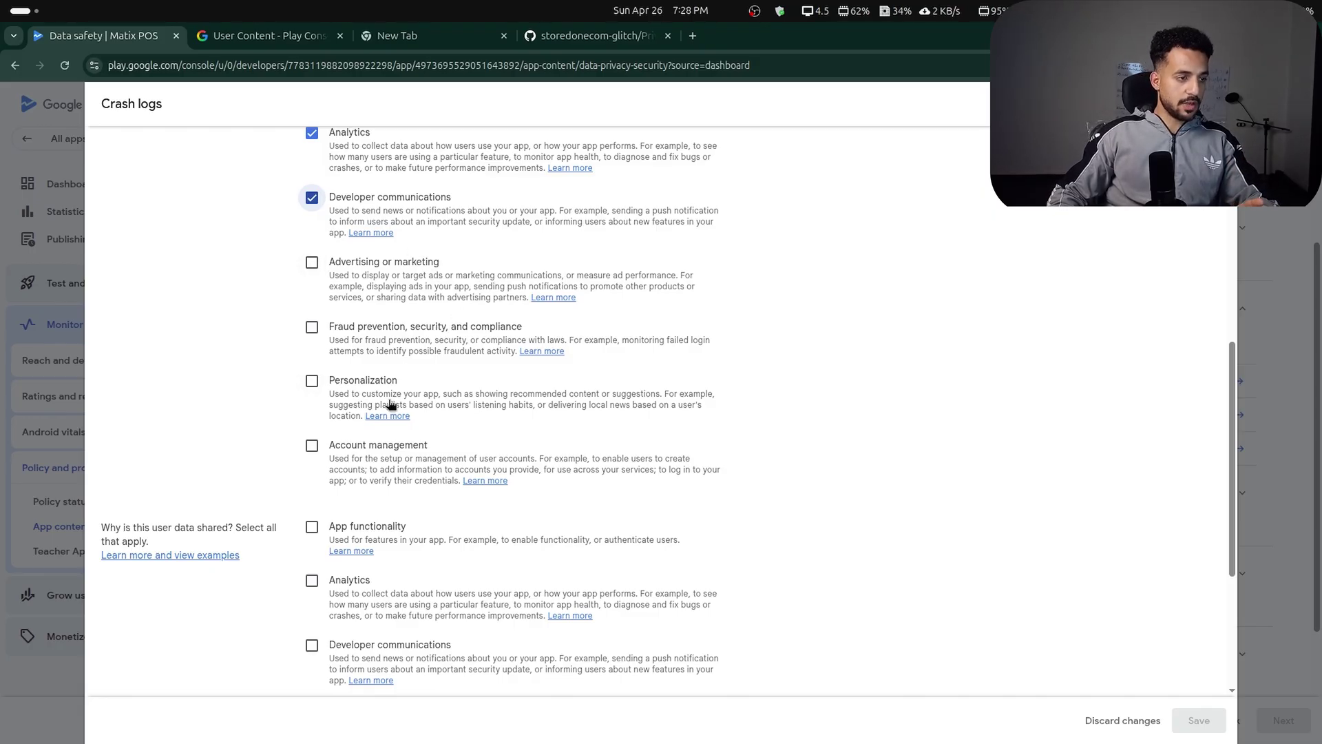
pyautogui.scroll(-3, 390, 405)
pyautogui.click(312, 279)
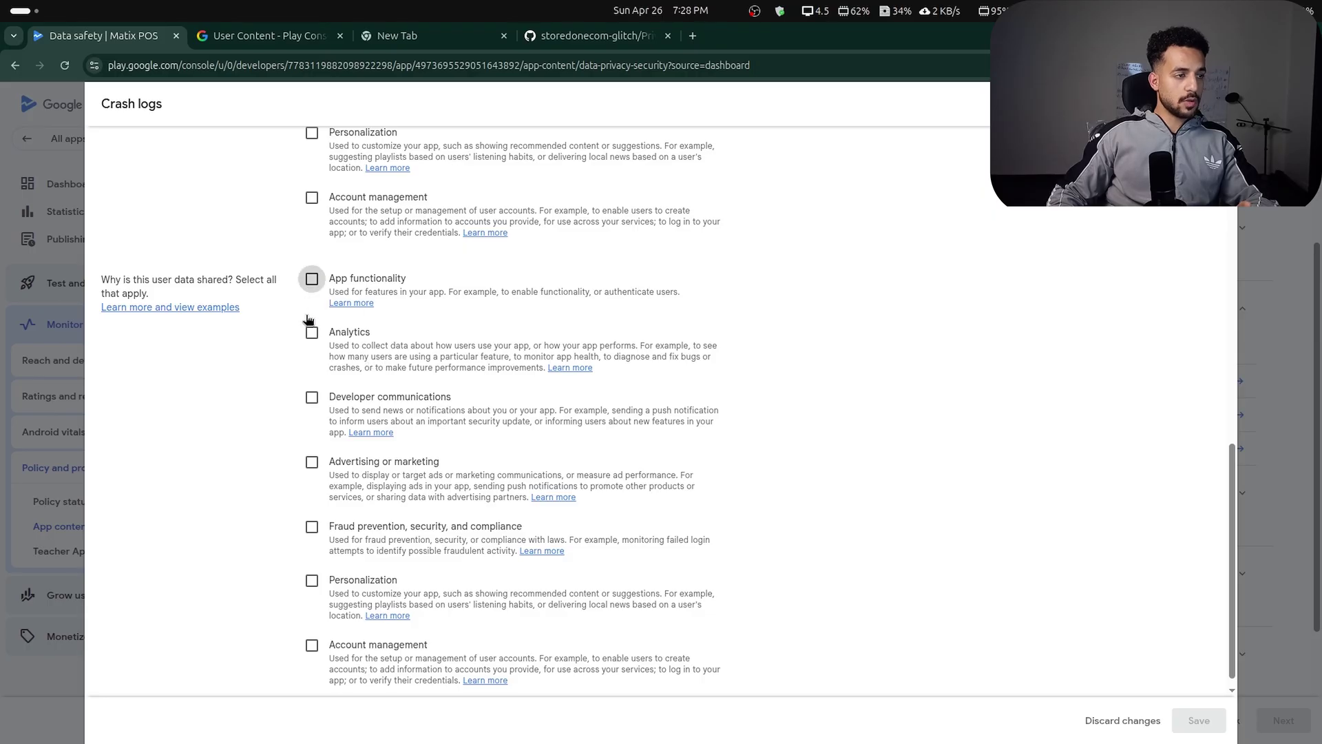
pyautogui.click(312, 333)
pyautogui.click(312, 397)
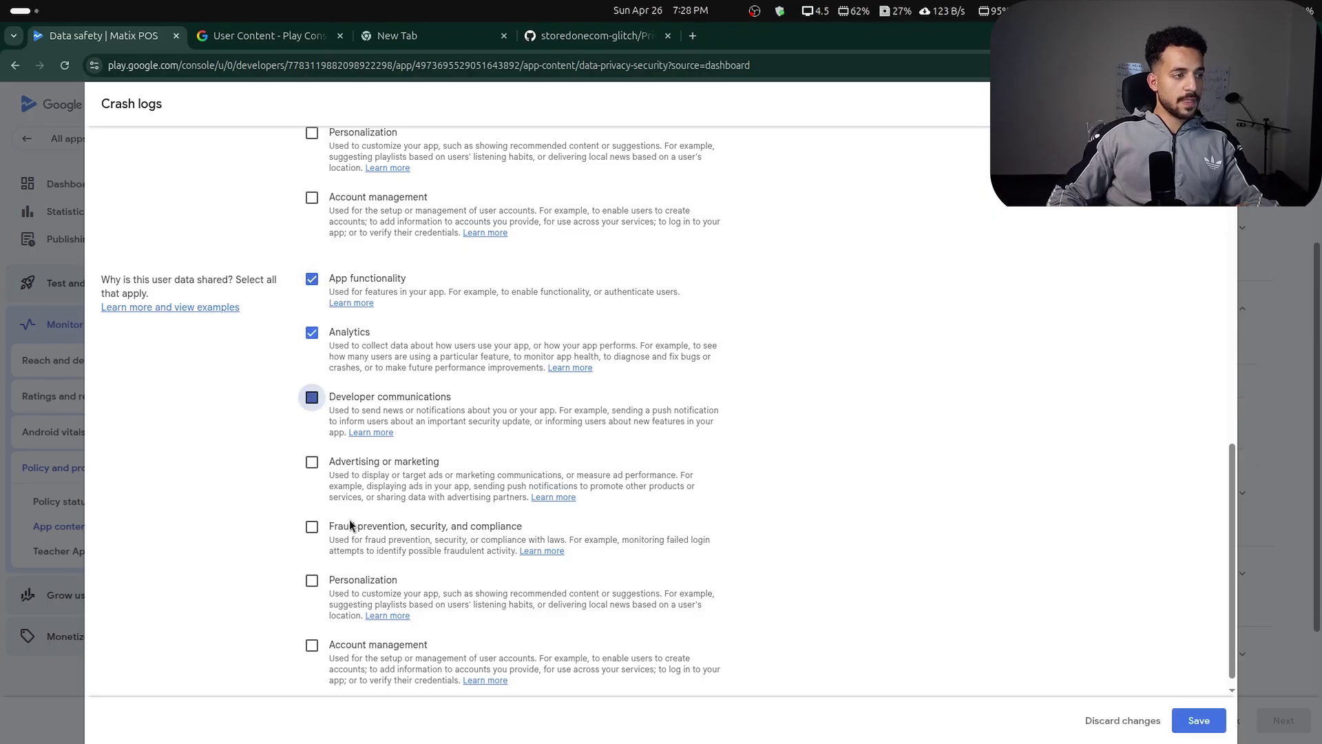
pyautogui.scroll(15, 304, 482)
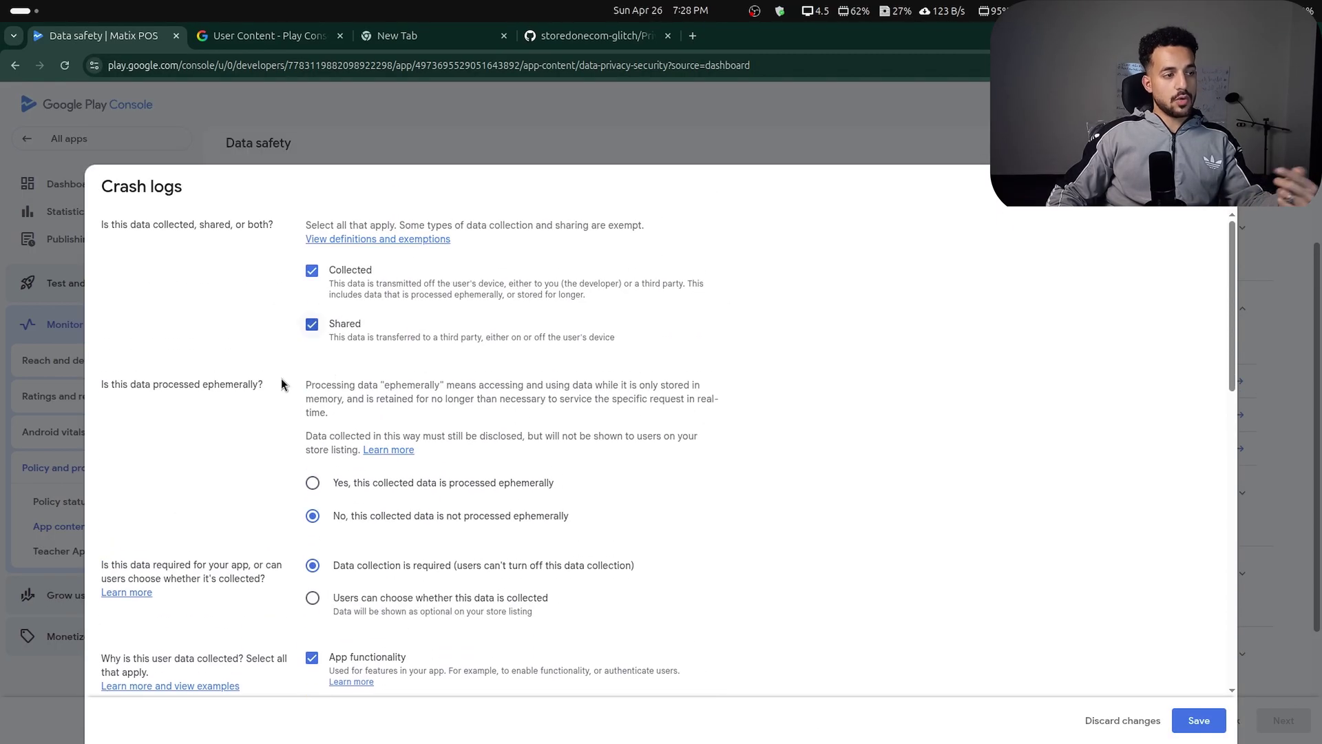
pyautogui.scroll(-15, 661, 608)
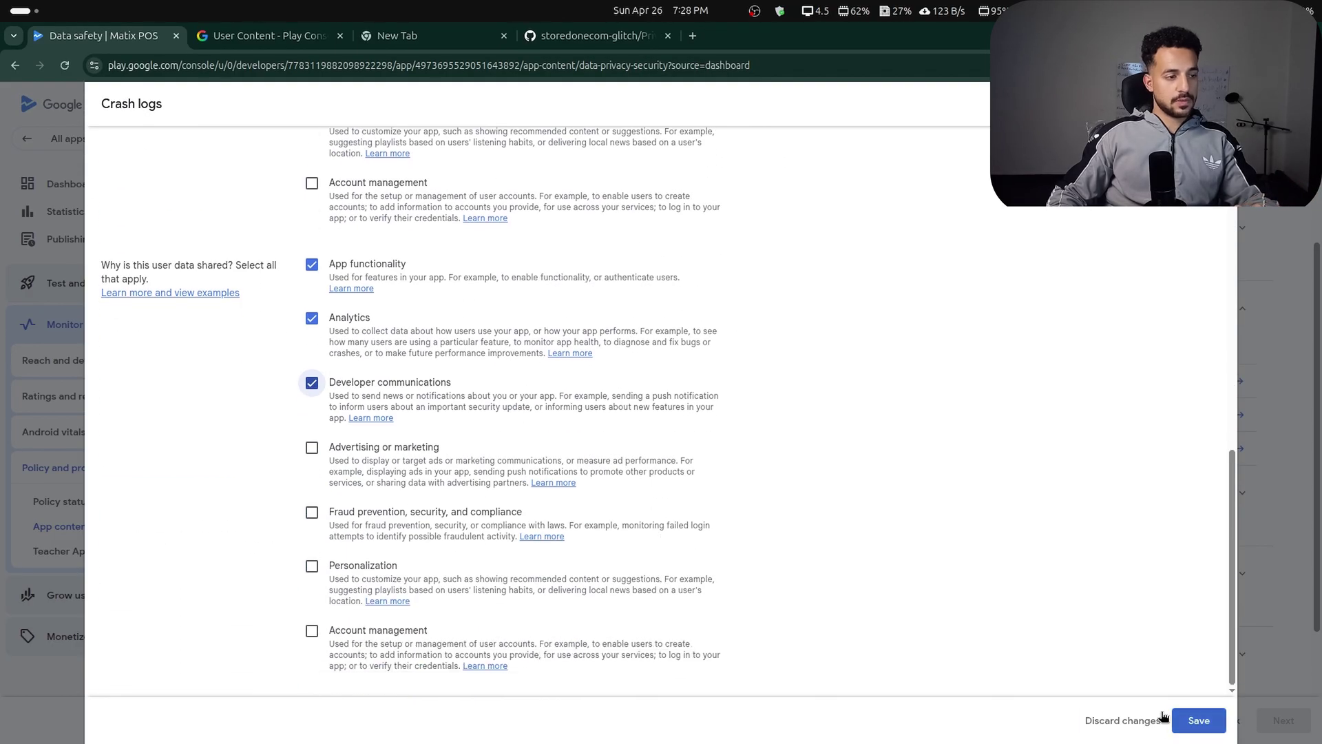
pyautogui.click(1214, 719)
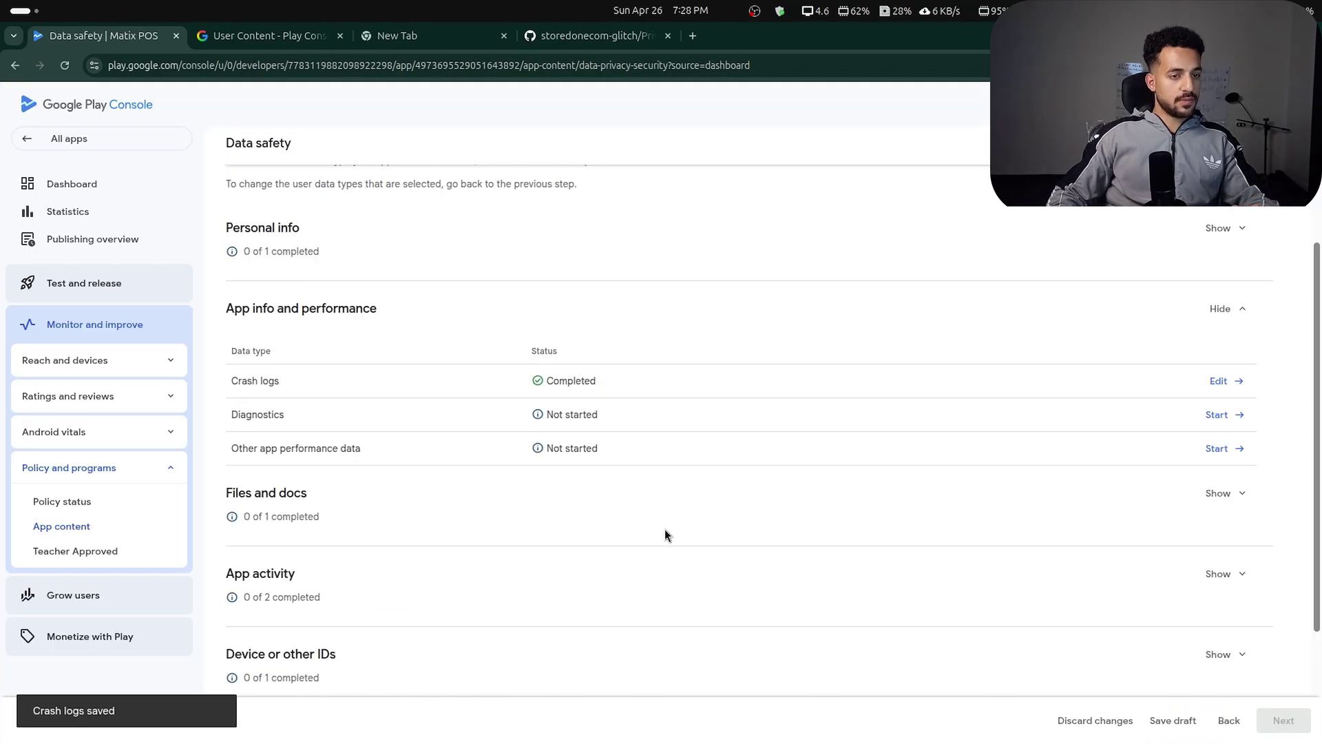
# Mark Diagnostics data as Collected and Shared, not processed ephemerally, and required for the app.
pyautogui.click(1216, 415)
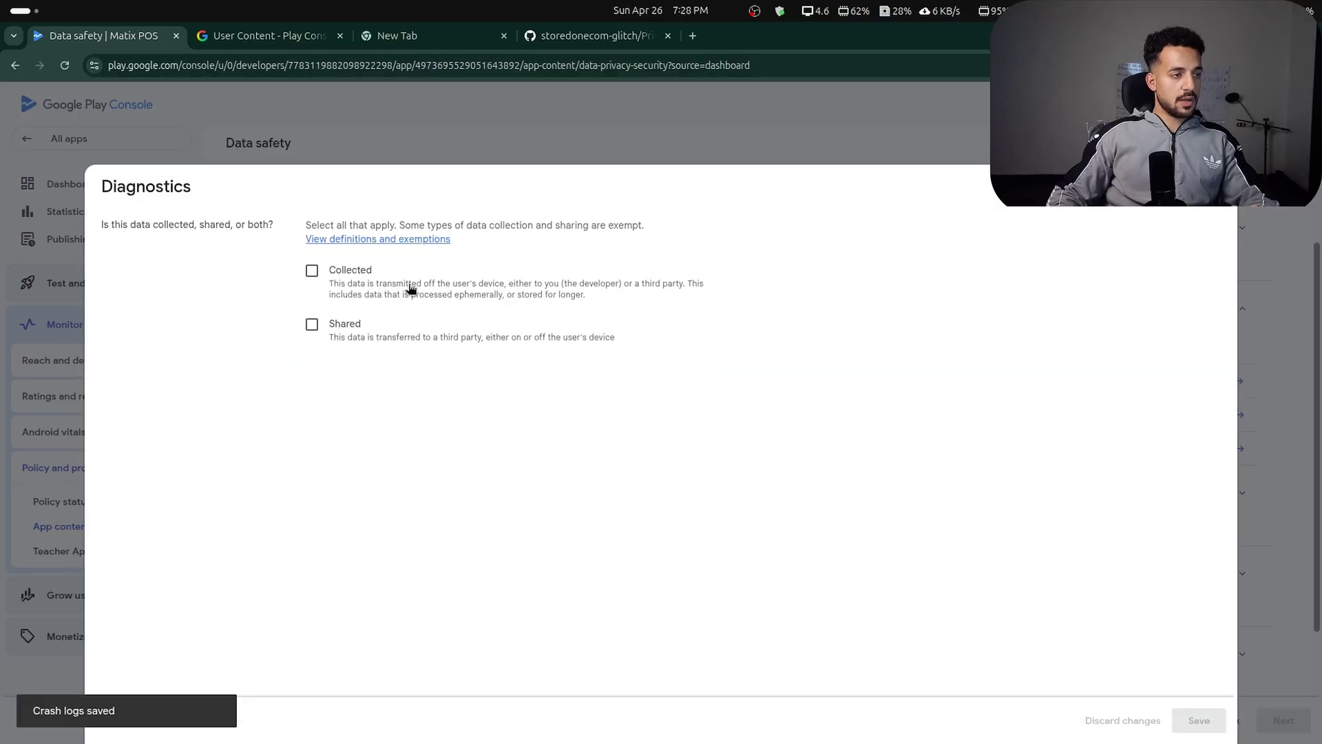
pyautogui.click(312, 270)
pyautogui.click(312, 324)
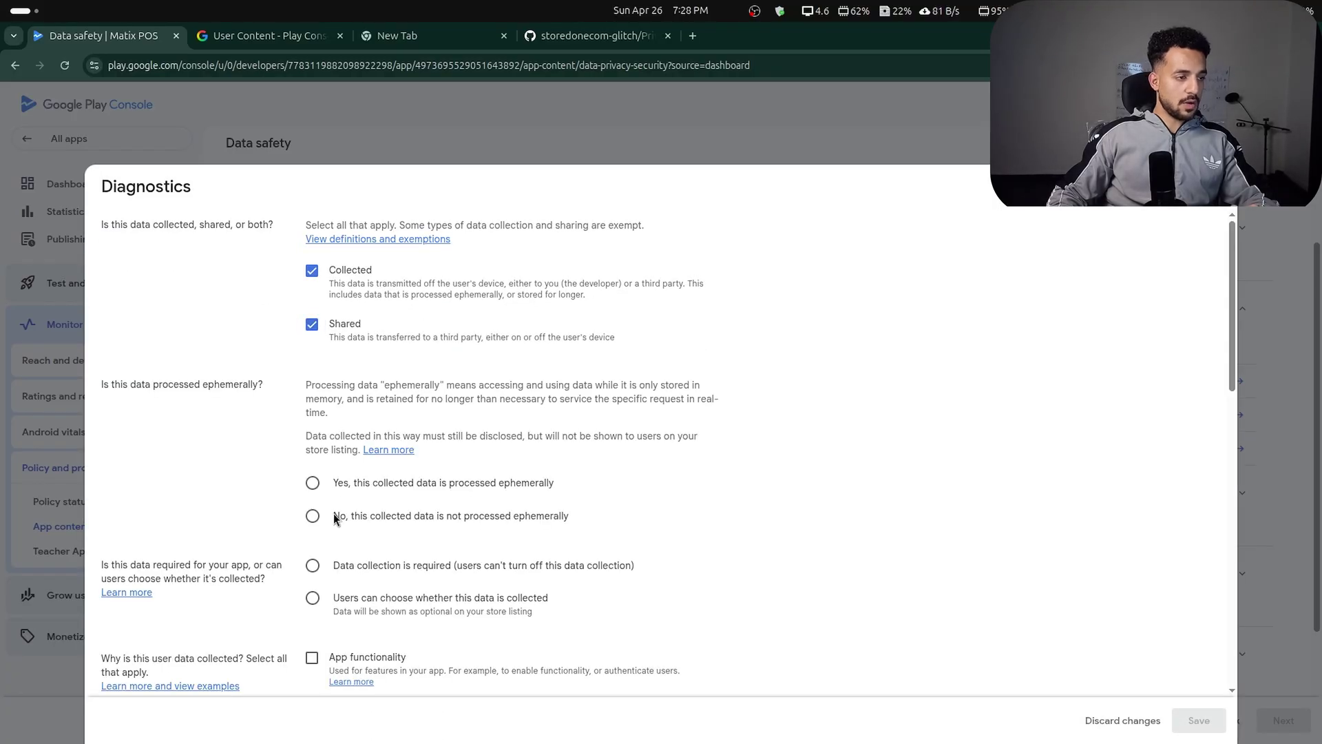
pyautogui.click(315, 518)
pyautogui.scroll(-4, 318, 521)
pyautogui.click(312, 318)
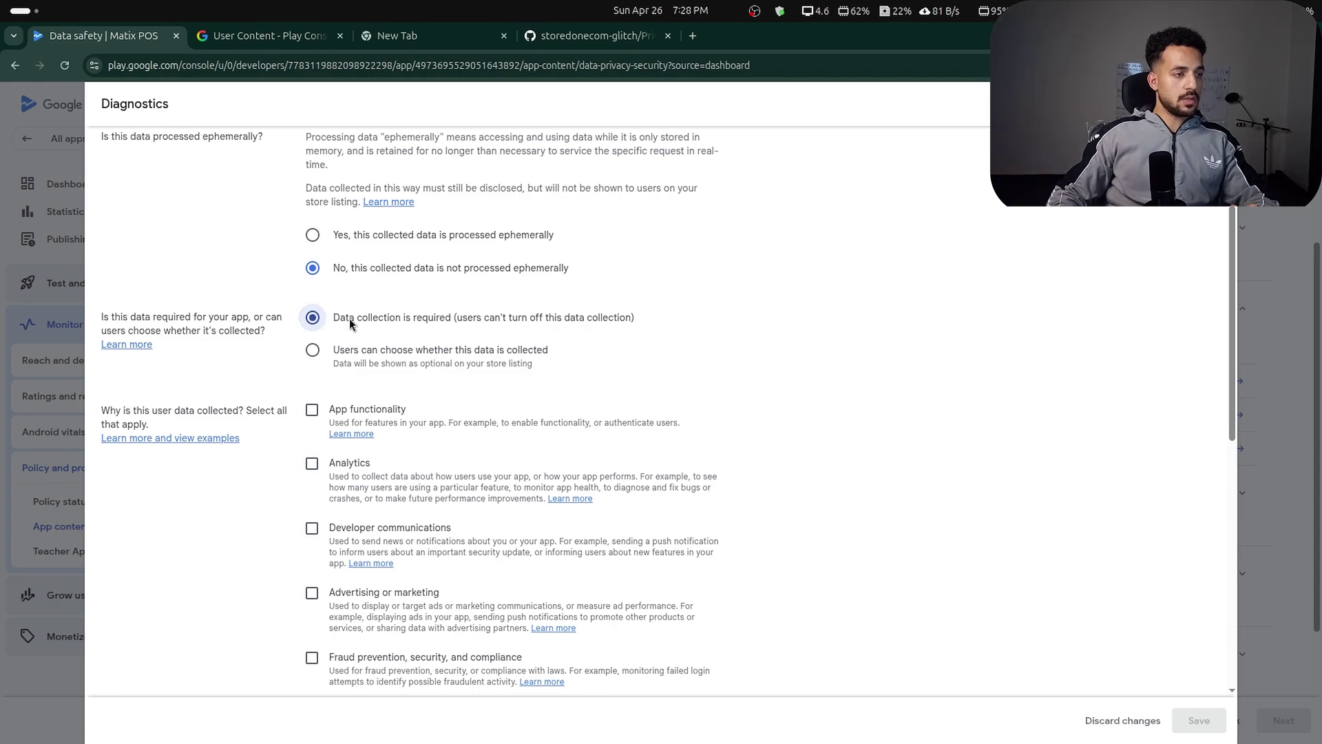
# Select App functionality, Analytics and Developer communications as the reasons Diagnostics data is collected.
pyautogui.click(311, 412)
pyautogui.click(313, 463)
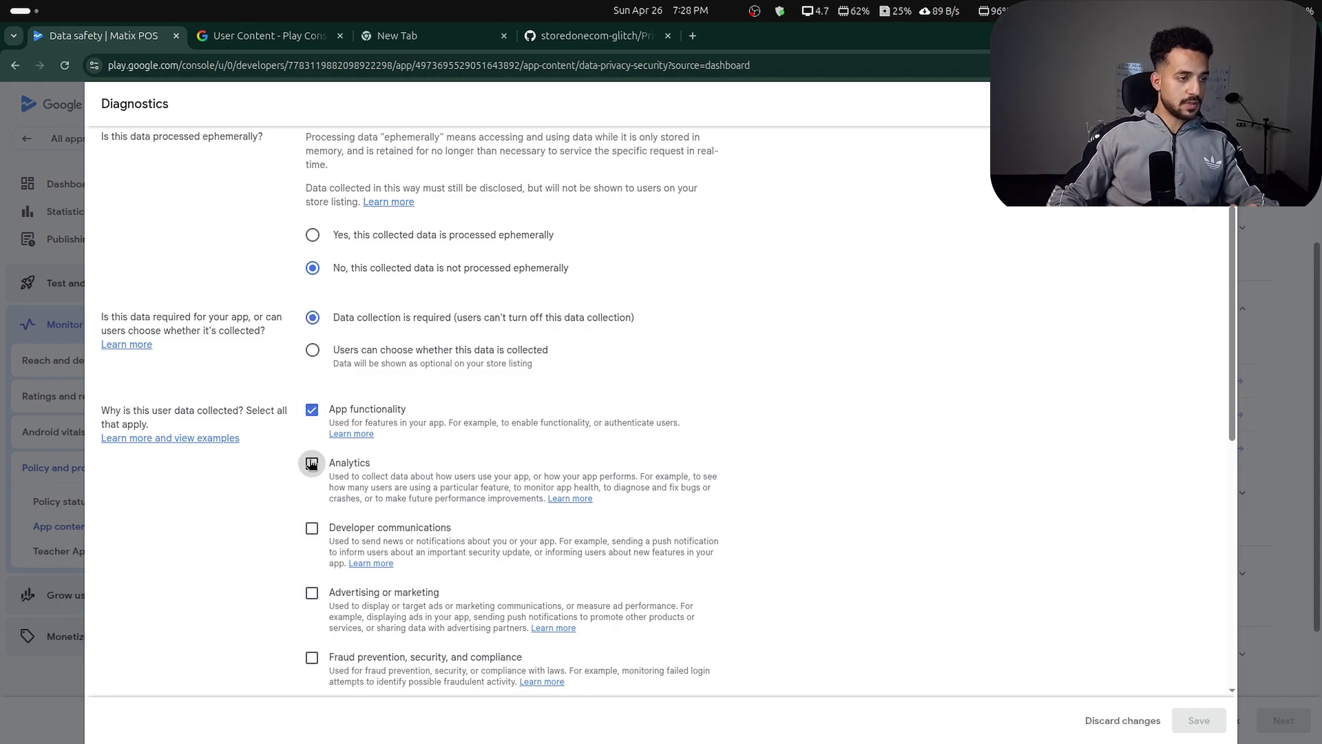
pyautogui.click(312, 529)
# Select App functionality, Analytics and Developer communications as the reasons Diagnostics data is shared, and save the answers.
pyautogui.scroll(-5, 380, 486)
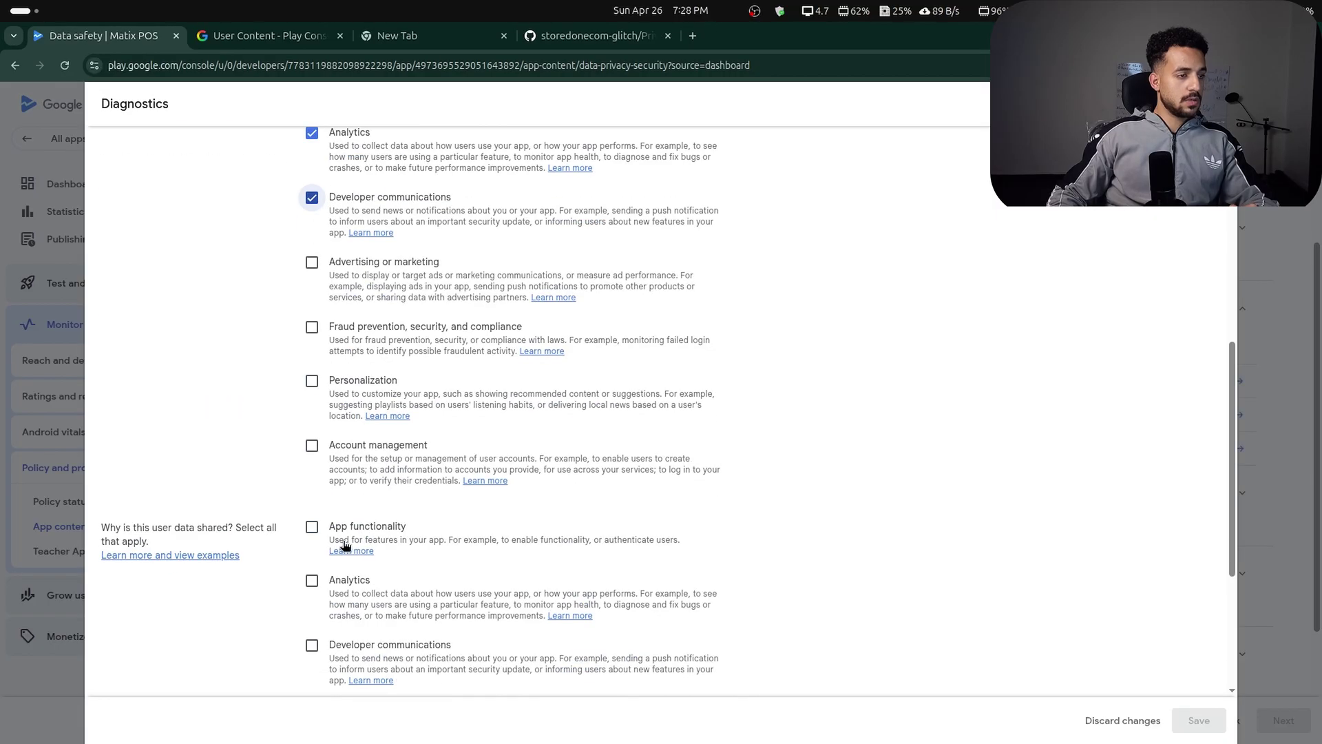
pyautogui.click(312, 527)
pyautogui.click(312, 580)
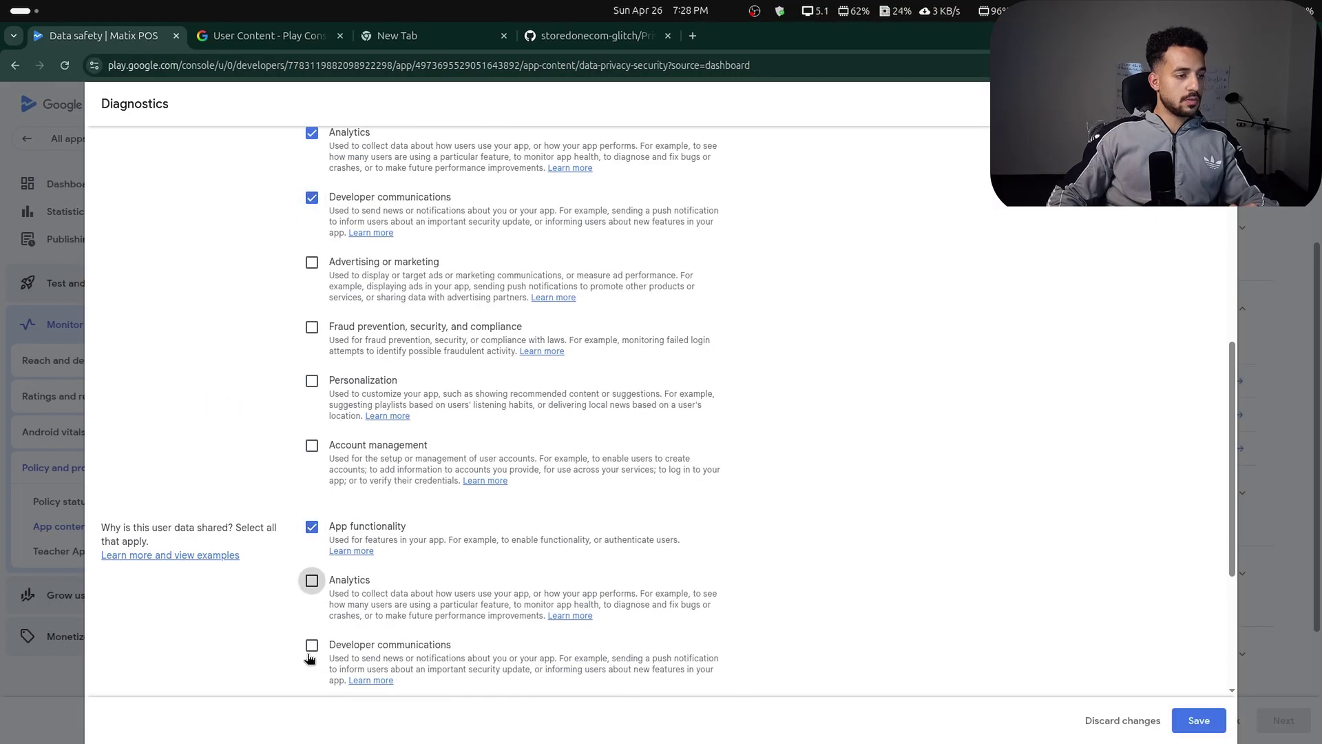
pyautogui.click(312, 645)
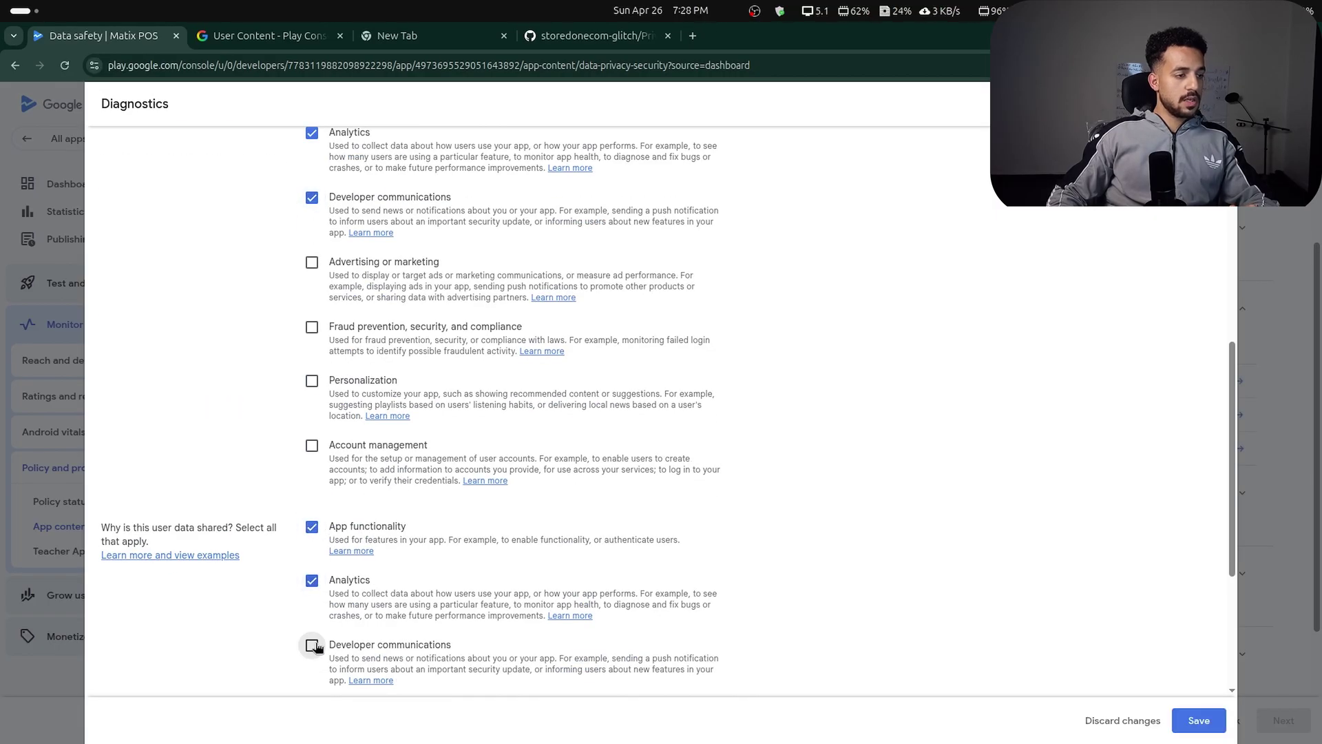
pyautogui.click(1198, 721)
# Mark Other app performance data as Collected and Shared, not processed ephemerally, and required for the app.
pyautogui.click(1214, 459)
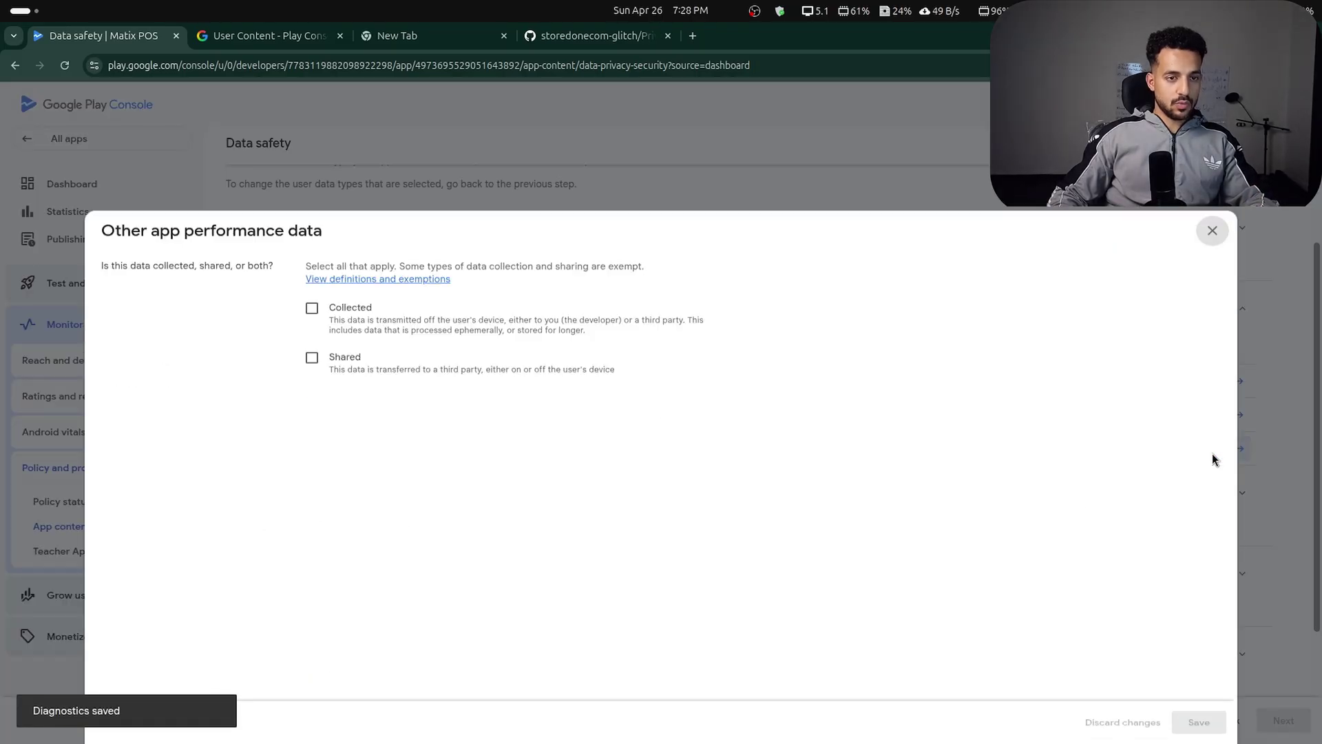
pyautogui.click(310, 271)
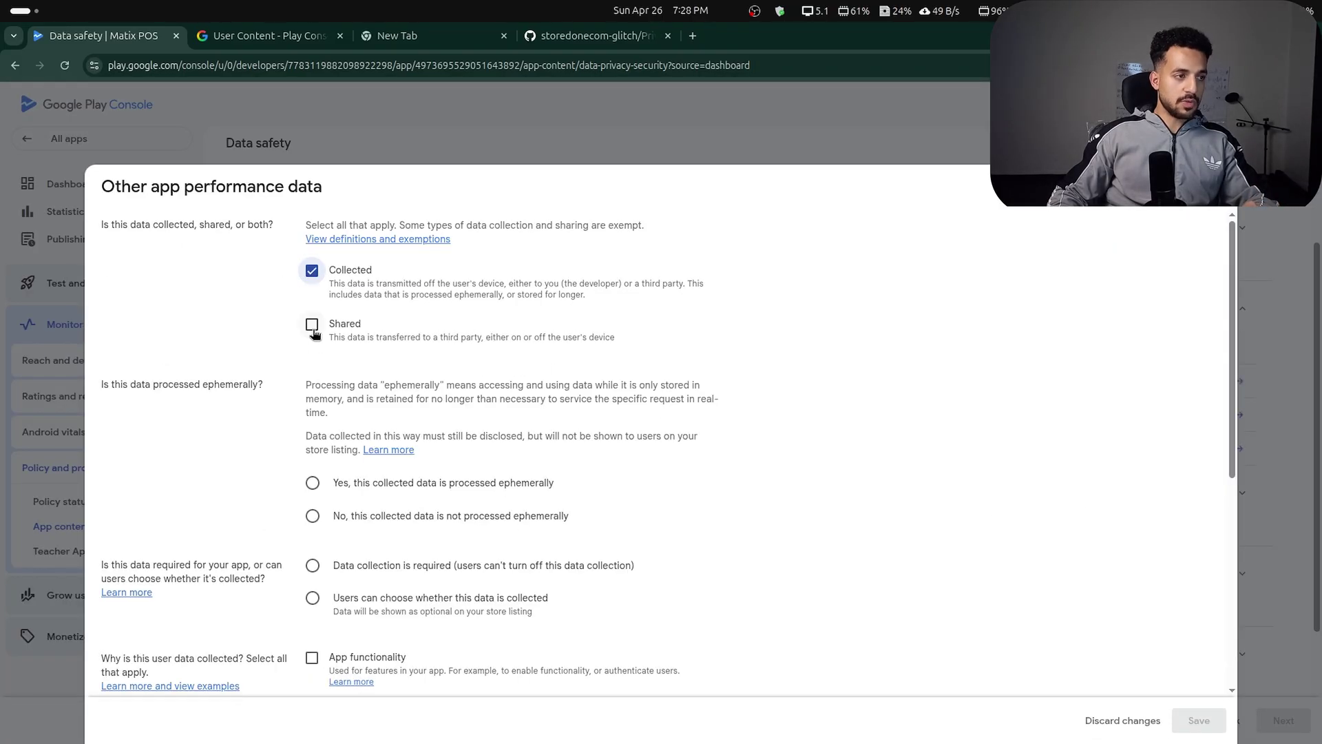
pyautogui.click(312, 324)
pyautogui.scroll(-3, 356, 377)
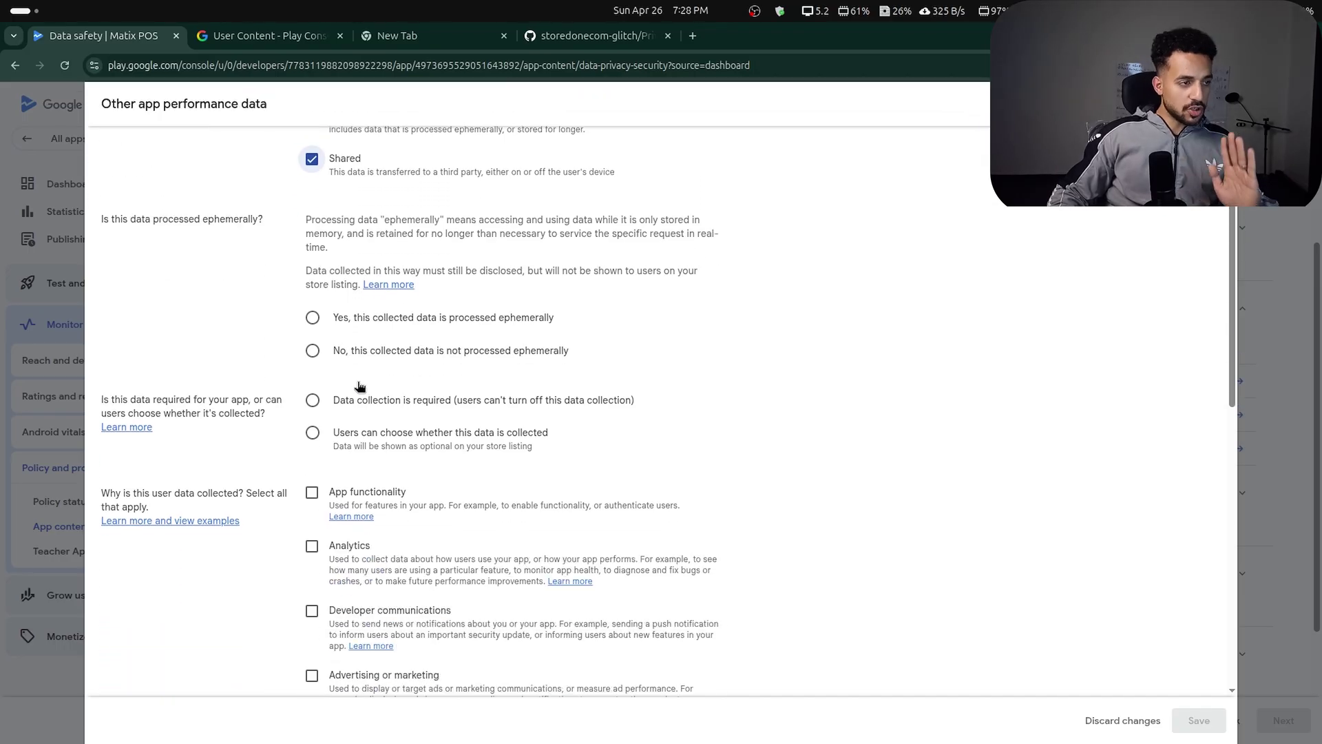
pyautogui.click(313, 351)
pyautogui.click(313, 400)
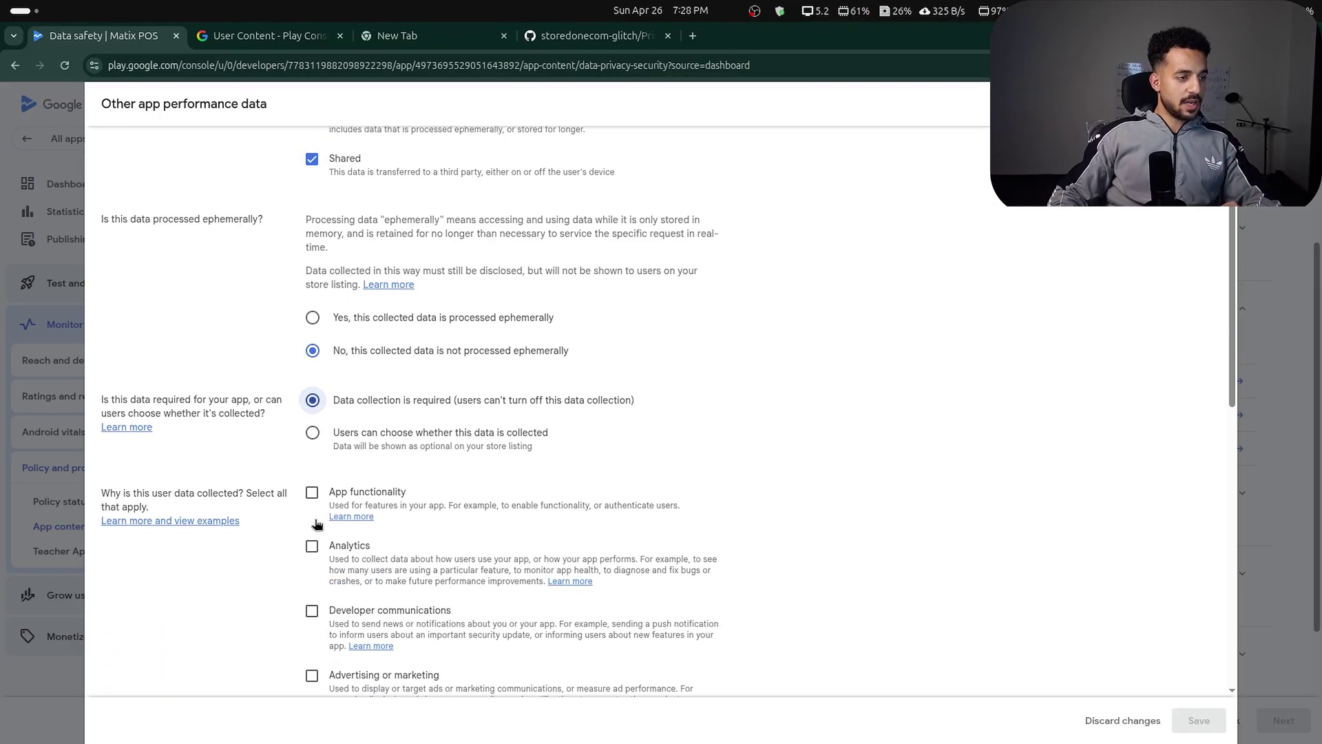
# Select App functionality, Analytics and Developer communications as the reasons Other app performance data is collected.
pyautogui.click(312, 493)
pyautogui.click(312, 546)
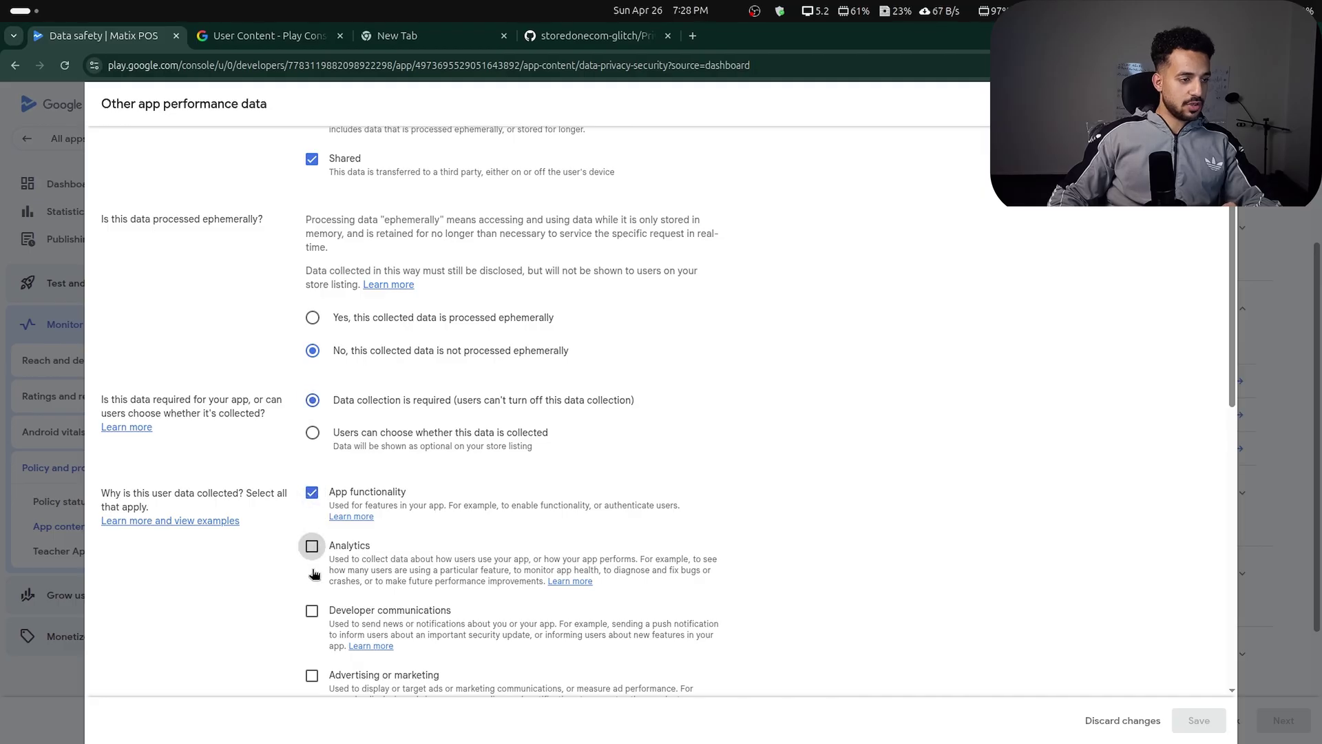
pyautogui.click(312, 611)
pyautogui.scroll(-5, 515, 432)
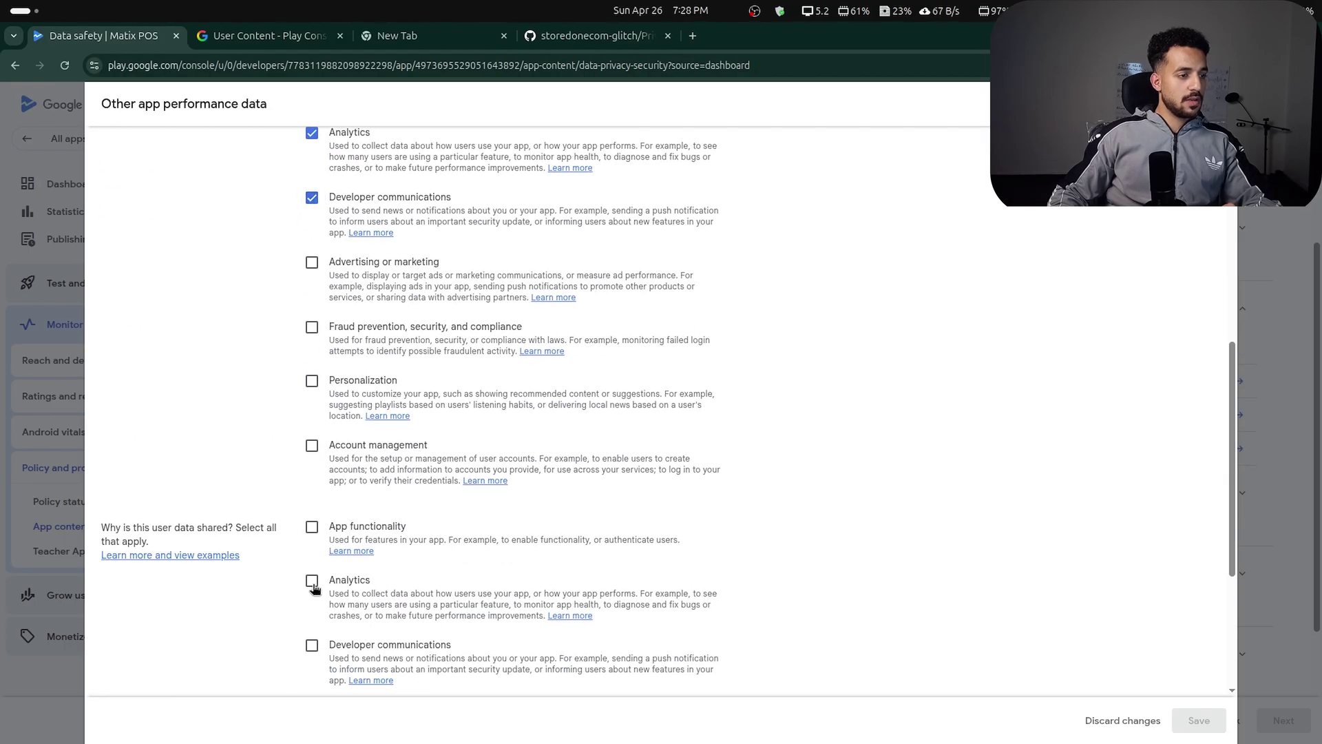
# Select App functionality, Analytics and Developer communications as the reasons Other app performance data is shared, and save the answers.
pyautogui.click(312, 527)
pyautogui.click(312, 580)
pyautogui.click(312, 646)
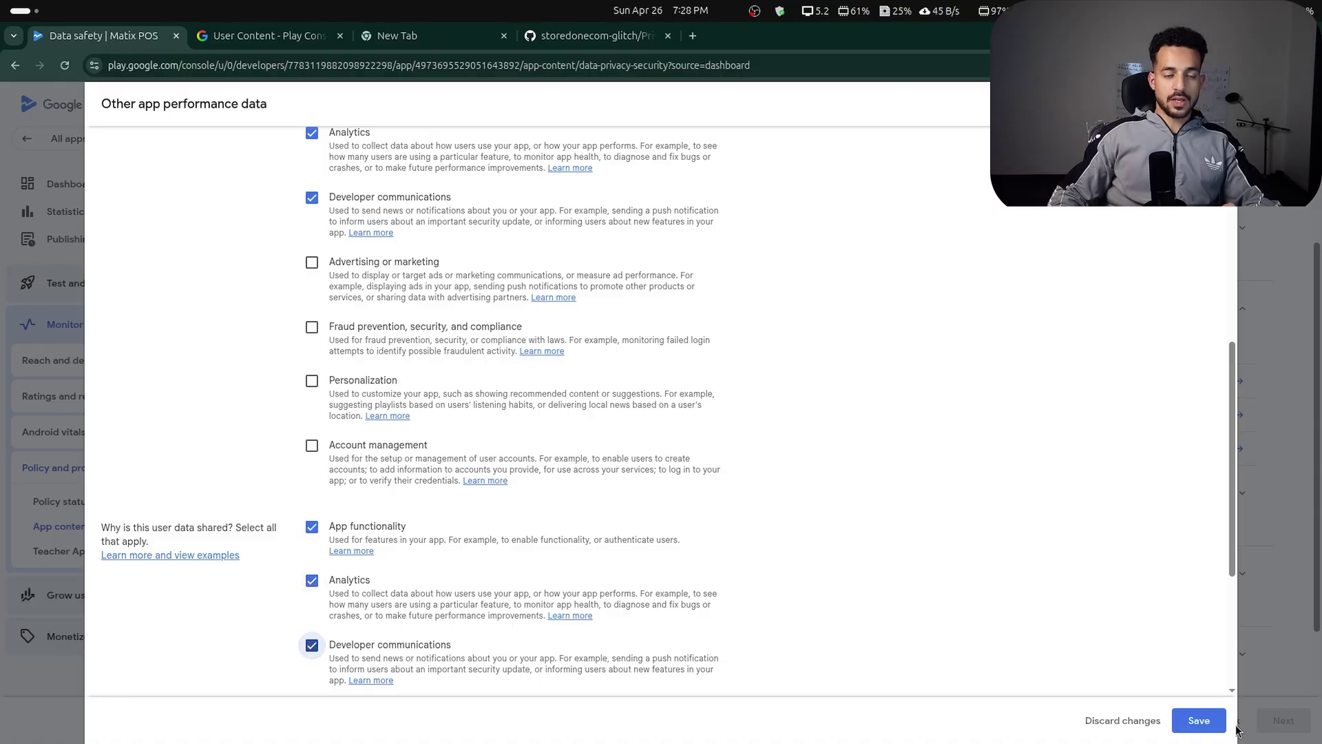
pyautogui.click(1211, 722)
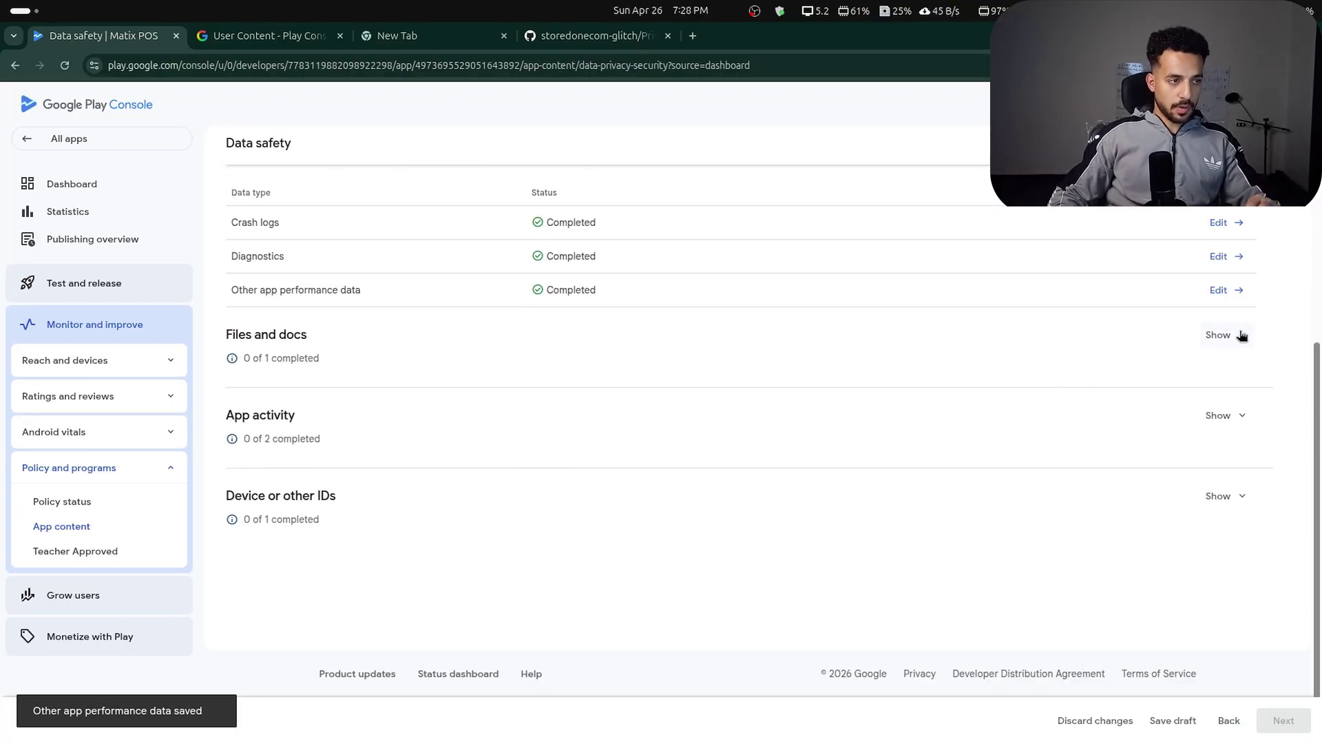
# Mark Files and docs data as Collected and Shared, not processed ephemerally, and required for the app.
pyautogui.click(1242, 335)
pyautogui.click(1220, 372)
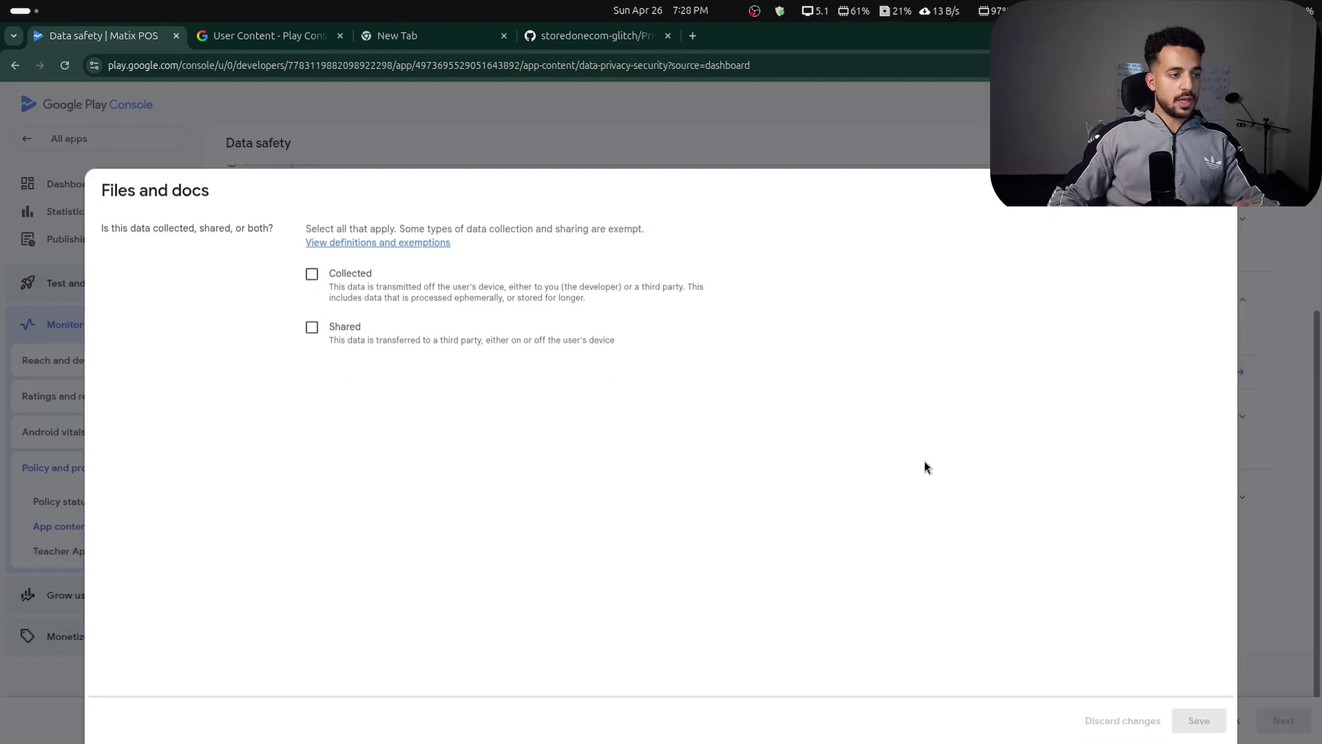
pyautogui.click(307, 268)
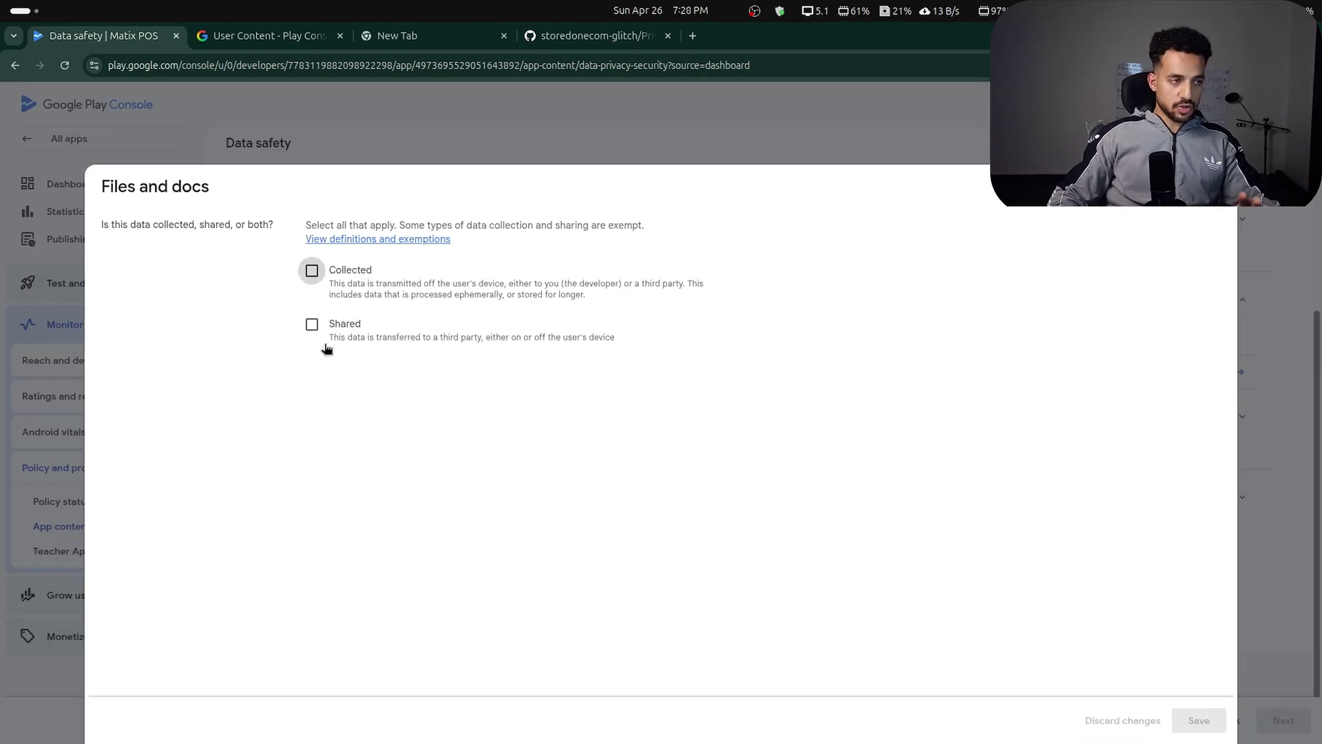
pyautogui.click(312, 325)
pyautogui.scroll(-3, 365, 335)
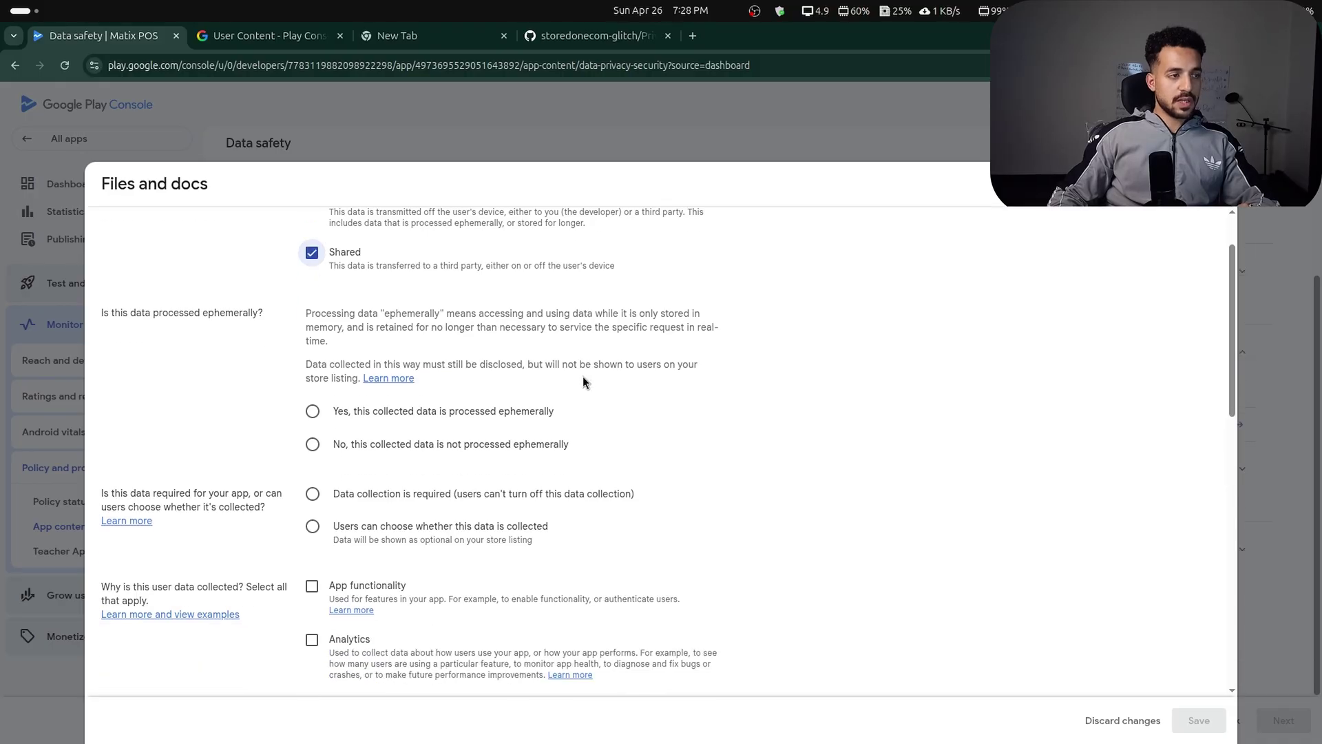
pyautogui.click(318, 350)
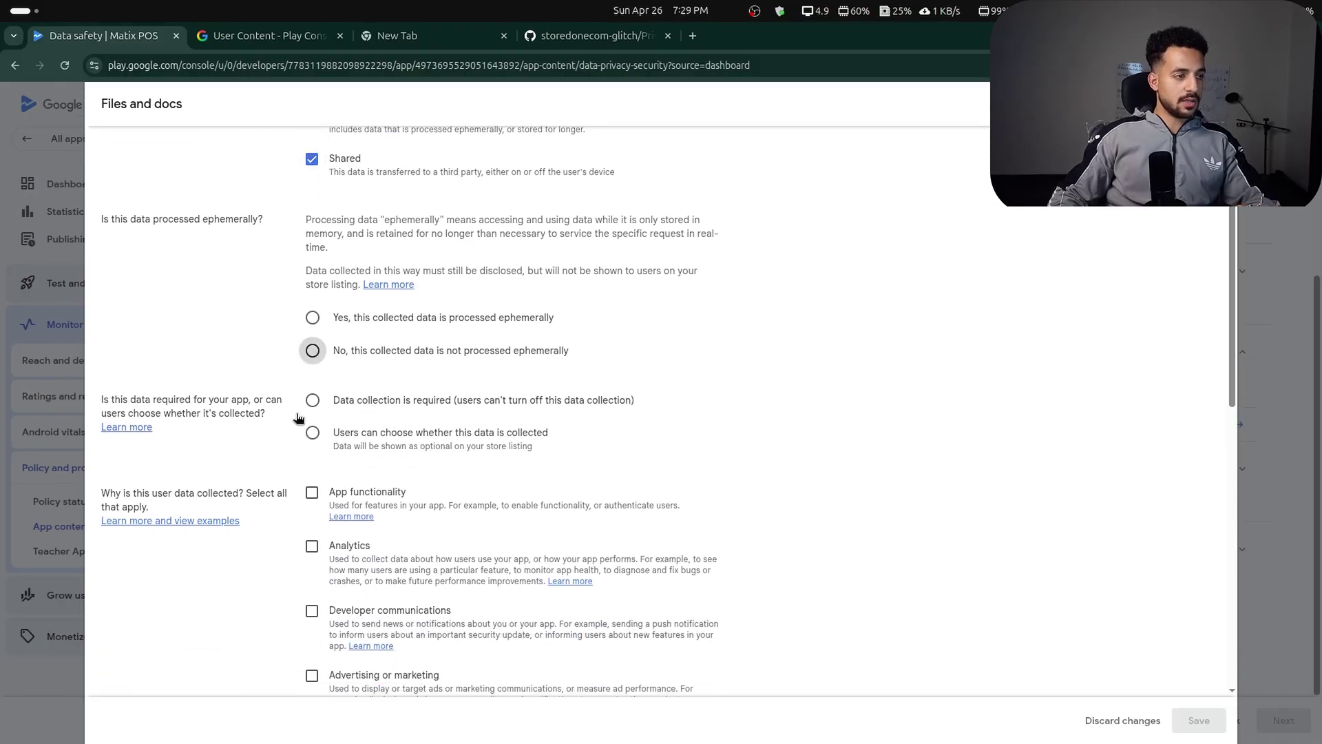
pyautogui.click(312, 400)
# Select App functionality, Analytics and Developer communications as the reasons Files and docs data is collected.
pyautogui.click(312, 491)
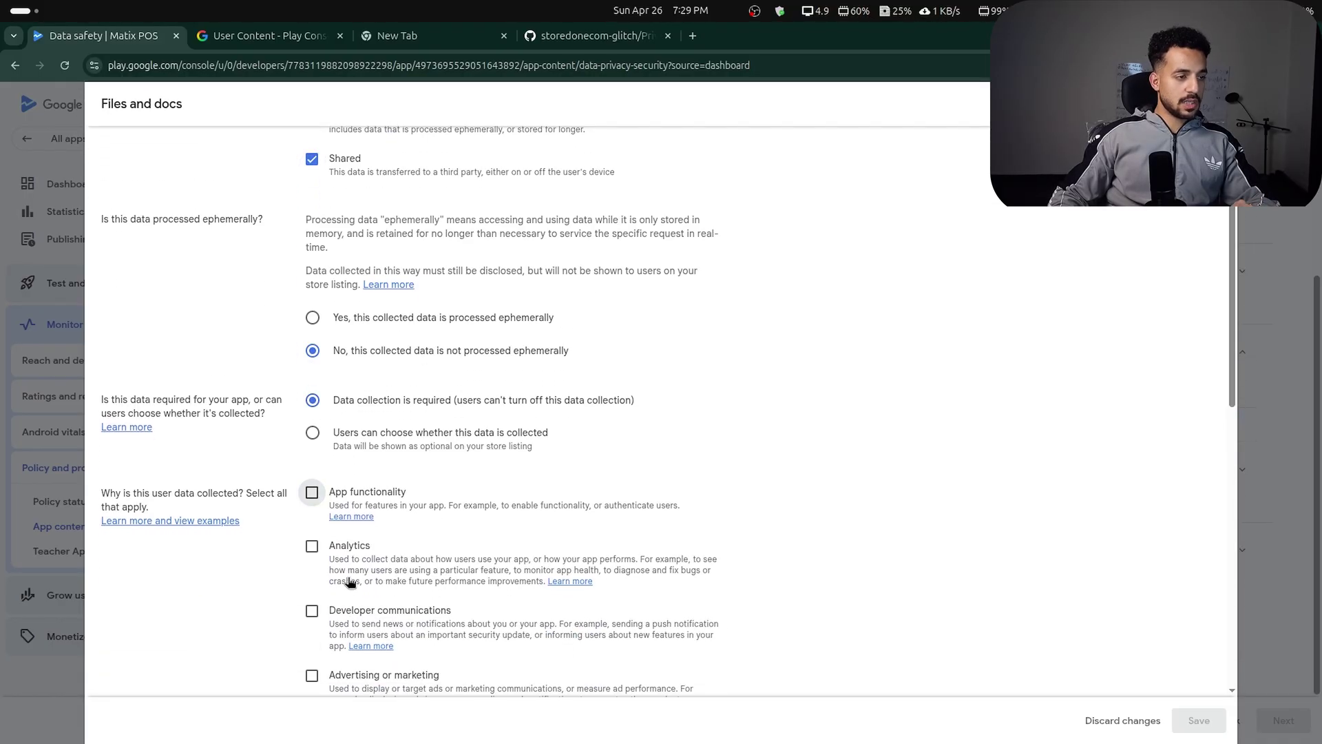
pyautogui.scroll(-2, 320, 496)
pyautogui.click(312, 463)
pyautogui.click(312, 530)
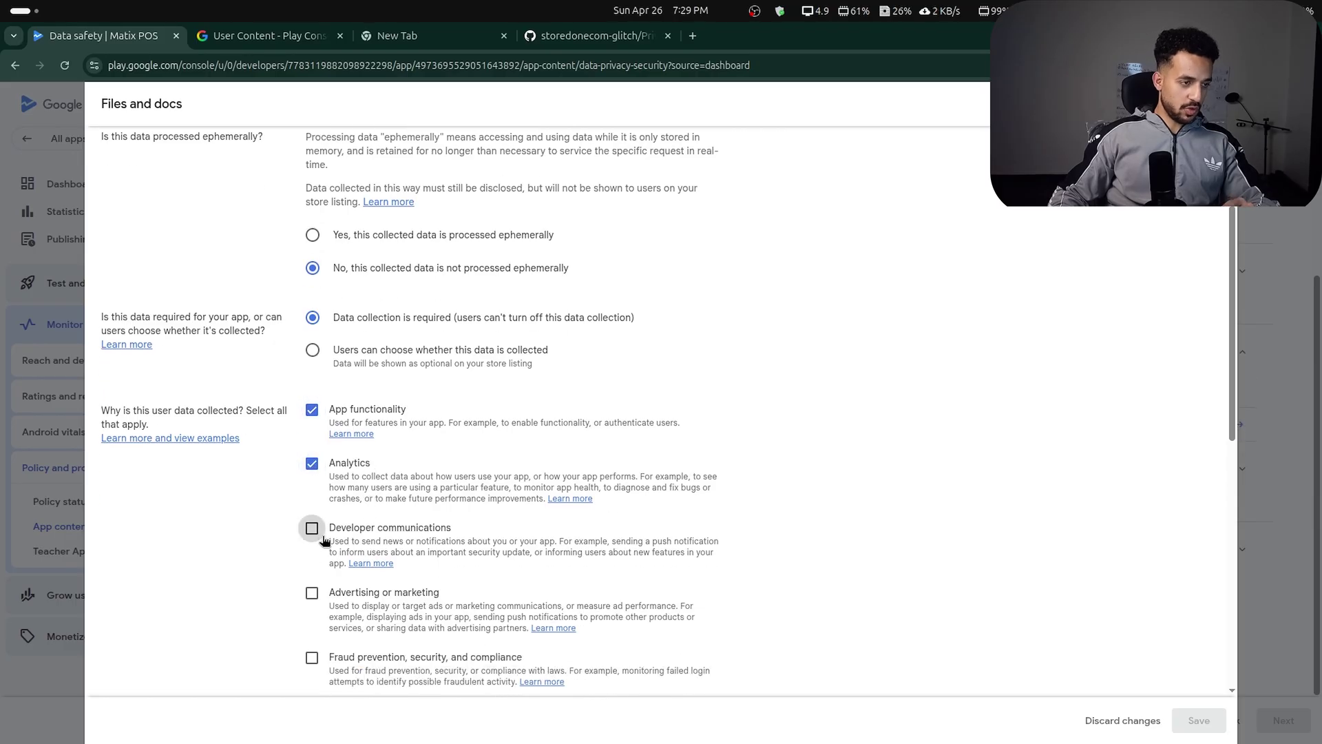
# Select App functionality, Analytics and Developer communications as the reasons Files and docs data is shared, and save the answers.
pyautogui.scroll(-2, 312, 534)
pyautogui.scroll(-3, 311, 544)
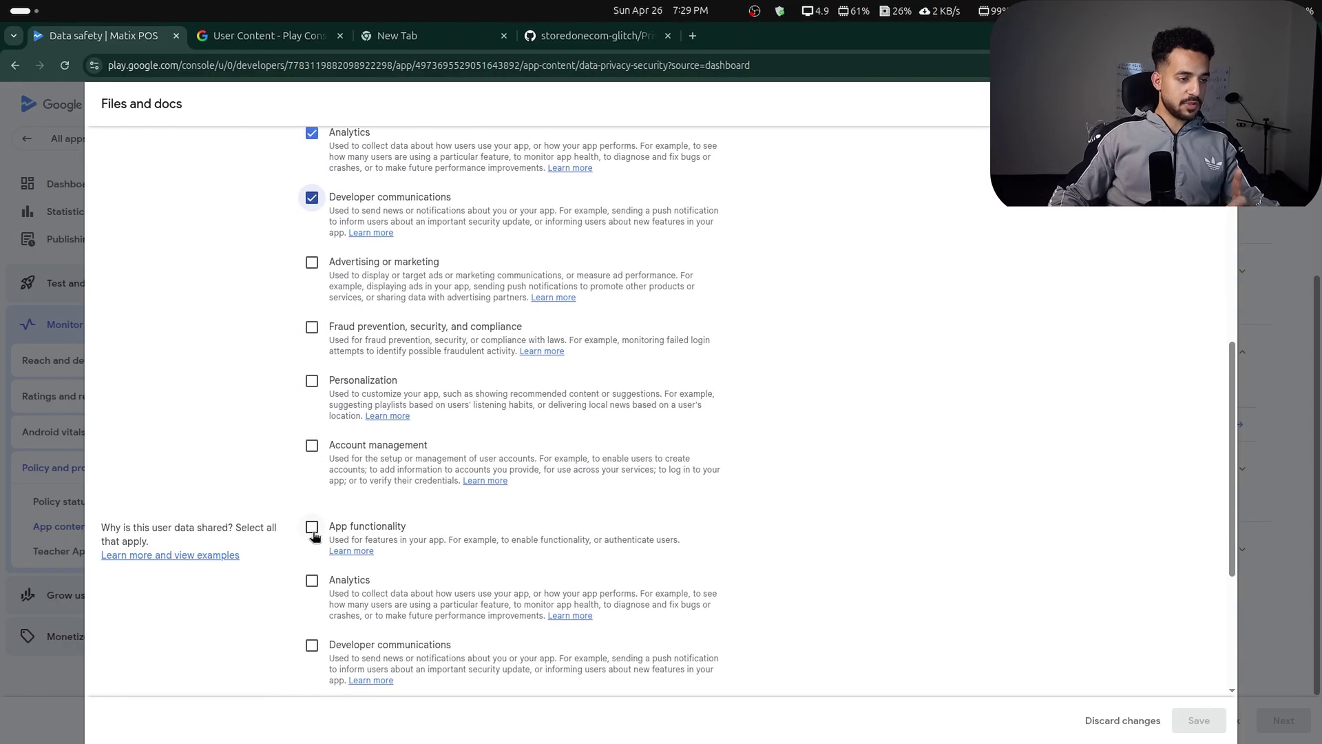
pyautogui.click(312, 527)
pyautogui.click(312, 580)
pyautogui.scroll(1, 658, 505)
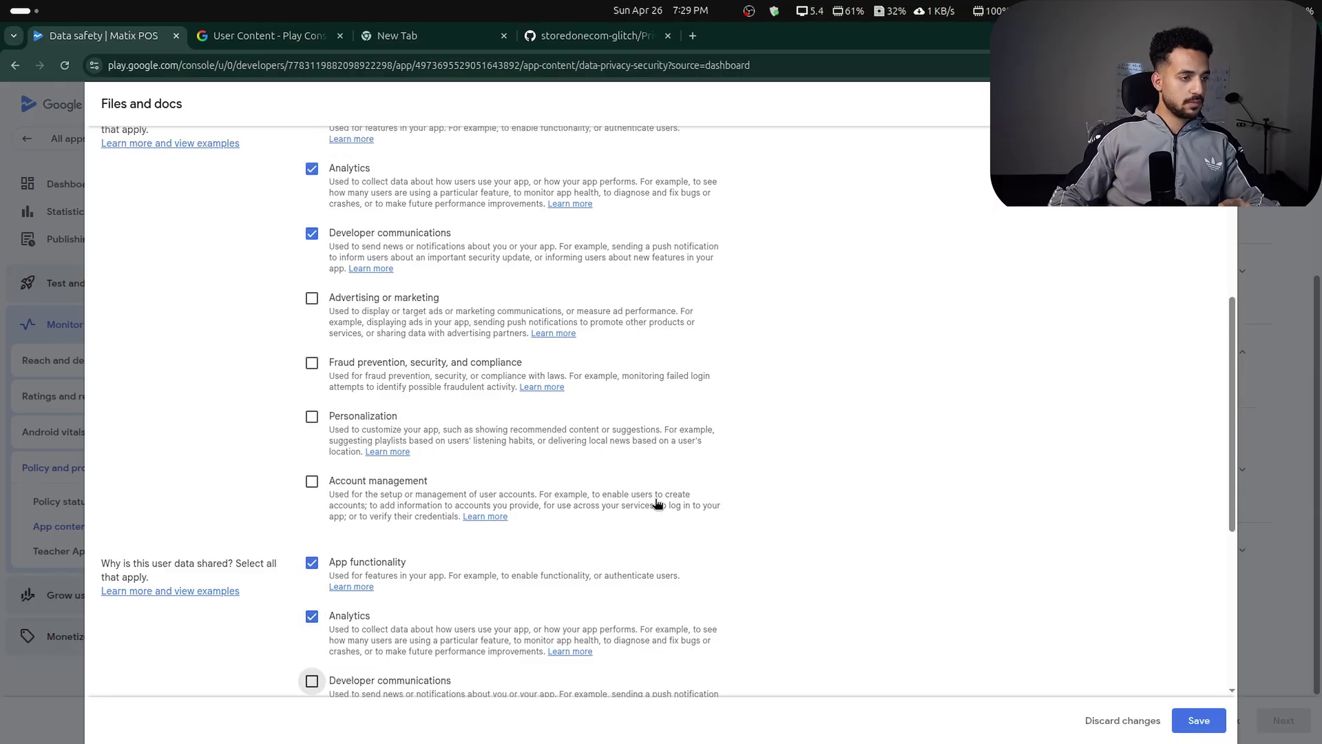
pyautogui.scroll(3, 658, 505)
pyautogui.scroll(-10, 329, 314)
pyautogui.click(312, 473)
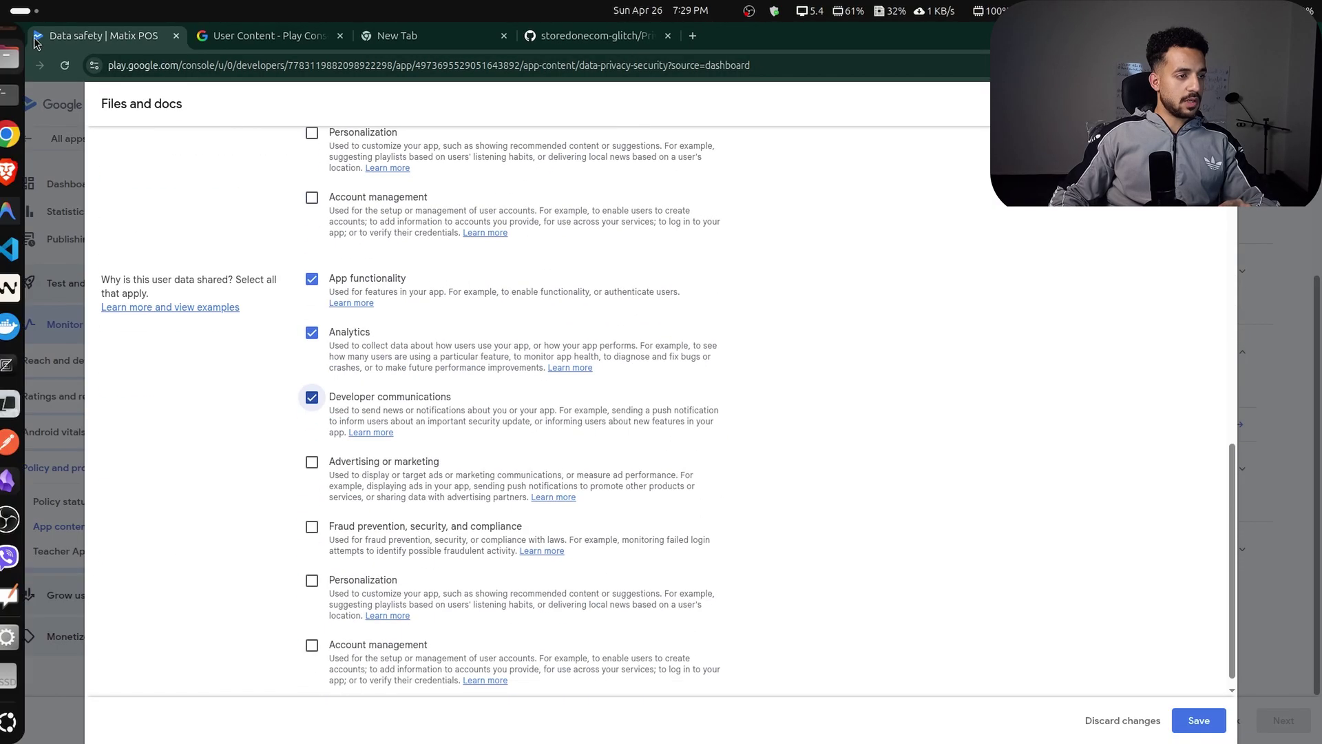
pyautogui.scroll(10, 312, 473)
pyautogui.click(1197, 720)
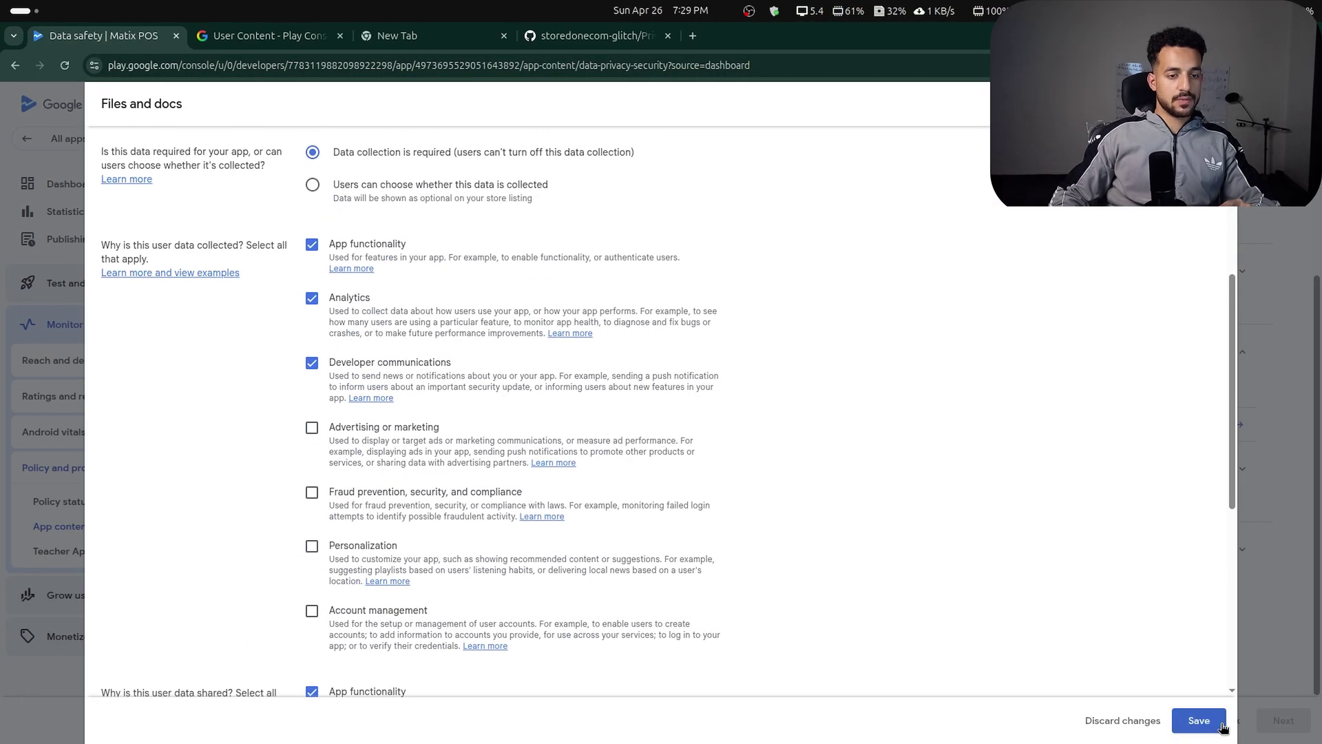
# Under App activity, mark App interactions data as Collected and Shared, not processed ephemerally, and required for the app.
pyautogui.click(1204, 483)
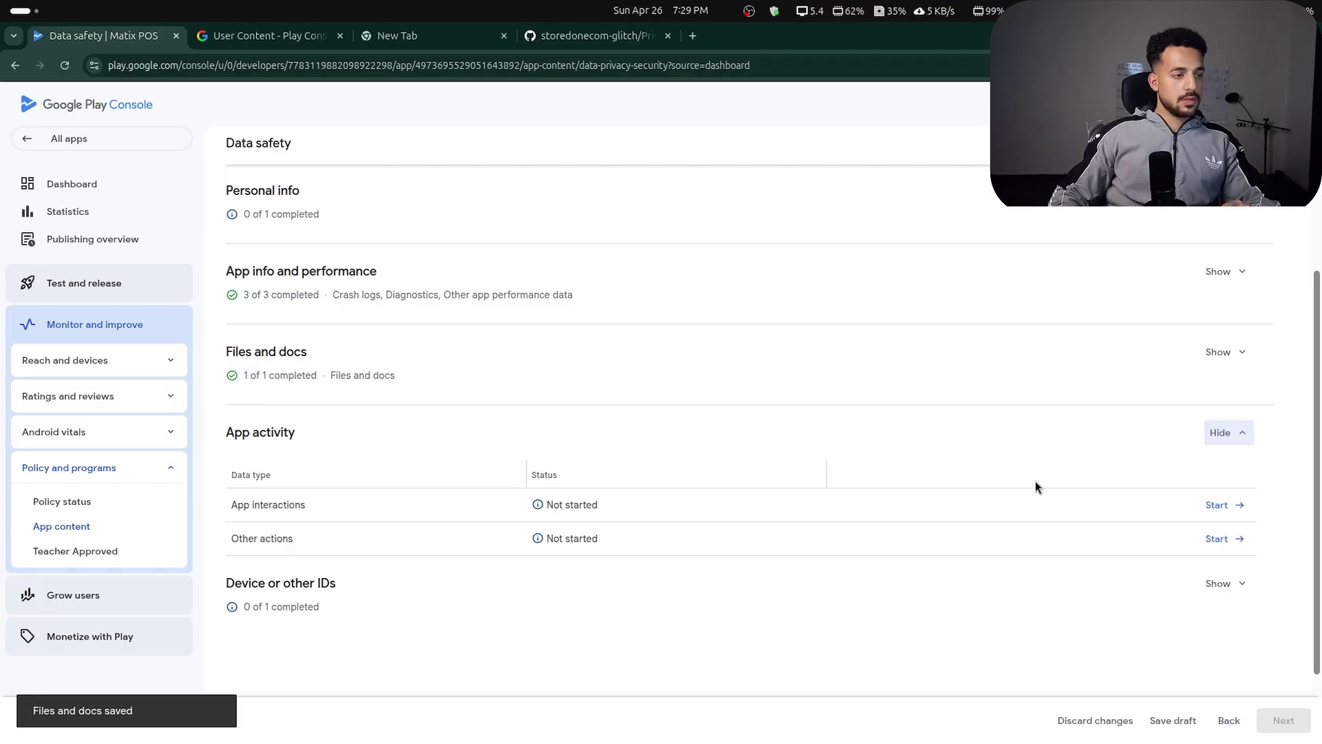
pyautogui.click(1237, 505)
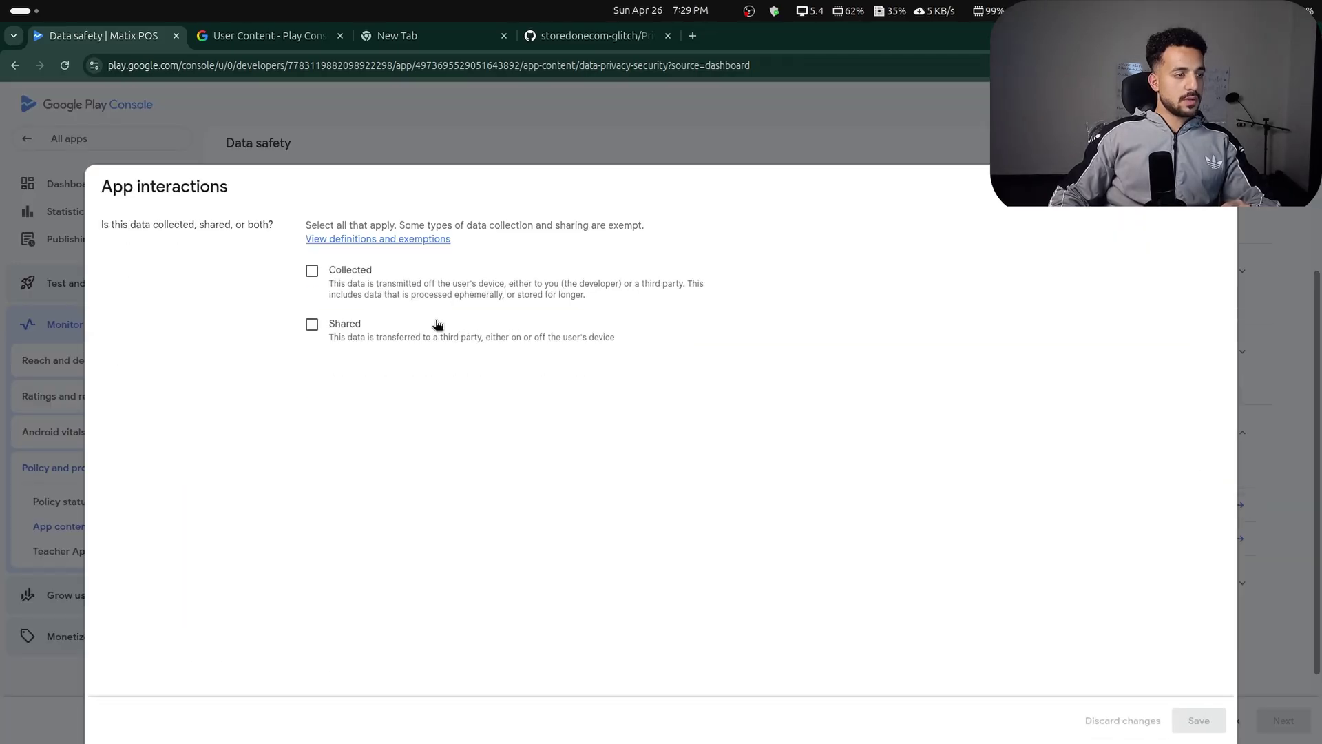
pyautogui.click(312, 271)
pyautogui.click(312, 324)
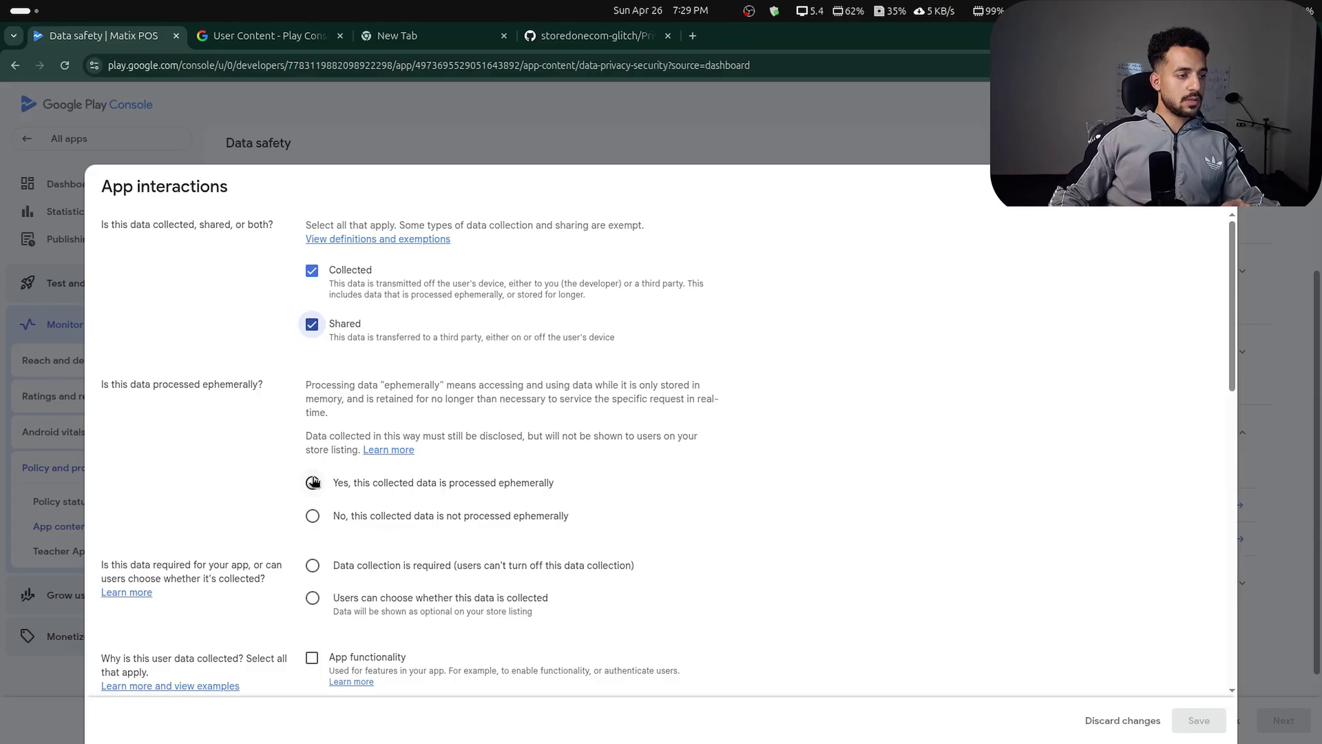
pyautogui.click(313, 517)
pyautogui.scroll(-3, 371, 345)
pyautogui.click(314, 320)
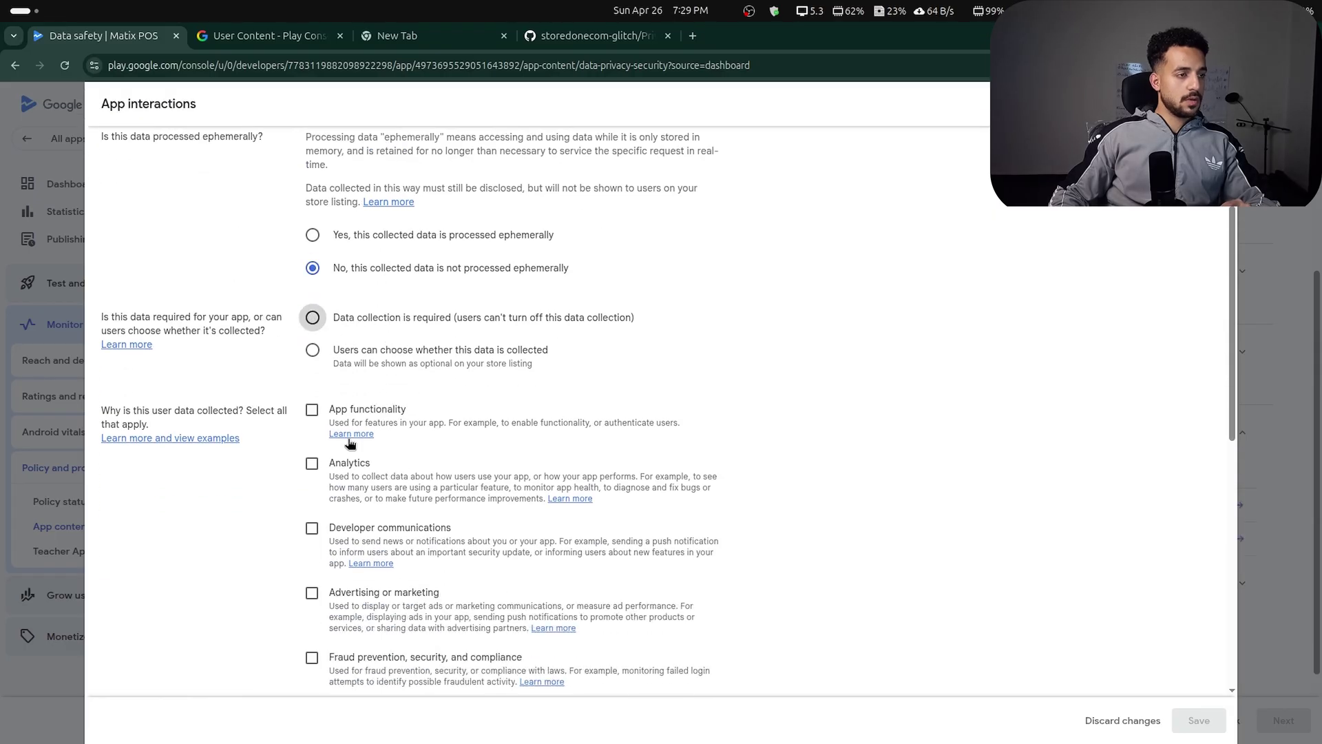
# Select App functionality, Analytics and Developer communications as the reasons App interactions data is collected and shared, and save the answers.
pyautogui.click(312, 411)
pyautogui.click(312, 464)
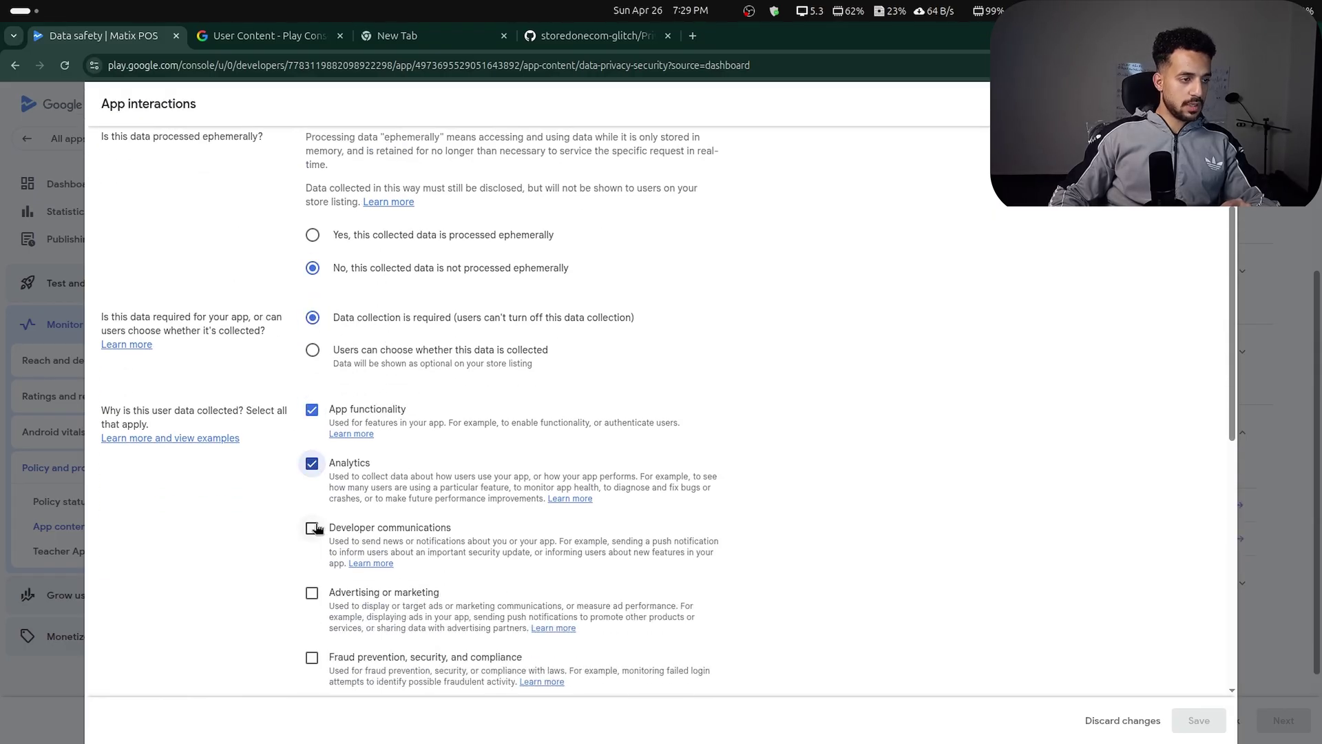
pyautogui.click(312, 529)
pyautogui.scroll(-4, 601, 473)
pyautogui.click(312, 527)
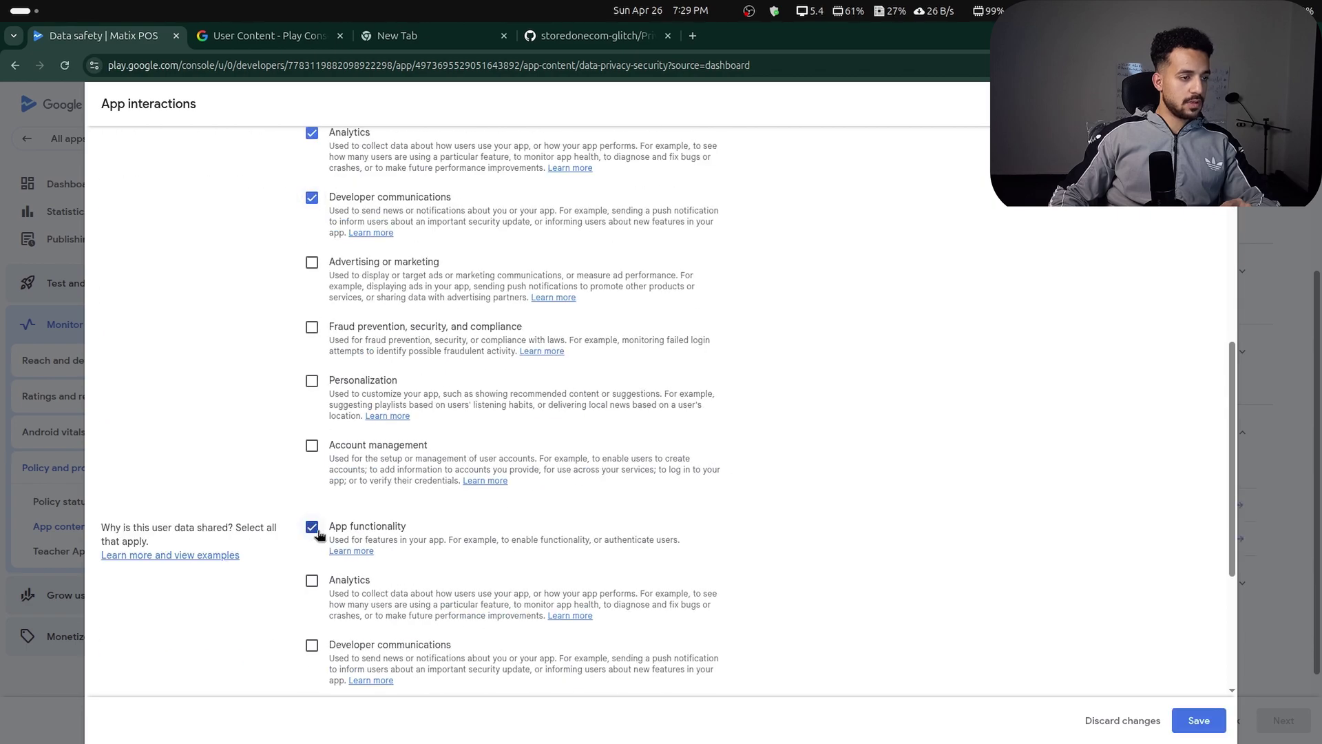
pyautogui.click(312, 646)
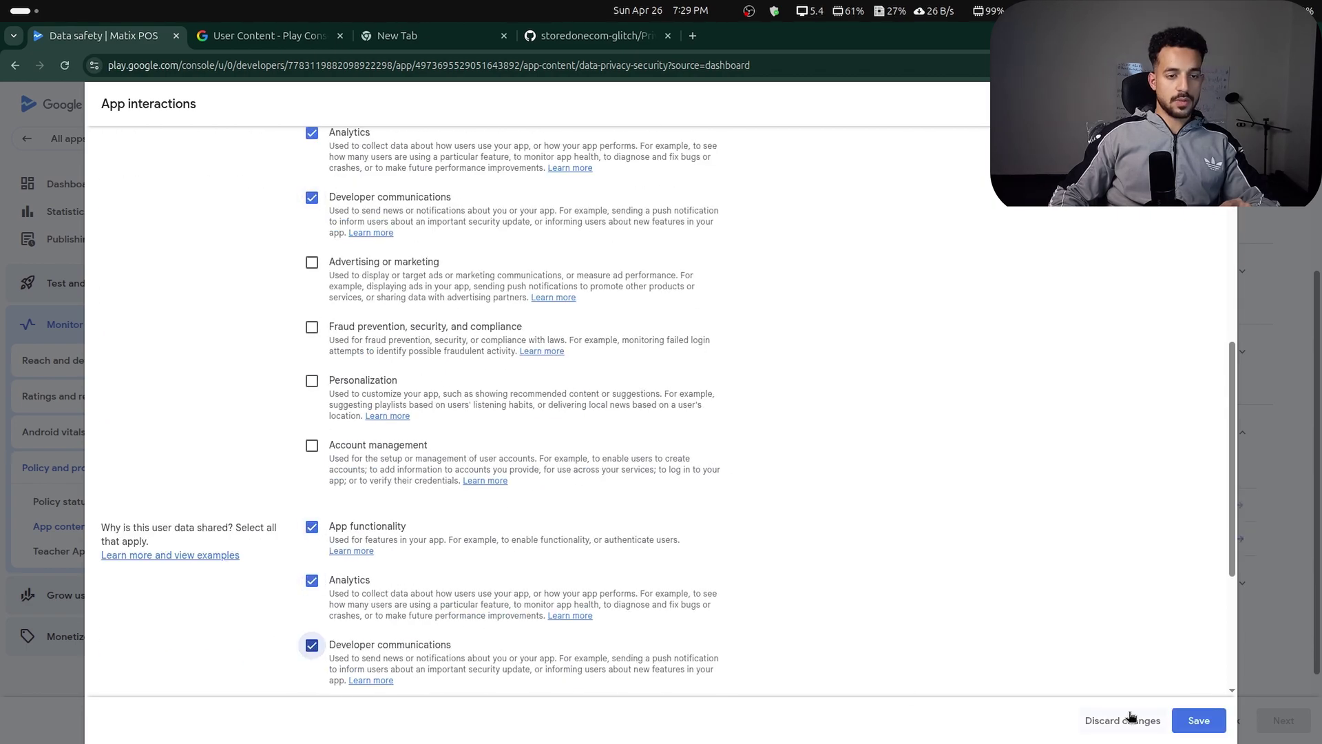
pyautogui.click(1199, 721)
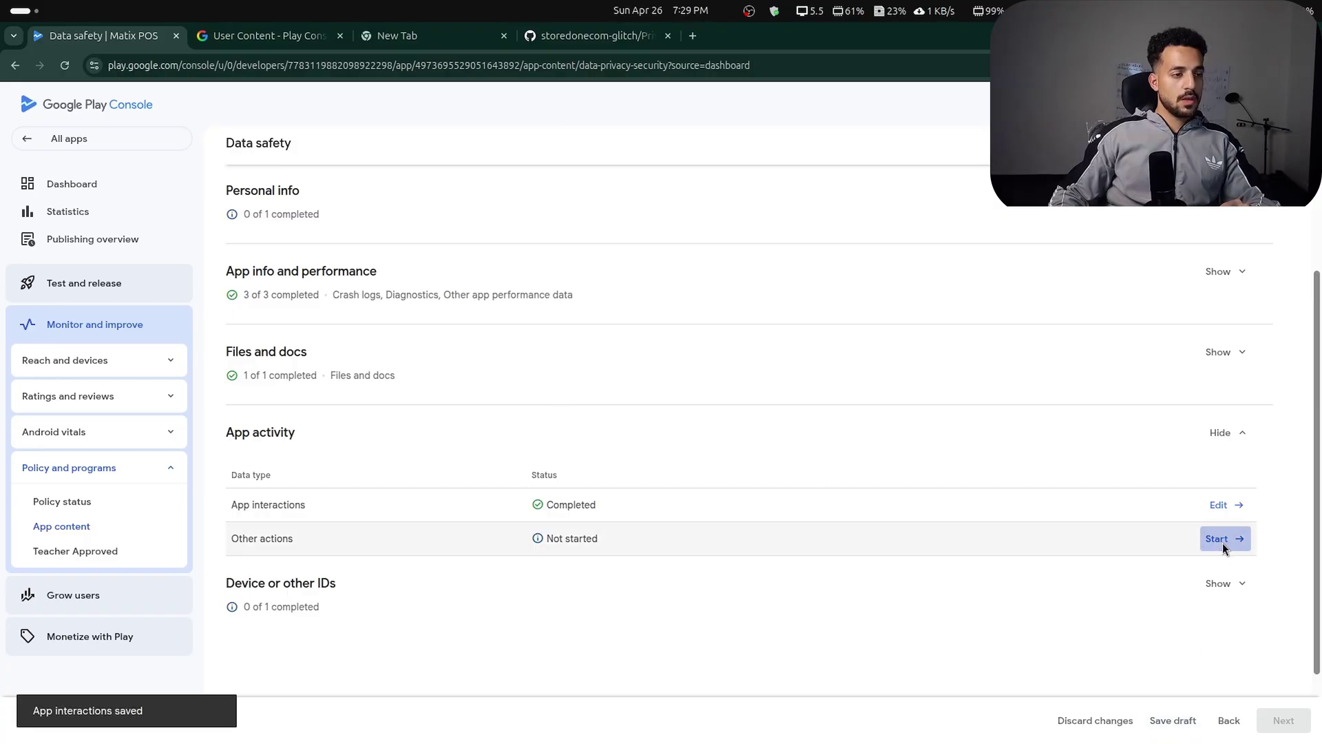
# Mark Other actions data under App activity as Collected and Shared, not processed ephemerally, and required for the app.
pyautogui.click(1221, 540)
pyautogui.click(312, 271)
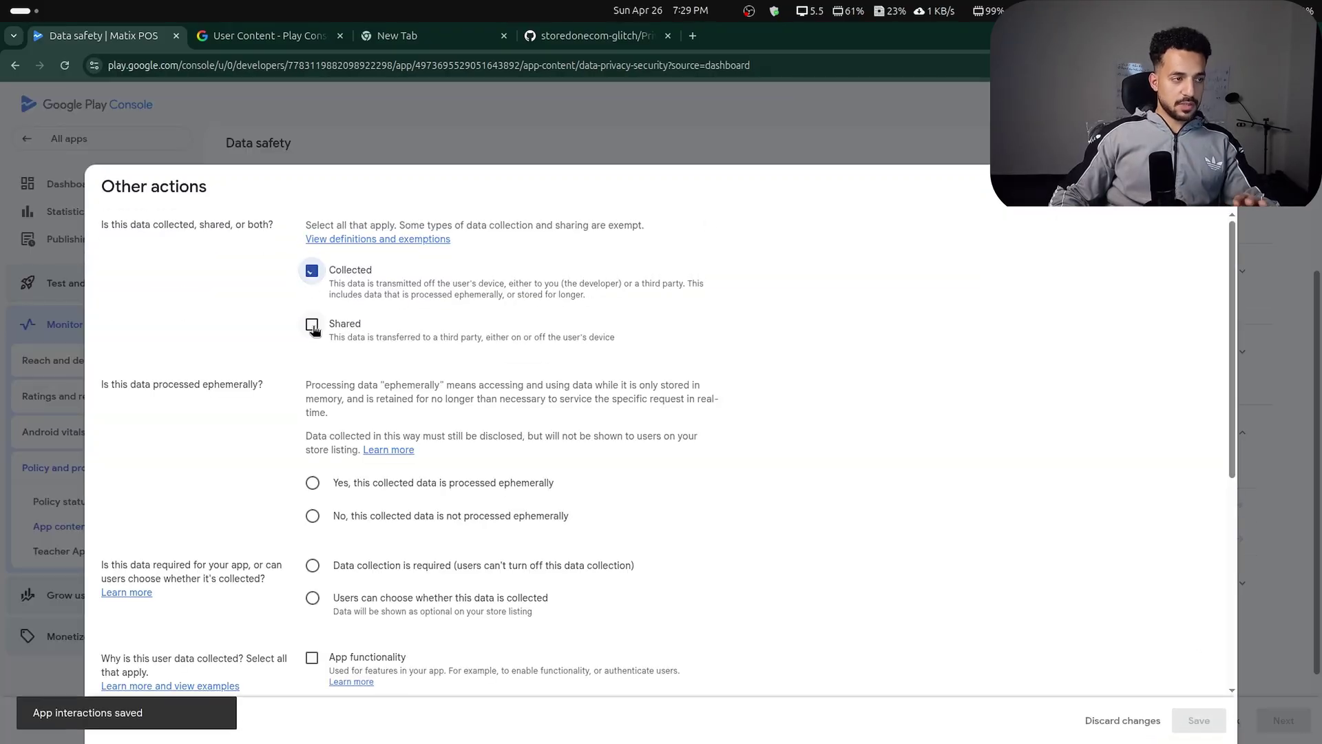
pyautogui.click(311, 325)
pyautogui.click(313, 515)
pyautogui.scroll(-3, 635, 387)
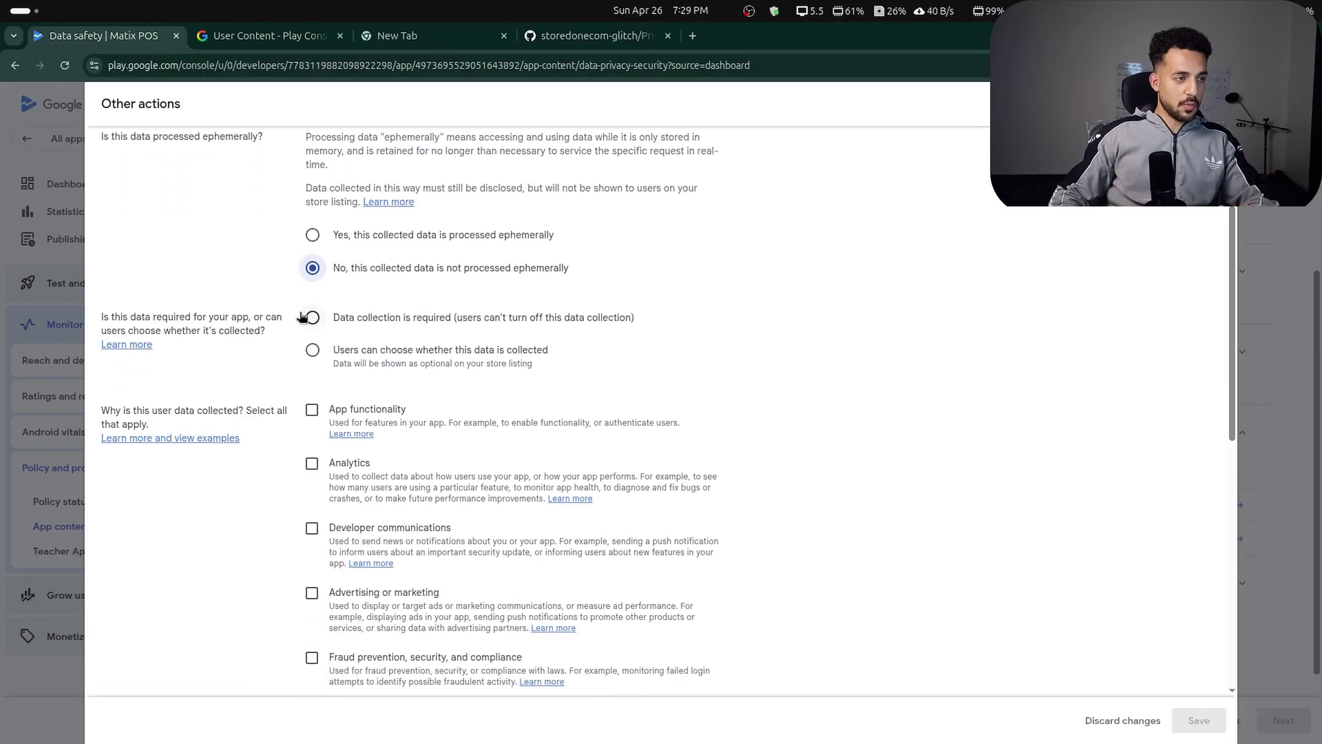
pyautogui.click(313, 317)
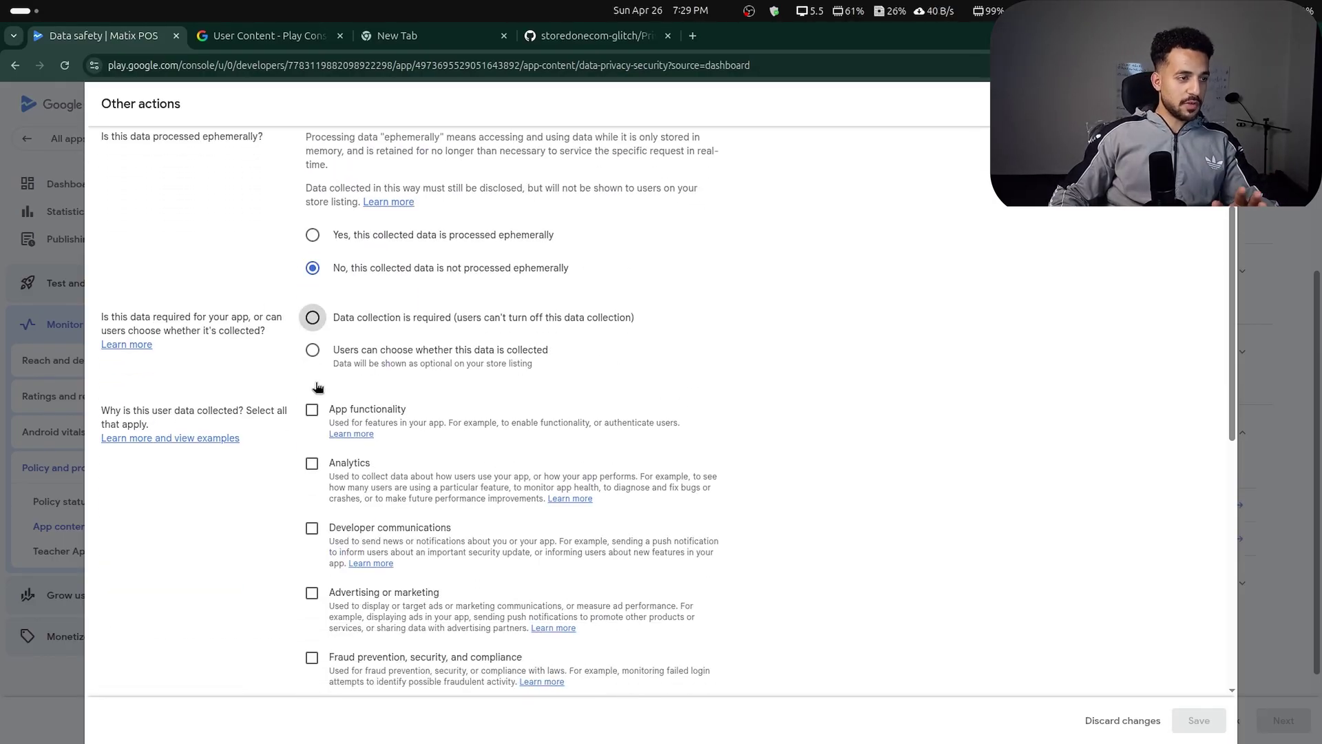
# Select App functionality, Analytics and Developer communications as the reasons Other actions data is collected and shared, and save the answers.
pyautogui.click(312, 464)
pyautogui.click(312, 528)
pyautogui.scroll(-3, 348, 651)
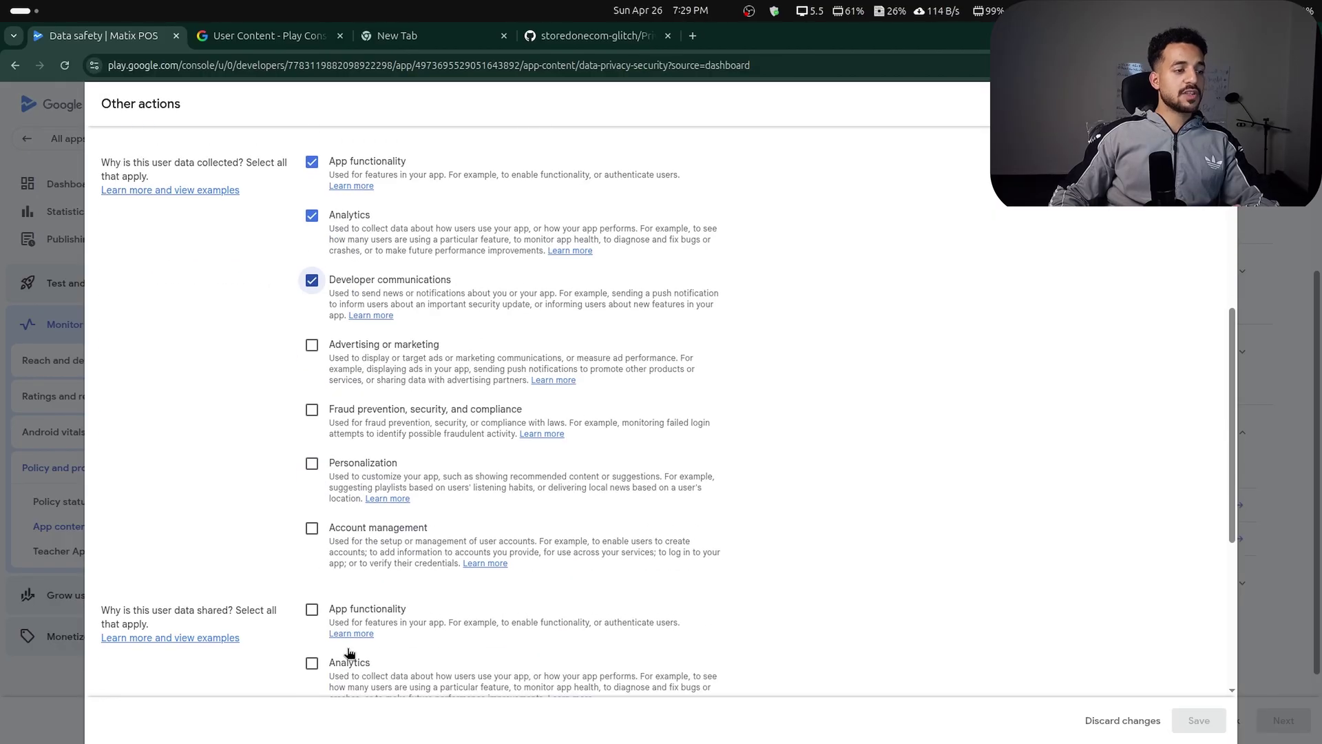
pyautogui.click(310, 610)
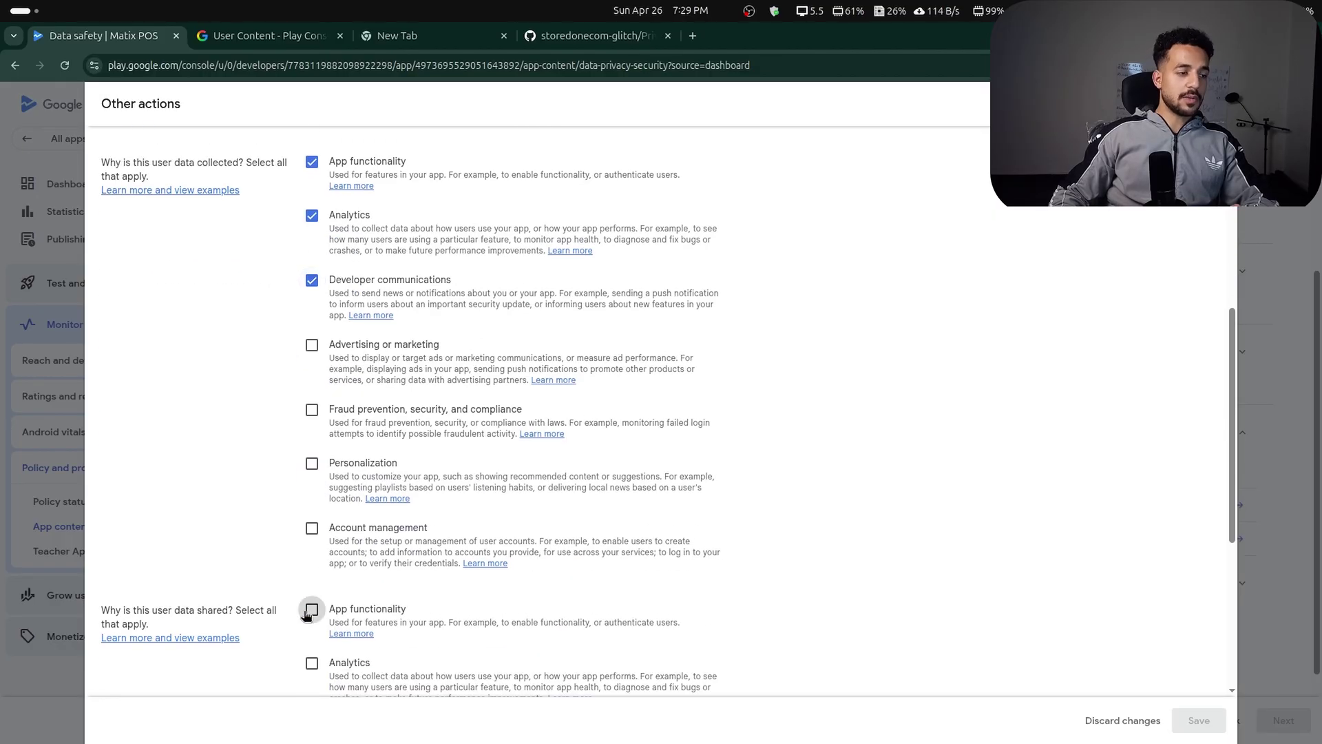
pyautogui.click(312, 665)
pyautogui.scroll(-2, 314, 664)
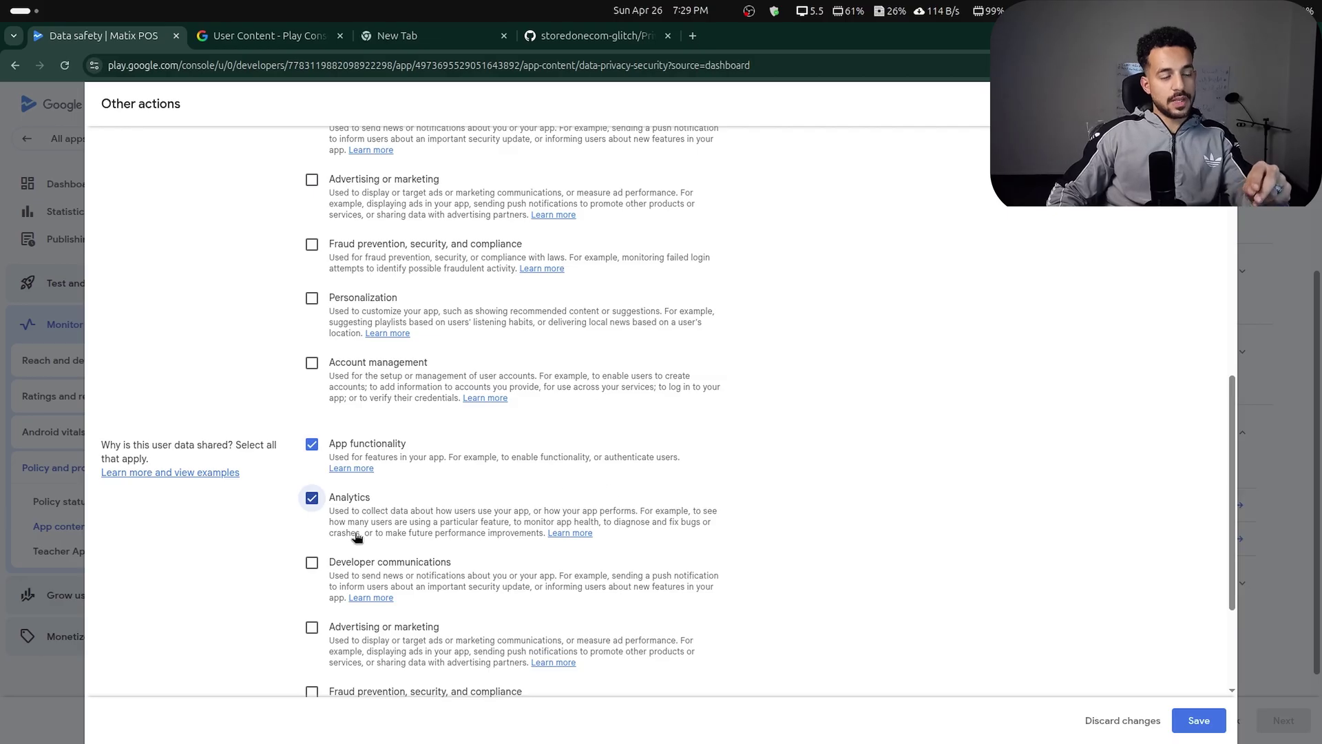
pyautogui.click(312, 563)
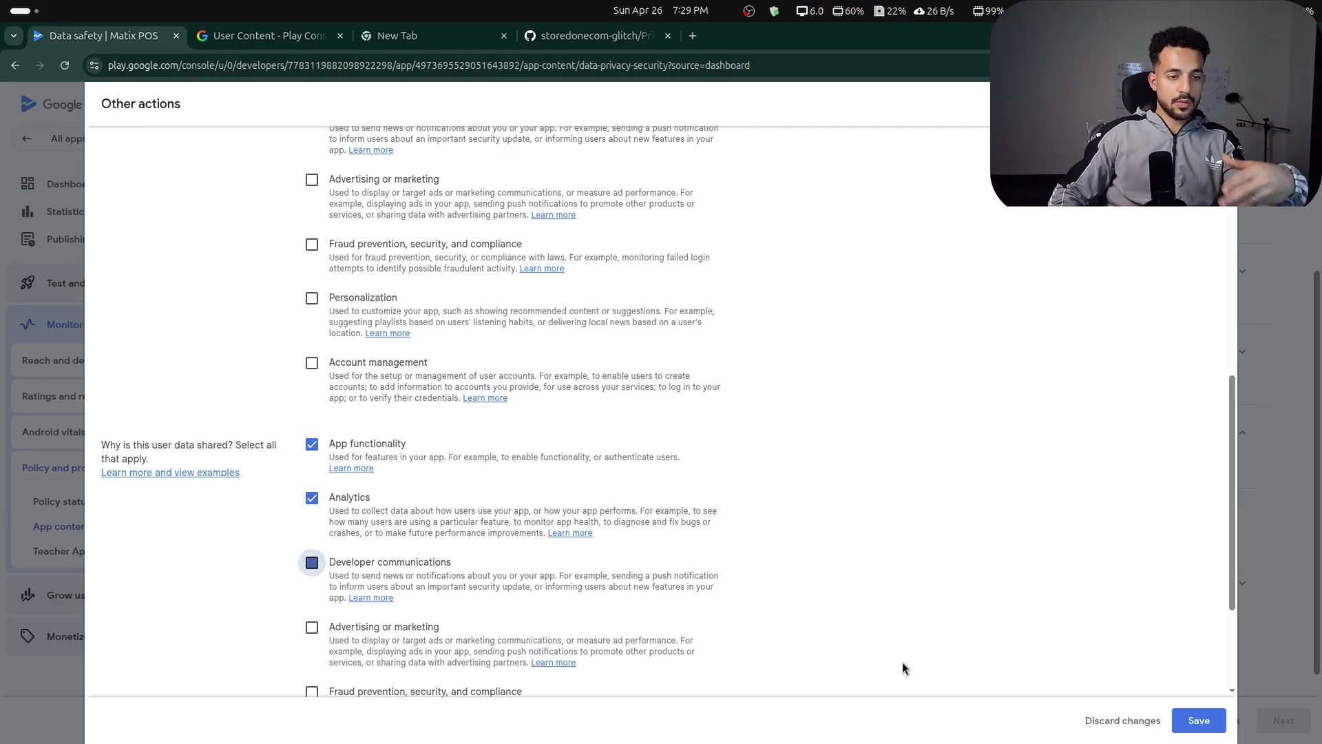
pyautogui.click(1197, 720)
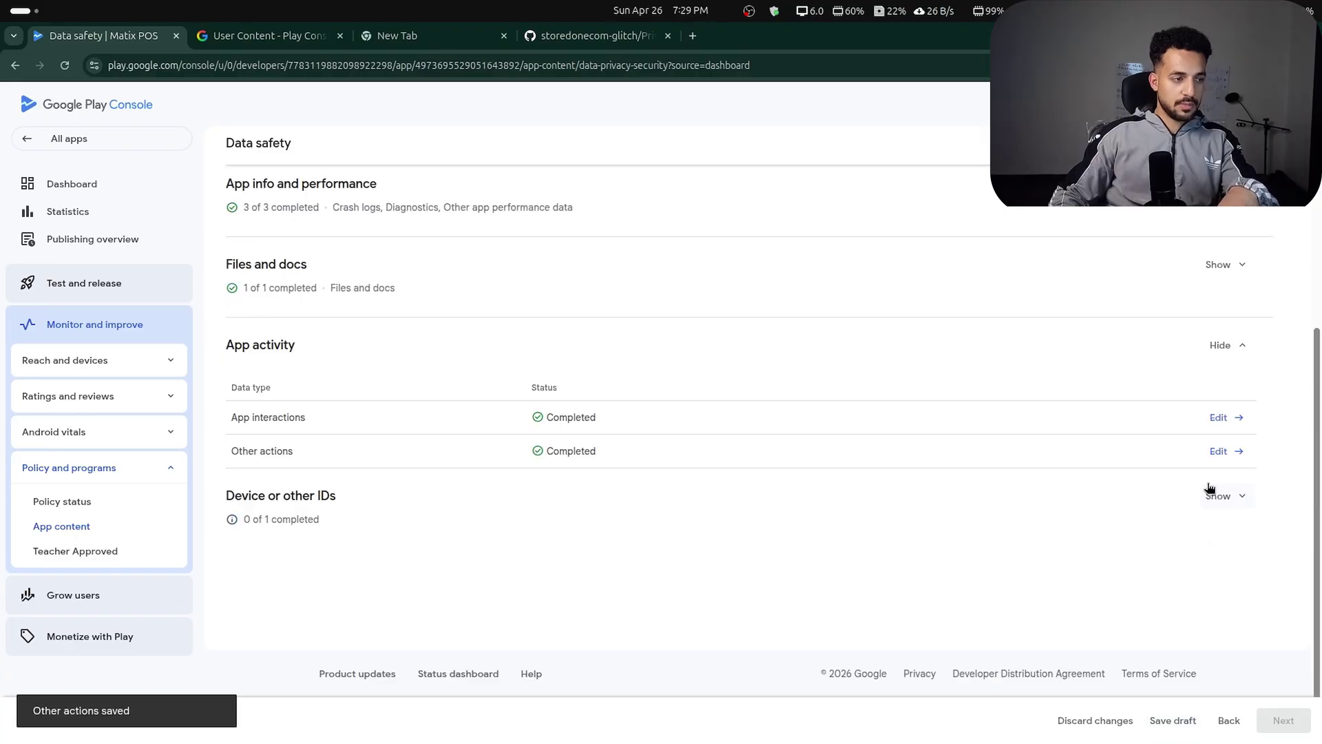
# Open the Device or other IDs questions and mark this data as Collected and Shared.
pyautogui.click(1210, 490)
pyautogui.click(1217, 522)
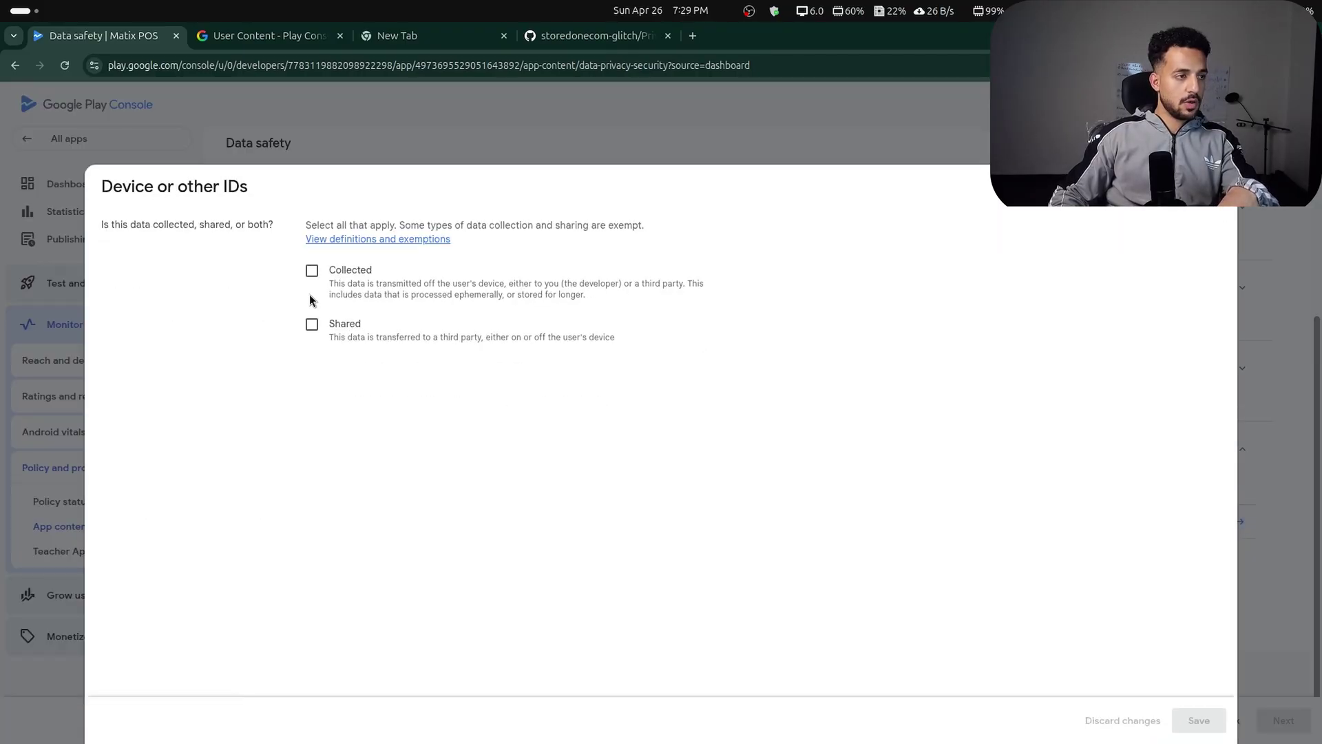
pyautogui.click(312, 270)
pyautogui.click(312, 325)
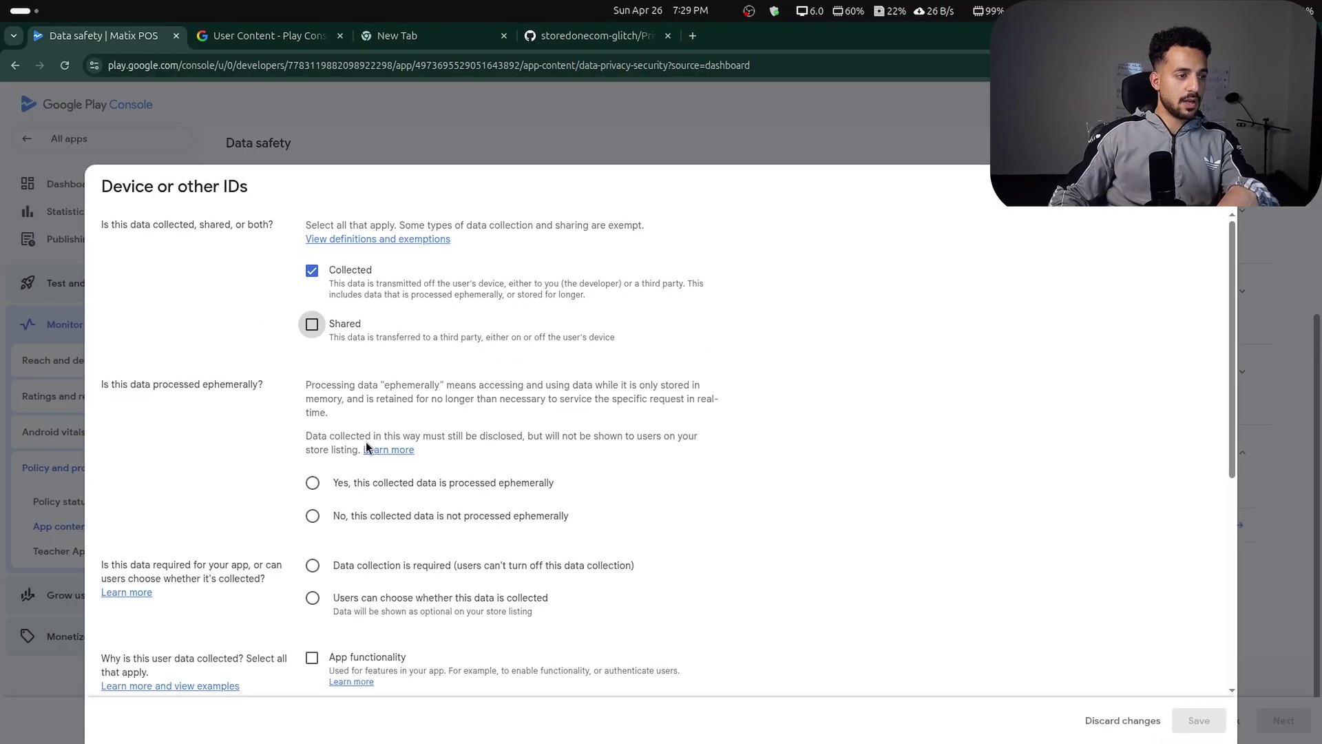
# For Device or other IDs, declare the data not processed ephemerally, collection required, and collected for App functionality and Analytics.
pyautogui.click(314, 483)
pyautogui.click(312, 516)
pyautogui.scroll(-3, 272, 394)
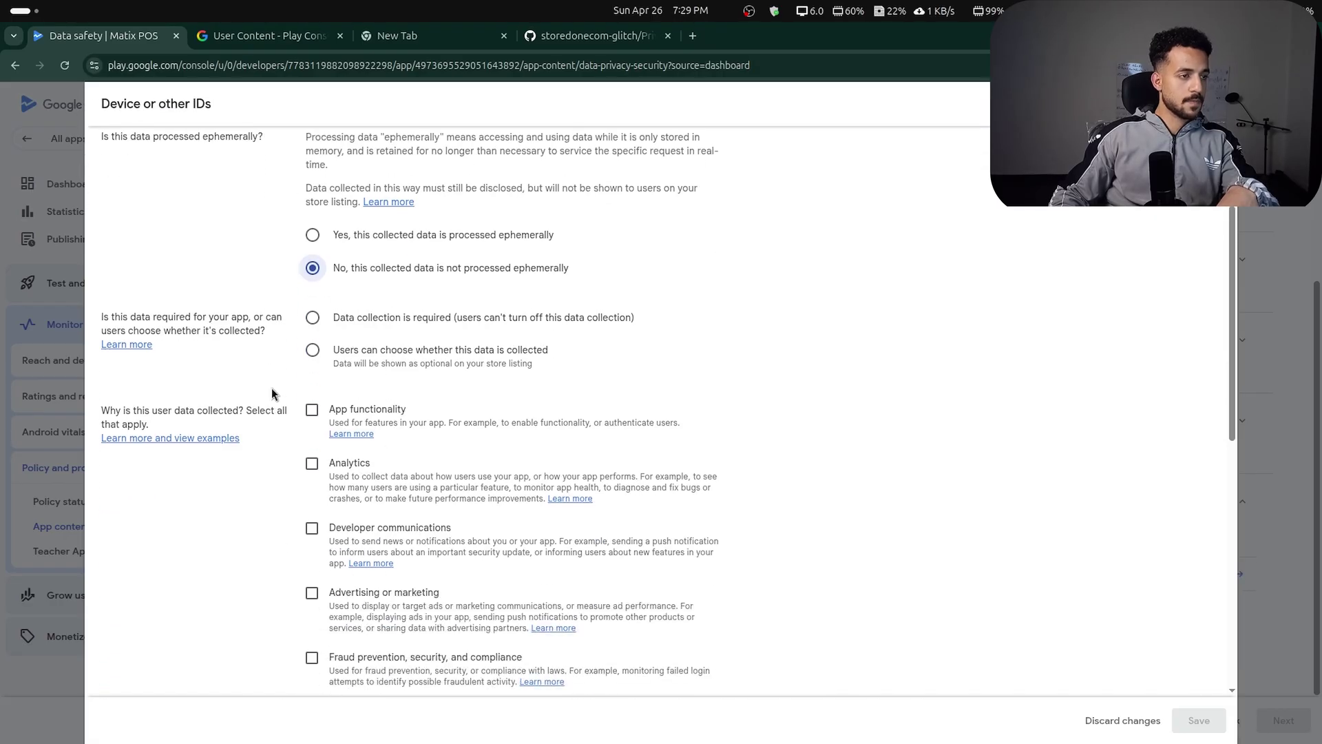
pyautogui.click(312, 318)
pyautogui.click(312, 410)
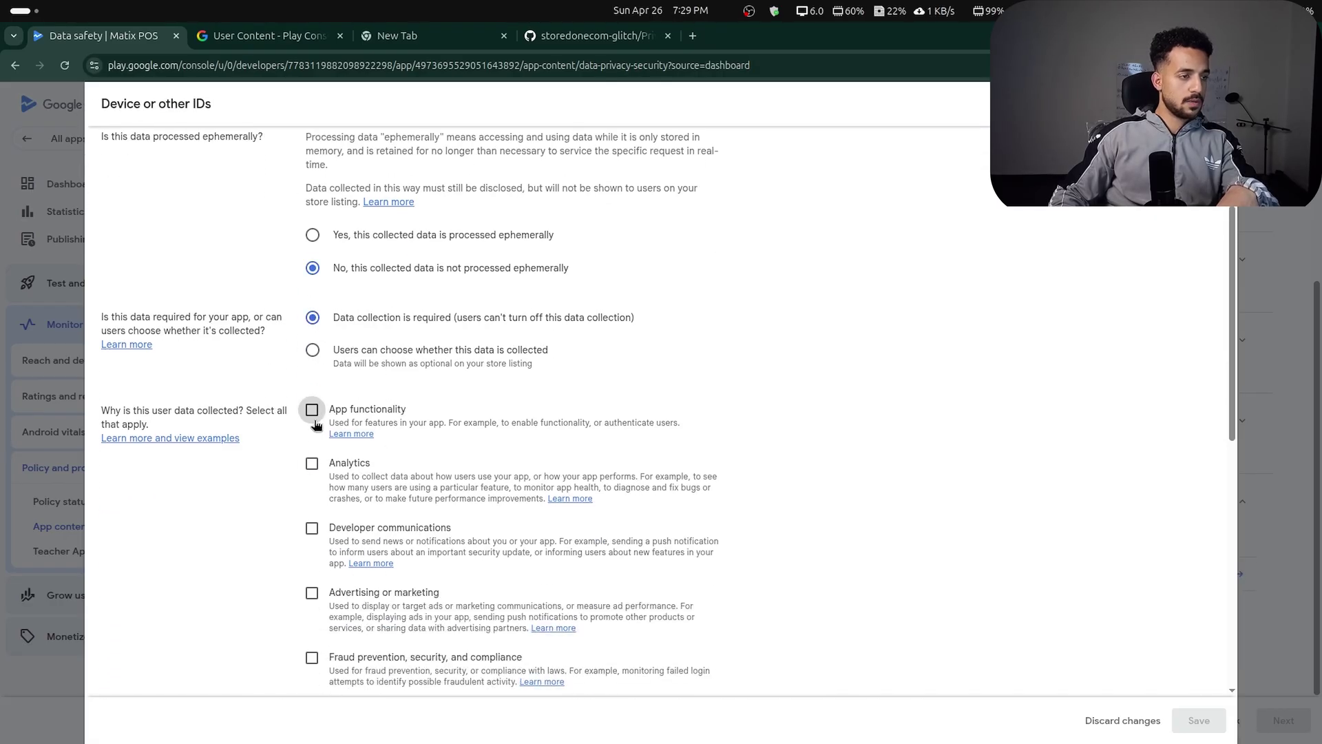
pyautogui.click(313, 466)
# Set the sharing purposes for Device or other IDs to App functionality, Analytics and Developer communications, and save the answers.
pyautogui.scroll(-5, 311, 530)
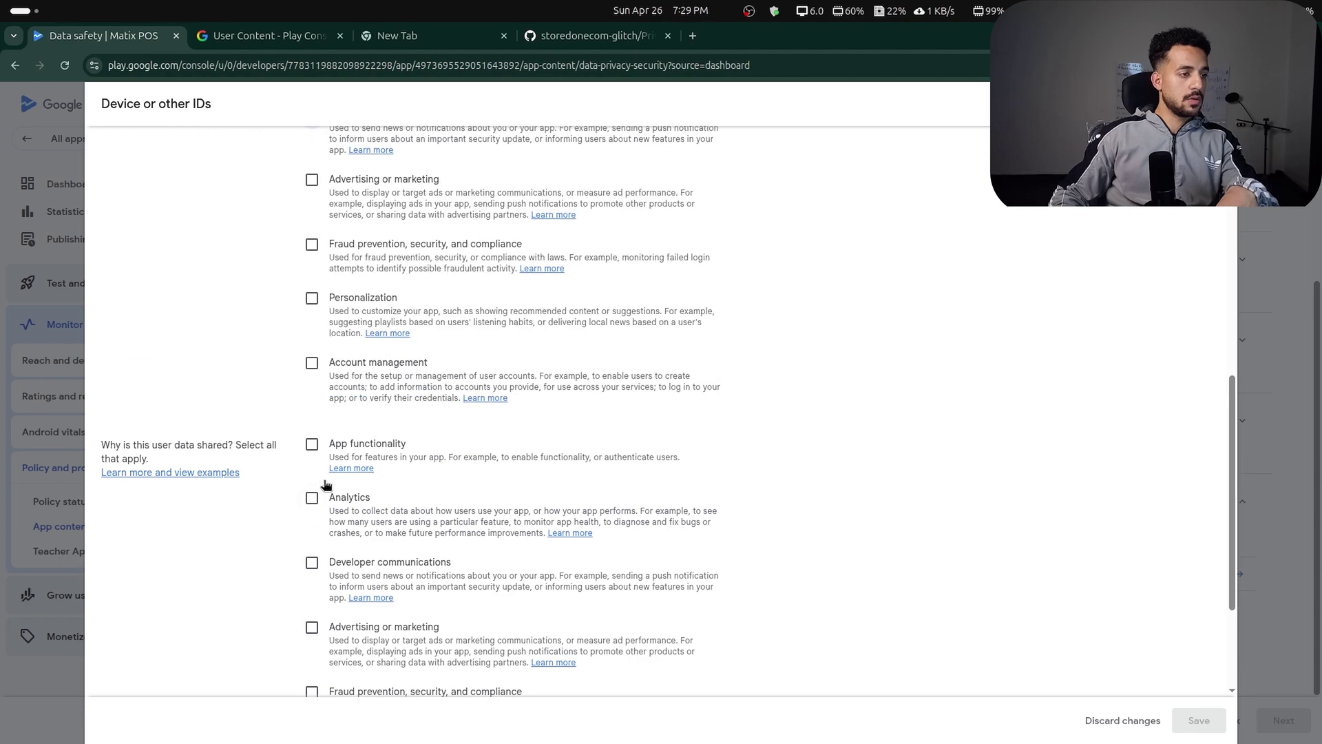
pyautogui.click(312, 444)
pyautogui.click(312, 497)
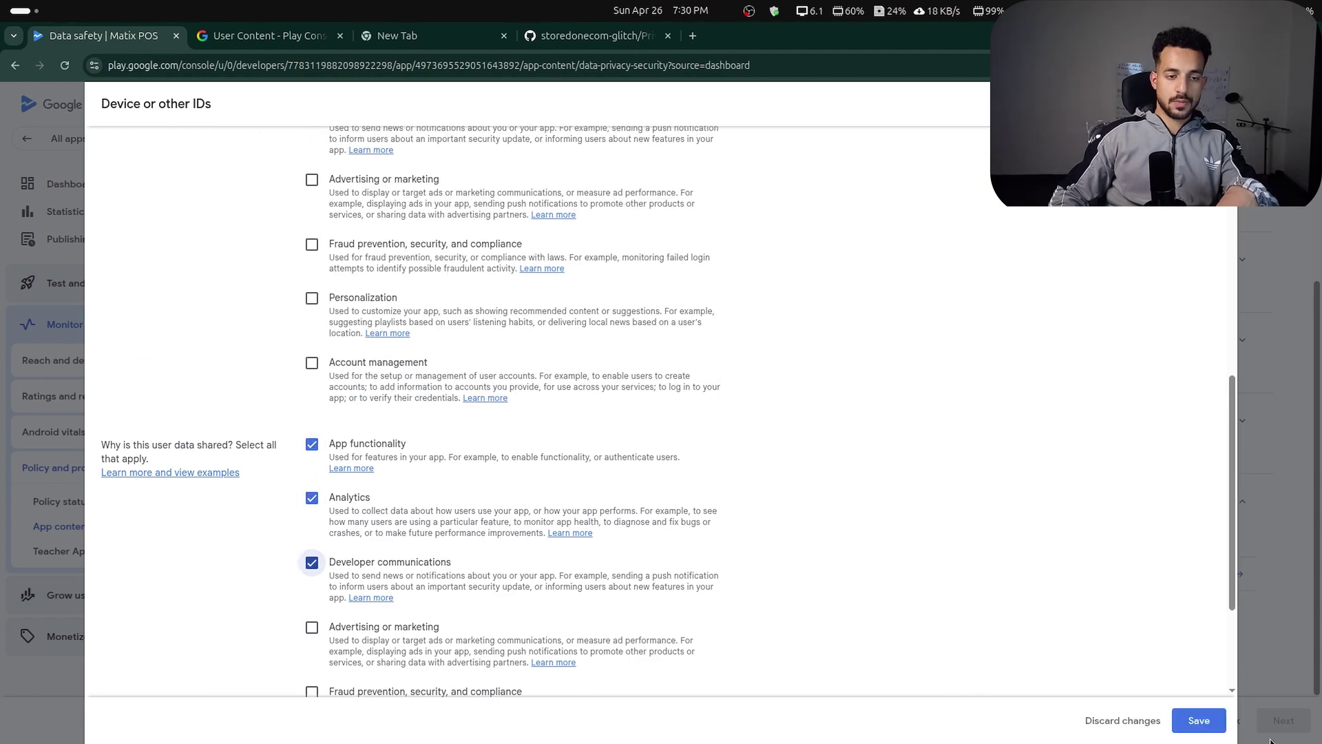
pyautogui.click(1199, 720)
# Under Personal info, declare User IDs as Collected and Shared, not processed ephemerally, with data collection required.
pyautogui.scroll(3, 1226, 427)
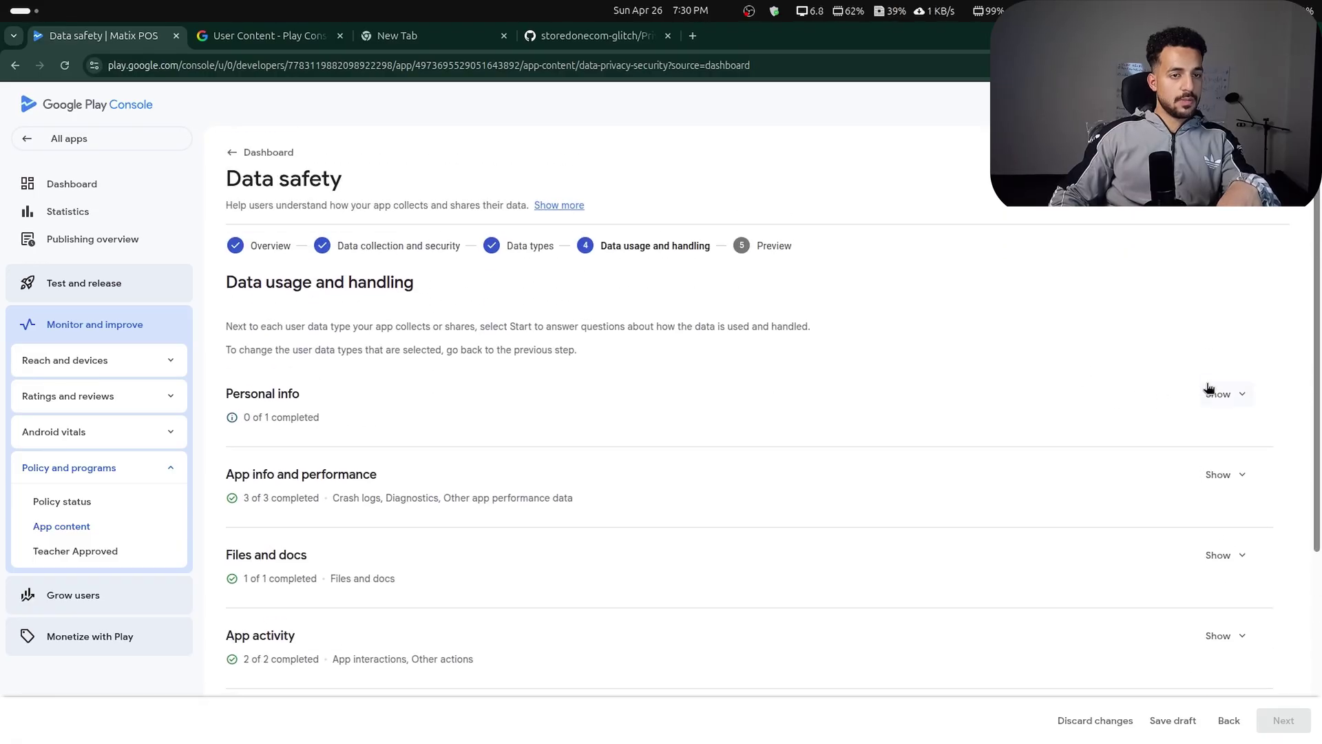
pyautogui.click(1221, 394)
pyautogui.click(1228, 469)
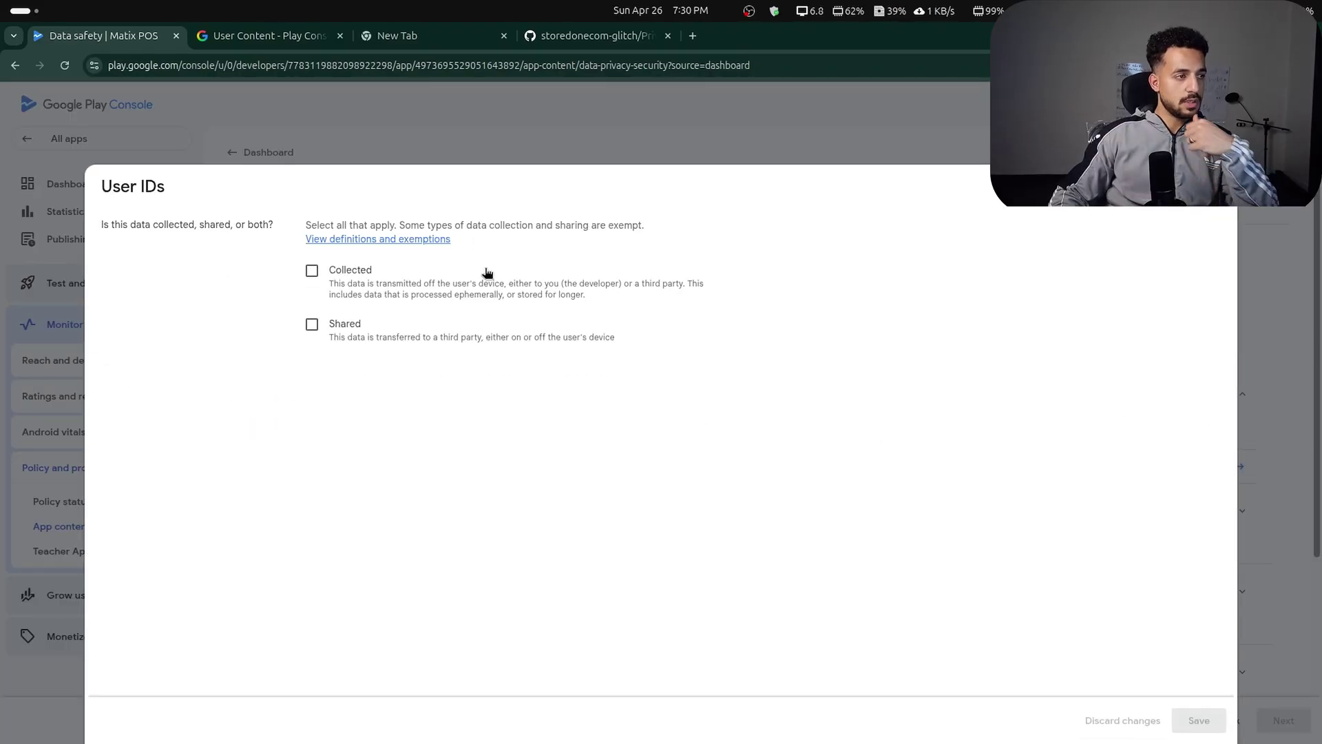
pyautogui.click(312, 270)
pyautogui.click(312, 324)
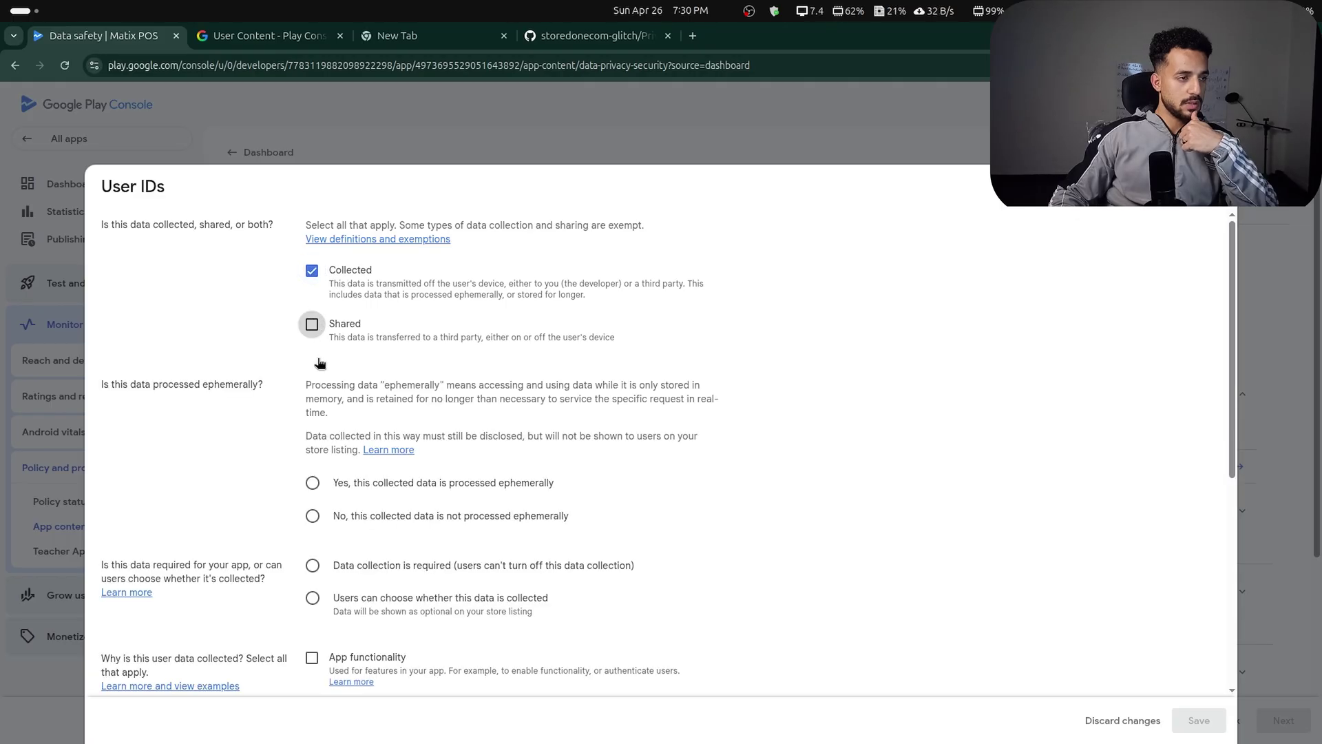
pyautogui.click(313, 516)
pyautogui.click(312, 566)
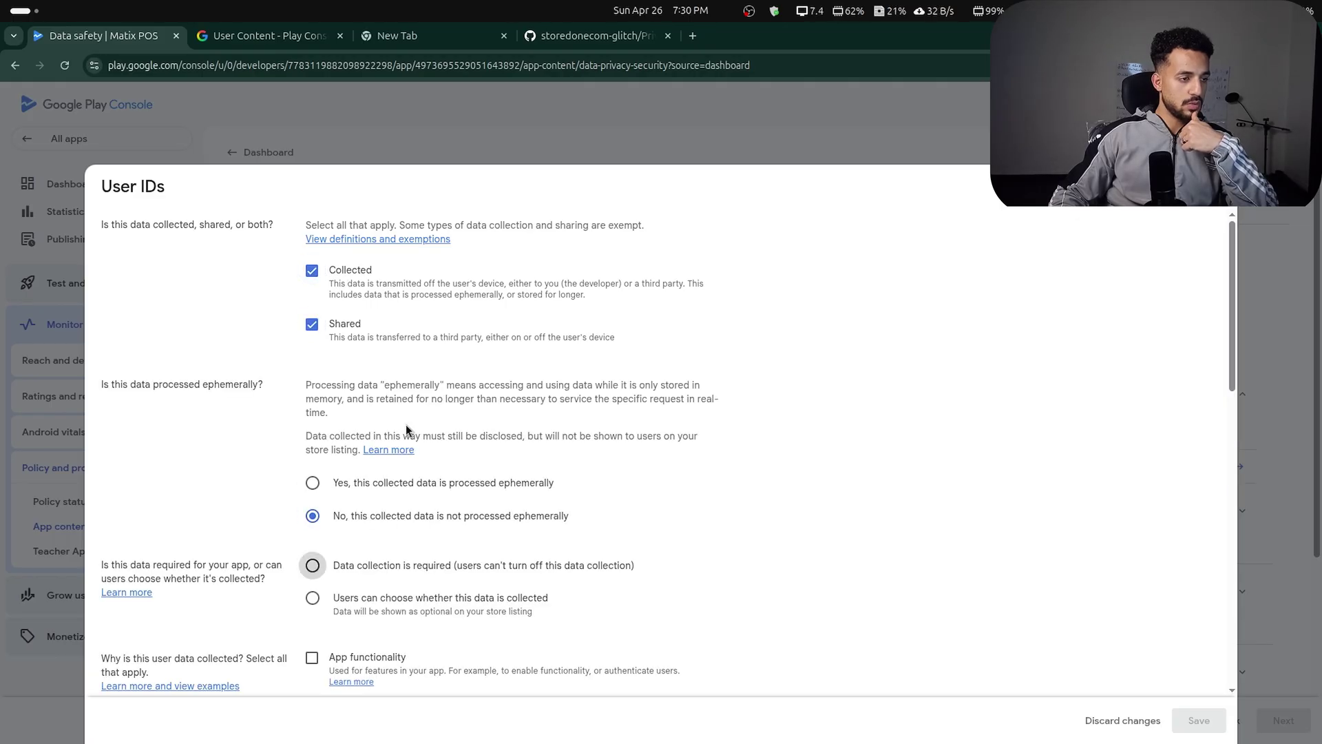
# Set the collection purposes for User IDs to App functionality, Analytics and Developer communications.
pyautogui.scroll(-3, 337, 395)
pyautogui.click(312, 410)
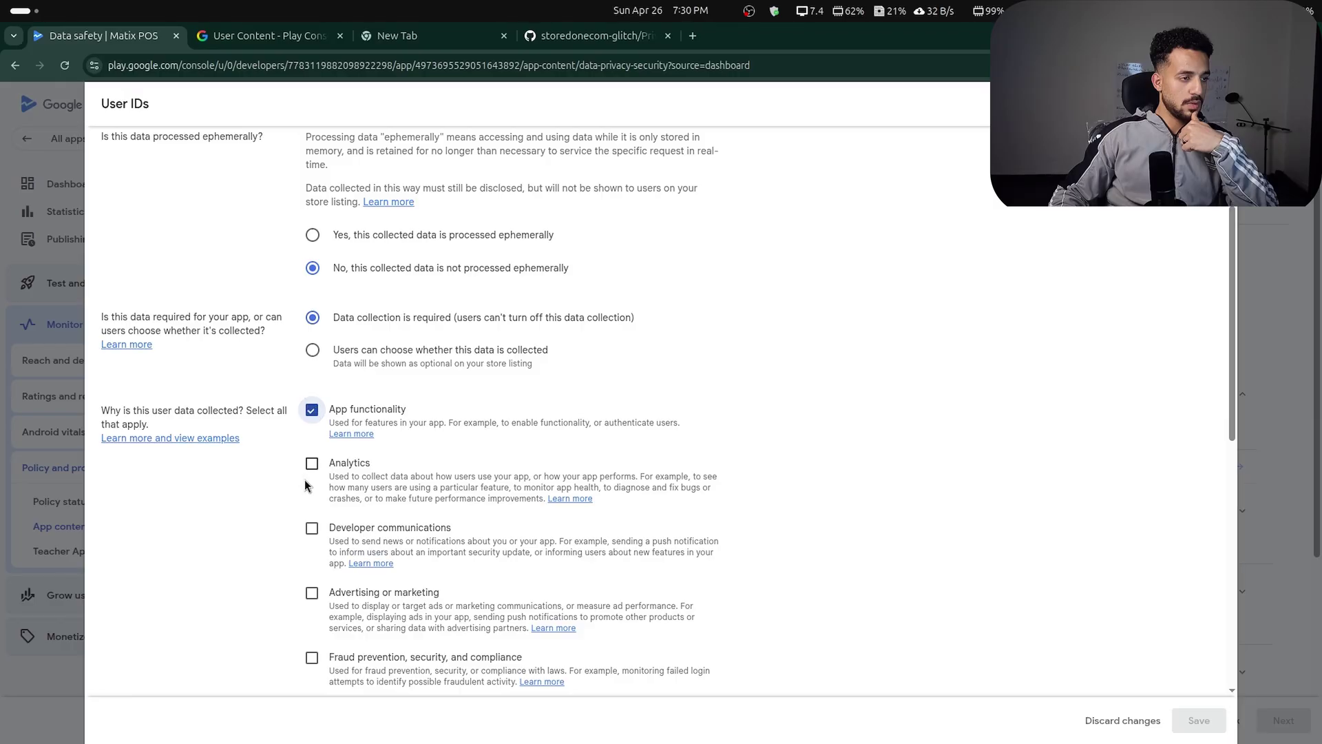
pyautogui.click(312, 463)
pyautogui.click(312, 528)
# Set the sharing purposes for User IDs to App functionality, Analytics and Developer communications, and save the answers.
pyautogui.scroll(-2, 530, 353)
pyautogui.scroll(-2, 530, 353)
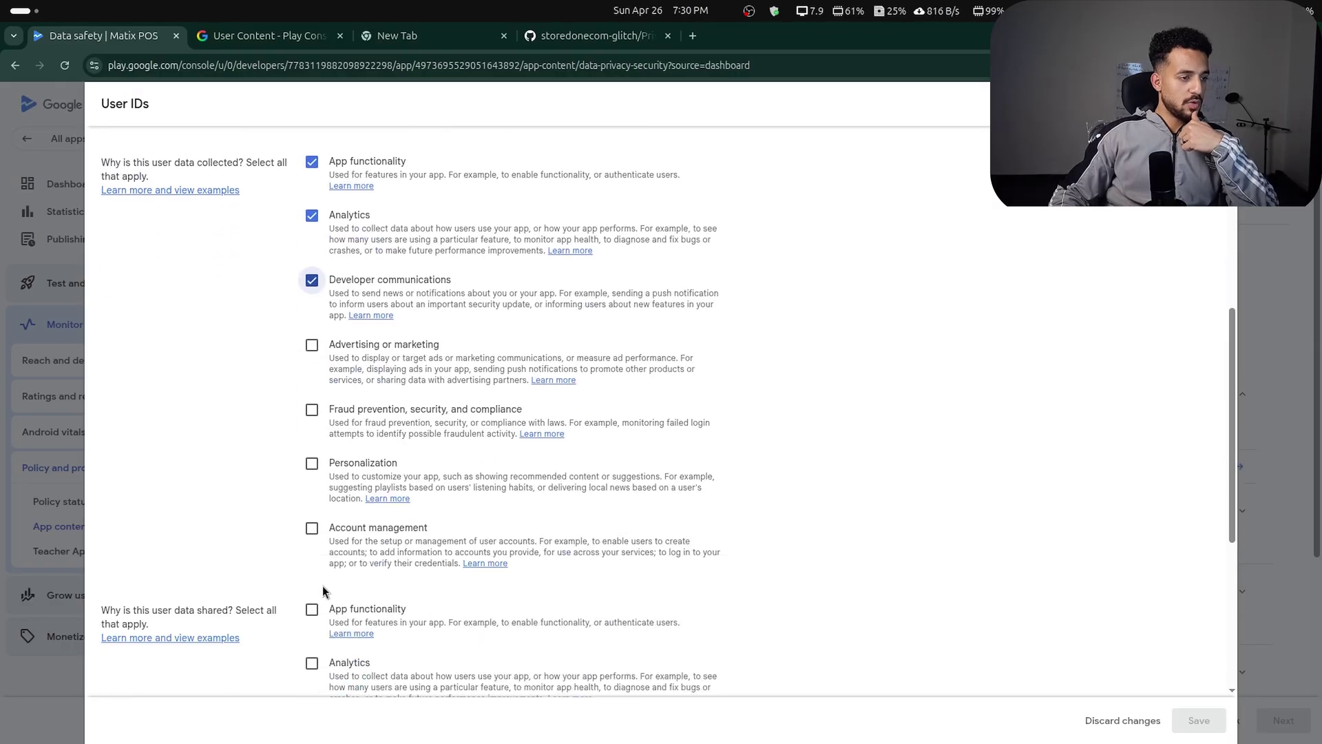
pyautogui.click(312, 610)
pyautogui.scroll(-3, 312, 609)
pyautogui.click(312, 498)
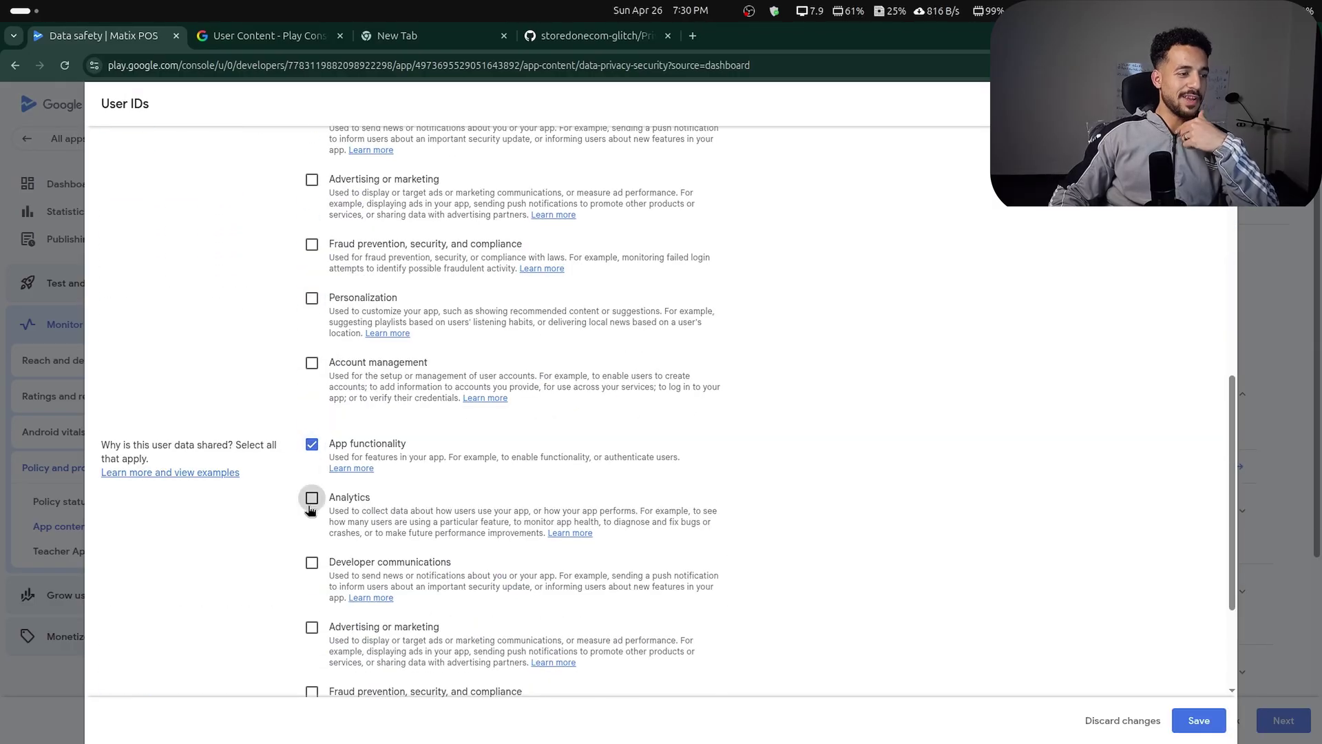
pyautogui.click(310, 561)
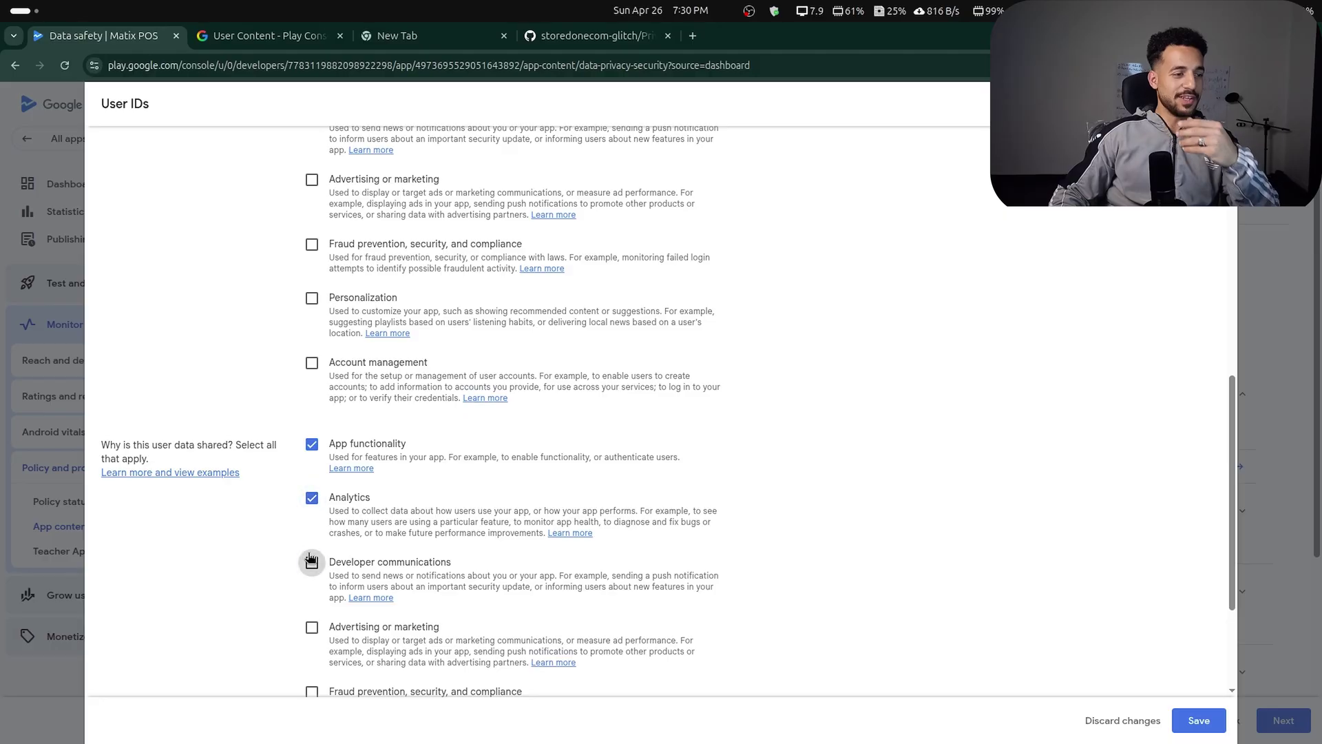
pyautogui.click(1193, 718)
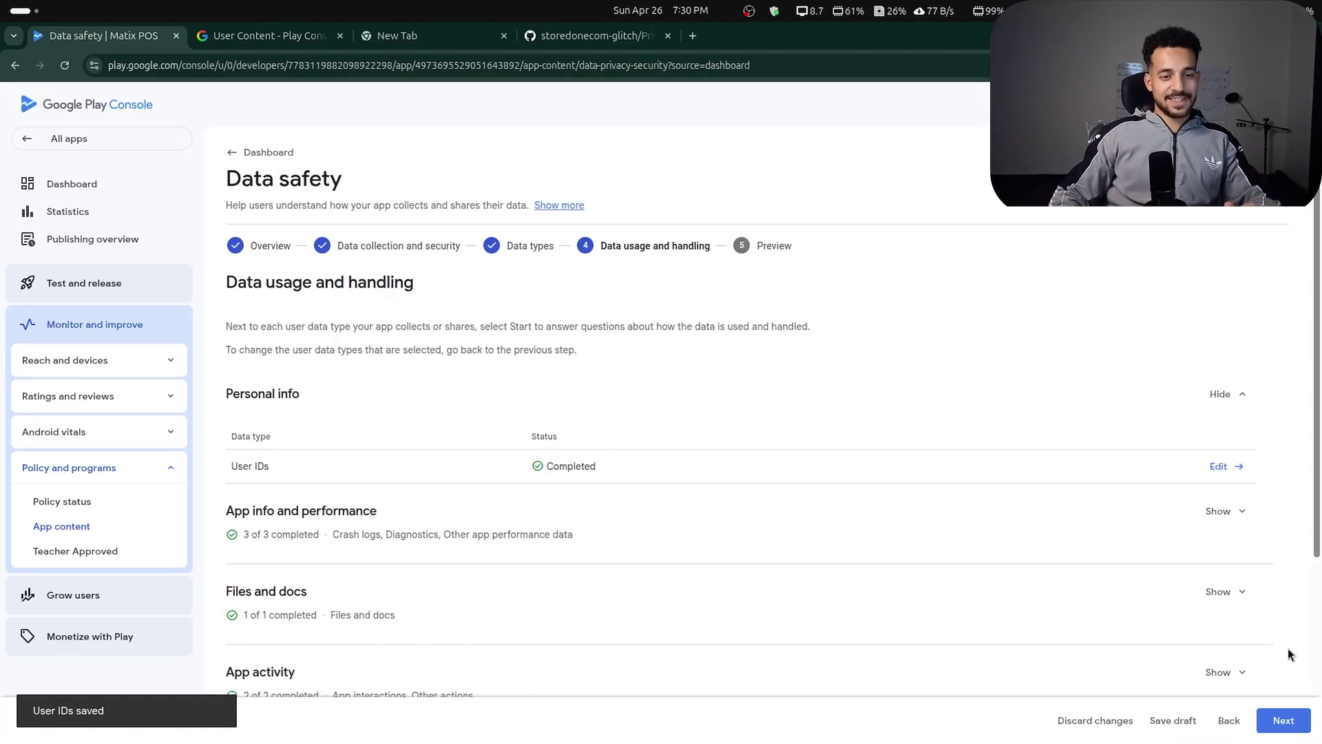
# Proceed to the Data safety store listing preview, review the declared data, and save the form.
pyautogui.click(1284, 720)
pyautogui.scroll(-3, 932, 406)
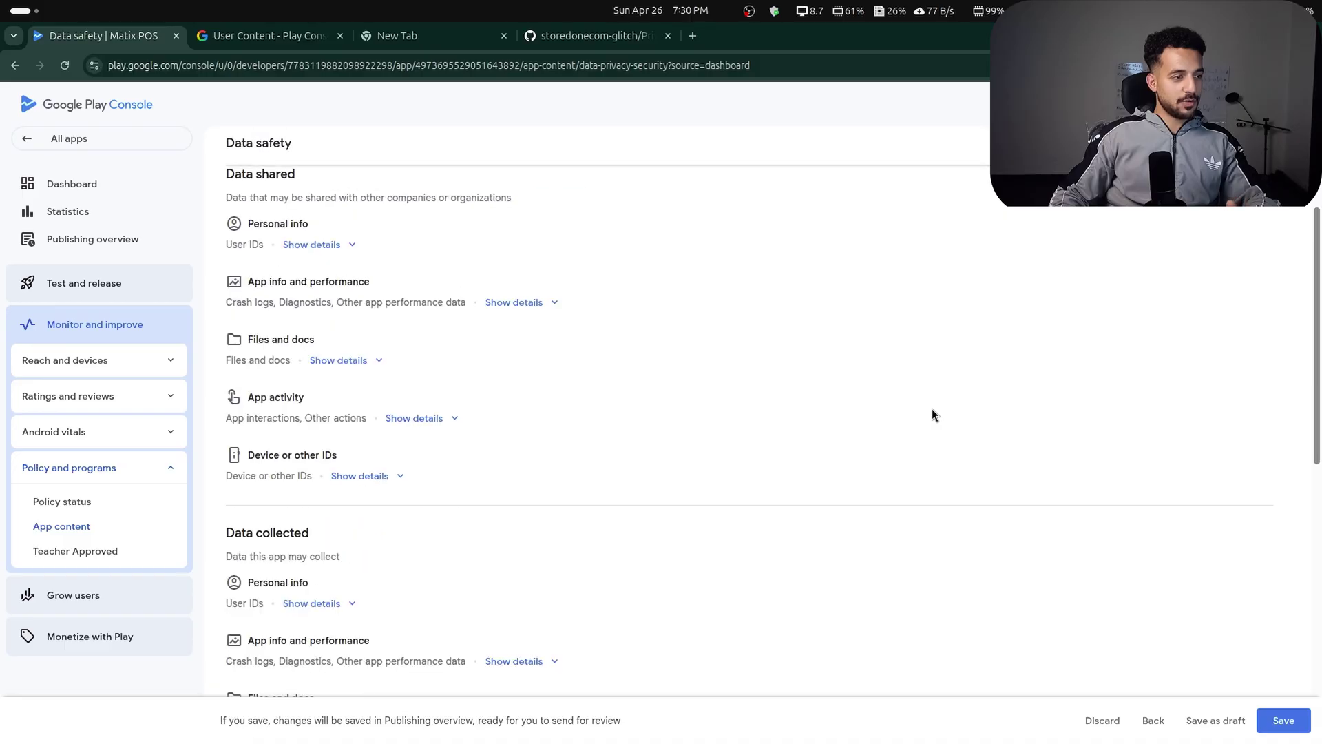
pyautogui.scroll(-3, 932, 413)
pyautogui.scroll(6, 542, 499)
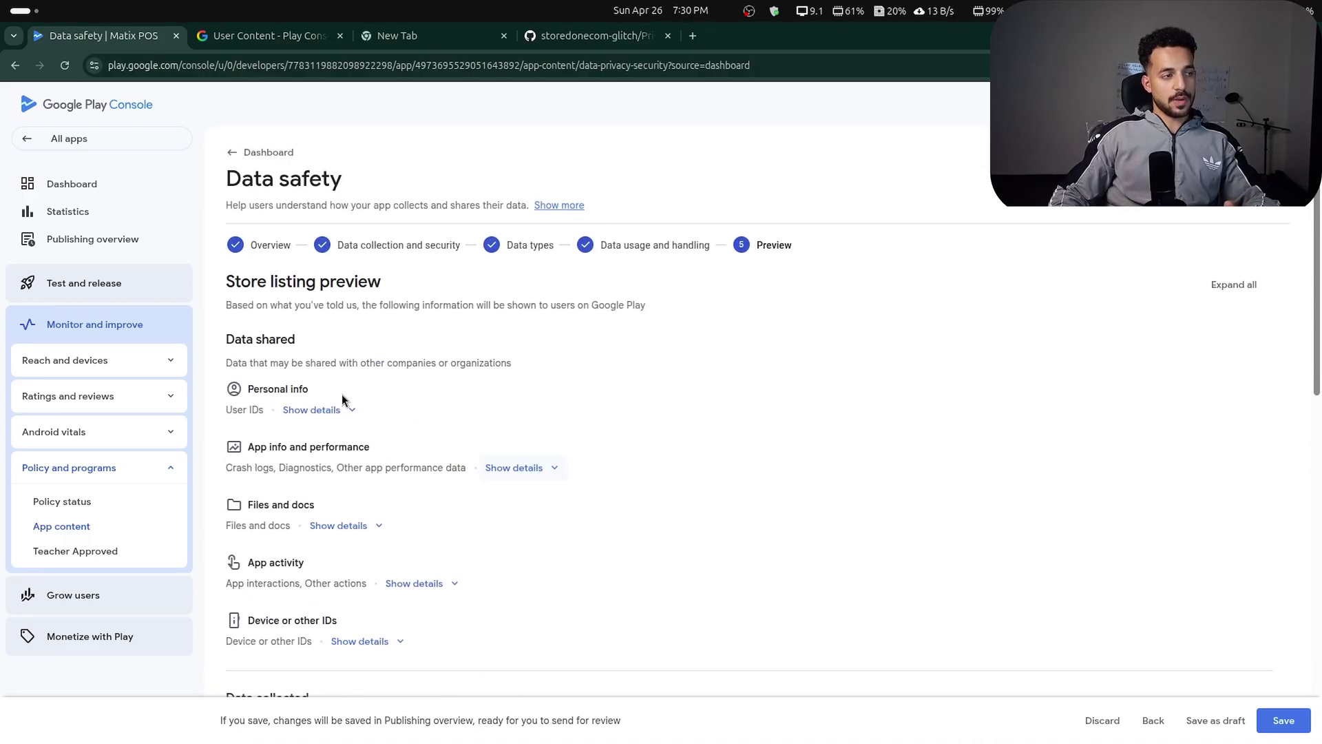
pyautogui.scroll(-5, 319, 398)
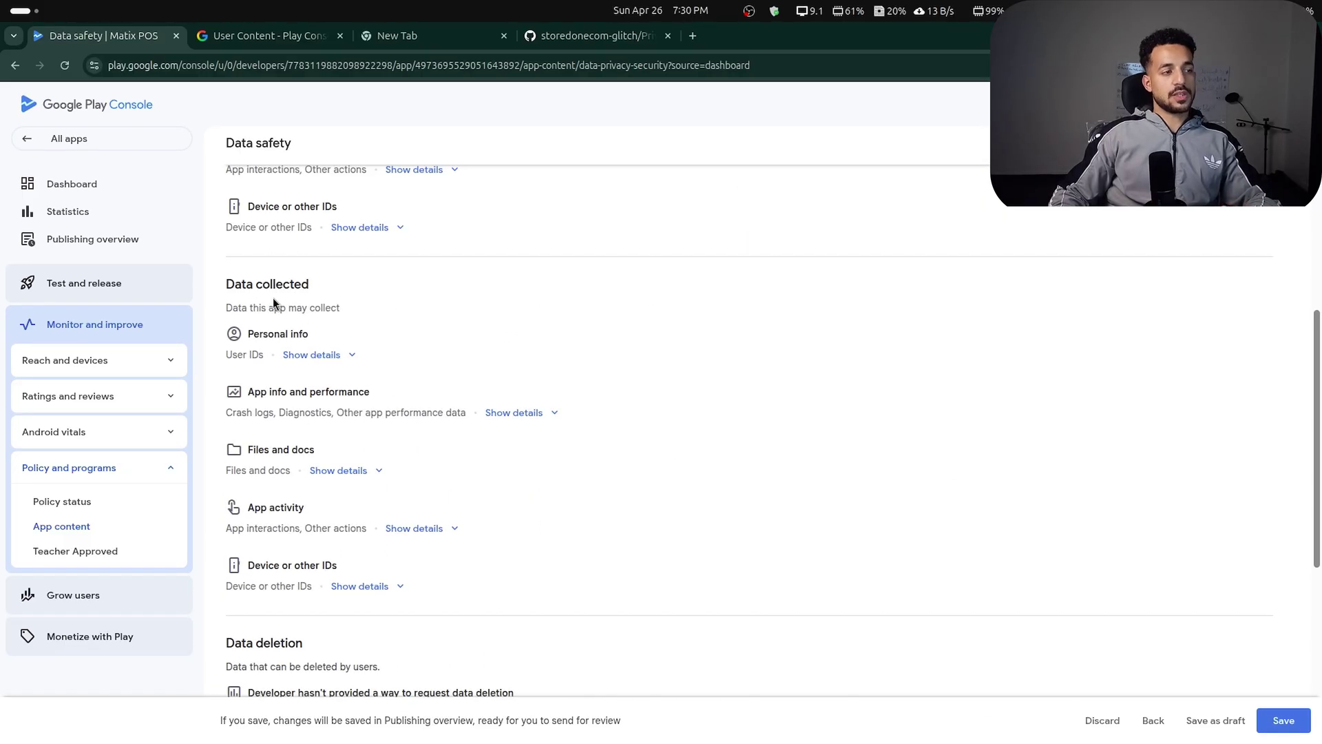
pyautogui.scroll(-2, 547, 466)
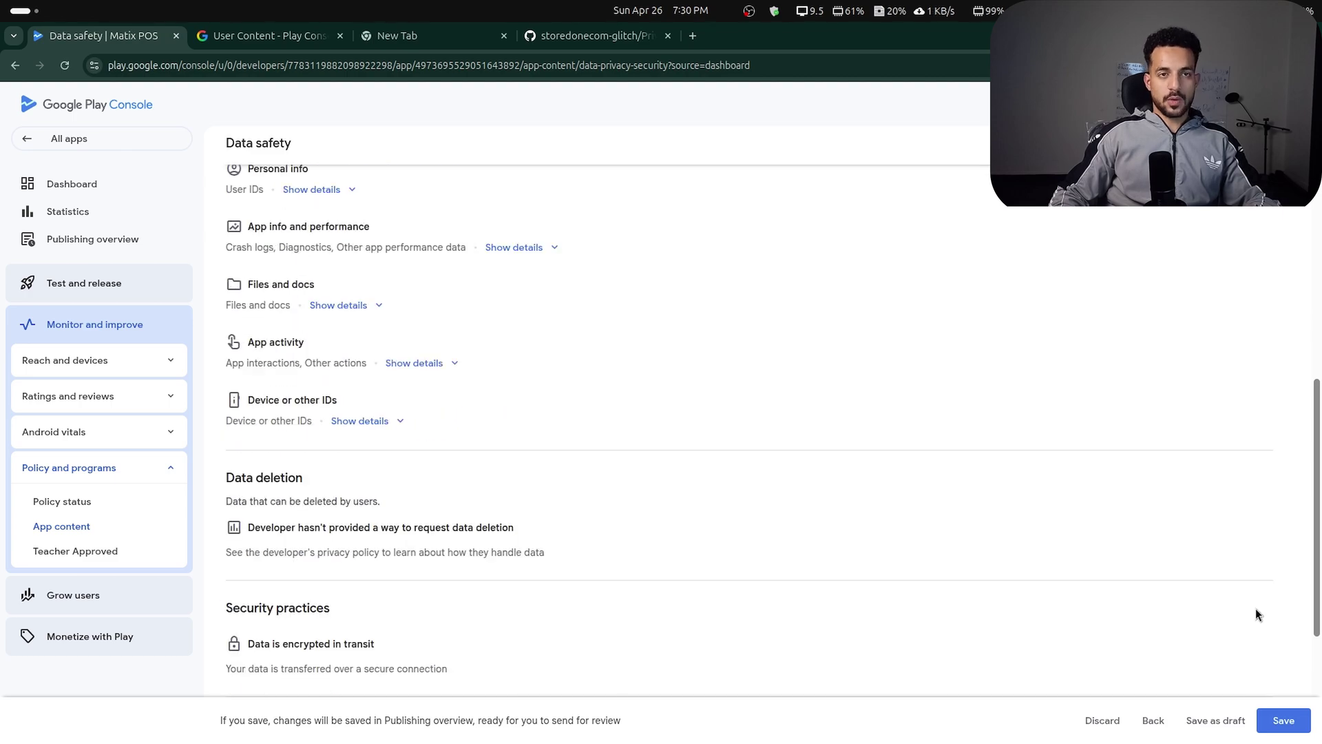
pyautogui.scroll(-1, 787, 458)
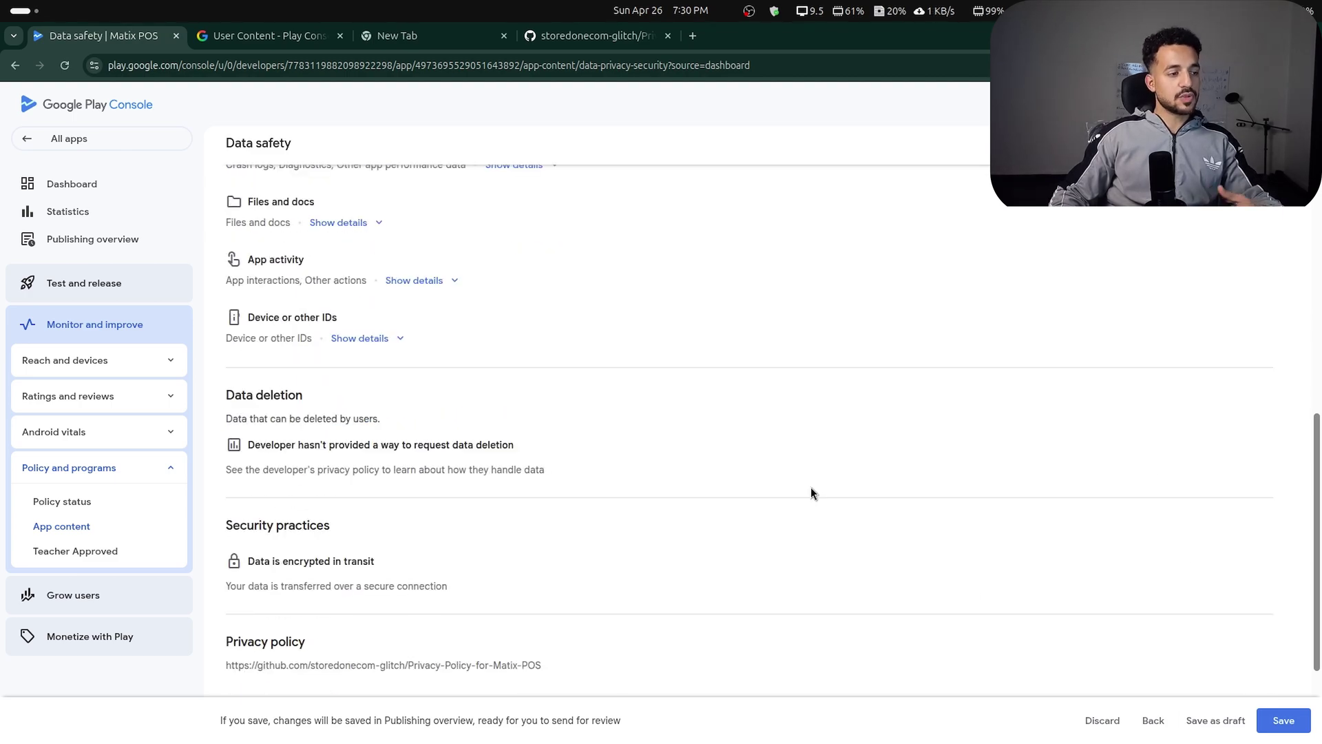
pyautogui.click(1301, 725)
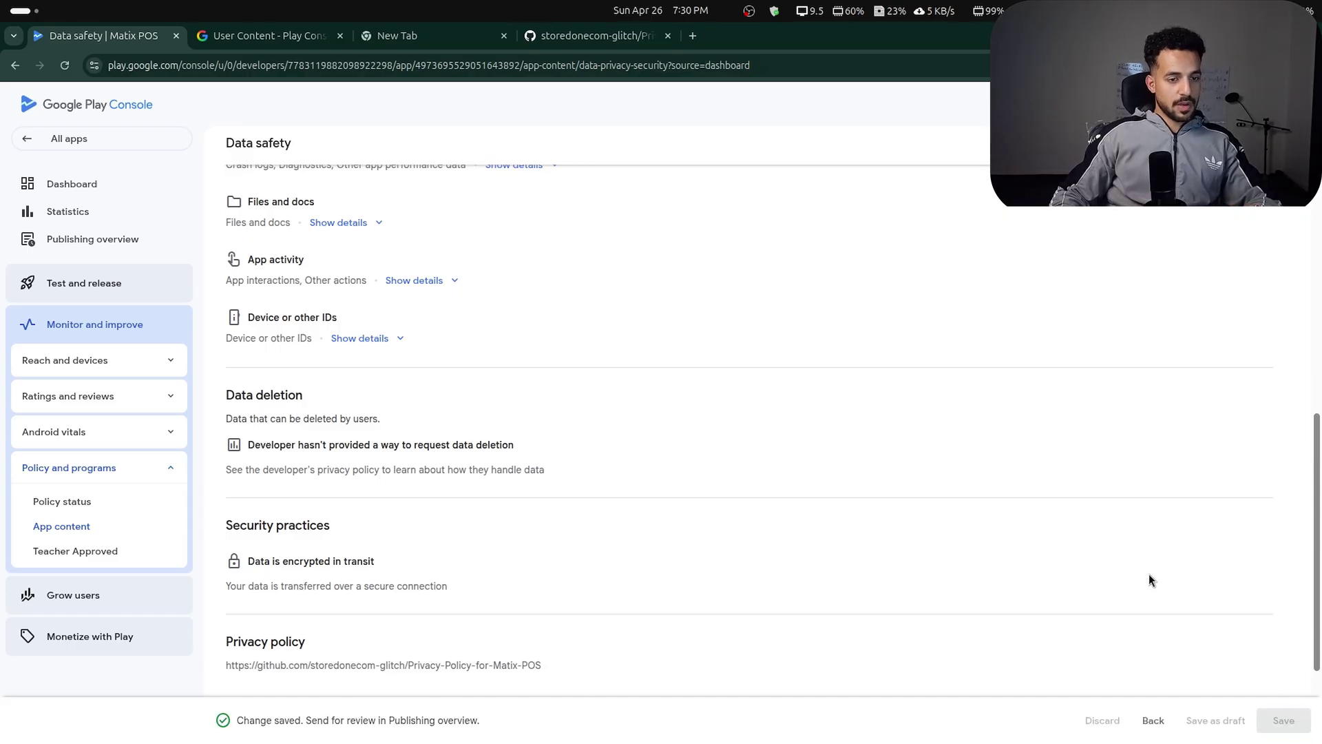
# Return to the dashboard, open the Government apps task, answer No and save the declaration.
pyautogui.scroll(10, 1149, 573)
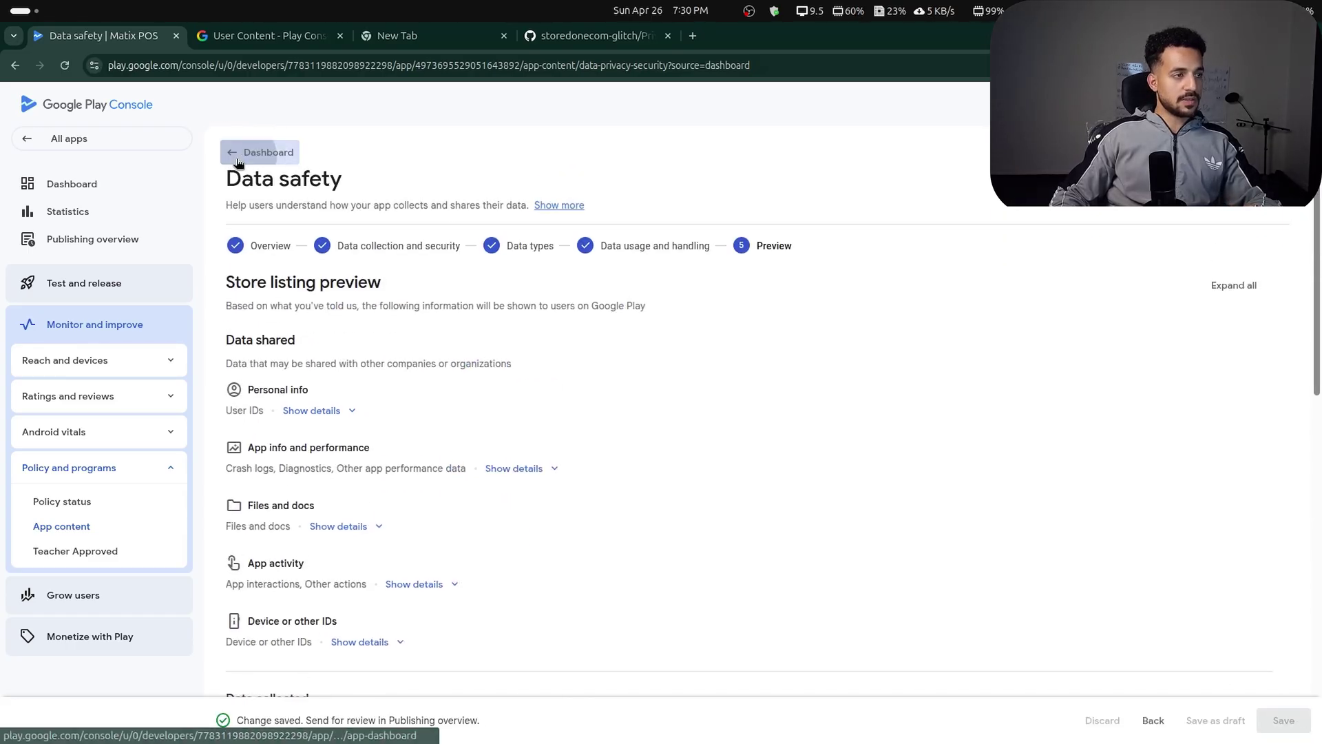
pyautogui.click(243, 152)
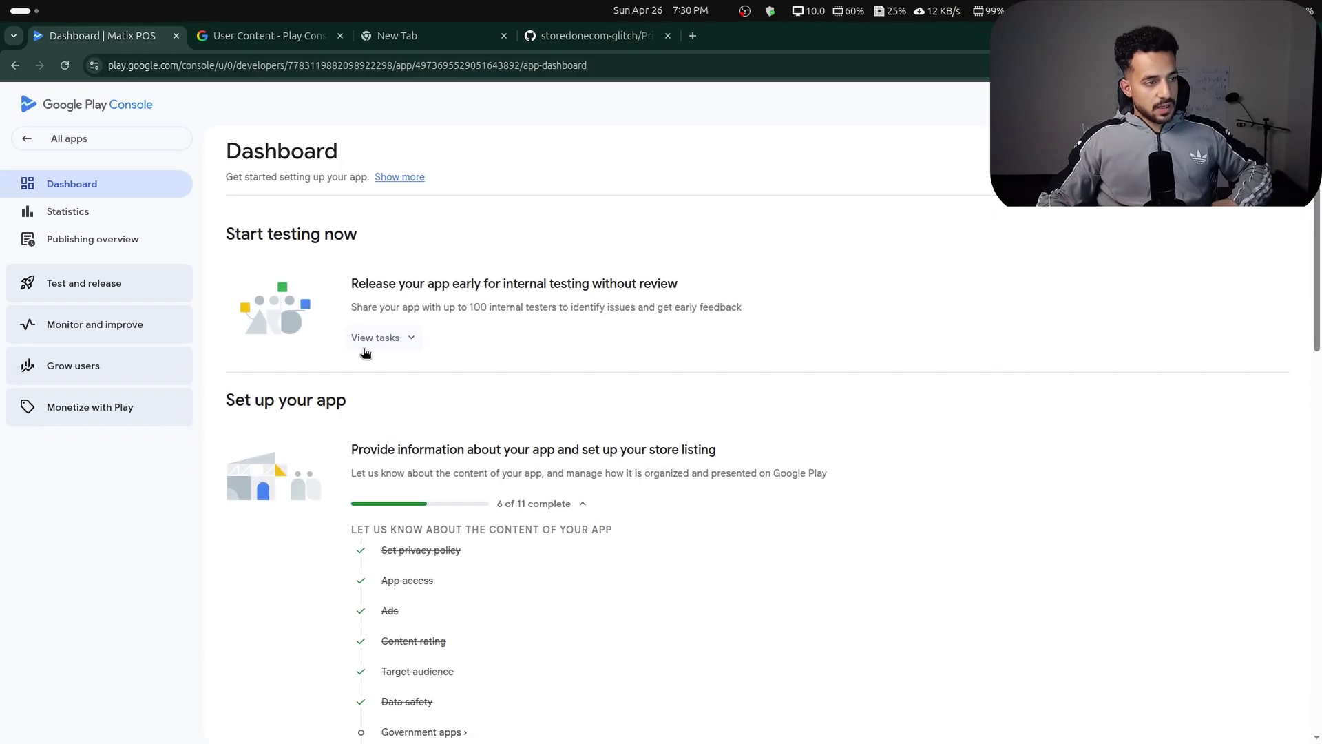
pyautogui.scroll(-1, 697, 490)
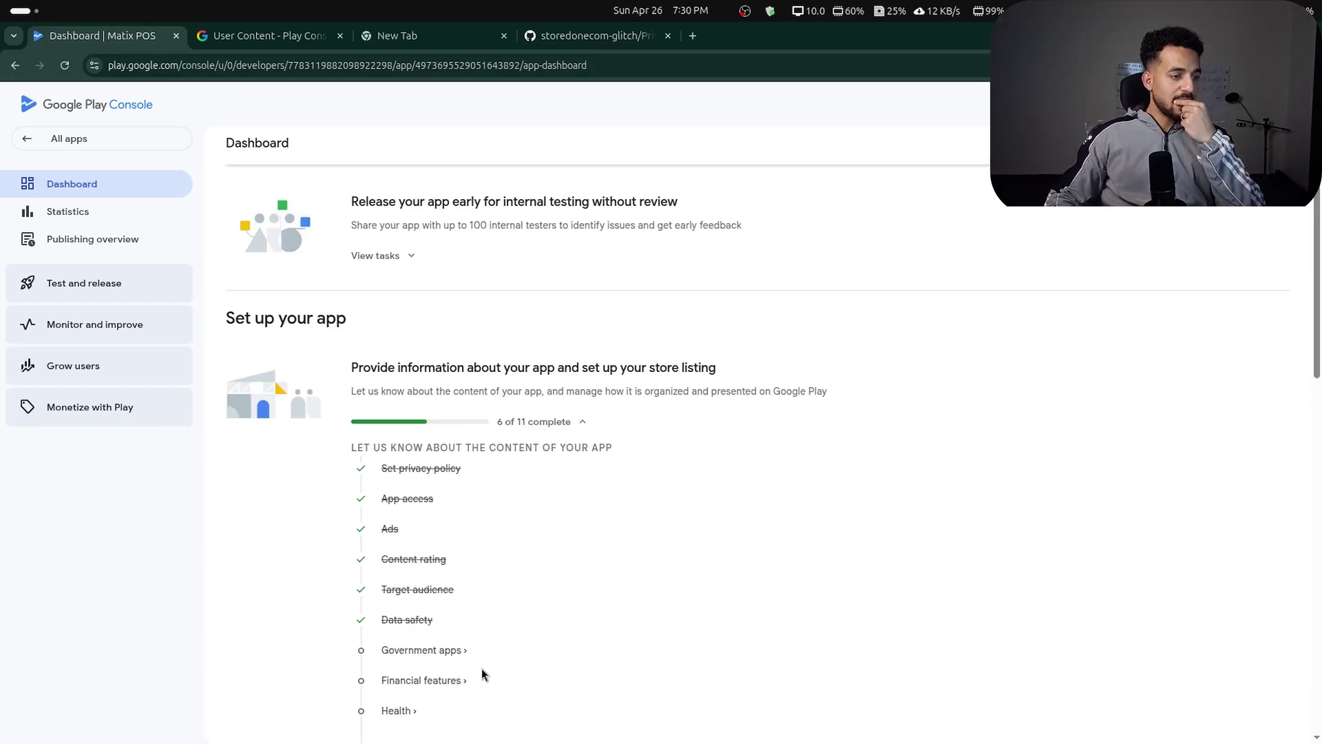
pyautogui.click(441, 651)
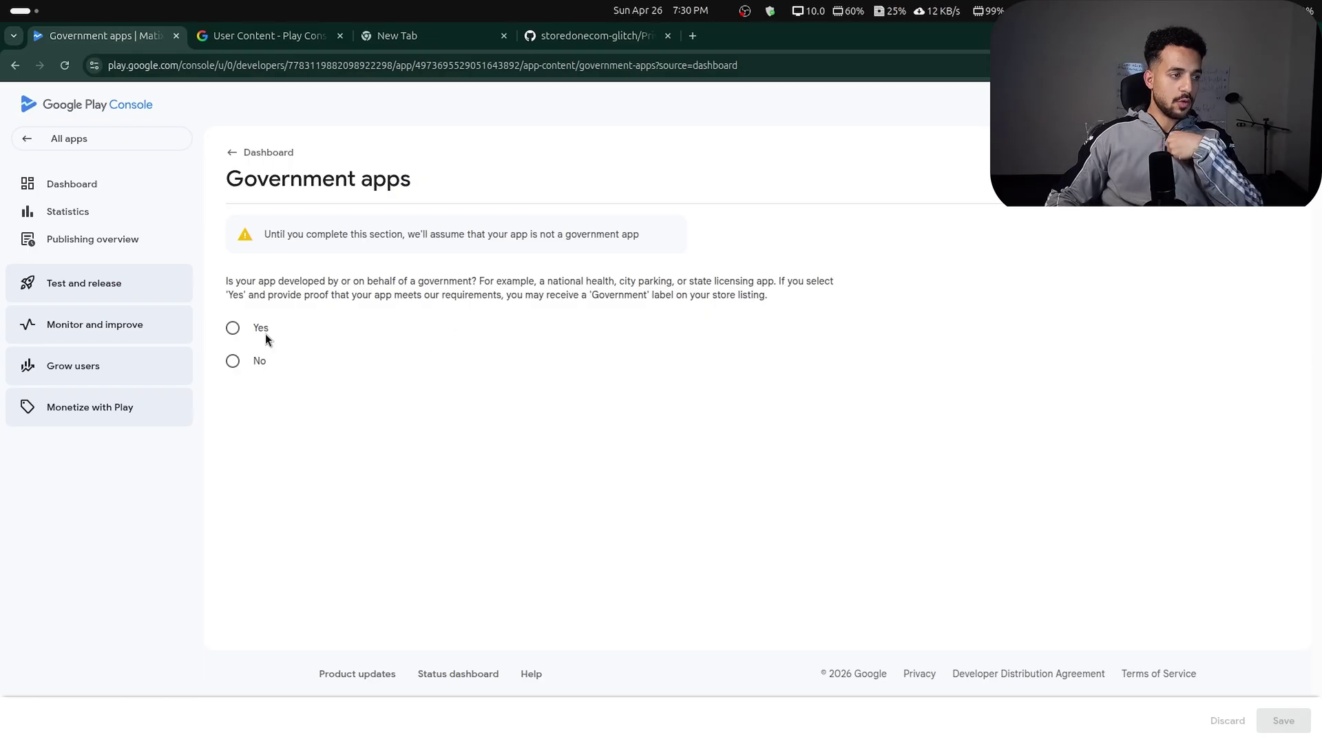
pyautogui.click(232, 362)
pyautogui.click(1283, 721)
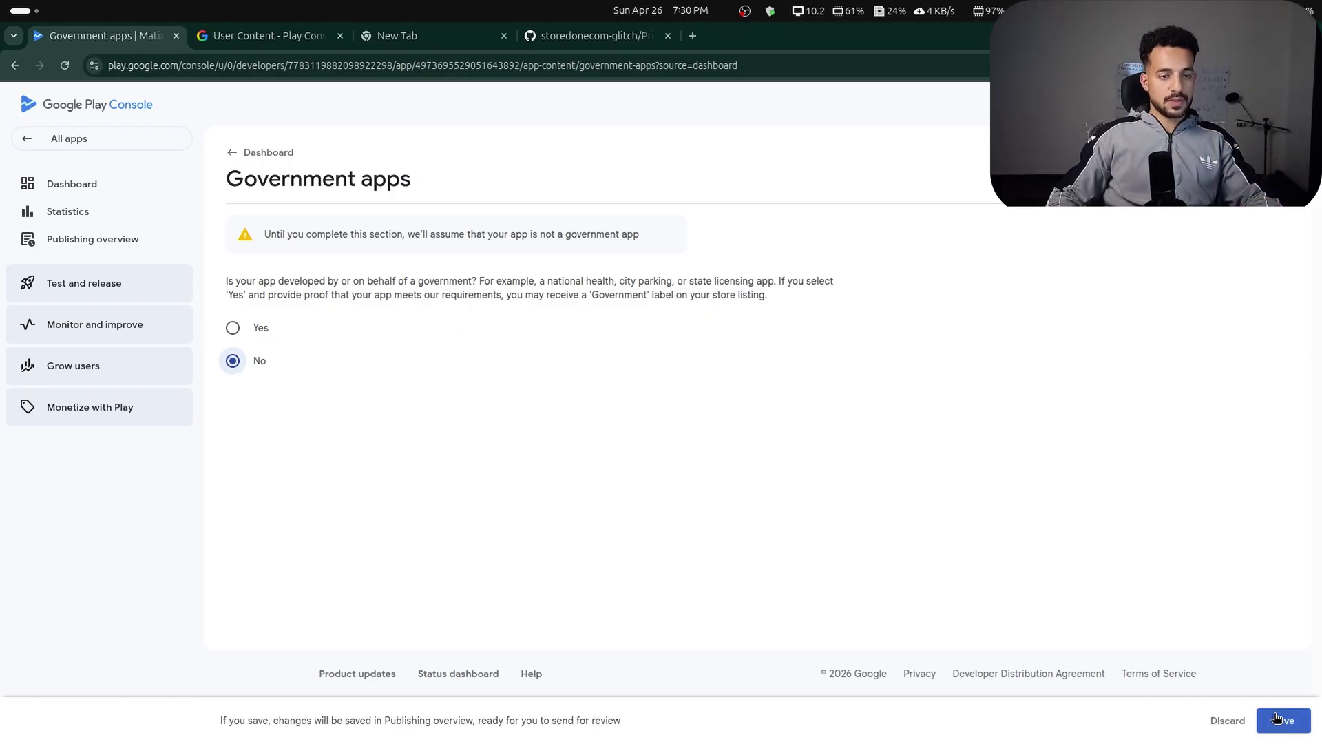
# Open the Financial features task from the dashboard and select Mobile payments and digital wallets and Money transfer and wire services.
pyautogui.click(260, 158)
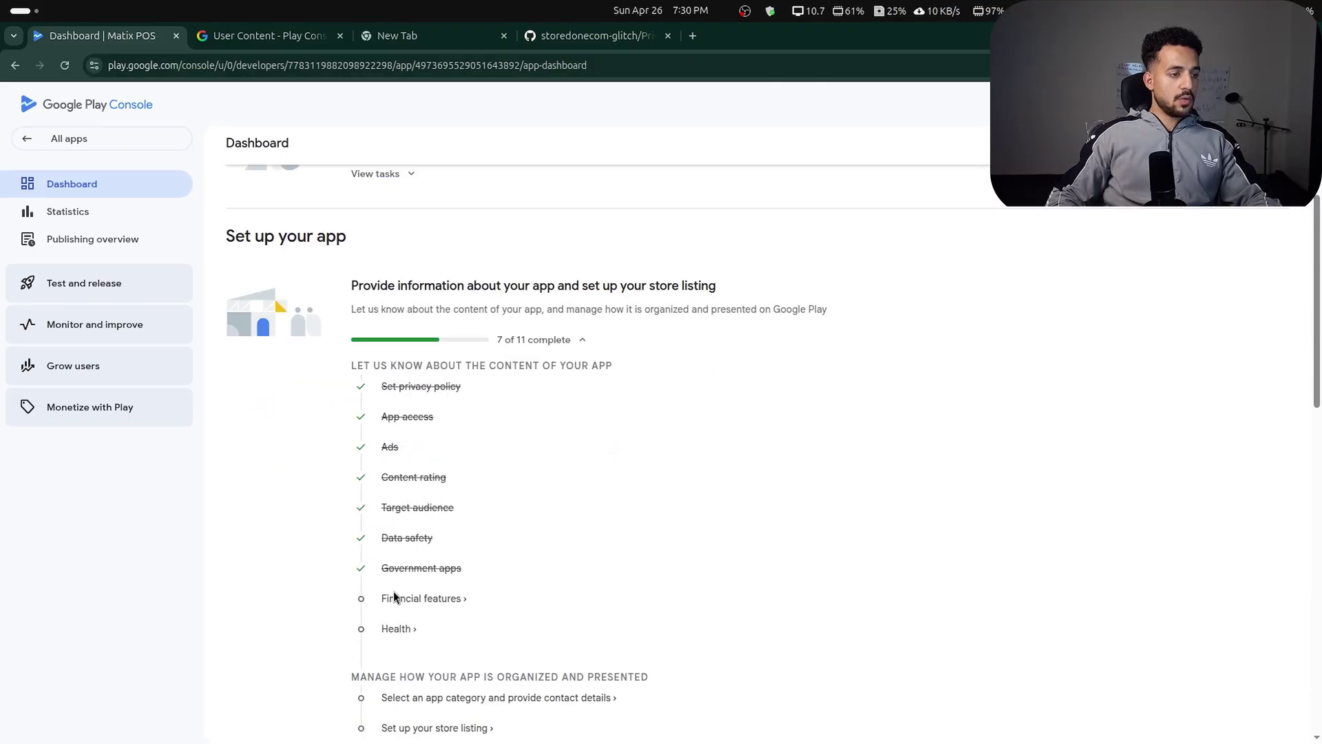
pyautogui.click(391, 600)
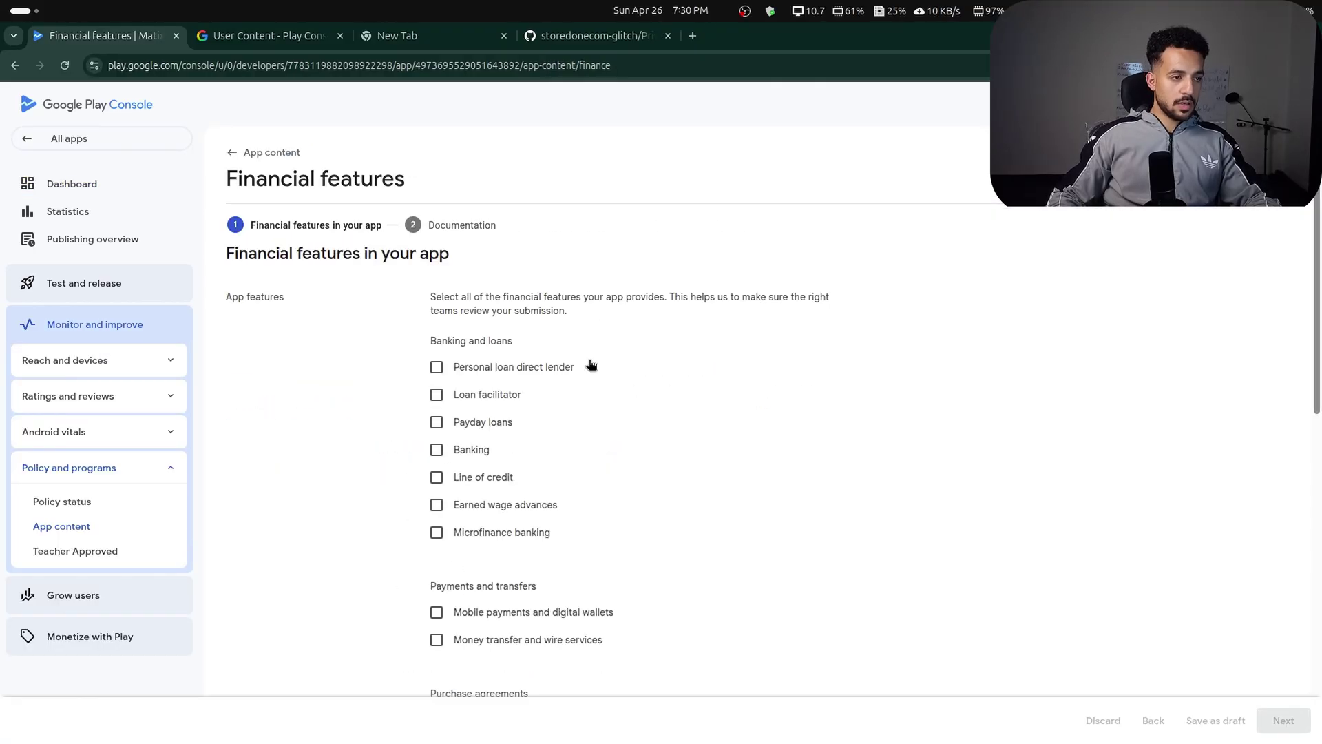
pyautogui.scroll(-2, 441, 386)
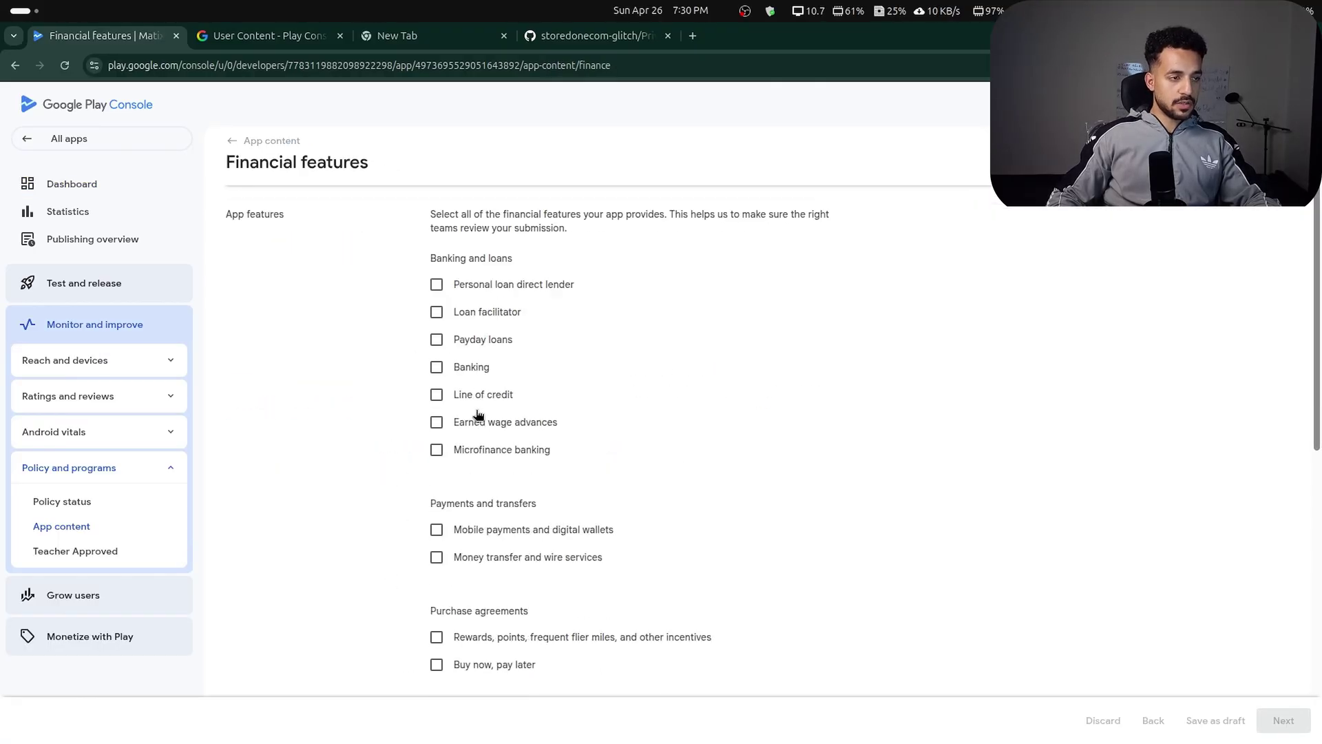
pyautogui.click(433, 528)
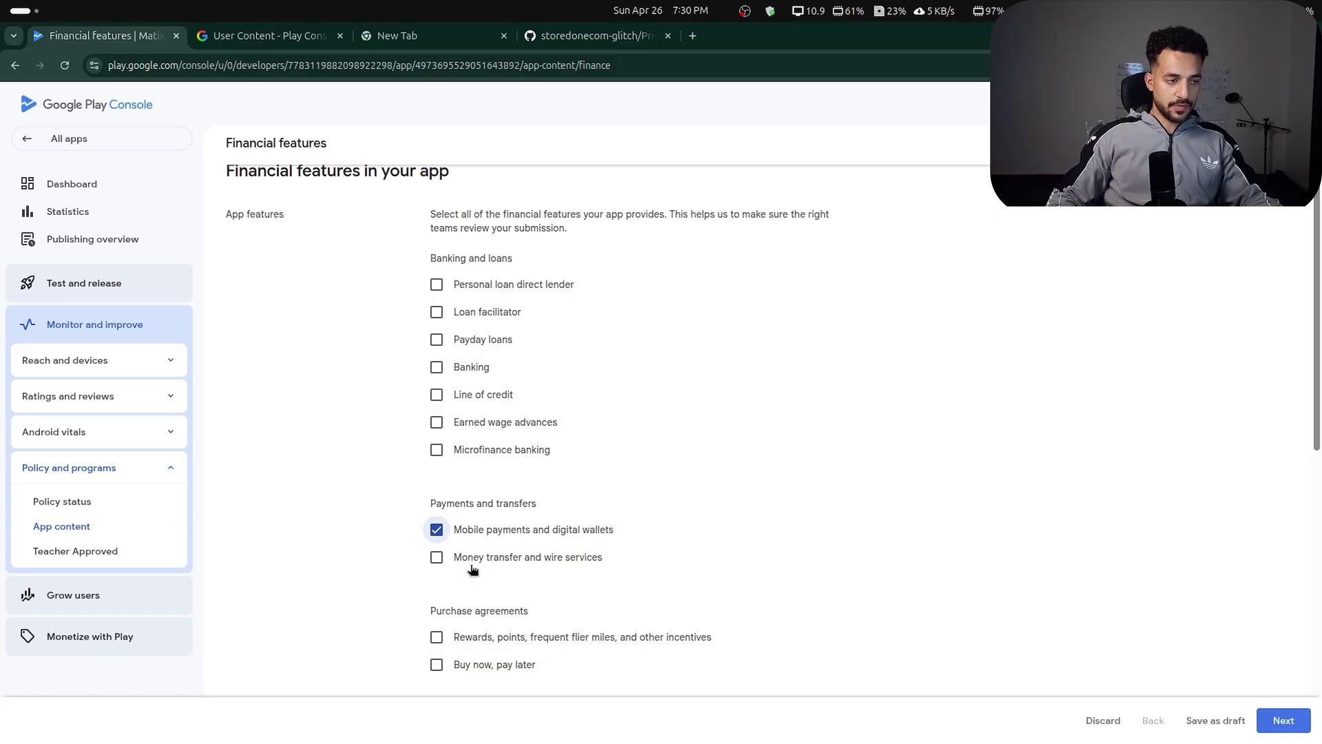
pyautogui.scroll(-2, 703, 537)
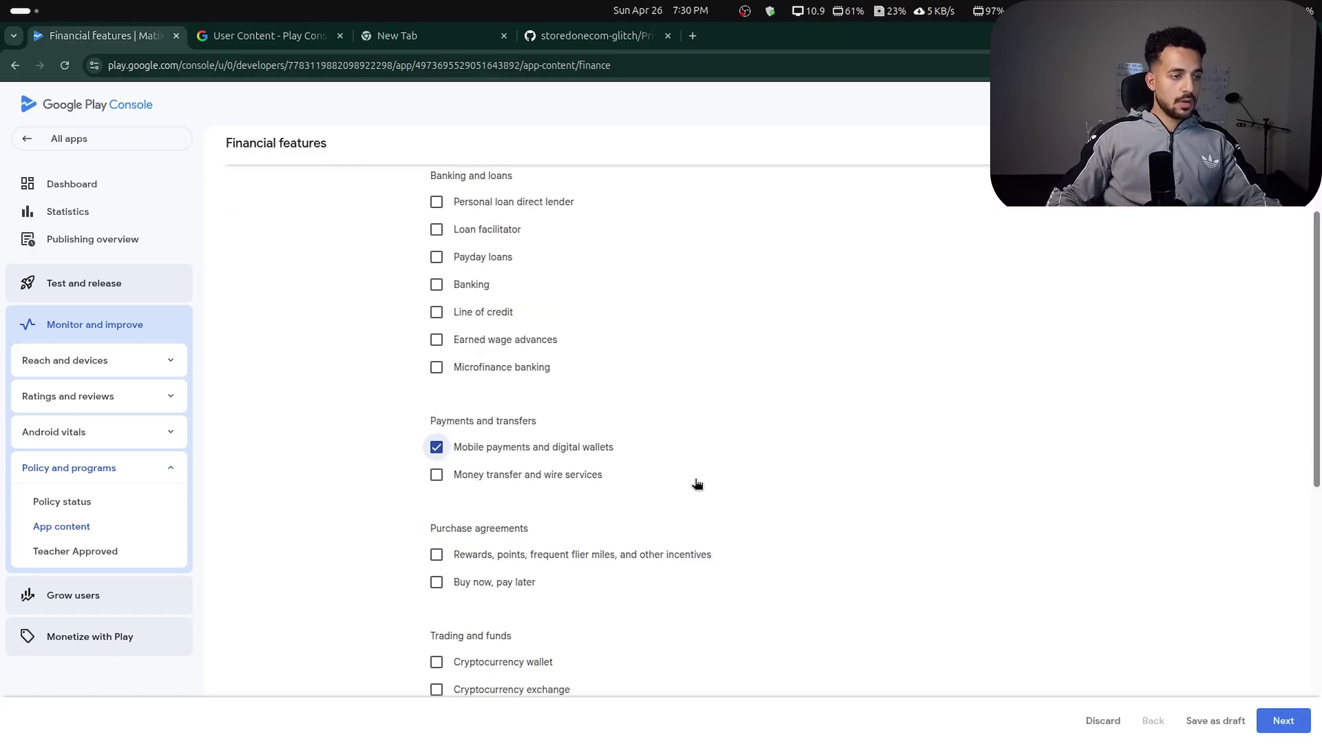
pyautogui.click(438, 475)
# Check the remaining financial options, continue to the Documentation stage, save the declaration and return to App content.
pyautogui.scroll(-4, 779, 472)
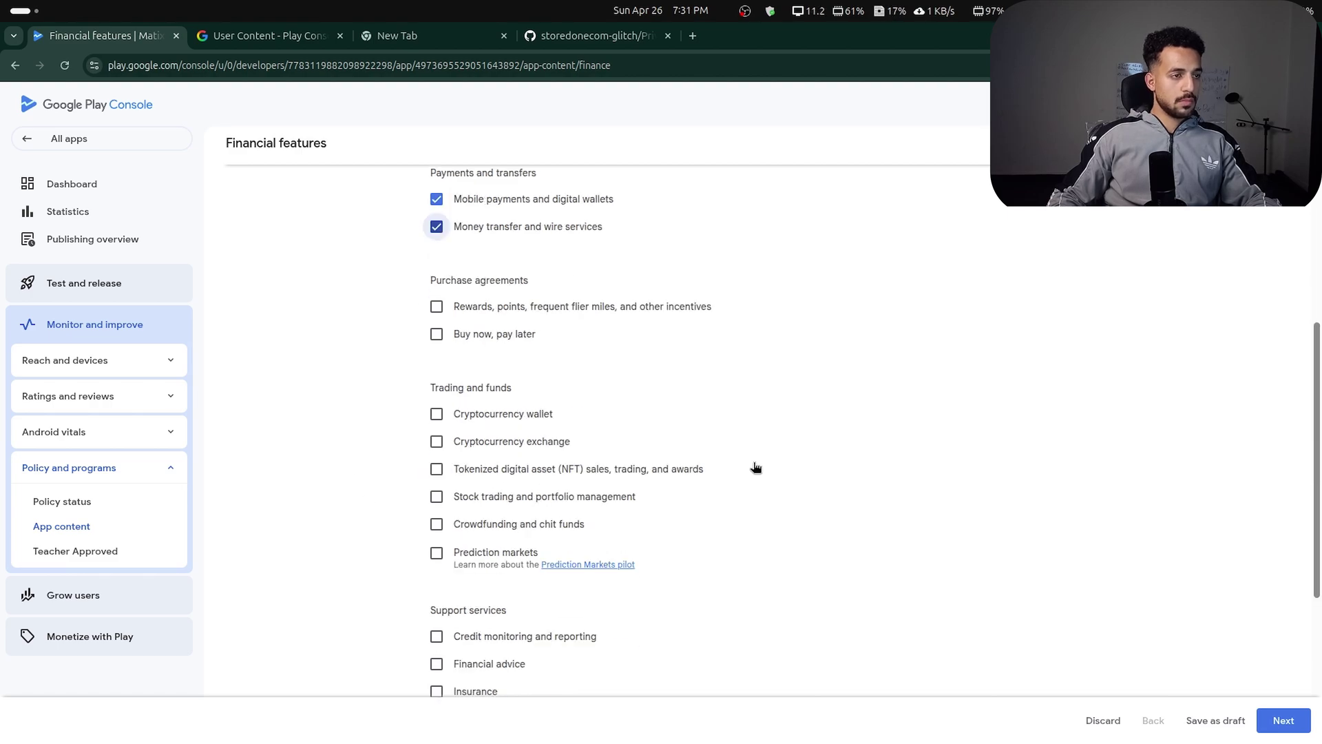
pyautogui.scroll(-2, 591, 426)
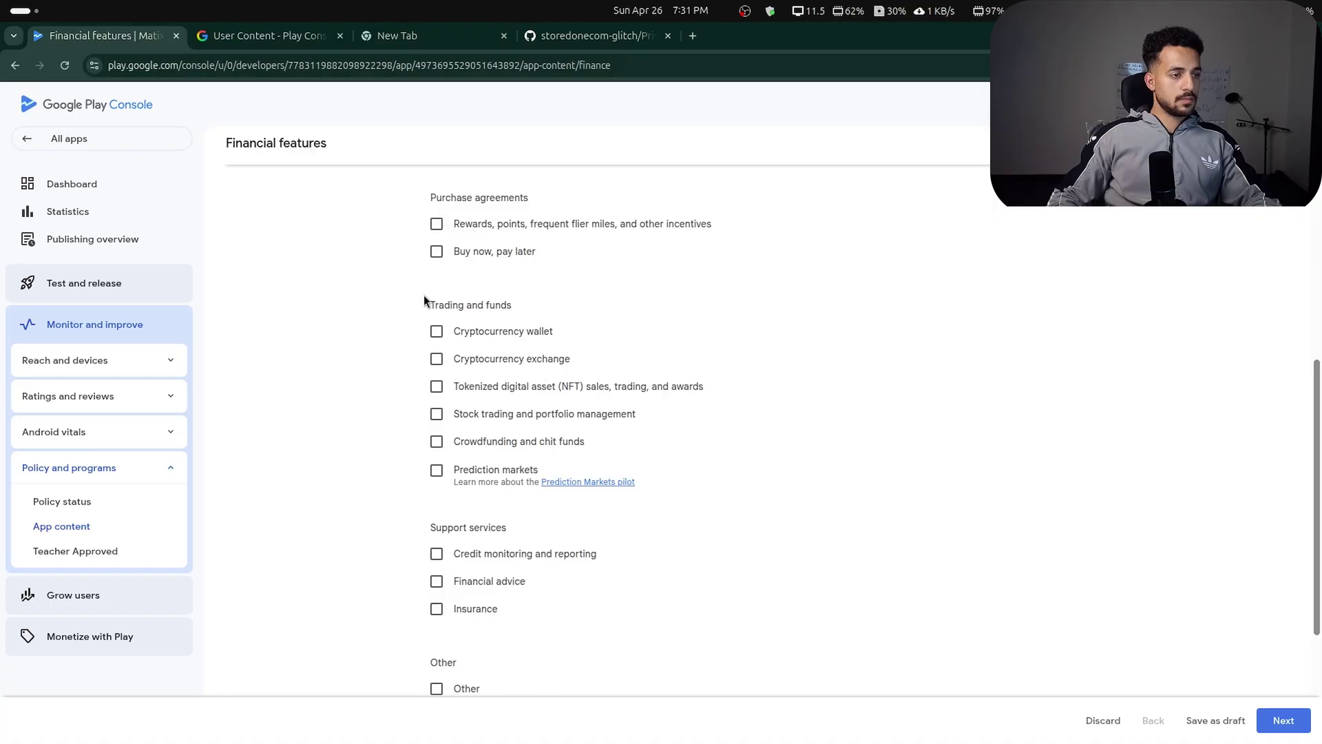
pyautogui.scroll(-3, 510, 558)
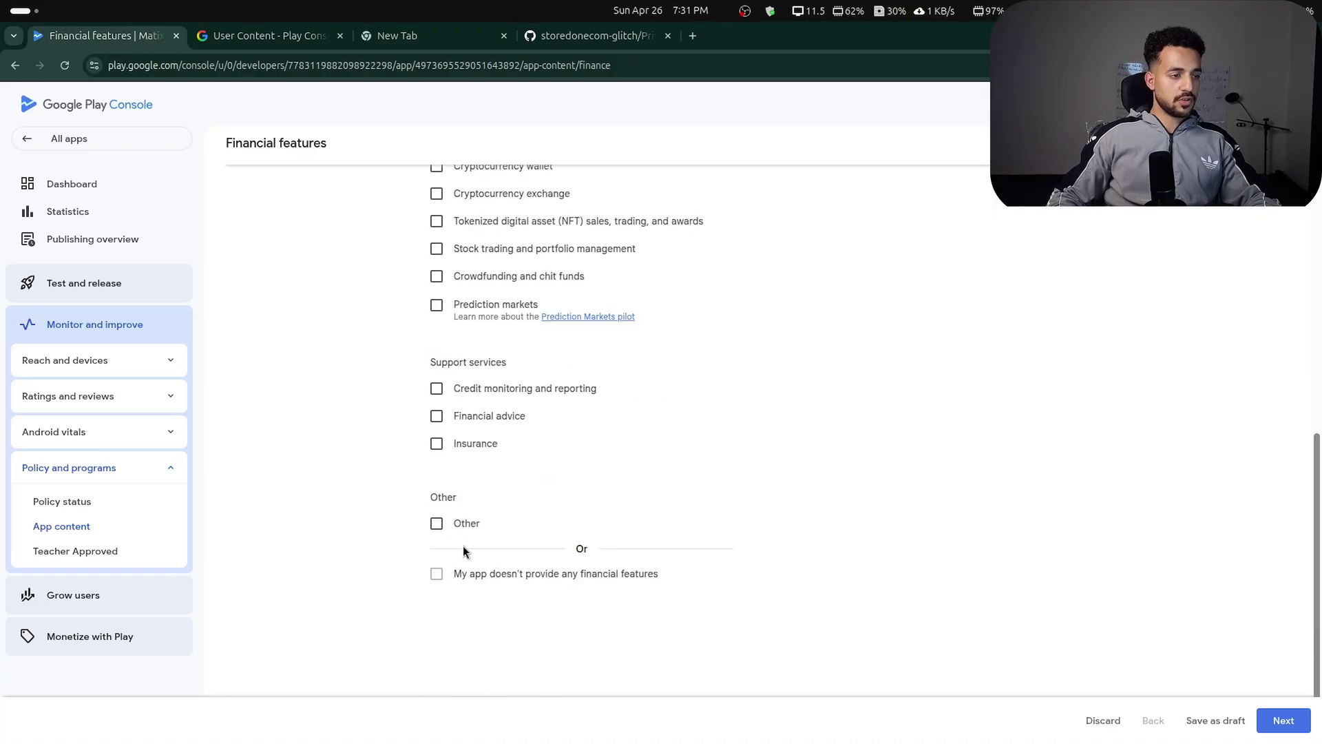
pyautogui.click(1268, 727)
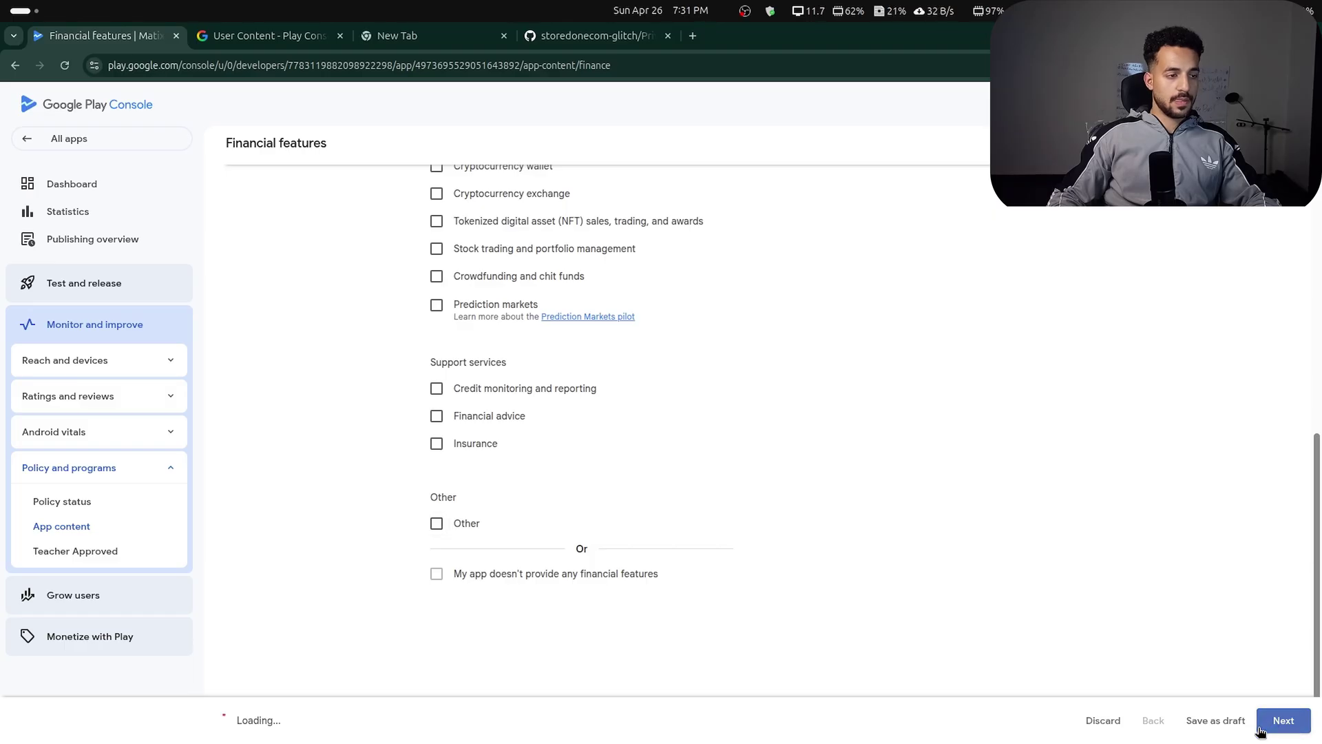
pyautogui.click(1282, 729)
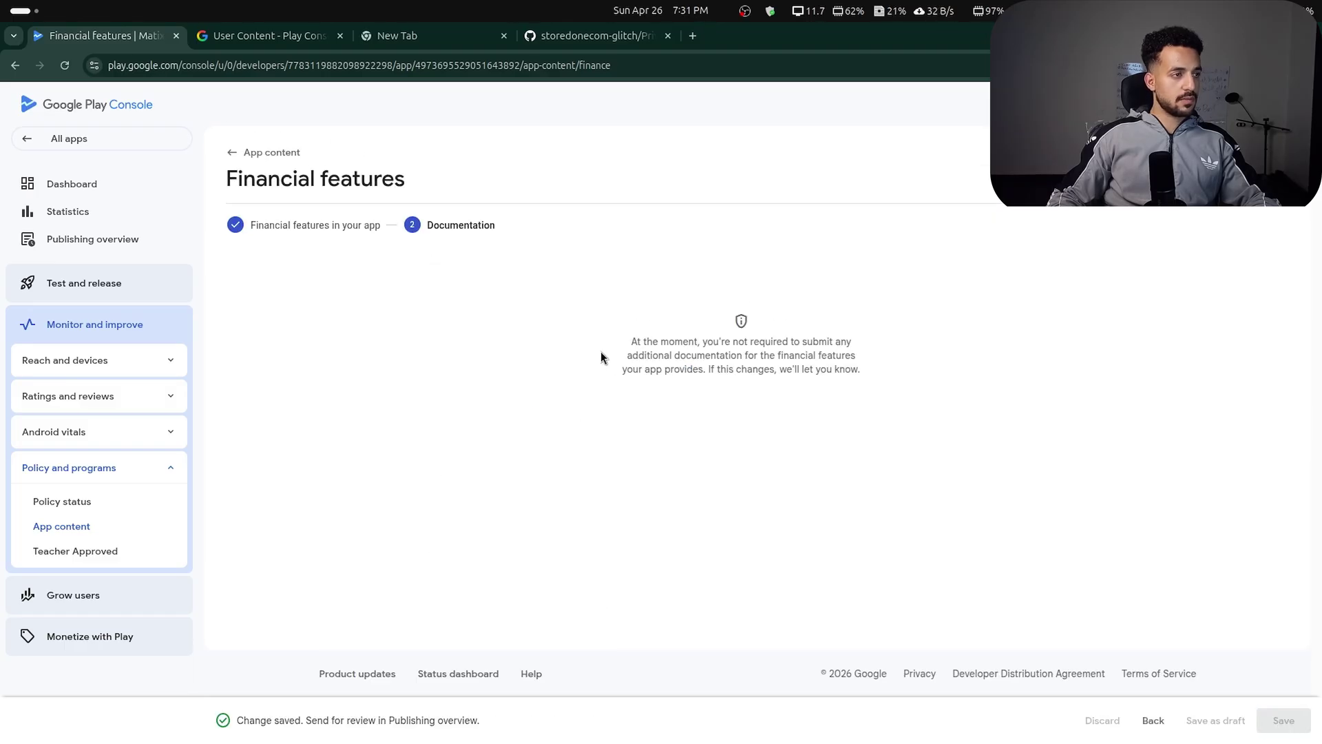
pyautogui.click(246, 153)
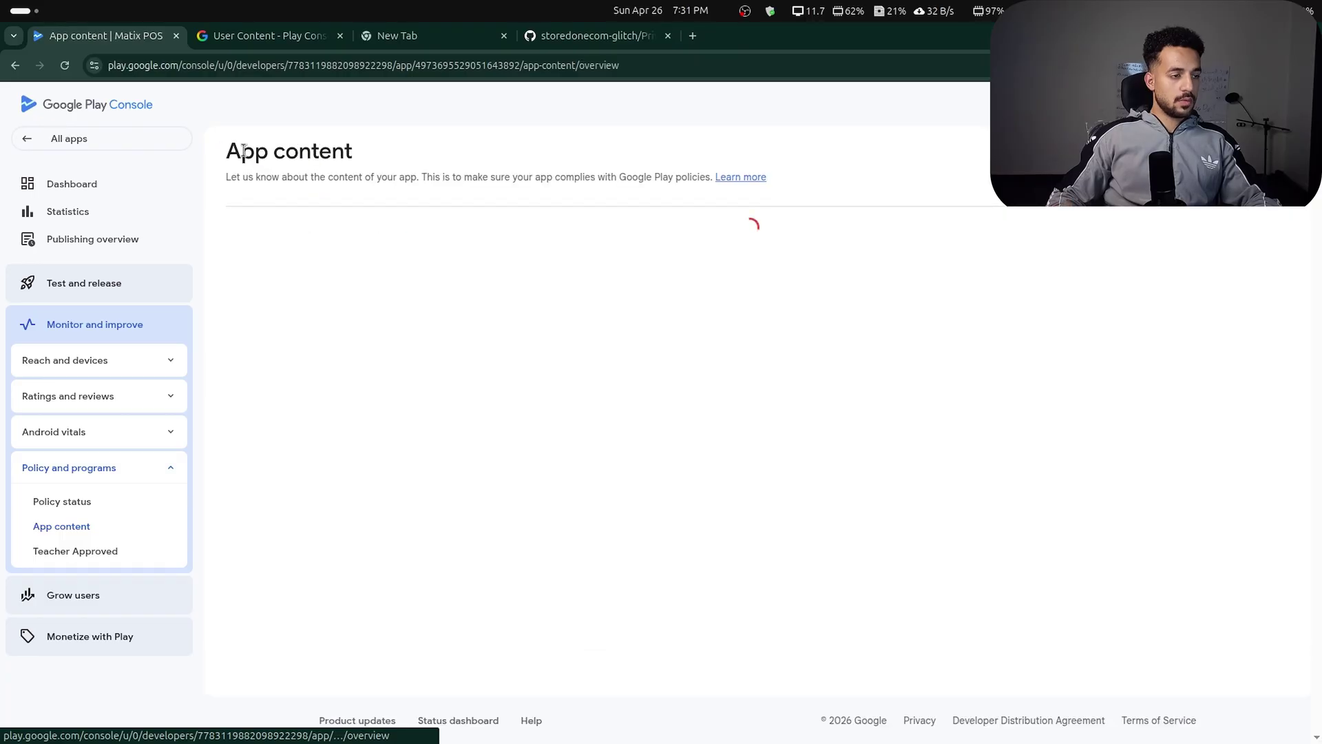
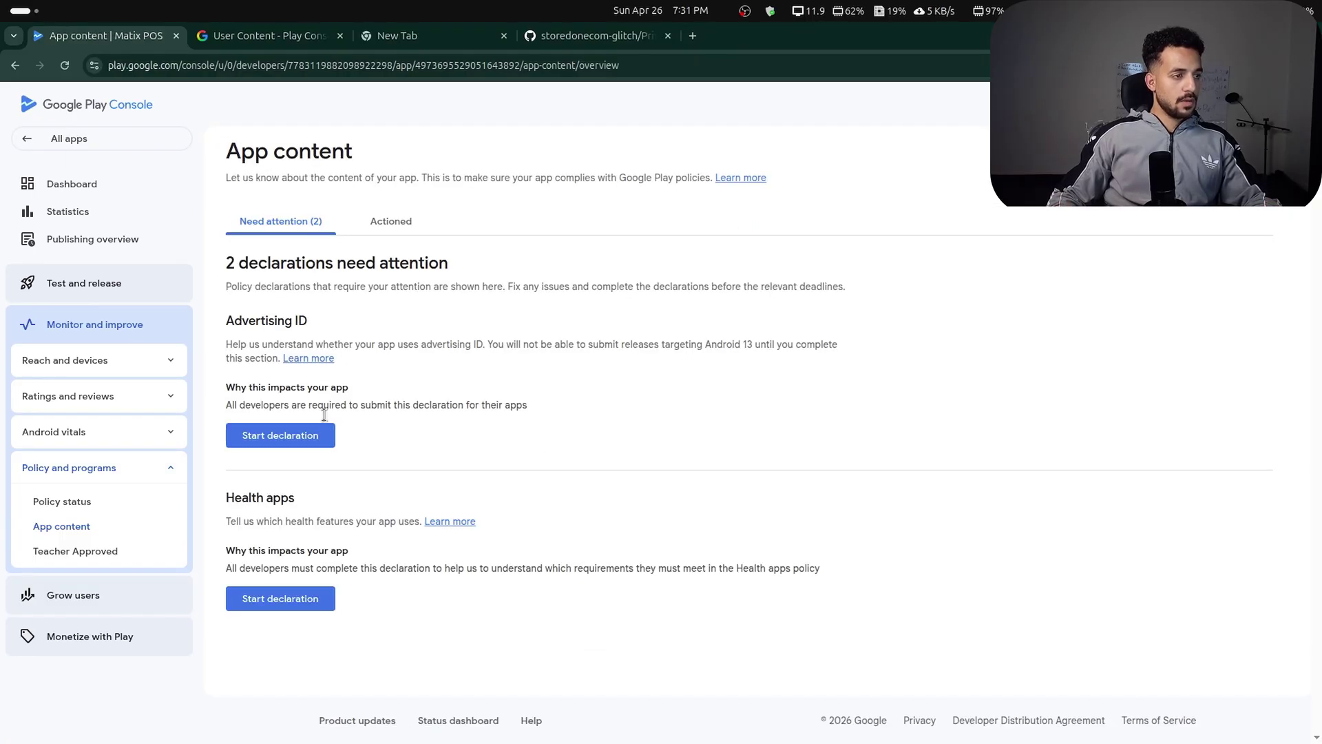
# Return to the list of all apps, find Matix POS and open its dashboard.
pyautogui.click(55, 138)
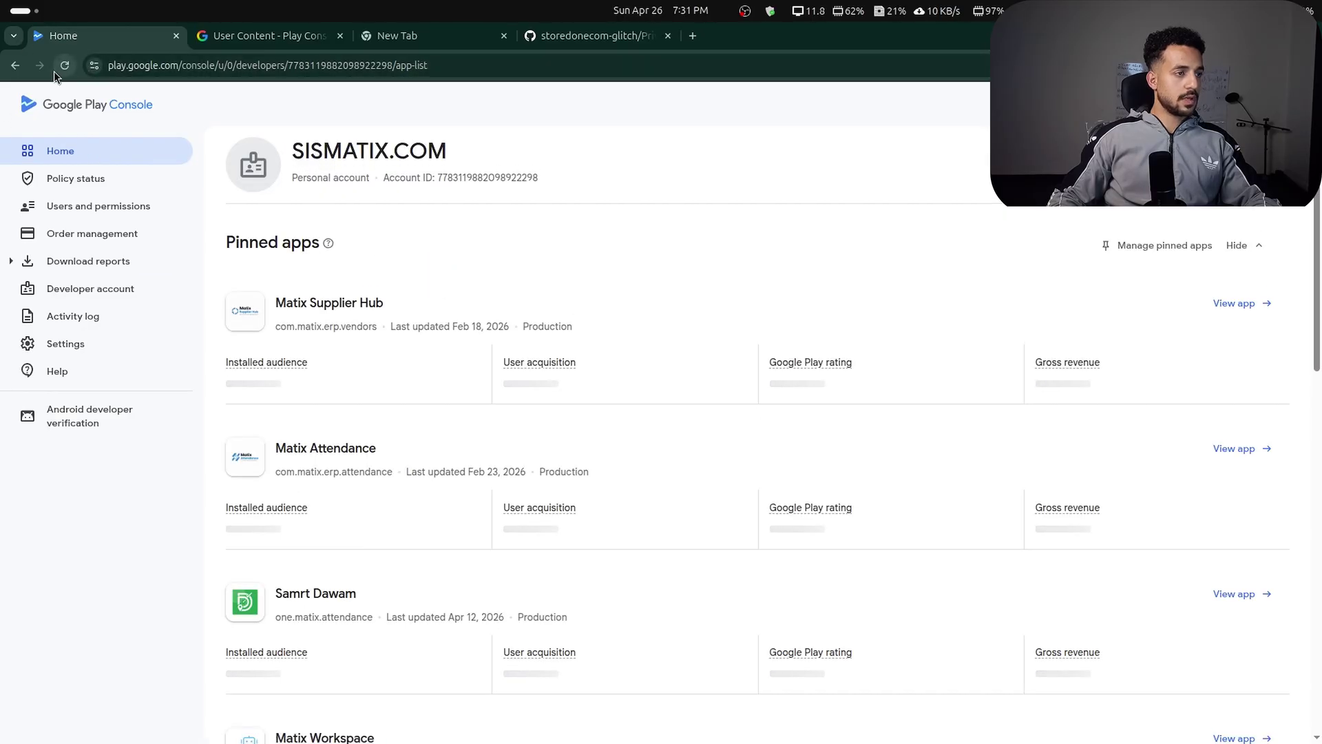
pyautogui.scroll(-15, 791, 511)
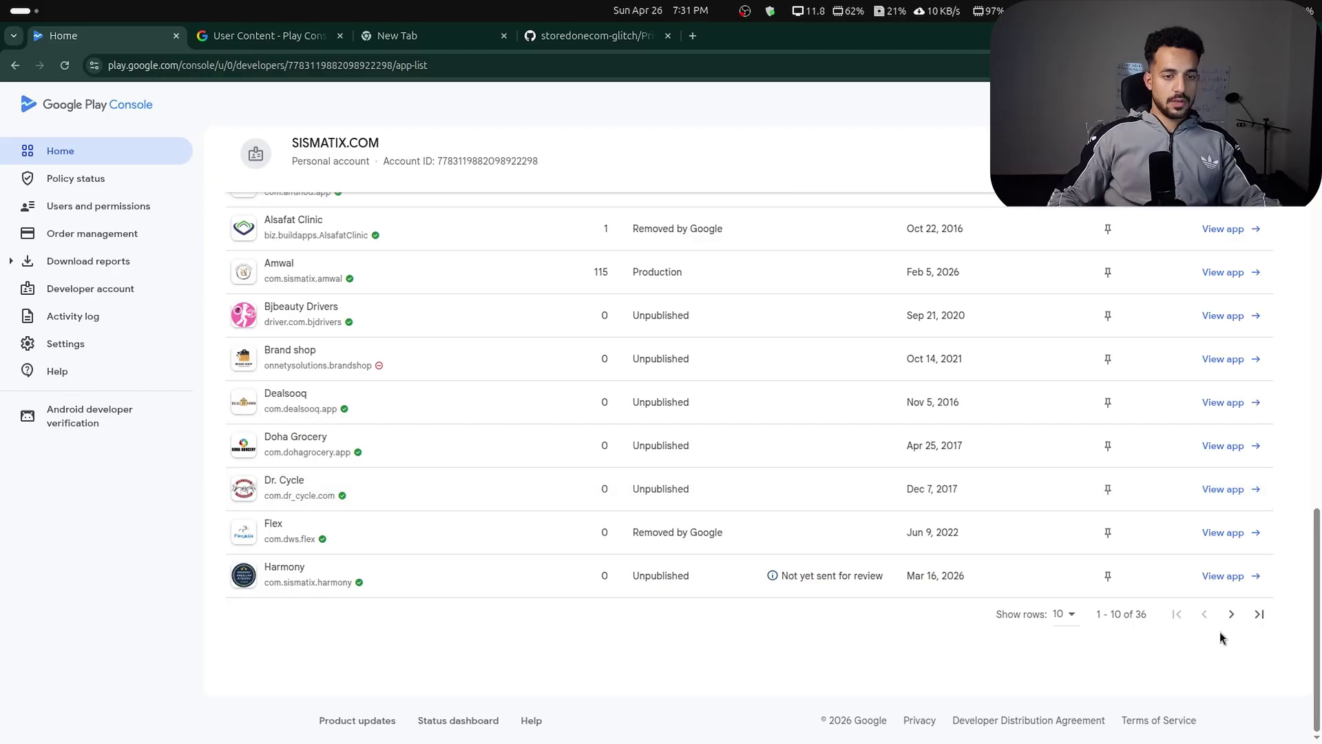
pyautogui.click(1243, 618)
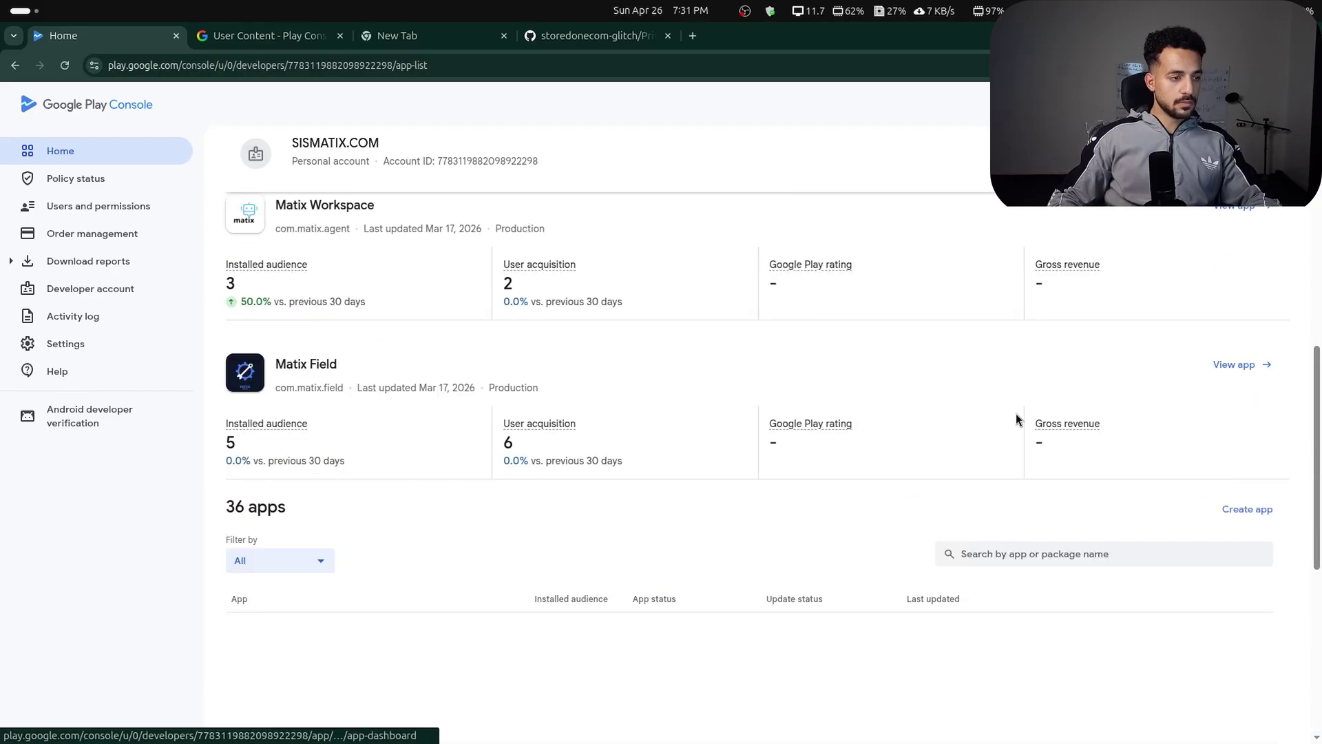
pyautogui.scroll(-5, 895, 406)
pyautogui.scroll(-1, 482, 427)
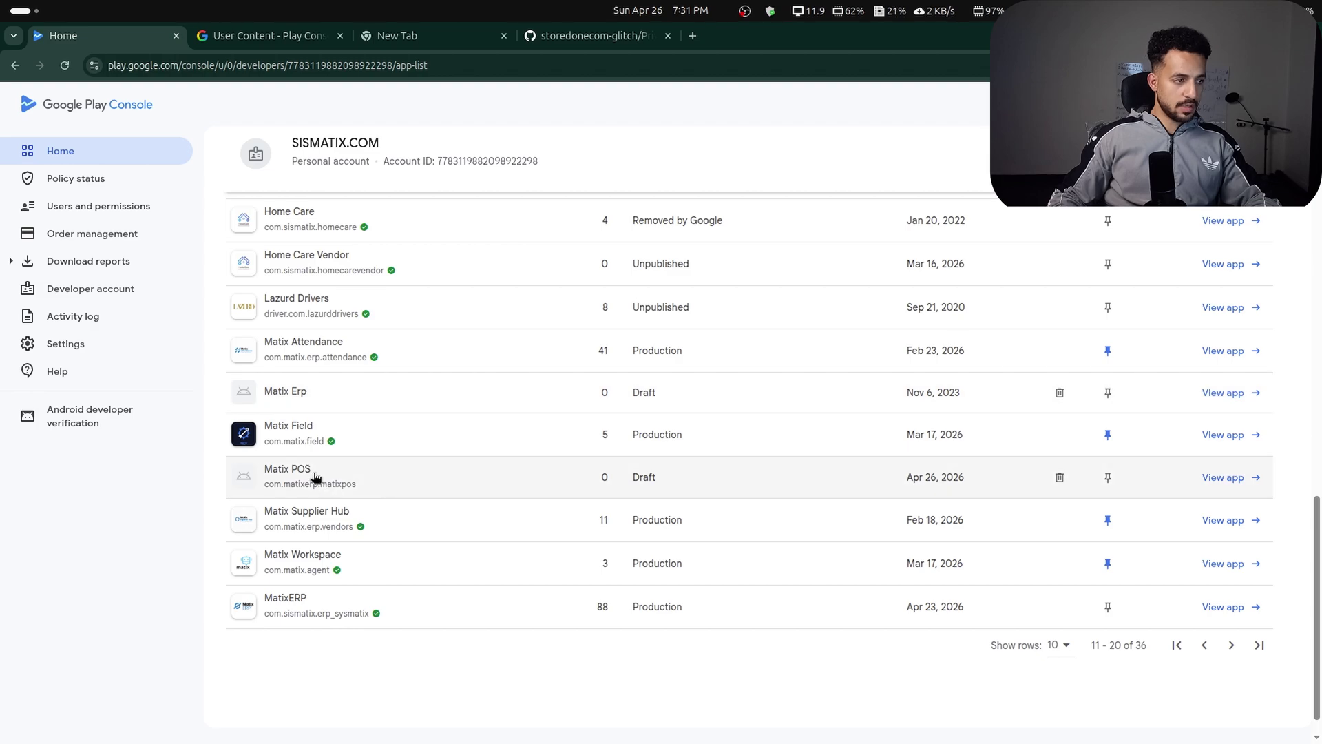
pyautogui.click(1230, 480)
# Open the Health task, declare that the app does not have any health features, and save the declaration.
pyautogui.scroll(-3, 751, 411)
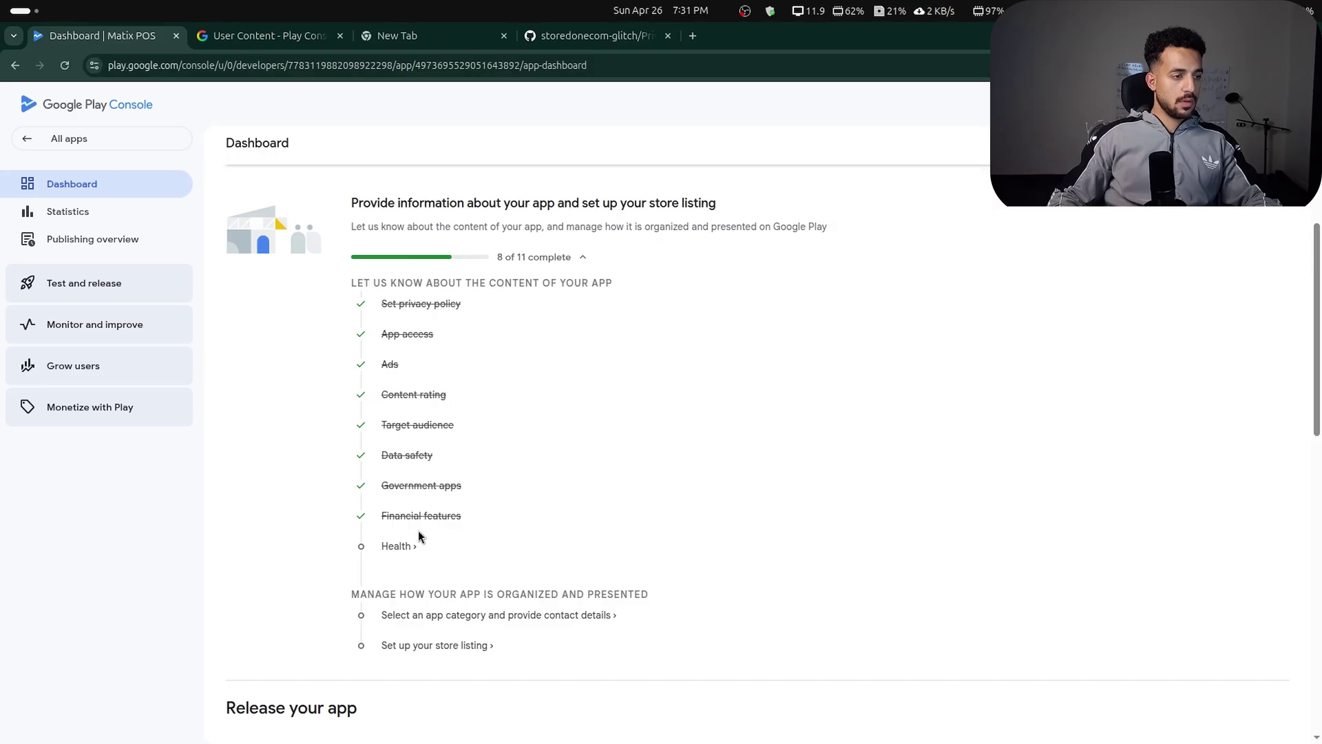
pyautogui.click(405, 546)
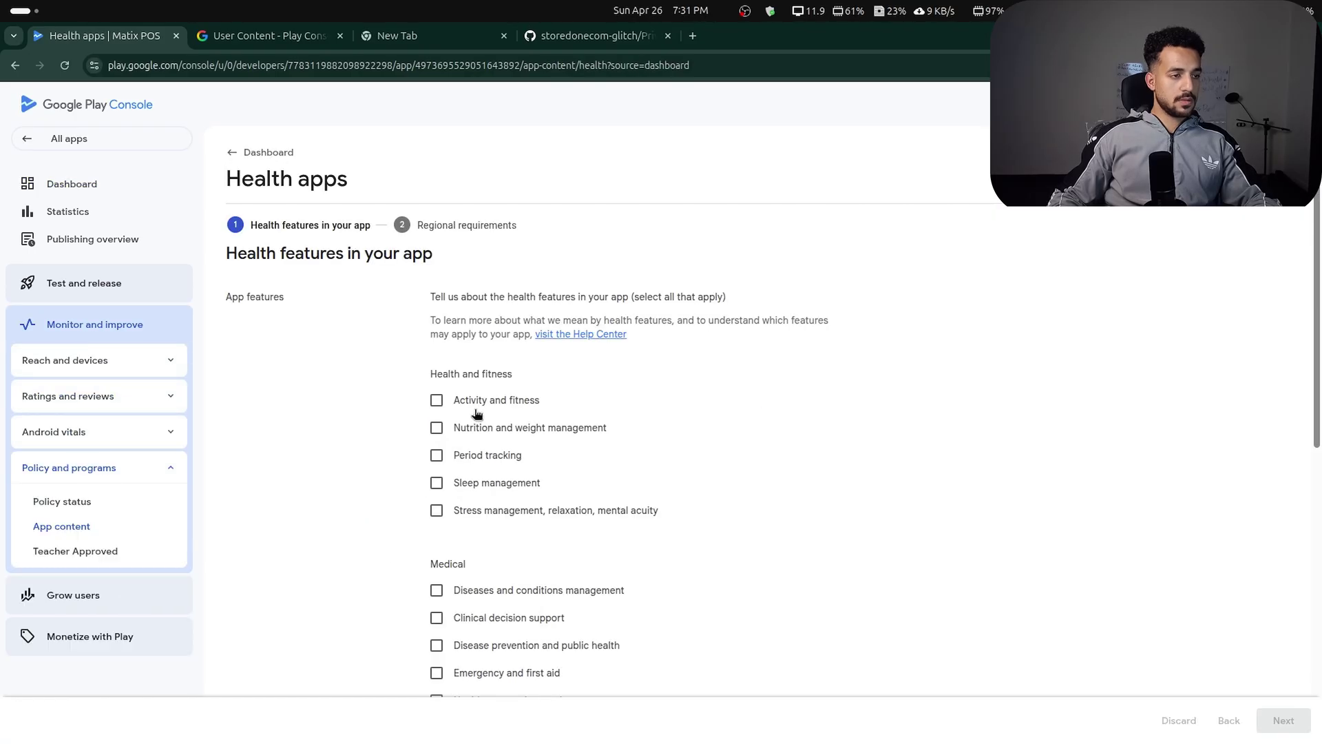
pyautogui.scroll(-5, 482, 434)
pyautogui.scroll(-3, 468, 437)
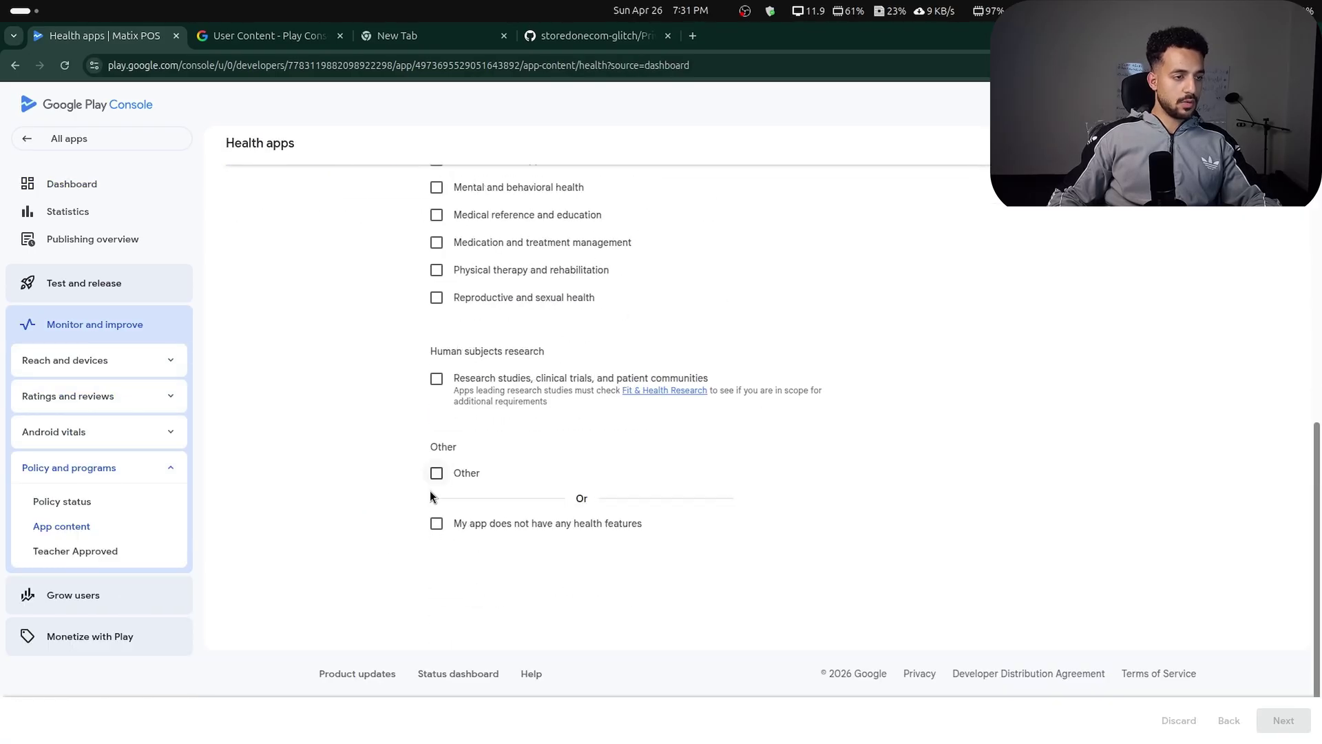
pyautogui.click(436, 523)
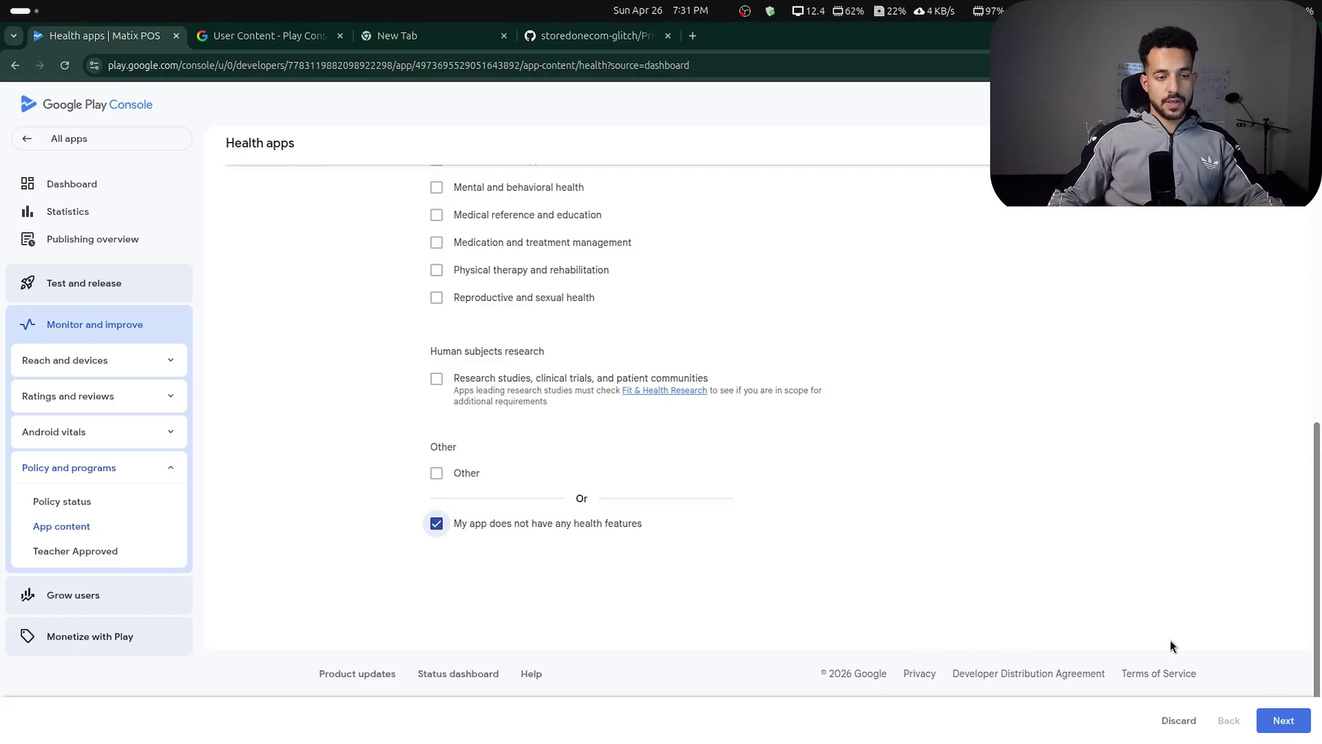
pyautogui.click(1282, 721)
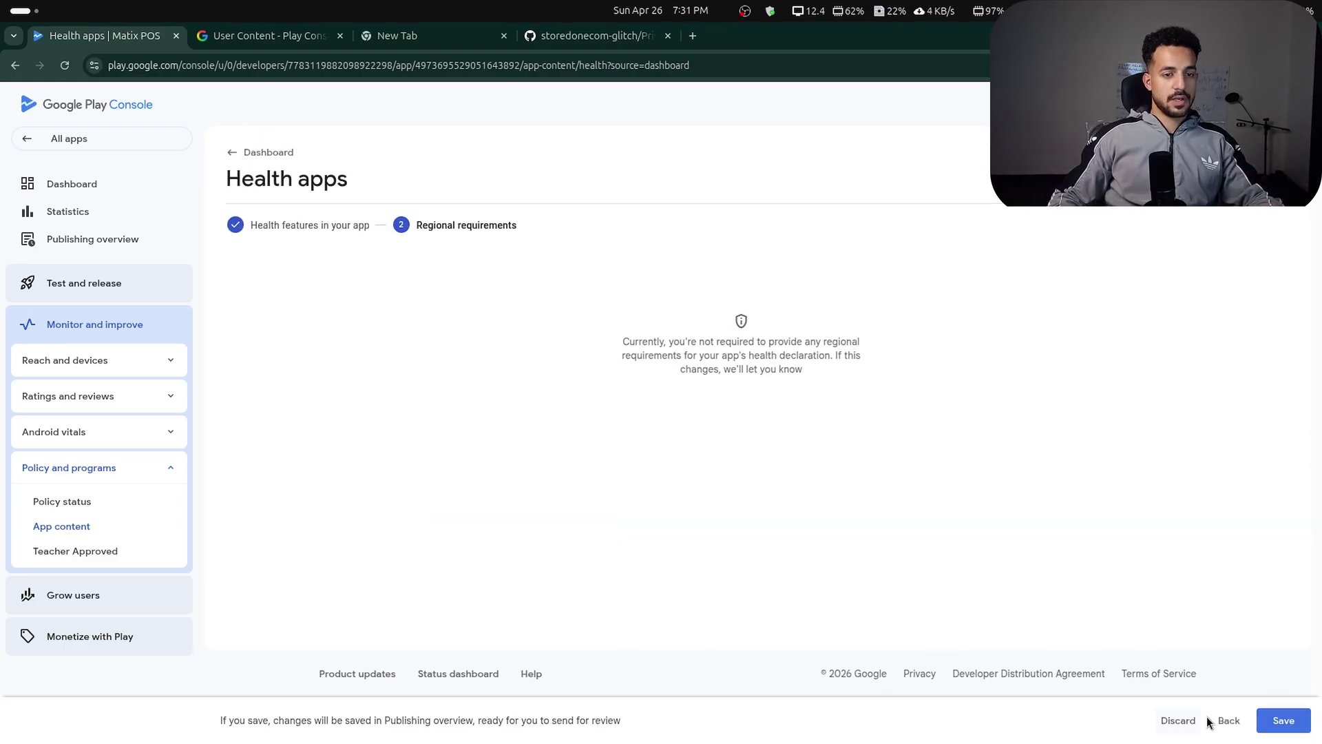
pyautogui.click(1282, 721)
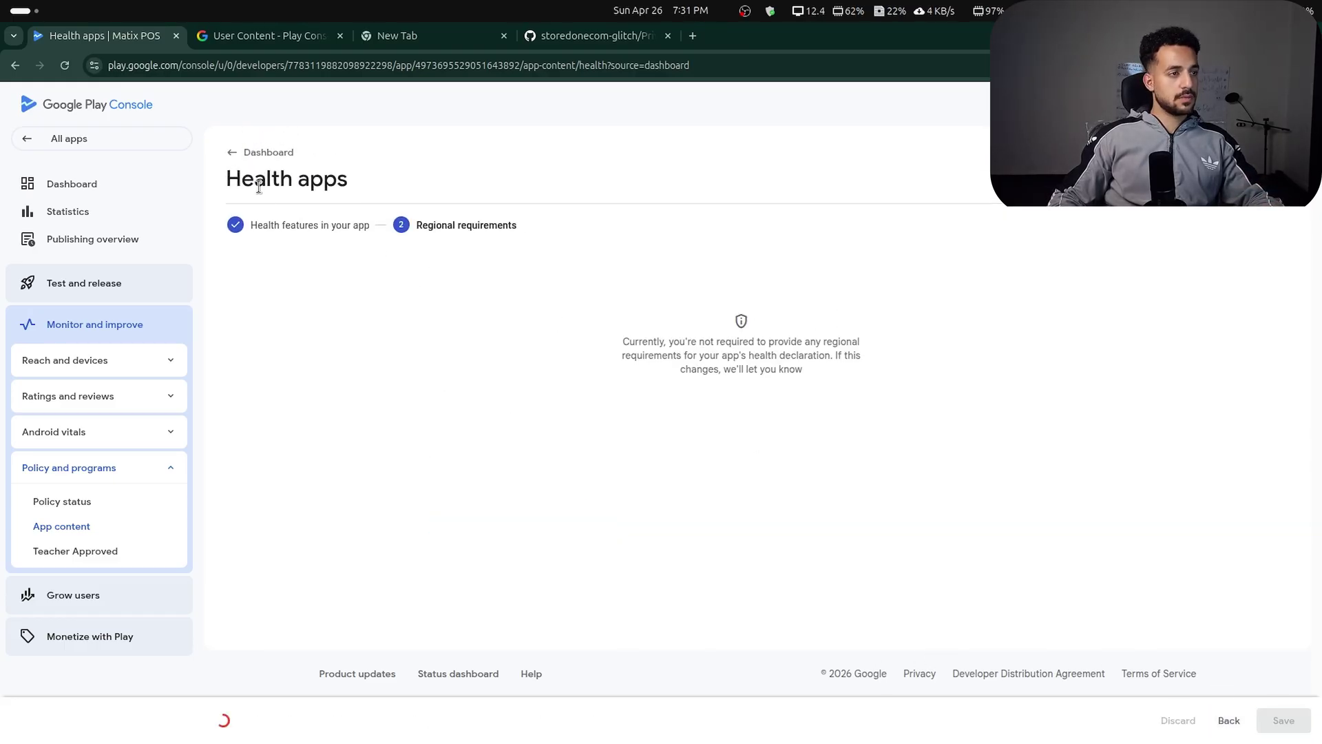
# Return to the dashboard and open the task for selecting an app category and providing contact details.
pyautogui.click(233, 155)
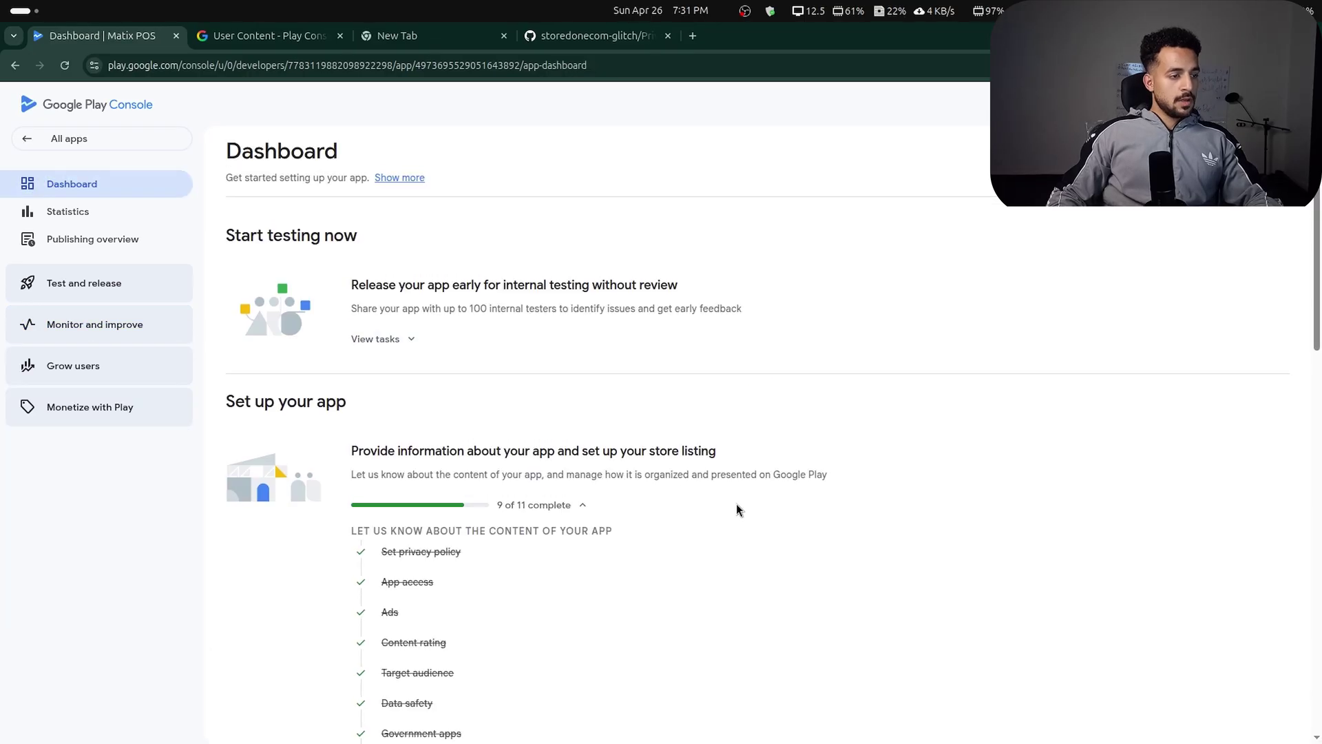
pyautogui.scroll(-5, 737, 510)
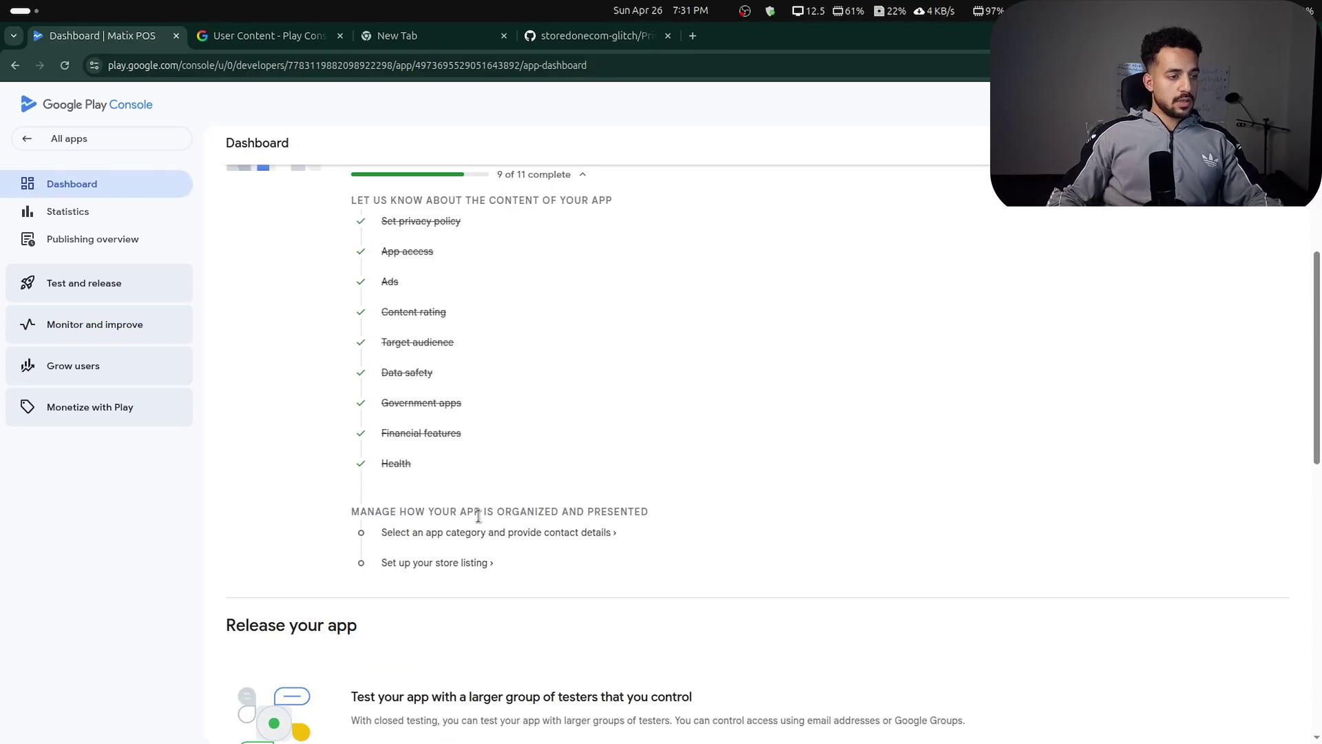
pyautogui.click(438, 540)
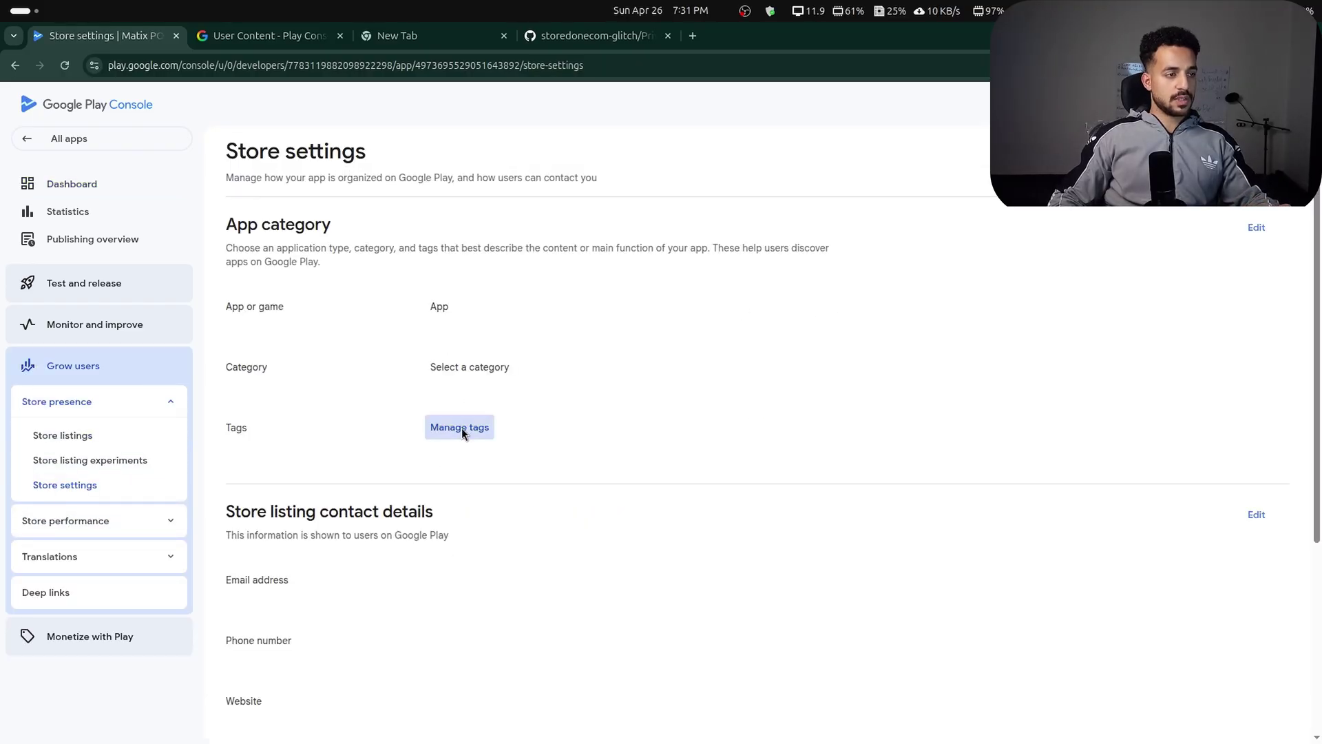
# Open the tag management for the app, find the Business and Productivity tags and select both.
pyautogui.click(461, 428)
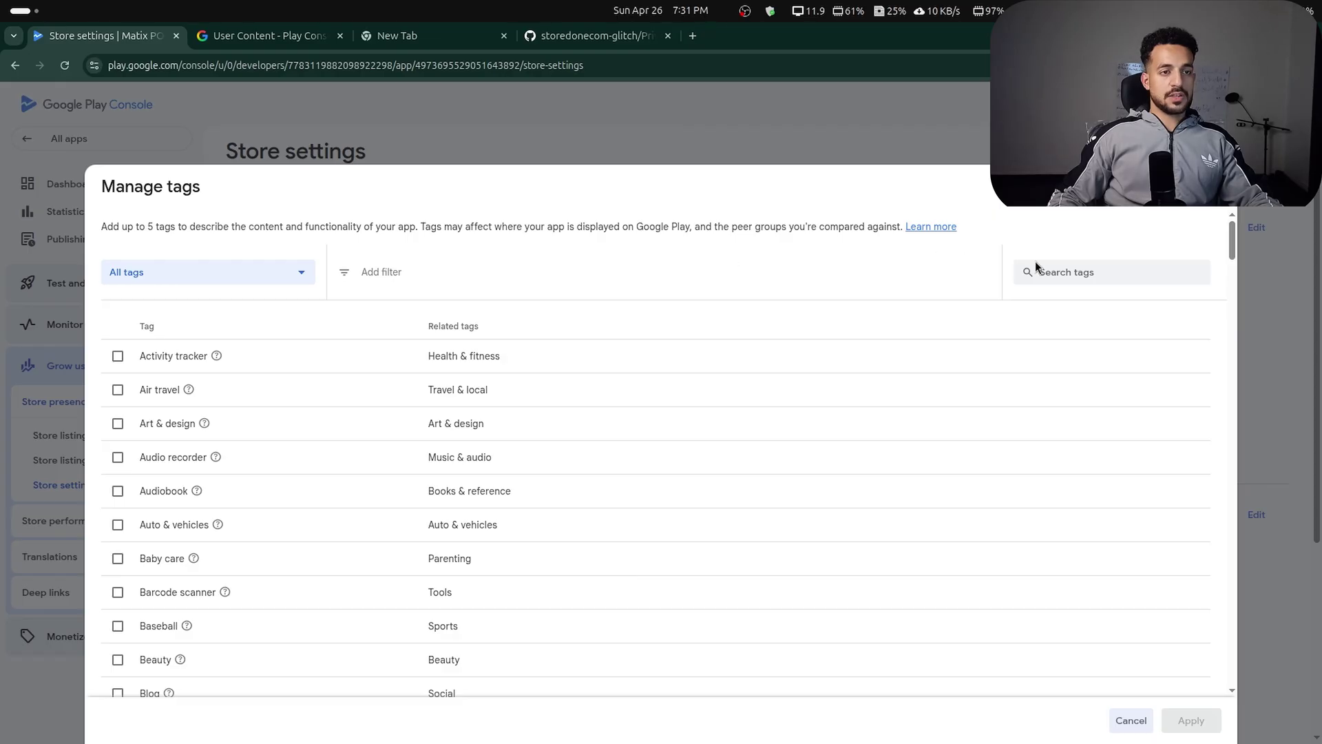
pyautogui.click(1036, 268)
pyautogui.write('bu')
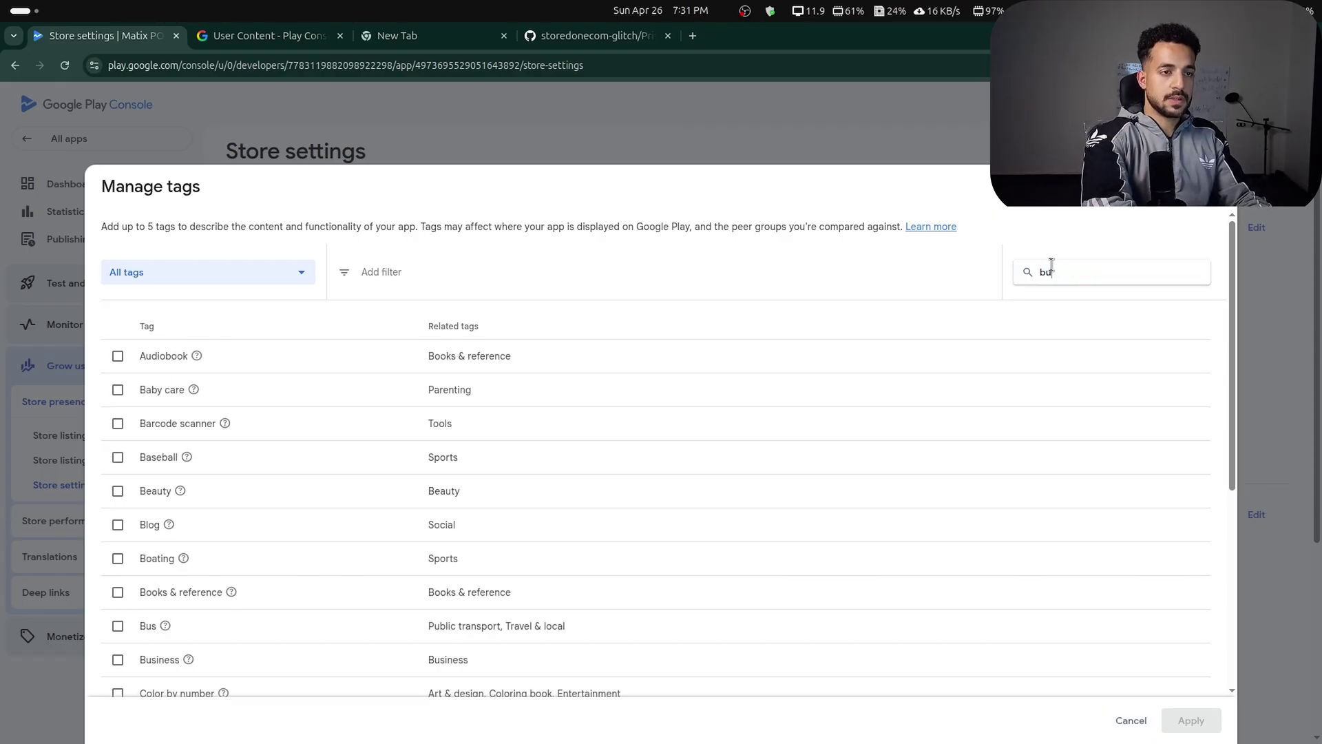
pyautogui.write('s')
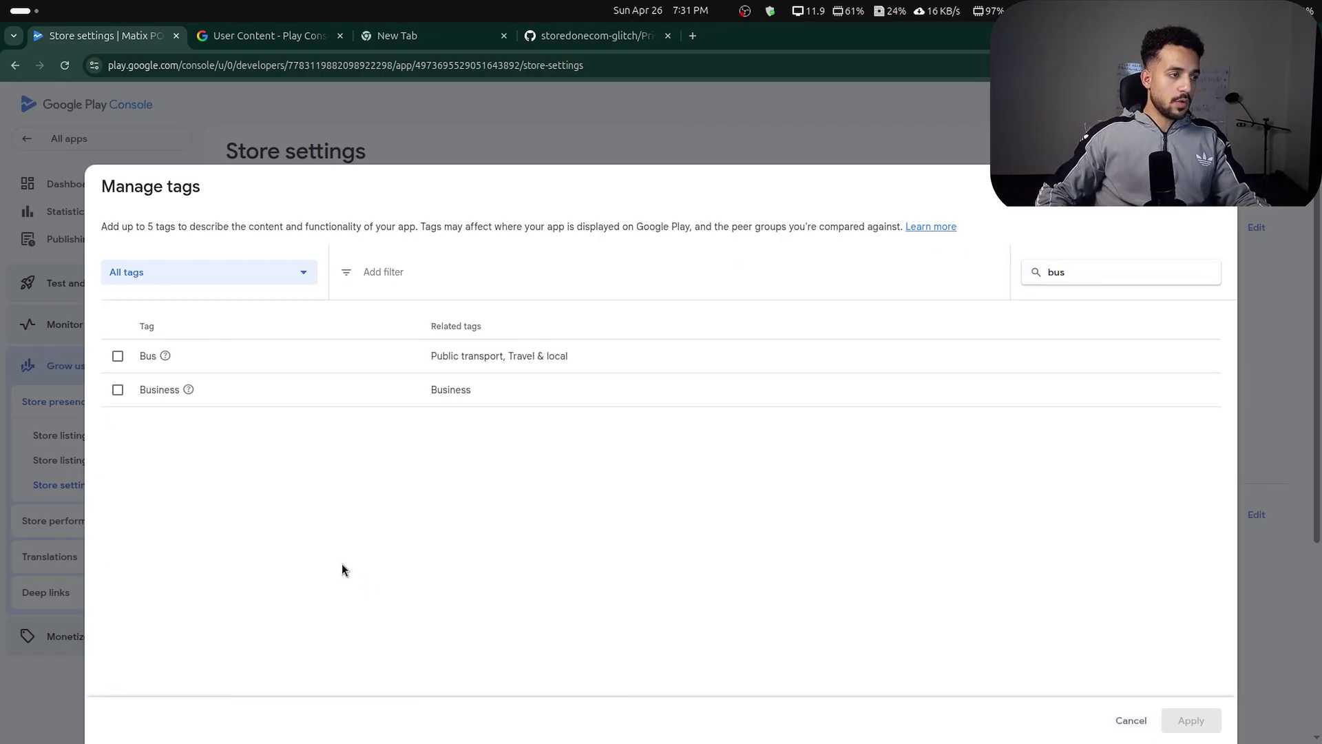
pyautogui.click(118, 390)
pyautogui.doubleClick(1064, 275)
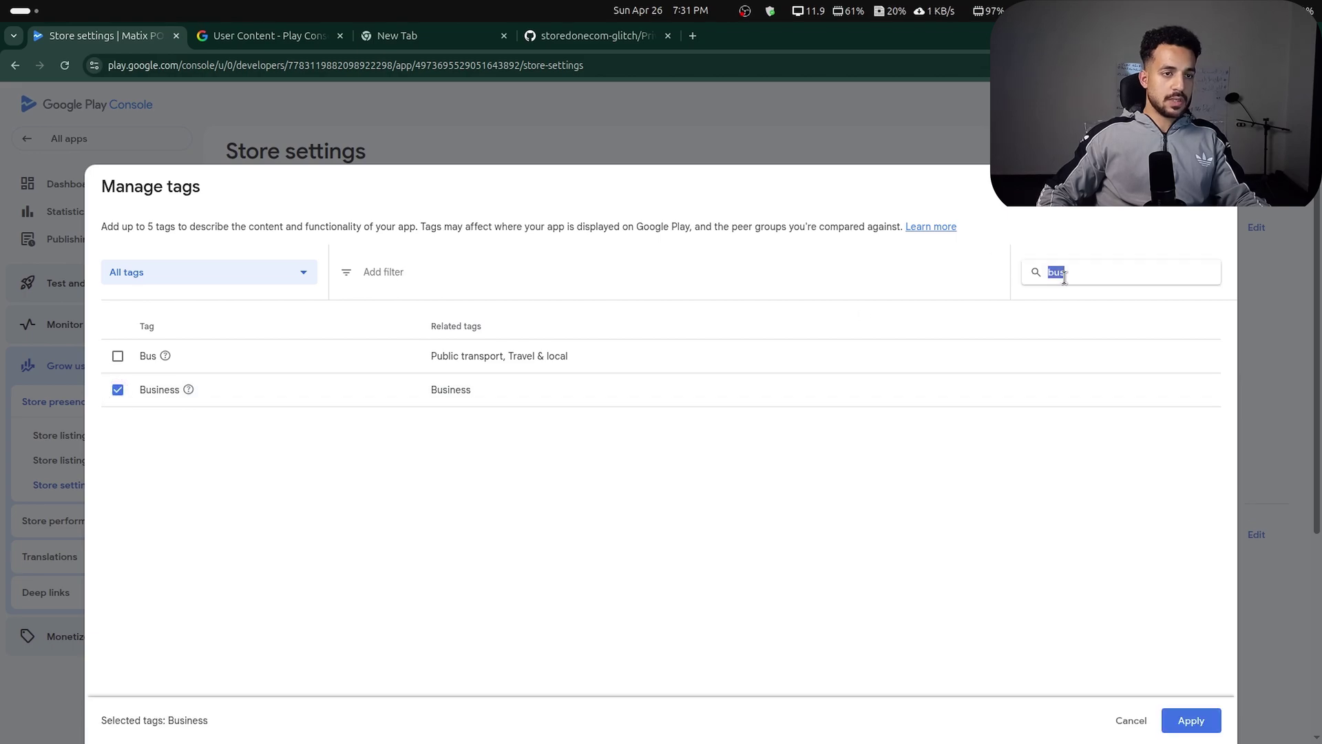
pyautogui.write('prod')
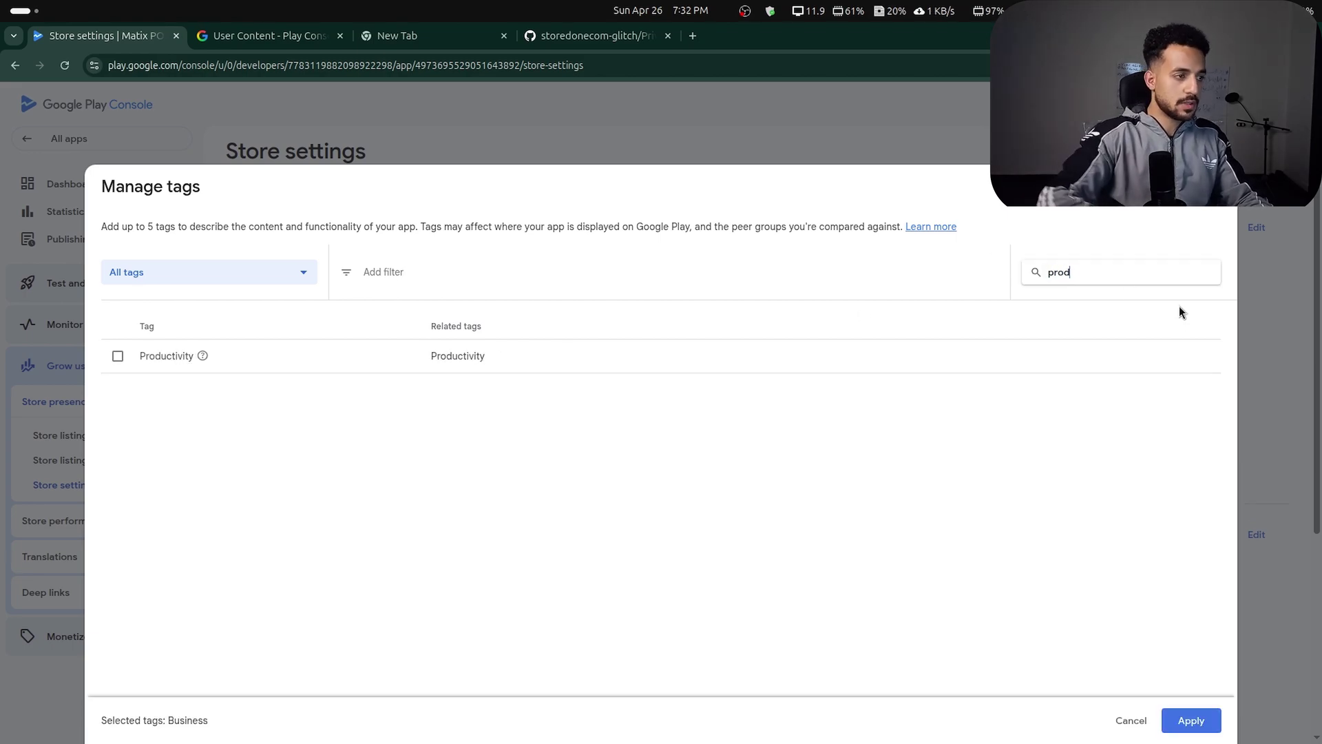
pyautogui.click(144, 363)
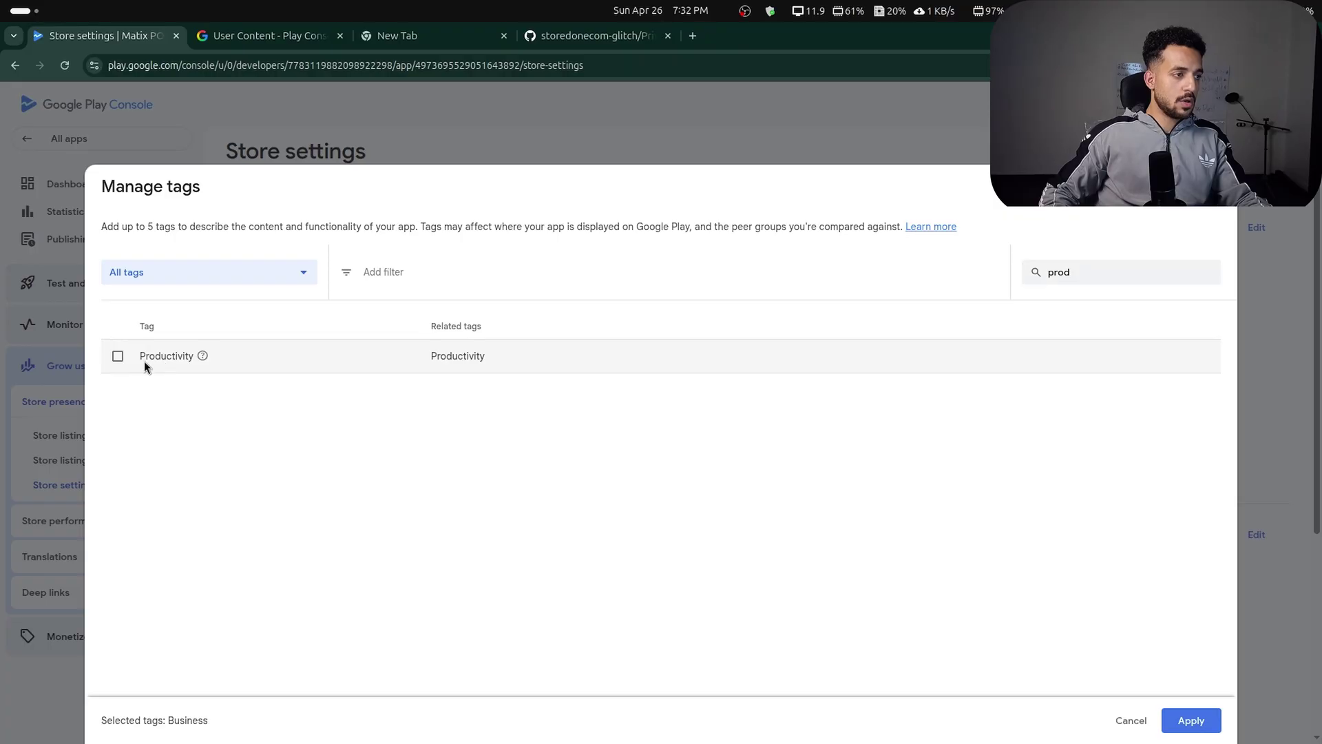
pyautogui.click(117, 356)
# Search the tags for food, select Food & drink and Food delivery, and apply the tag selection.
pyautogui.doubleClick(1066, 274)
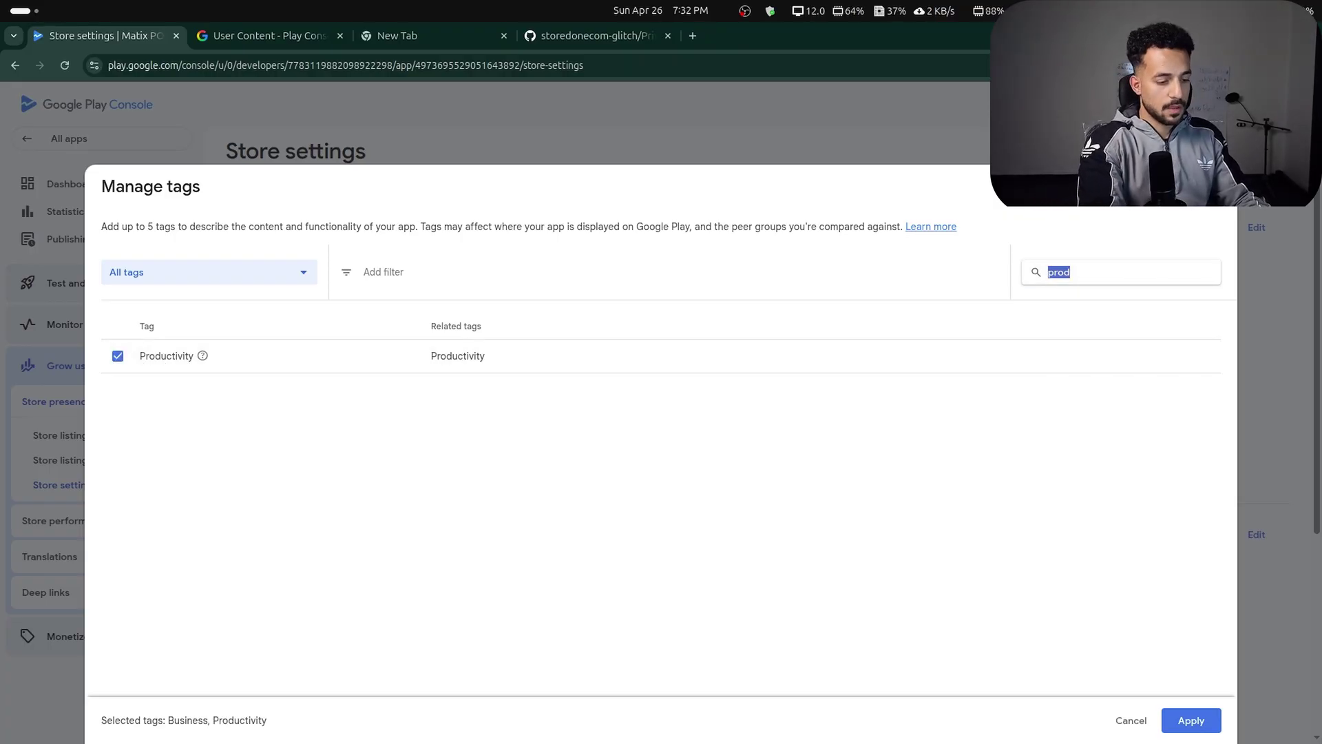
pyautogui.write('food')
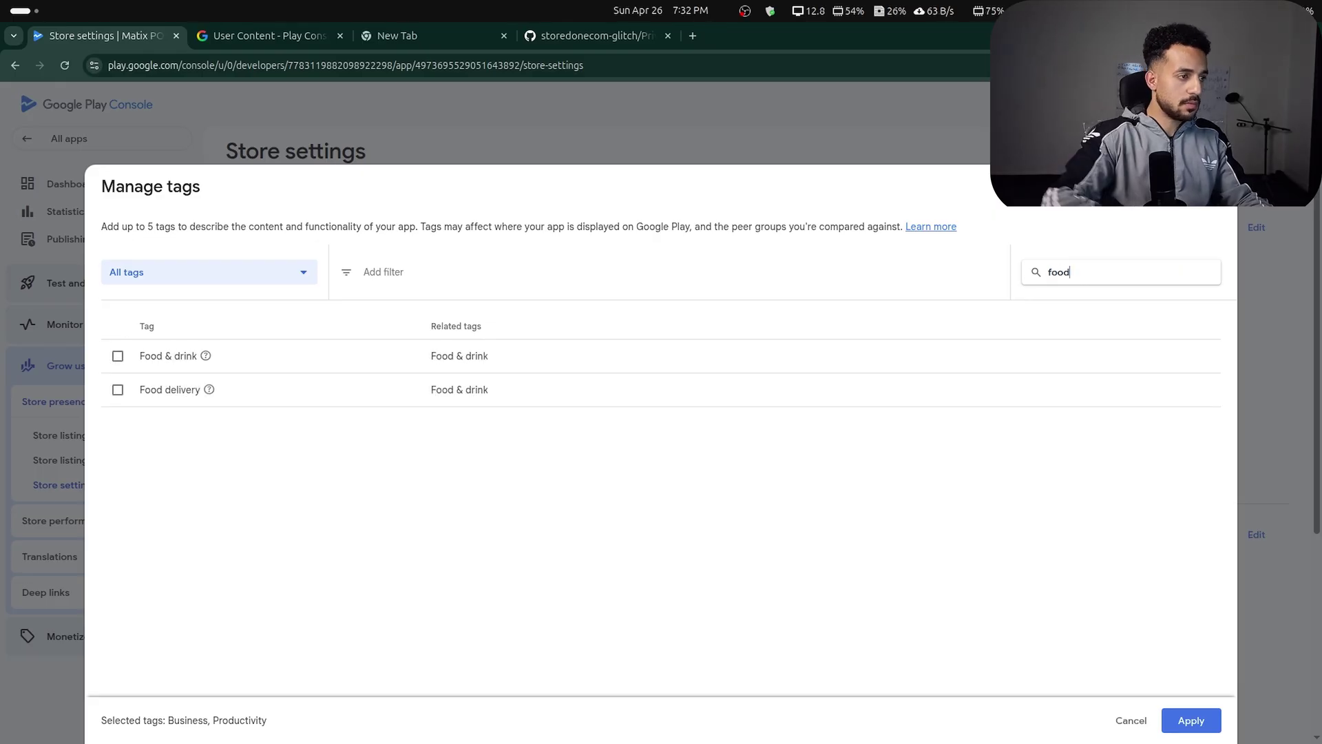
pyautogui.click(117, 355)
pyautogui.click(118, 390)
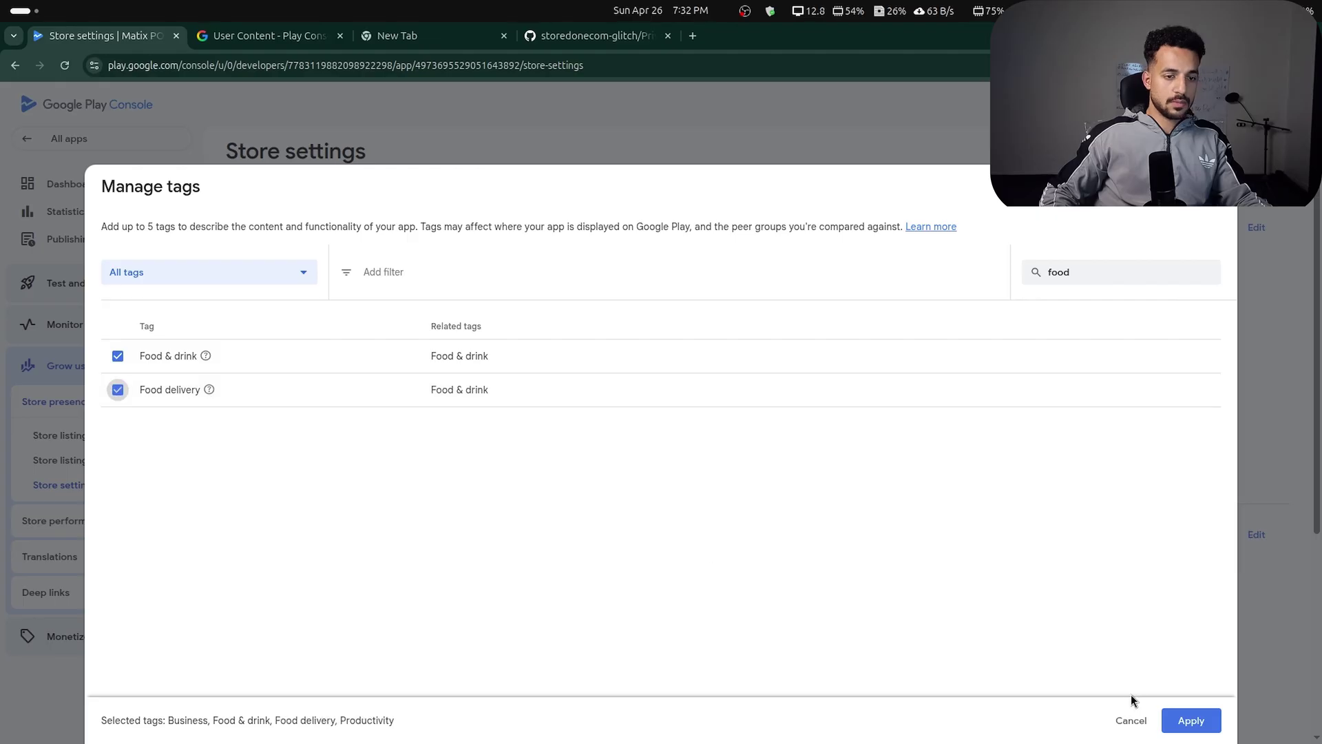
pyautogui.click(1191, 720)
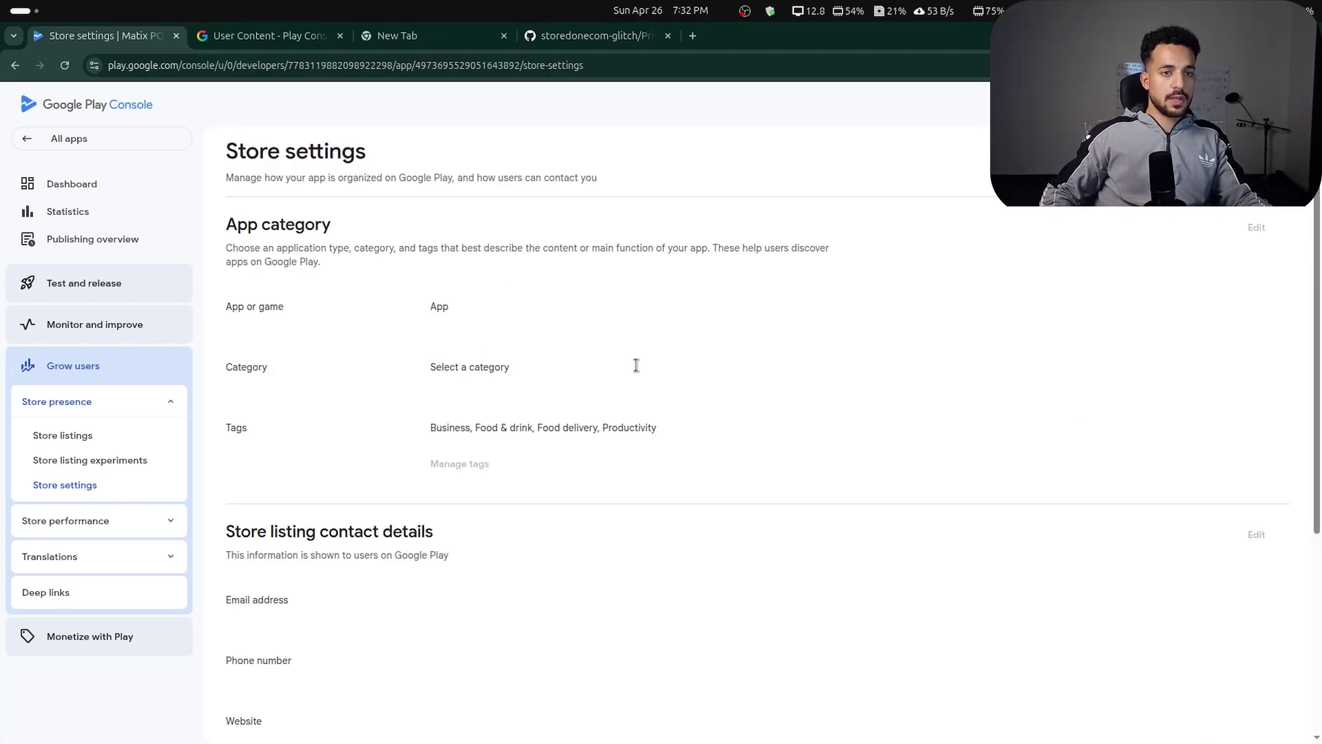
# Edit the app category, set it to Business, save the change and close the dialog.
pyautogui.click(1255, 229)
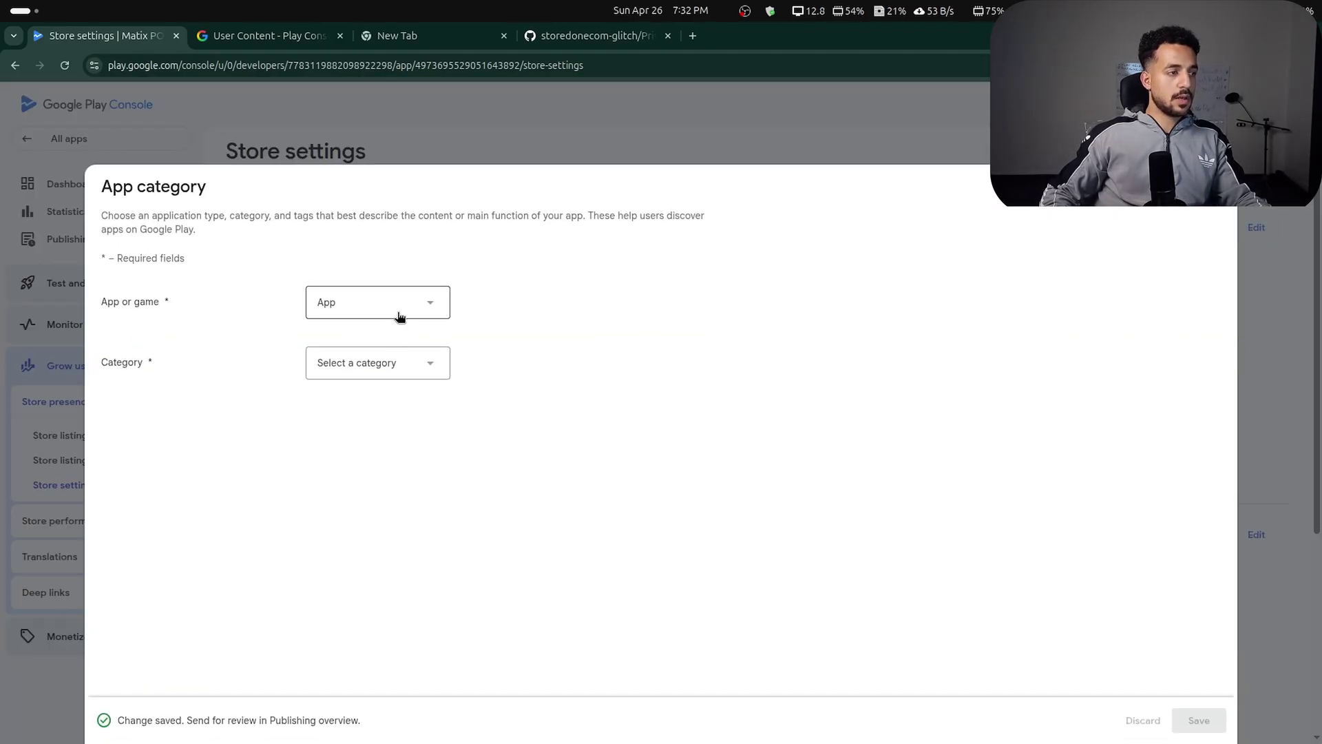
pyautogui.click(366, 376)
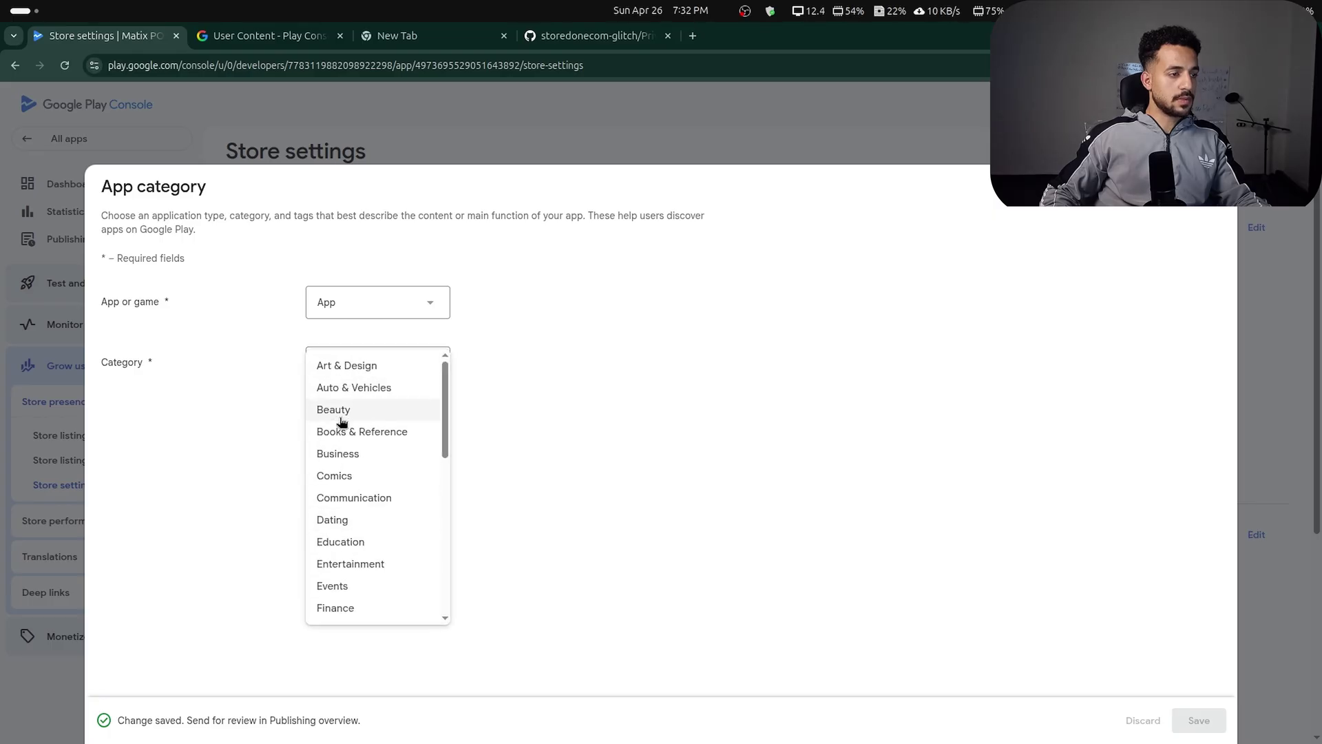
pyautogui.click(341, 454)
pyautogui.click(1200, 721)
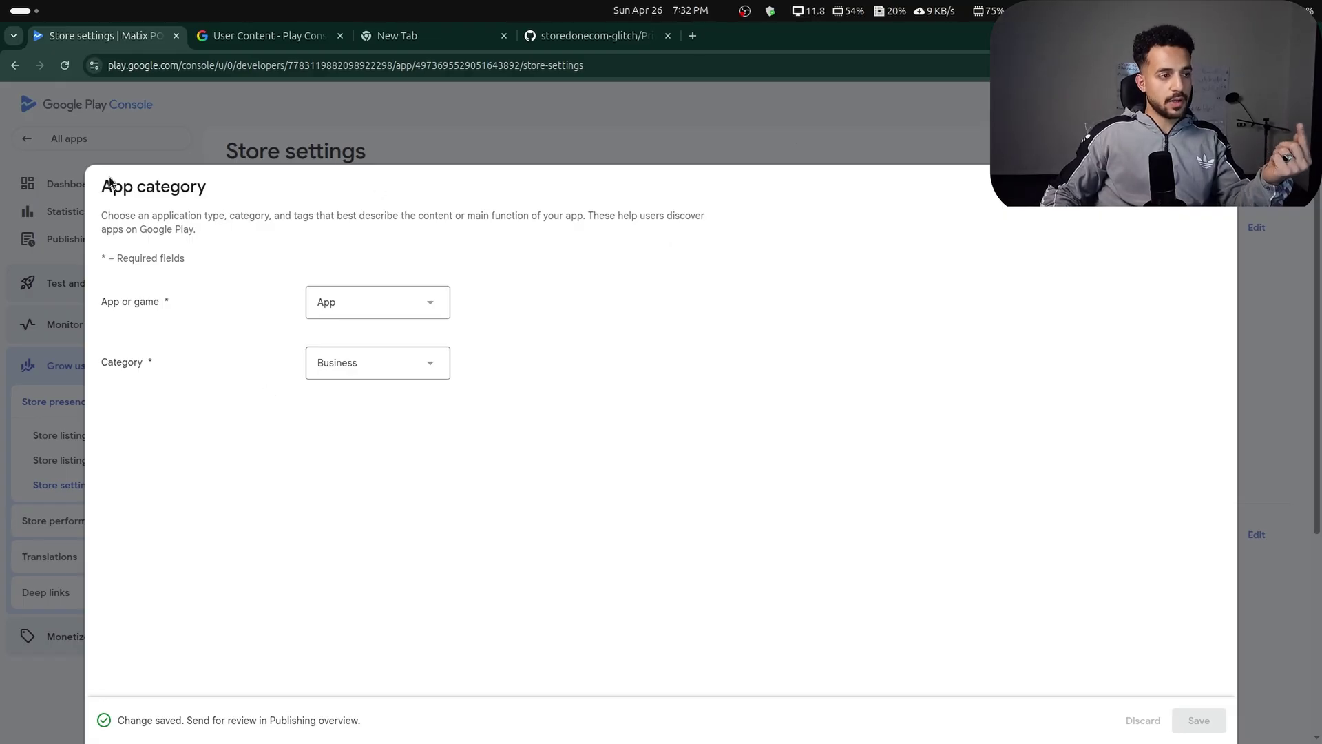
pyautogui.click(1214, 187)
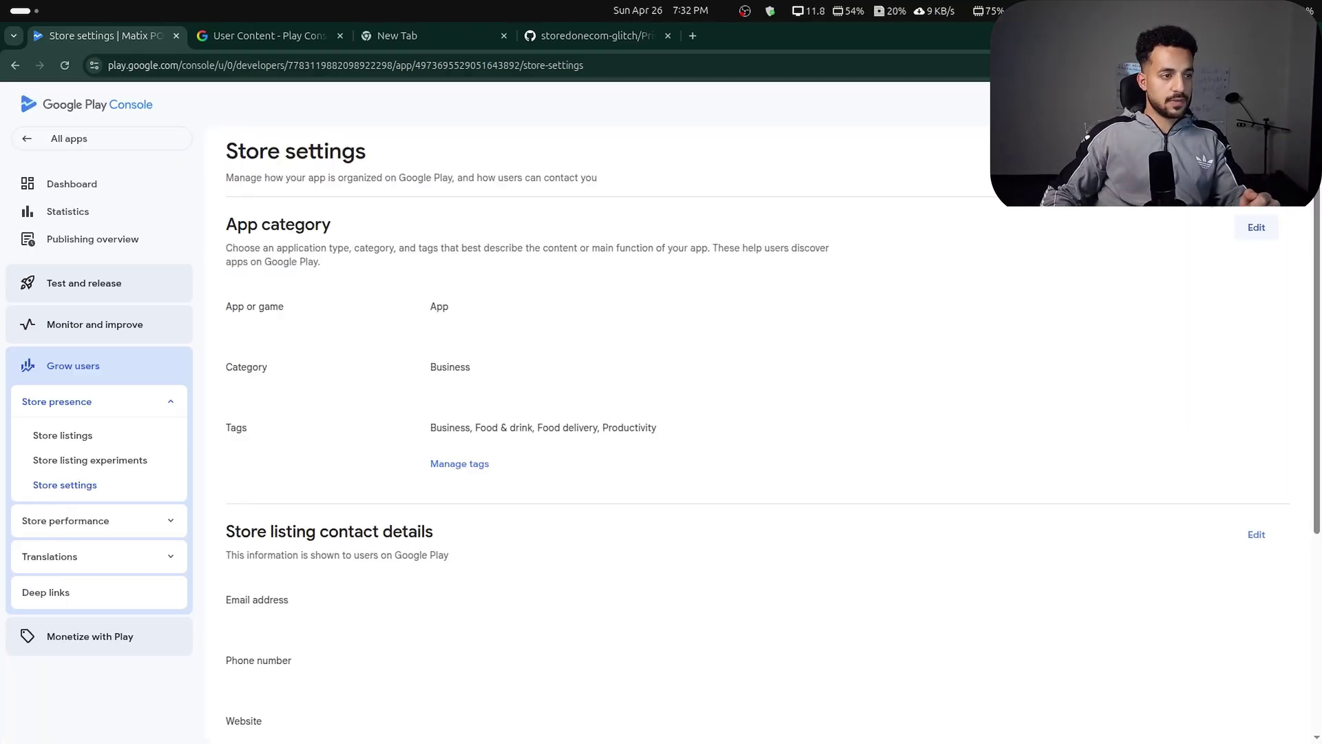
# Edit the store listing contact details and paste the support email into the email address field.
pyautogui.scroll(-3, 518, 337)
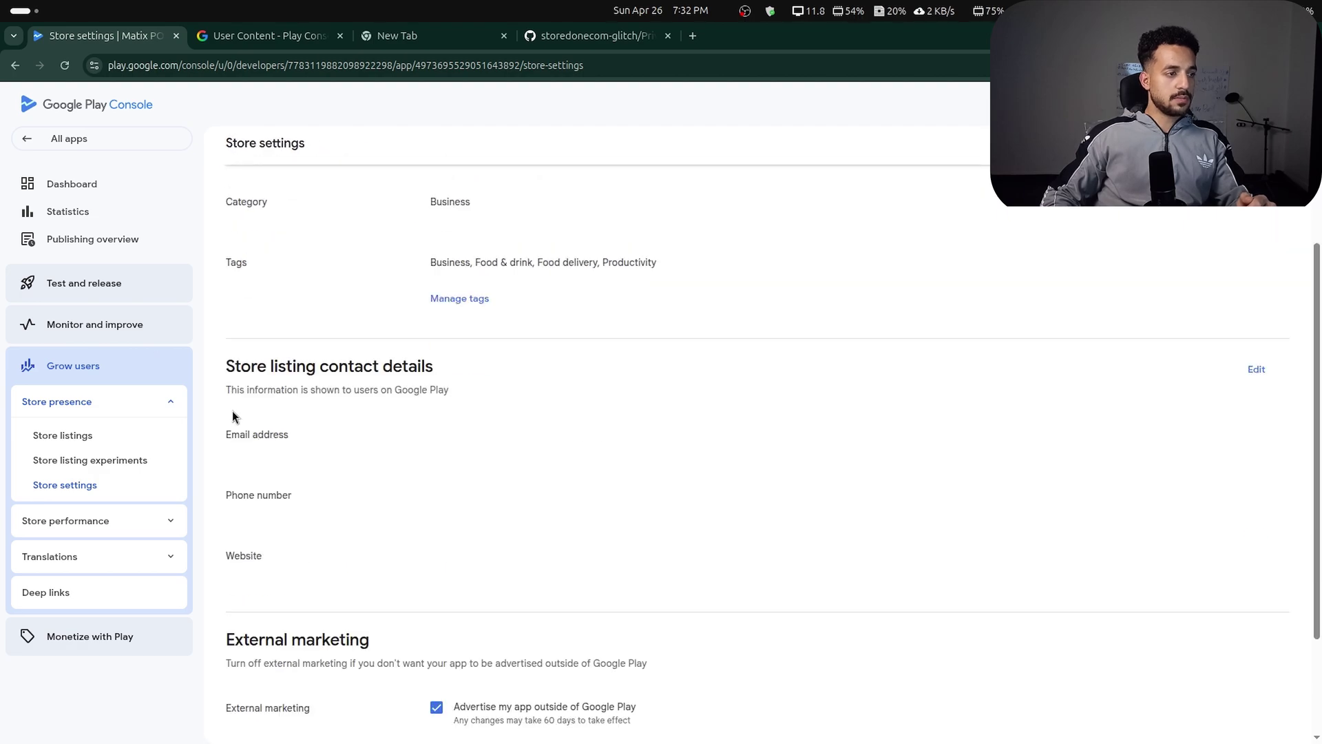
pyautogui.click(1237, 371)
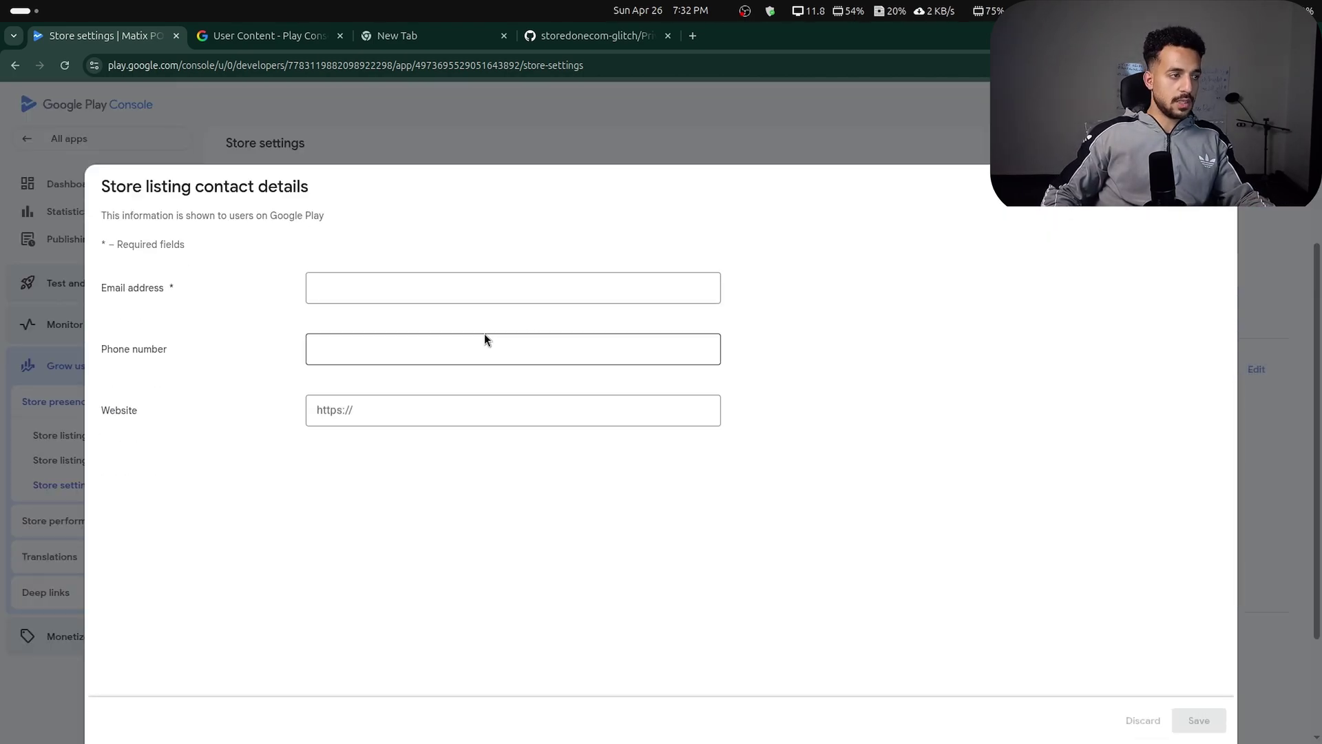
pyautogui.click(407, 293)
pyautogui.hotkey('ctrl', 'v')
# Copy the support phone number from GOOGLE_PLAY_GUIDE.md in VS Code and paste it into the phone number field in Play Console.
pyautogui.click(319, 344)
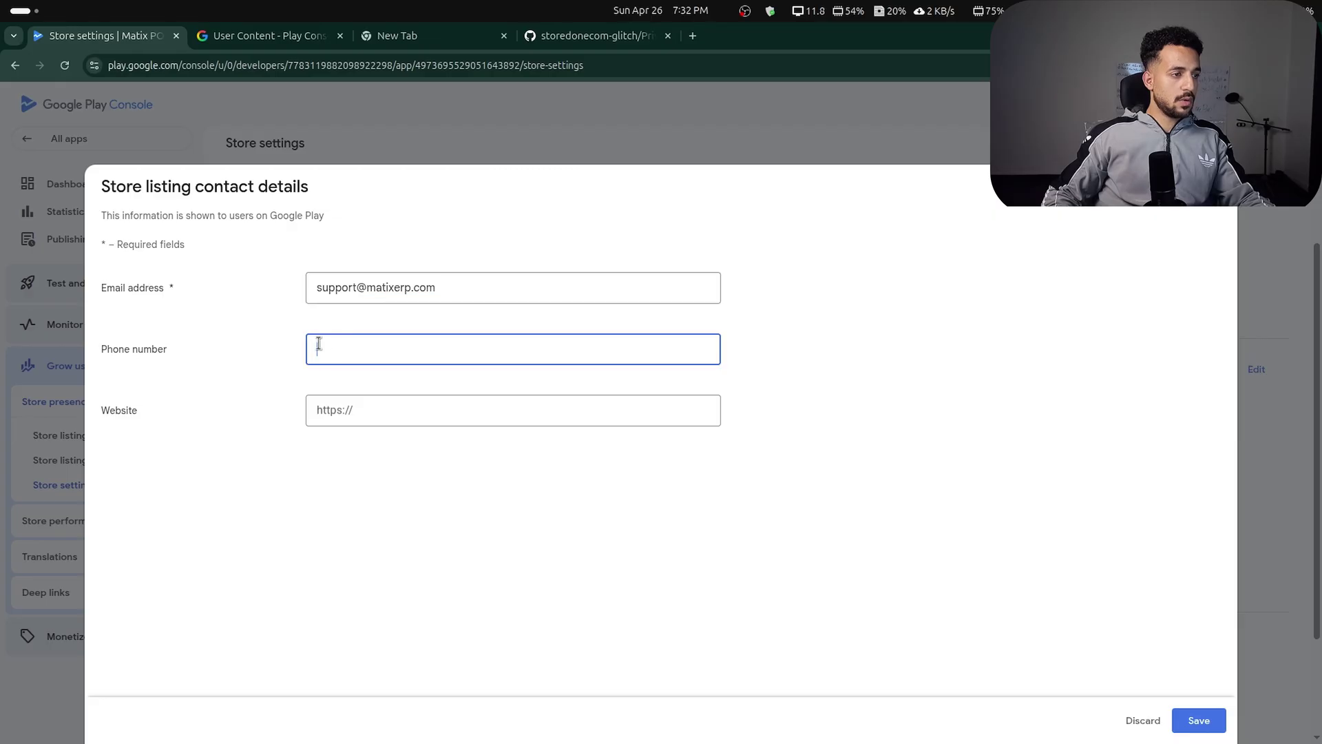
pyautogui.hotkey('alt', 'Tab')
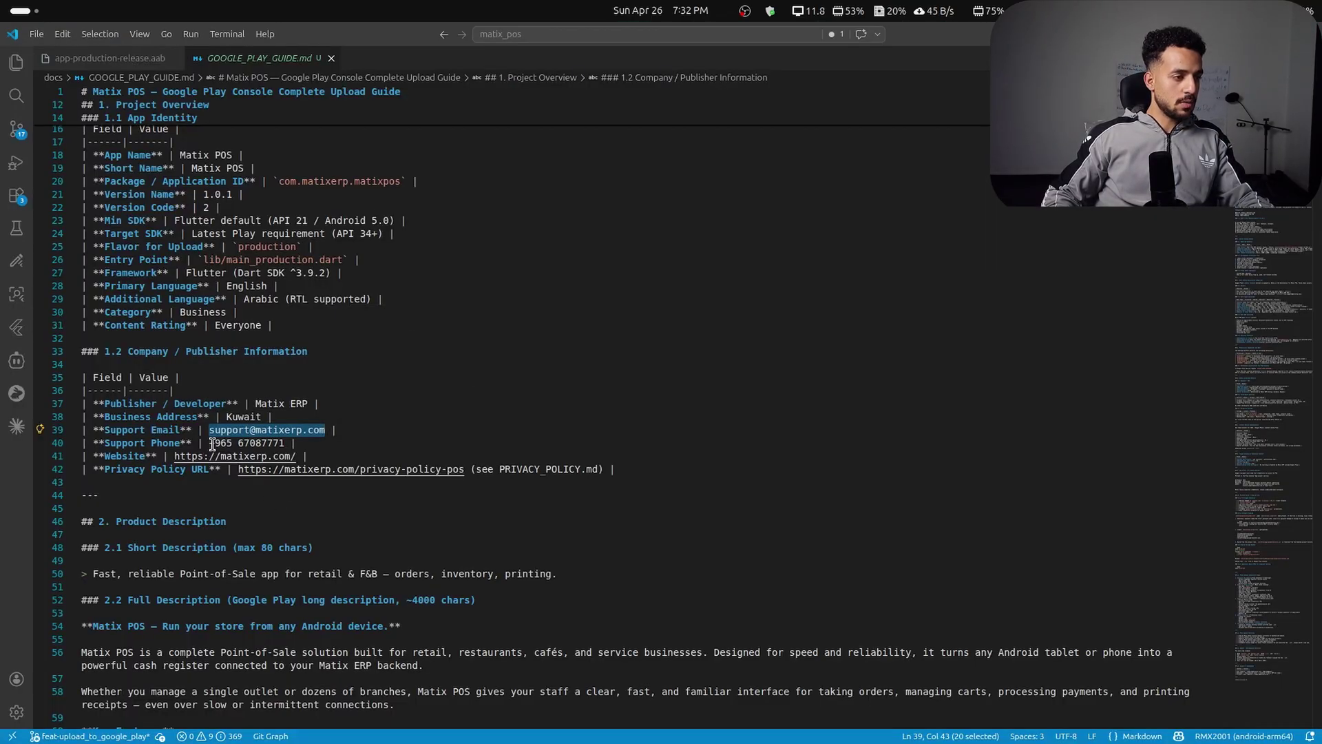
pyautogui.moveTo(211, 443); pyautogui.dragTo(283, 447)
pyautogui.hotkey('ctrl', 'c')
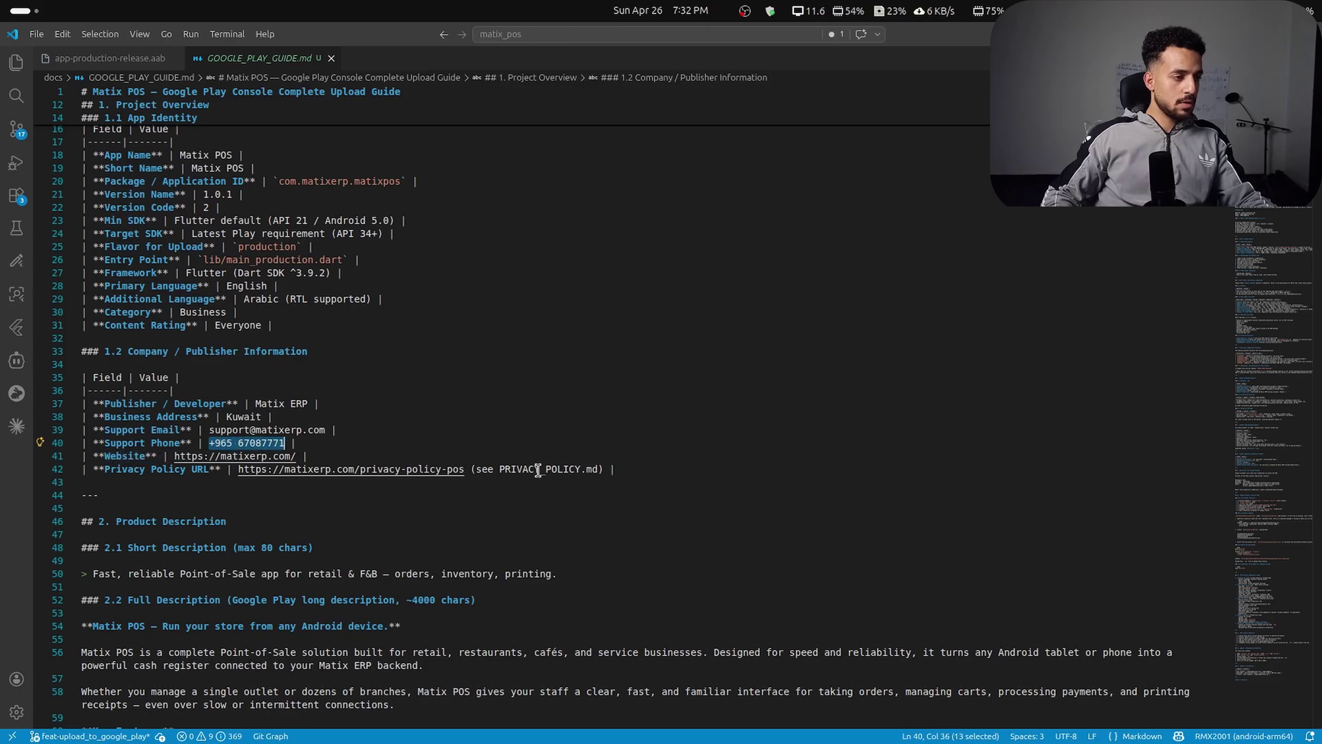
pyautogui.hotkey('alt', 'Tab')
pyautogui.hotkey('ctrl', 'v')
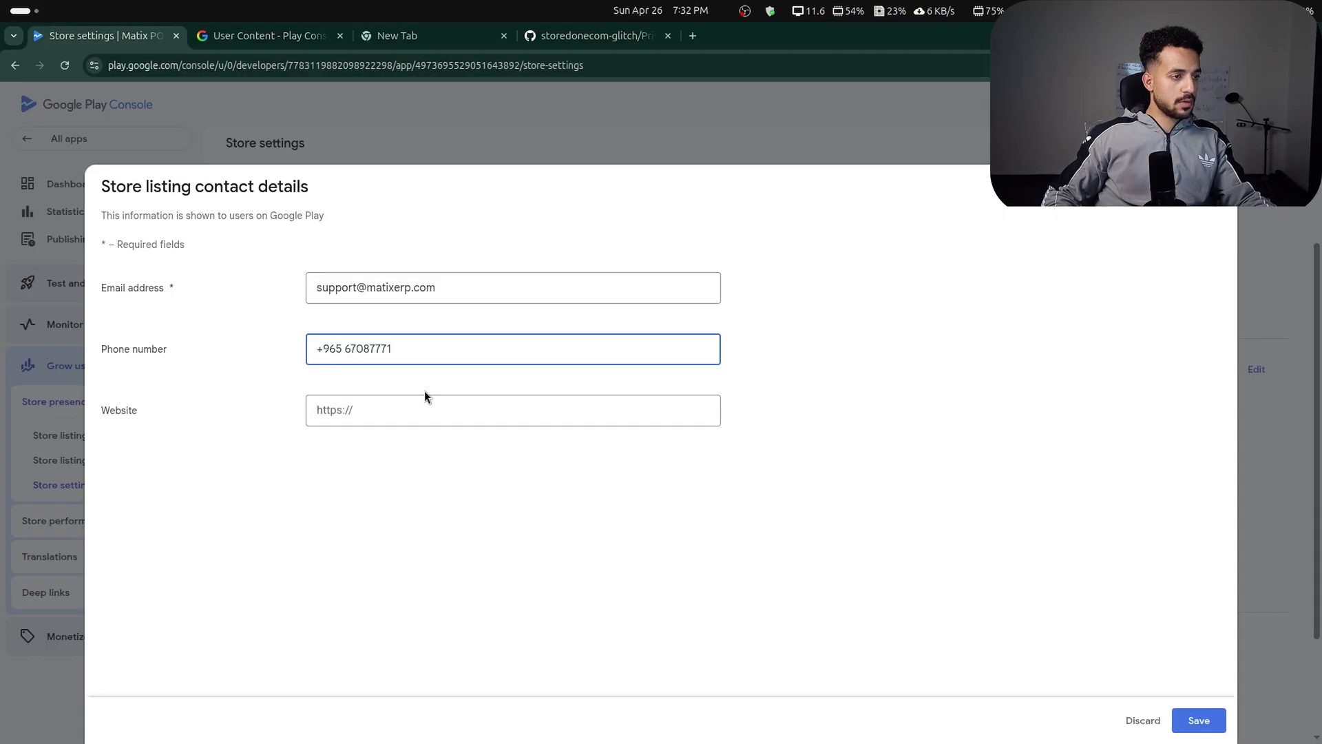
pyautogui.hotkey('alt', 'Tab')
pyautogui.click(177, 456)
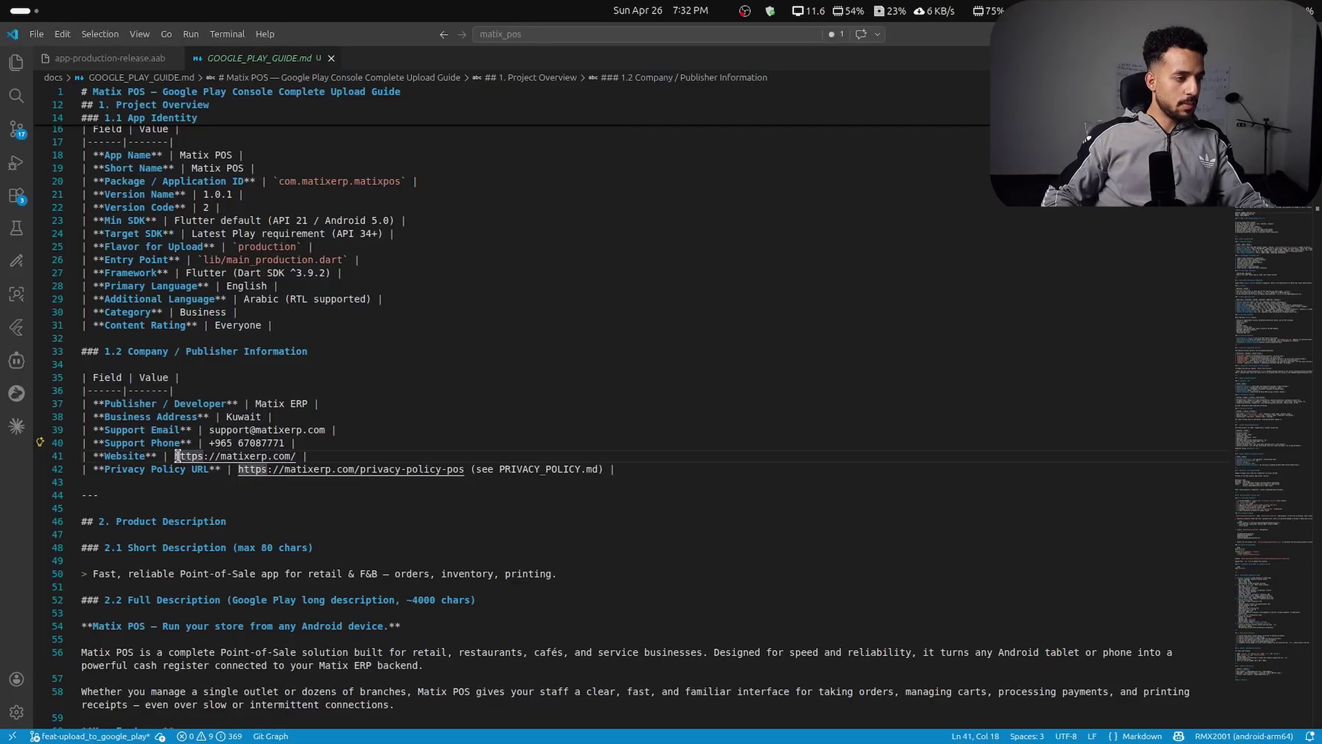
pyautogui.moveTo(173, 456); pyautogui.dragTo(292, 459)
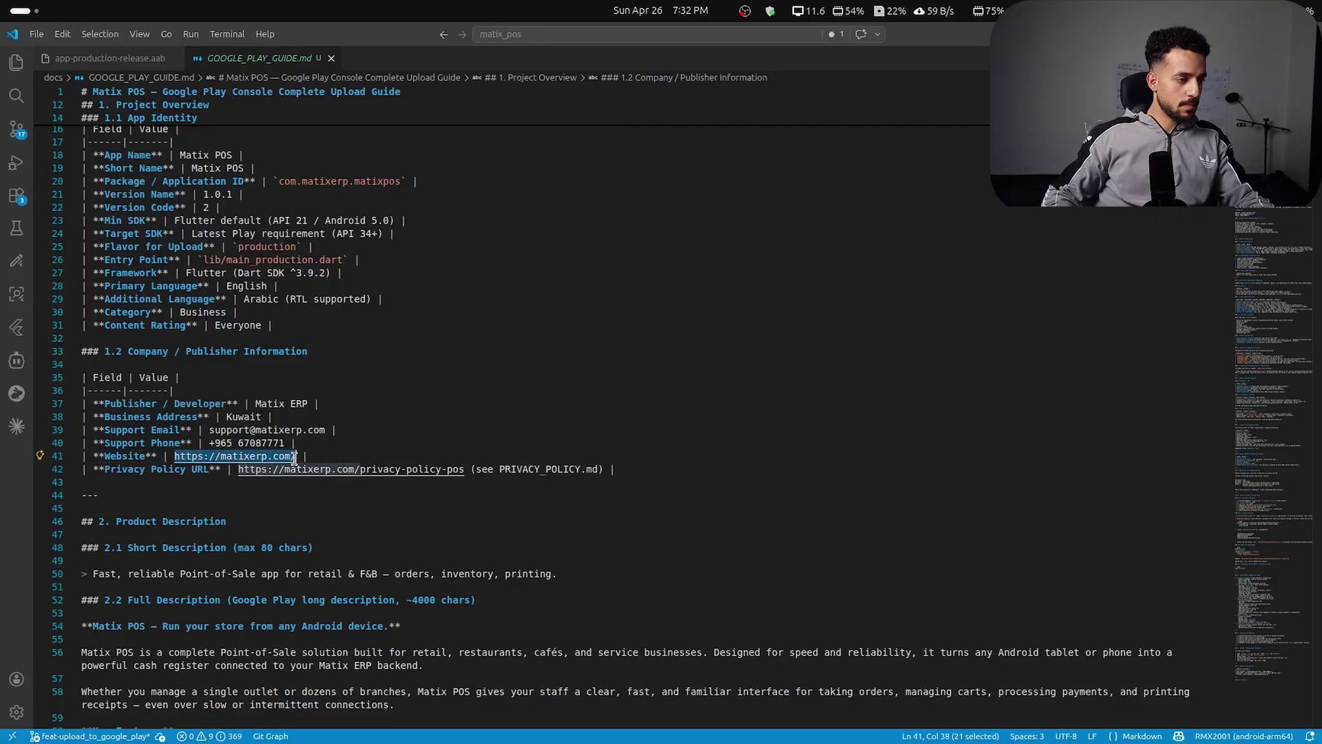
pyautogui.hotkey('ctrl', 'c')
pyautogui.hotkey('alt', 'Tab')
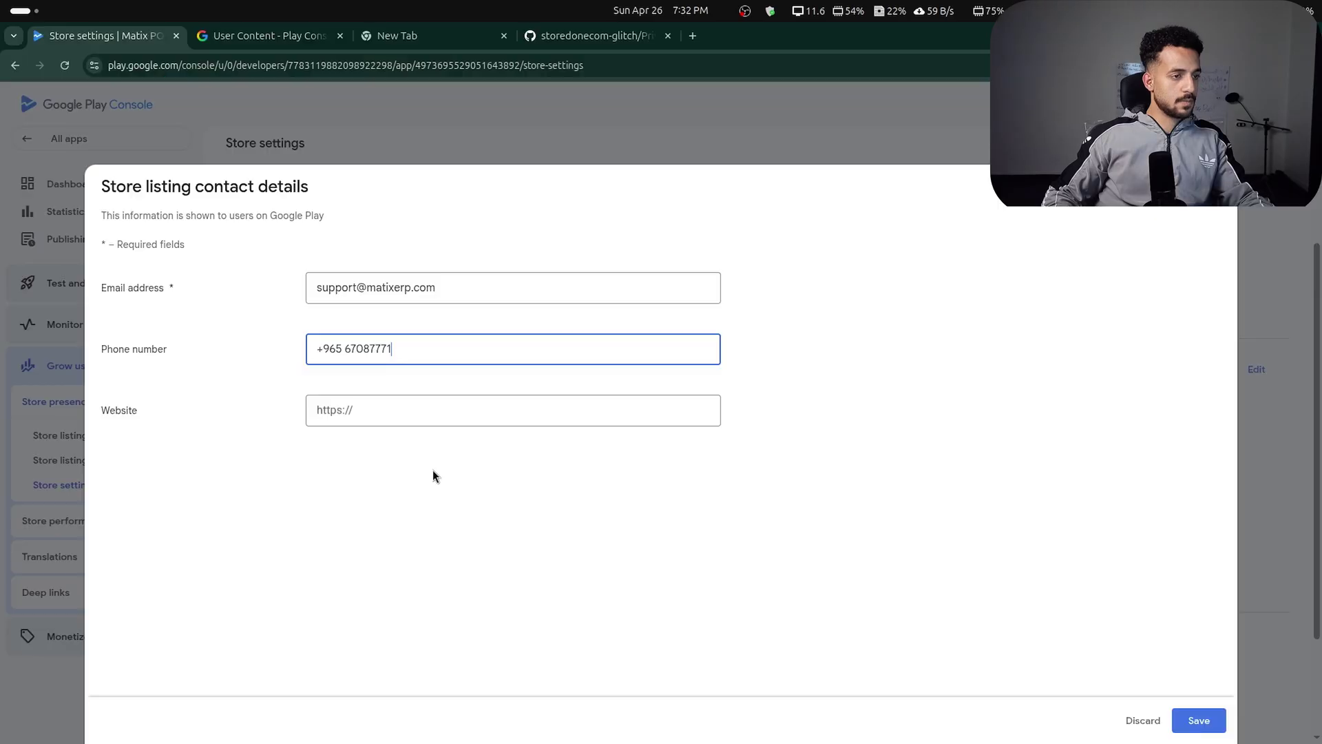
pyautogui.click(439, 409)
pyautogui.hotkey('ctrl', 'v')
pyautogui.click(1199, 720)
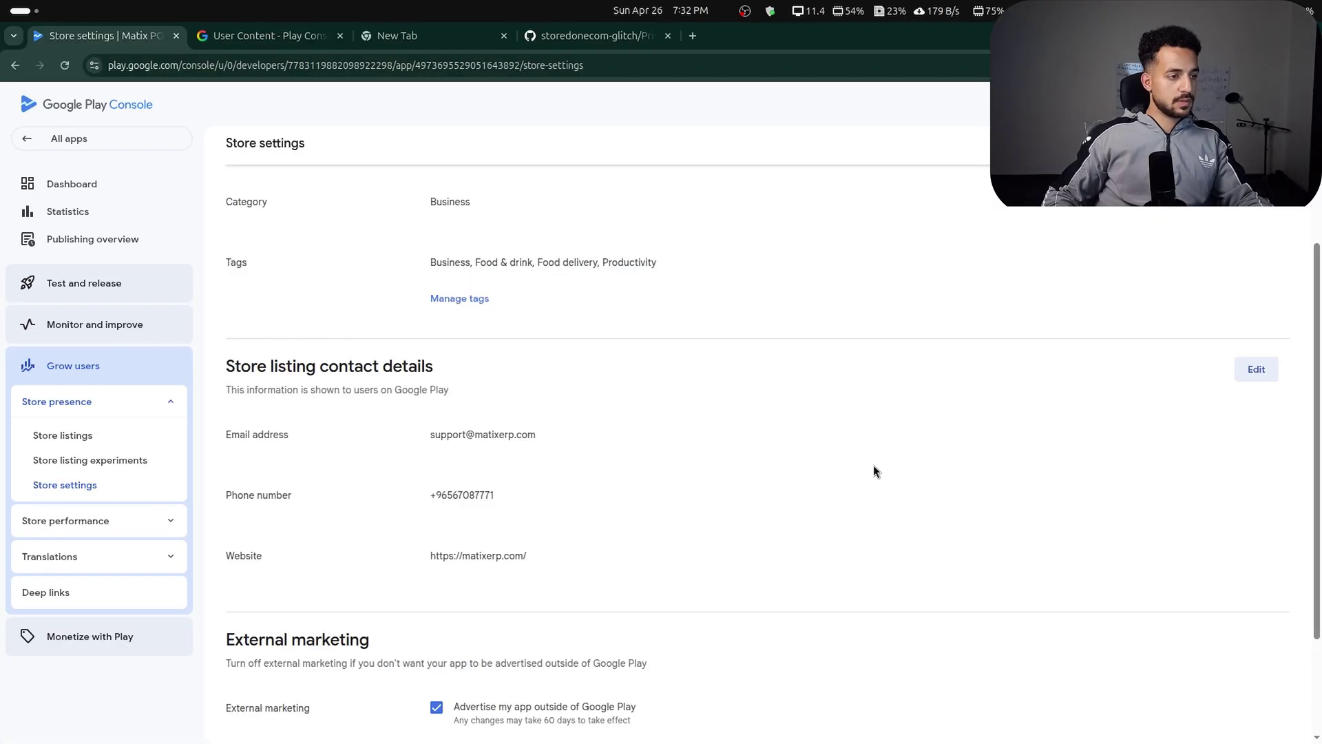
# Return to the app dashboard, open the store listing setup task and go to the short description field.
pyautogui.scroll(-1, 824, 579)
pyautogui.scroll(5, 652, 538)
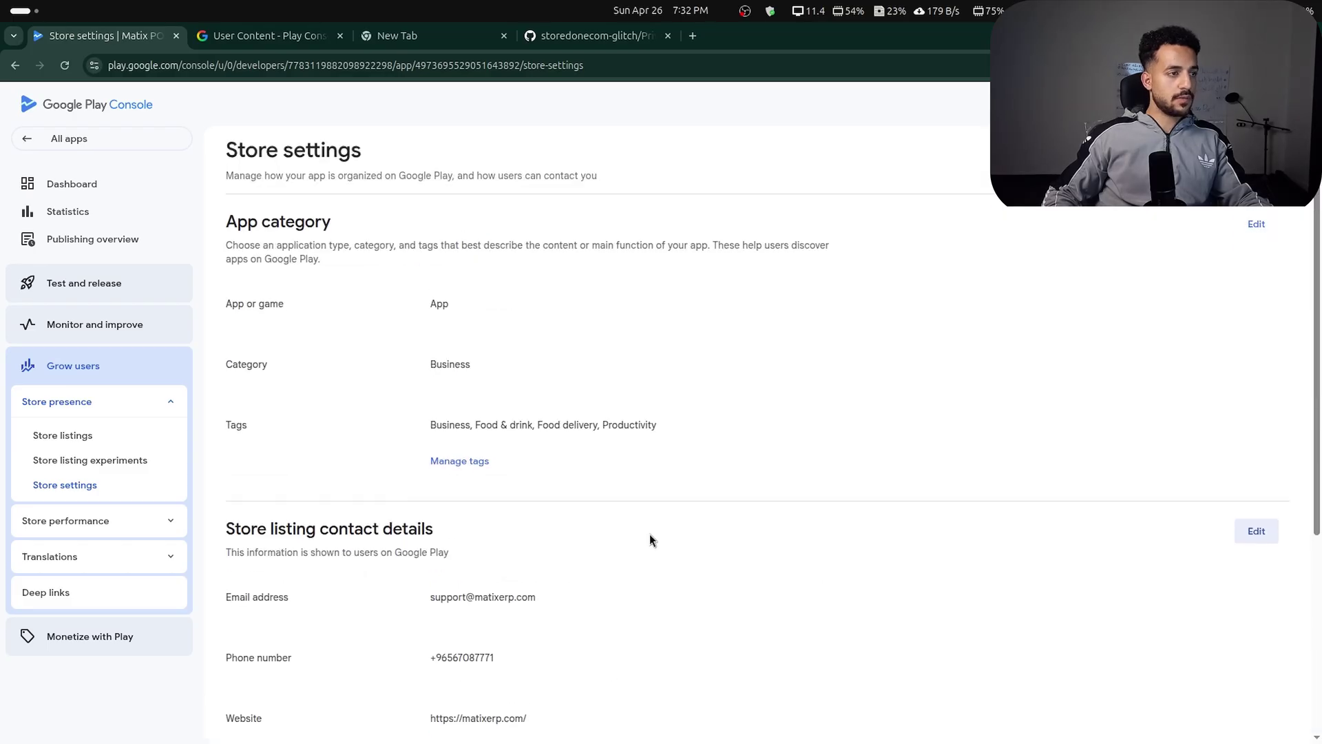
pyautogui.click(77, 185)
pyautogui.scroll(-5, 750, 489)
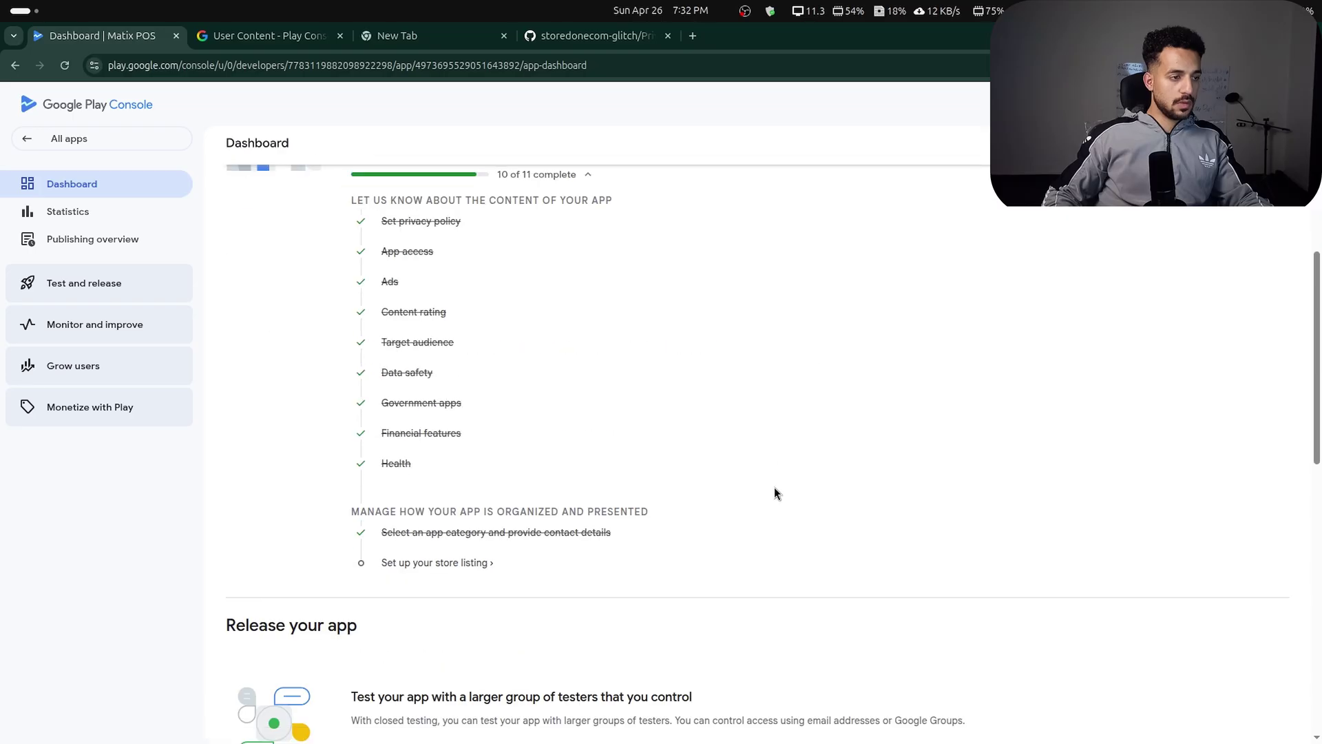
pyautogui.click(425, 563)
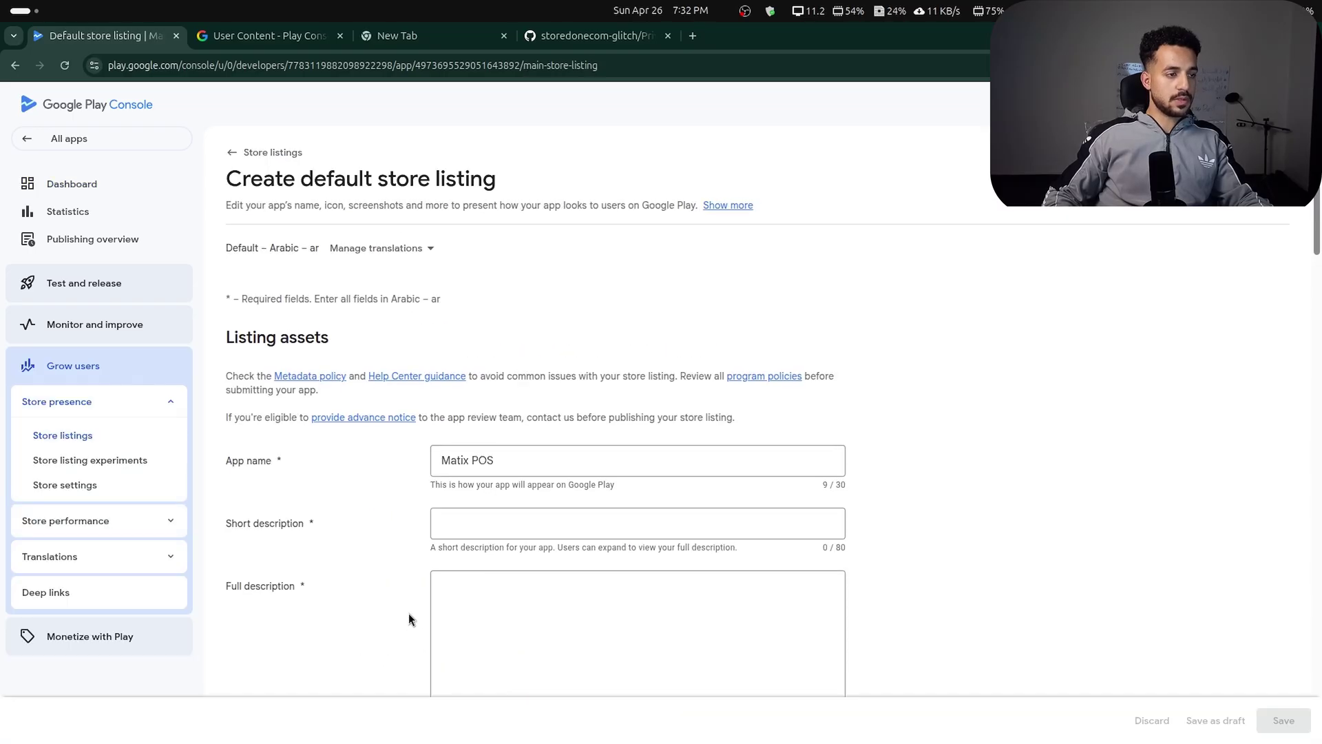
pyautogui.scroll(-4, 408, 613)
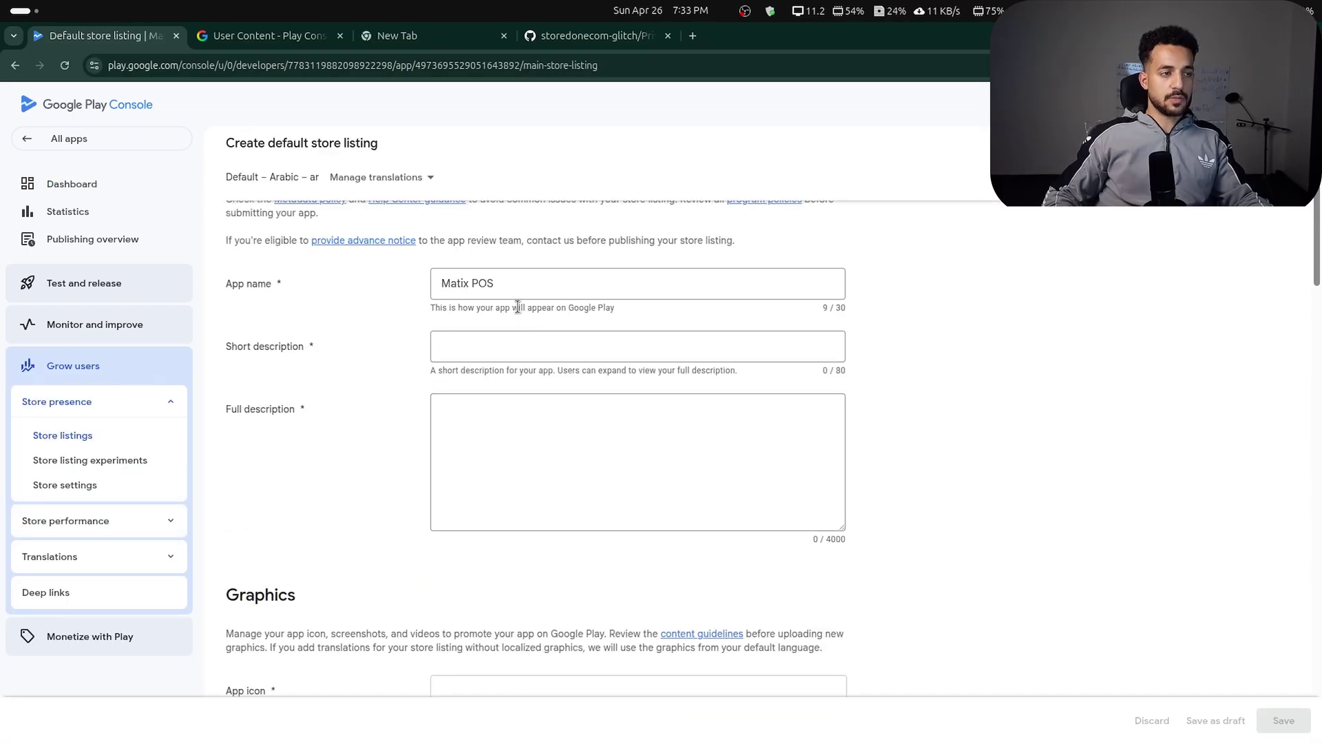
pyautogui.click(546, 347)
# Open Google Translate in a new browser tab, then return to the default store listing page.
pyautogui.hotkey('alt', 'Tab')
pyautogui.scroll(2, 1031, 502)
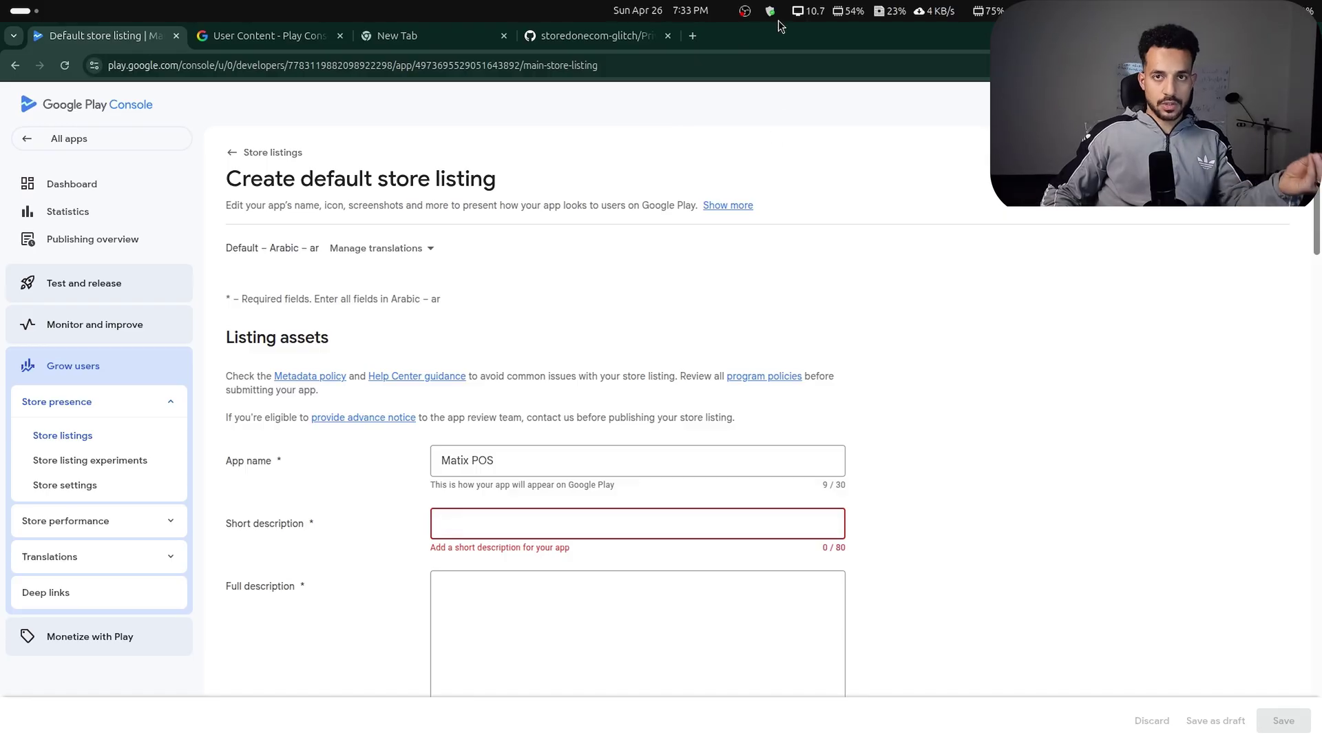
pyautogui.click(687, 43)
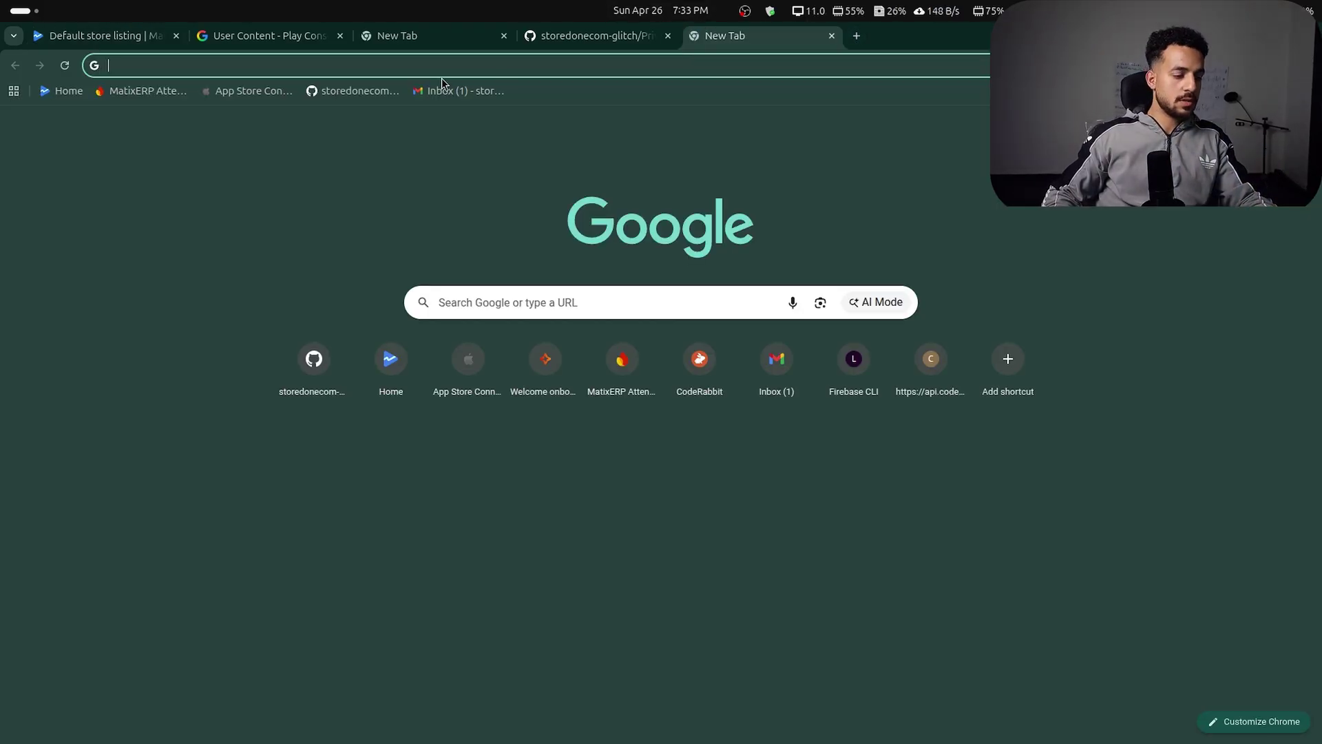
pyautogui.click(268, 36)
pyautogui.click(463, 43)
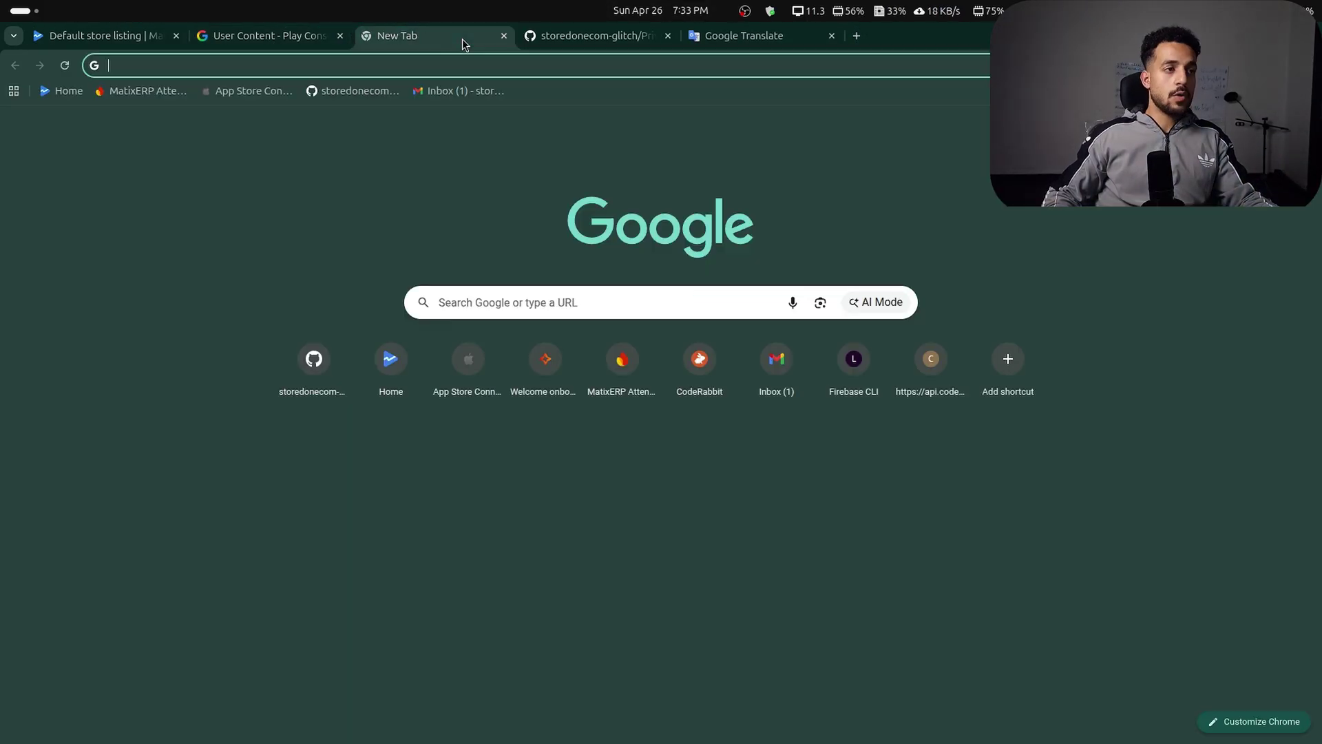
pyautogui.click(556, 46)
pyautogui.click(119, 39)
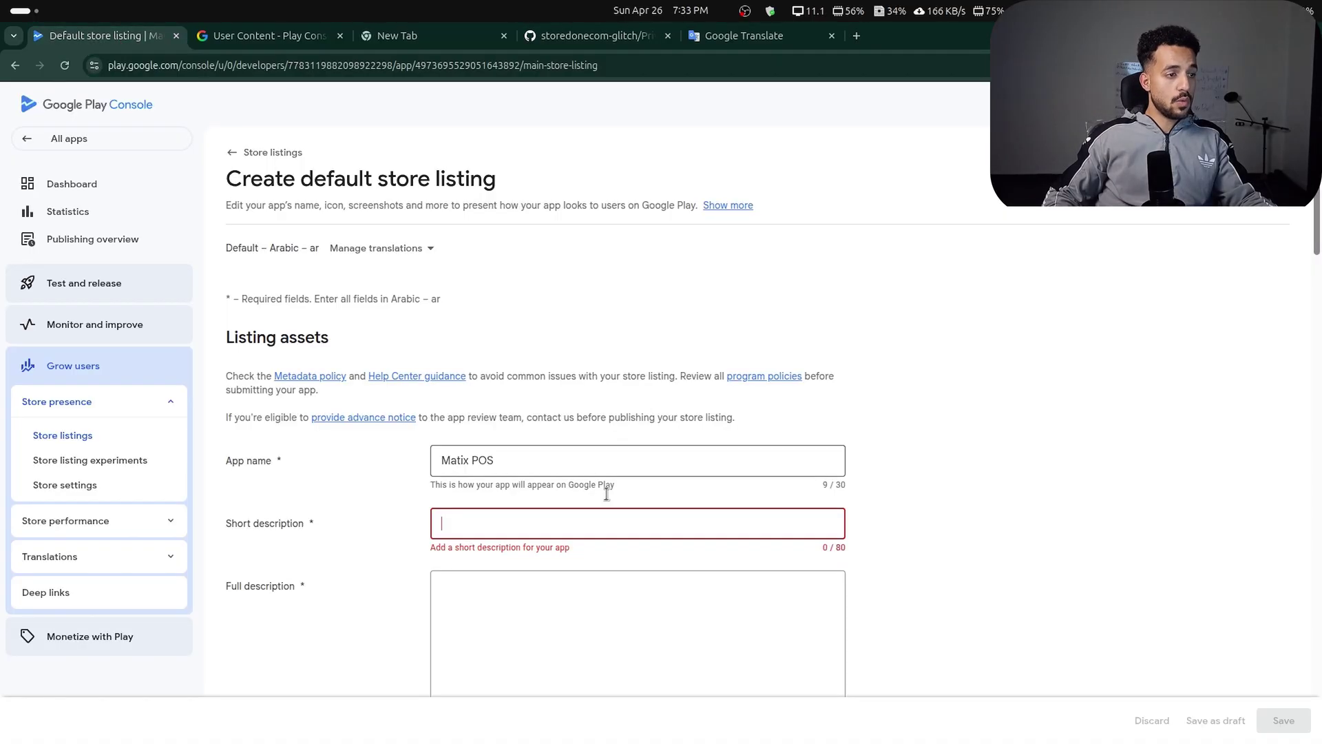
# Switch to VS Code and open the rendered preview of GOOGLE_PLAY_GUIDE.md from the docs folder.
pyautogui.hotkey('alt', 'Tab')
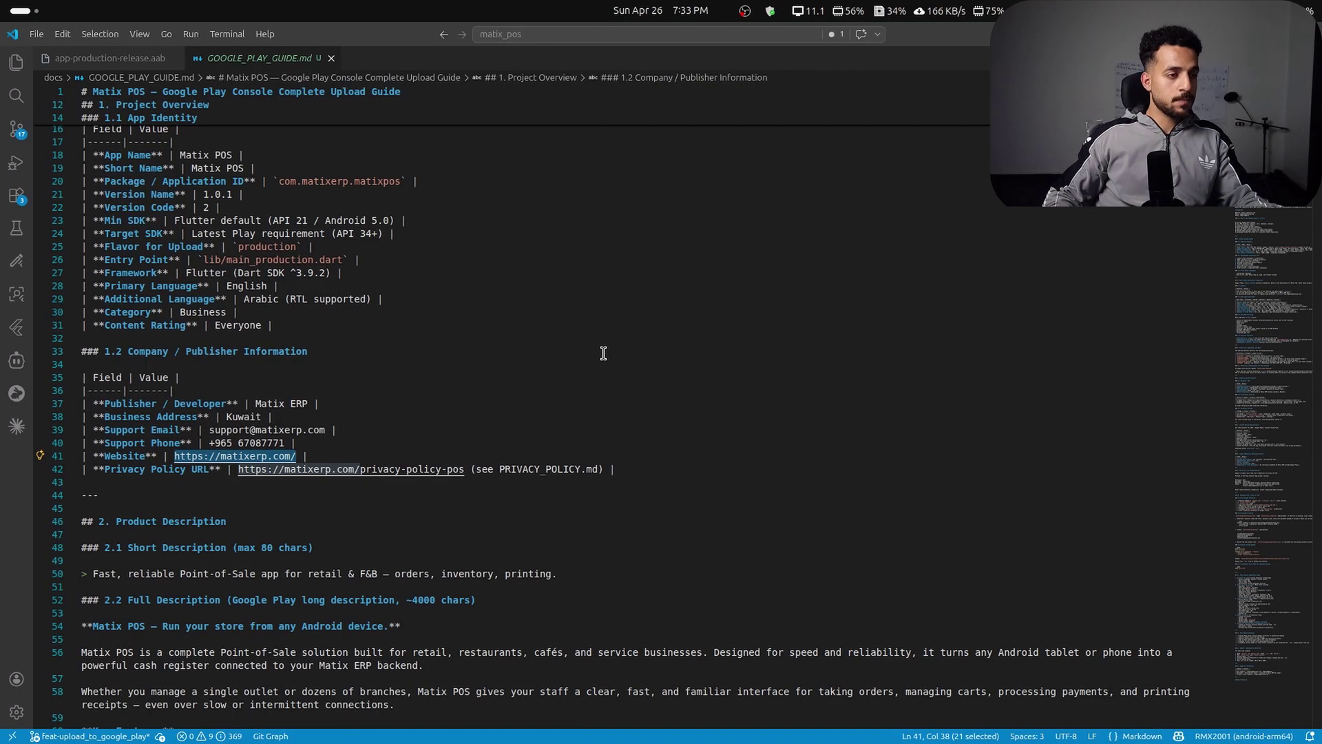
pyautogui.rightClick(603, 353)
pyautogui.click(16, 63)
pyautogui.click(17, 62)
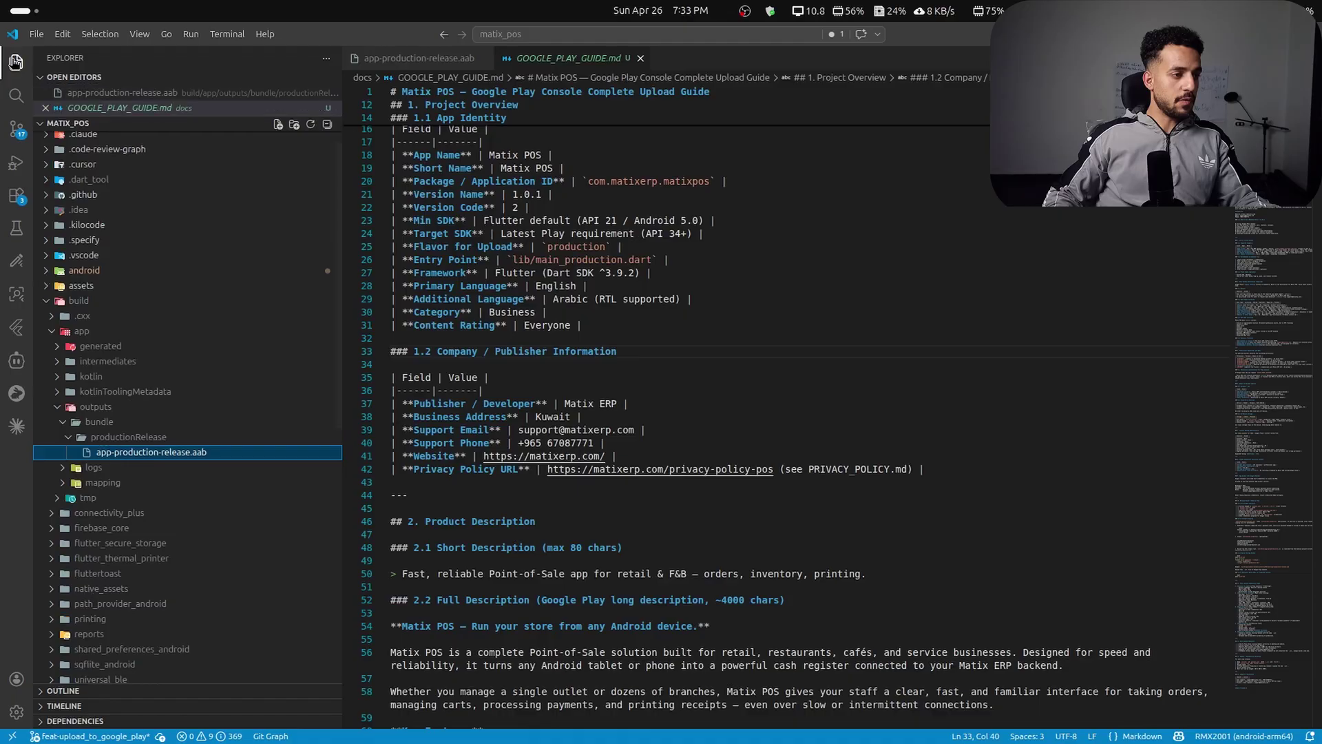
pyautogui.rightClick(138, 418)
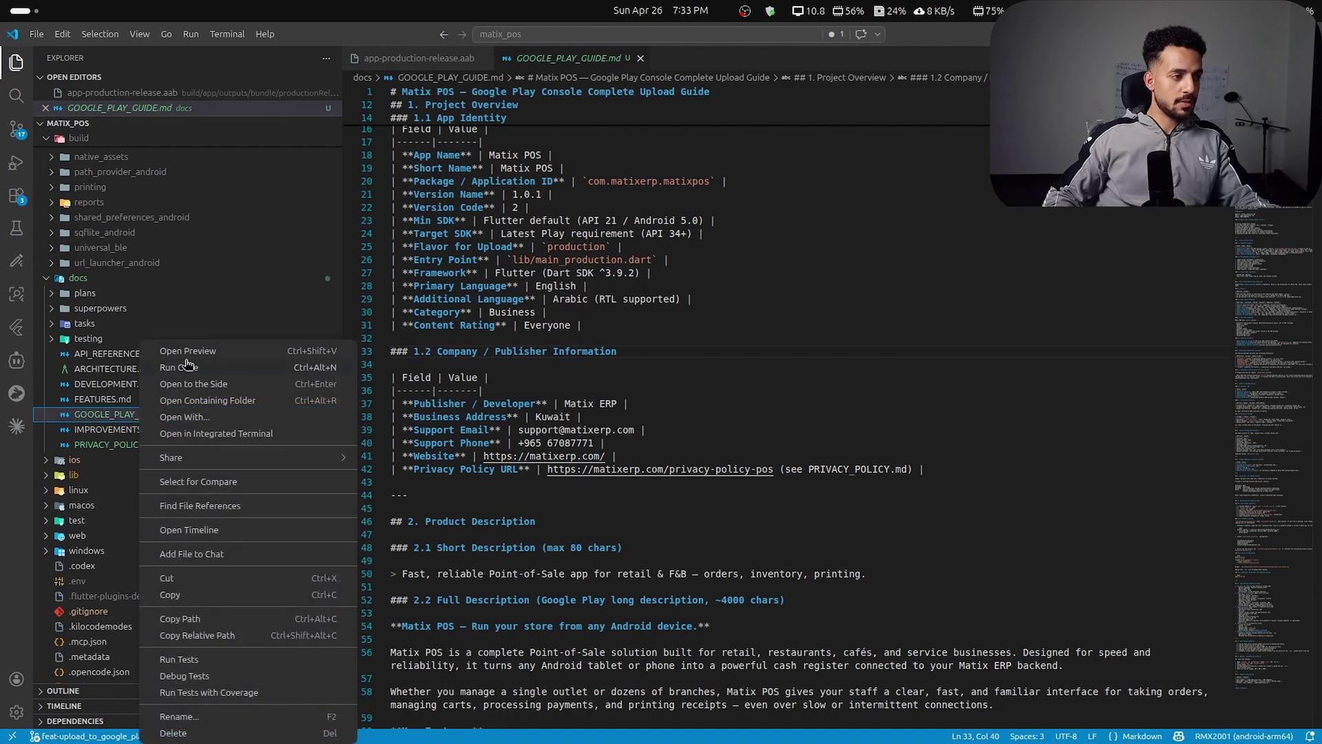
pyautogui.click(187, 367)
pyautogui.rightClick(152, 418)
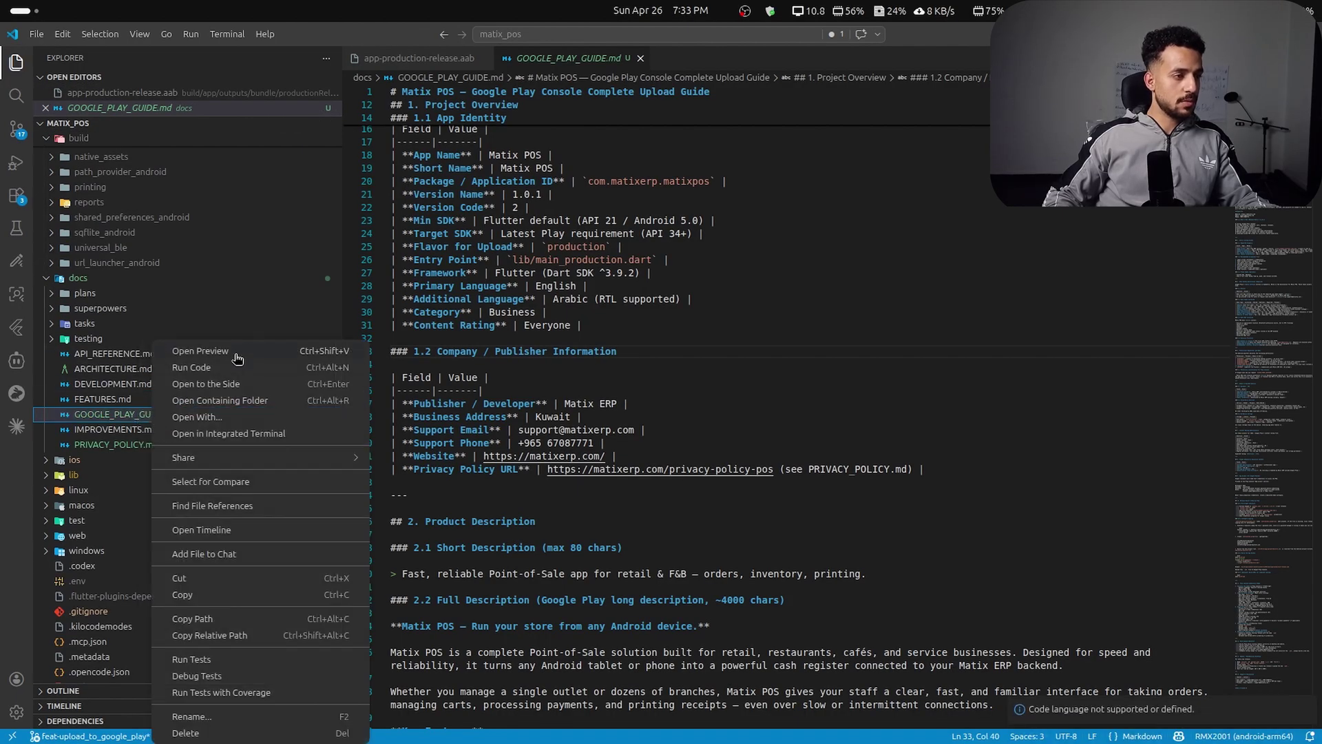
pyautogui.click(234, 356)
# Copy the short description sentence from section 2.1 of the guide preview.
pyautogui.scroll(-10, 788, 323)
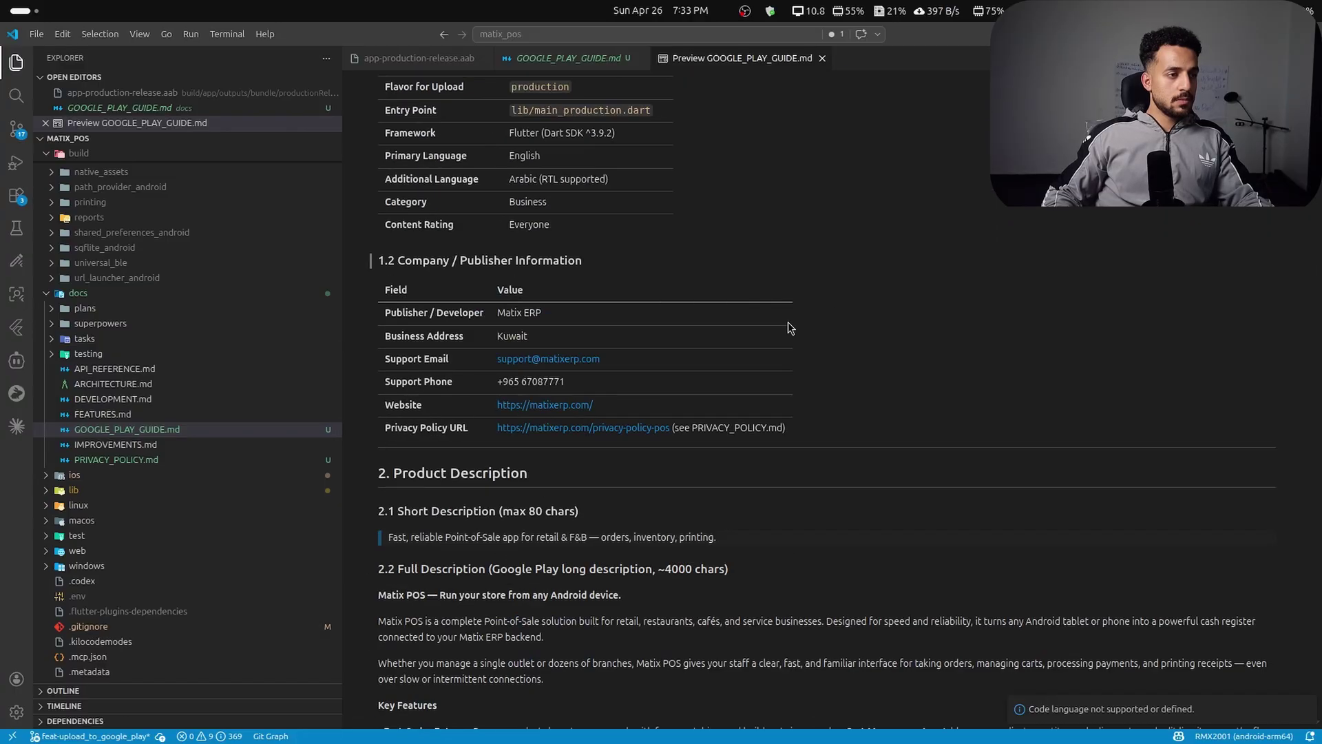
pyautogui.scroll(3, 497, 283)
pyautogui.scroll(3, 497, 284)
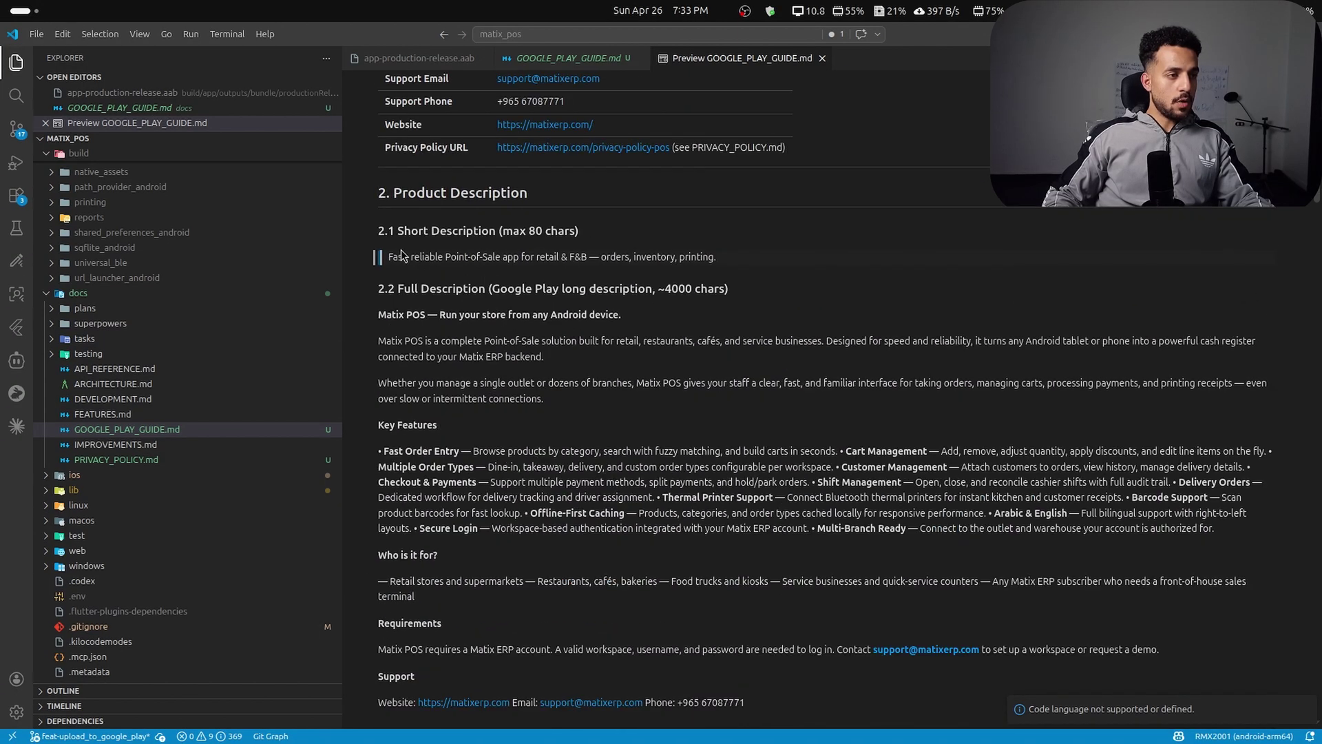
pyautogui.tripleClick(753, 262)
pyautogui.hotkey('ctrl', 'c')
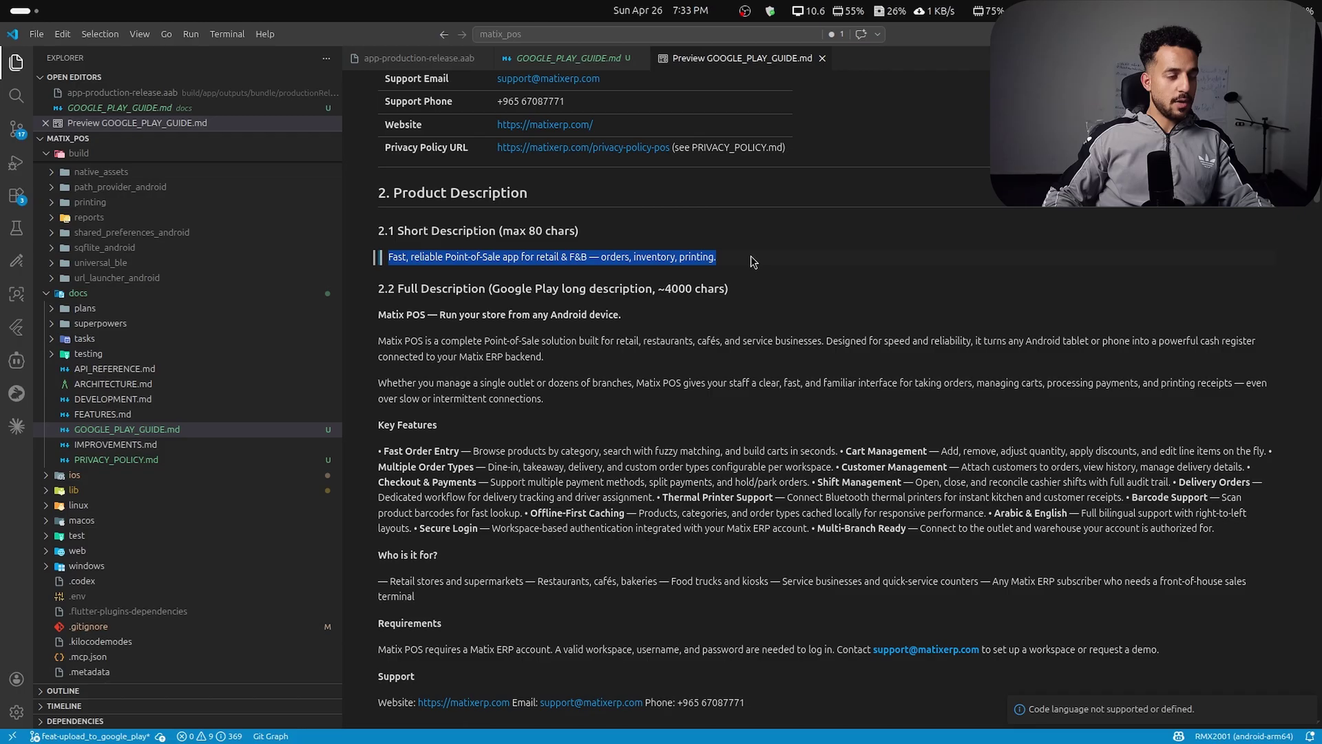
# Translate the copied short description from English to Arabic in Google Translate and copy the translation.
pyautogui.hotkey('alt', 'Tab')
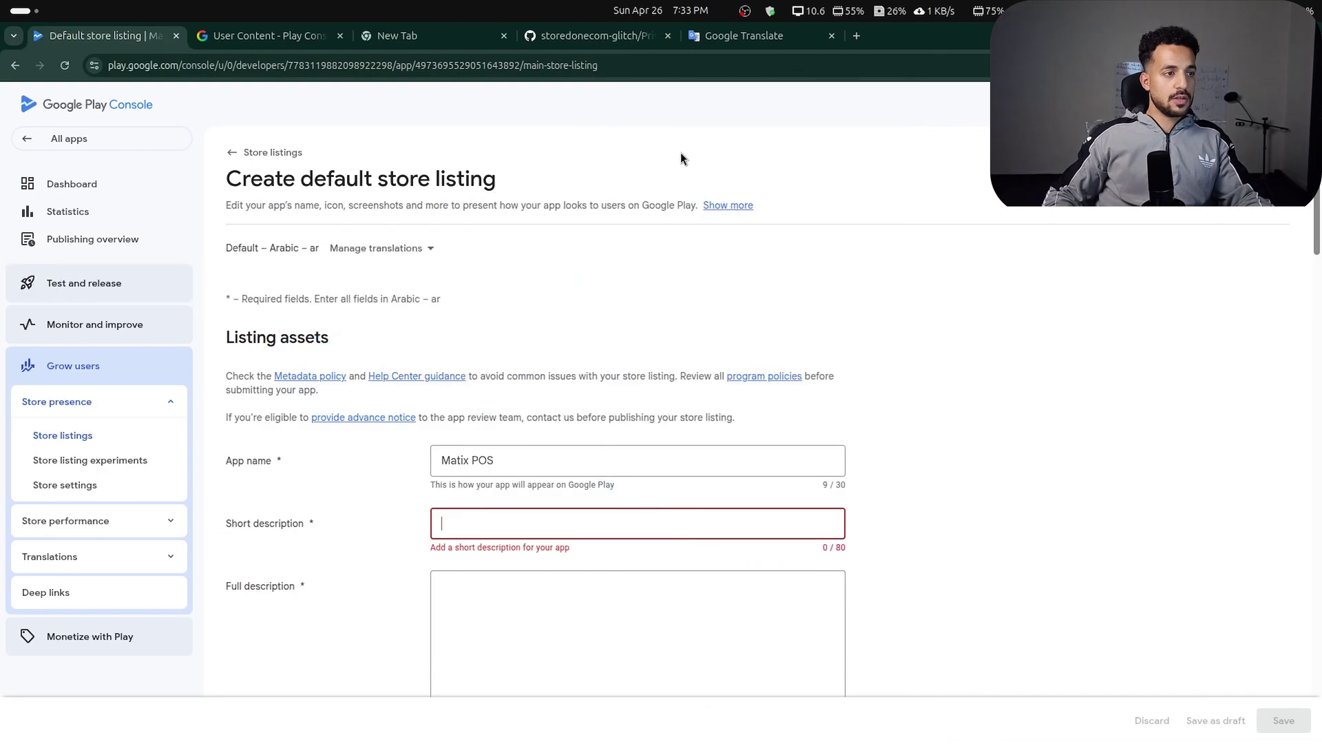
pyautogui.click(748, 35)
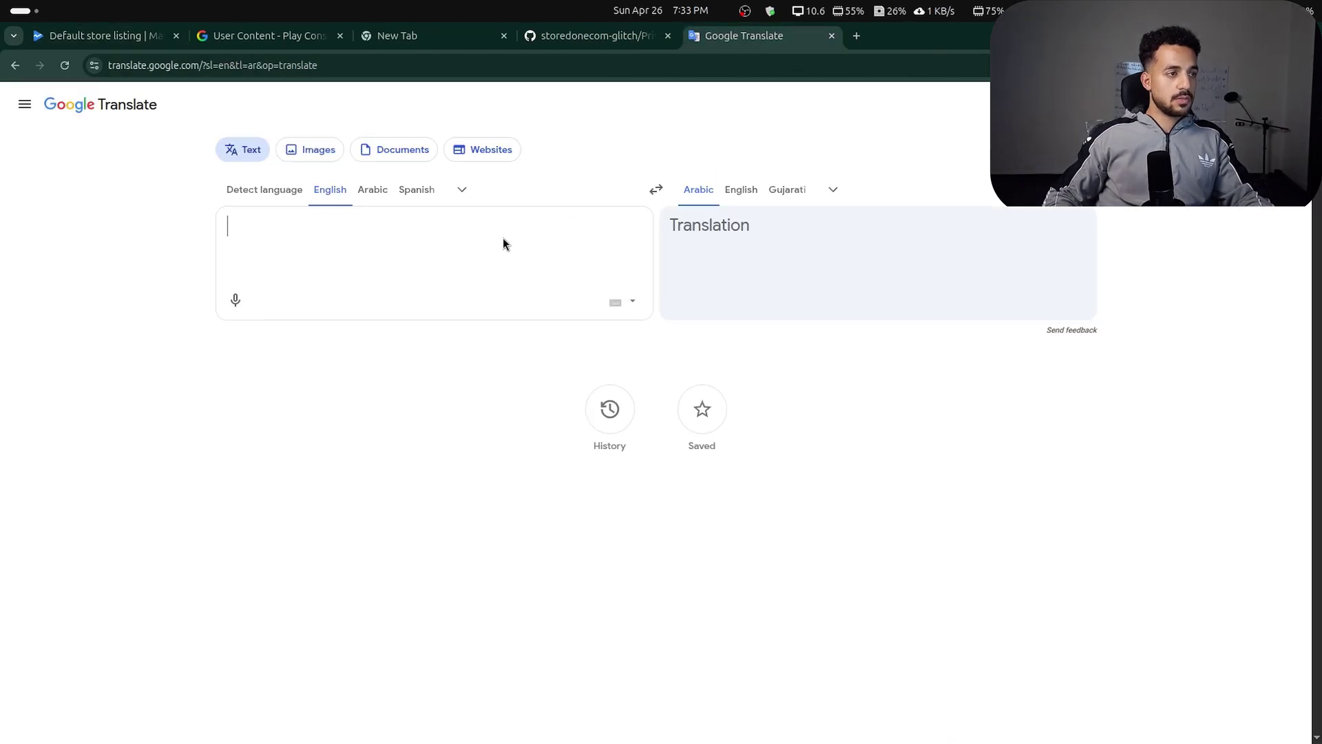
pyautogui.hotkey('ctrl', 'v')
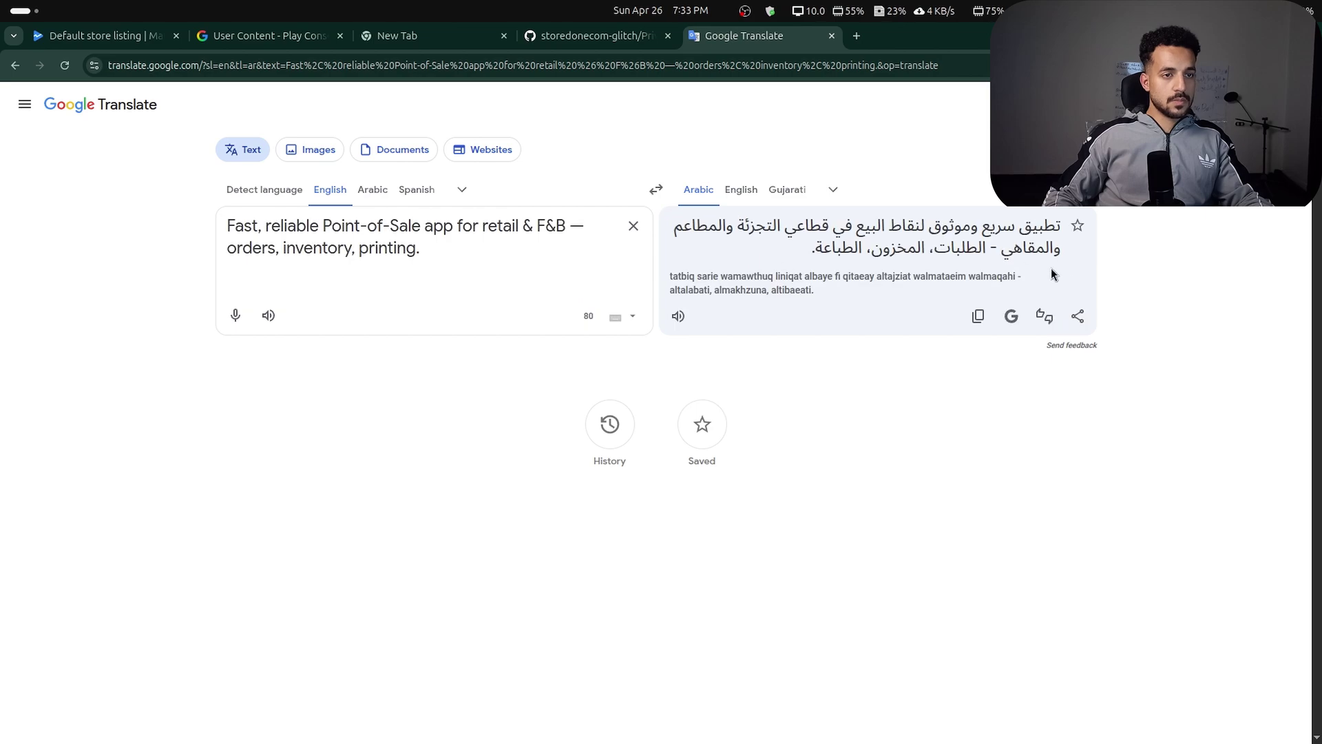
pyautogui.click(978, 316)
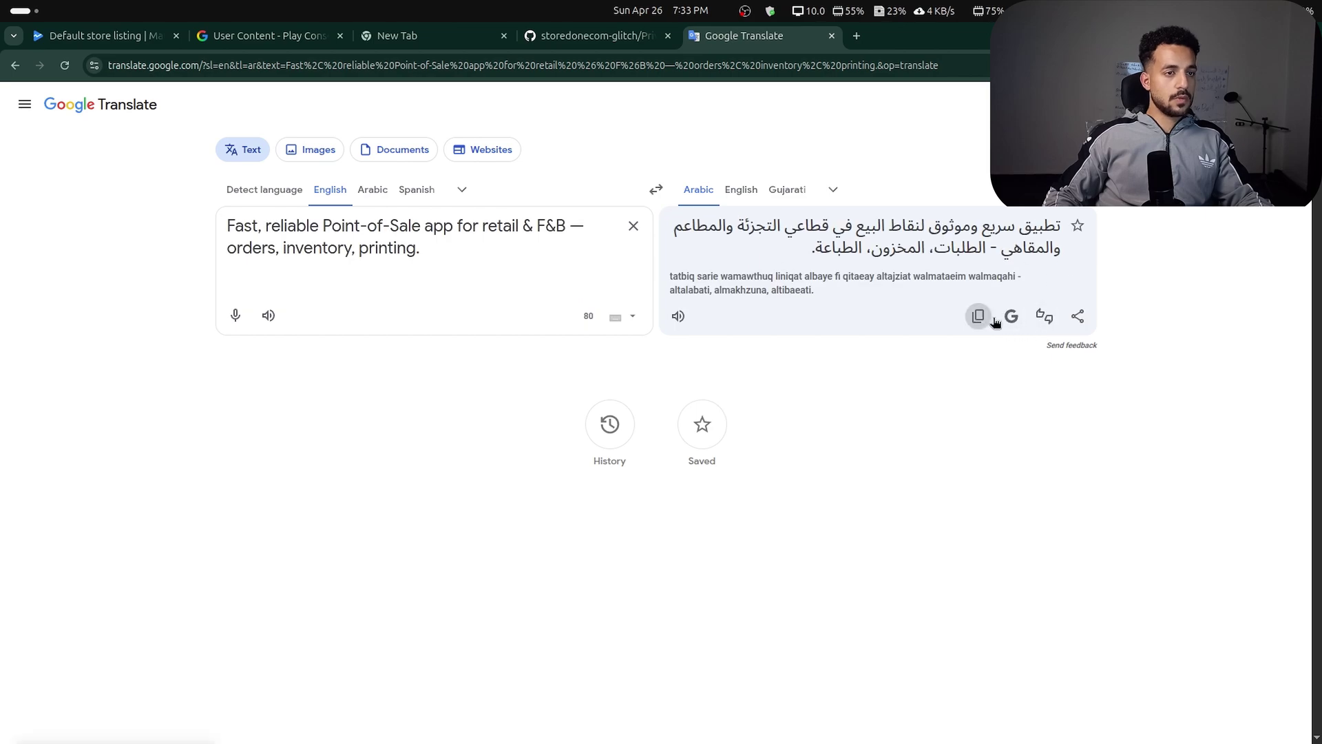
# Paste the Arabic translation into the short description field of the default store listing.
pyautogui.click(201, 38)
pyautogui.click(398, 36)
pyautogui.click(549, 38)
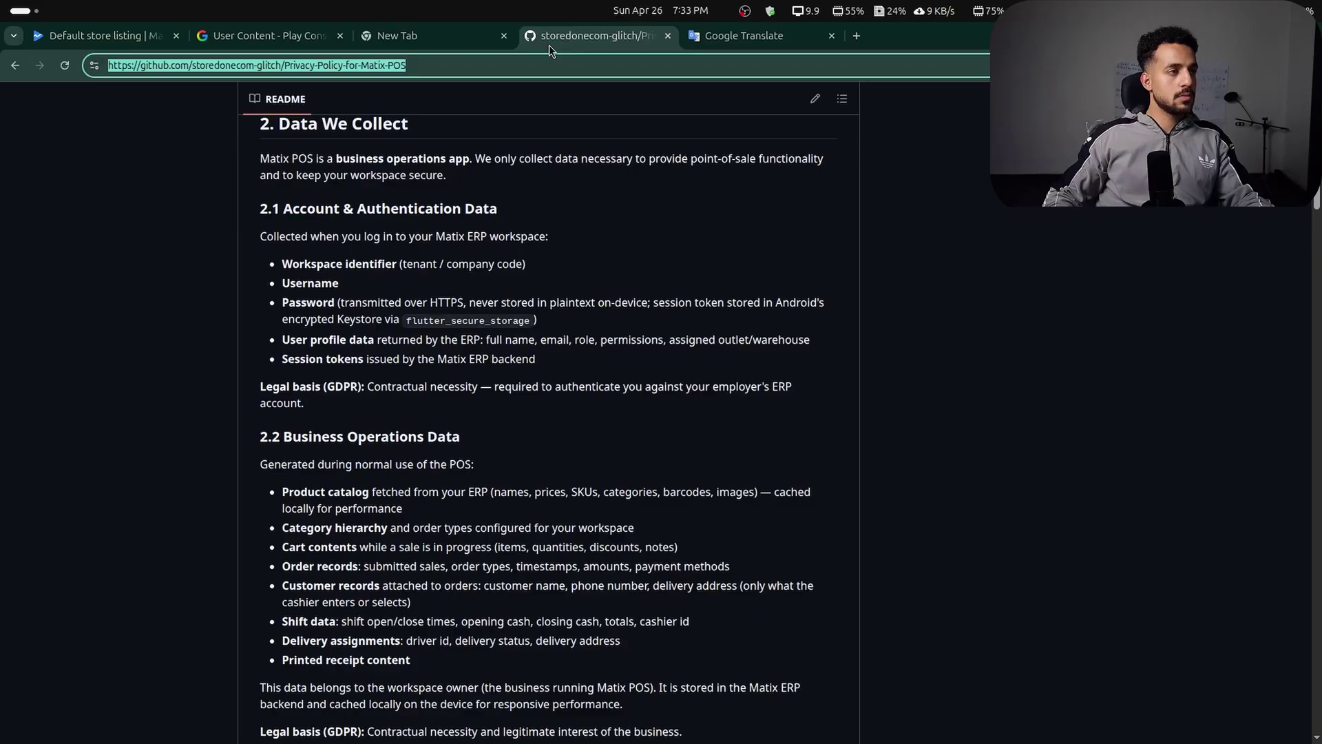
pyautogui.click(164, 36)
pyautogui.click(451, 516)
pyautogui.hotkey('ctrl', 'v')
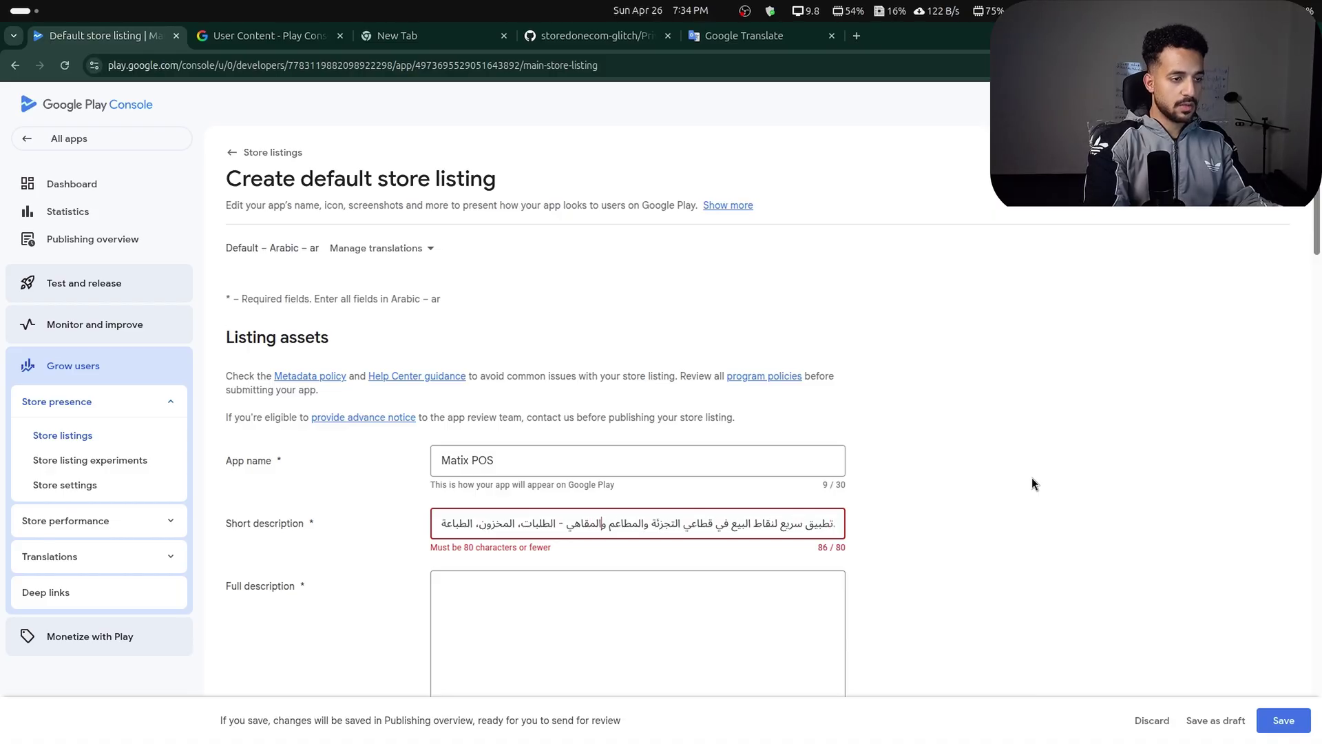
# Shorten the Arabic short description to fit 80 characters by deleting the words "في قطاعي التجزئة".
pyautogui.hotkey('ctrl', 'shift', 'Right')
pyautogui.hotkey('ctrl', 'shift', 'Right')
pyautogui.hotkey('ctrl', 'shift', 'Right')
pyautogui.press('BackSpace')
pyautogui.press('BackSpace')
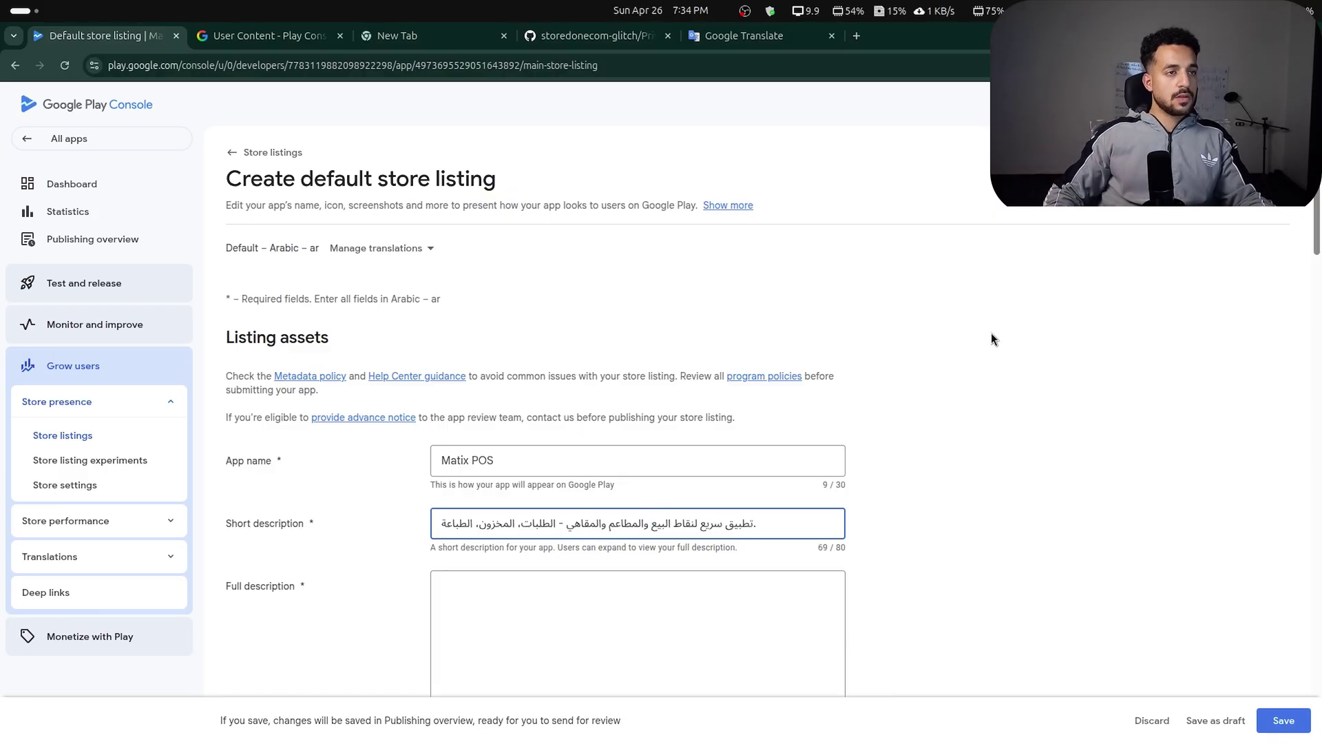
# Take the full description text from the guide preview in VS Code and put its Arabic translation into the listing's full description field.
pyautogui.click(957, 345)
pyautogui.hotkey('alt', 'Tab')
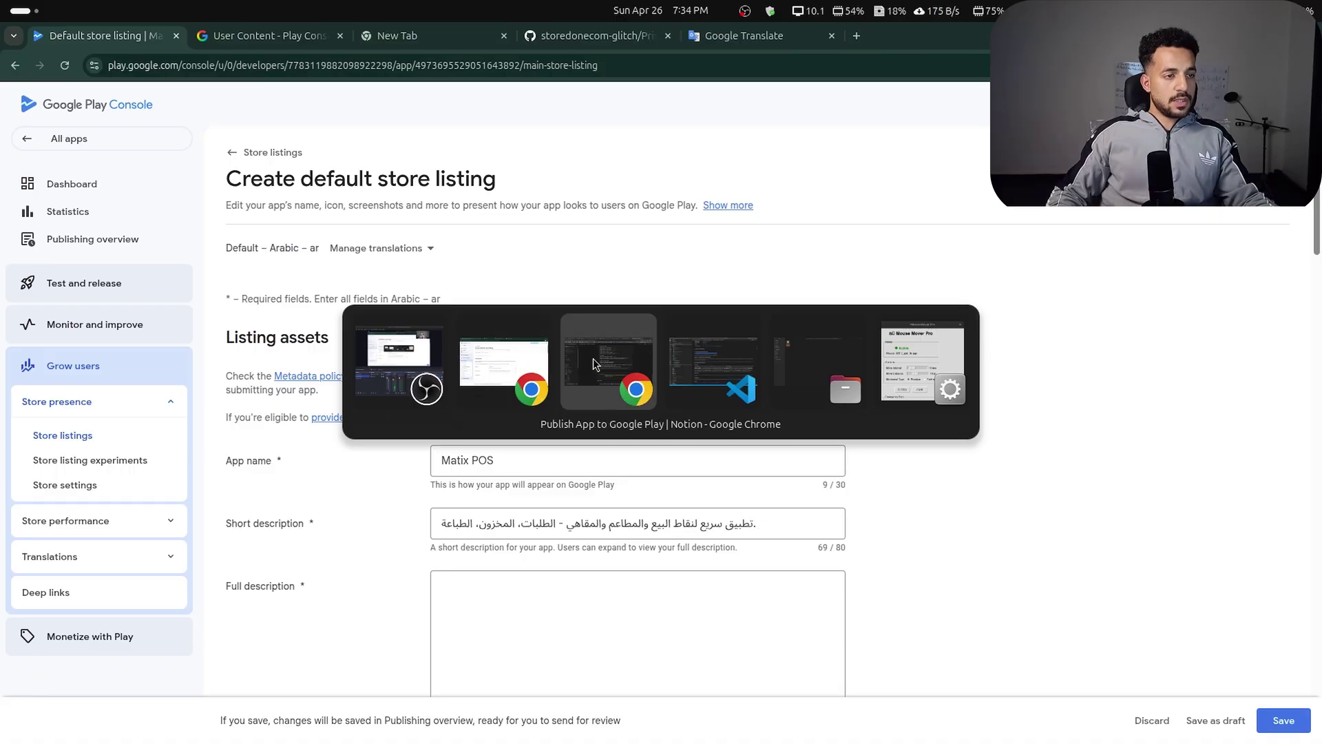
pyautogui.click(712, 357)
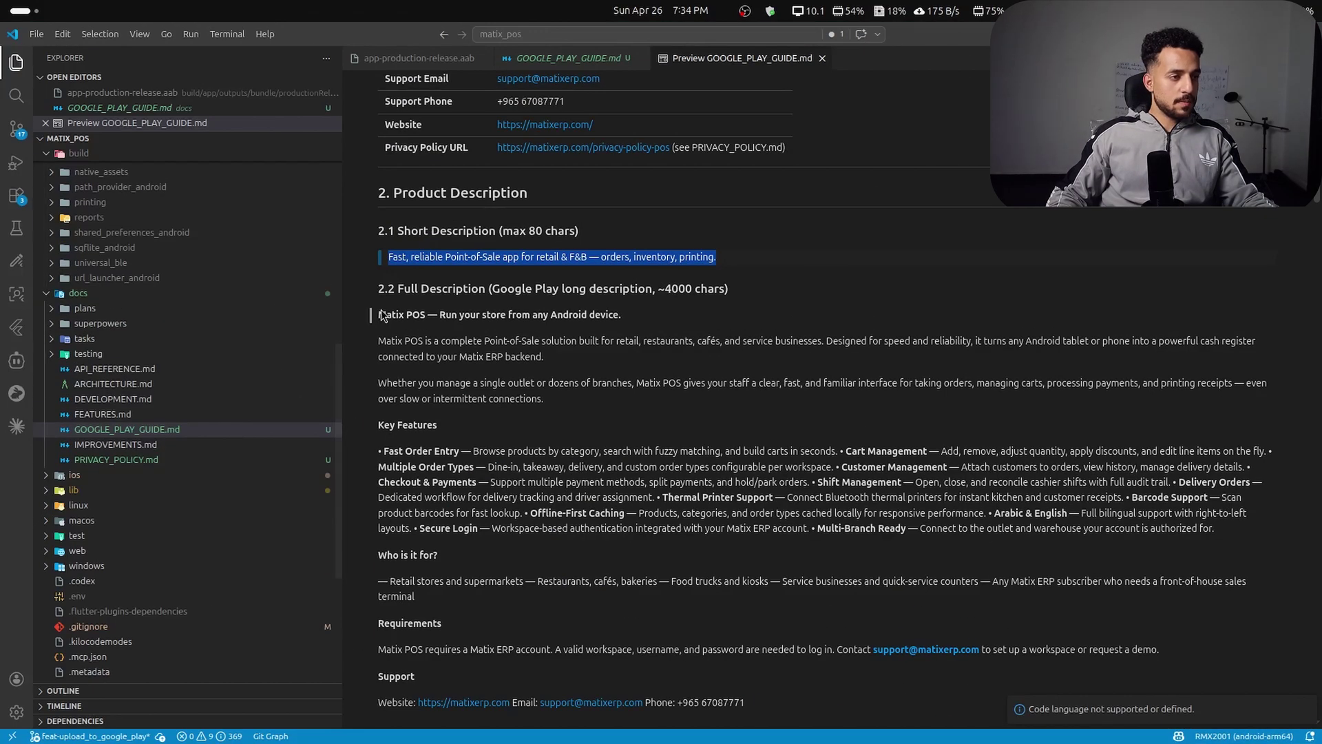
pyautogui.moveTo(379, 314); pyautogui.dragTo(559, 498)
pyautogui.scroll(-2, 454, 431)
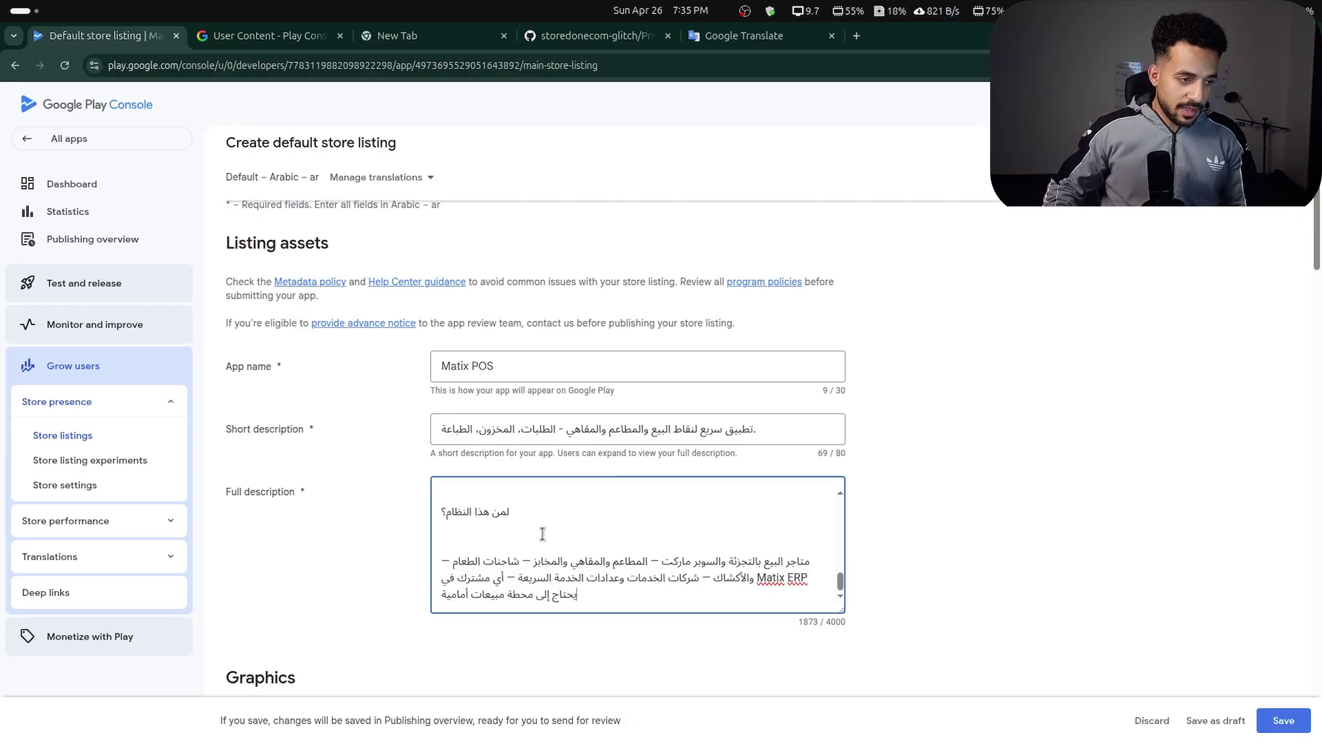
# Enlarge the full description box and review the Arabic text from beginning to end.
pyautogui.scroll(10, 775, 561)
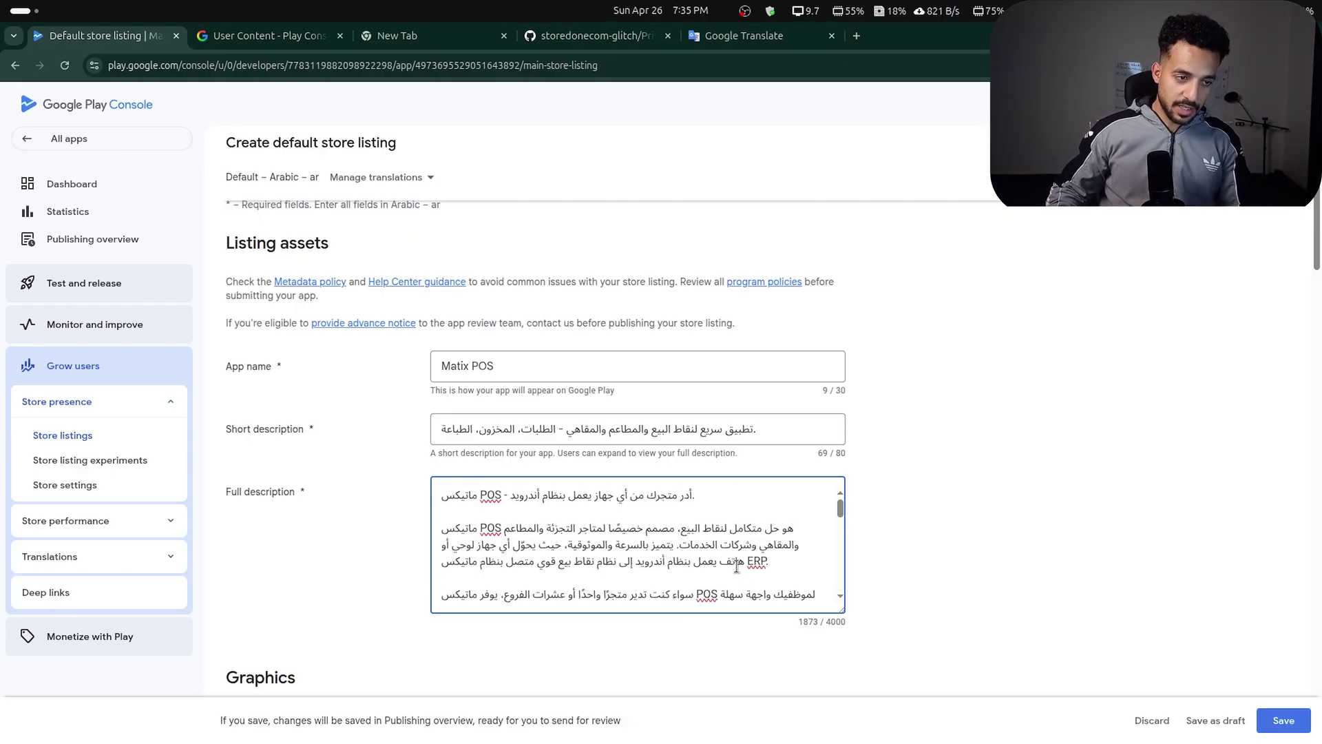
pyautogui.scroll(-10, 841, 617)
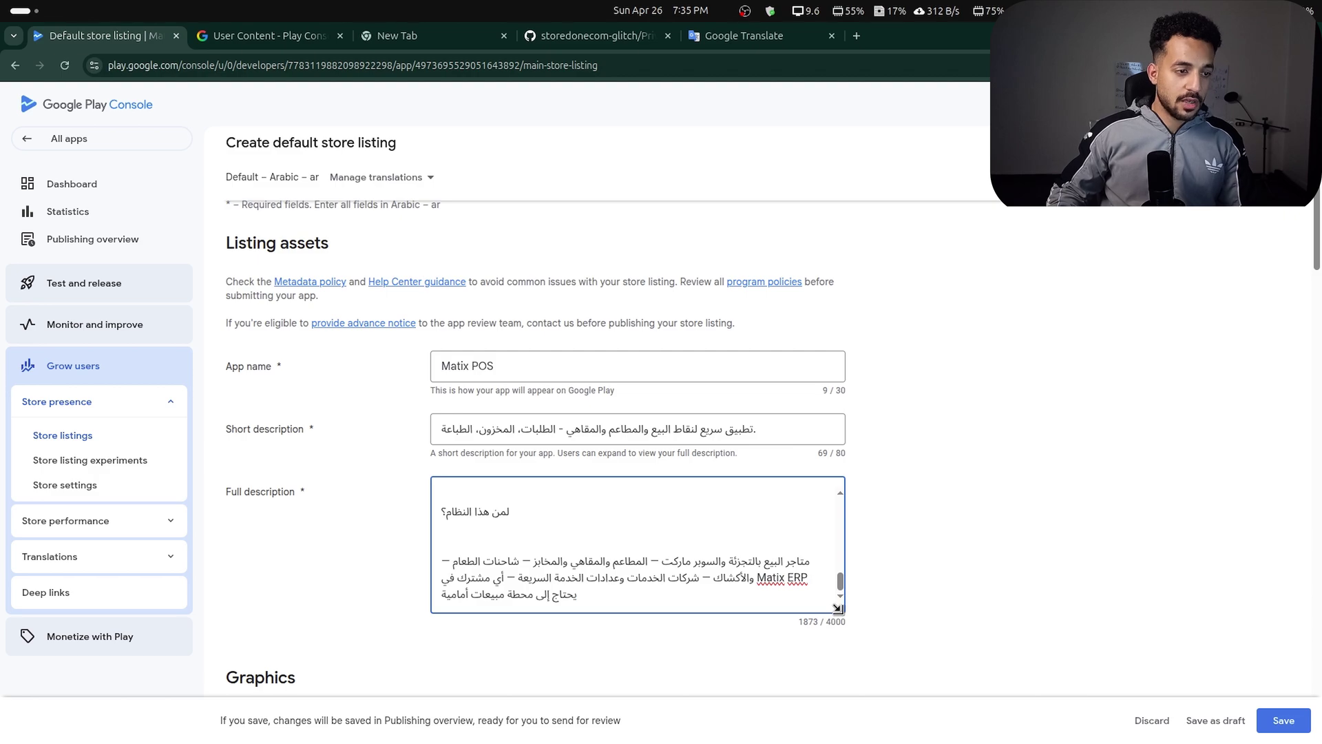
pyautogui.moveTo(838, 609); pyautogui.dragTo(837, 695)
pyautogui.scroll(6, 713, 548)
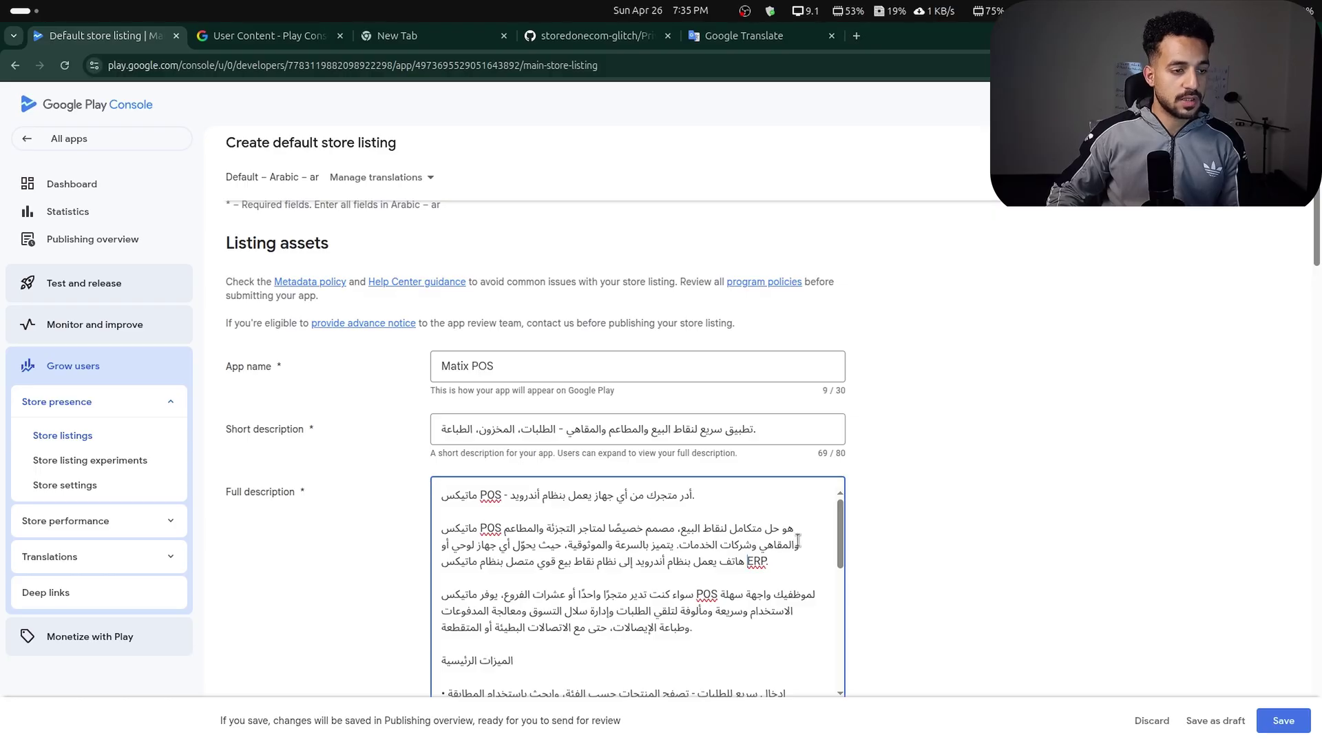
pyautogui.scroll(-15, 597, 512)
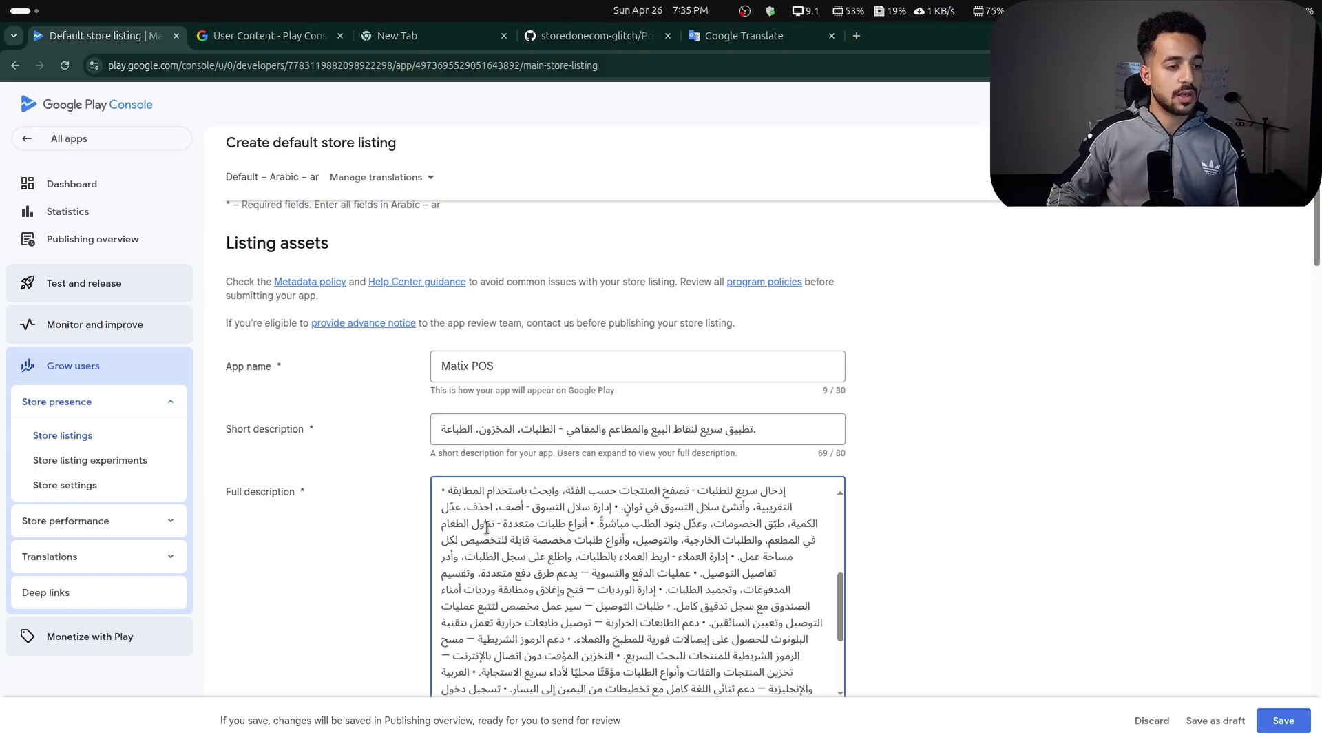
pyautogui.scroll(4, 485, 533)
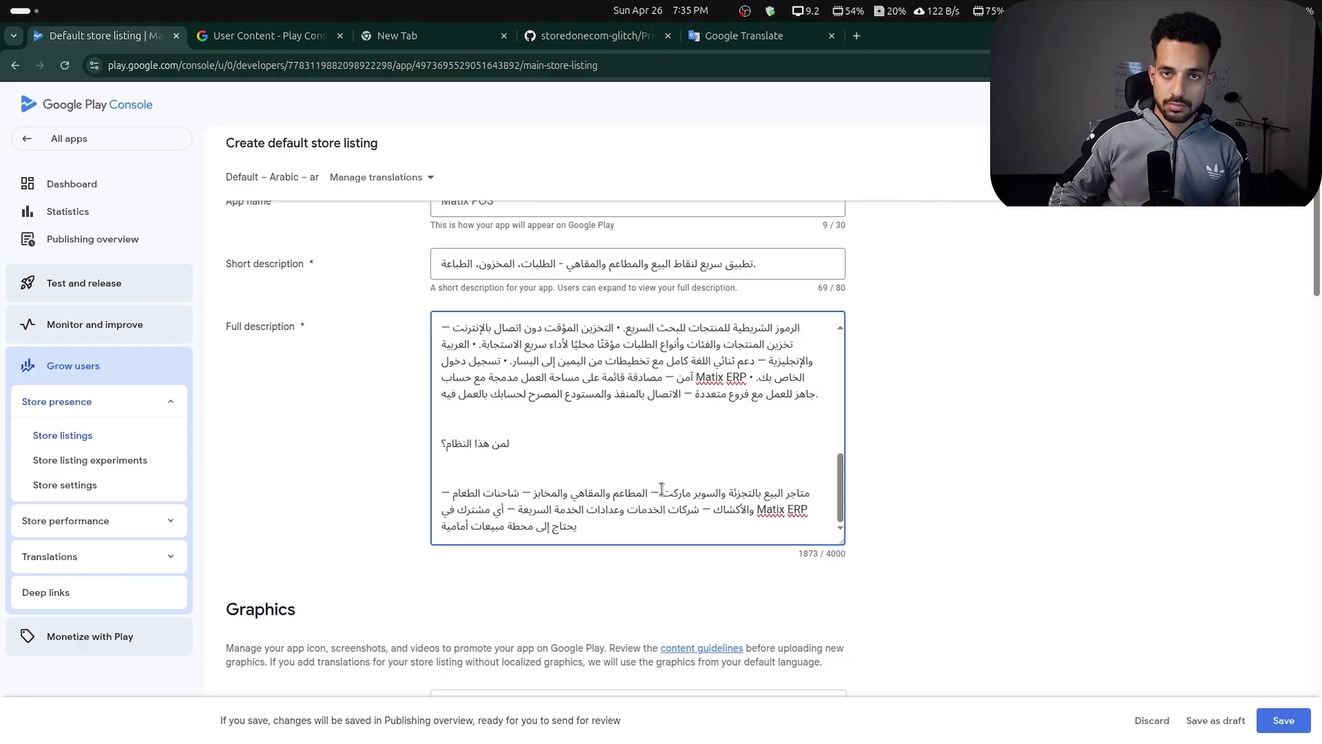
pyautogui.scroll(3, 785, 470)
pyautogui.scroll(8, 785, 470)
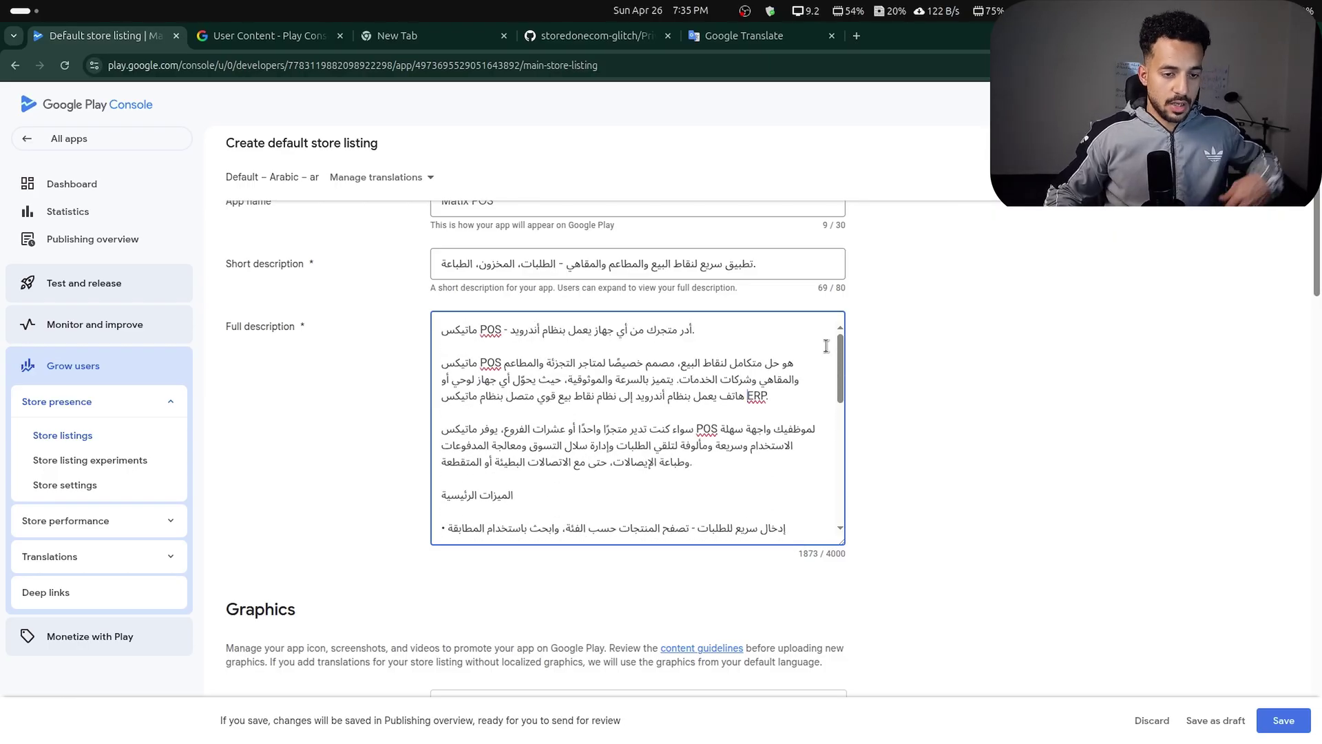
# Upload Adobe Express - file.png from Downloads through the app icon's asset library.
pyautogui.scroll(-4, 1007, 296)
pyautogui.scroll(1, 886, 343)
pyautogui.scroll(-7, 887, 346)
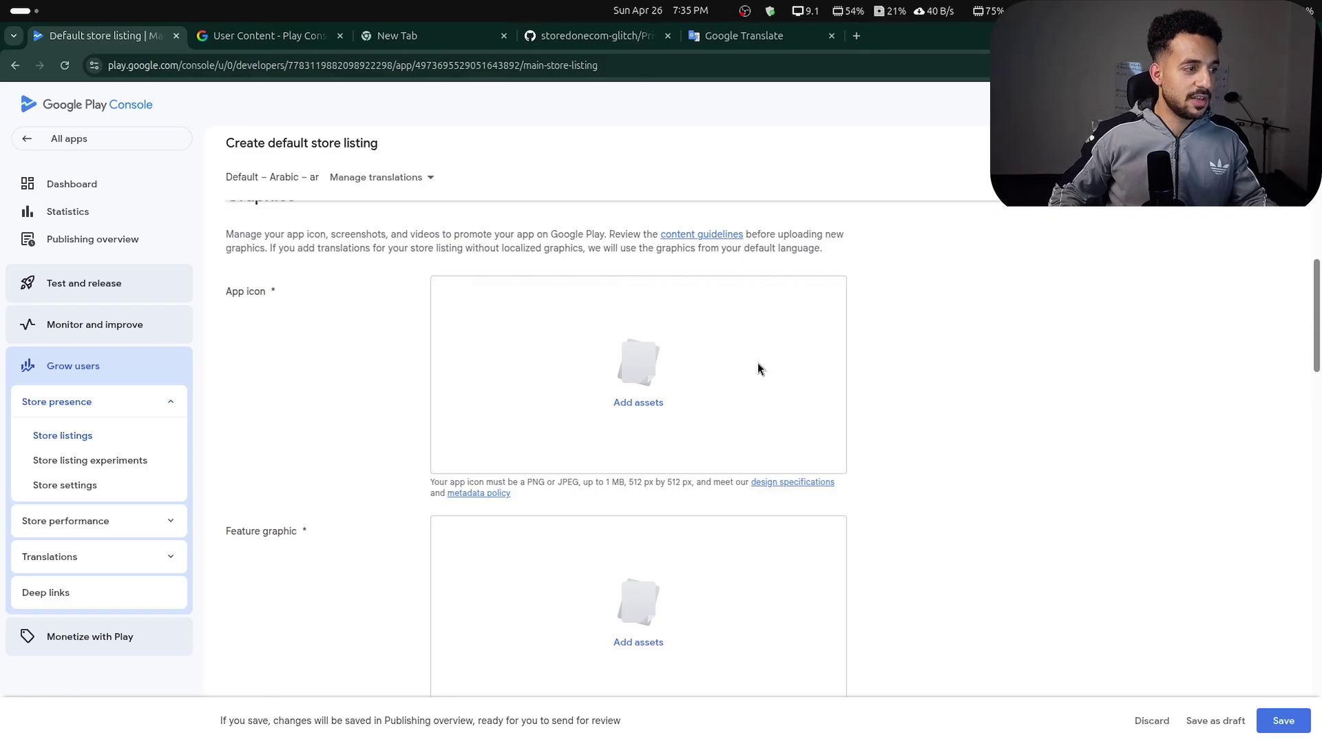
pyautogui.click(638, 402)
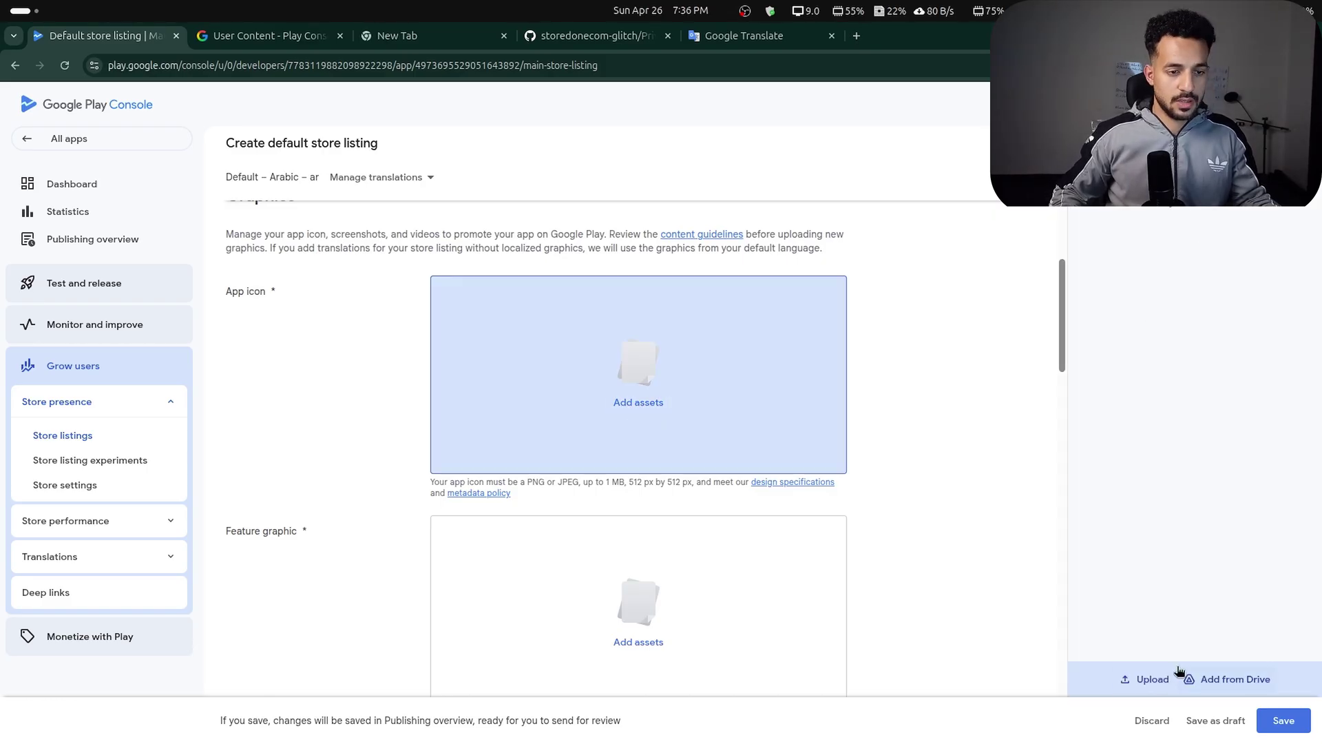
pyautogui.click(1147, 680)
pyautogui.click(527, 551)
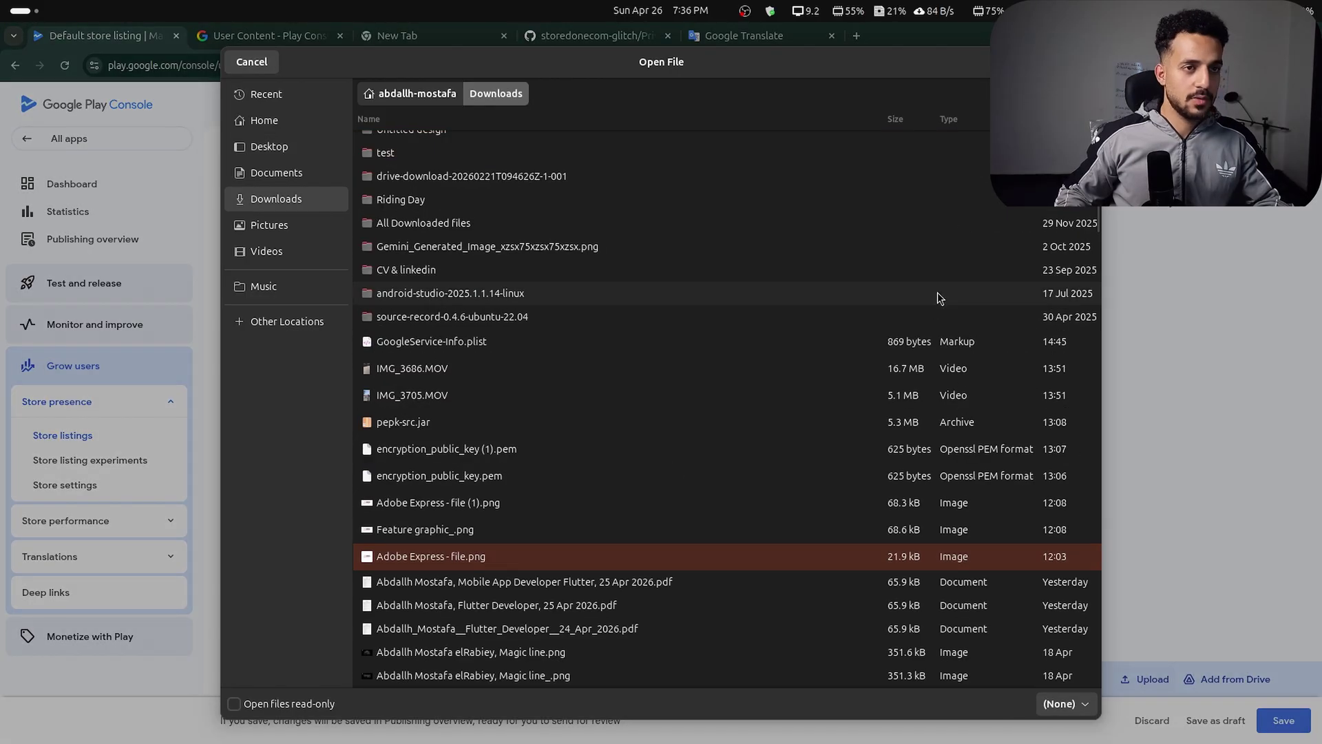
pyautogui.press('Return')
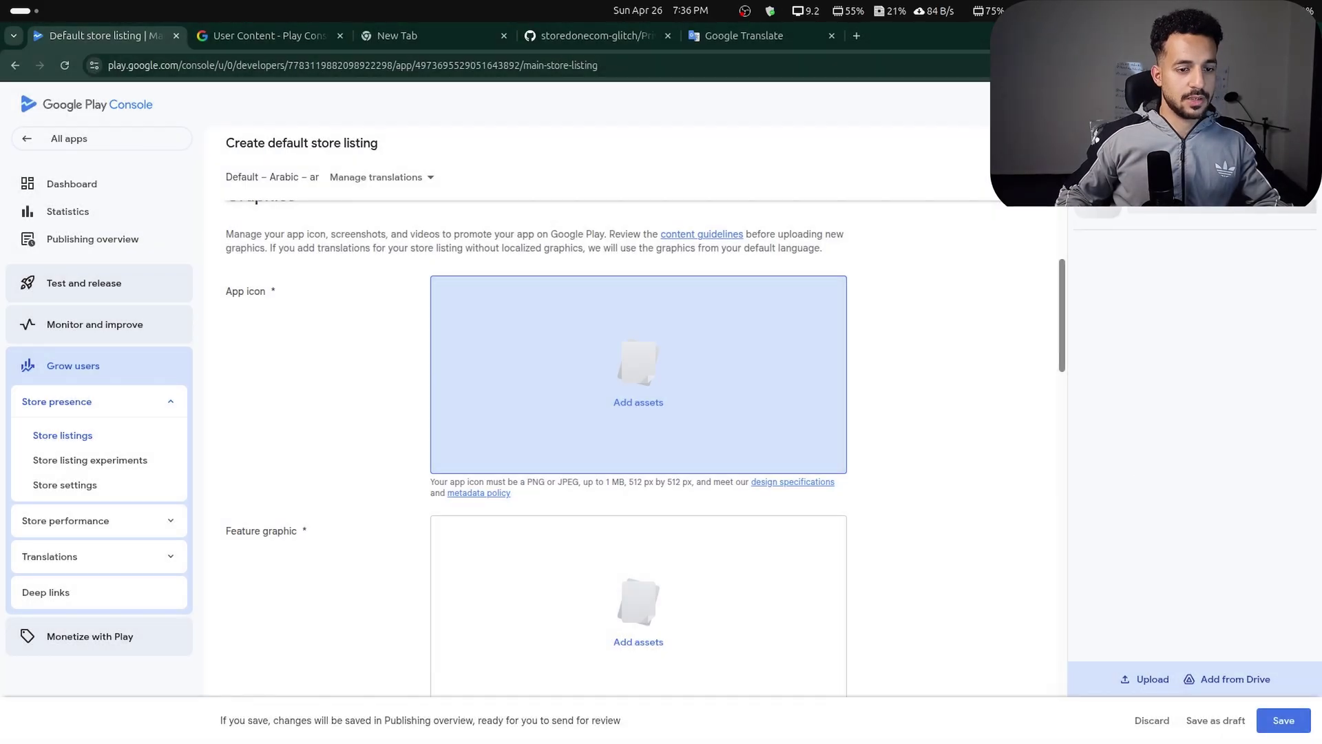
# Upload Feature graphic_.png from Downloads as well and assign Adobe Express - file.png as the app icon.
pyautogui.click(1145, 680)
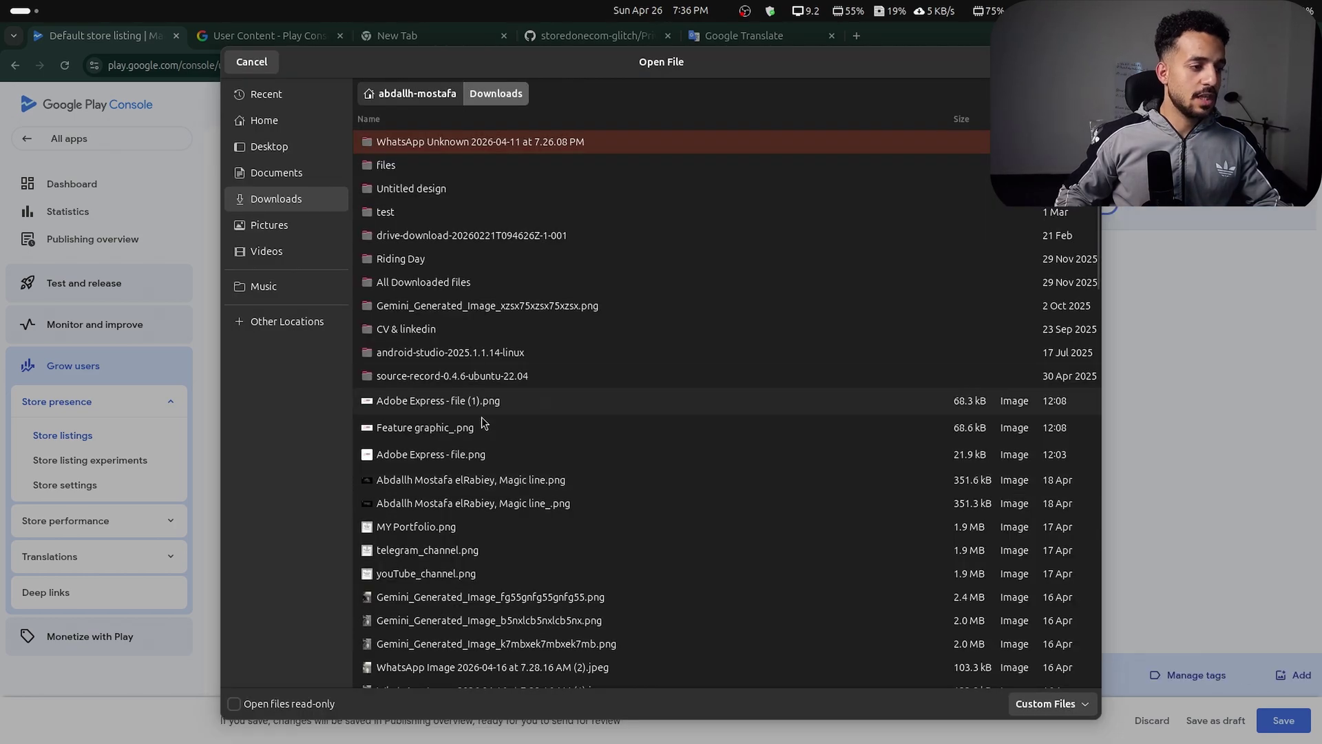
pyautogui.click(453, 428)
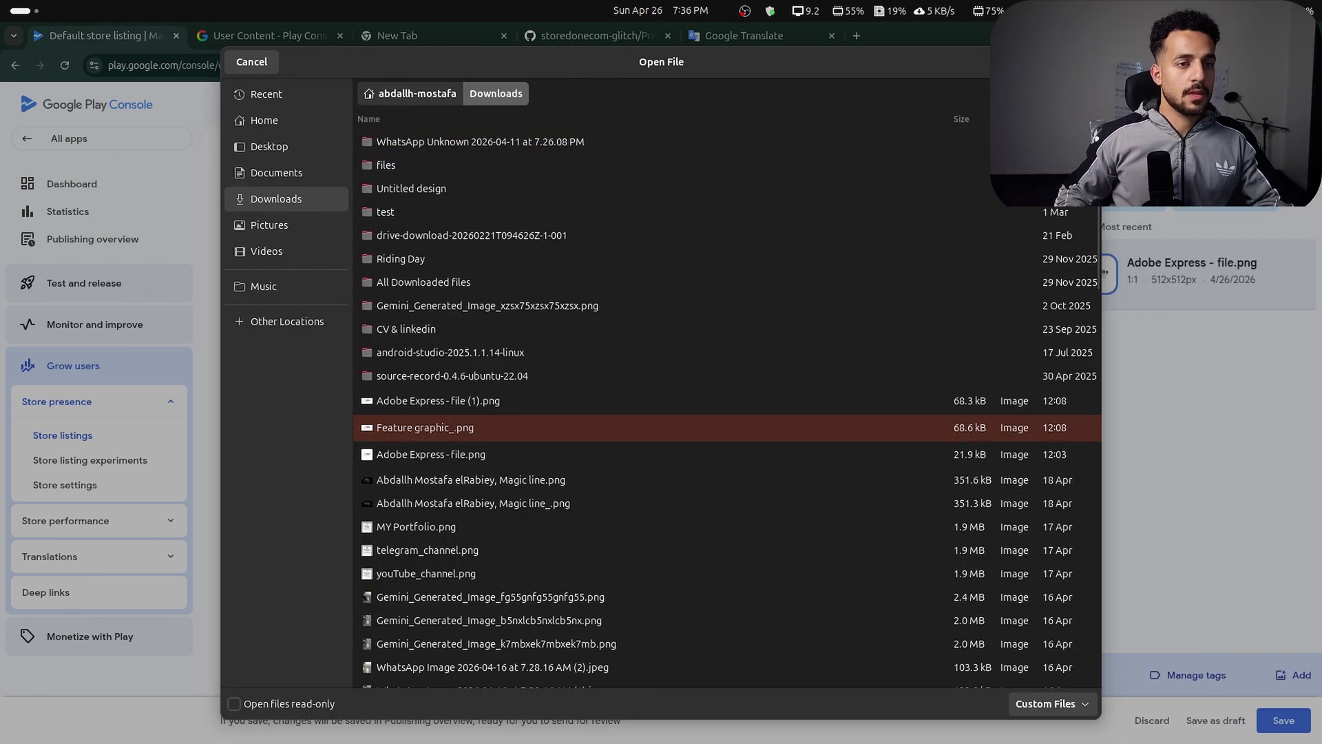
pyautogui.press('Return')
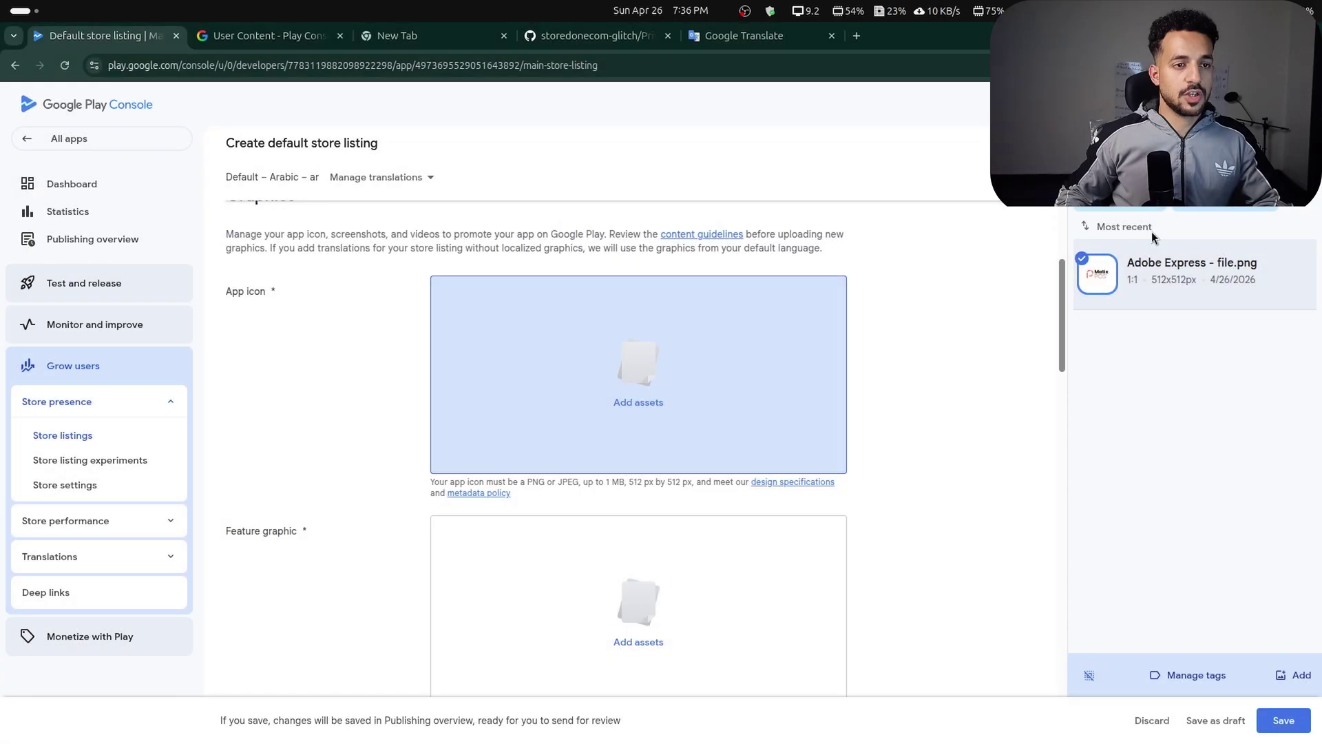
pyautogui.click(1297, 675)
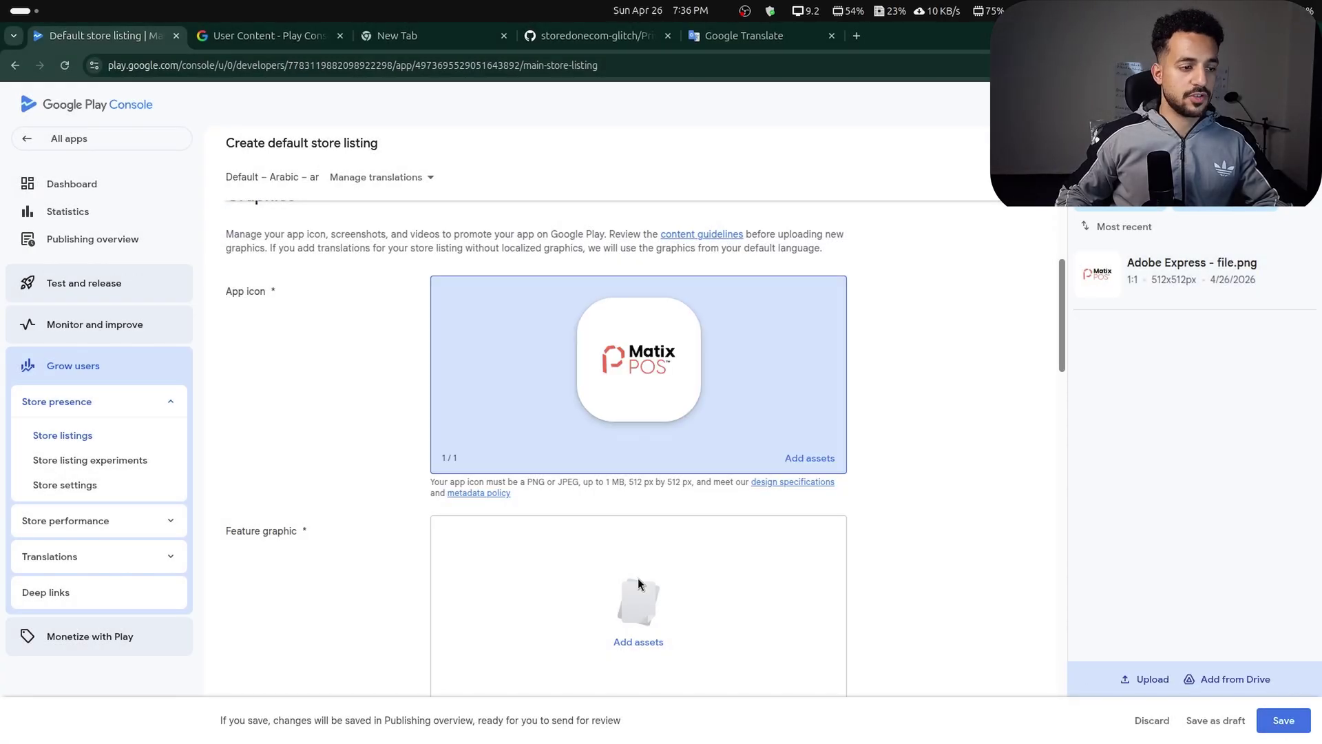
# Upload Adobe Express - file (1).png and assign it as the store listing's feature graphic.
pyautogui.click(640, 634)
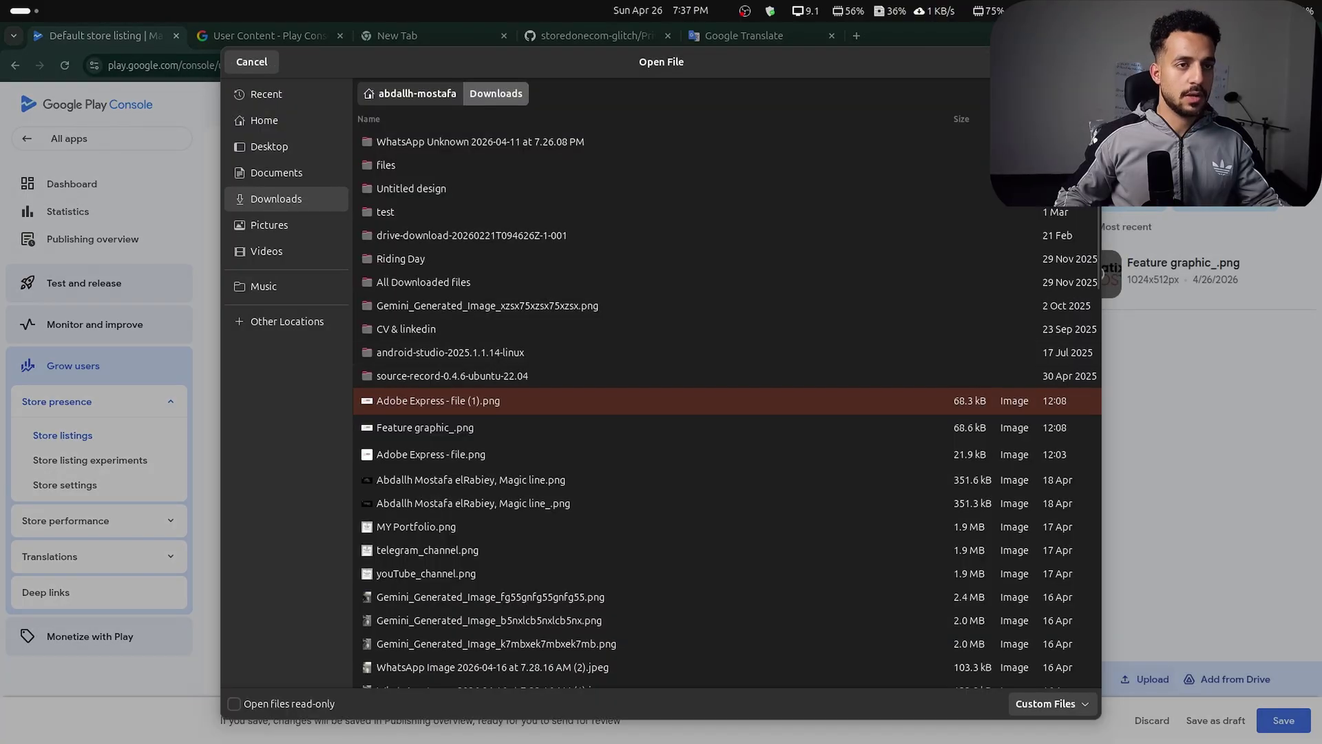
pyautogui.press('Return')
pyautogui.scroll(-4, 834, 533)
pyautogui.scroll(4, 834, 533)
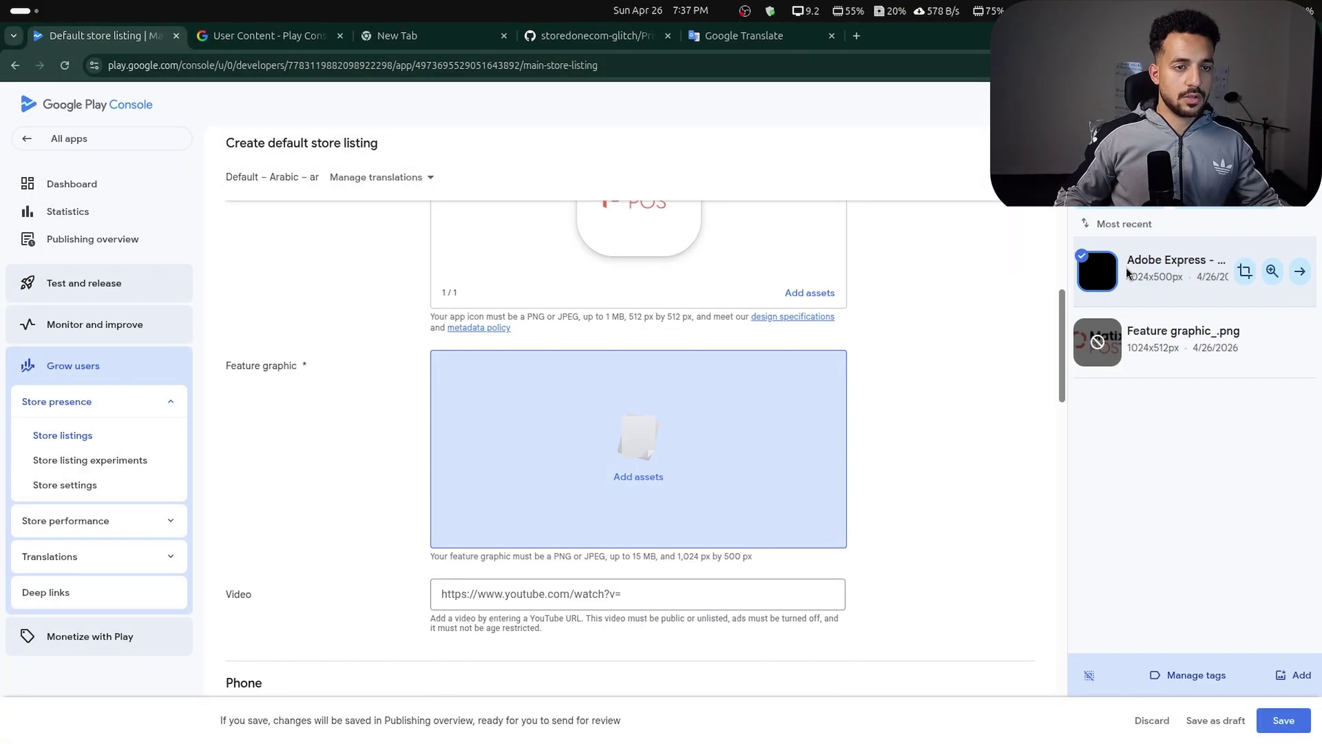
pyautogui.click(1298, 675)
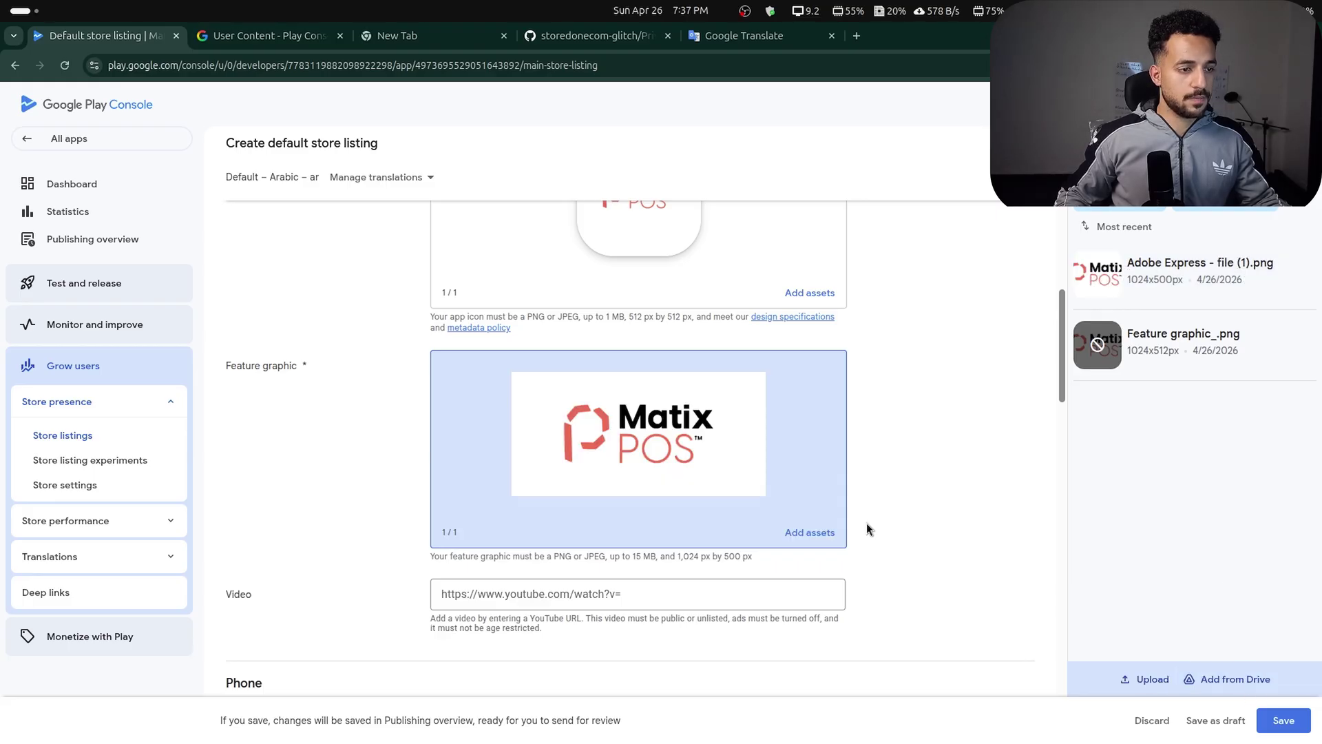
# Highlight the app icon's size requirement and search the web in a separate tab for an image resizer.
pyautogui.moveTo(1150, 288)
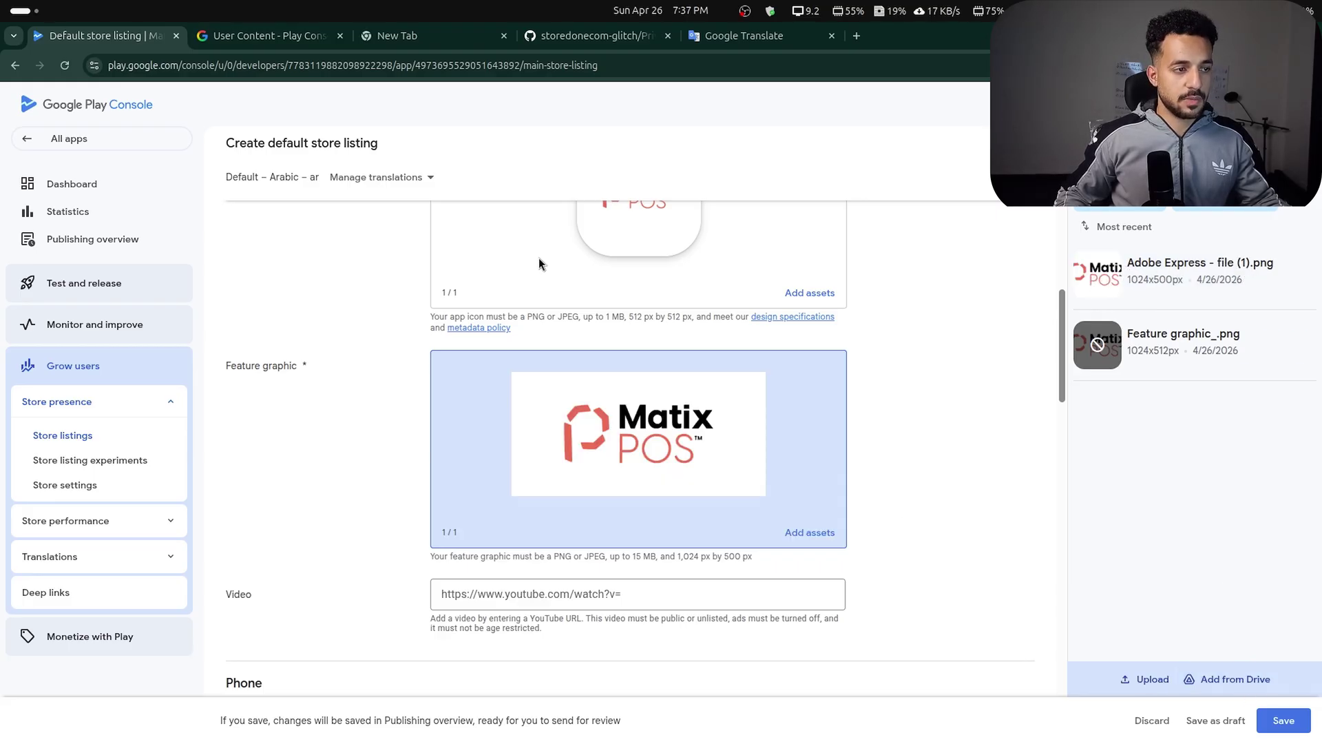
pyautogui.moveTo(628, 316); pyautogui.dragTo(676, 333)
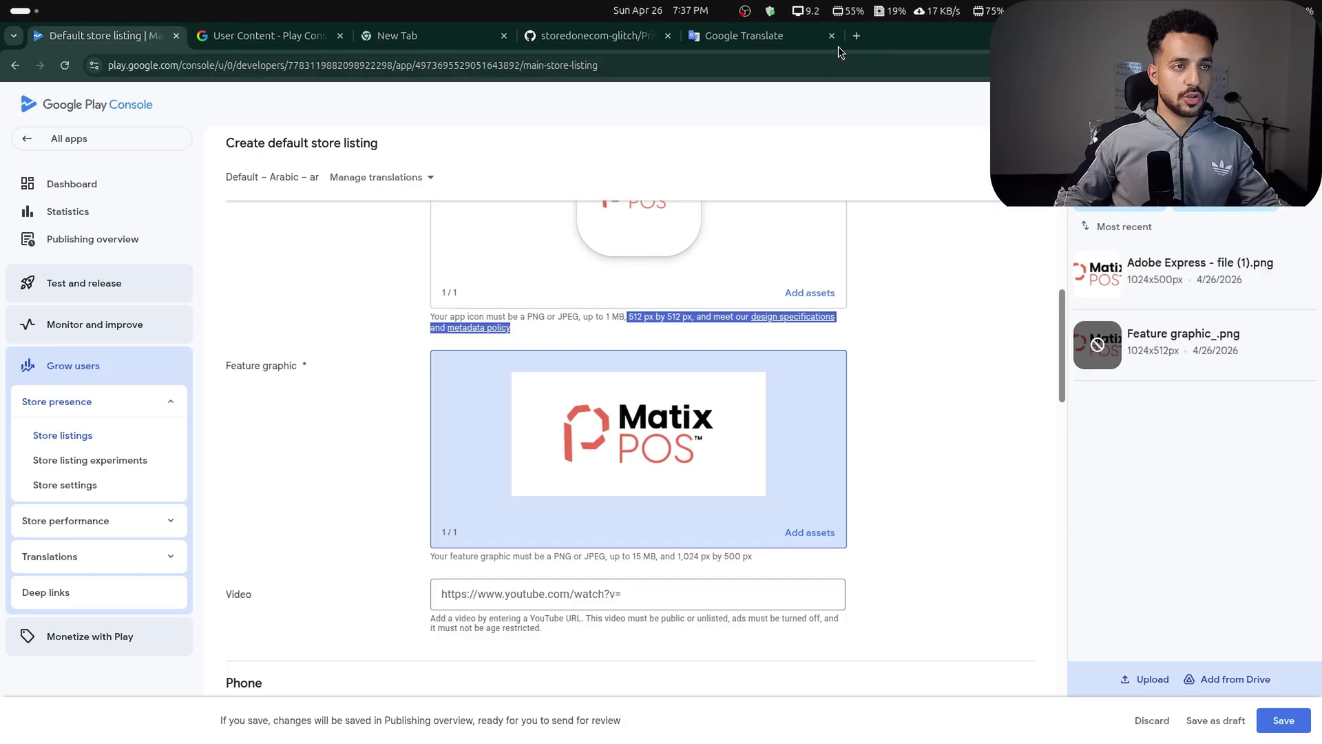
pyautogui.click(858, 43)
pyautogui.write('ima')
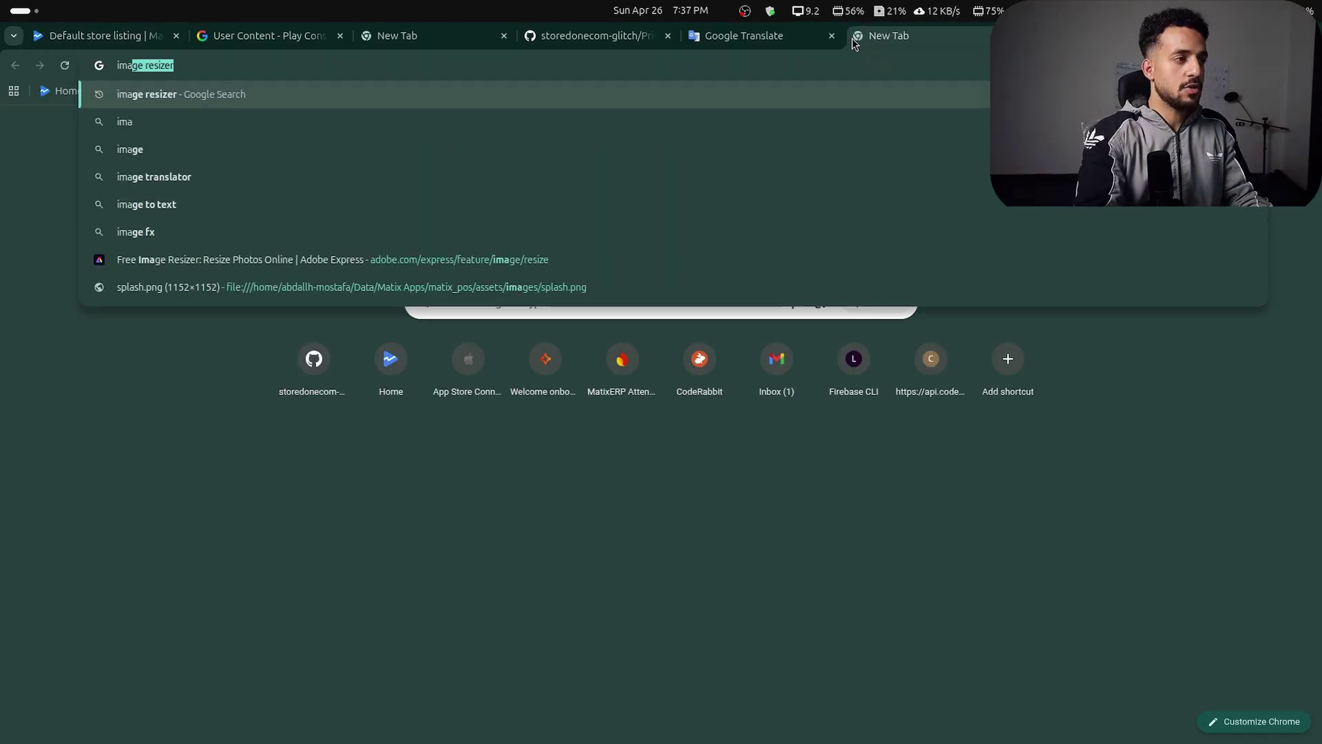
pyautogui.write('ge')
pyautogui.press('Return')
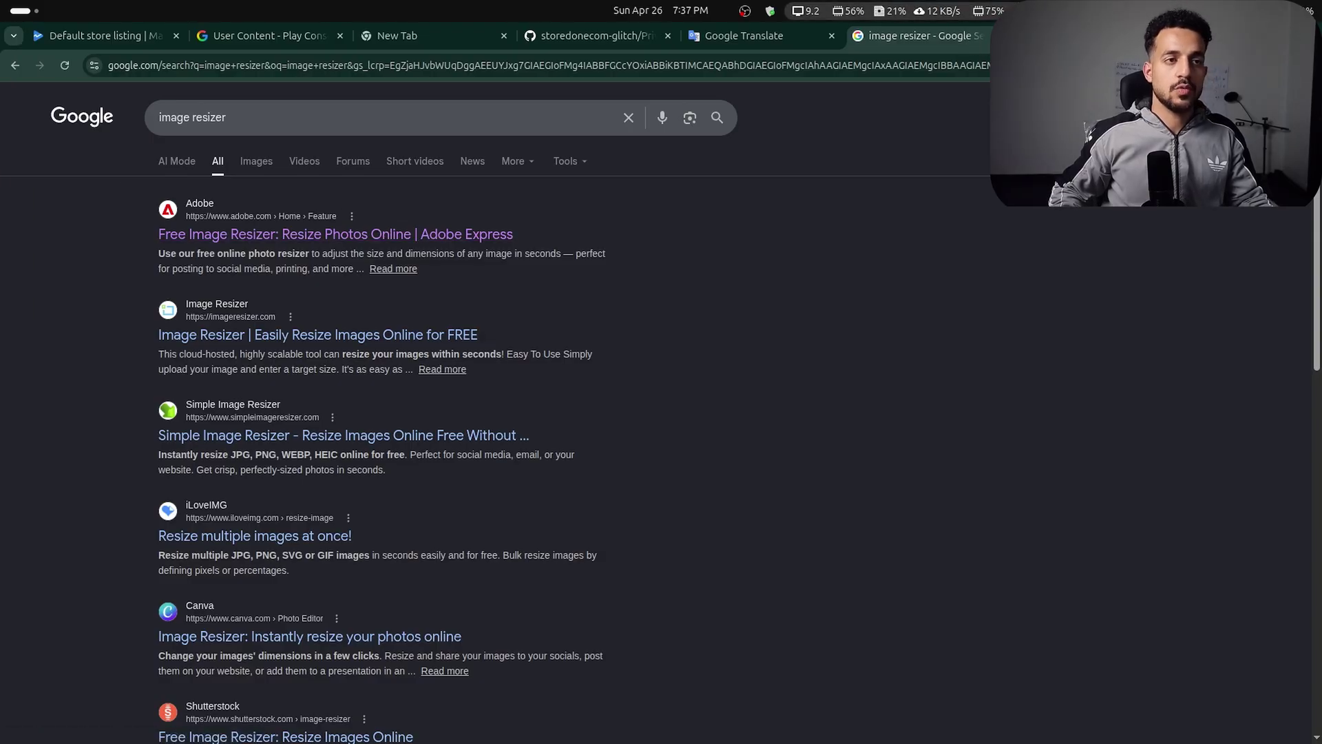
pyautogui.hotkey('ctrl', 'w')
# Upload eight images from the Desktop folder, Screenshot_1777195345.png through Screenshot_1777195220.png, and add them as the 10-inch tablet screenshots.
pyautogui.scroll(-2, 850, 564)
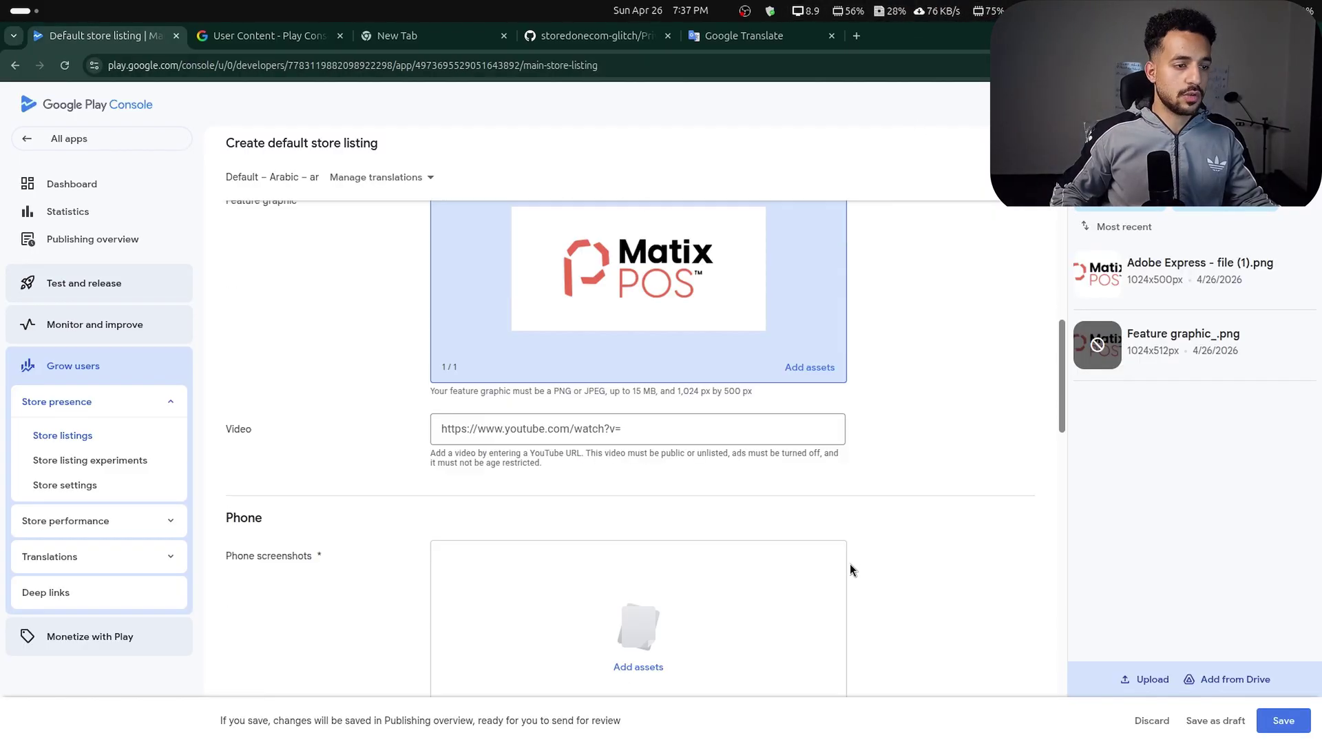
pyautogui.scroll(-5, 826, 551)
pyautogui.scroll(3, 448, 328)
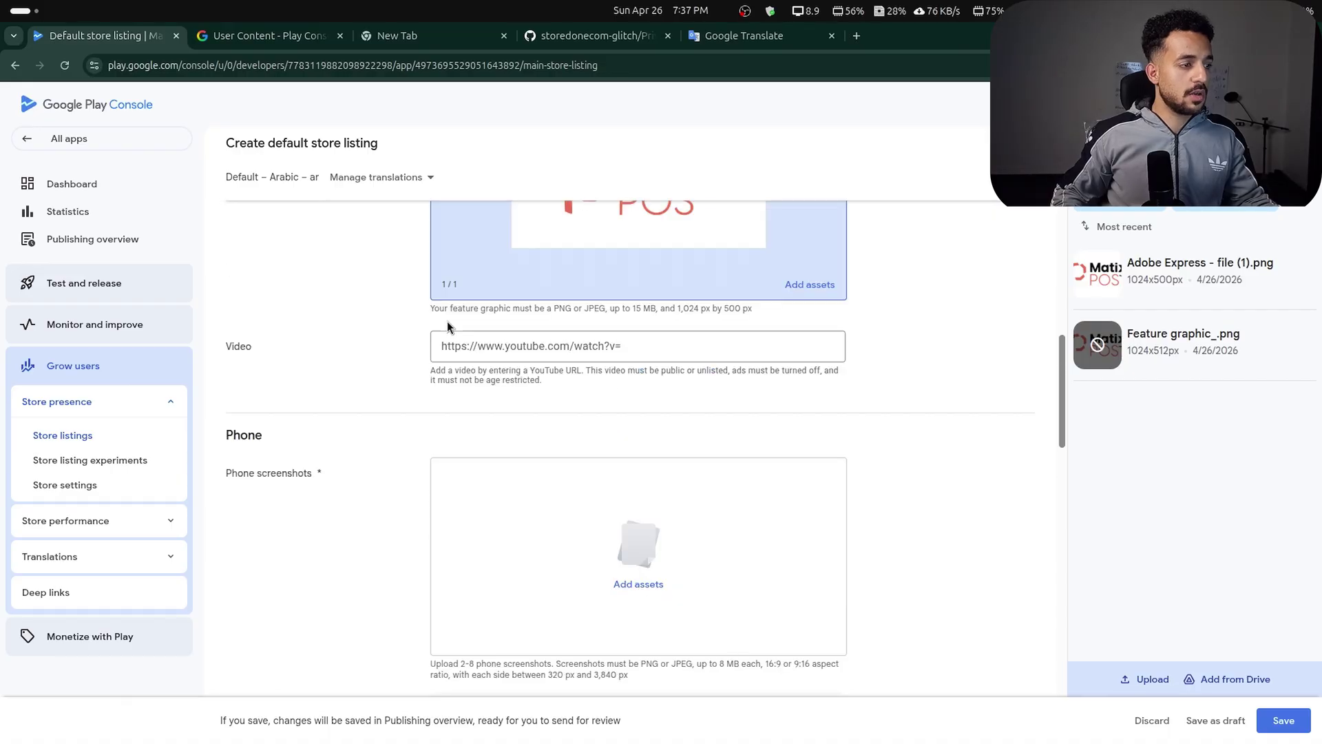
pyautogui.scroll(-8, 414, 310)
pyautogui.scroll(-2, 599, 406)
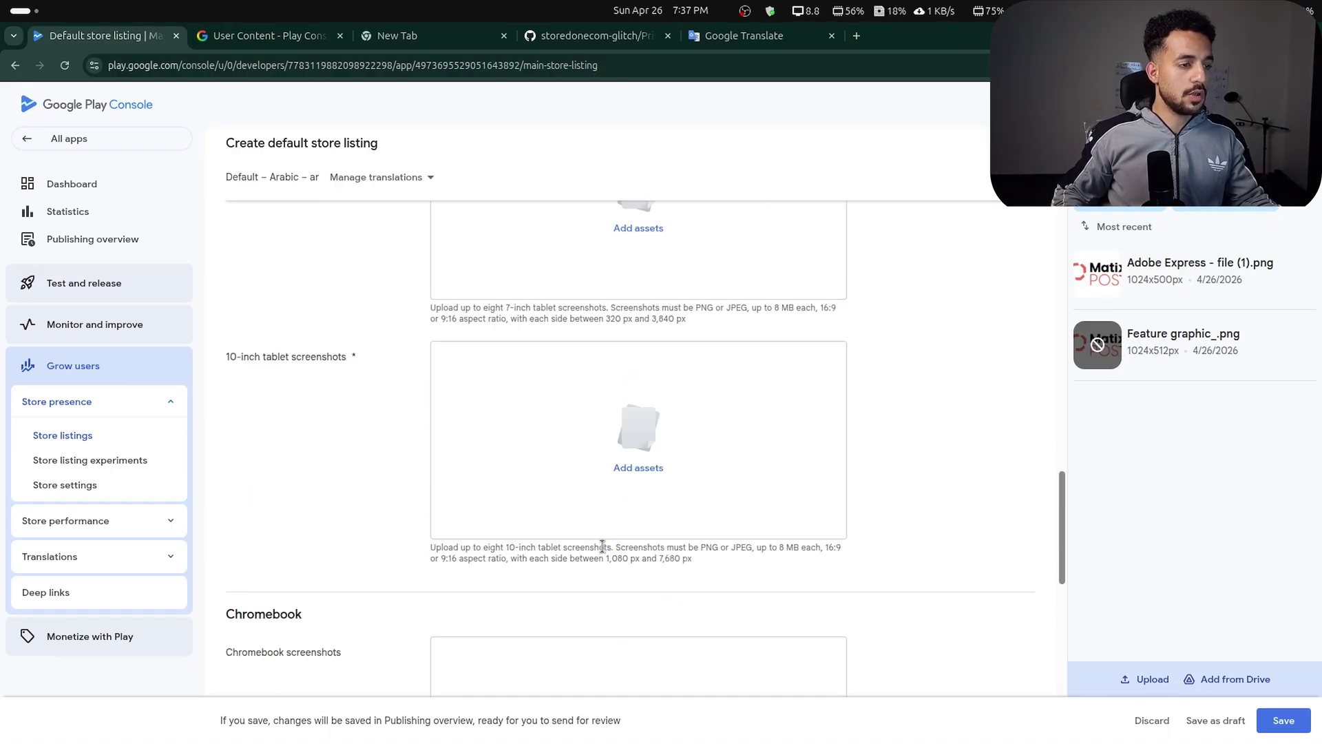
pyautogui.click(627, 467)
pyautogui.click(1145, 679)
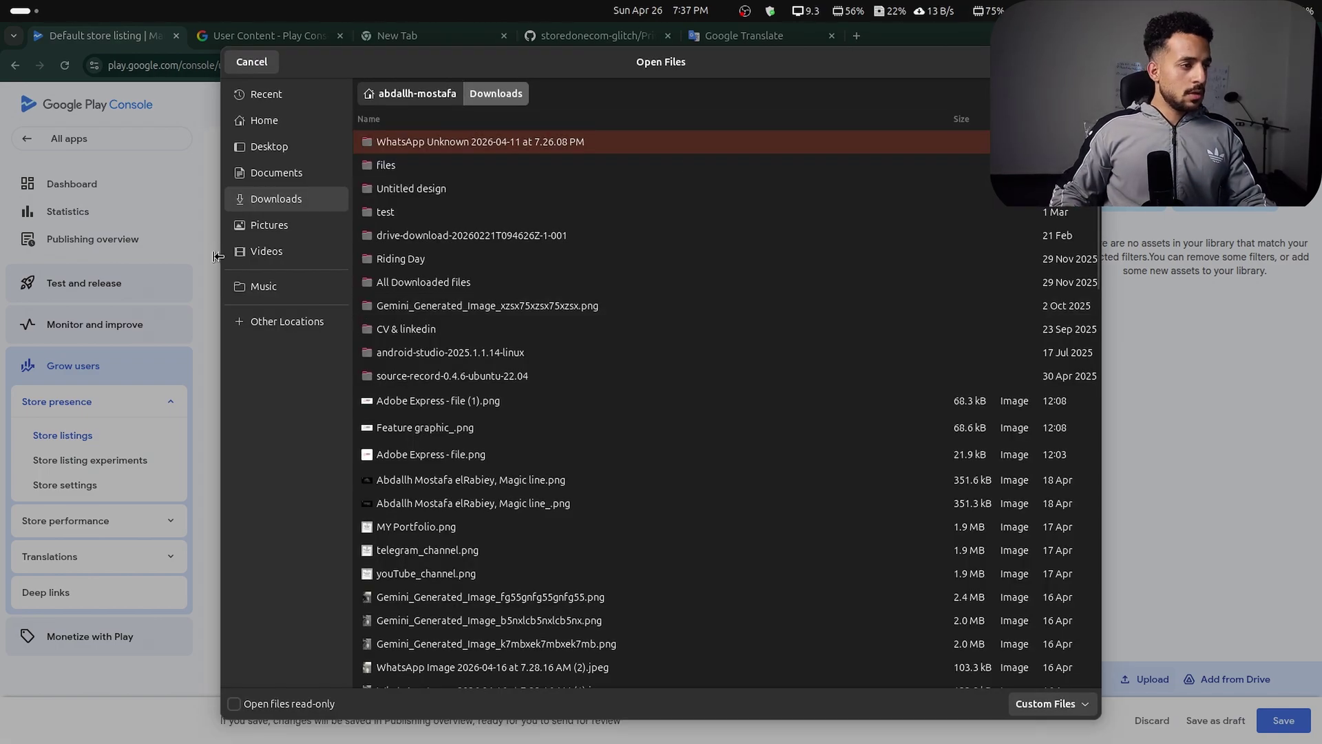
pyautogui.click(293, 175)
pyautogui.click(301, 156)
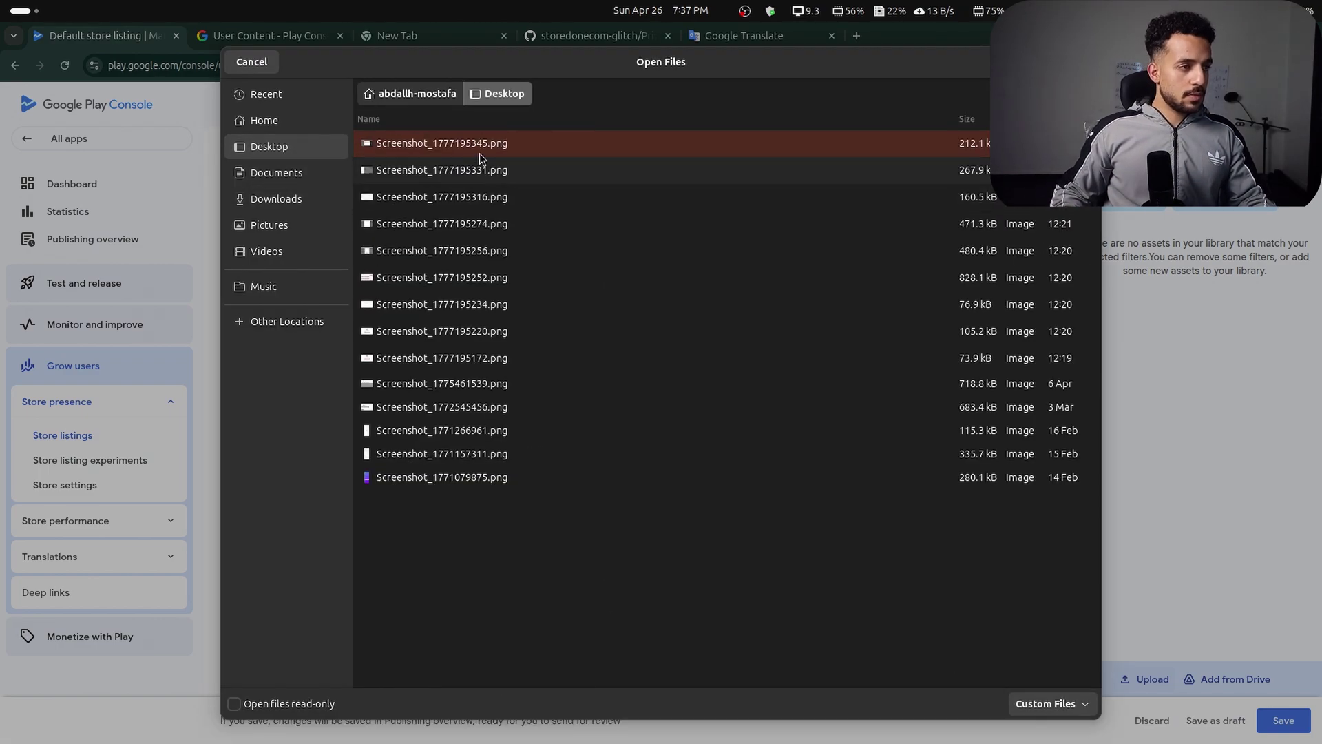
pyautogui.keyDown('shift'); pyautogui.click(423, 455); pyautogui.keyUp('shift')
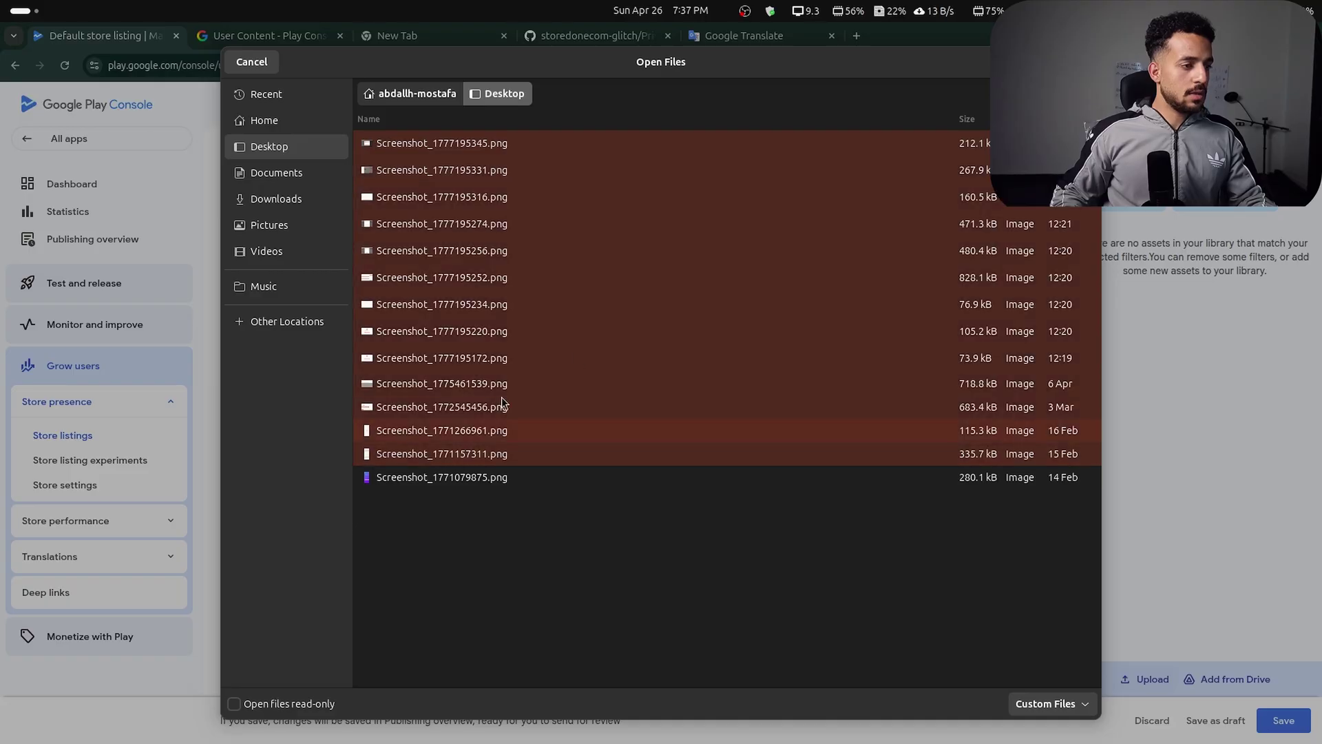
pyautogui.keyDown('shift'); pyautogui.click(466, 431); pyautogui.keyUp('shift')
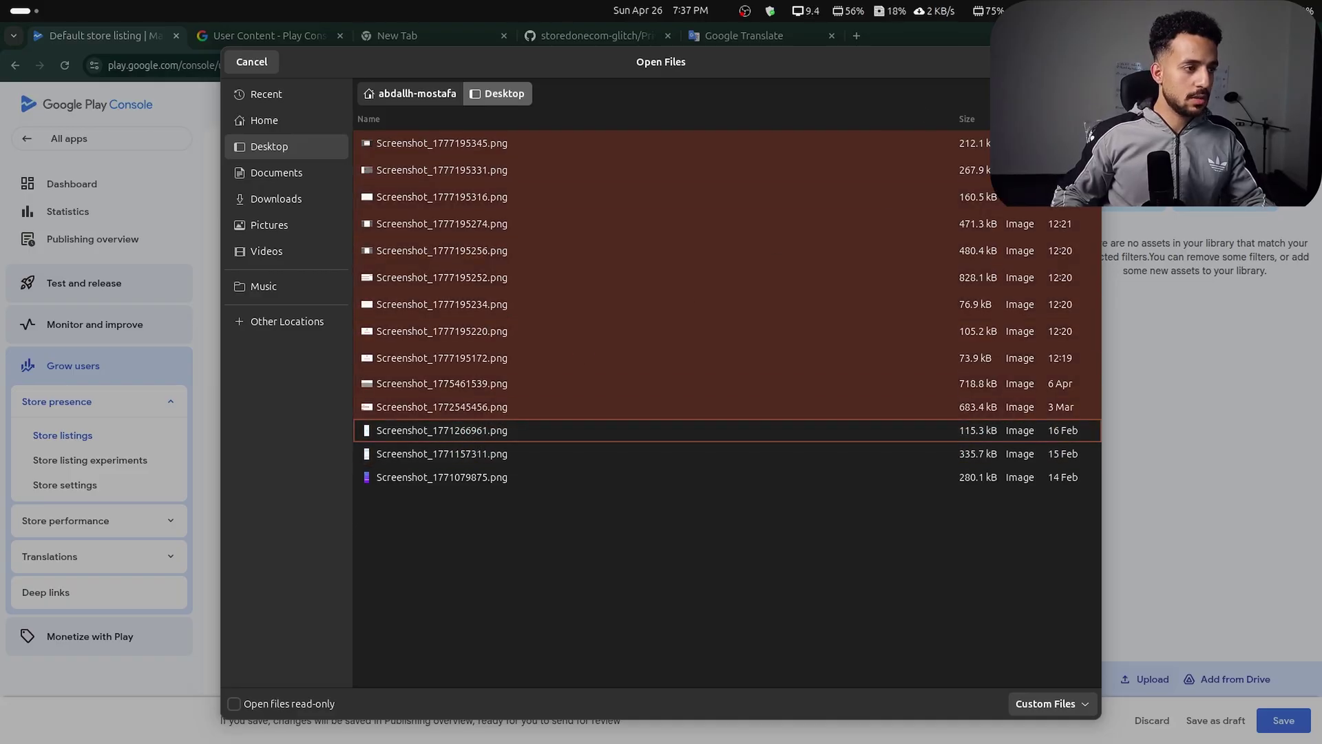
pyautogui.click(1073, 61)
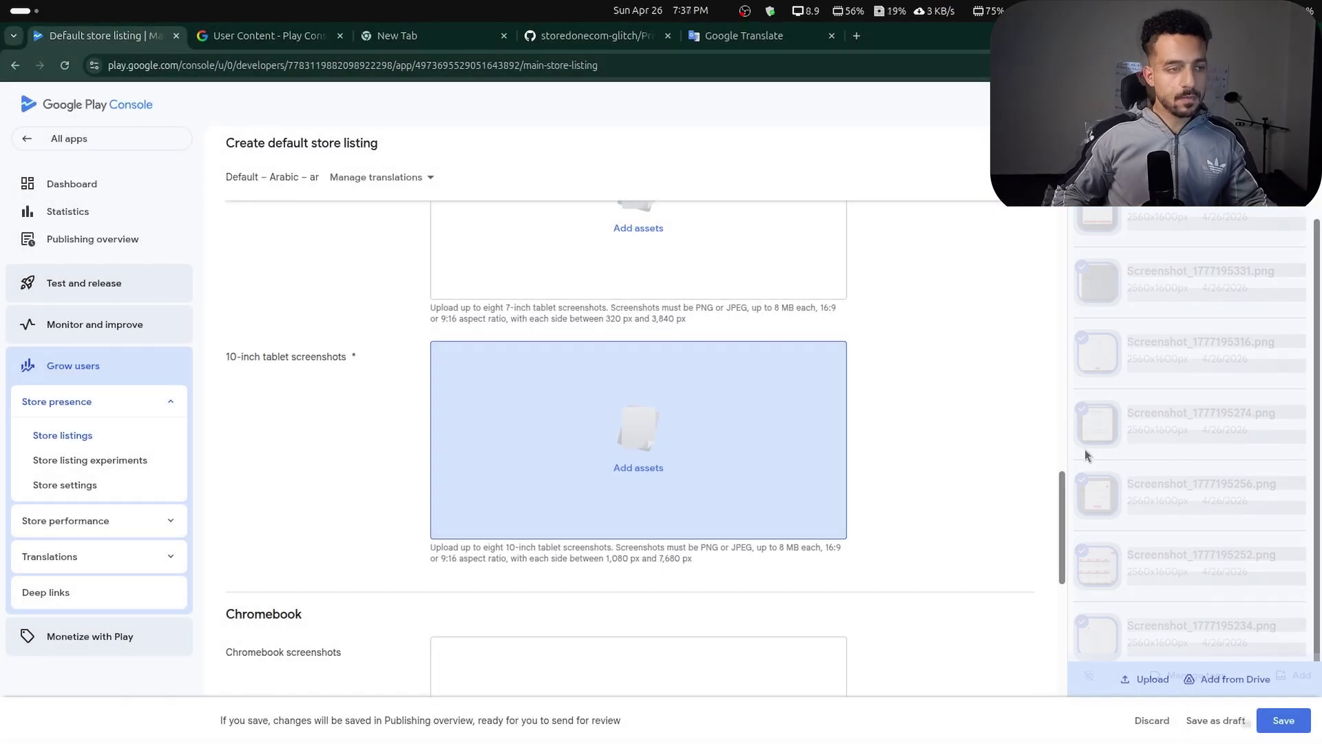
pyautogui.click(1299, 675)
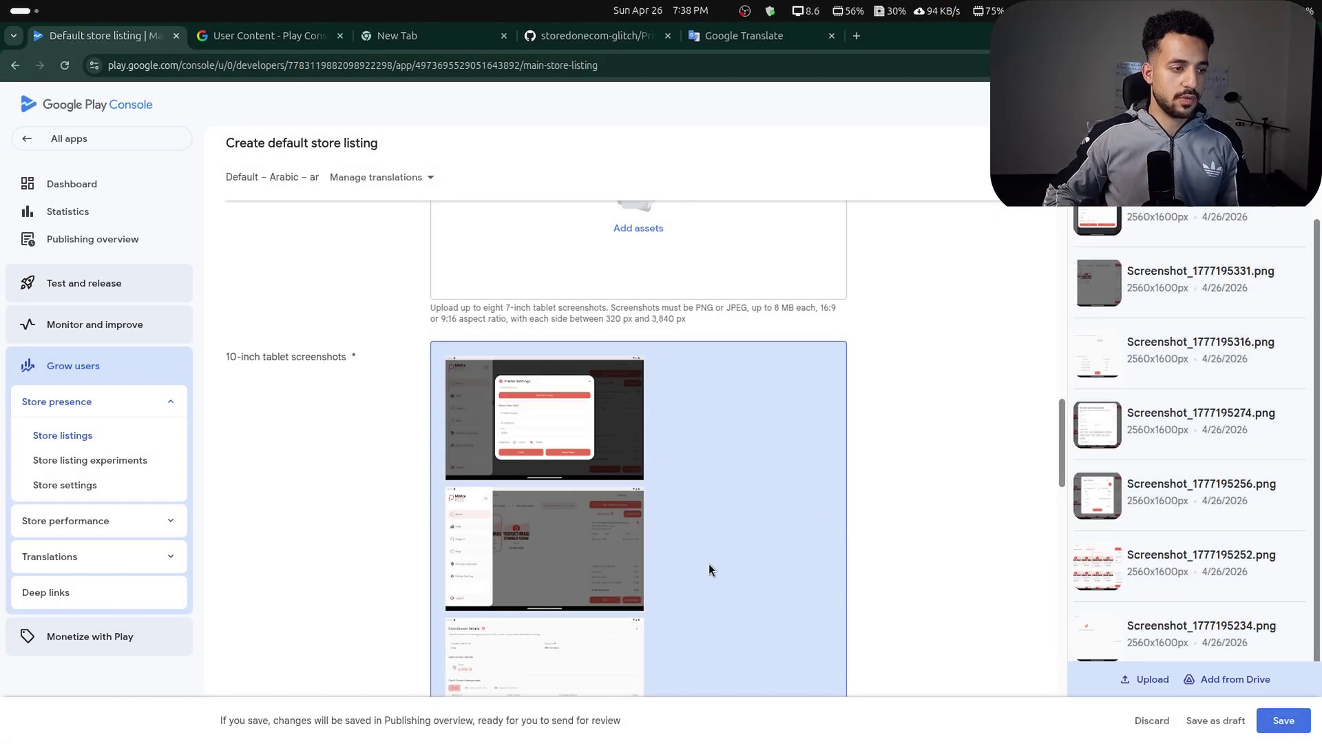
# Review the added 10-inch tablet screenshots and save the default store listing.
pyautogui.scroll(-10, 709, 563)
pyautogui.scroll(2, 620, 558)
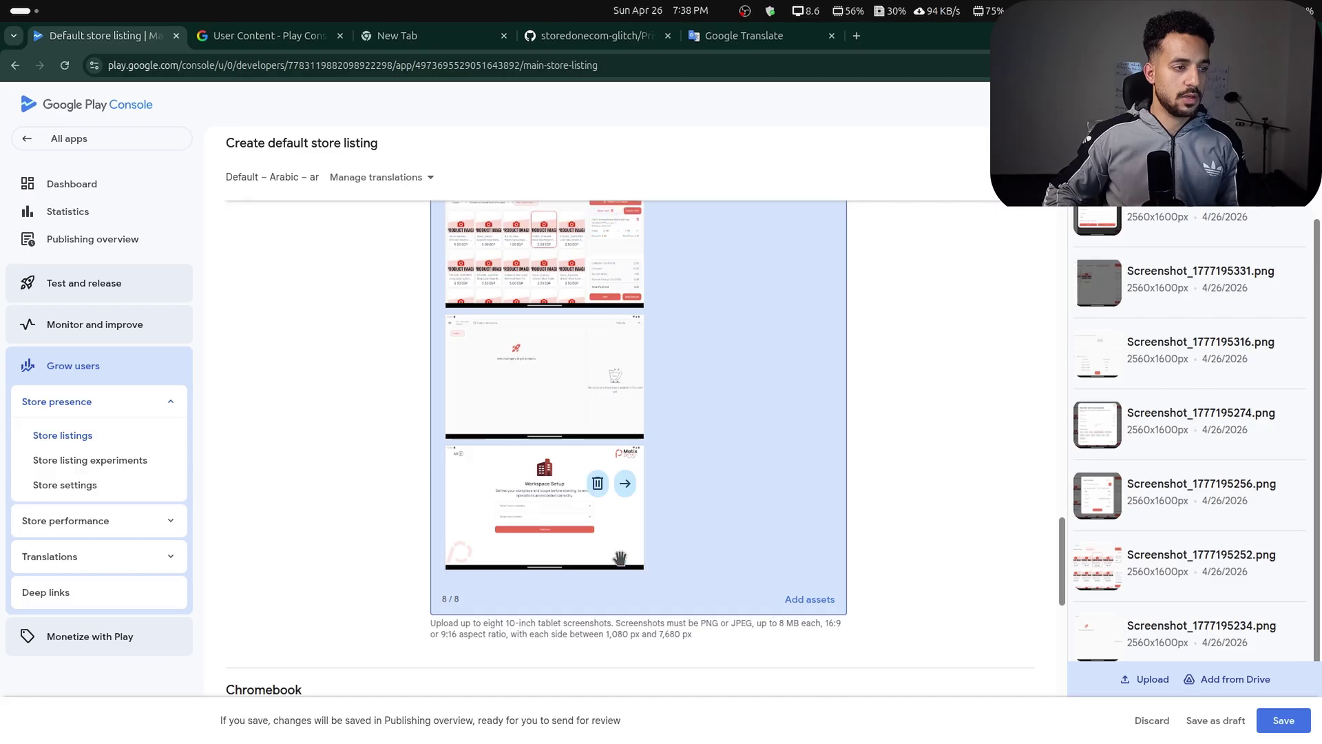
pyautogui.scroll(5, 620, 558)
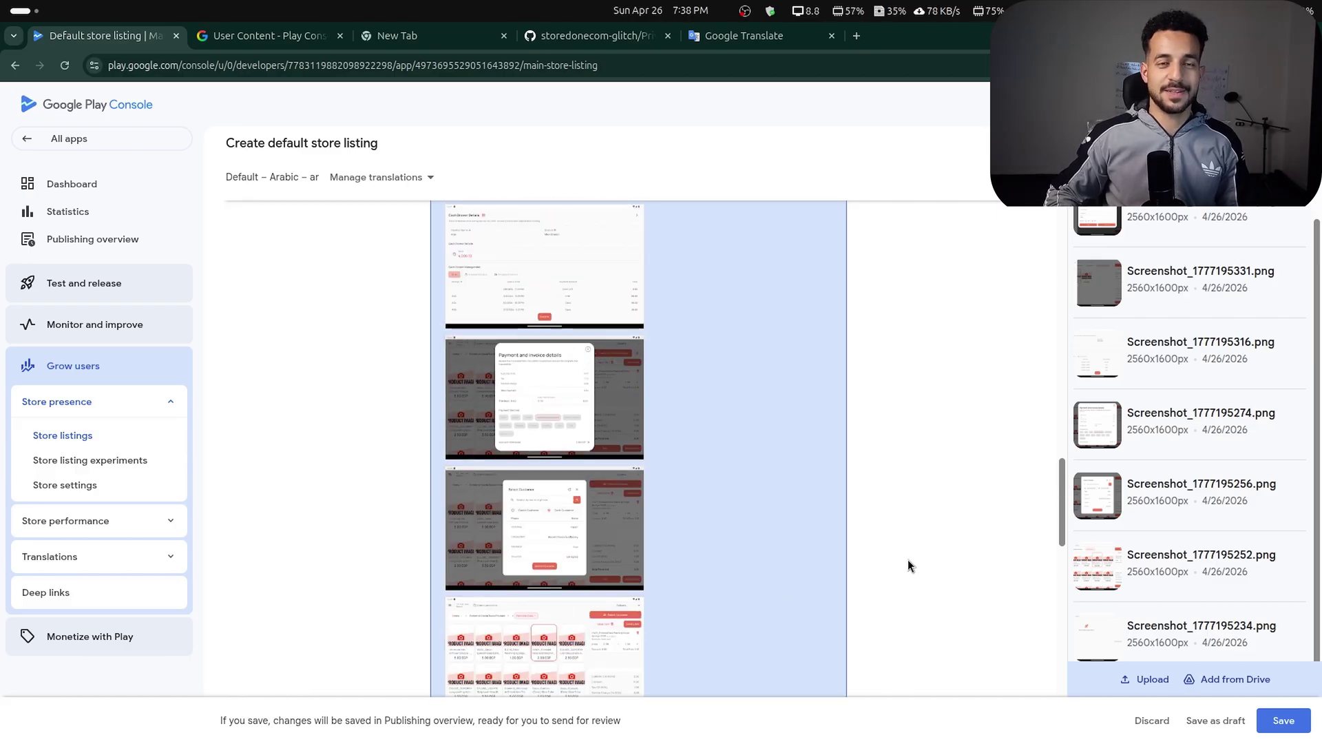
pyautogui.scroll(7, 620, 483)
pyautogui.scroll(-1, 1095, 551)
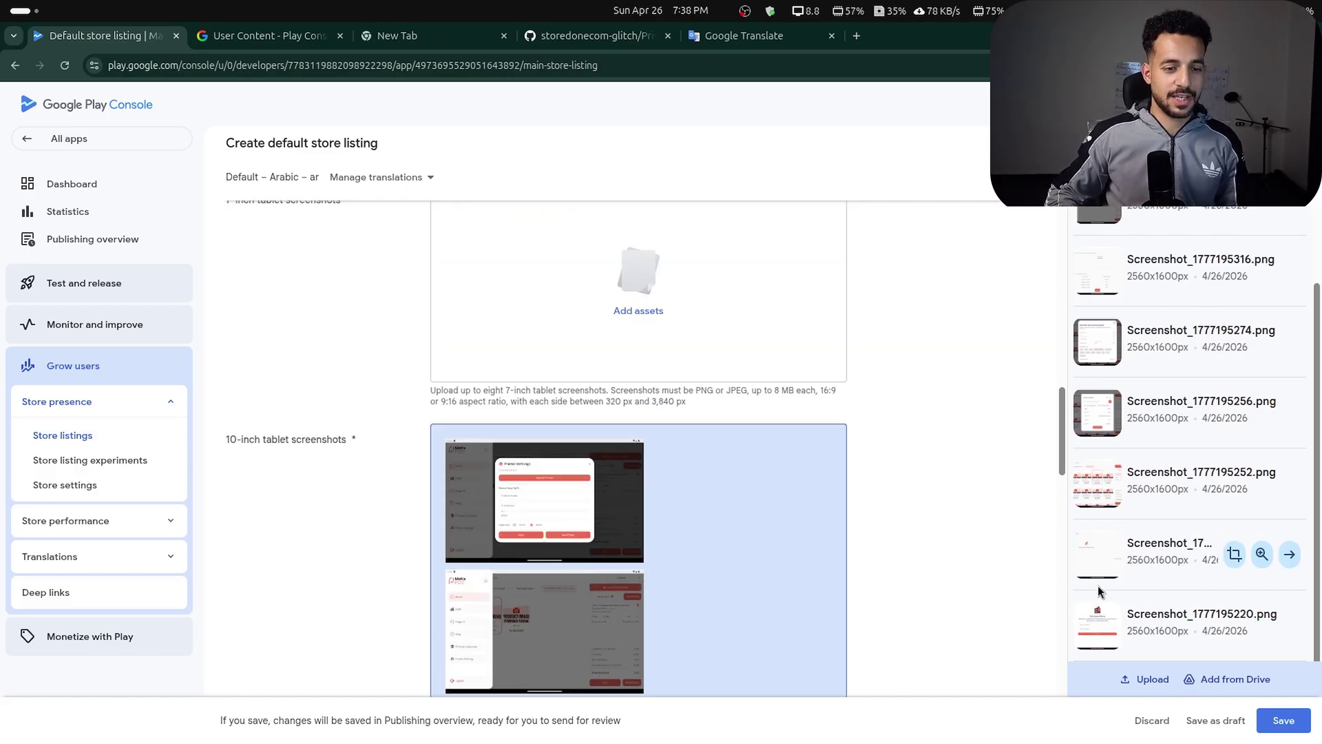
pyautogui.click(1295, 720)
# Add English (United States) – en-US as a translation language for the default store listing.
pyautogui.scroll(-15, 688, 350)
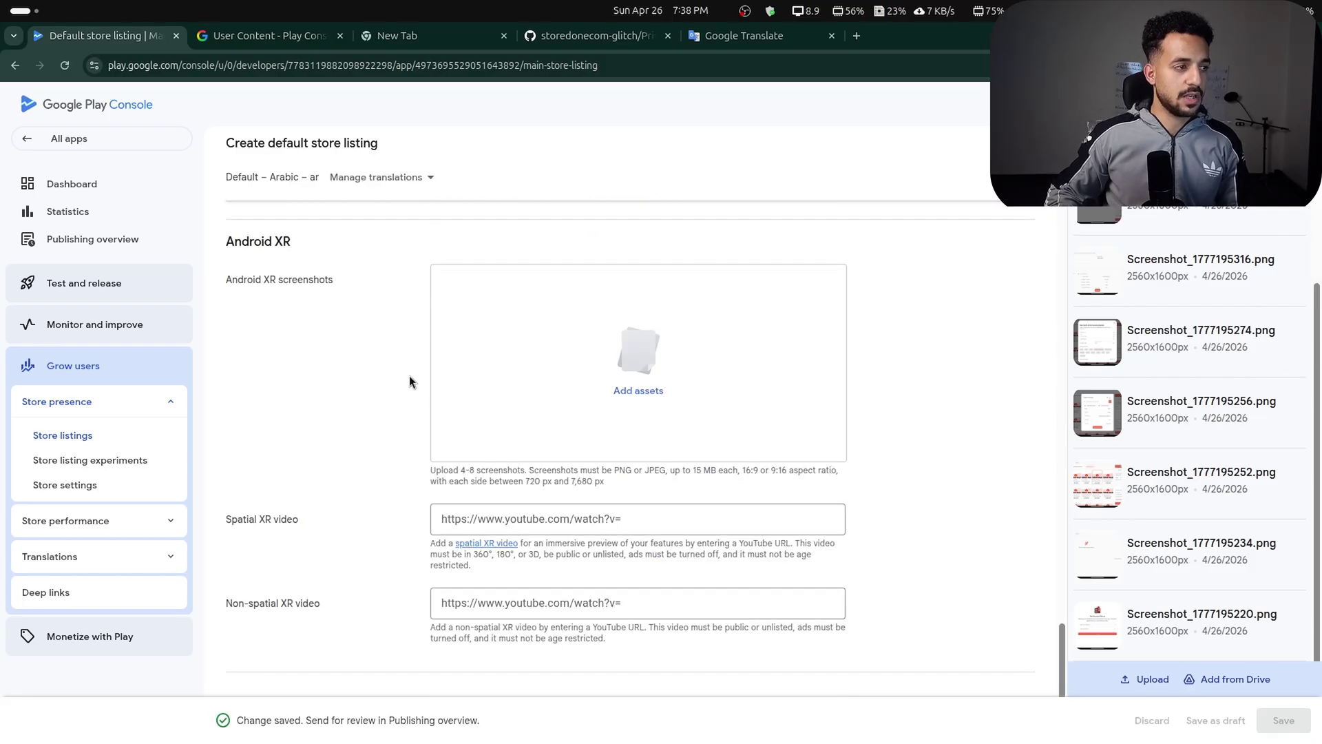
pyautogui.scroll(10, 406, 365)
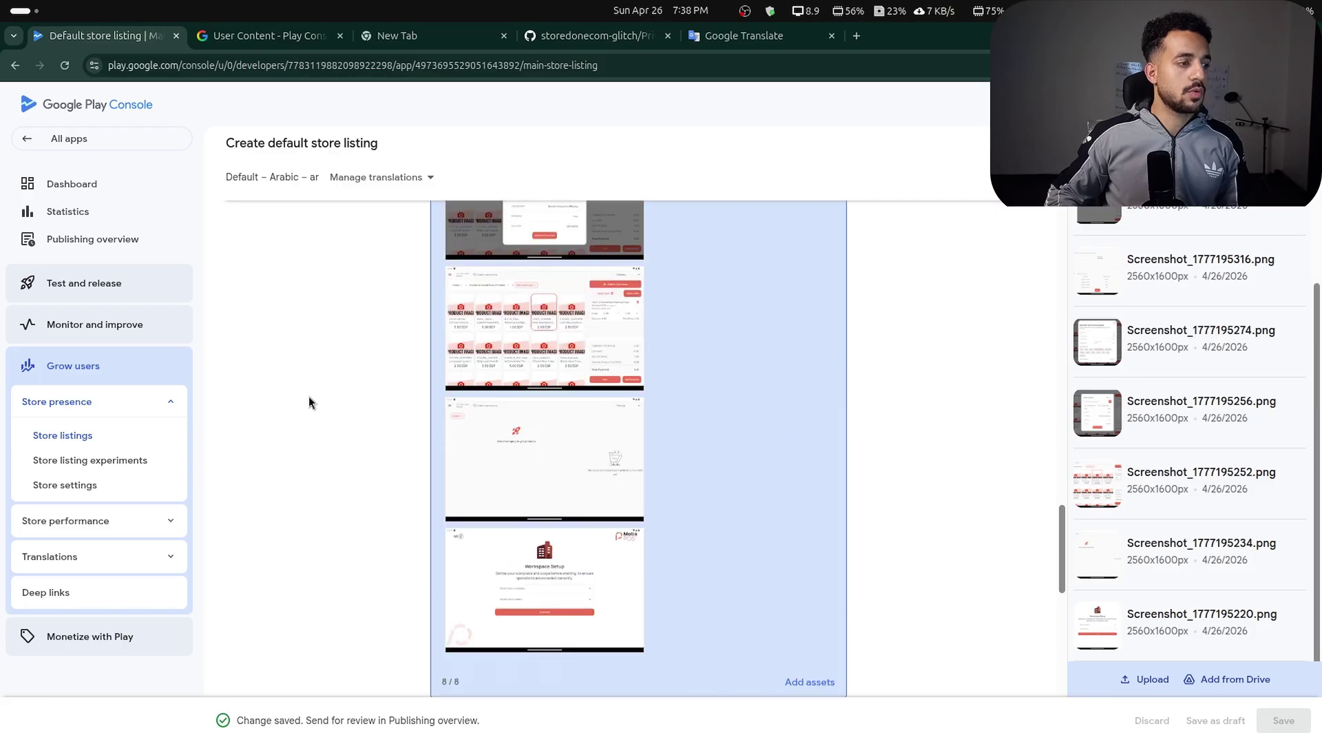
pyautogui.scroll(20, 324, 386)
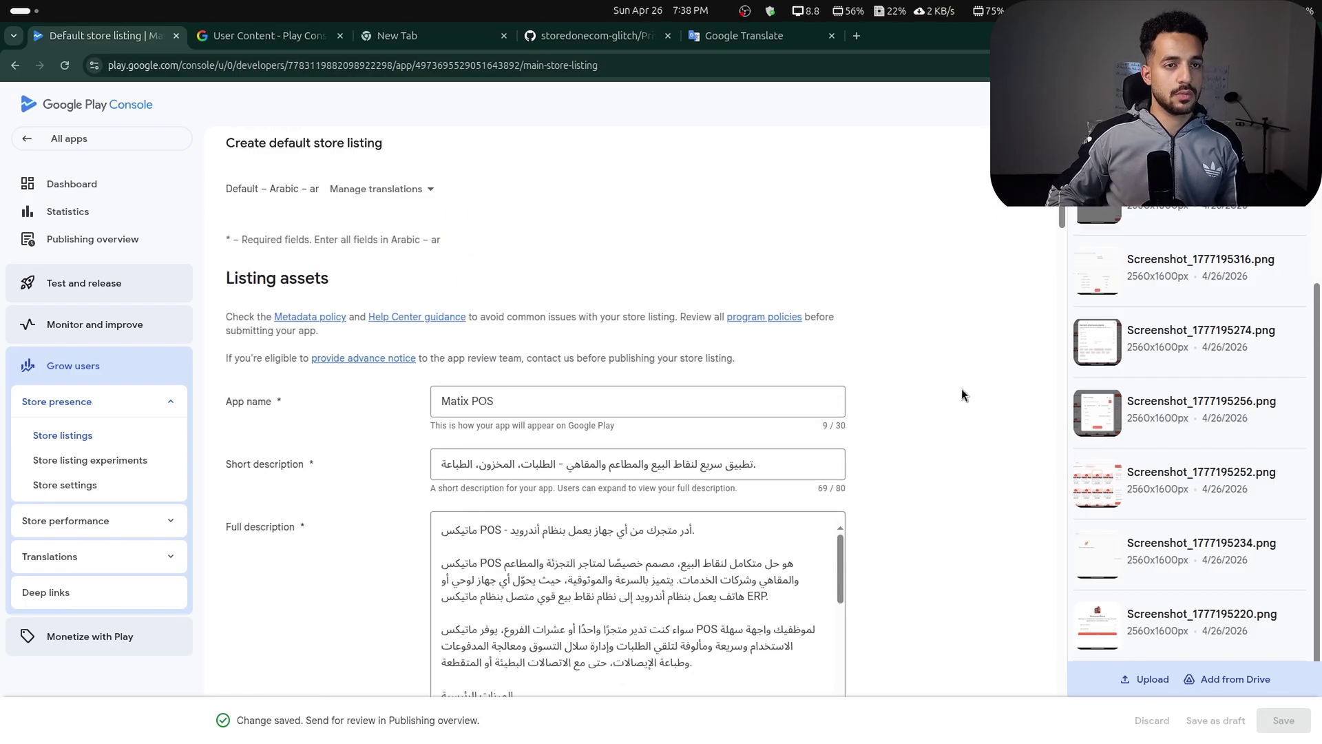
pyautogui.scroll(2, 962, 394)
pyautogui.click(635, 334)
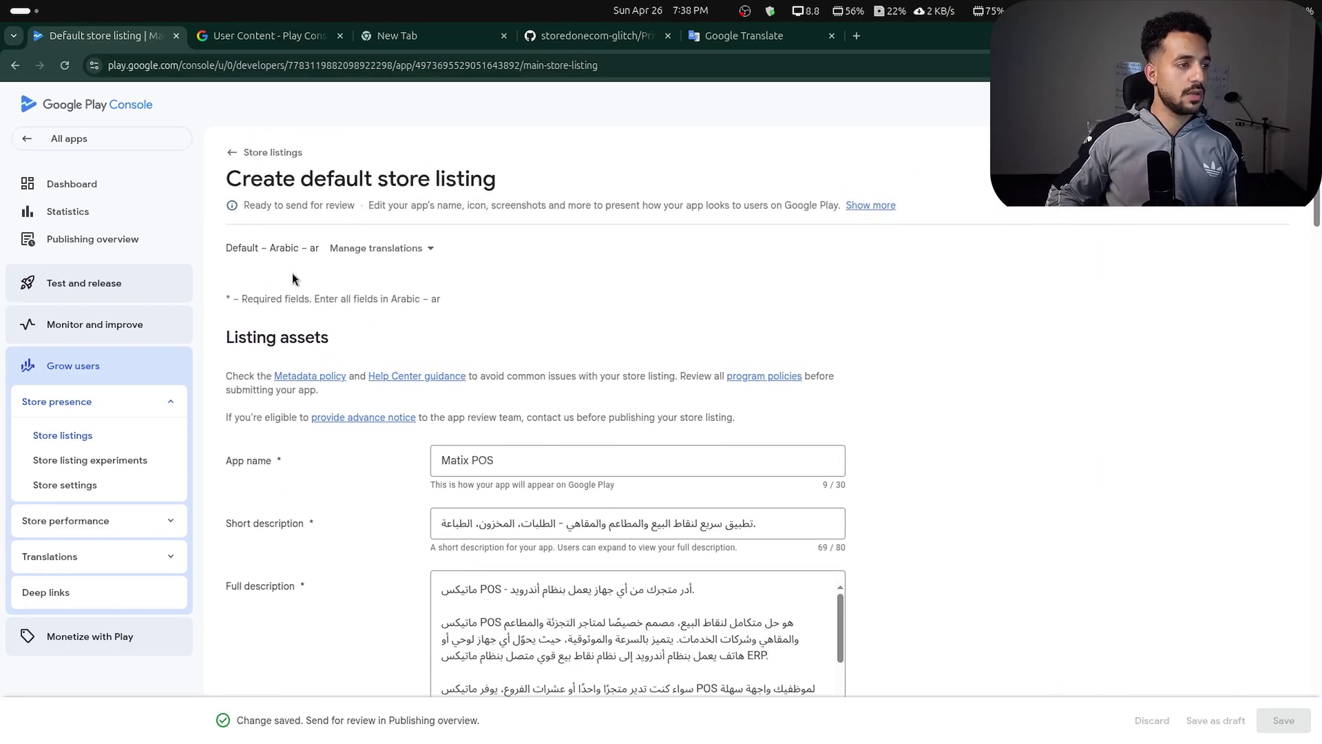
pyautogui.click(399, 251)
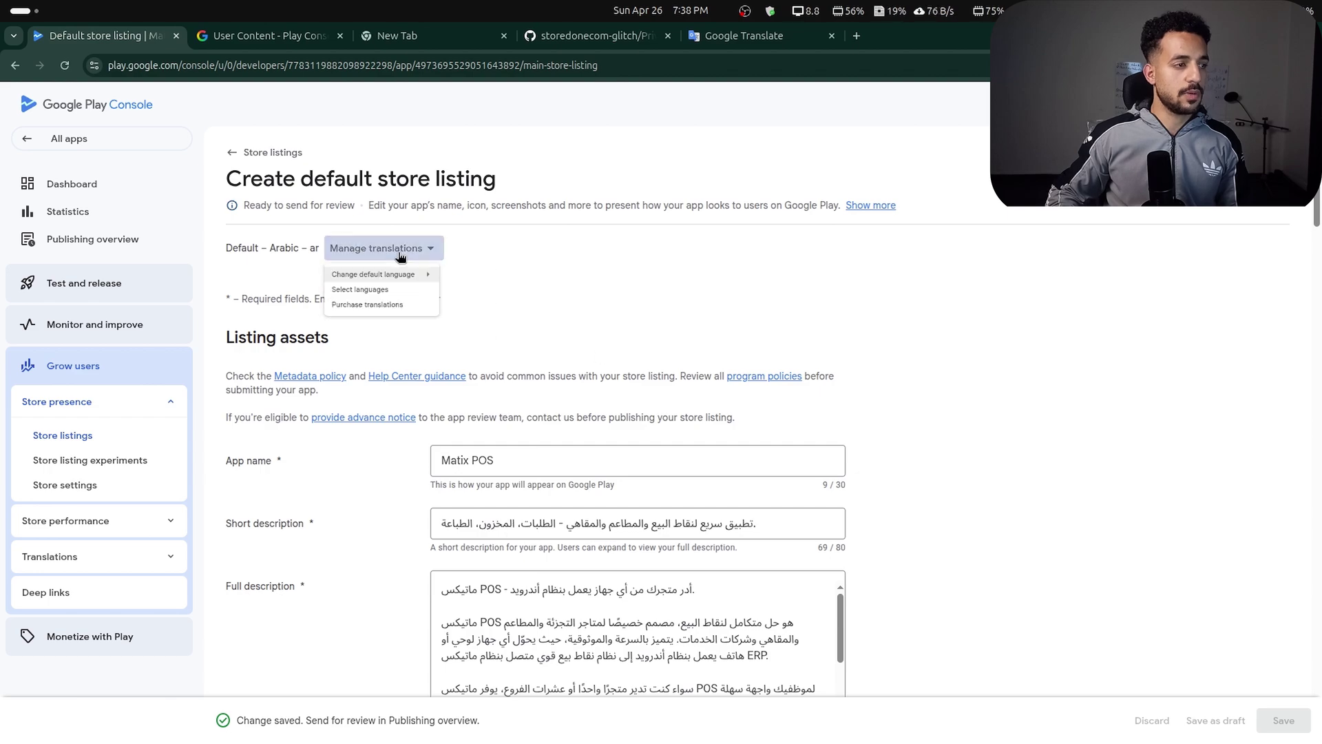
pyautogui.click(427, 307)
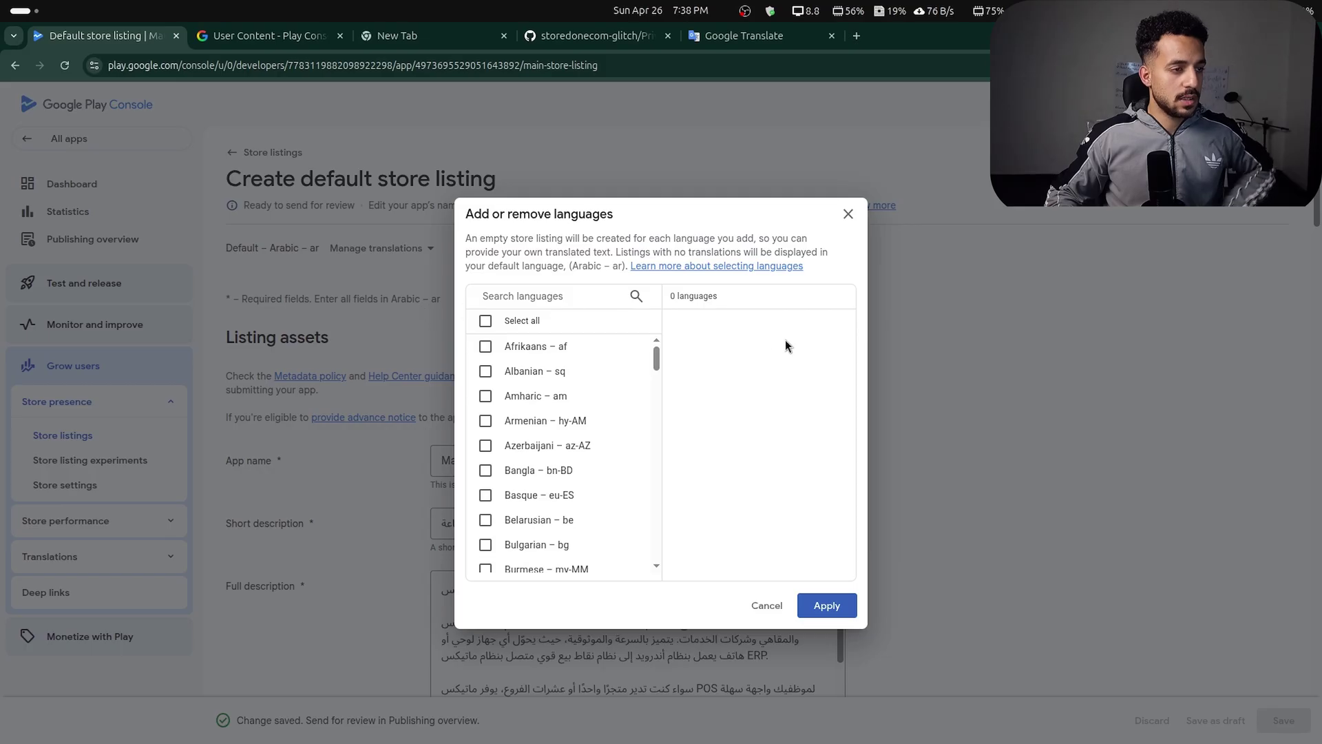
pyautogui.click(550, 300)
pyautogui.write('eng')
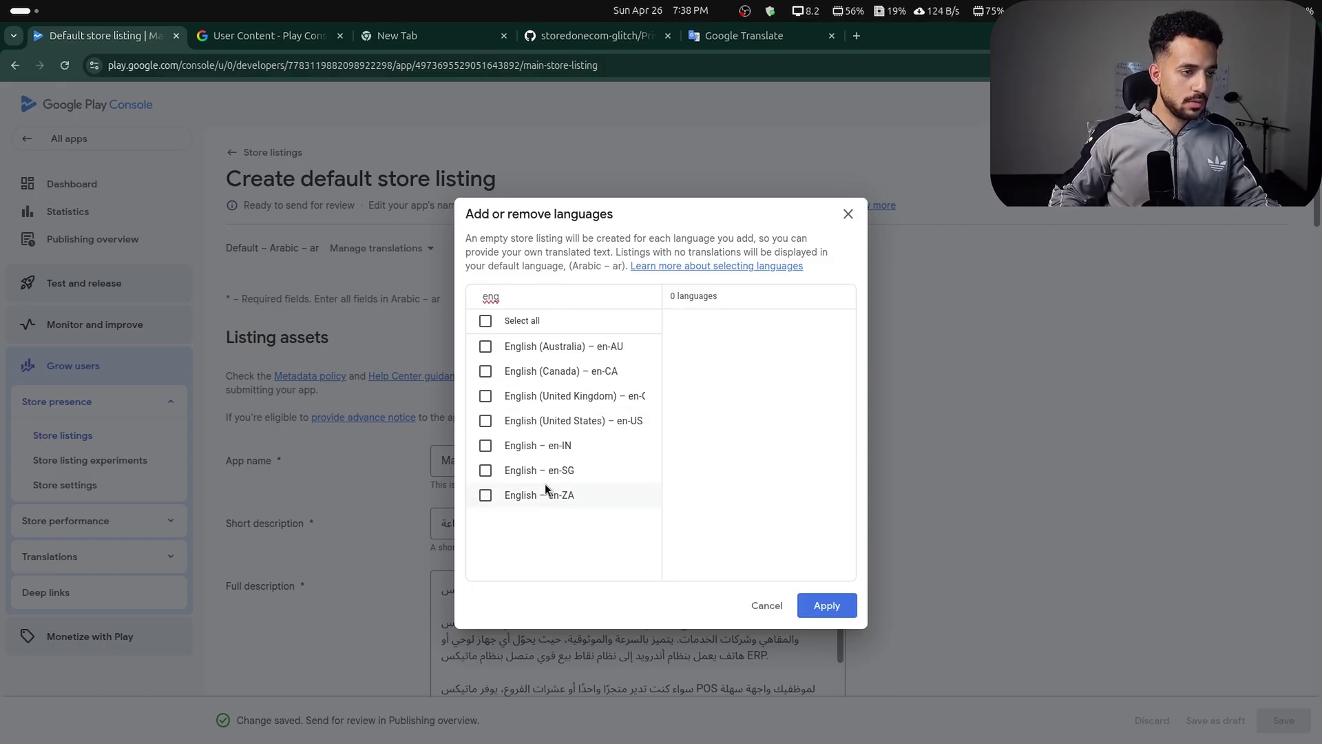
pyautogui.click(596, 427)
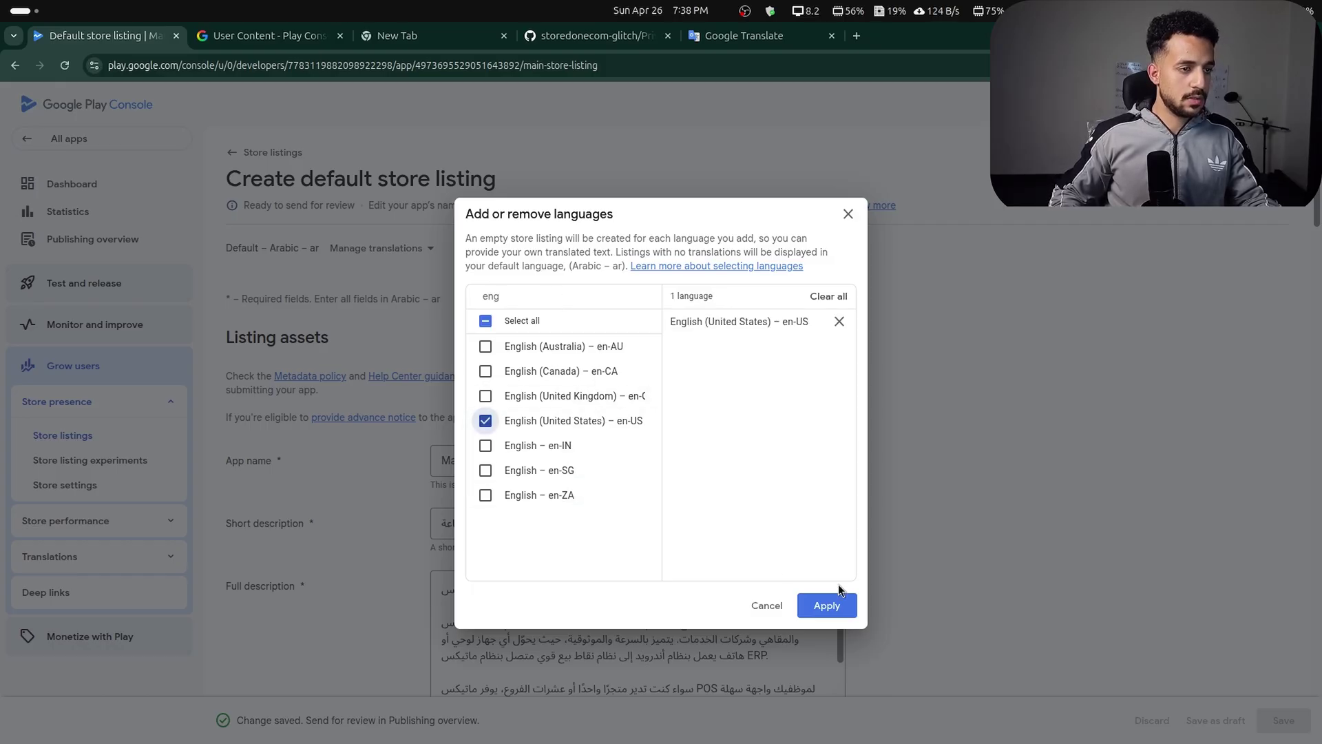
pyautogui.click(828, 606)
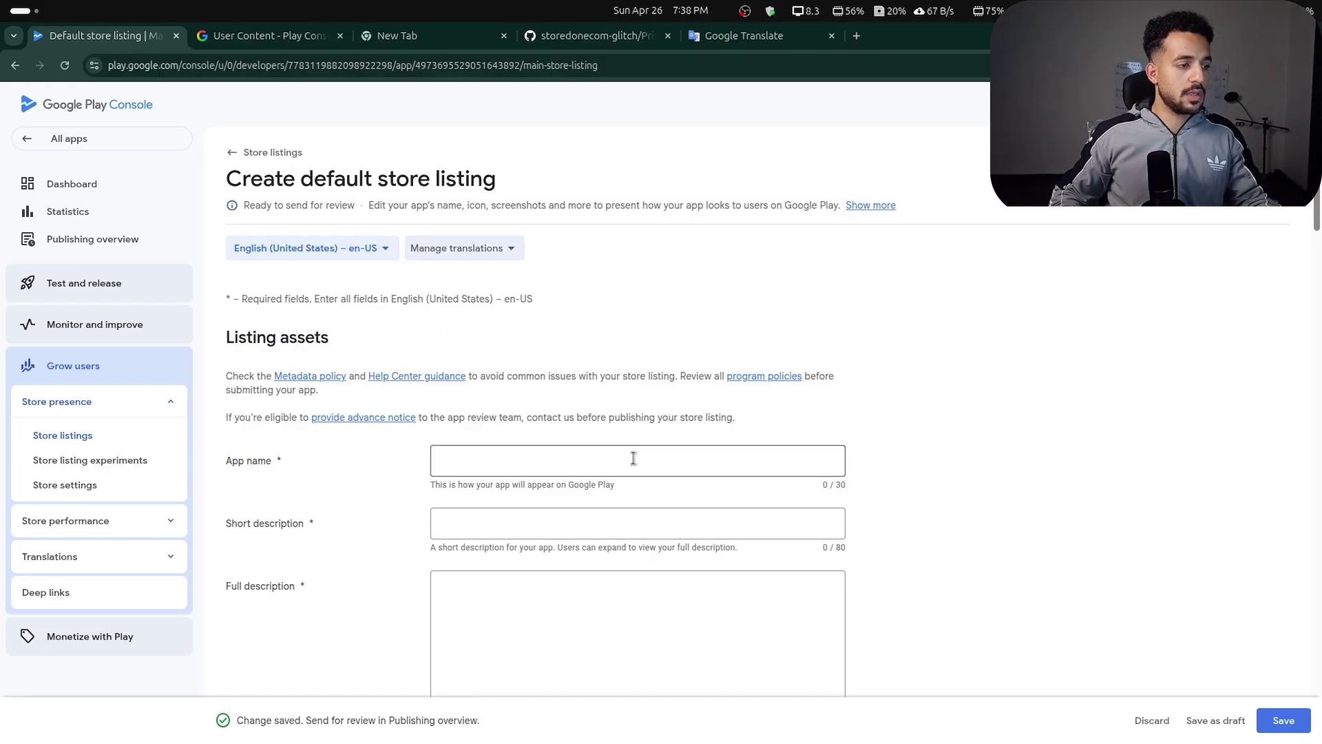
# Set the app name of the English (United States) listing to "Matix POS".
pyautogui.scroll(-5, 681, 378)
pyautogui.scroll(4, 396, 283)
pyautogui.scroll(3, 713, 486)
pyautogui.scroll(-5, 598, 440)
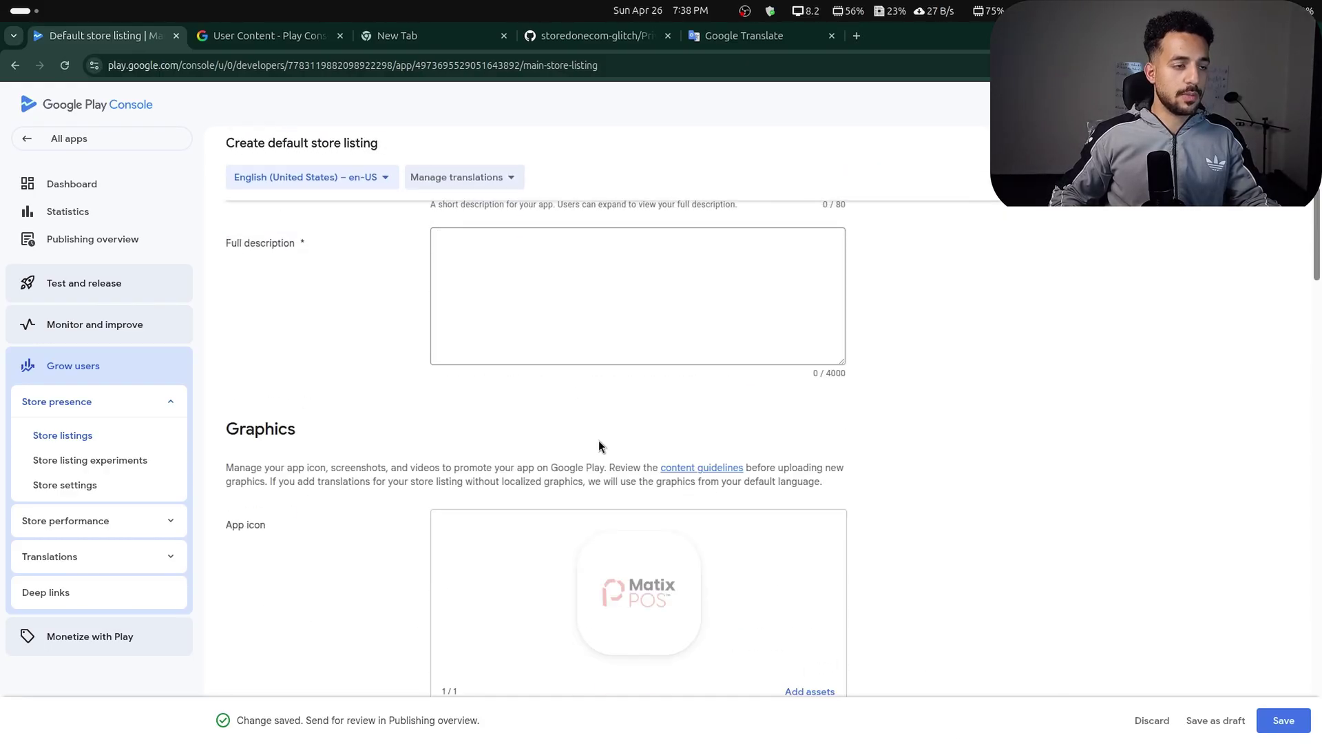
pyautogui.scroll(3, 598, 440)
pyautogui.click(717, 295)
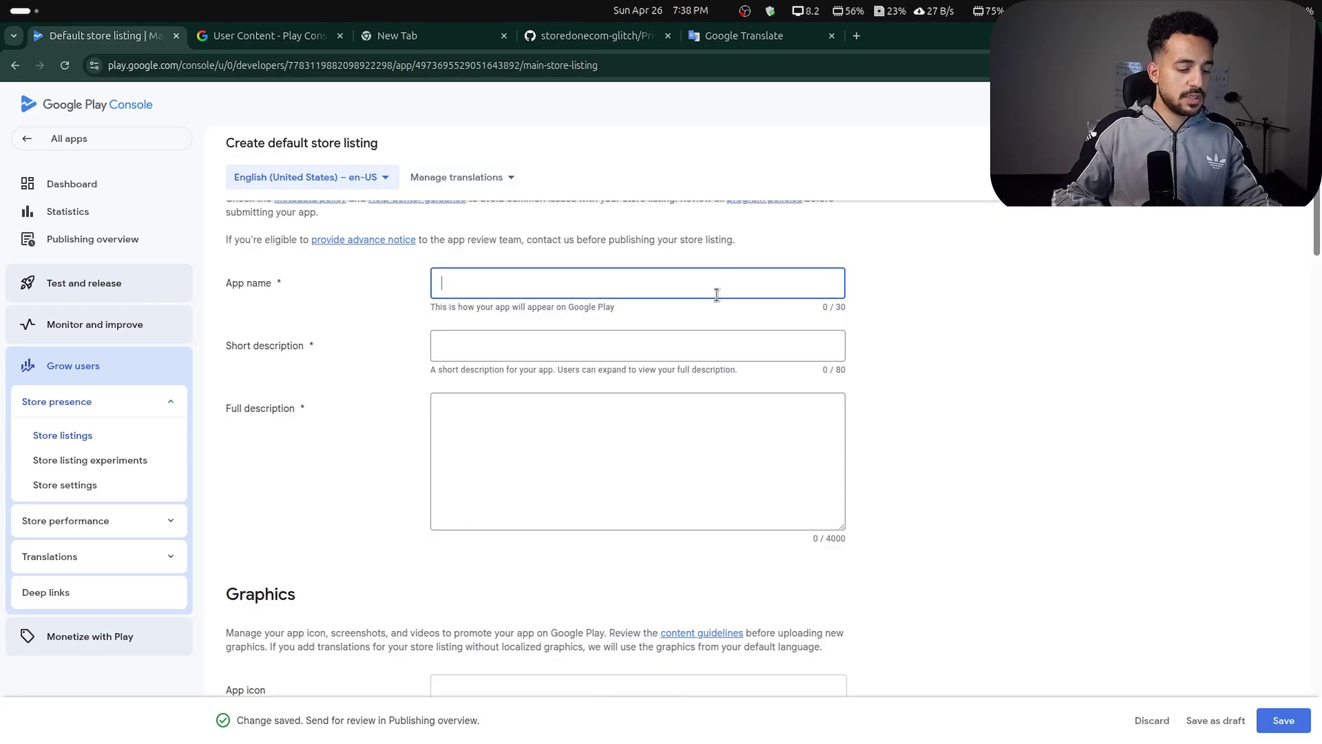
pyautogui.write('Matix POS')
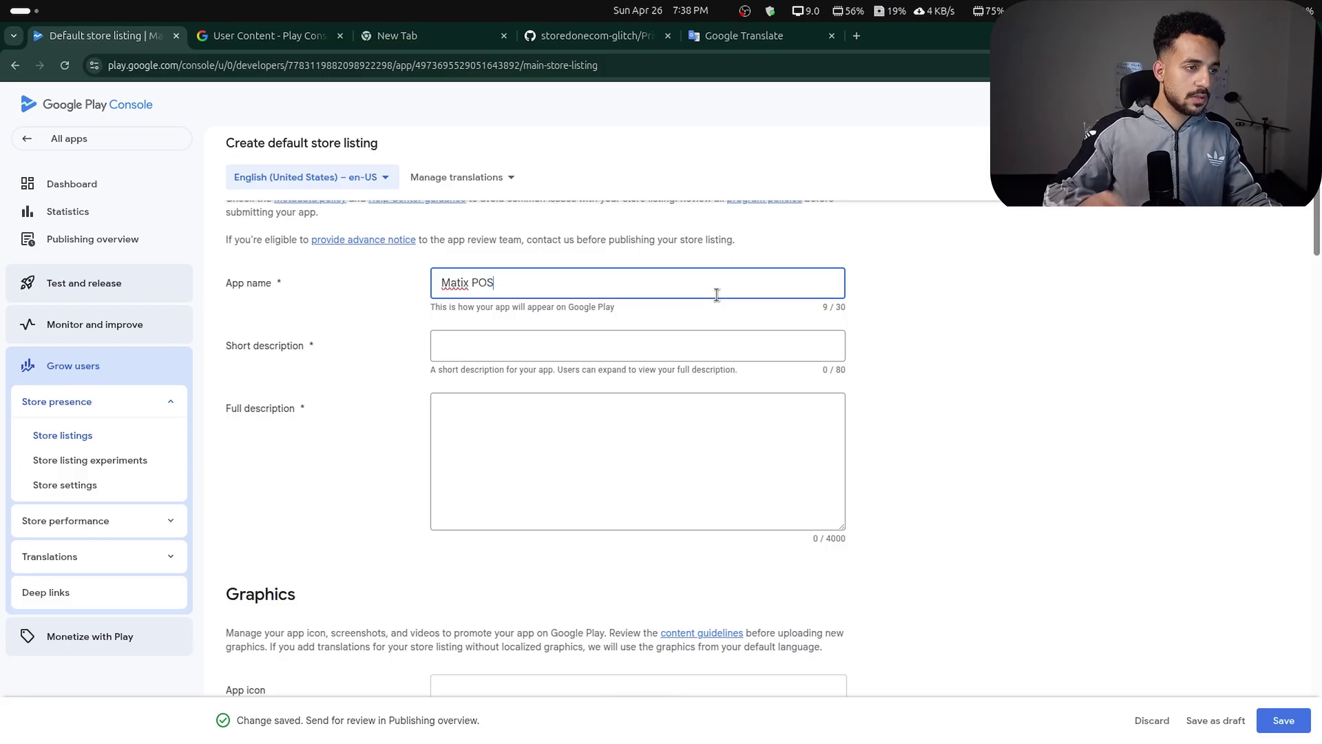
# Fill the English descriptions from GOOGLE_PLAY_GUIDE.md, with the short description "Fast, reliable Point-of-Sale app for retail & F&B orders, inventory, printing.".
pyautogui.click(529, 346)
pyautogui.hotkey('alt', 'Tab')
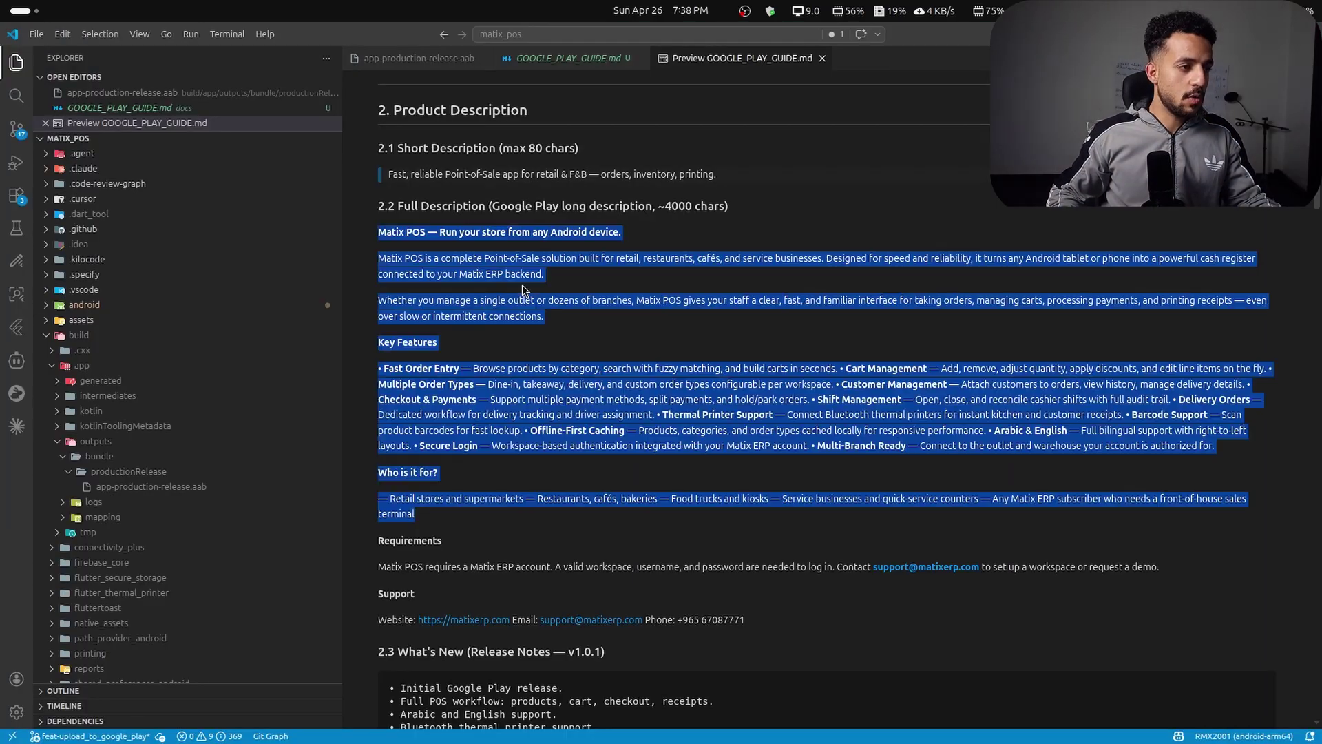
pyautogui.click(396, 231)
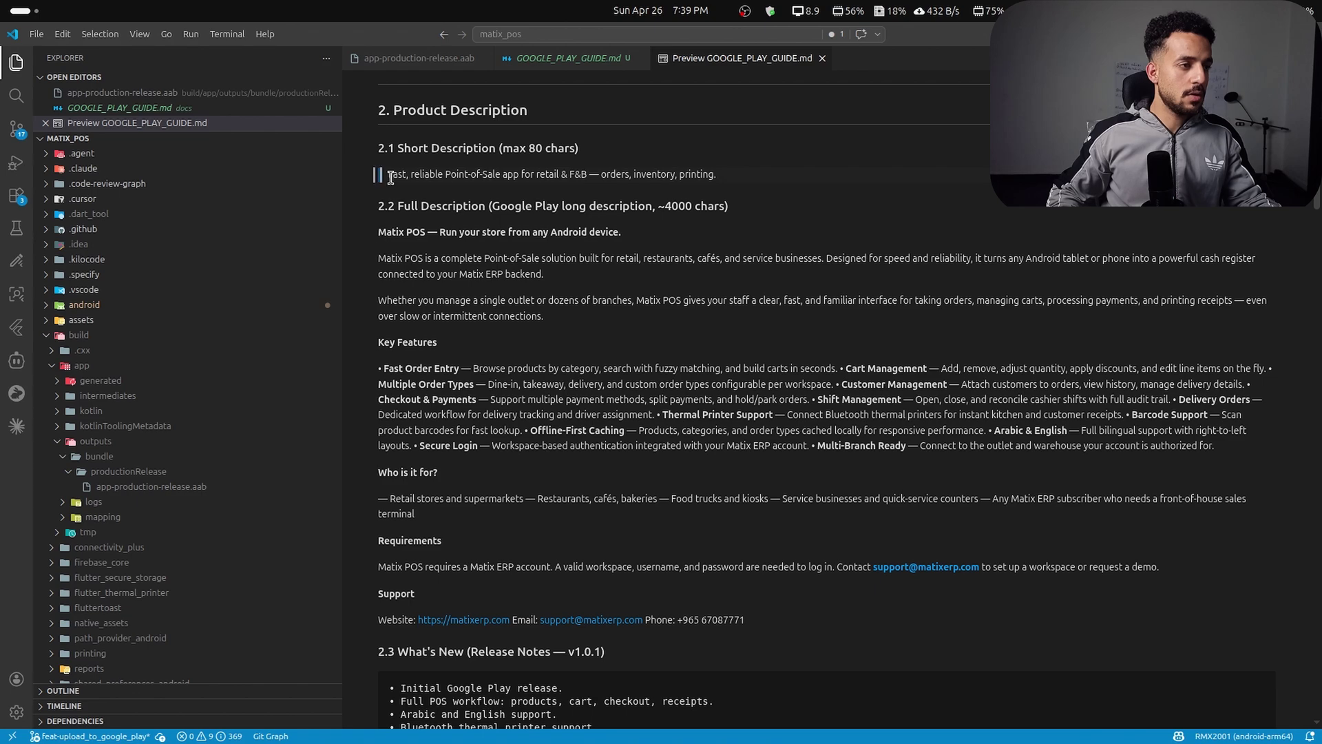
pyautogui.moveTo(390, 178)
pyautogui.mouseDown()
pyautogui.moveTo(792, 175)
pyautogui.moveTo(390, 178)
pyautogui.mouseUp()
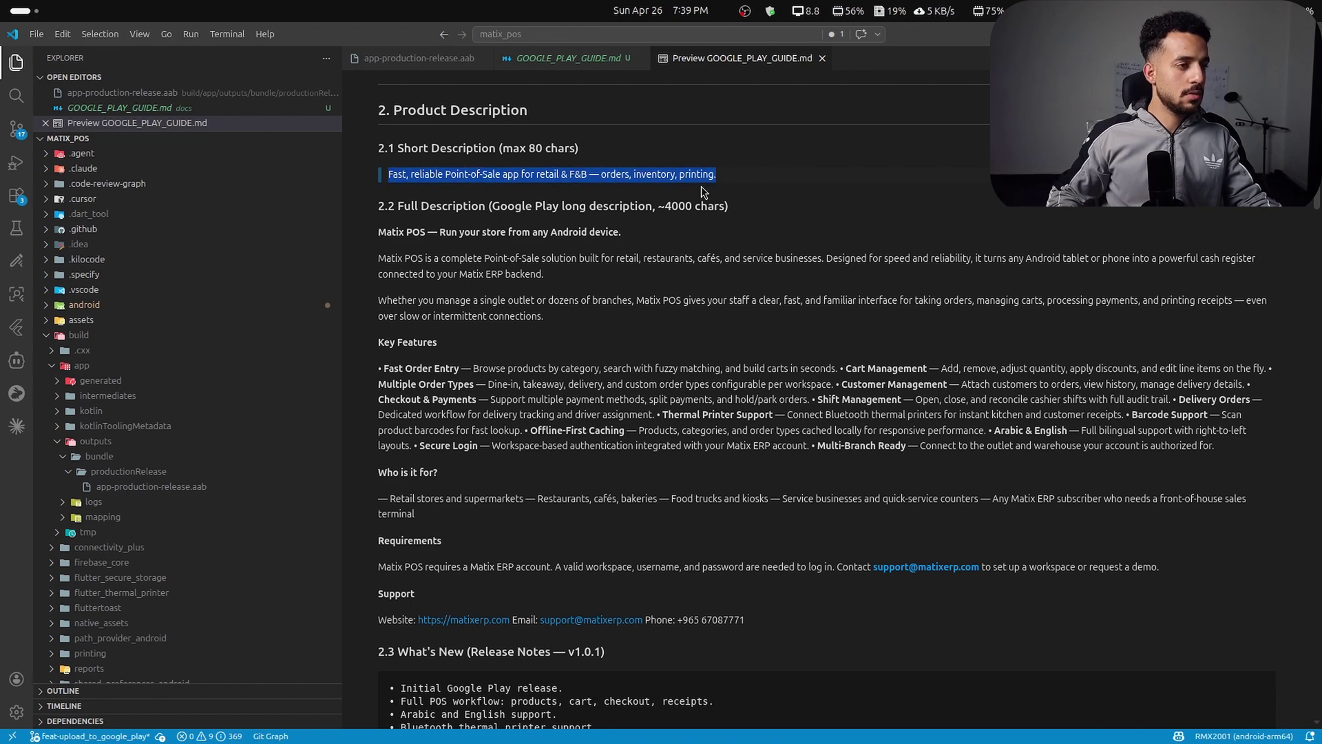
pyautogui.hotkey('alt', 'Tab')
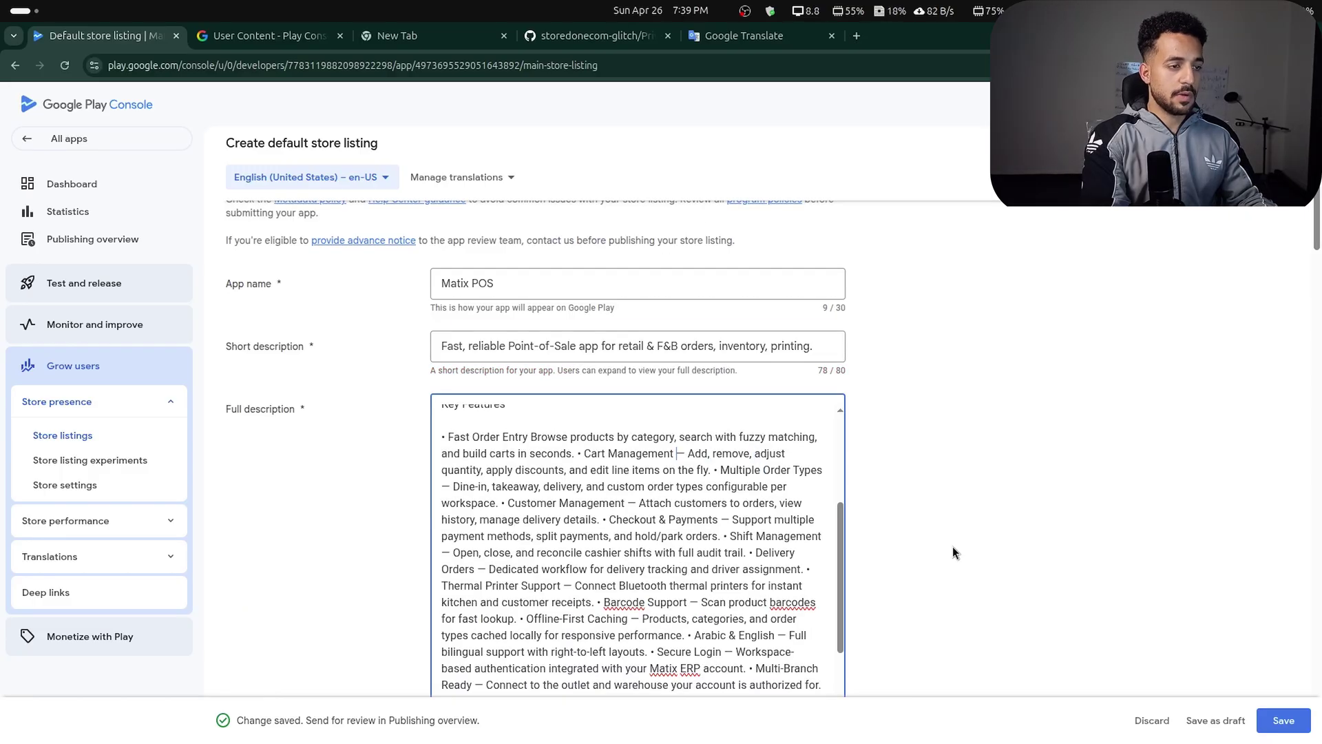
# Put each Key Features bullet in the English full description on its own line and remove the dashes after the feature names.
pyautogui.press('Return')
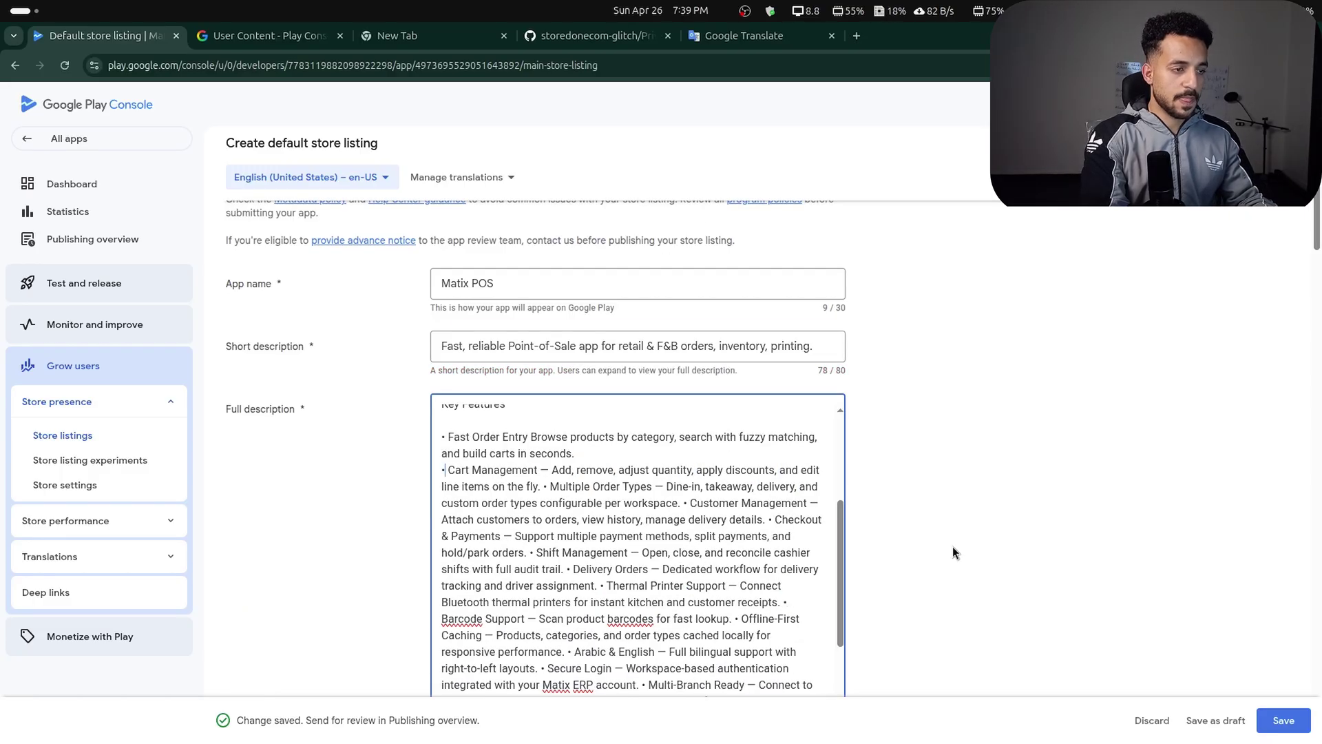
pyautogui.press('BackSpace')
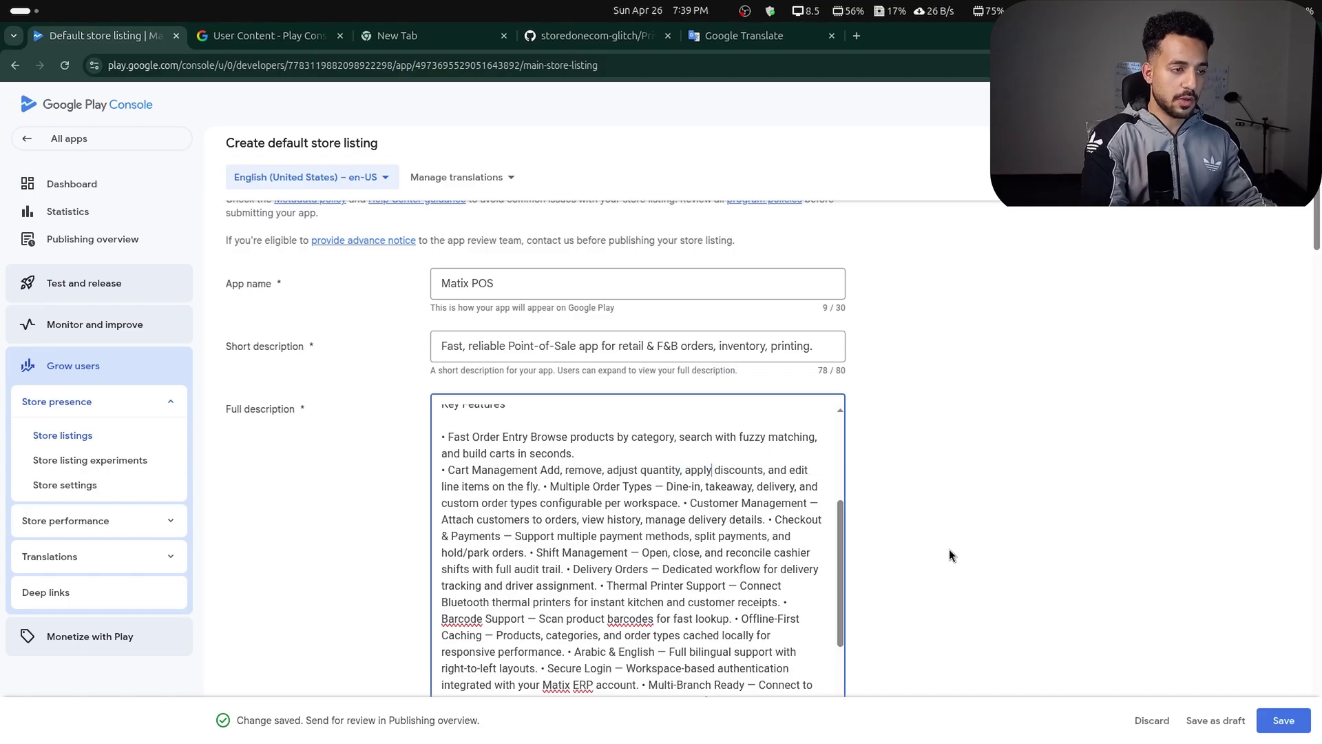
pyautogui.hotkey('ctrl', 'End')
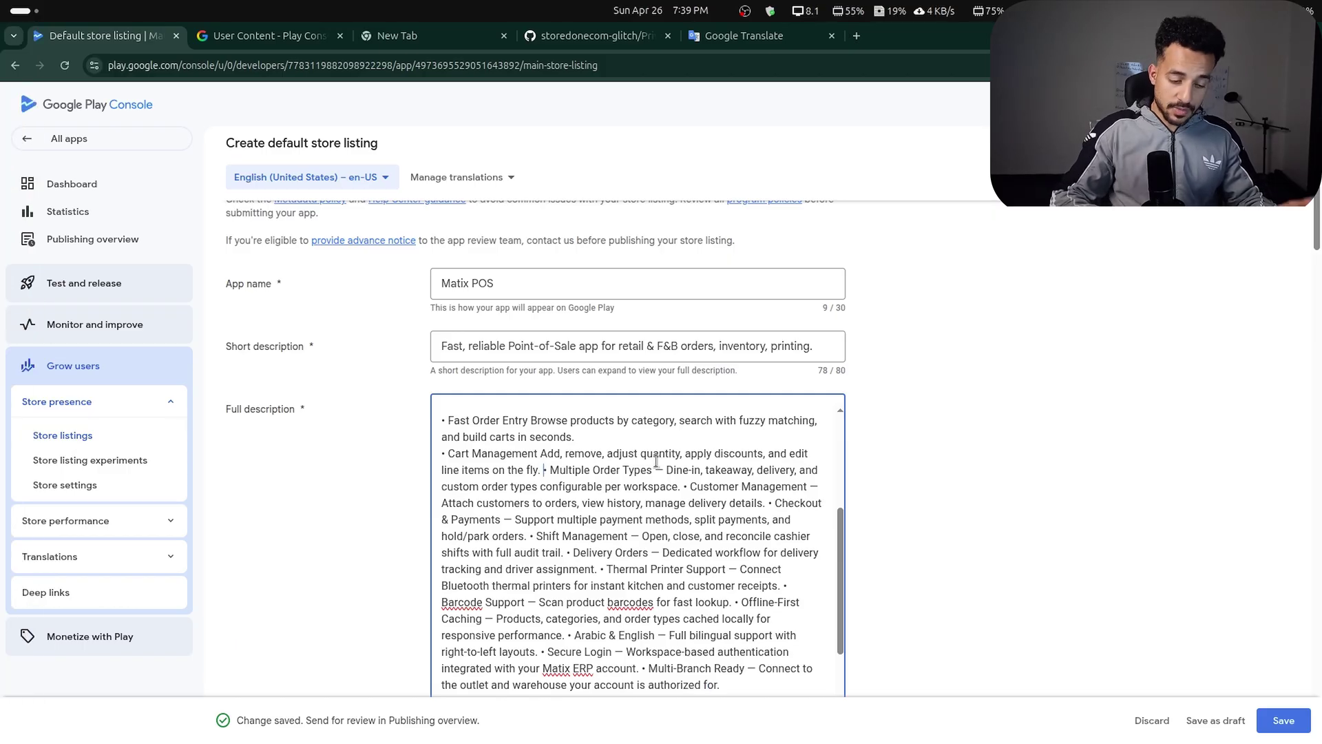
pyautogui.press('Return')
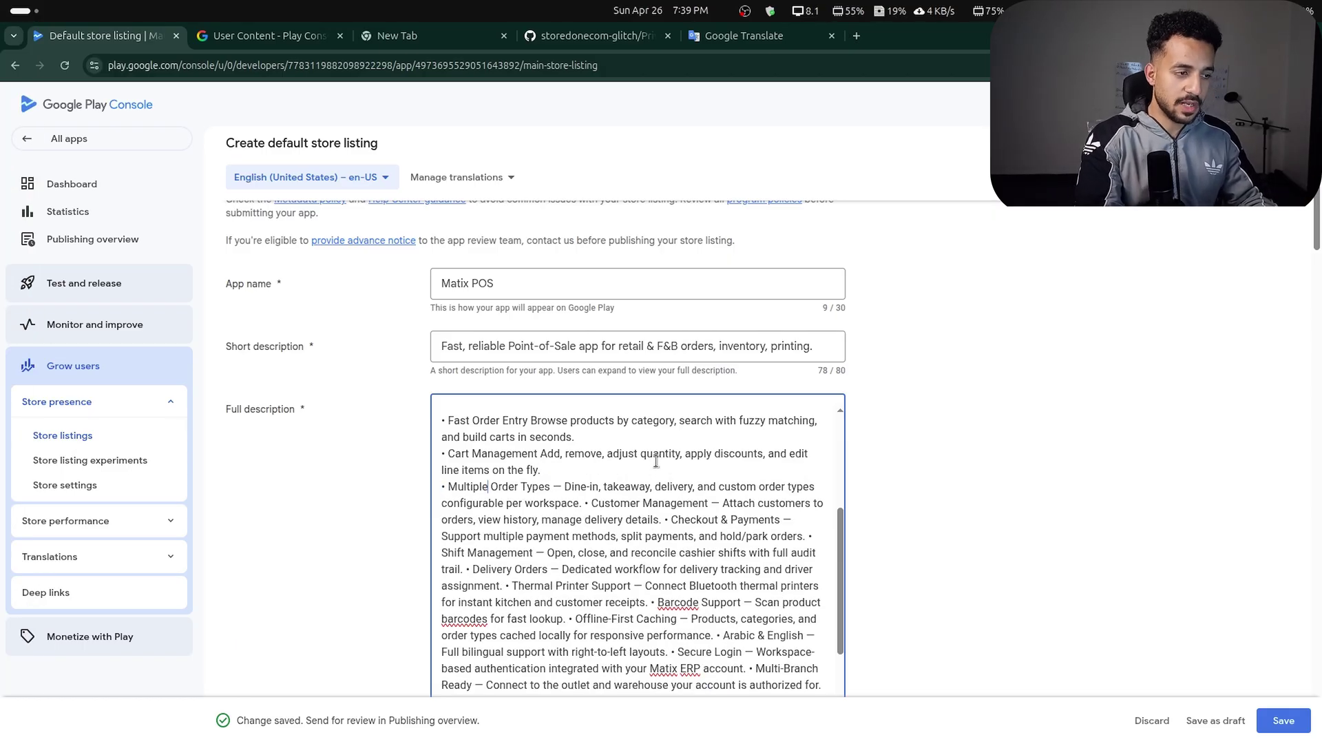
pyautogui.press('BackSpace')
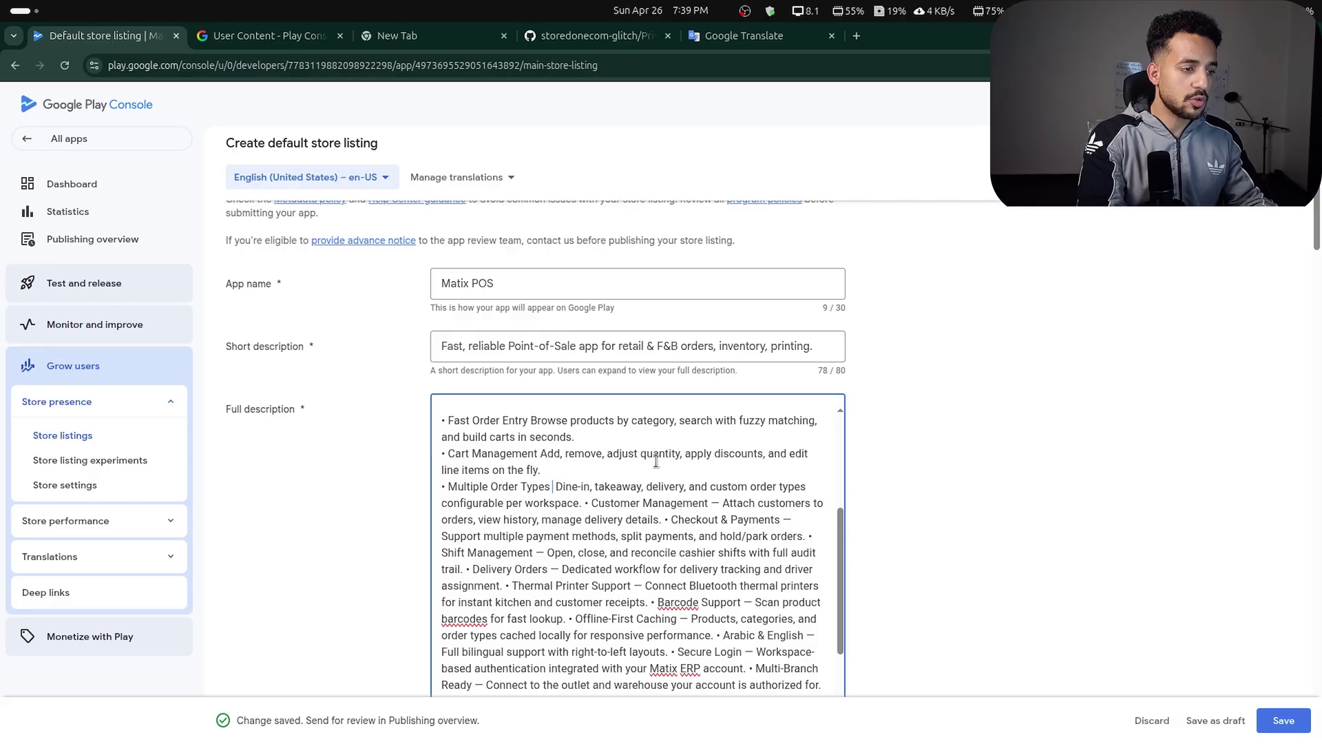
pyautogui.press('BackSpace')
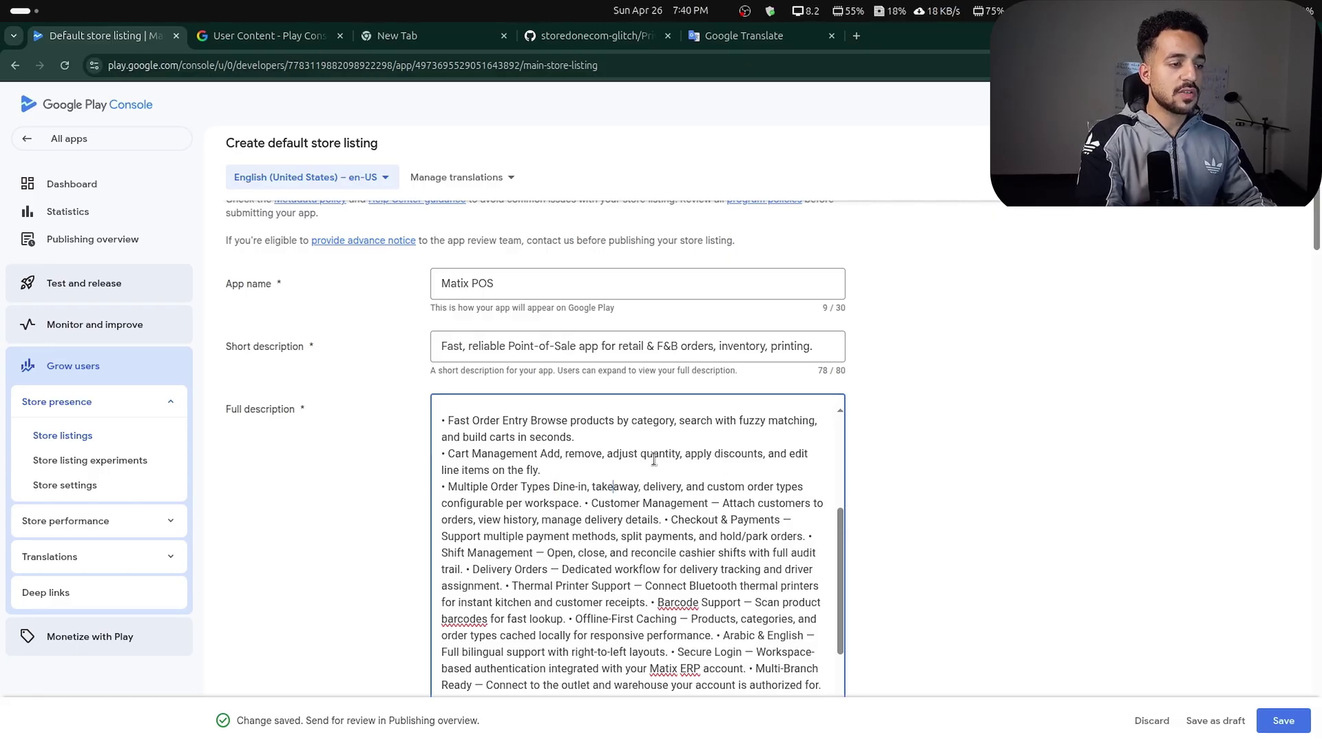
pyautogui.press('Return')
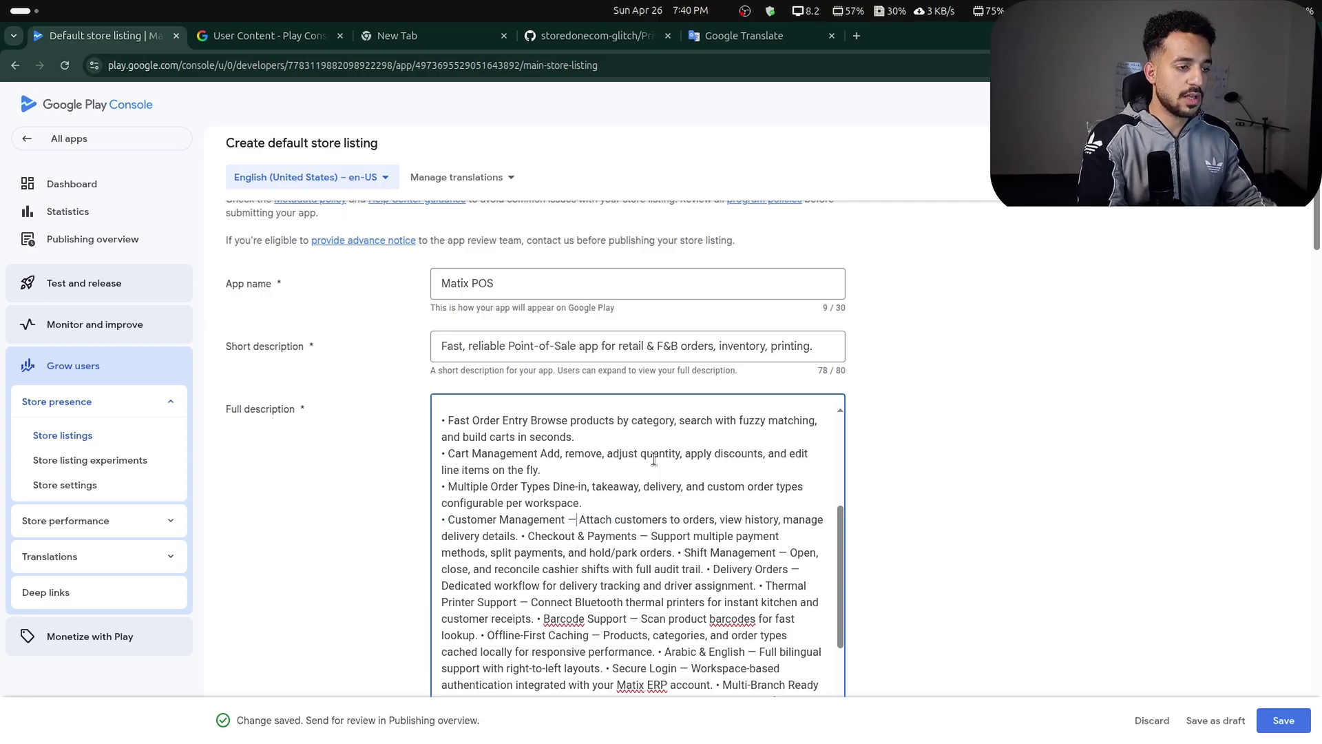
pyautogui.press('BackSpace')
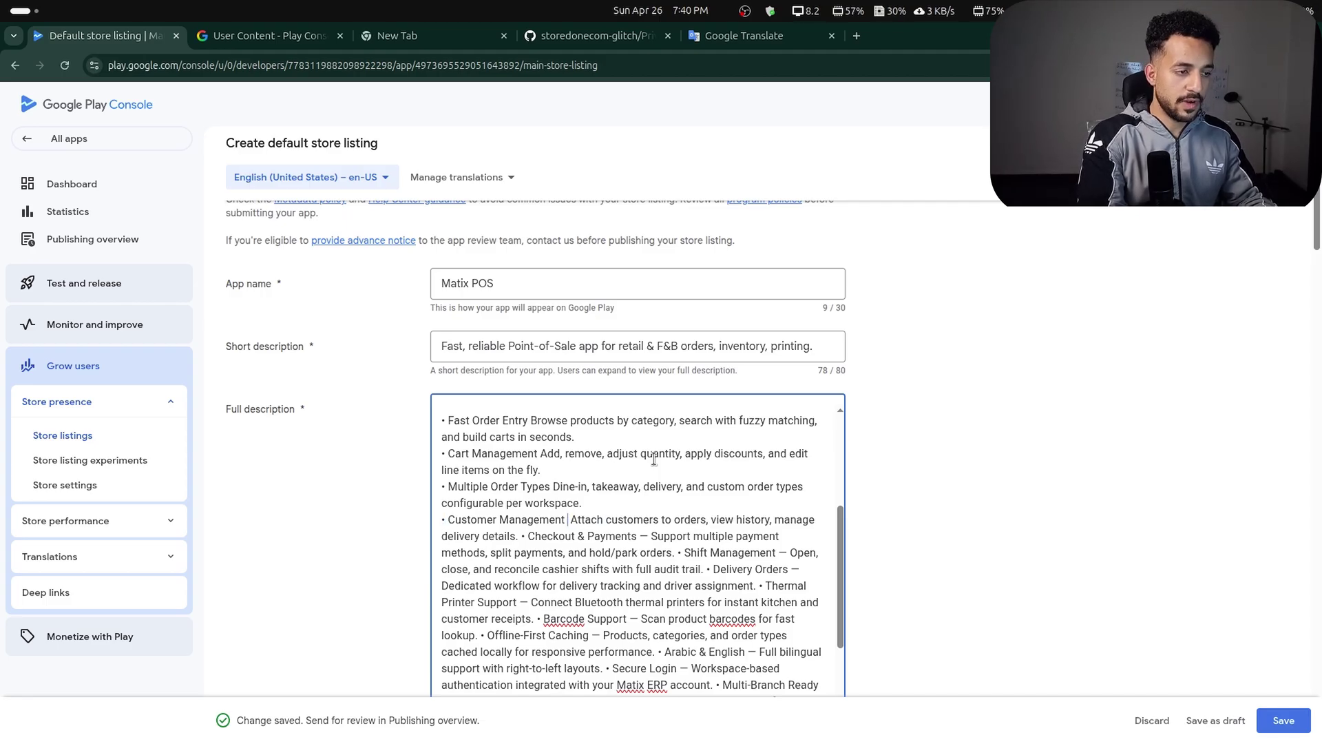
pyautogui.press('BackSpace')
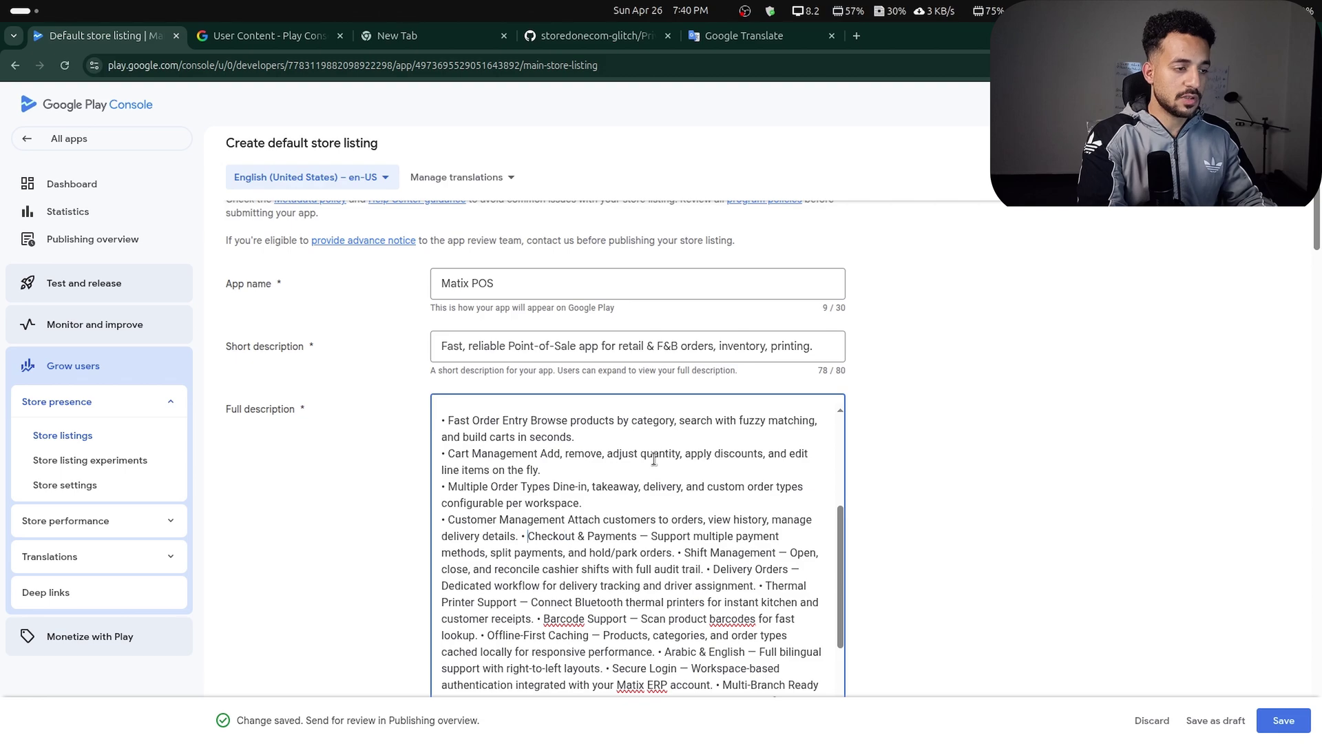
pyautogui.press('Return')
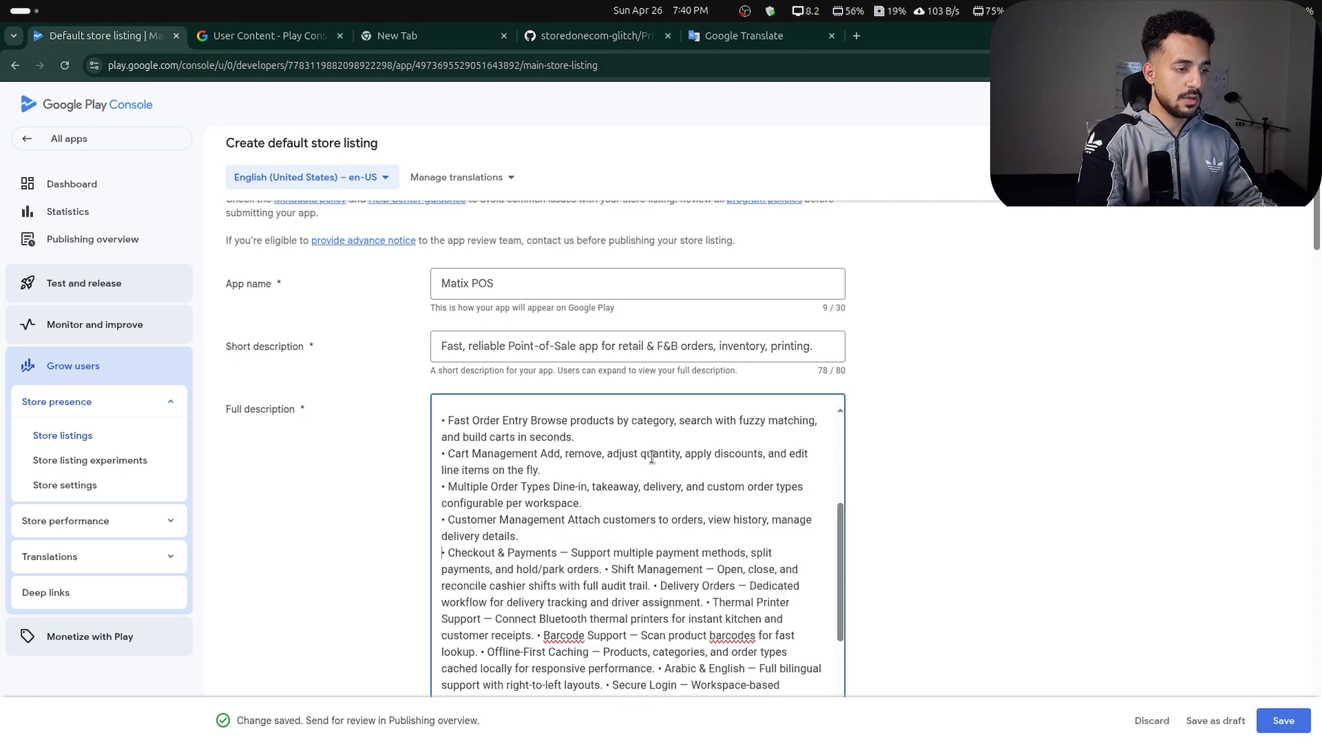
pyautogui.press('BackSpace')
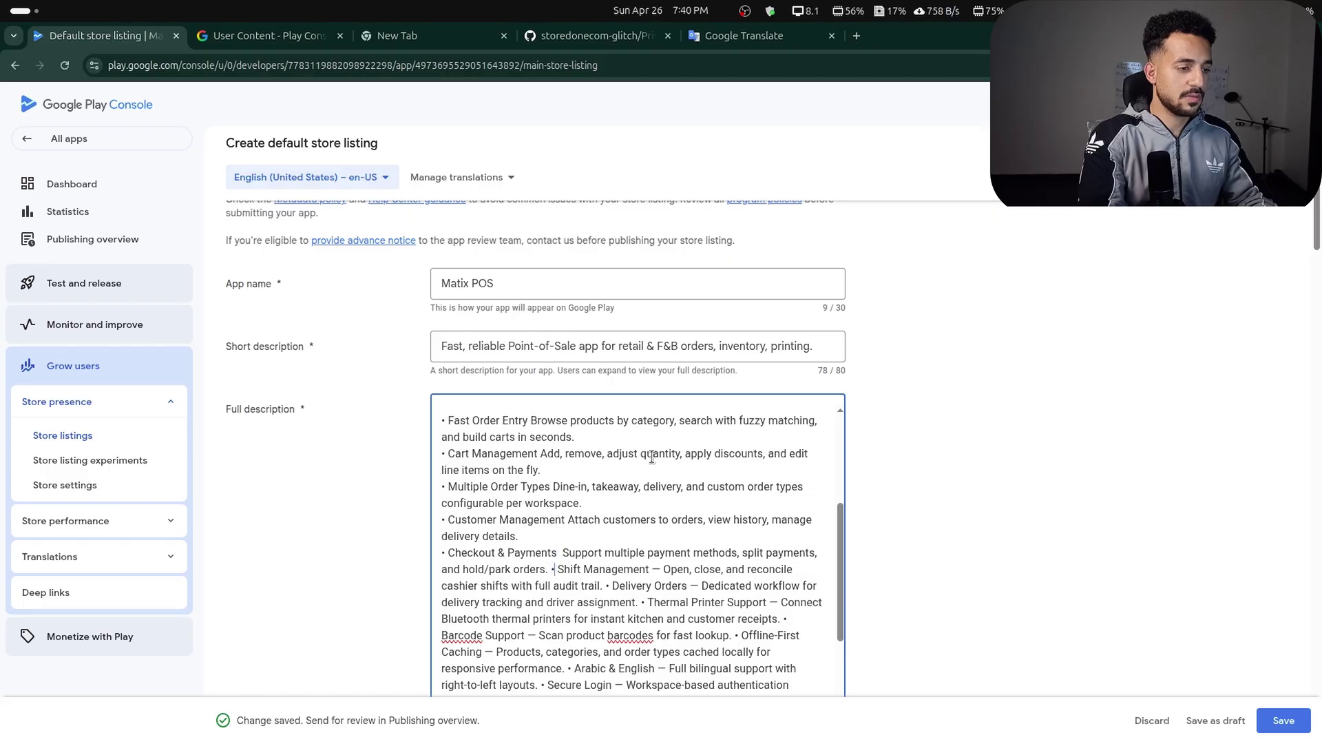
# Save the English (United States) store listing and review the saved page.
pyautogui.scroll(3, 1124, 590)
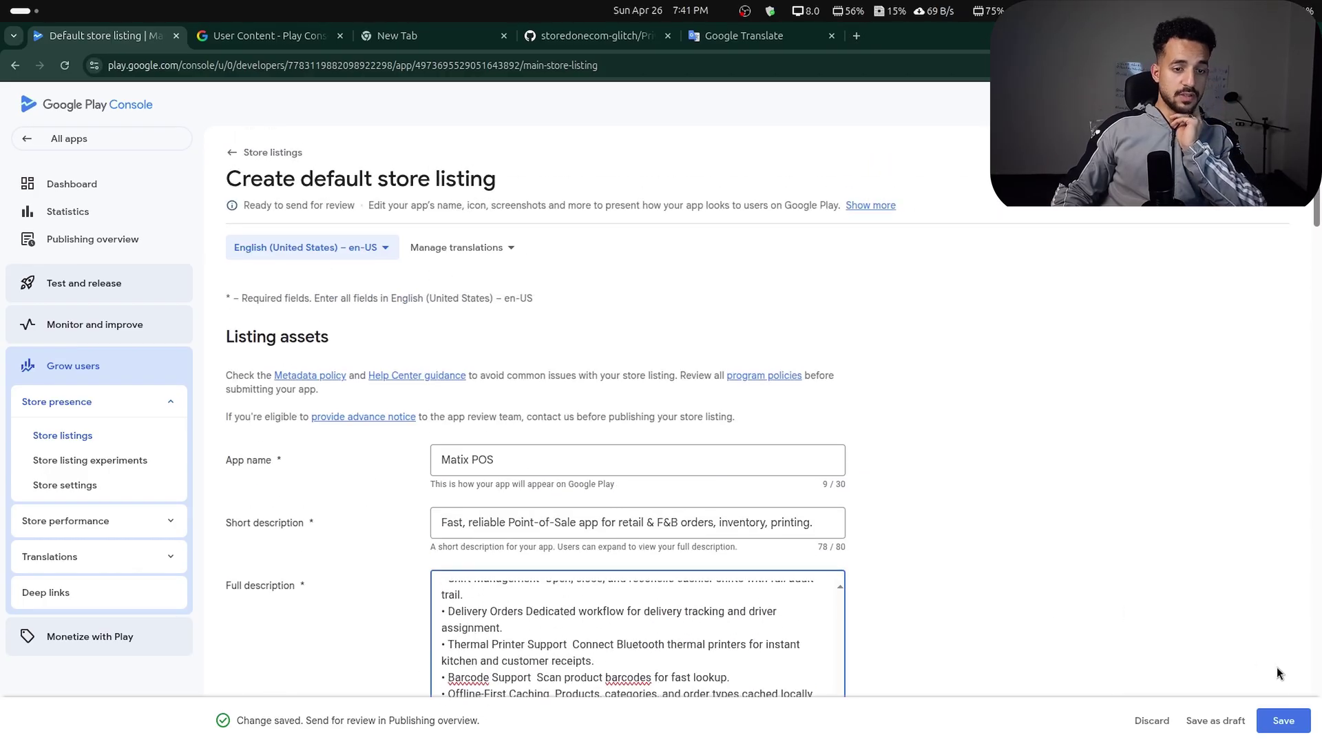
pyautogui.click(1283, 721)
pyautogui.scroll(-3, 718, 446)
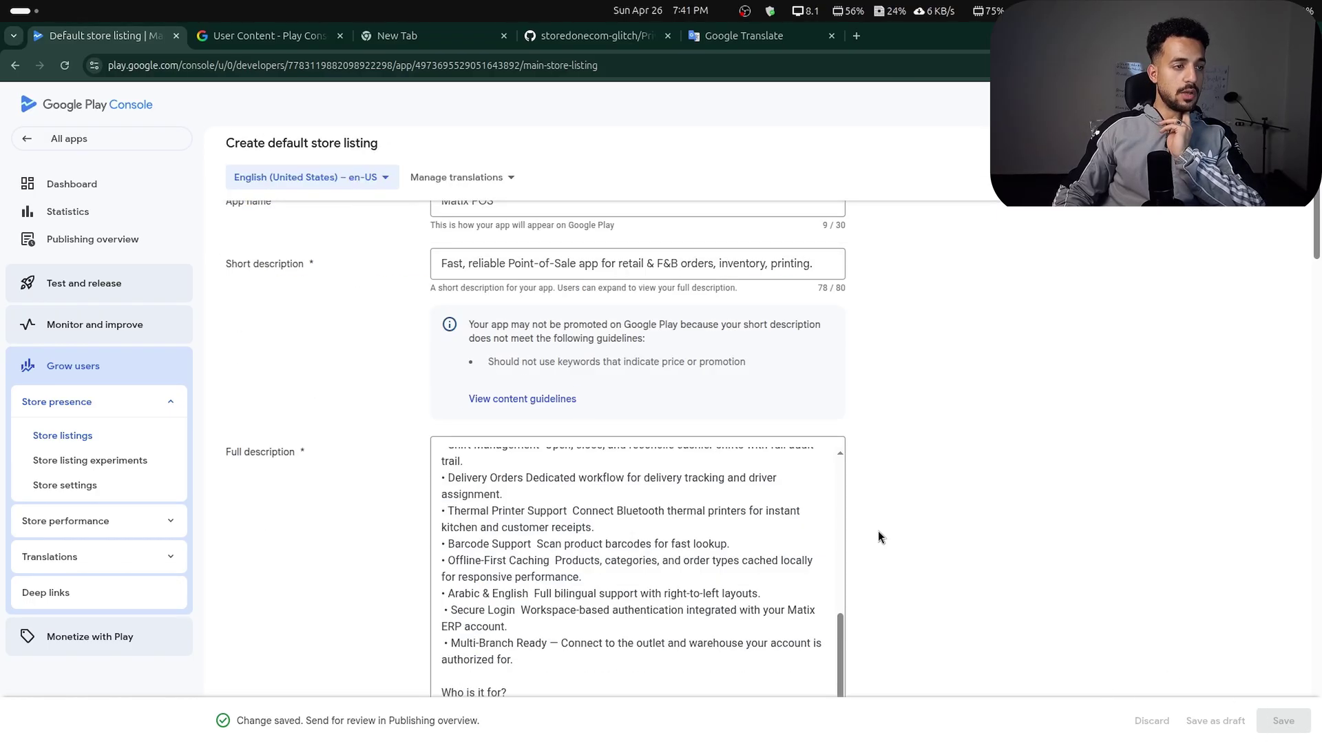
pyautogui.scroll(-10, 879, 530)
pyautogui.scroll(20, 878, 523)
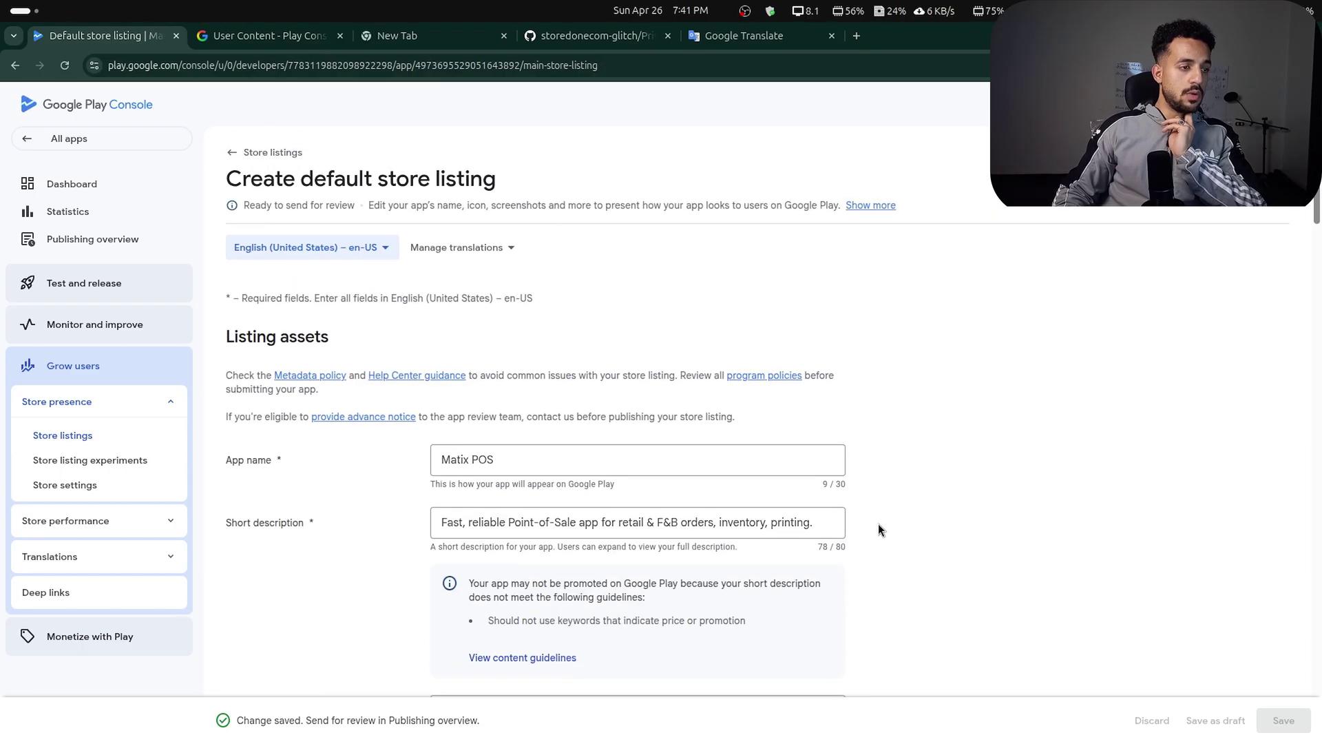
# Leave the default store listing and open the list of releases for the app's Production track.
pyautogui.click(222, 155)
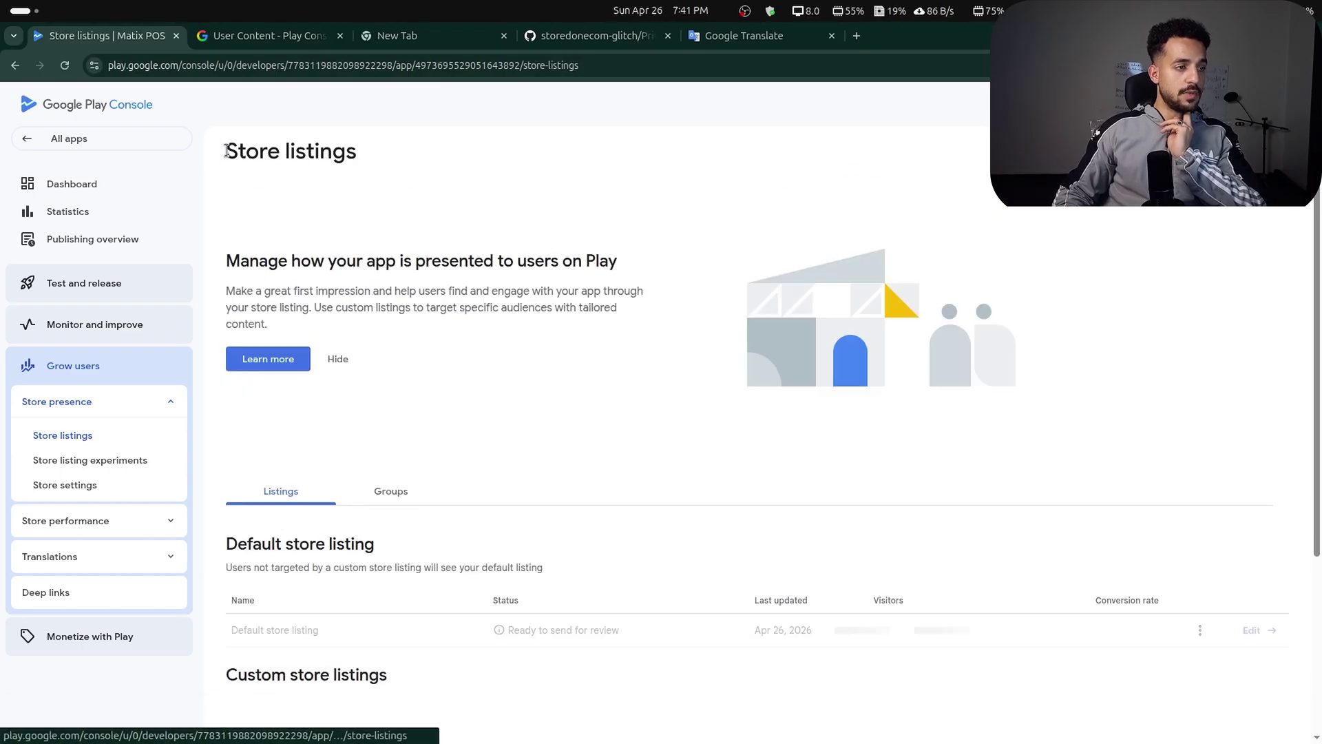
pyautogui.scroll(-3, 551, 360)
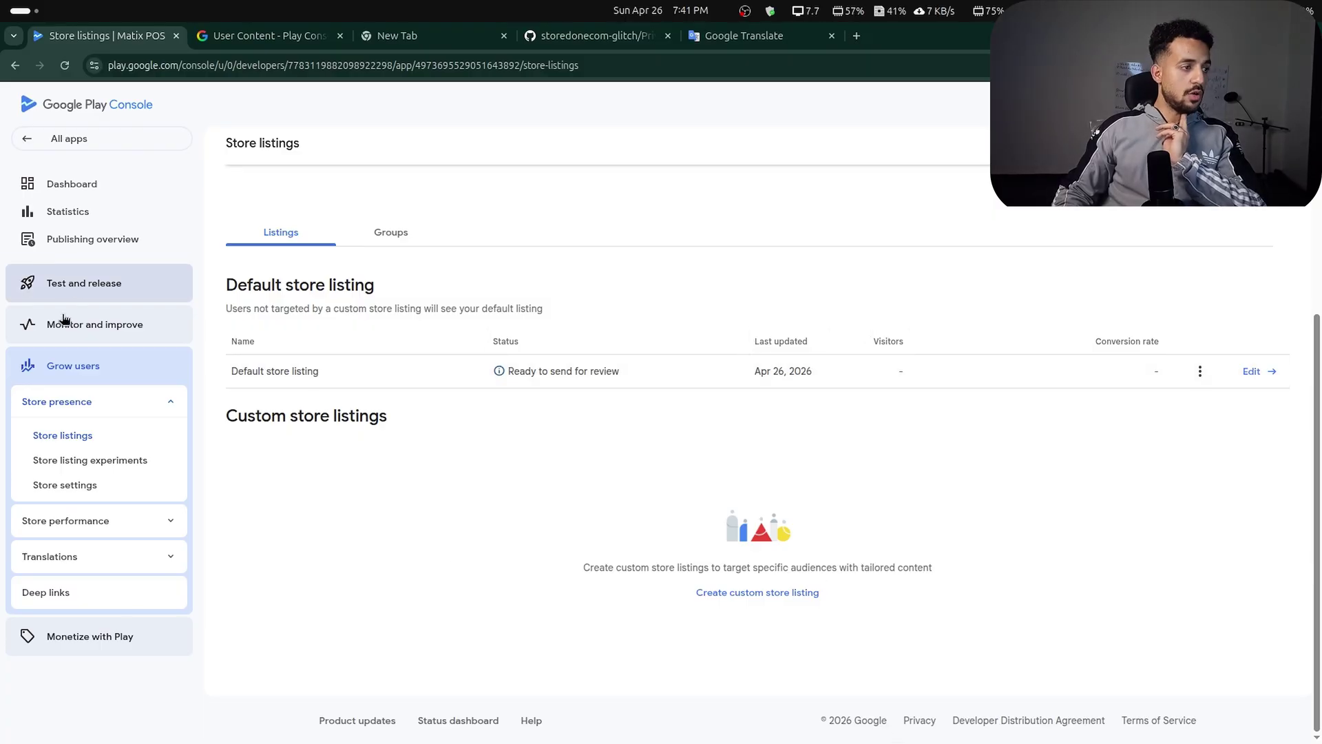
pyautogui.click(85, 288)
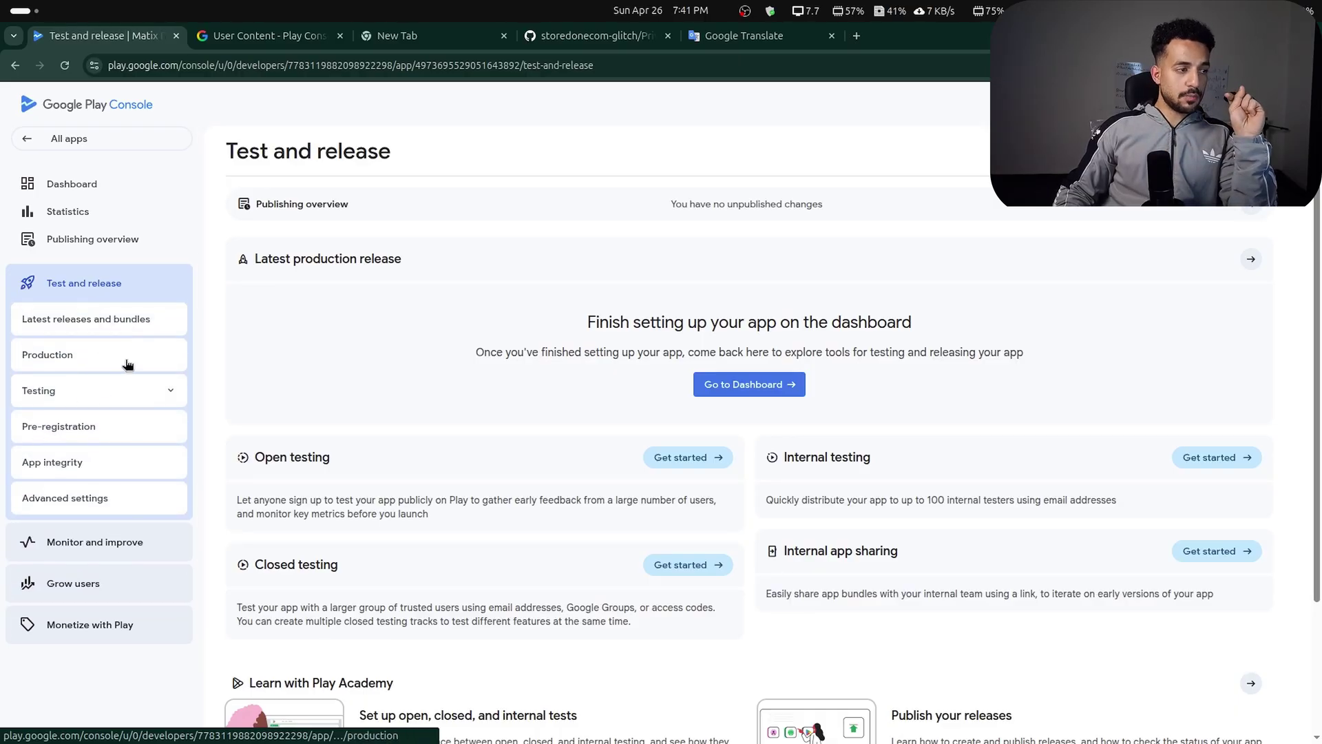
pyautogui.click(128, 364)
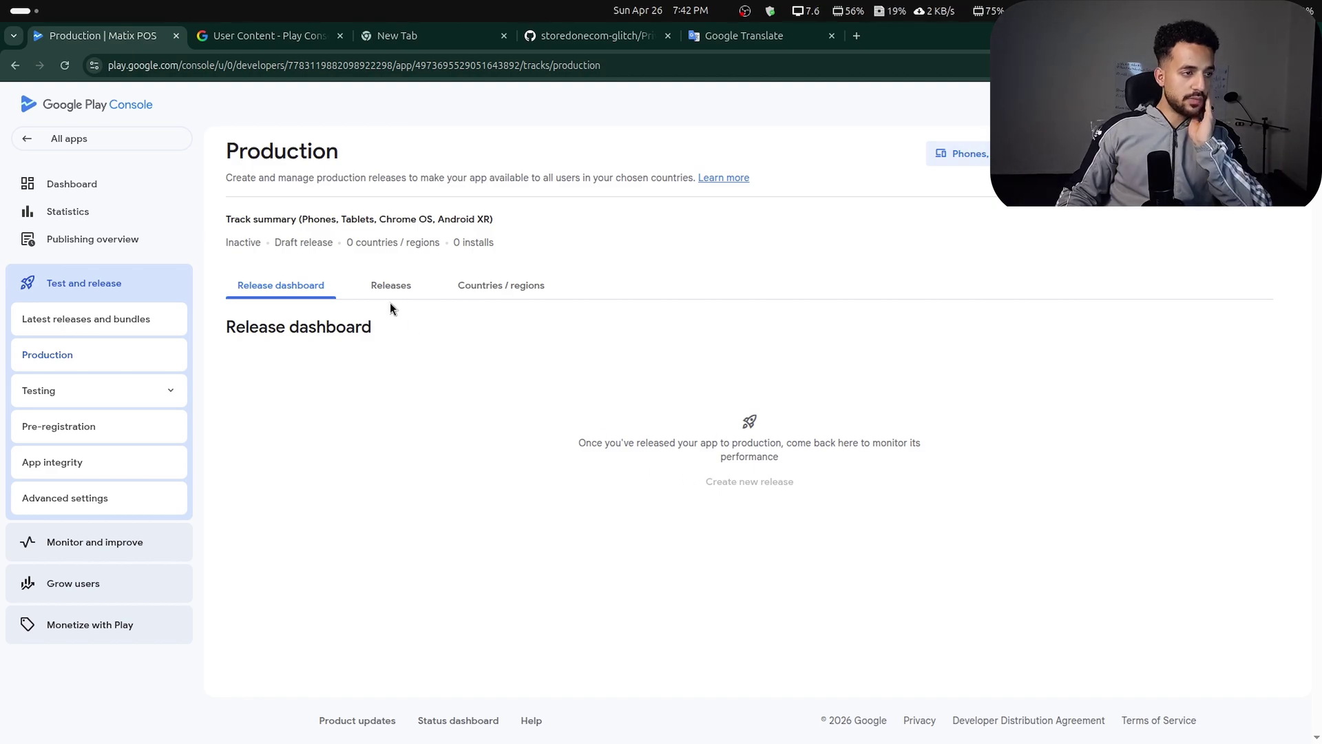
pyautogui.click(391, 285)
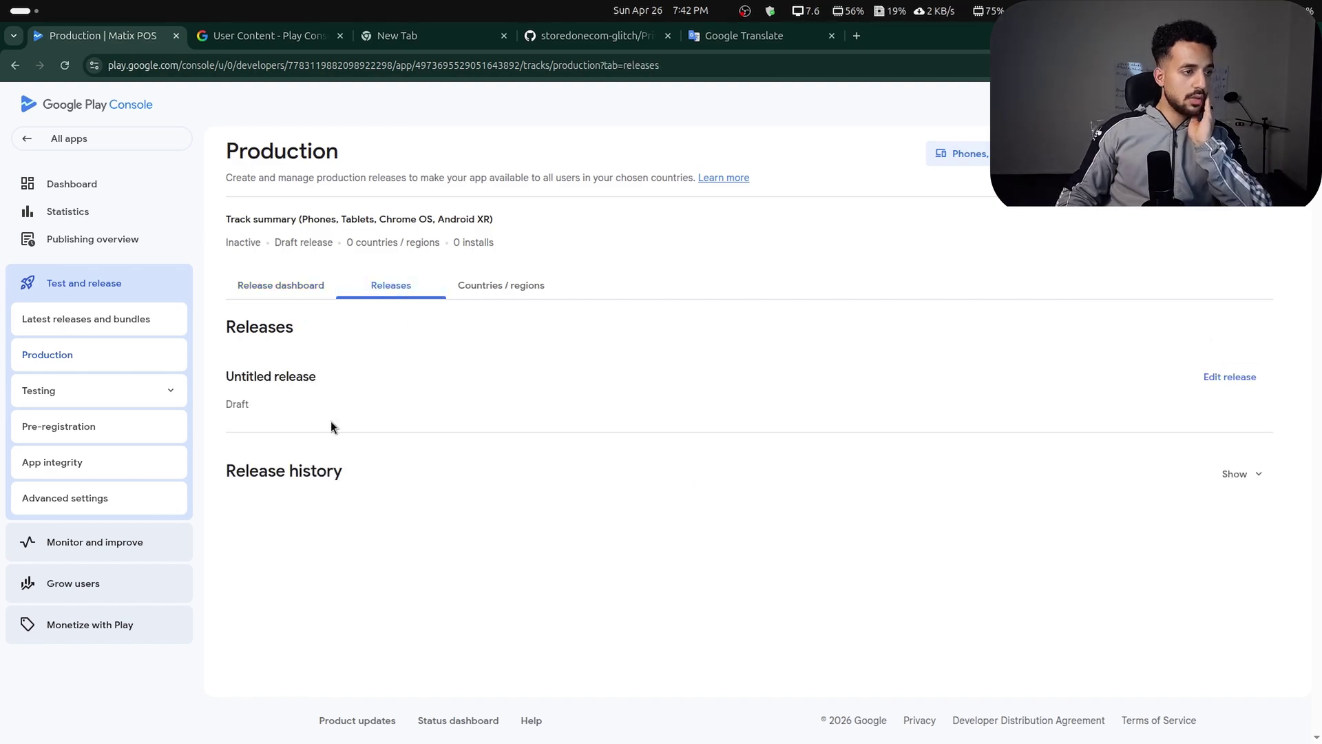
# Open the draft production release for editing and try to add app-production-release.aab from the productionRelease folder.
pyautogui.click(1210, 377)
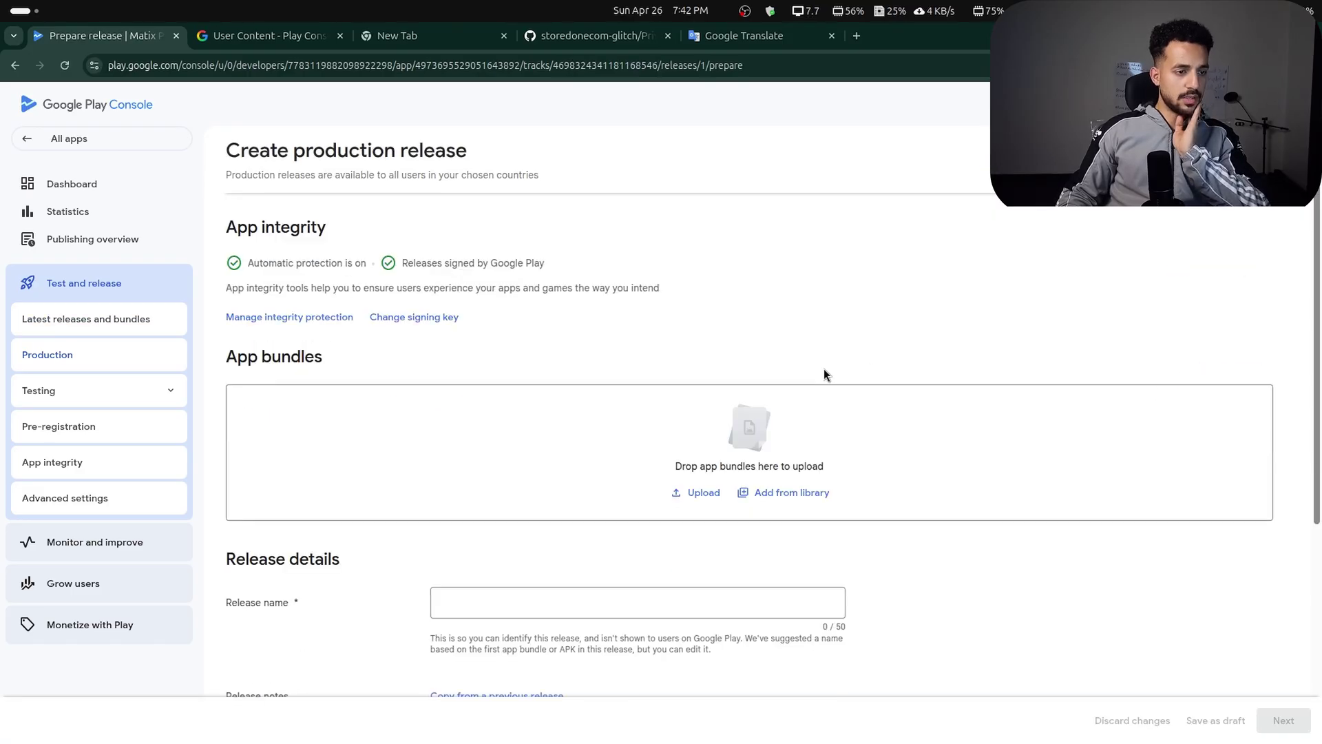
pyautogui.scroll(-3, 824, 369)
pyautogui.hotkey('alt', 'Tab')
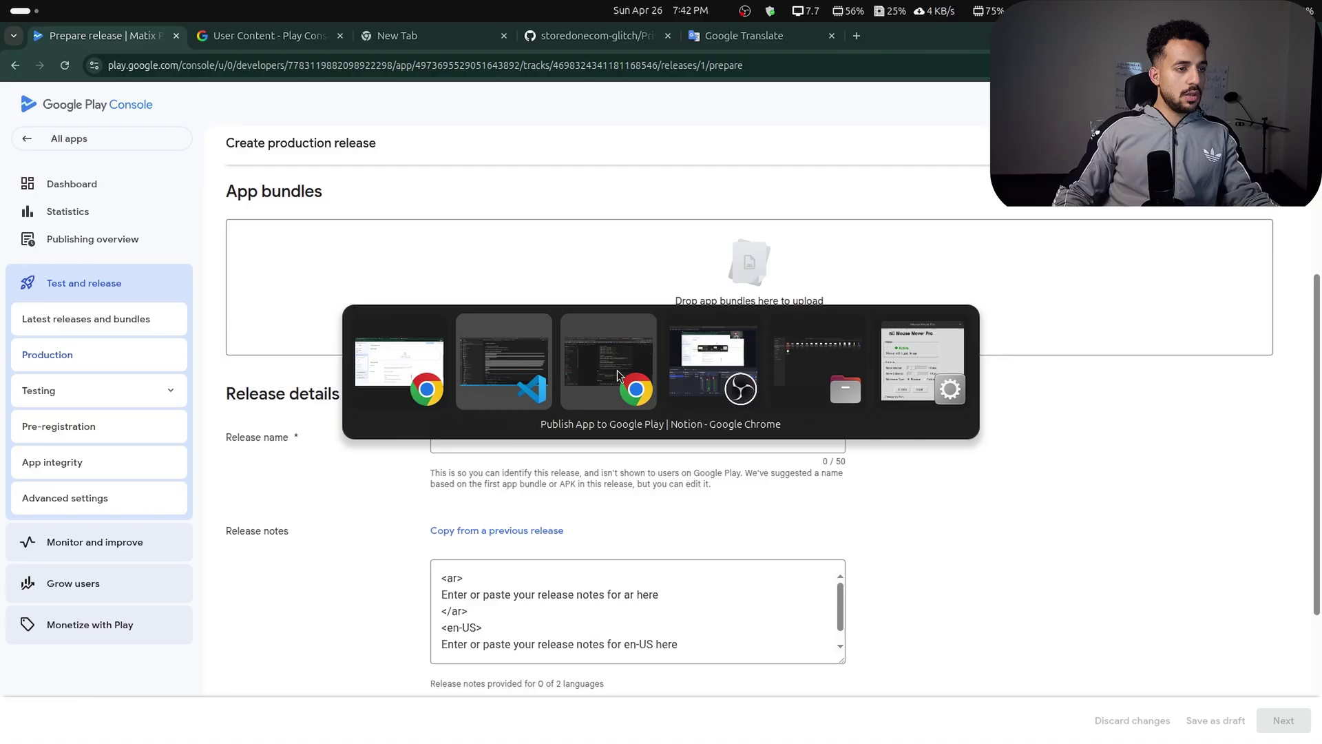
pyautogui.hotkey('alt', 'Tab')
pyautogui.hotkey('alt', 'Tab')
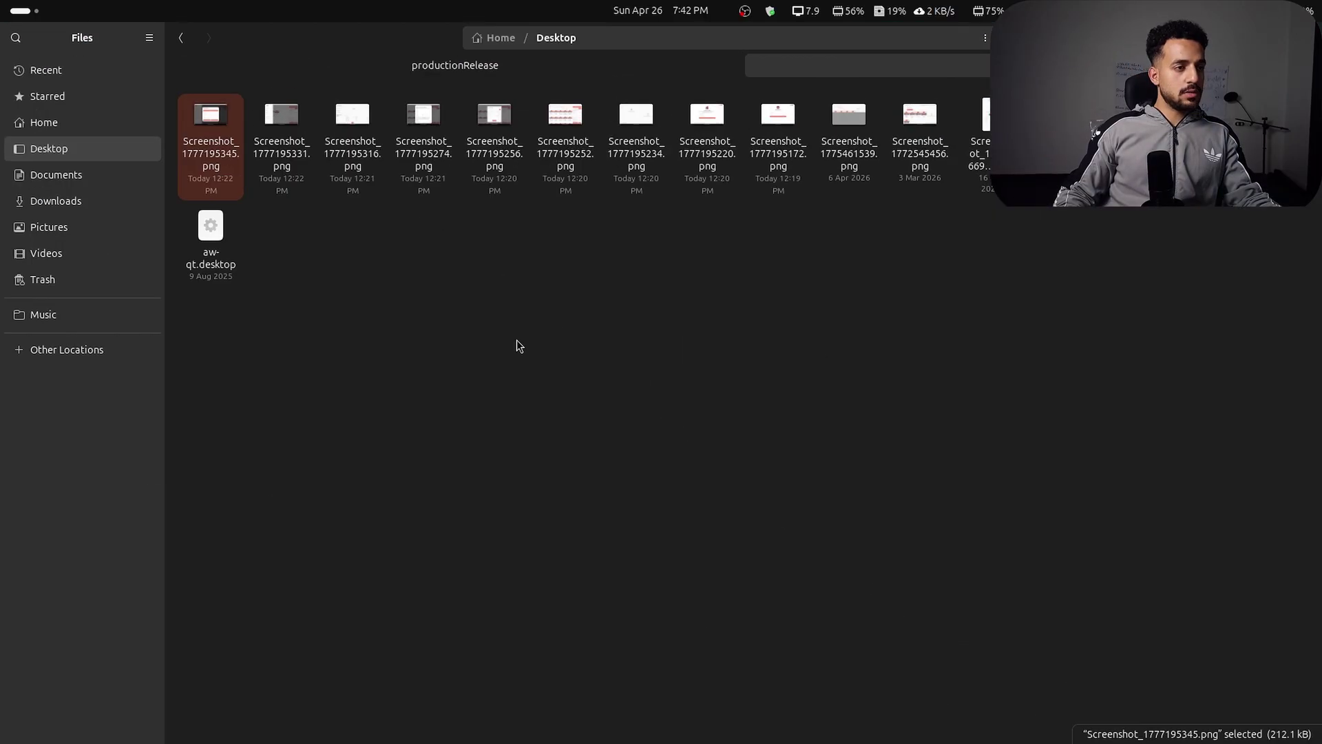
pyautogui.middleClick(591, 76)
pyautogui.moveTo(211, 131); pyautogui.dragTo(648, 385)
pyautogui.hotkey('alt', 'Tab')
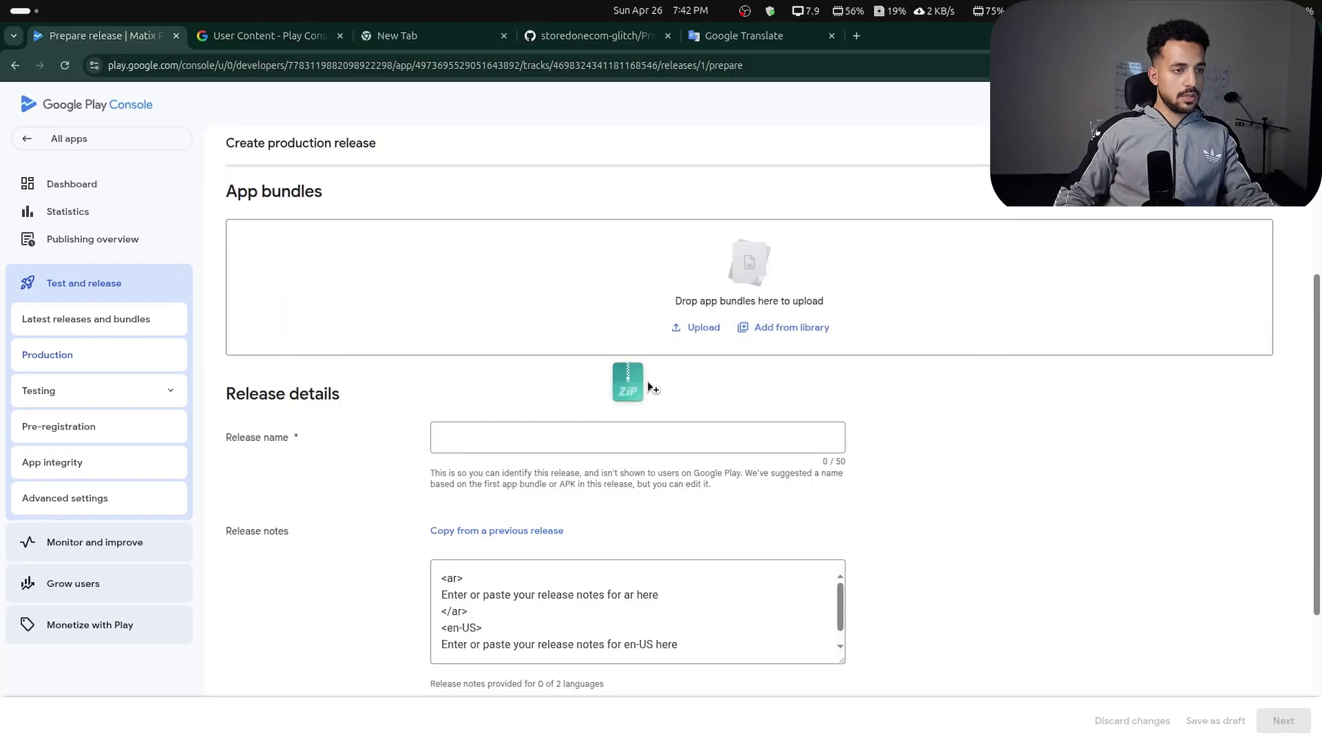
pyautogui.moveTo(721, 286); pyautogui.dragTo(721, 286)
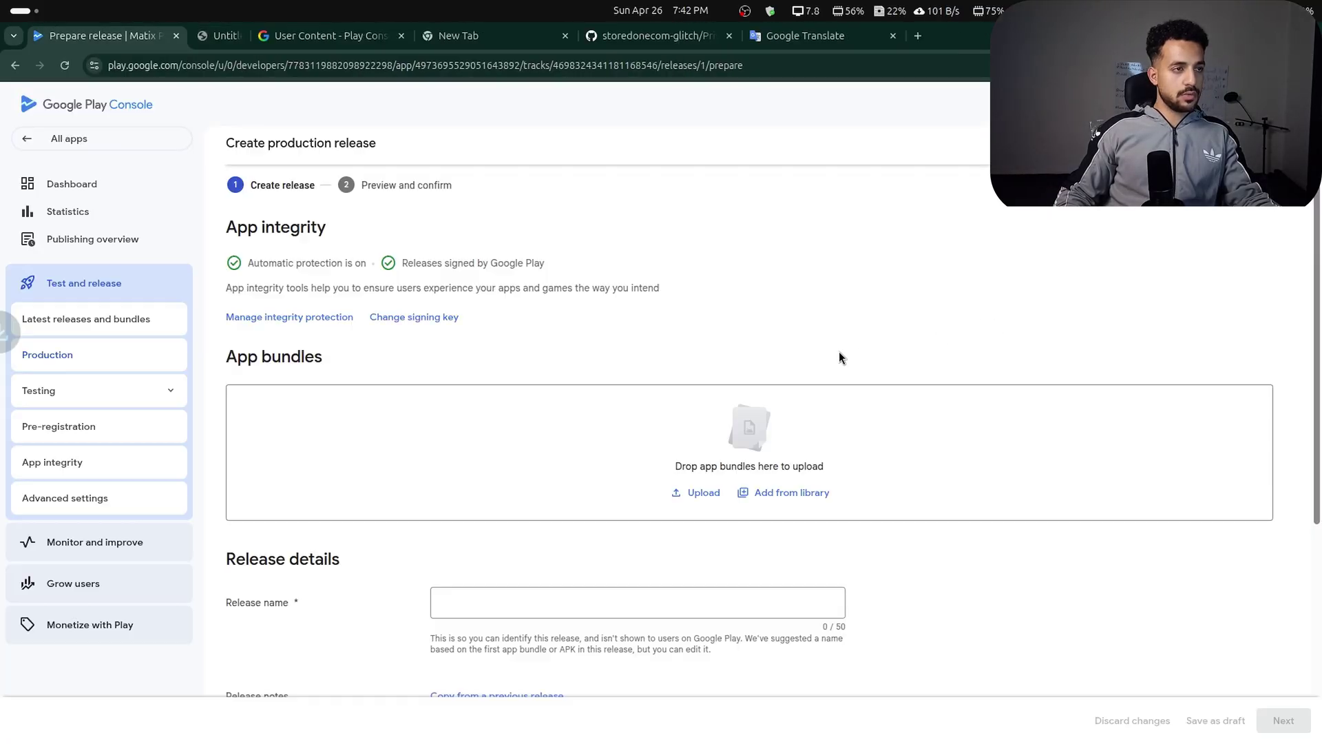
# Upload app-production-release.aab from the productionRelease folder to the release's app bundles.
pyautogui.hotkey('alt', 'Tab')
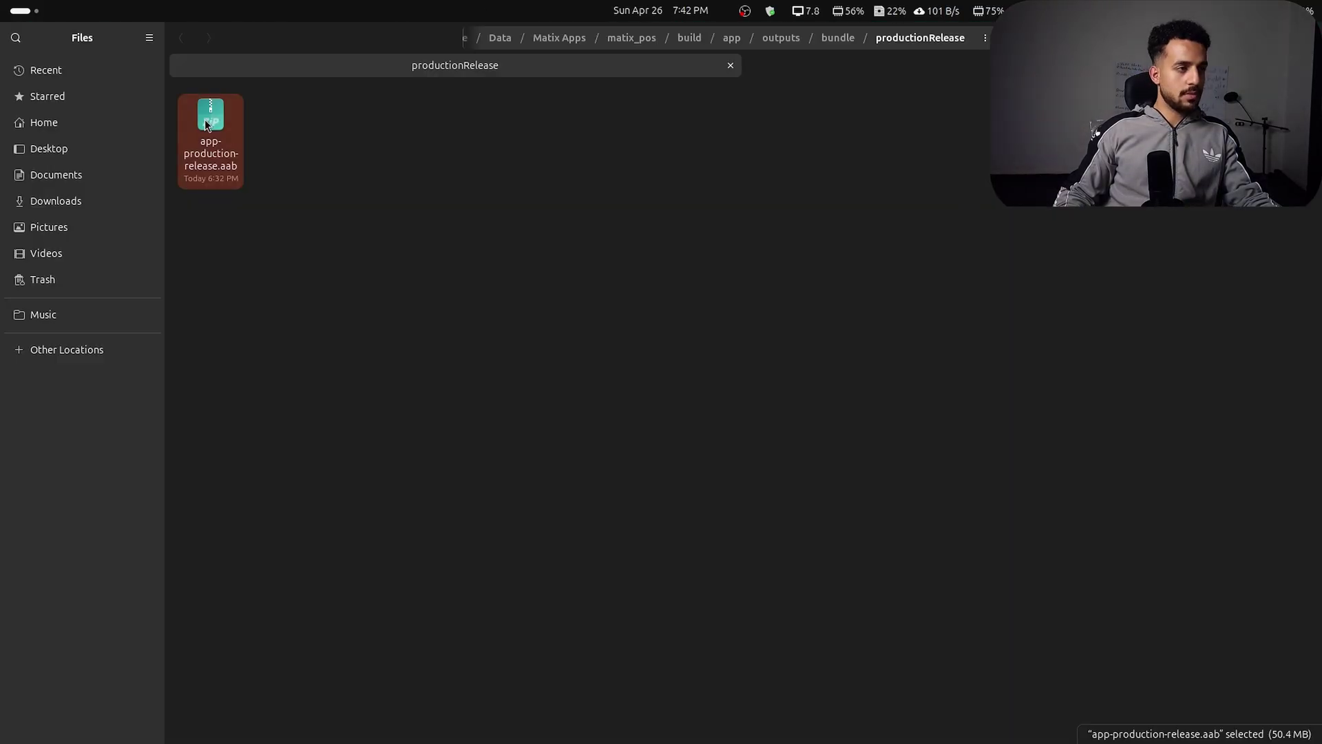
pyautogui.moveTo(207, 124); pyautogui.dragTo(693, 468)
pyautogui.hotkey('alt', 'Tab')
pyautogui.scroll(-2, 748, 324)
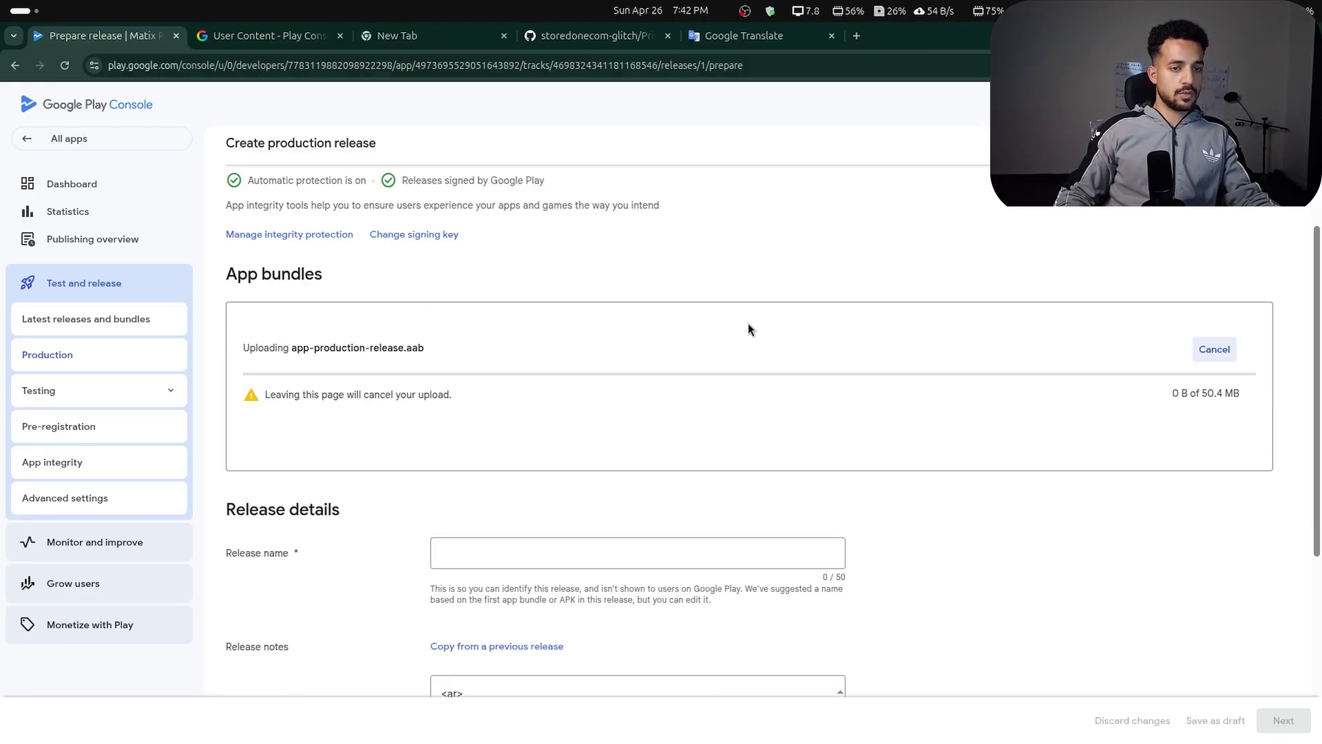
# Switch to VS Code and copy the v1.0.1 release notes bullets from the What's New section of GOOGLE_PLAY_GUIDE.md.
pyautogui.scroll(-3, 689, 344)
pyautogui.hotkey('alt', 'Tab')
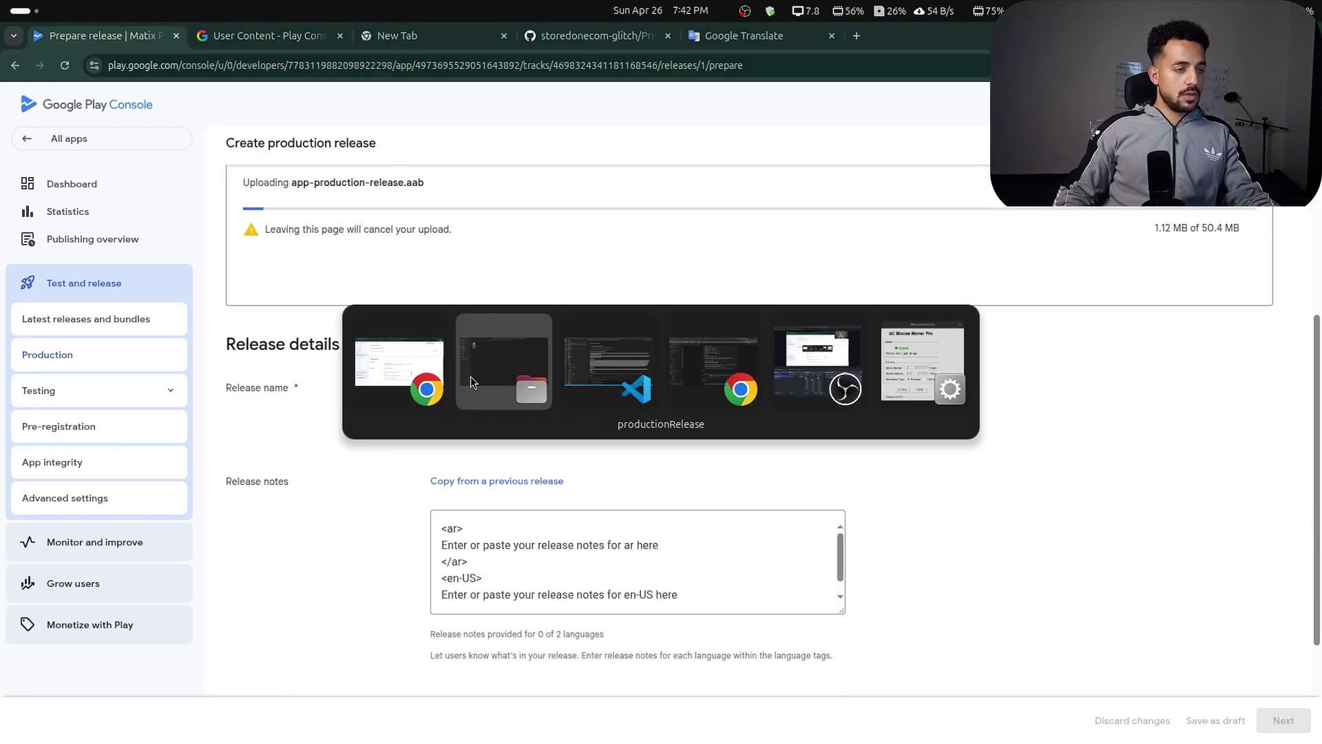
pyautogui.hotkey('alt', 'Tab')
pyautogui.scroll(-5, 706, 496)
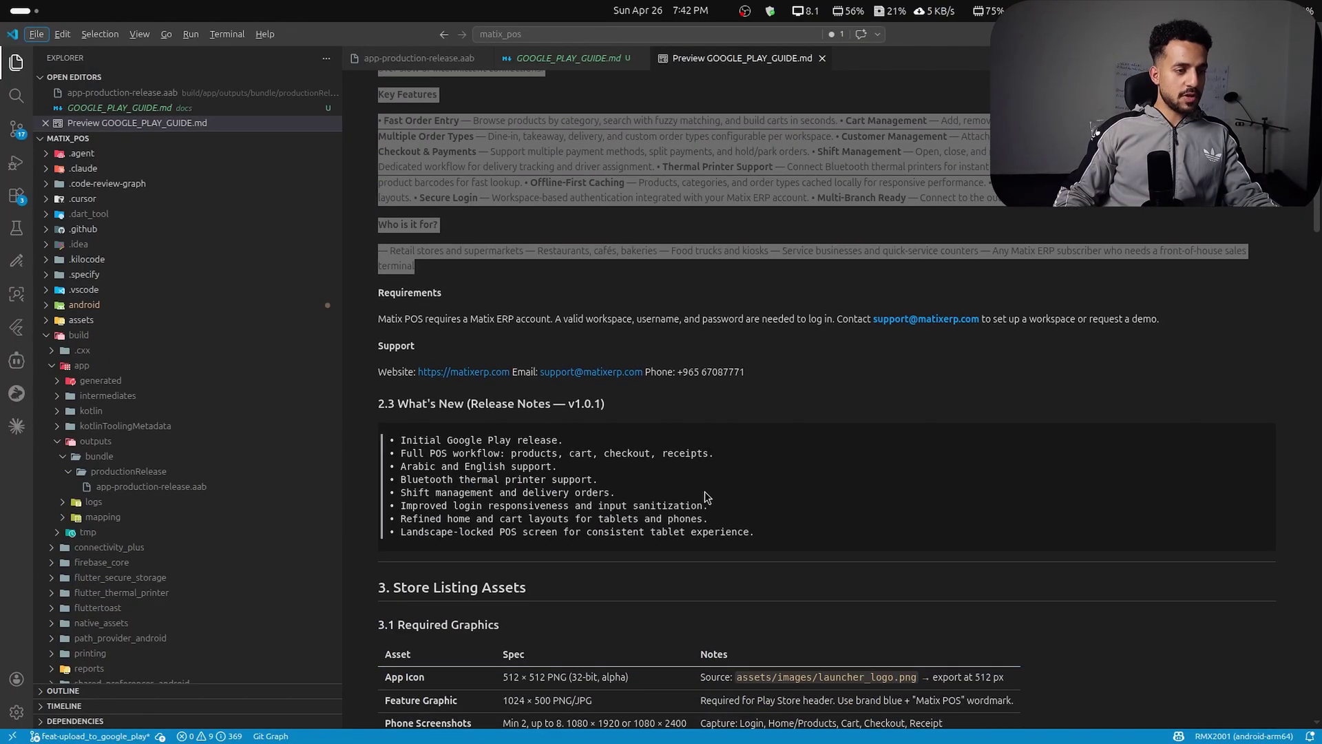
pyautogui.moveTo(753, 528); pyautogui.dragTo(581, 410)
pyautogui.hotkey('ctrl', 'c')
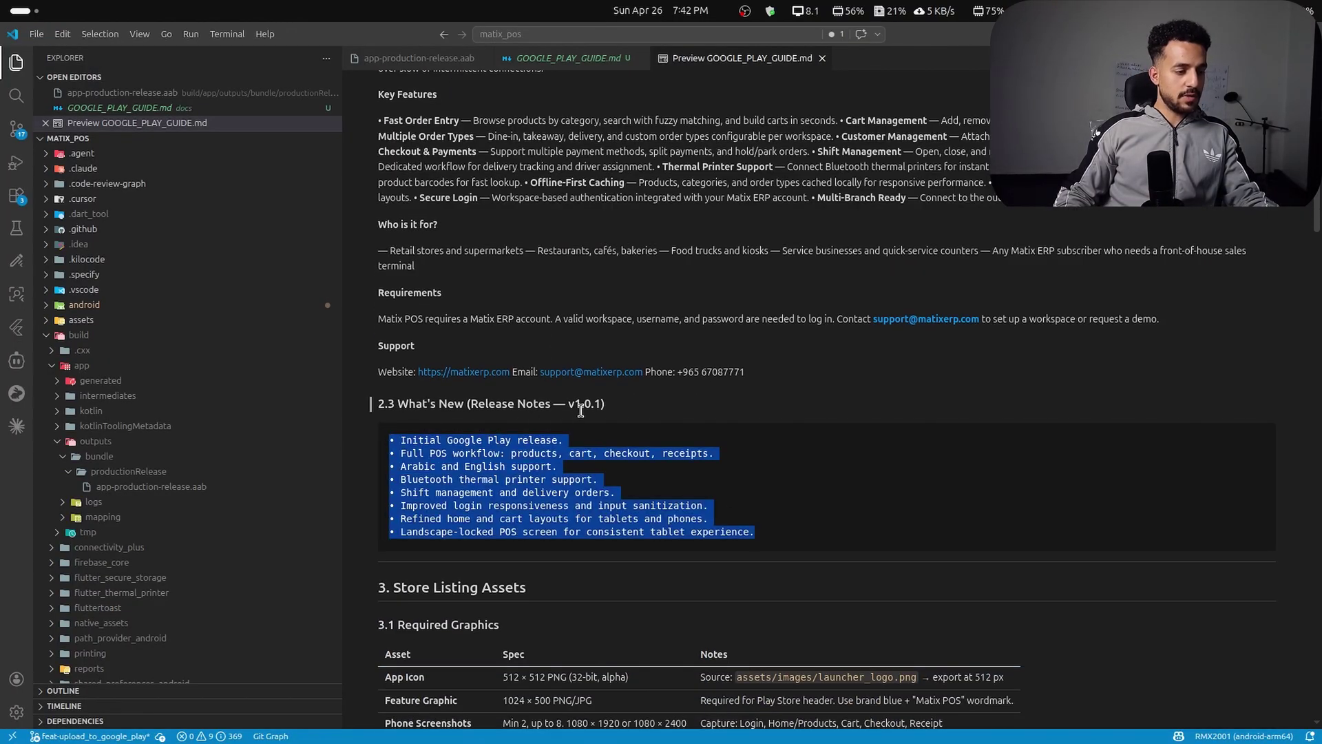
# Switch to the Play Console release and replace the en-US release notes placeholder with the copied English bullets.
pyautogui.hotkey('alt', 'Tab')
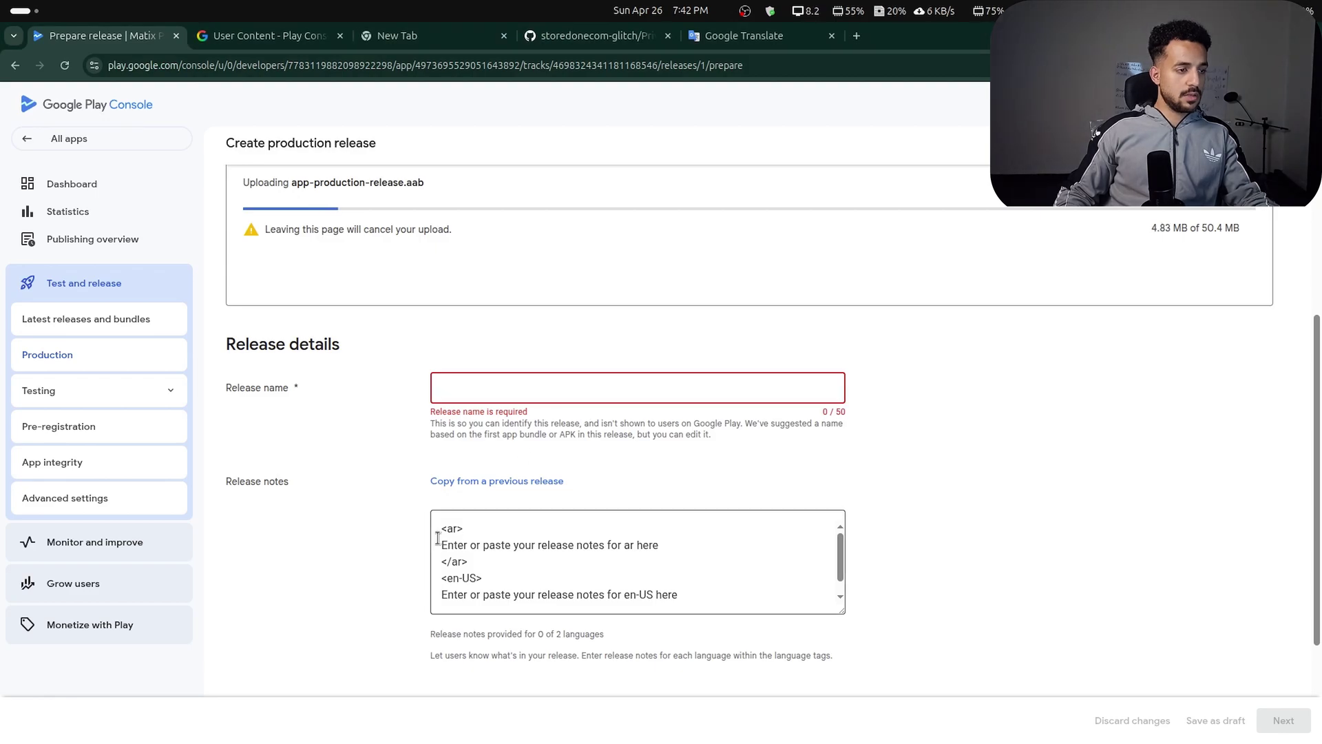
pyautogui.tripleClick(455, 545)
pyautogui.tripleClick(496, 595)
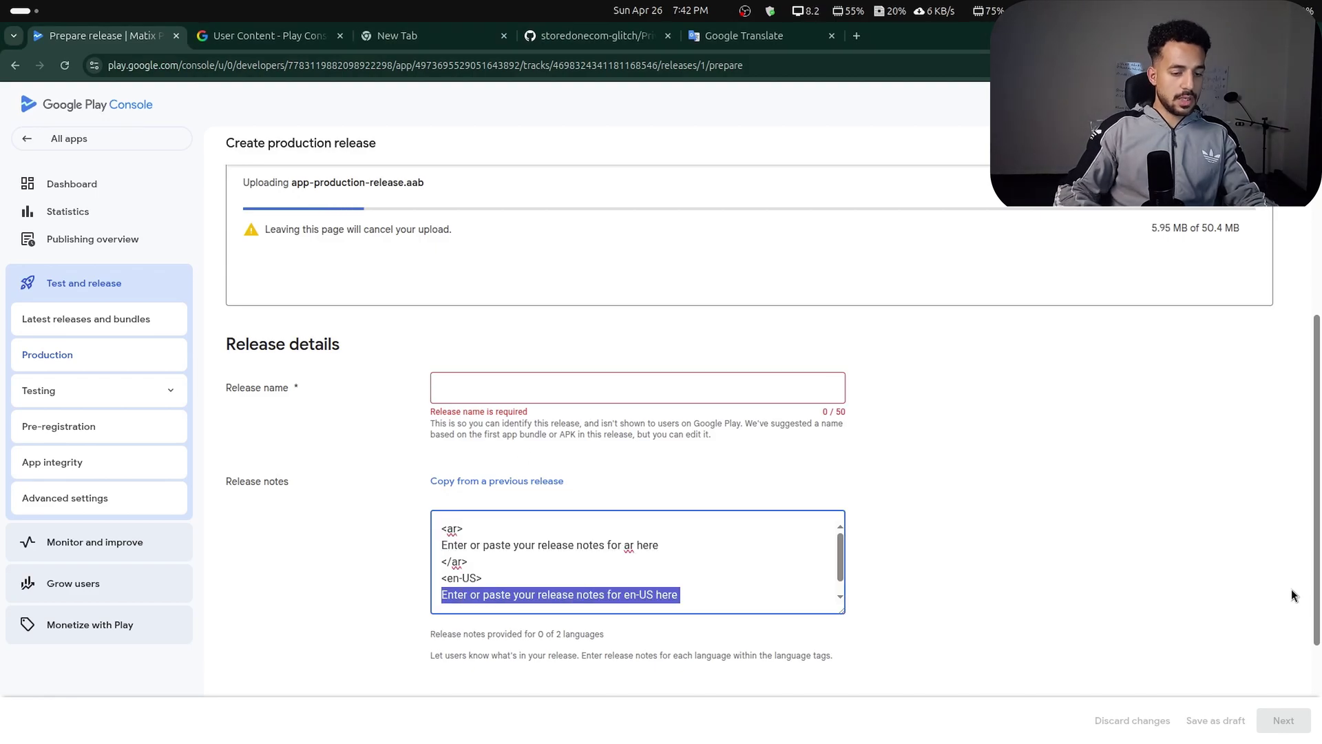
pyautogui.press('BackSpace')
pyautogui.press('Return')
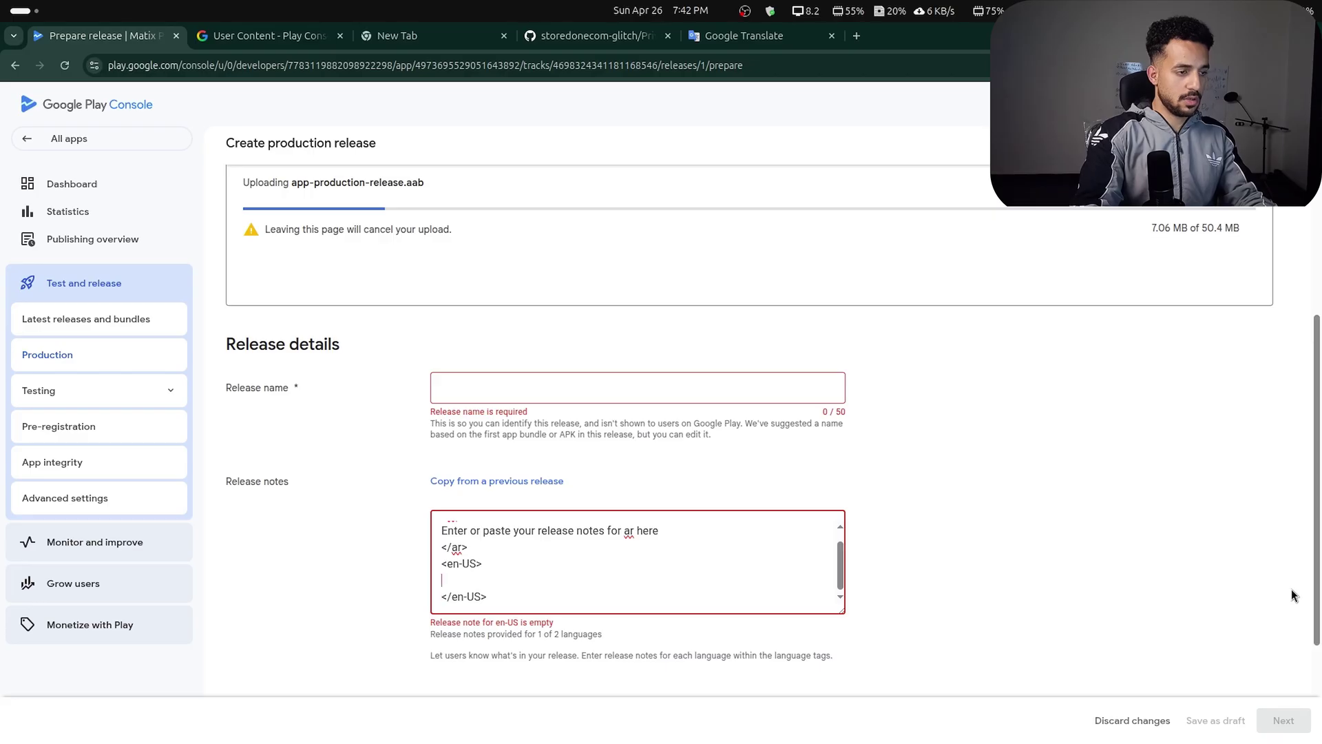
pyautogui.hotkey('ctrl', 'v')
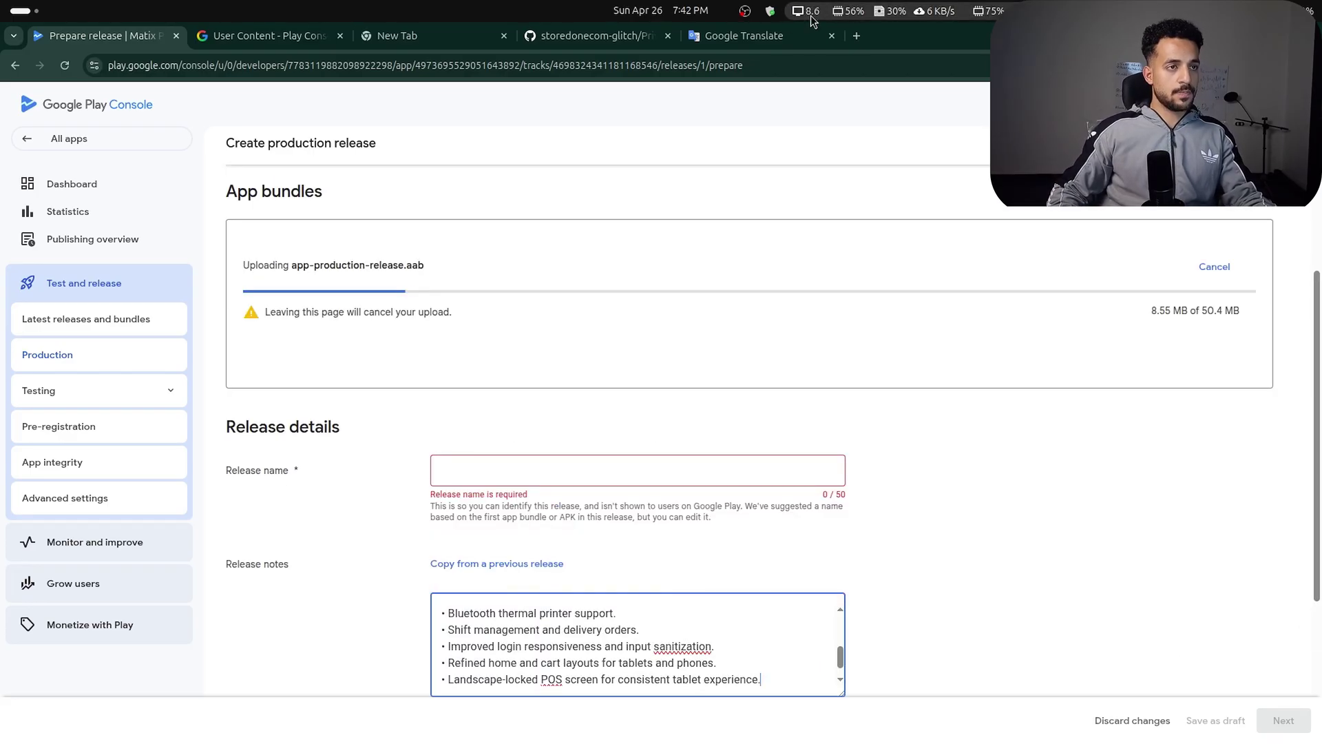
# Translate the English release notes into Arabic with Google Translate and copy the translation.
pyautogui.click(742, 35)
pyautogui.click(633, 226)
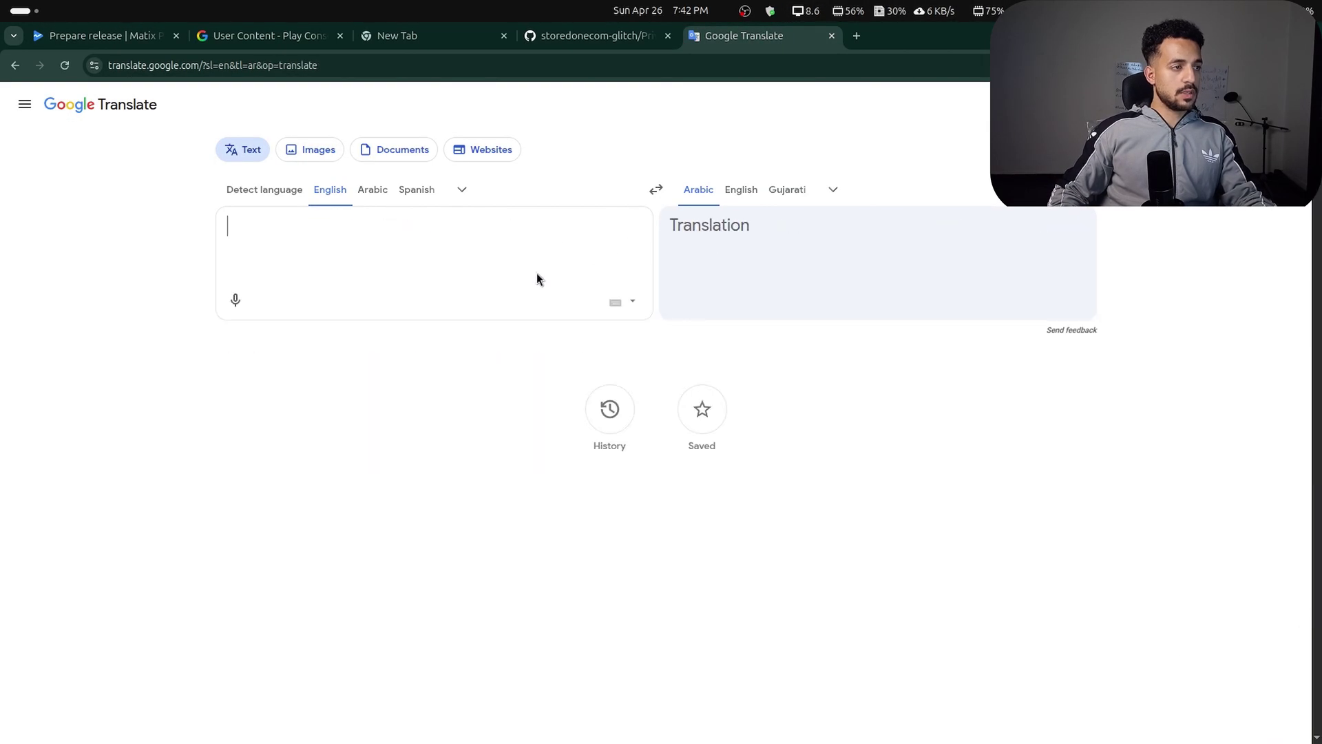
pyautogui.hotkey('ctrl', 'v')
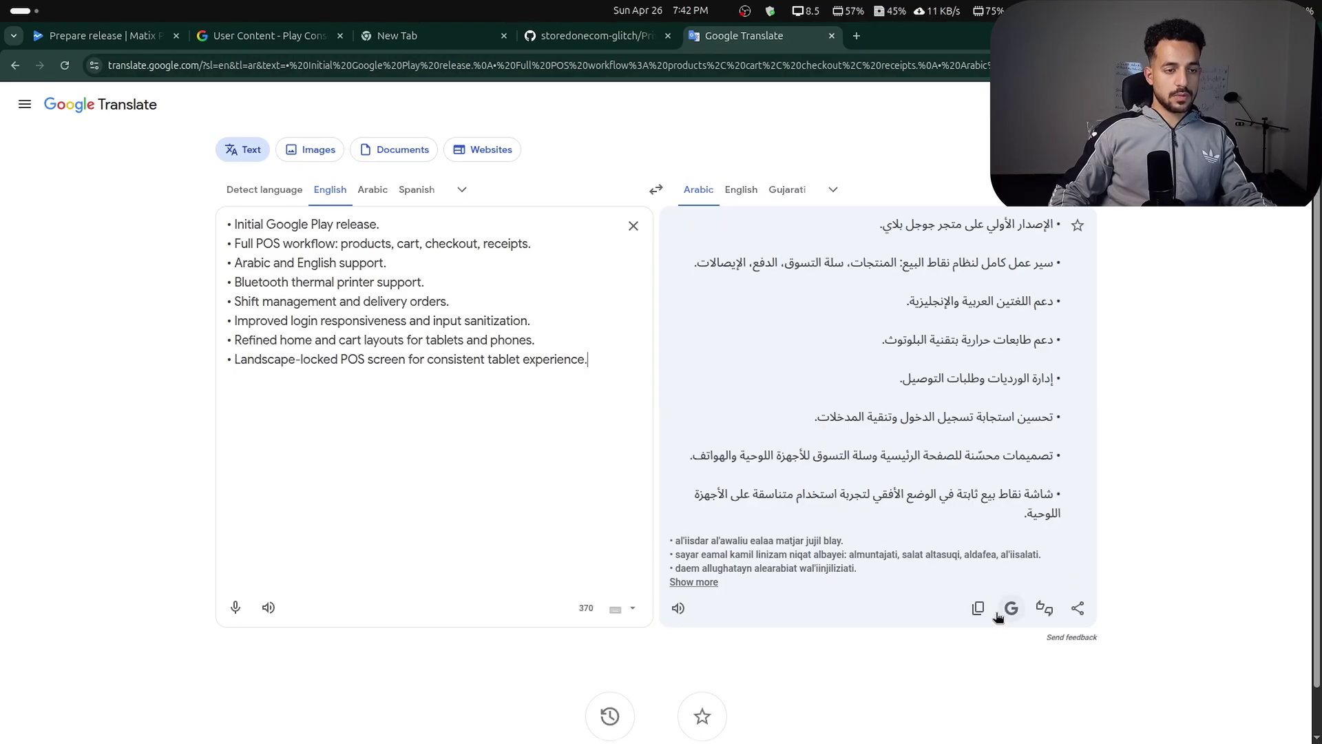
pyautogui.click(978, 607)
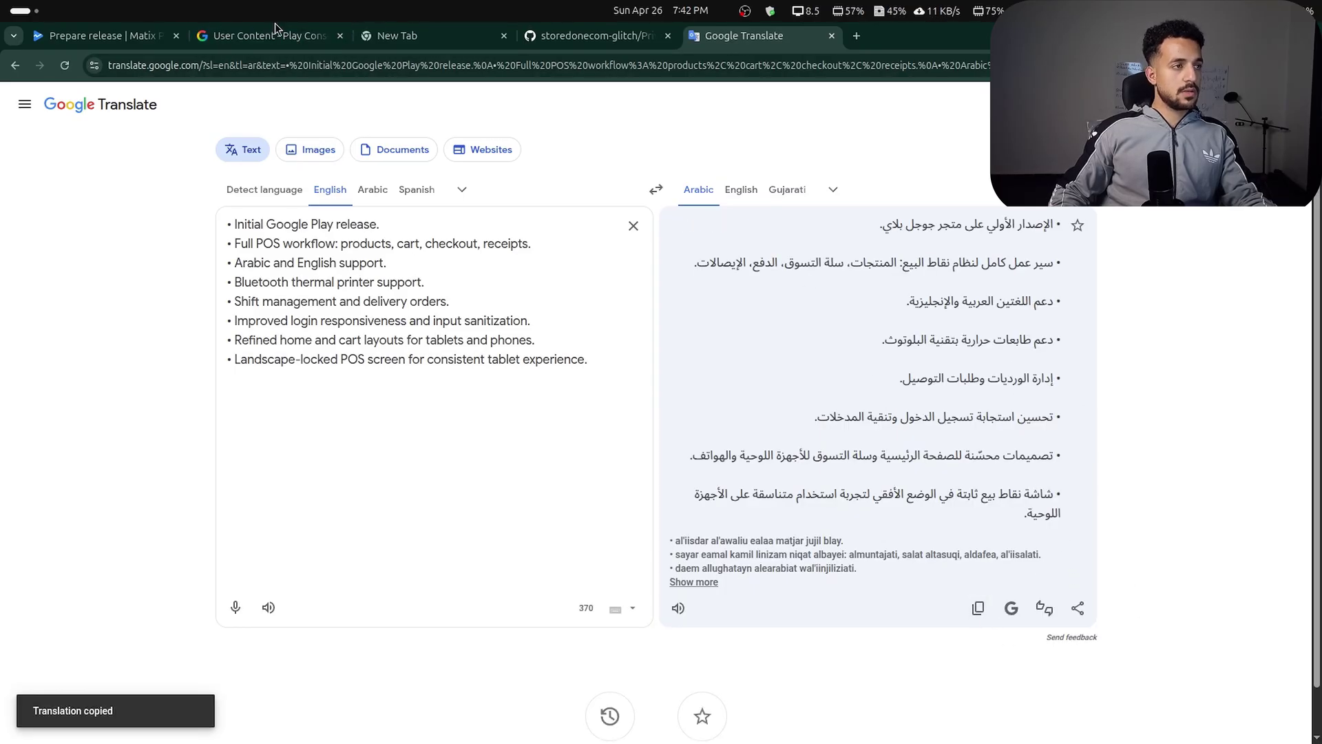
# Replace the ar placeholder in the production release notes with the copied Arabic translation.
pyautogui.click(103, 35)
pyautogui.scroll(-1, 510, 482)
pyautogui.scroll(2, 580, 562)
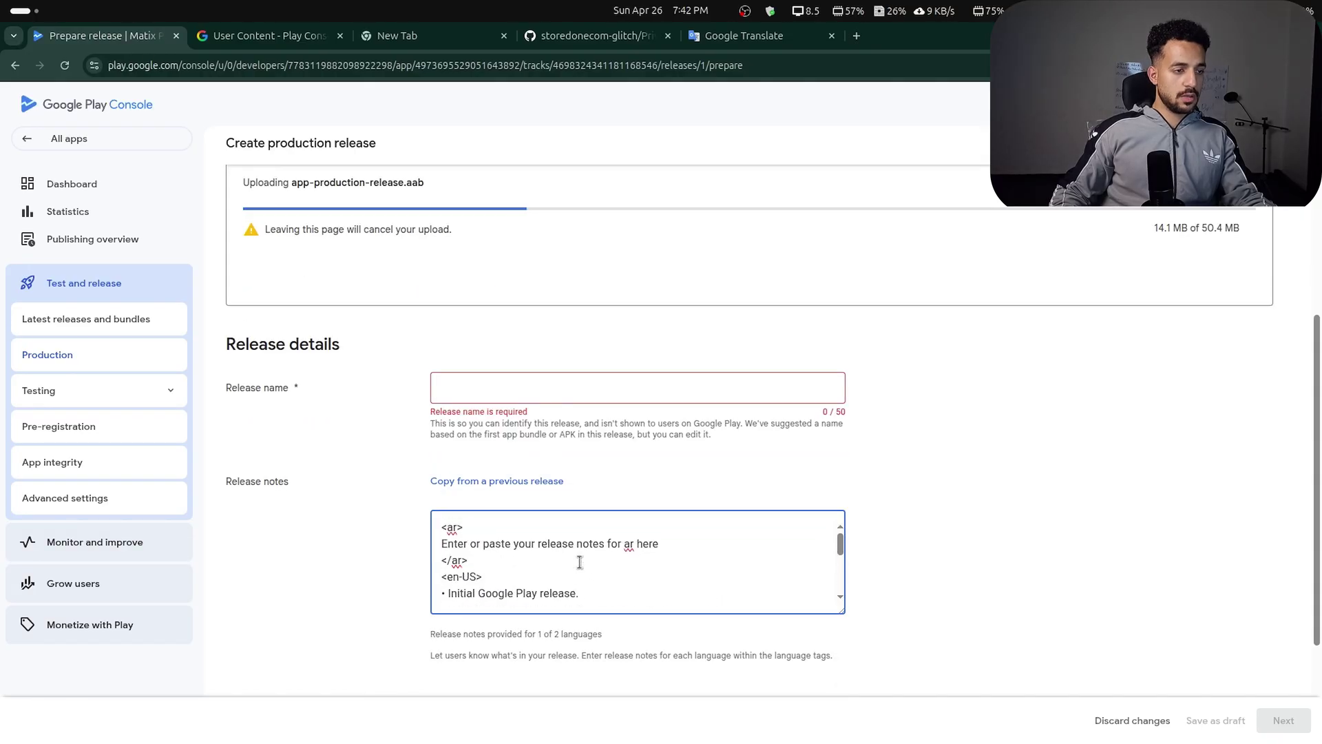
pyautogui.moveTo(442, 627); pyautogui.dragTo(661, 628)
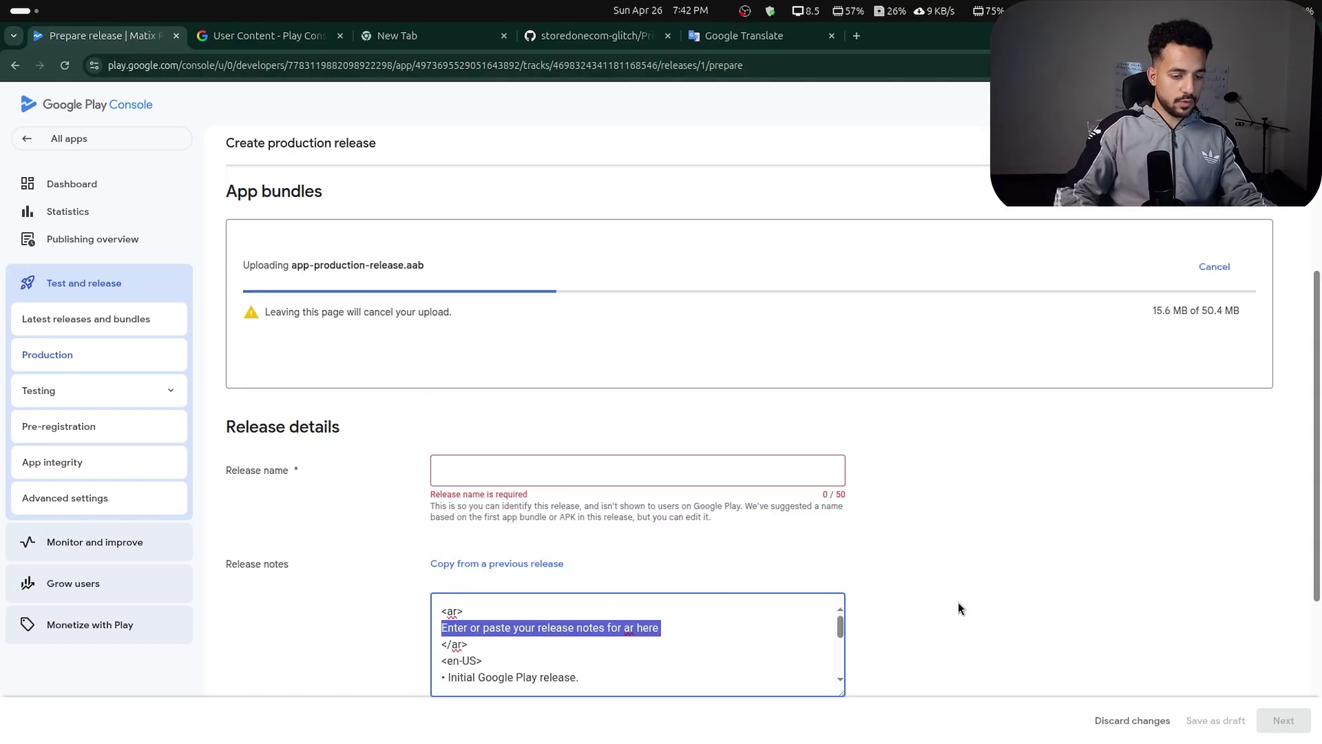
pyautogui.press('BackSpace')
pyautogui.press('BackSpace')
pyautogui.press('Return')
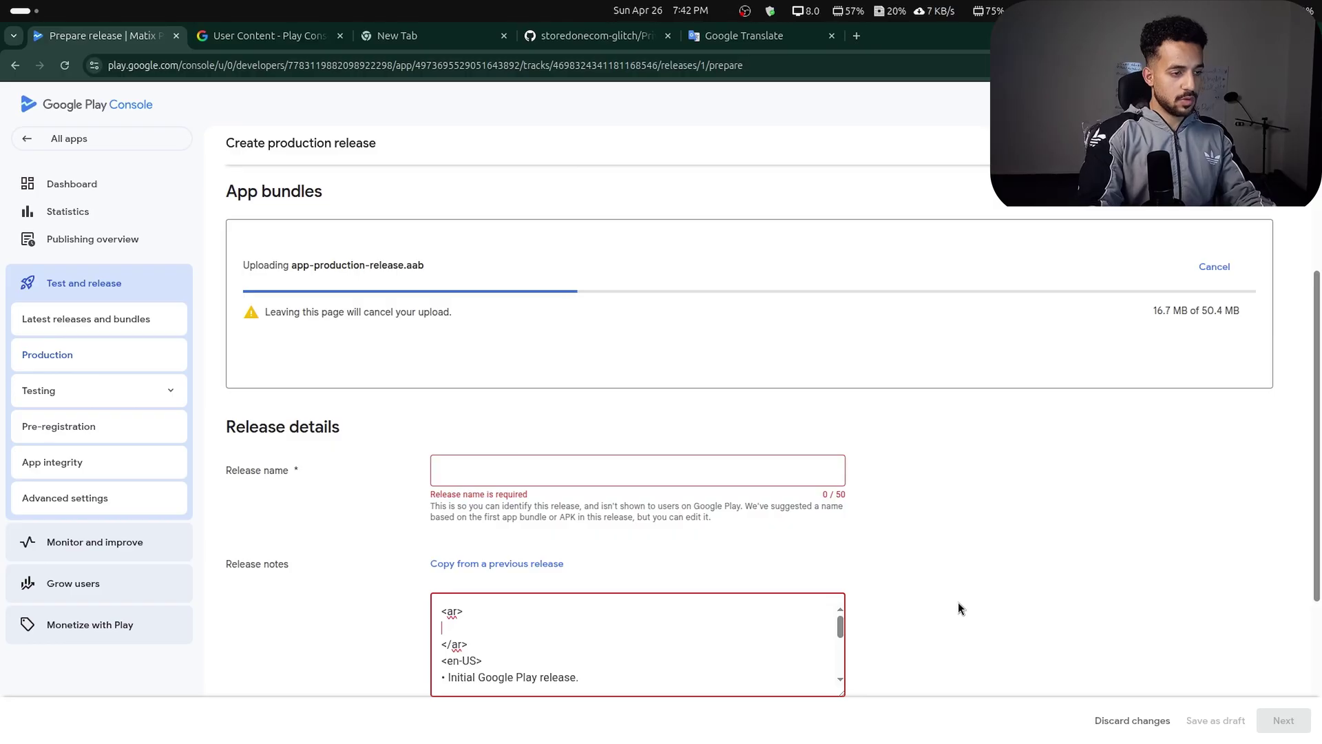
pyautogui.hotkey('ctrl', 'v')
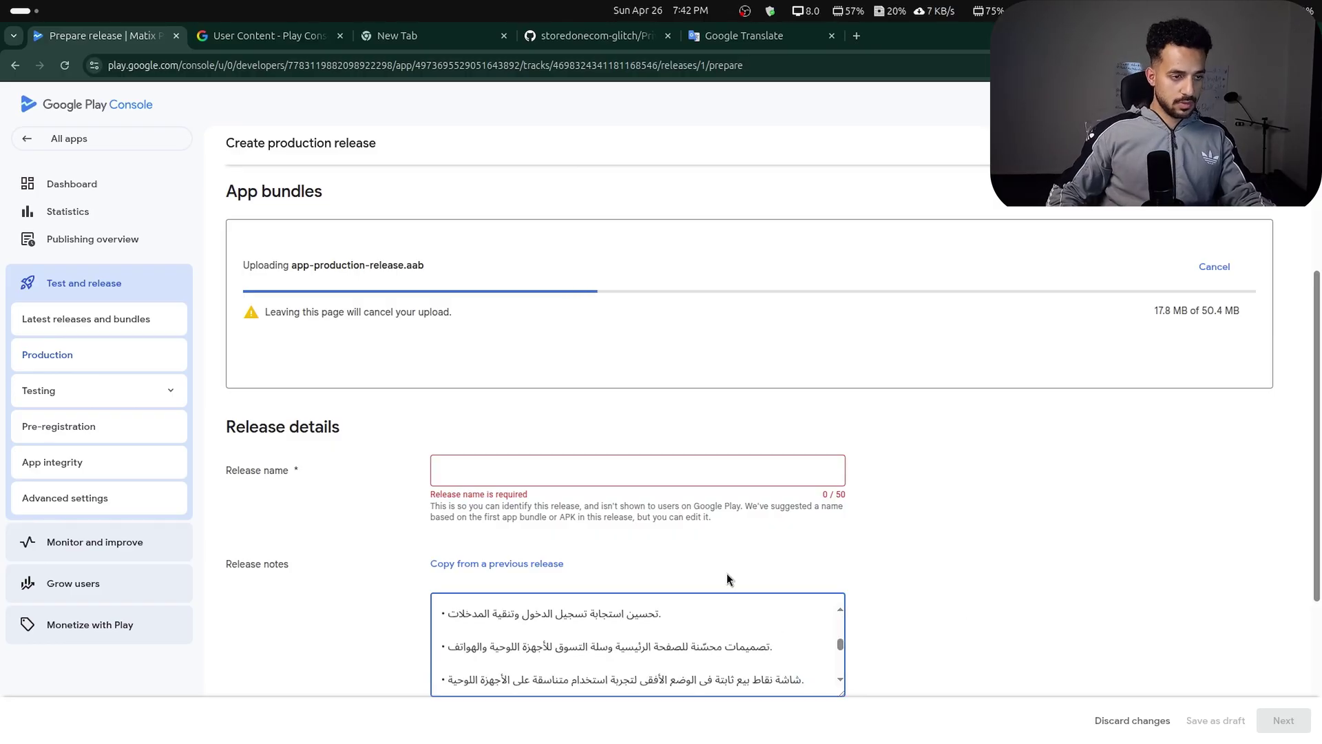
pyautogui.scroll(-3, 737, 572)
# Fill the release name with the heading "What's New (Release Notes — v1.0.1)" copied from GOOGLE_PLAY_GUIDE.md.
pyautogui.hotkey('alt', 'Tab')
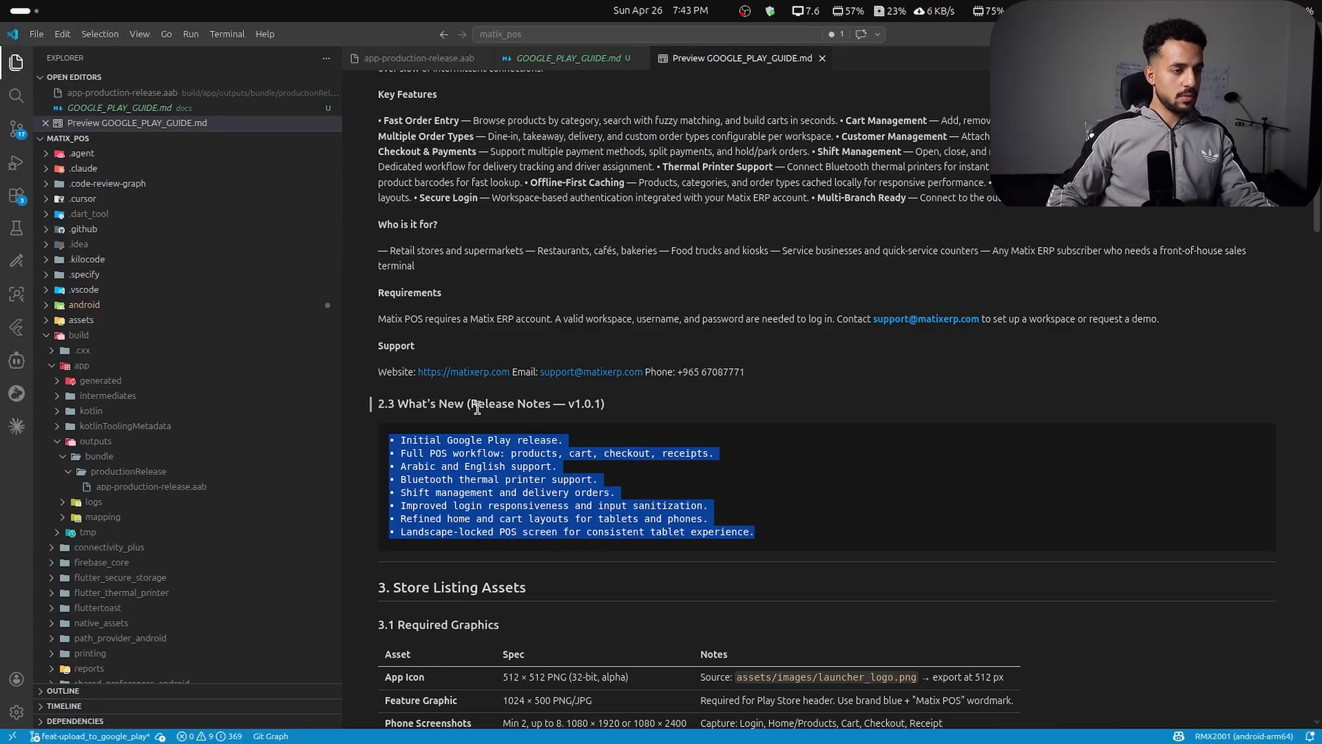
pyautogui.moveTo(400, 407); pyautogui.dragTo(638, 408)
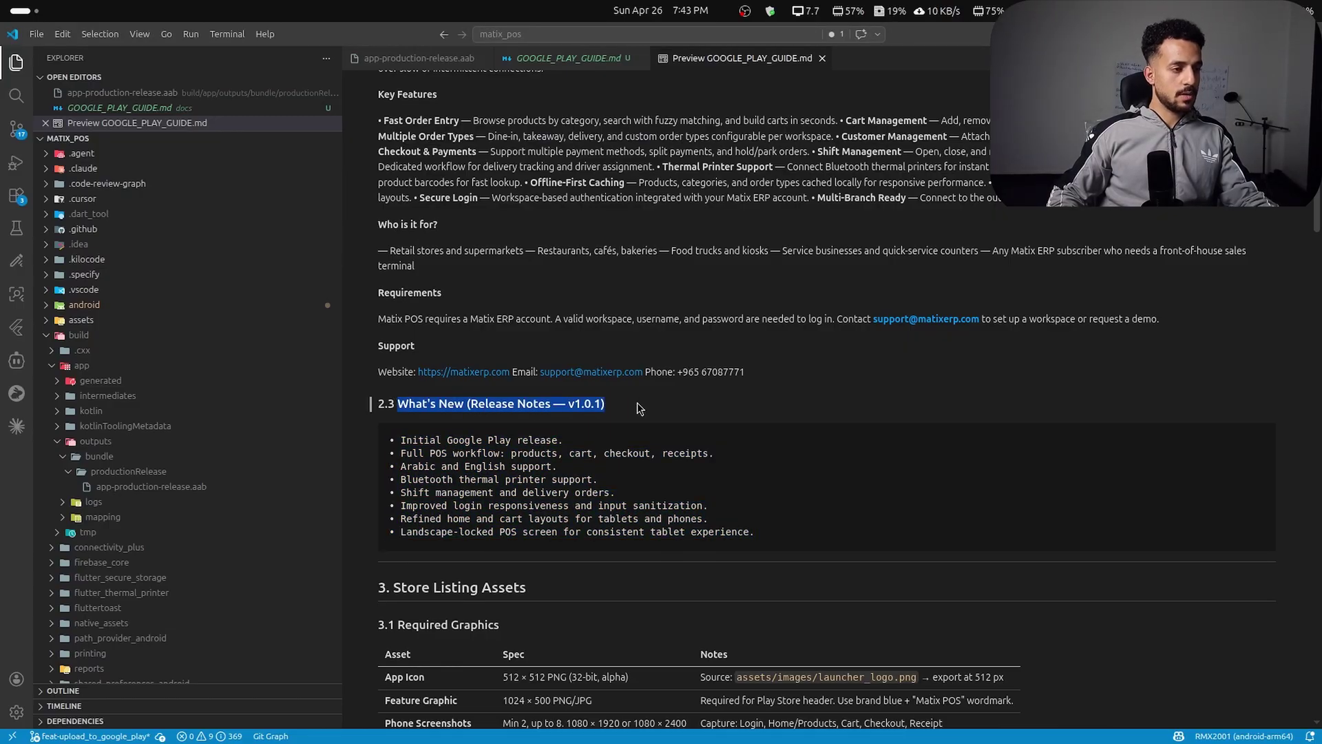
pyautogui.hotkey('alt', 'Tab')
pyautogui.click(522, 376)
pyautogui.hotkey('ctrl', 'v')
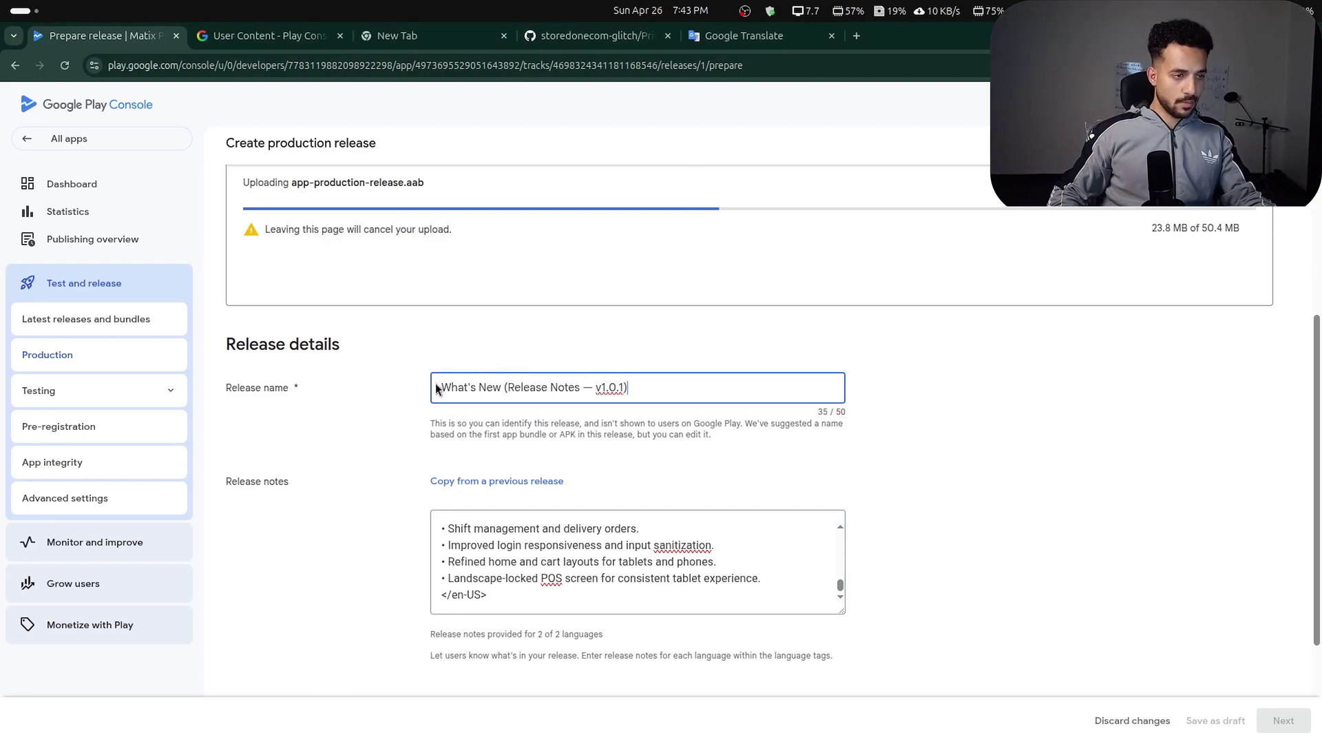
# Shorten the release name to v1.0.1, removing the heading text, parentheses and leading space.
pyautogui.moveTo(507, 390); pyautogui.dragTo(438, 389)
pyautogui.hotkey('ctrl', 'Right')
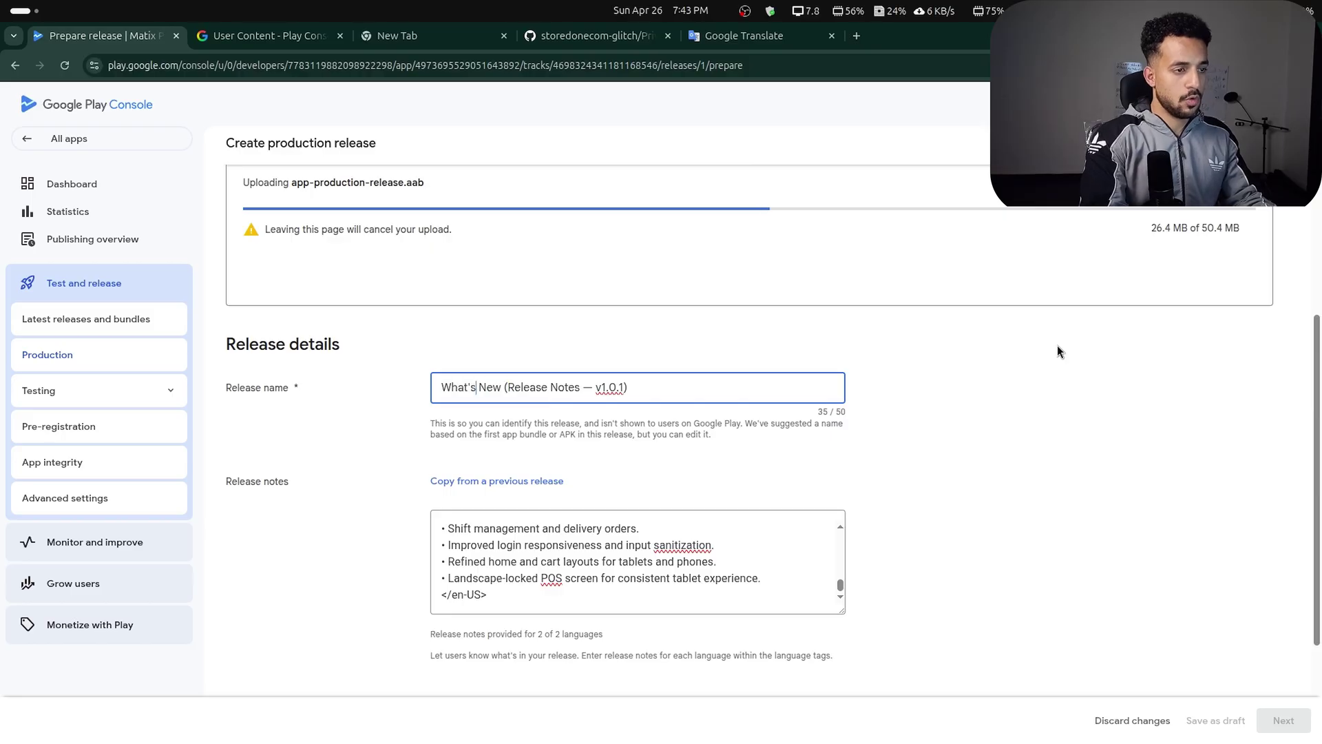
pyautogui.hotkey('ctrl', 'Right')
pyautogui.hotkey('ctrl', 'shift', 'Left')
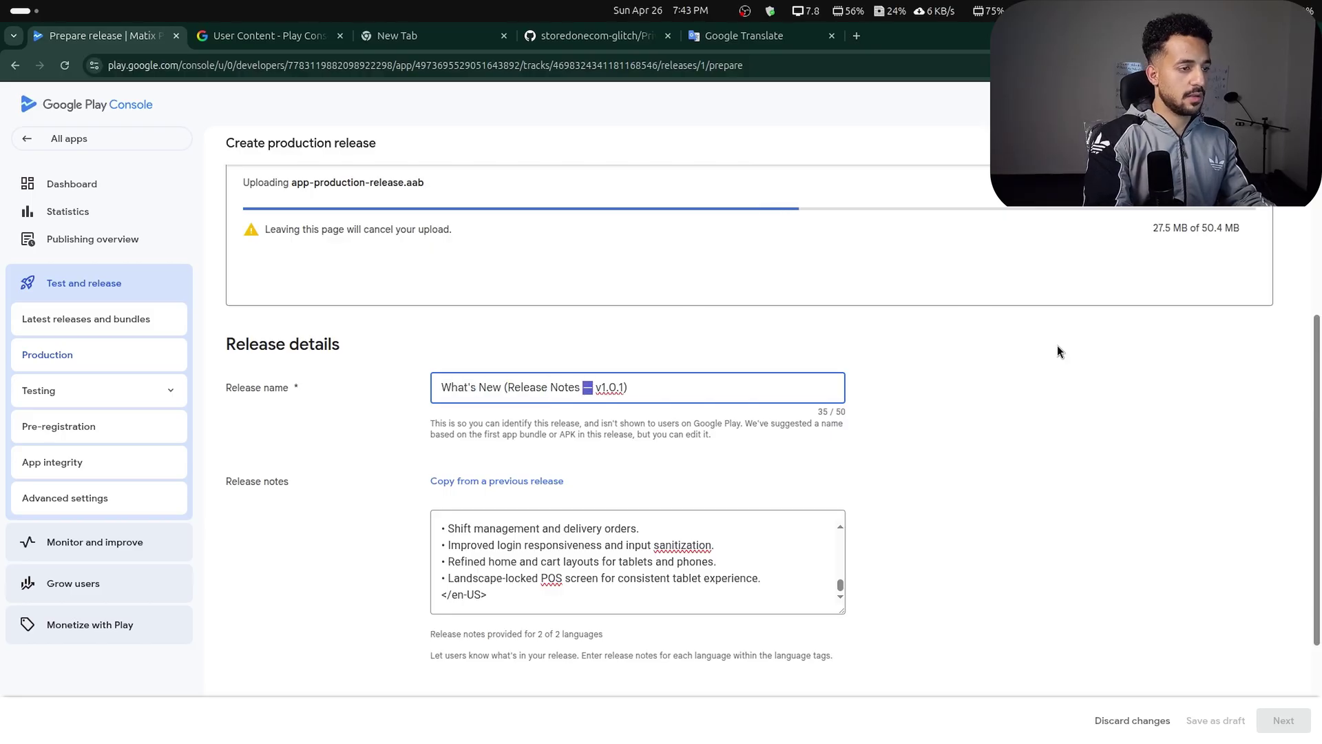
pyautogui.hotkey('shift', 'Home')
pyautogui.press('BackSpace')
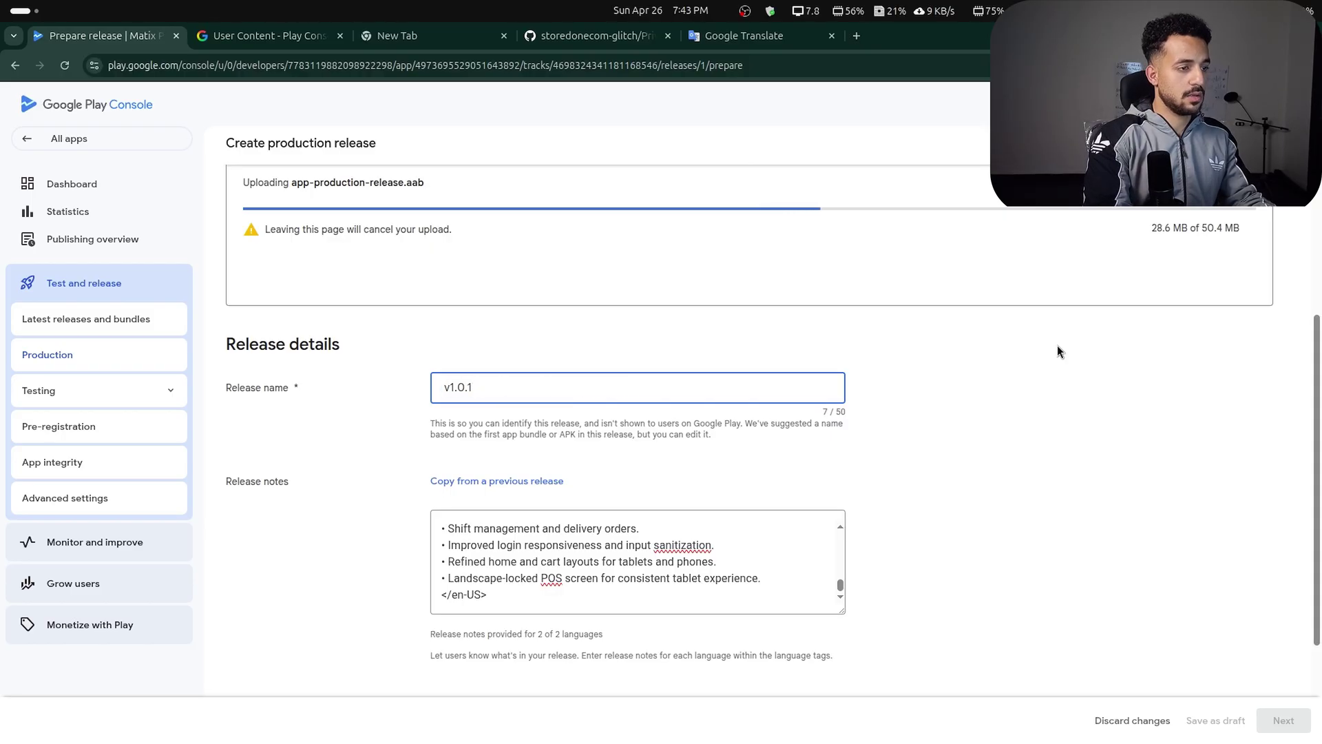
pyautogui.press('Home')
pyautogui.press('Delete')
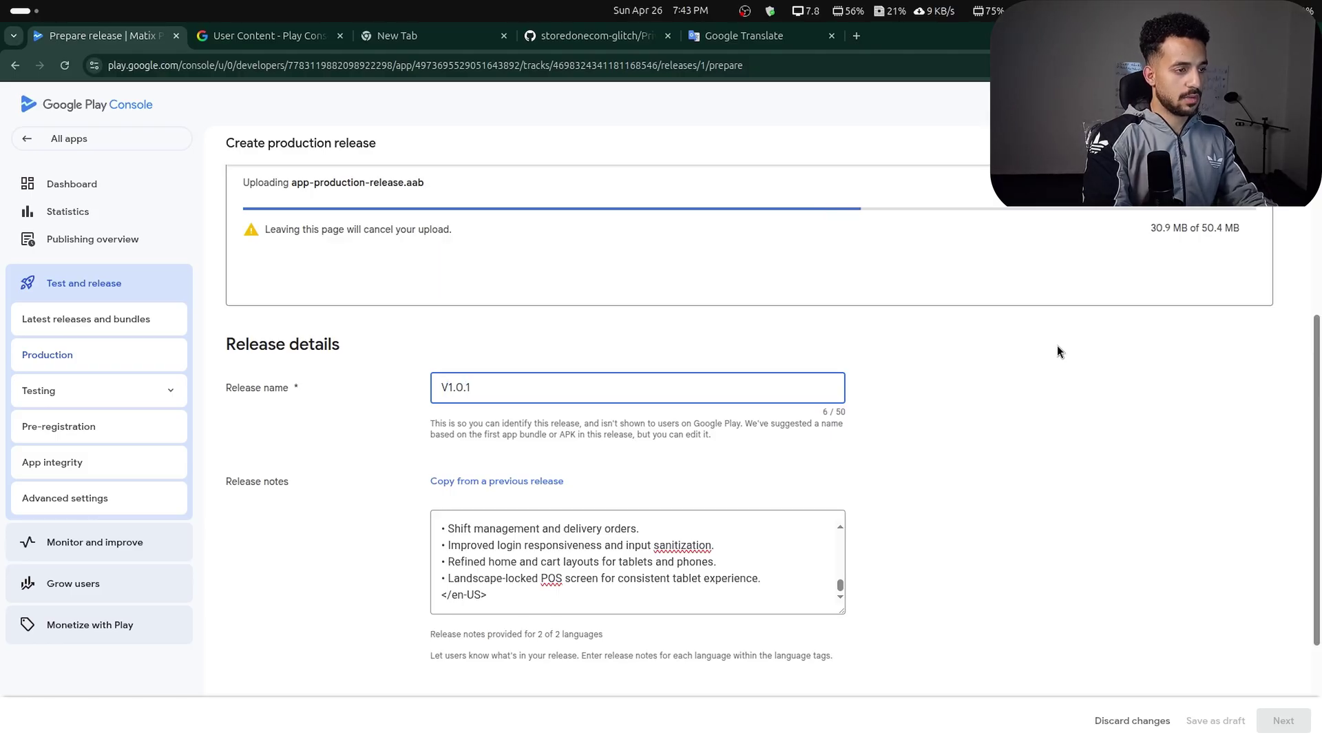
pyautogui.write('v')
pyautogui.press('Delete')
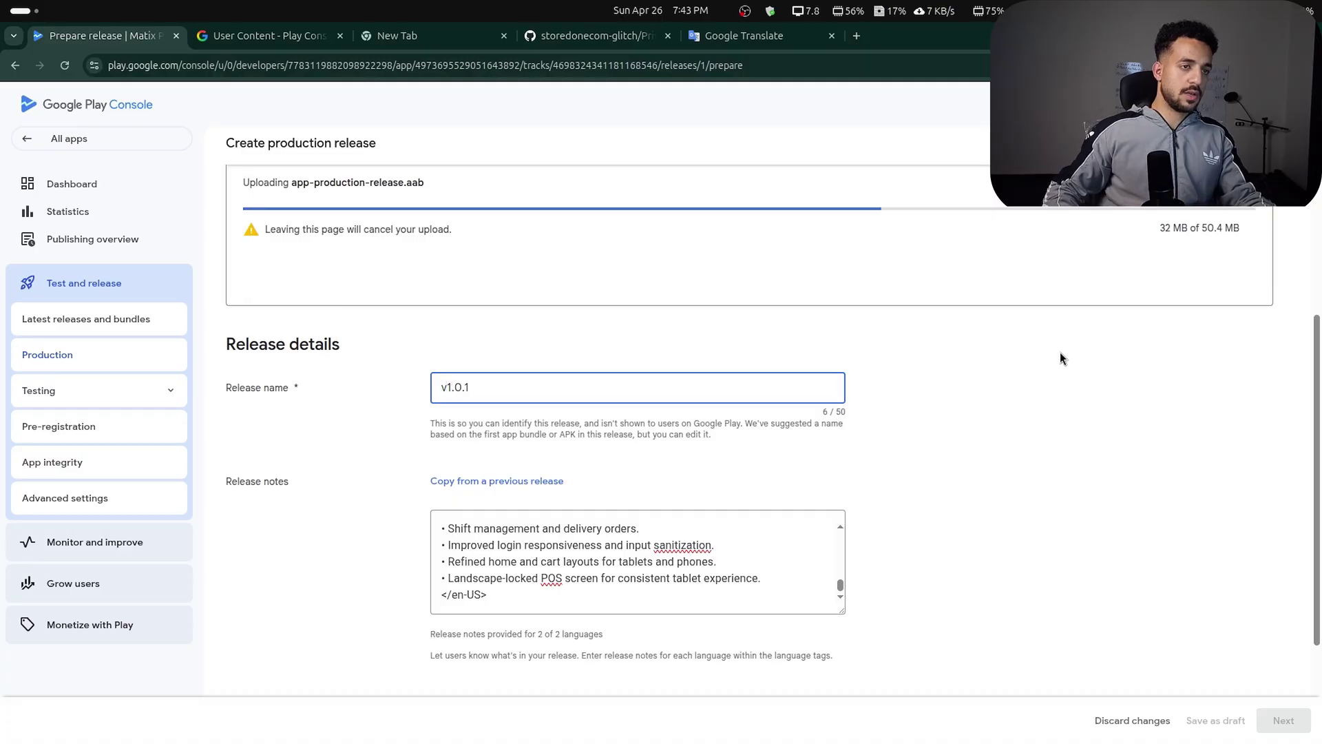
pyautogui.click(1094, 380)
# Check the uploaded app bundle and release details, and continue to the release's preview and confirmation page.
pyautogui.scroll(-3, 1094, 381)
pyautogui.scroll(10, 866, 318)
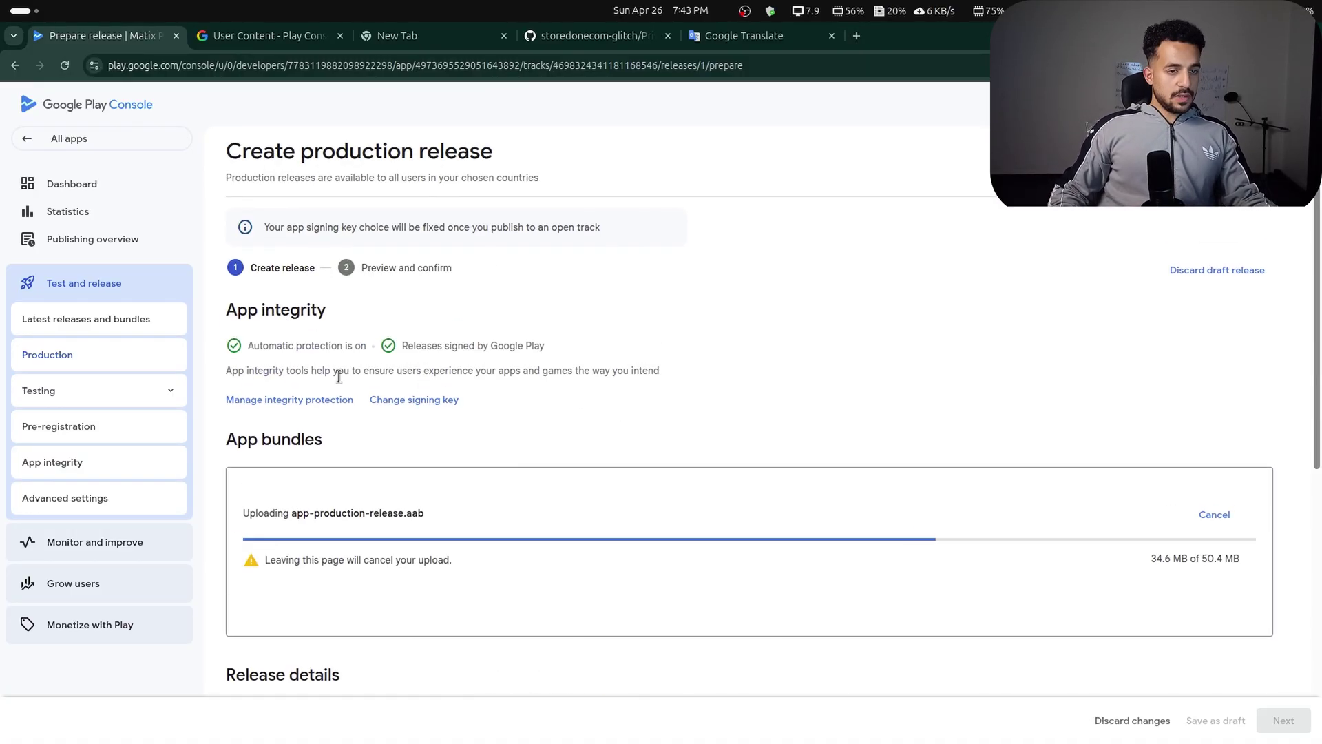
pyautogui.scroll(-3, 907, 473)
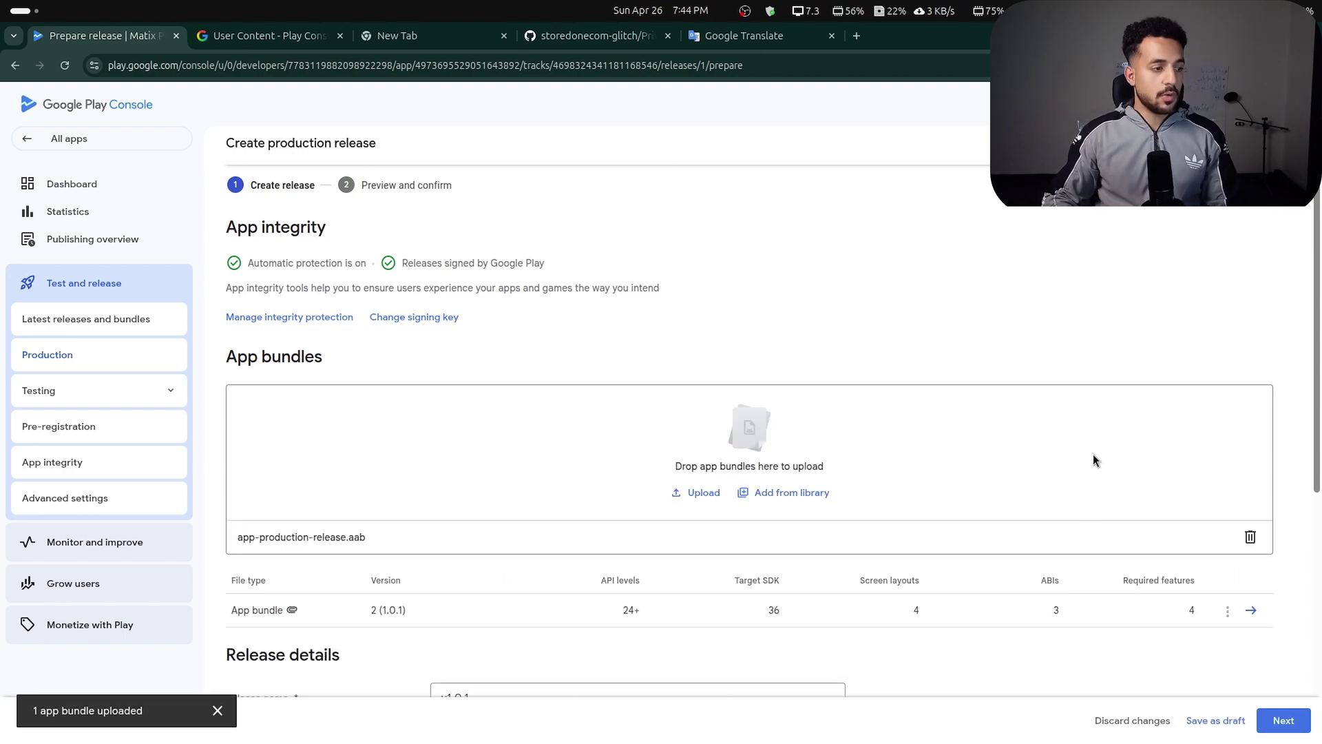
pyautogui.scroll(-3, 1032, 428)
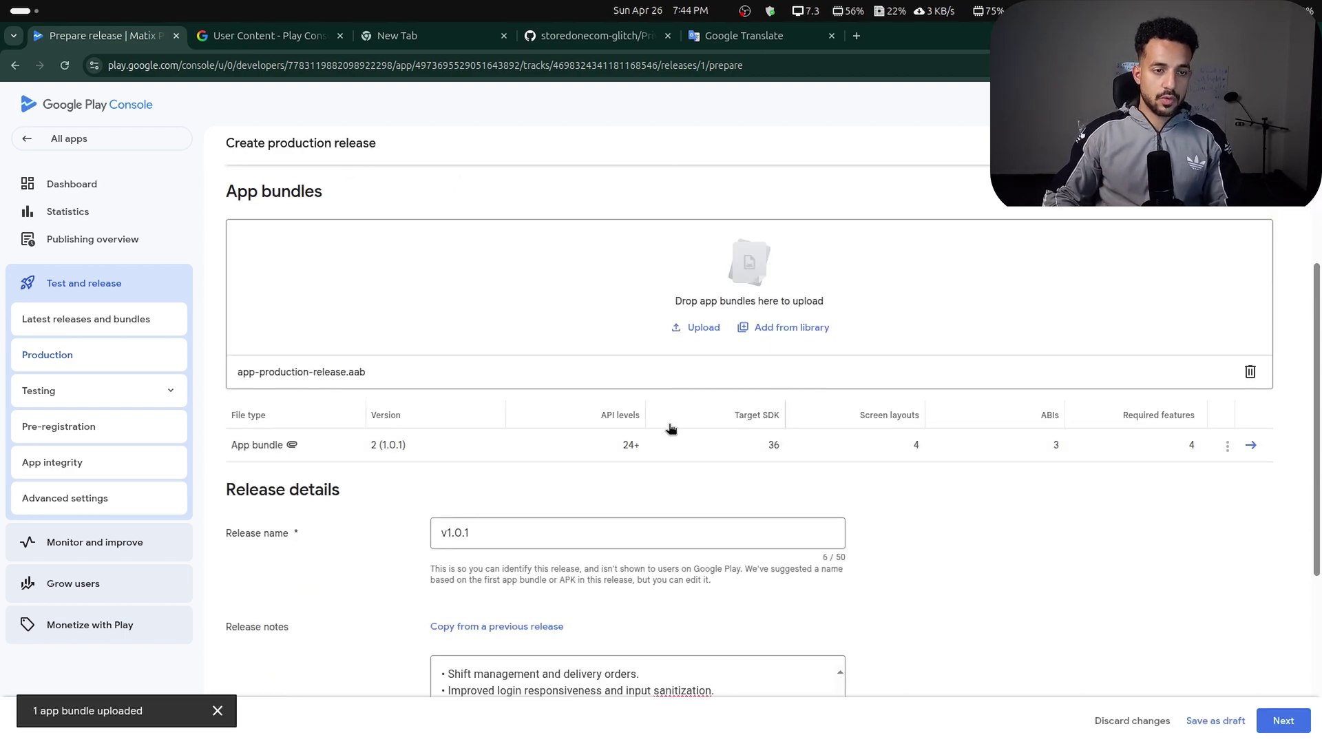
pyautogui.scroll(3, 1035, 460)
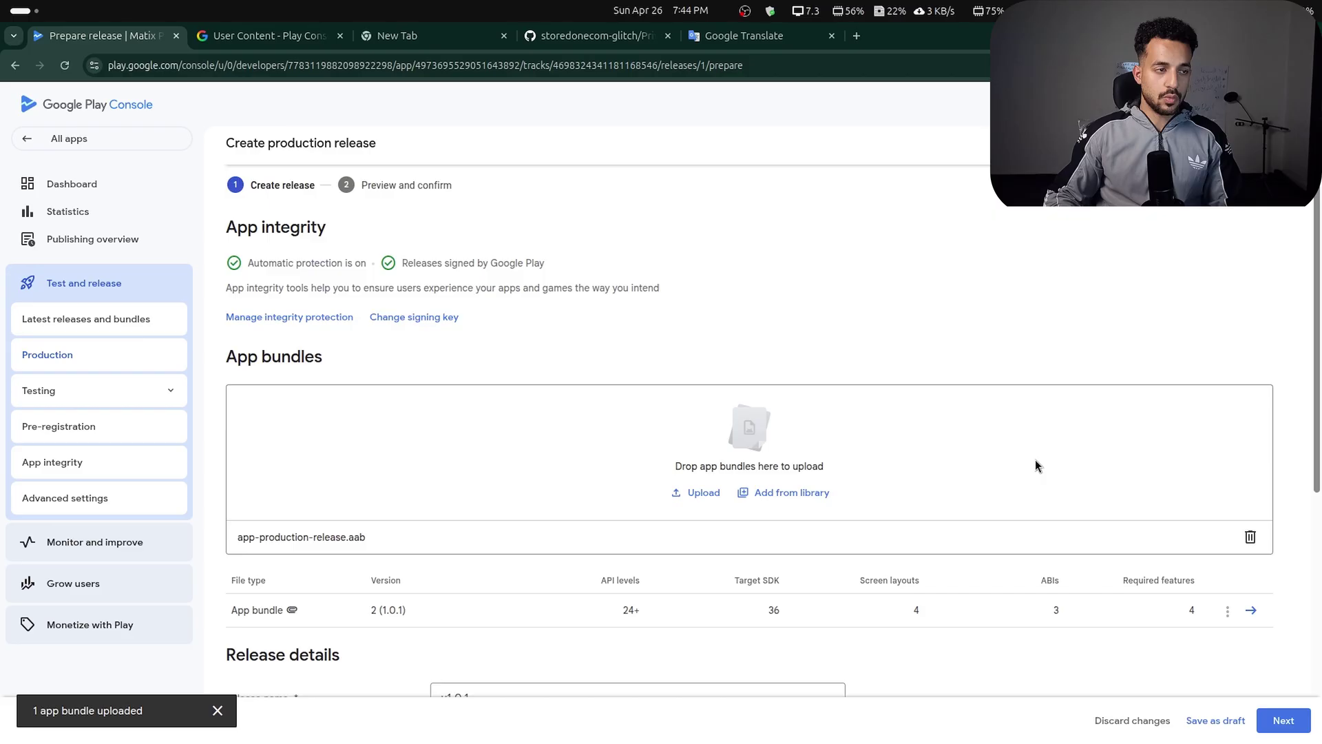
pyautogui.click(1283, 721)
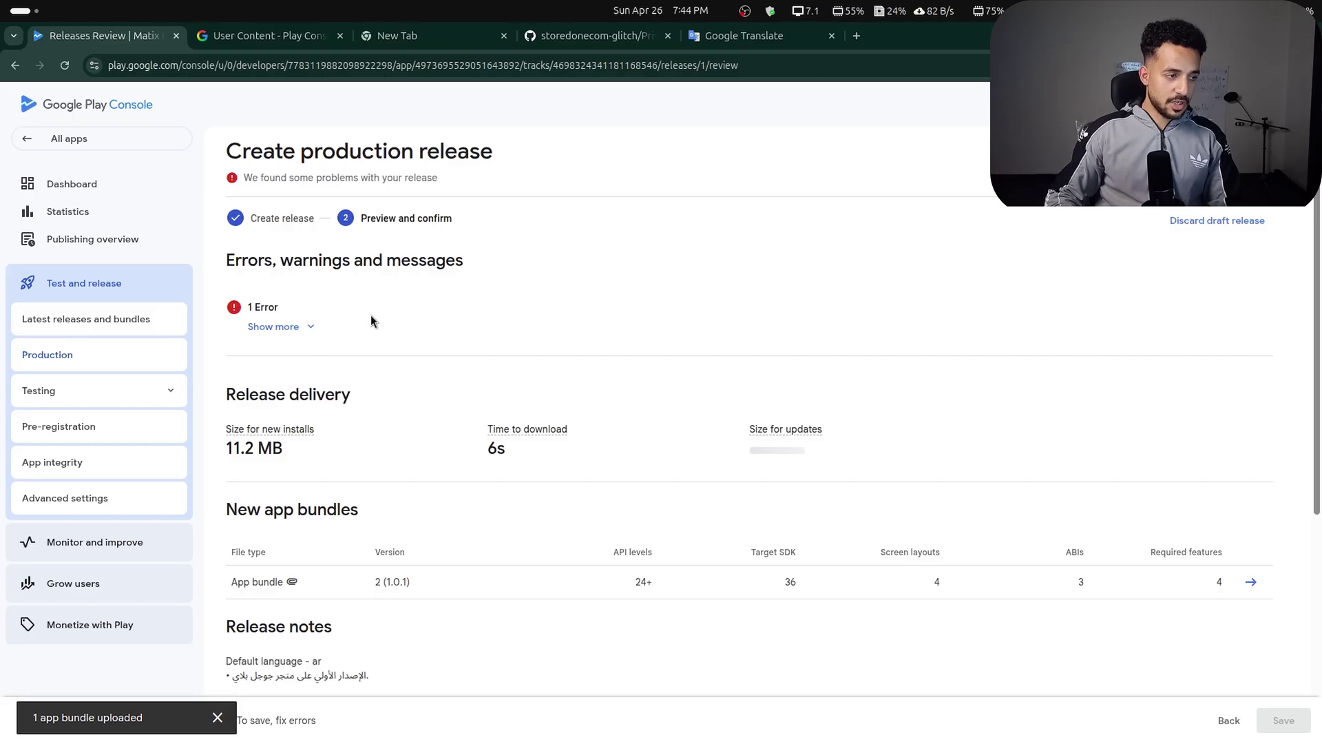
pyautogui.scroll(-4, 569, 543)
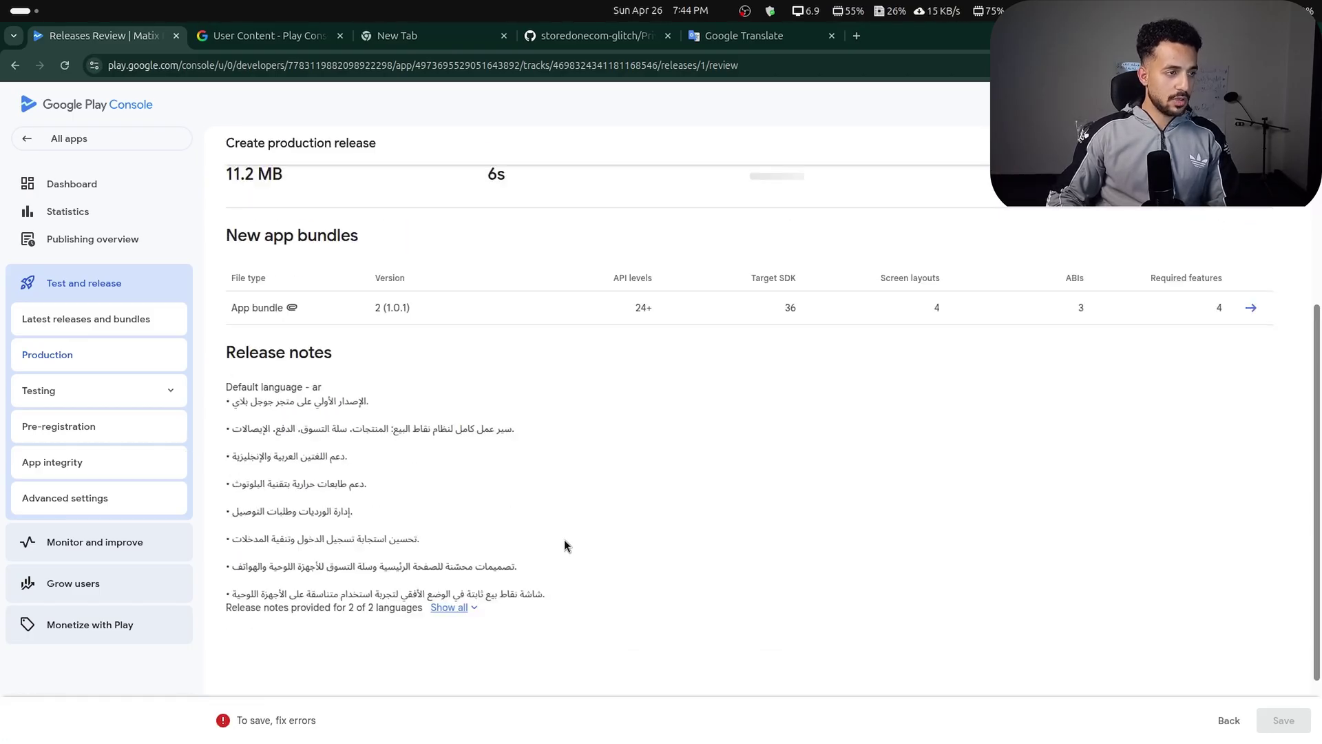
# Expand the error details on the production release's preview page and examine what prevents saving.
pyautogui.scroll(4, 565, 544)
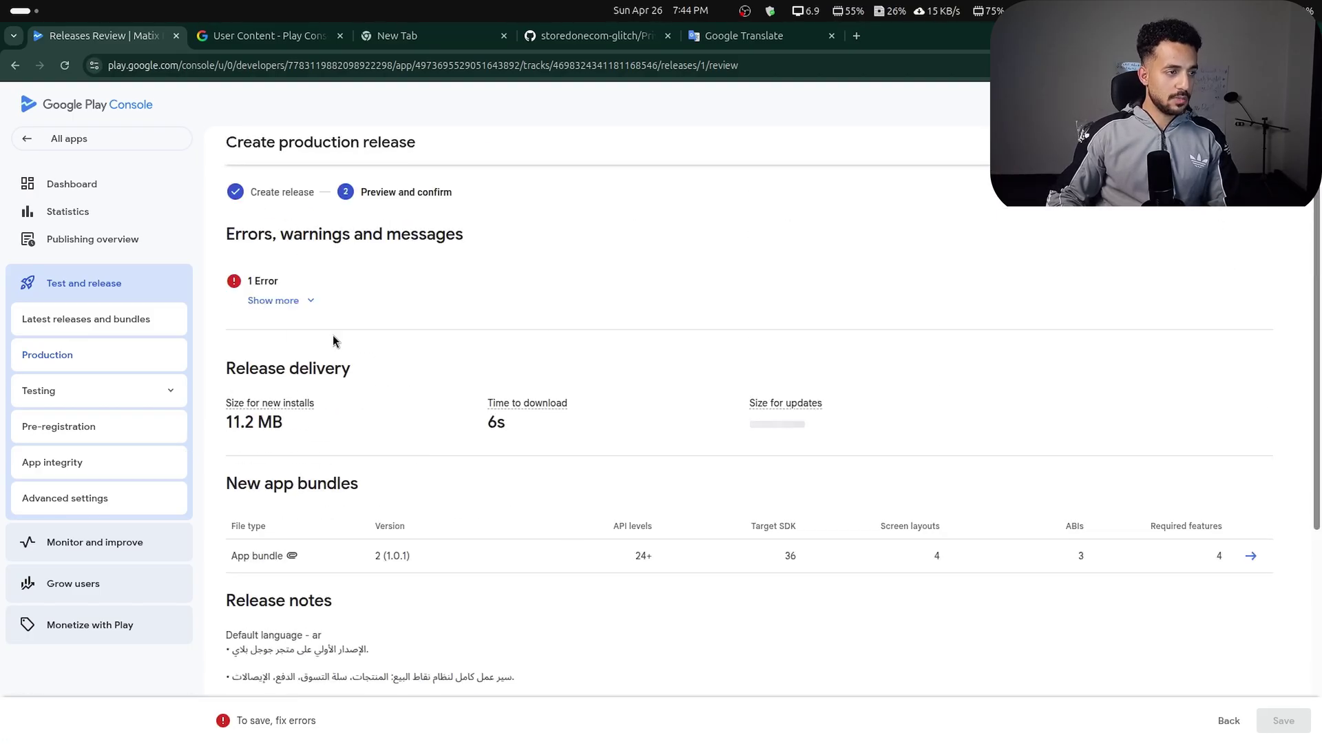
pyautogui.click(295, 301)
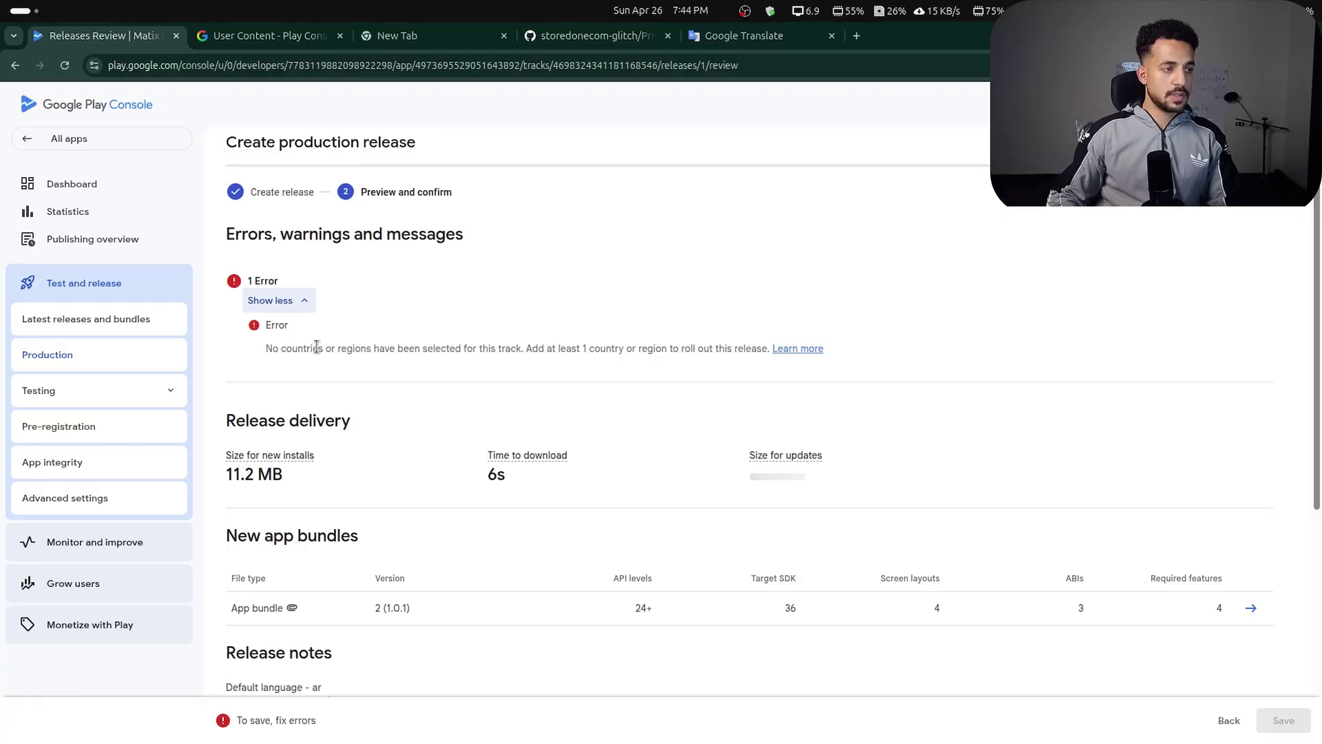
pyautogui.scroll(-5, 820, 457)
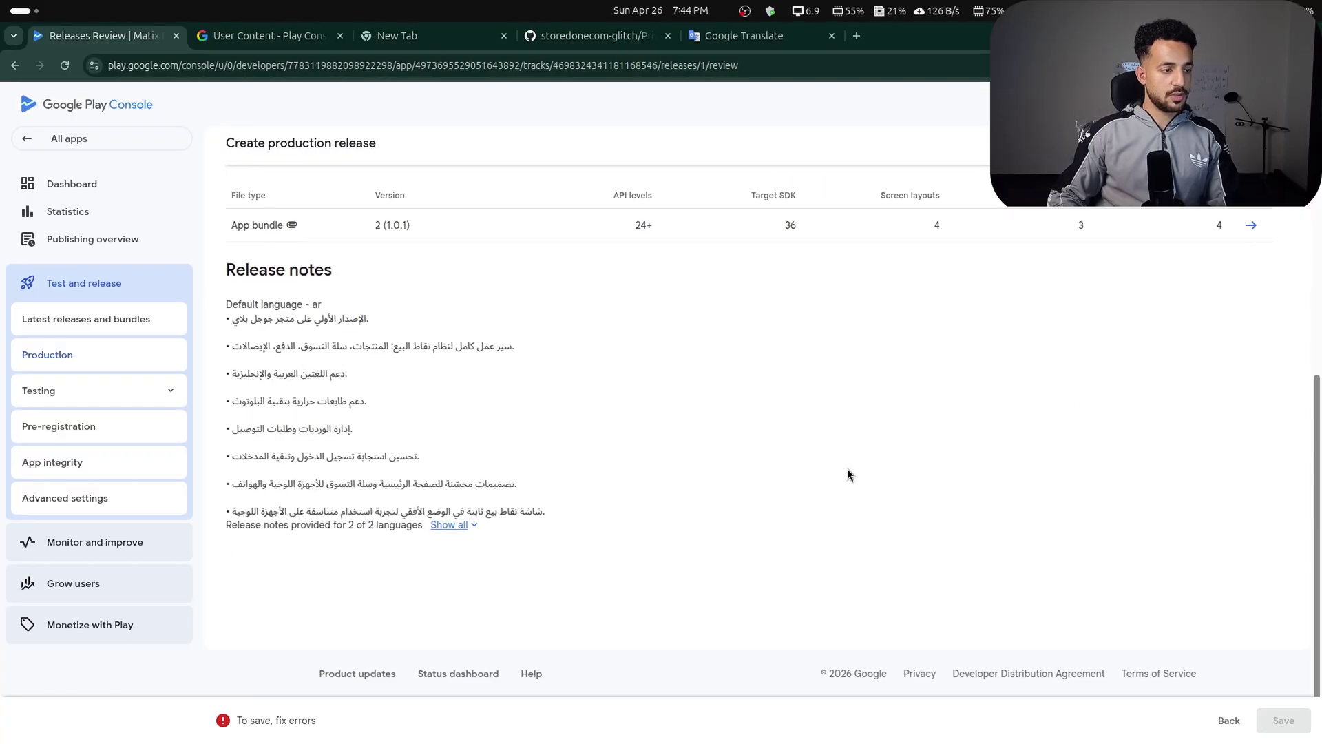
pyautogui.scroll(5, 748, 552)
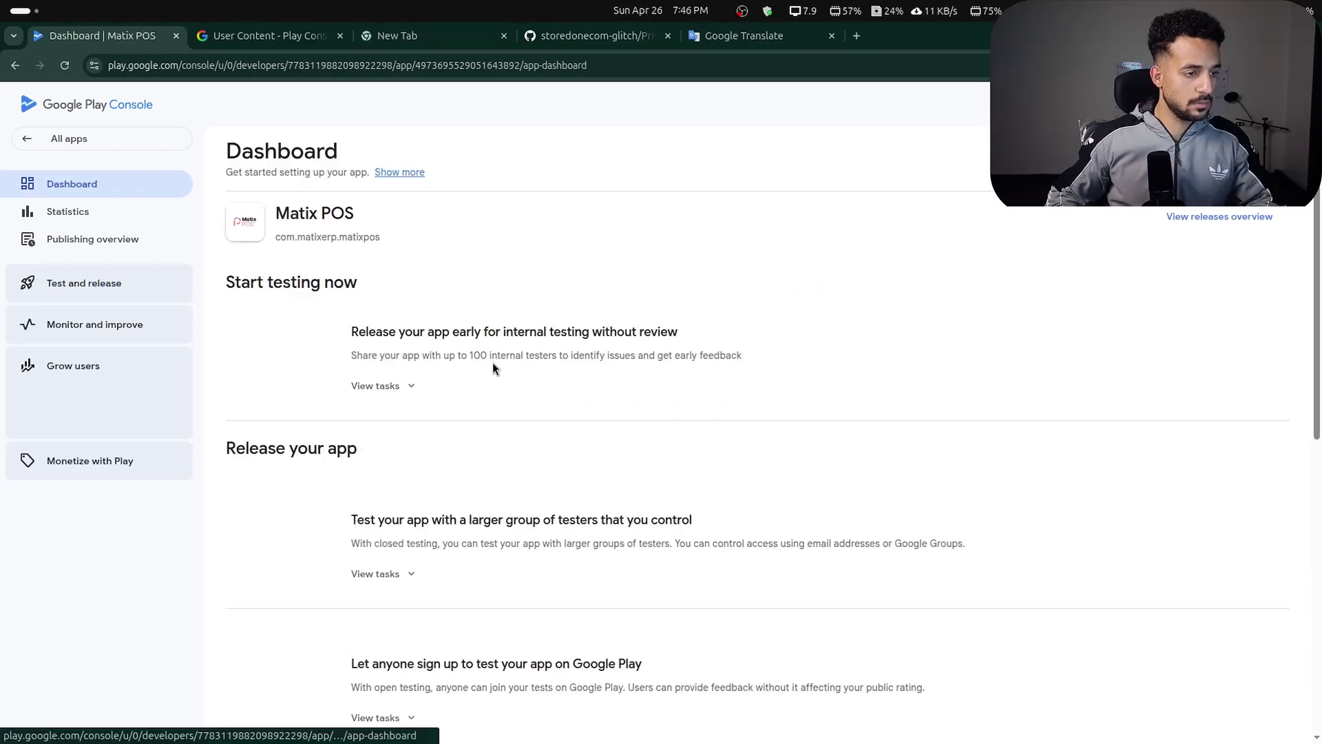
# Add all countries and regions to the production track from the dashboard's release tasks and save the selection.
pyautogui.scroll(-10, 493, 363)
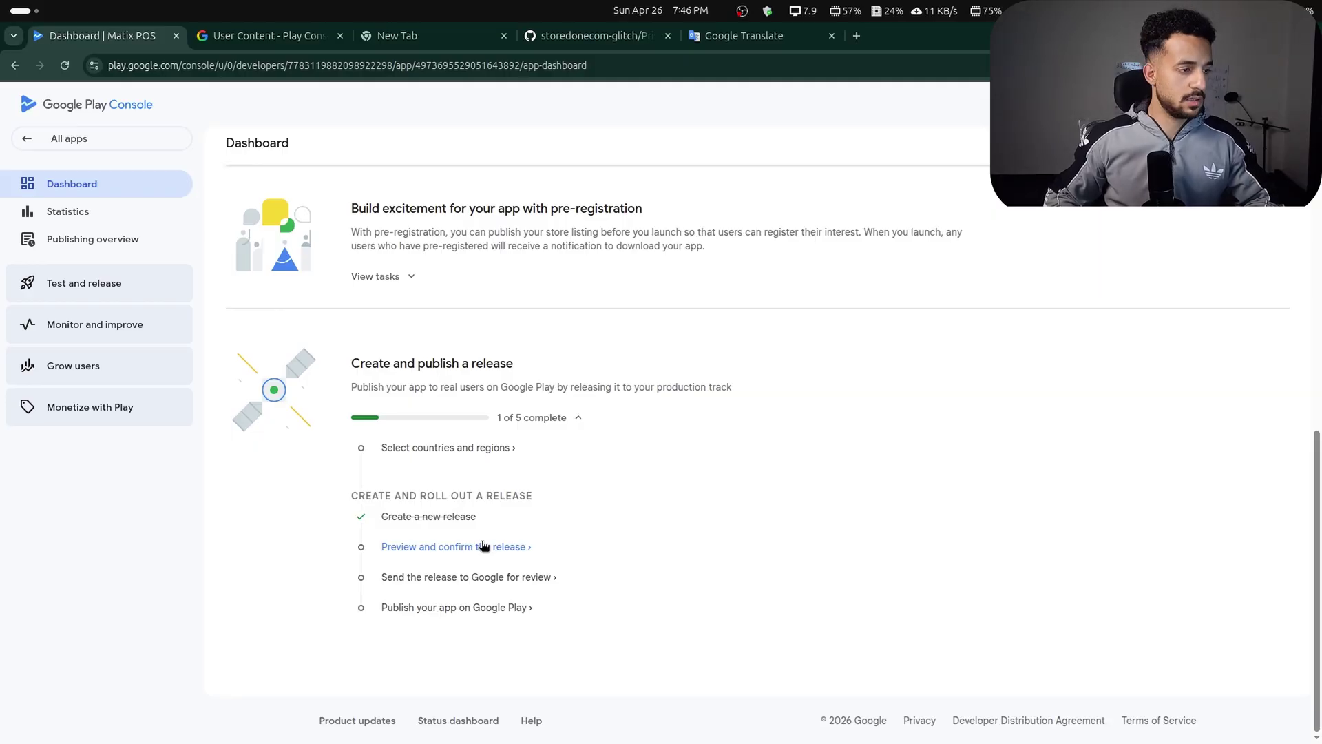
pyautogui.click(455, 449)
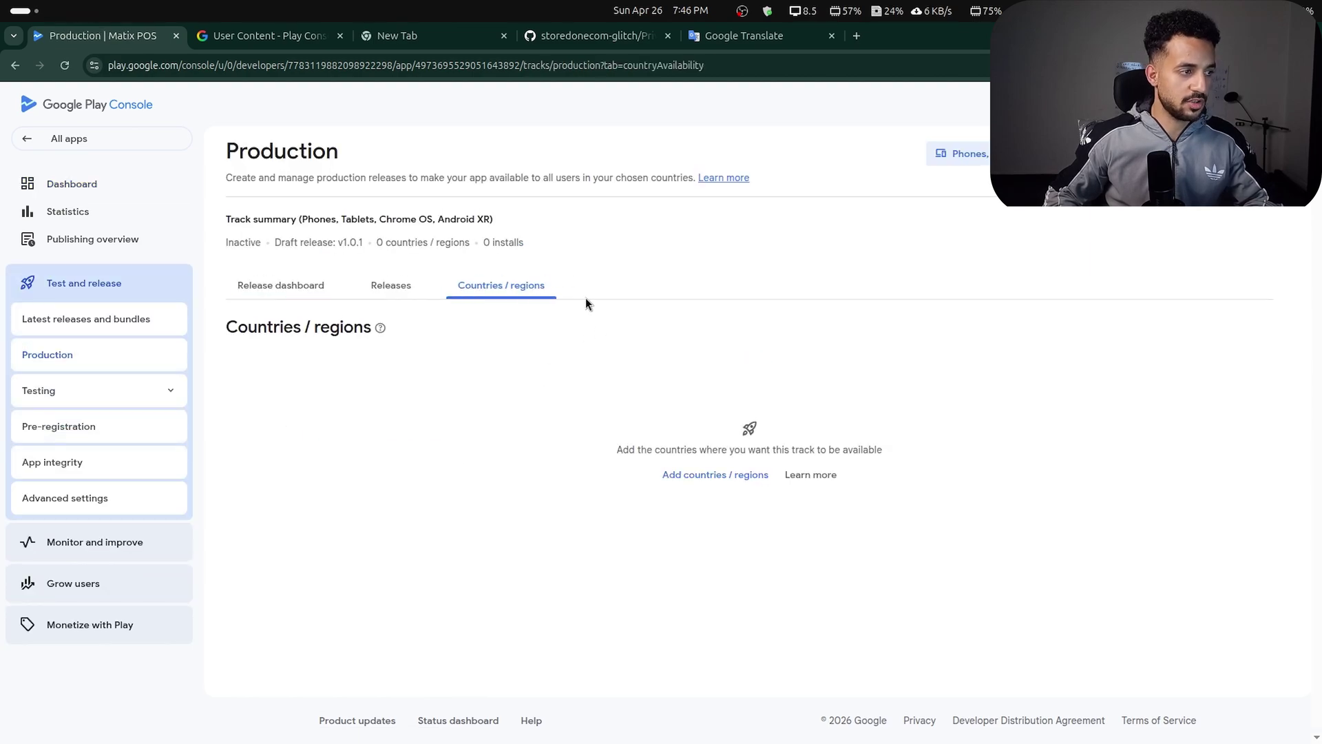
pyautogui.click(719, 476)
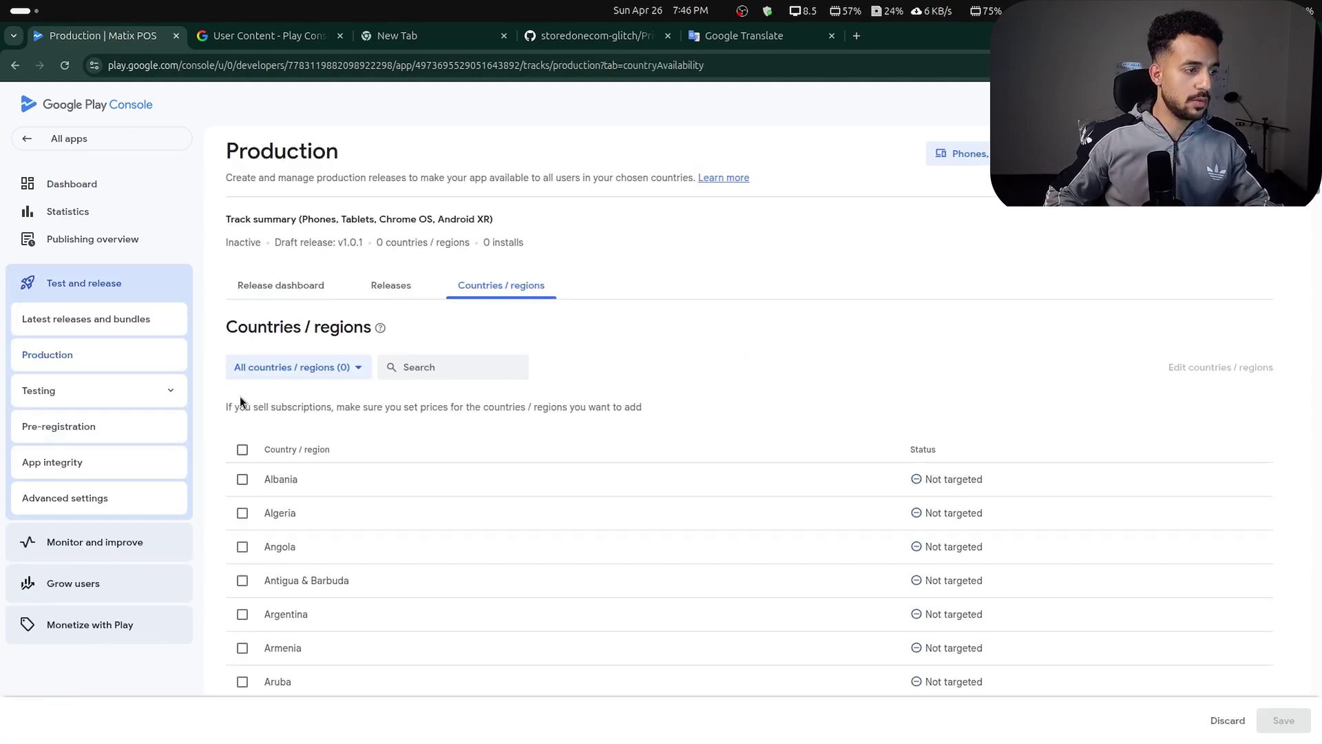
pyautogui.click(242, 449)
pyautogui.scroll(-2, 799, 432)
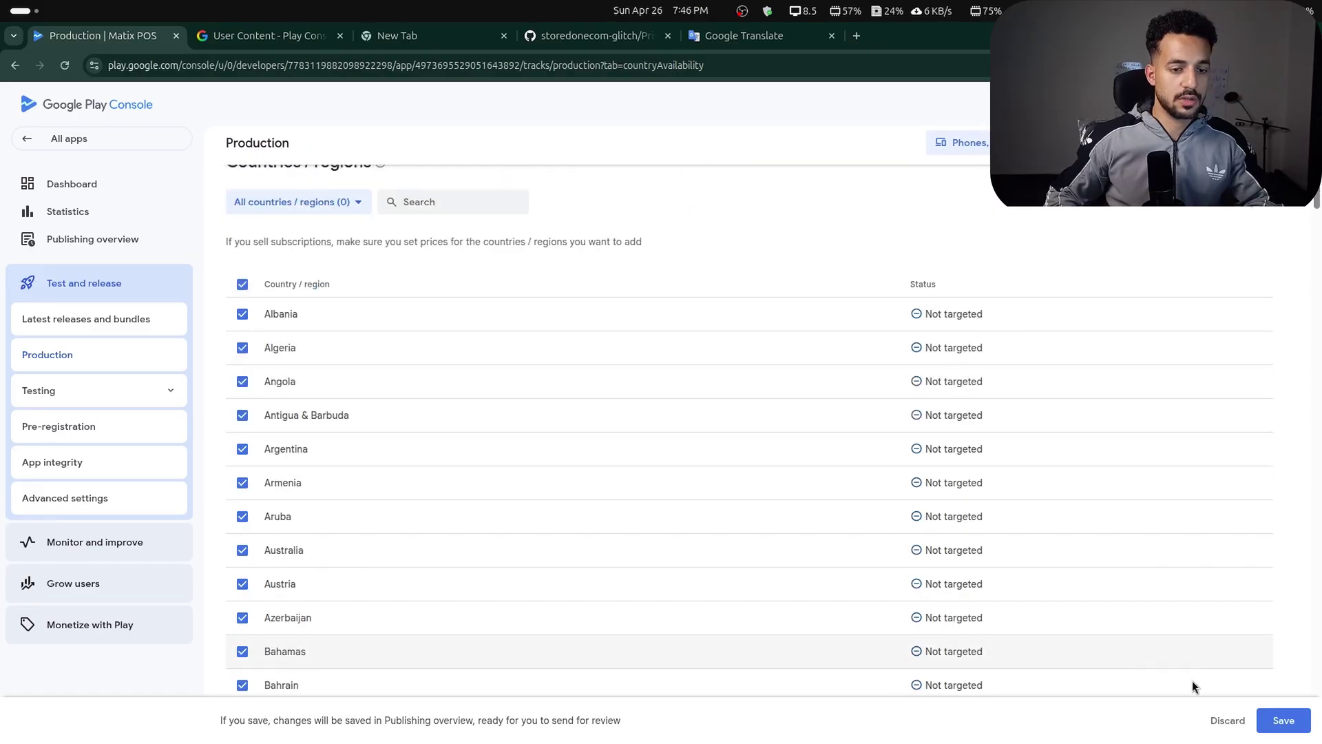
pyautogui.click(1280, 720)
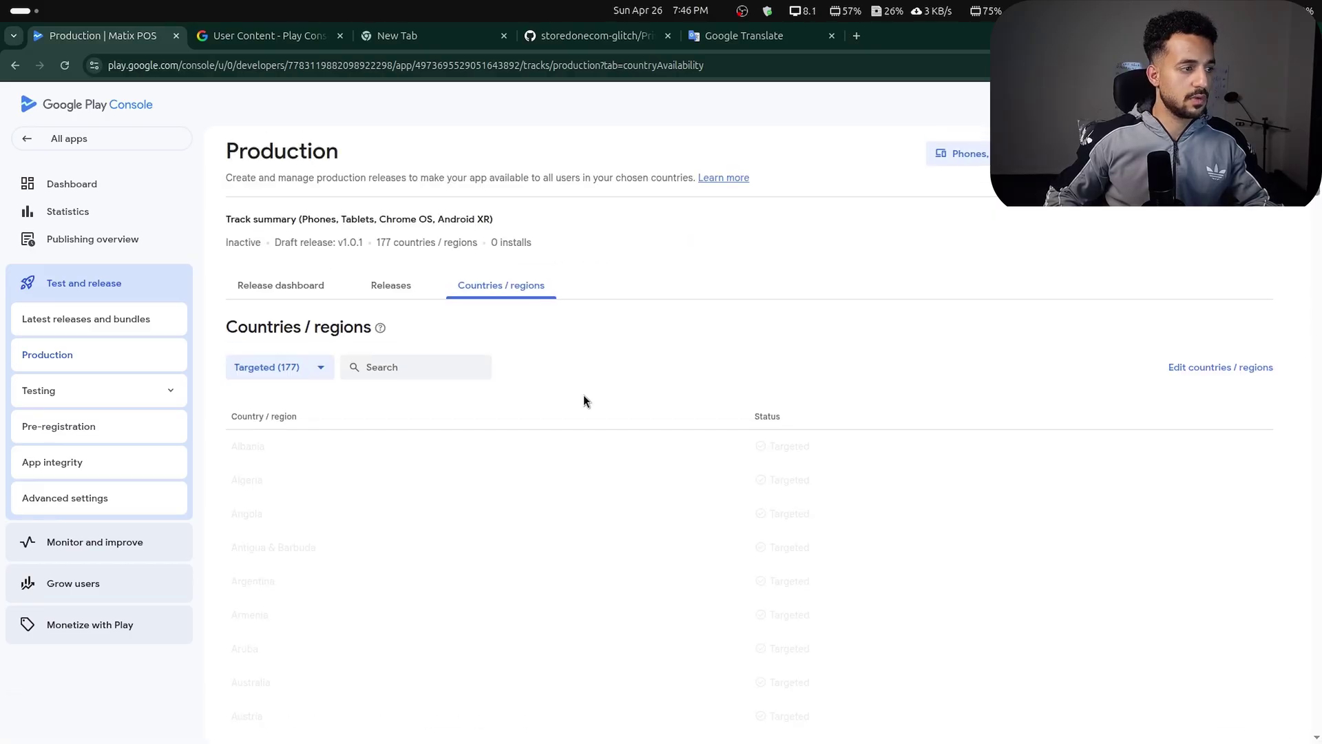
# Reopen the v1.0.1 draft release through the dashboard's preview-and-confirm task and proceed to its confirmation page.
pyautogui.click(387, 287)
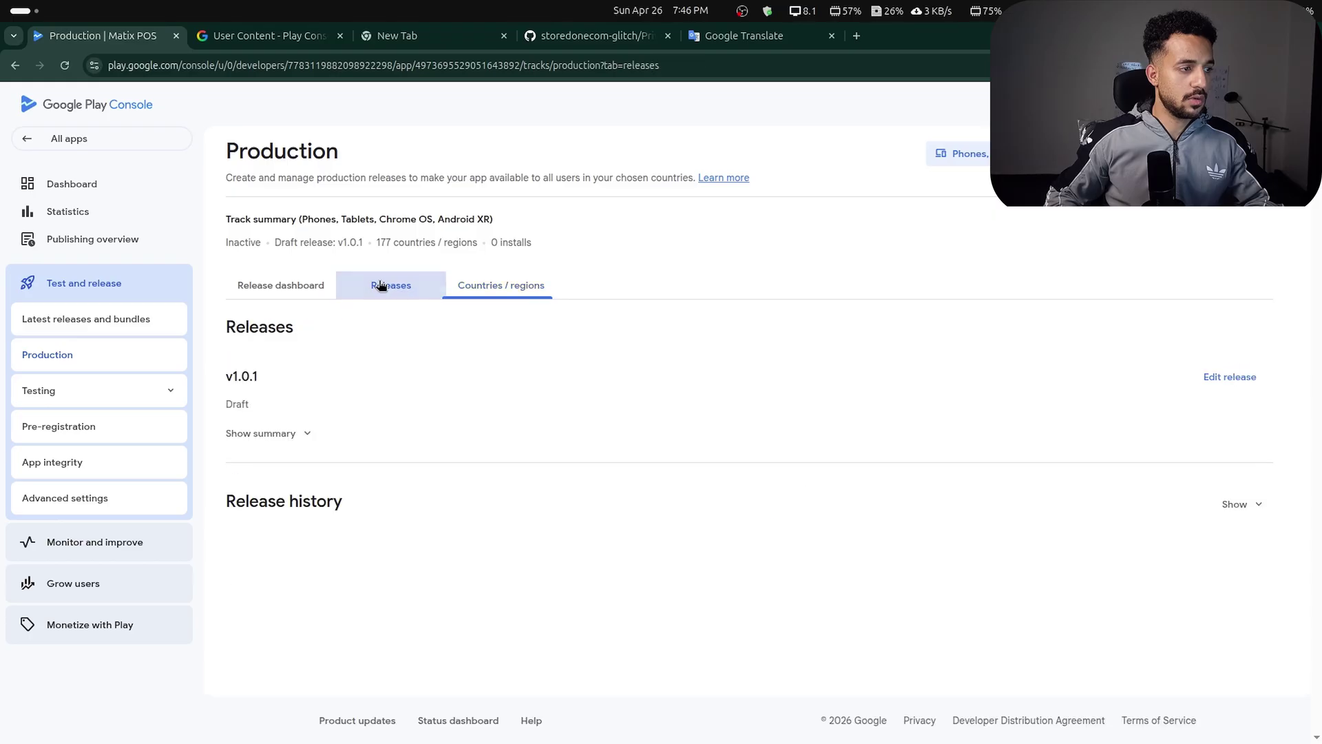
pyautogui.click(251, 295)
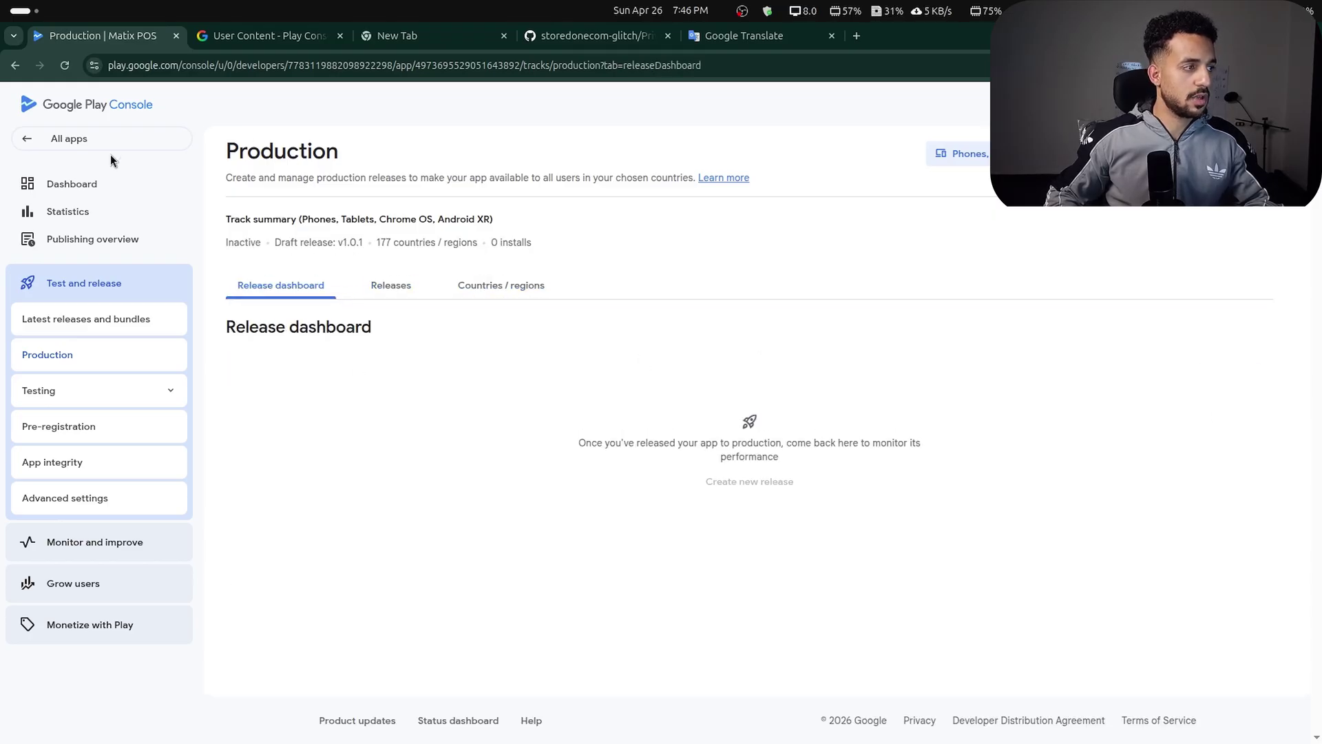
pyautogui.click(76, 184)
pyautogui.scroll(-10, 493, 472)
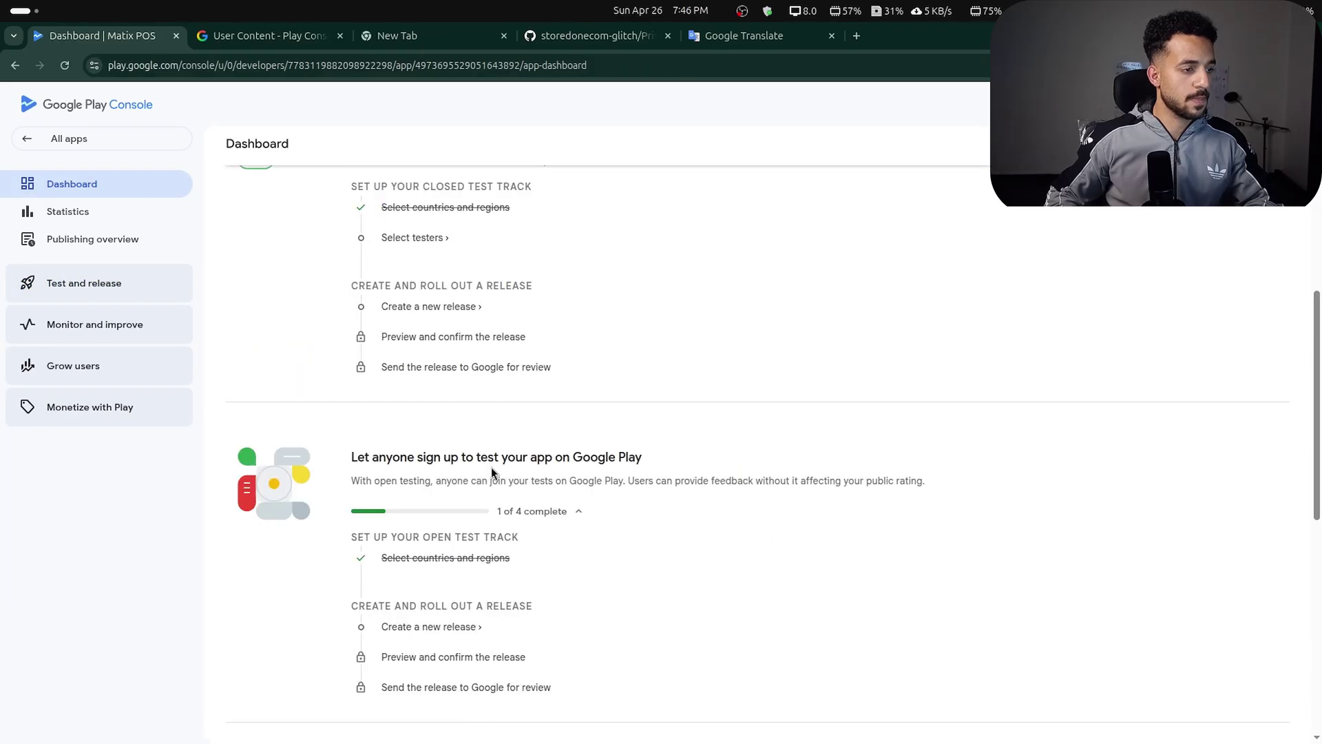
pyautogui.scroll(5, 433, 390)
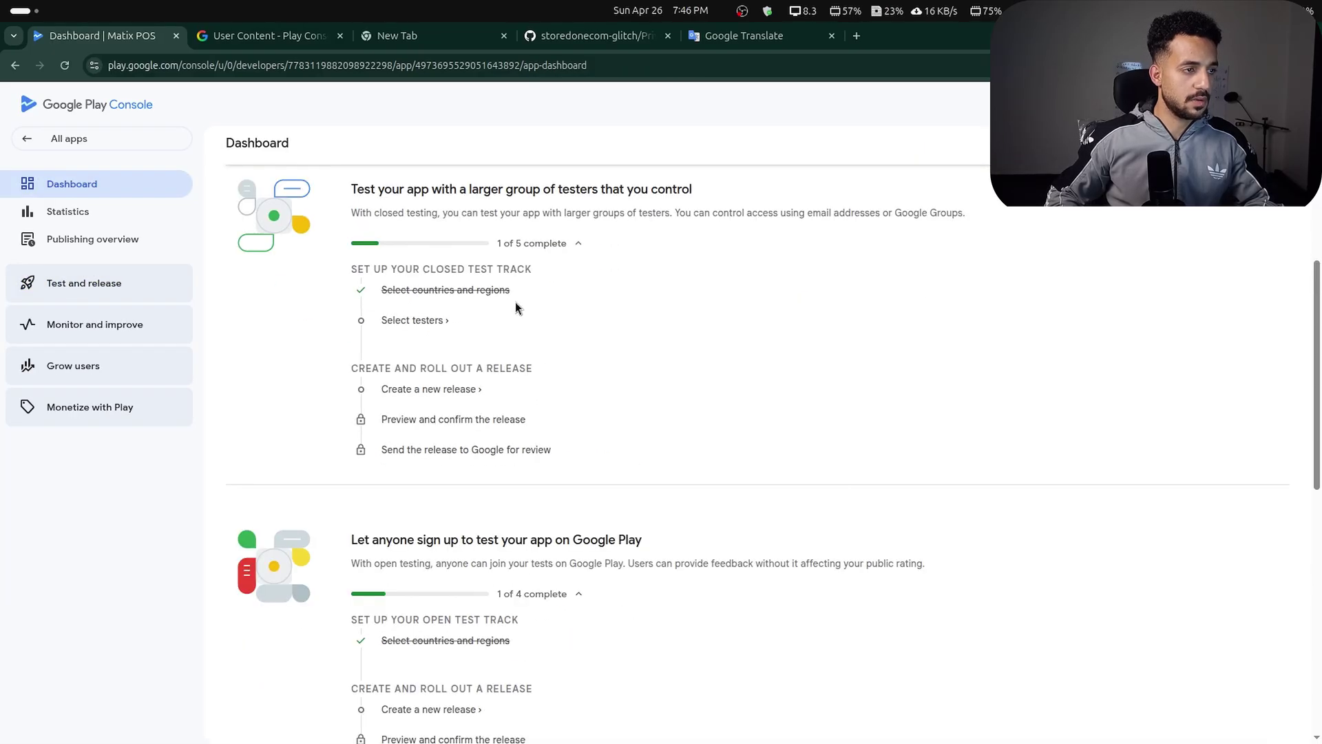
pyautogui.scroll(-8, 517, 307)
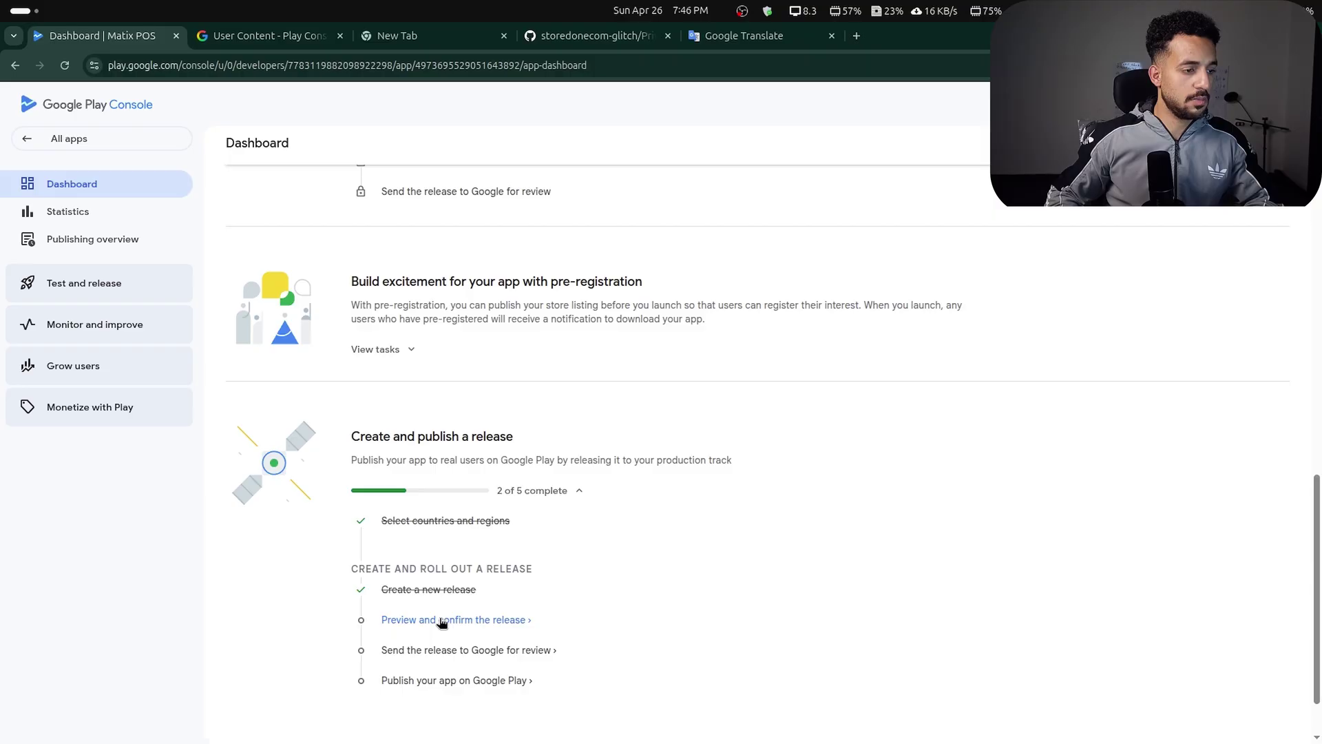
pyautogui.click(441, 620)
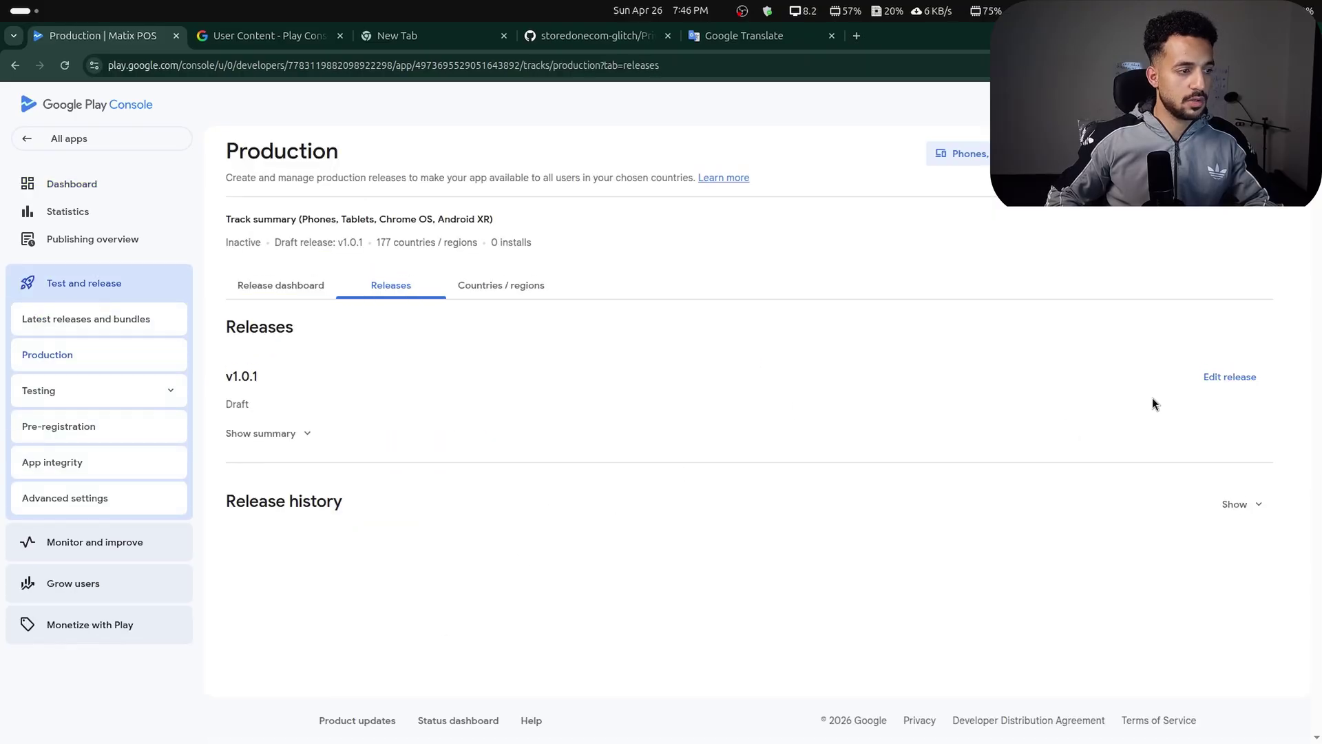
pyautogui.click(1216, 376)
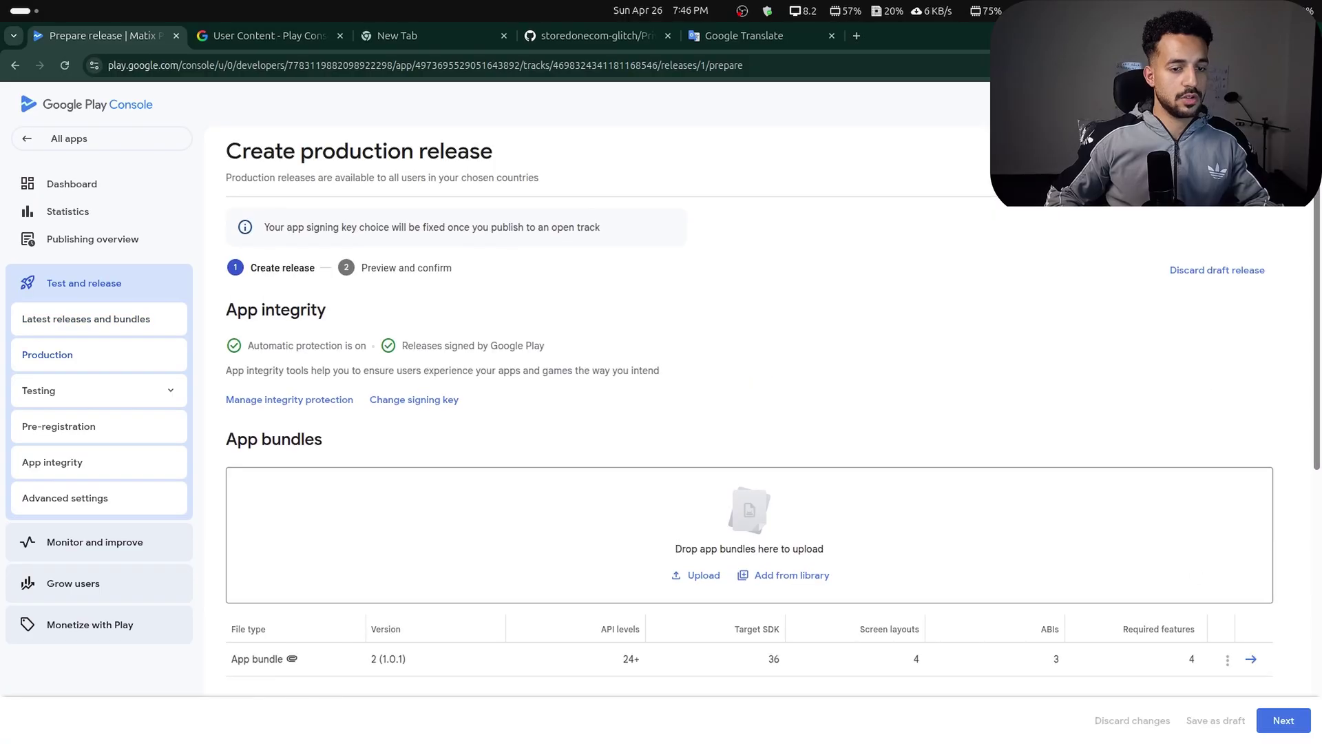
pyautogui.click(1261, 716)
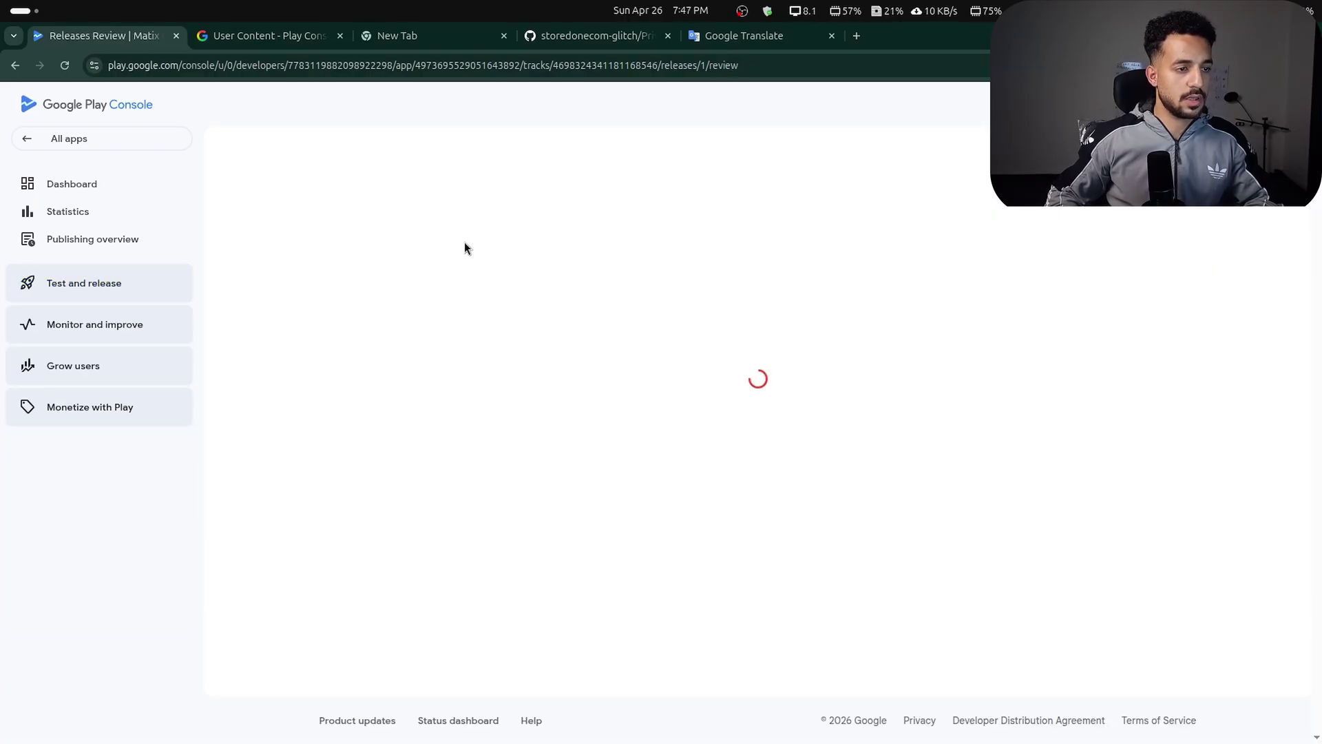
# Review the Arabic and en-US release notes, and save the v1.0.1 production release, continuing to Publishing overview.
pyautogui.scroll(-3, 422, 303)
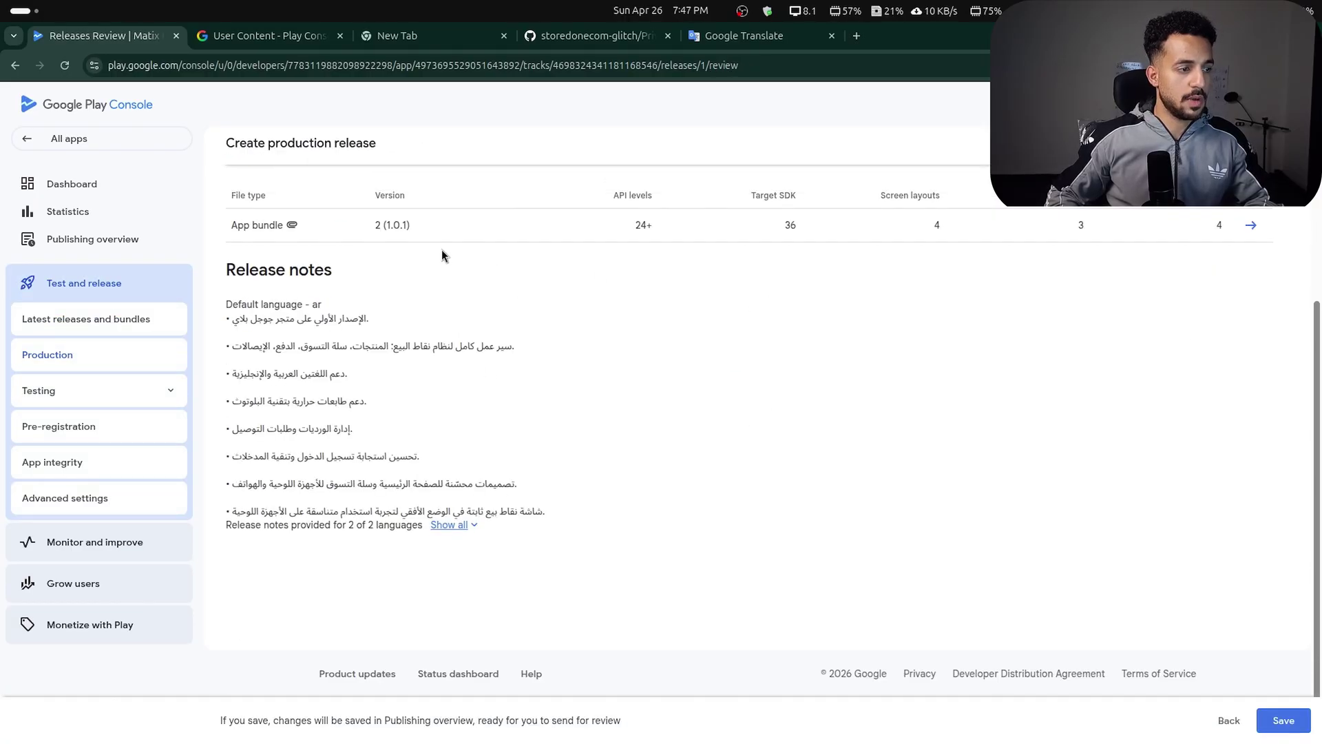
pyautogui.click(448, 526)
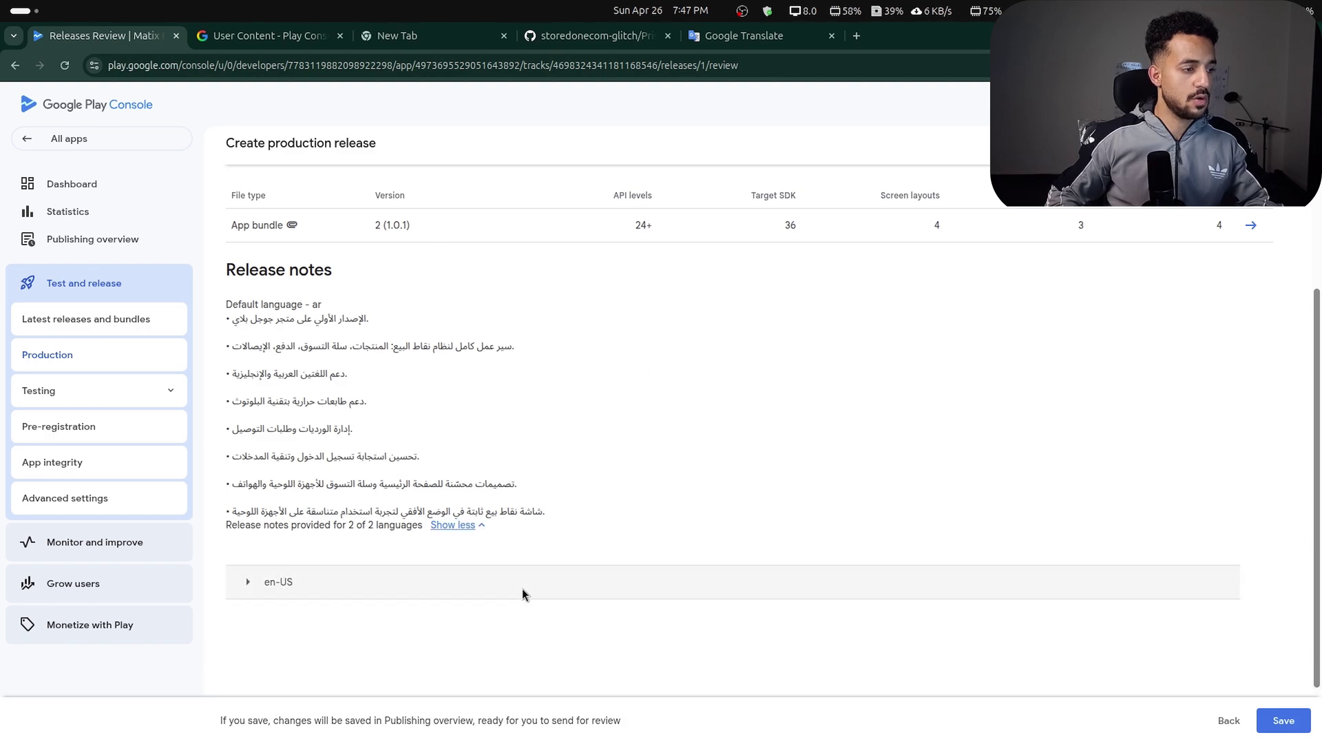
pyautogui.scroll(-1, 398, 460)
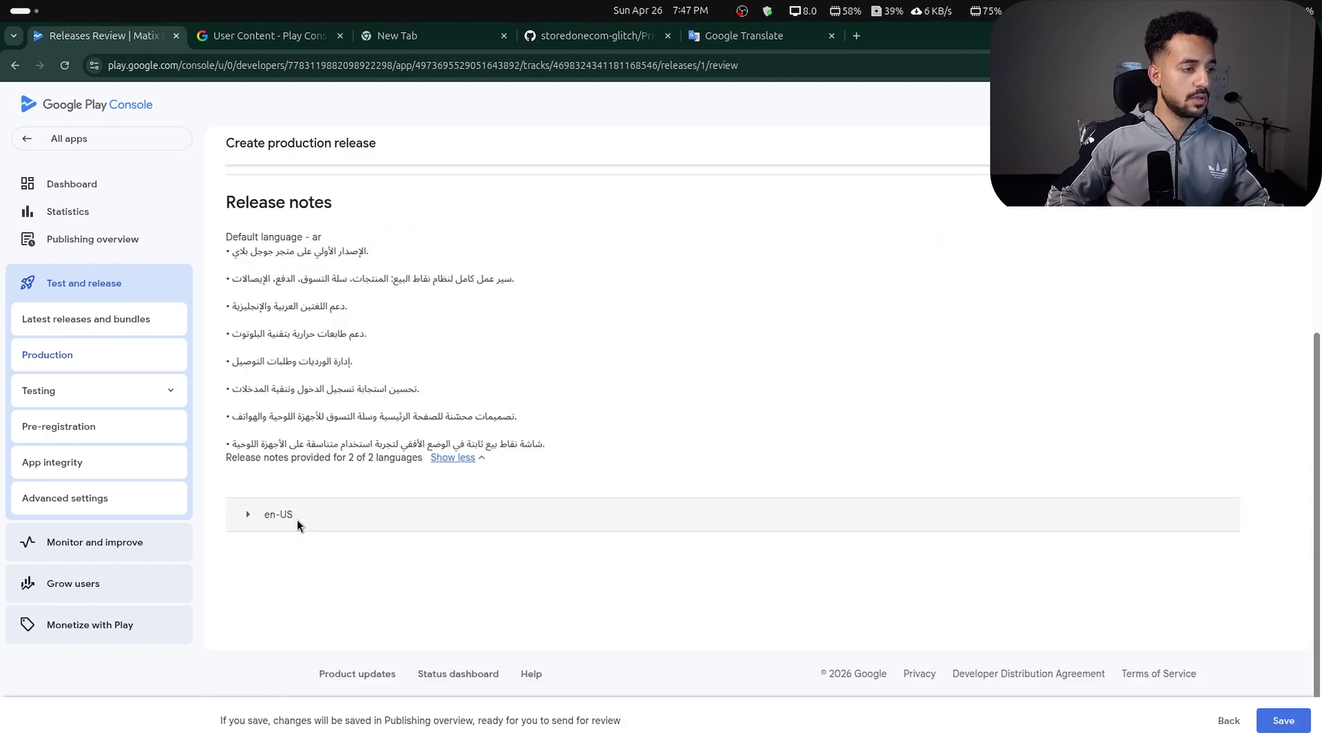
pyautogui.click(260, 515)
pyautogui.scroll(-2, 261, 480)
pyautogui.scroll(6, 344, 482)
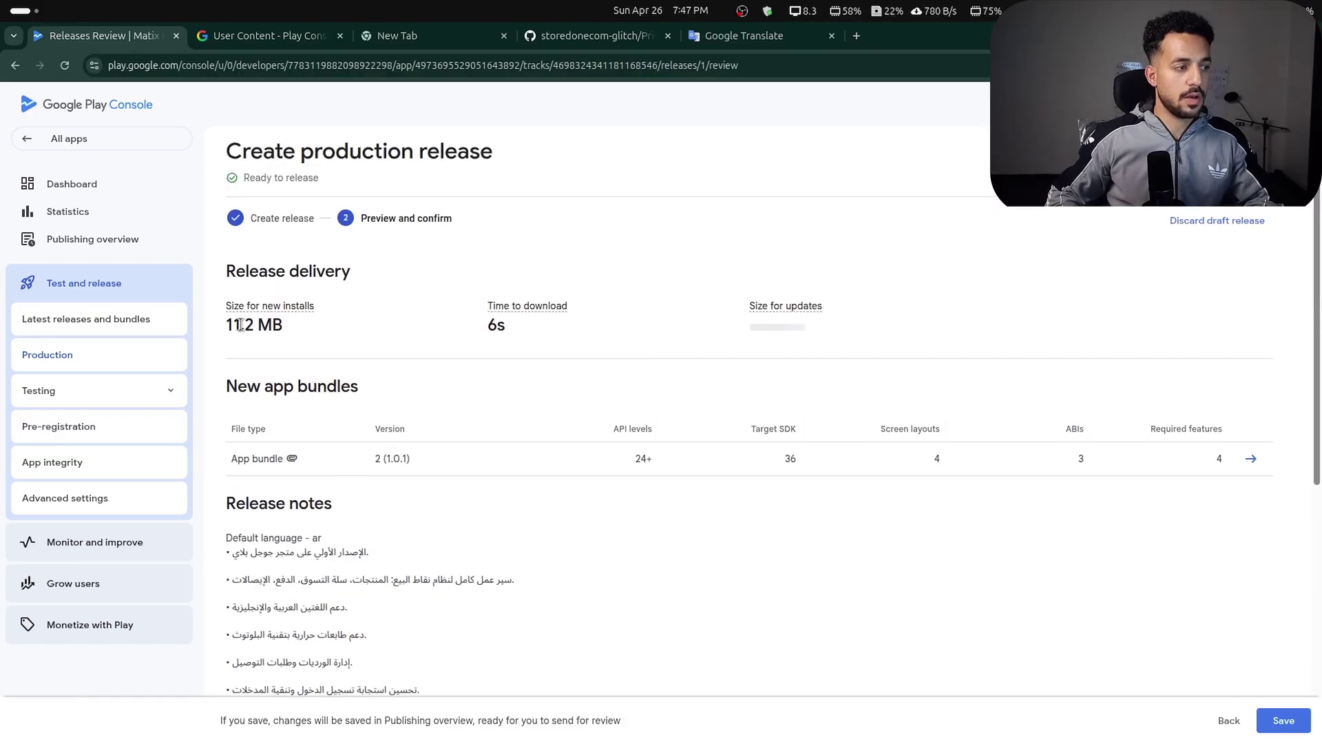
pyautogui.click(1273, 719)
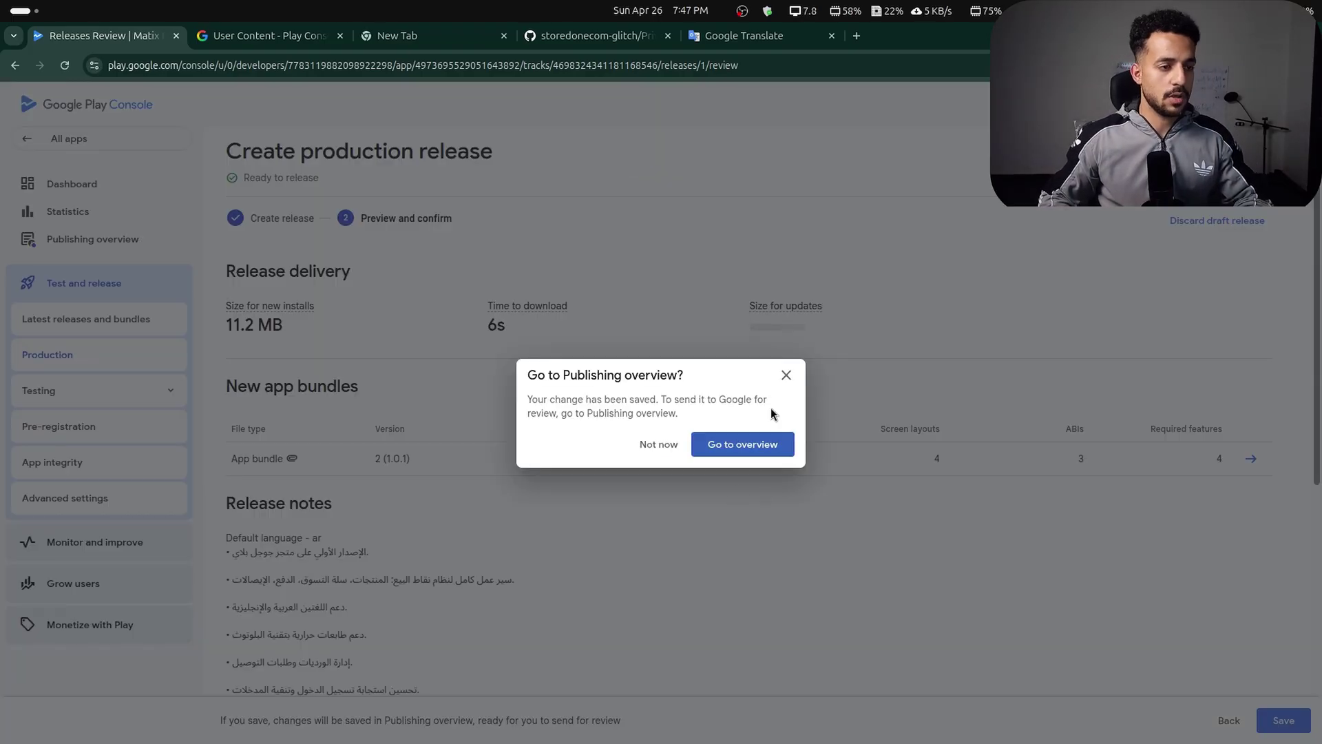
pyautogui.click(748, 441)
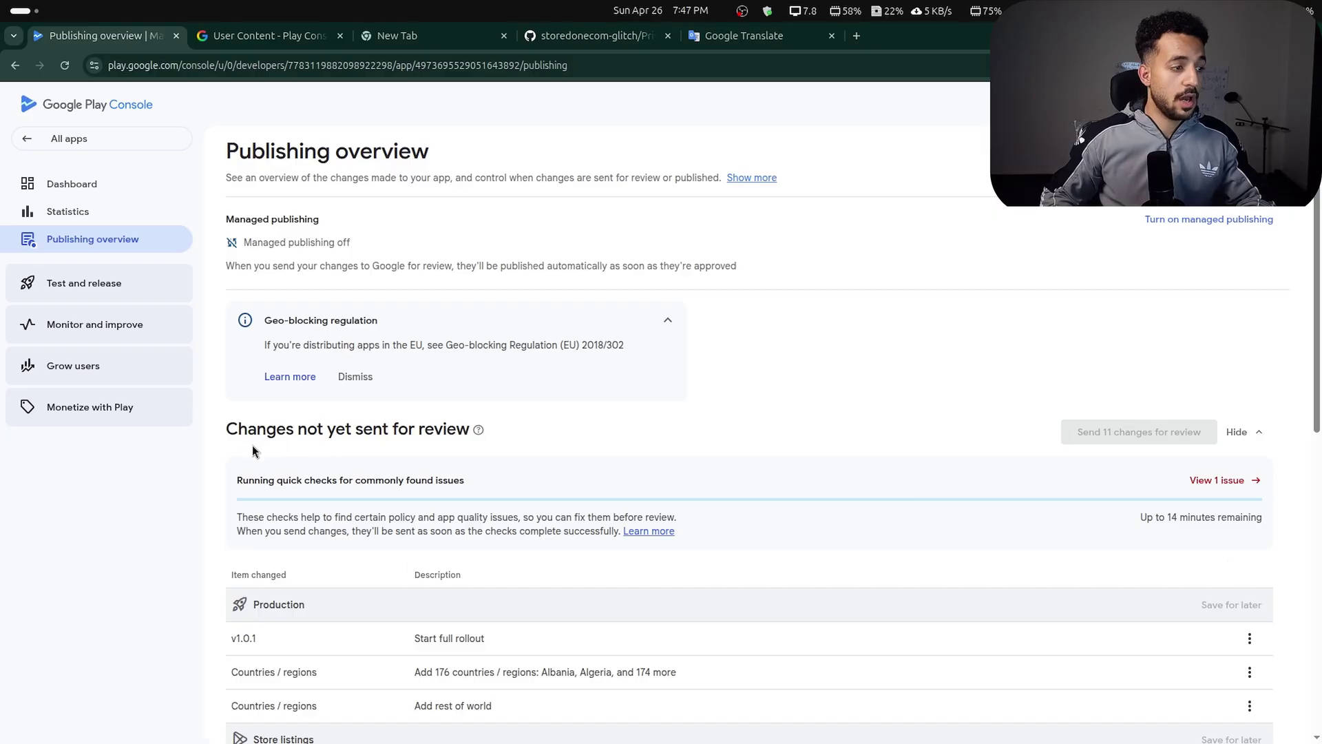
# Open the advertising ID declaration from the reported issue and answer Yes to the app using advertising ID.
pyautogui.click(1218, 481)
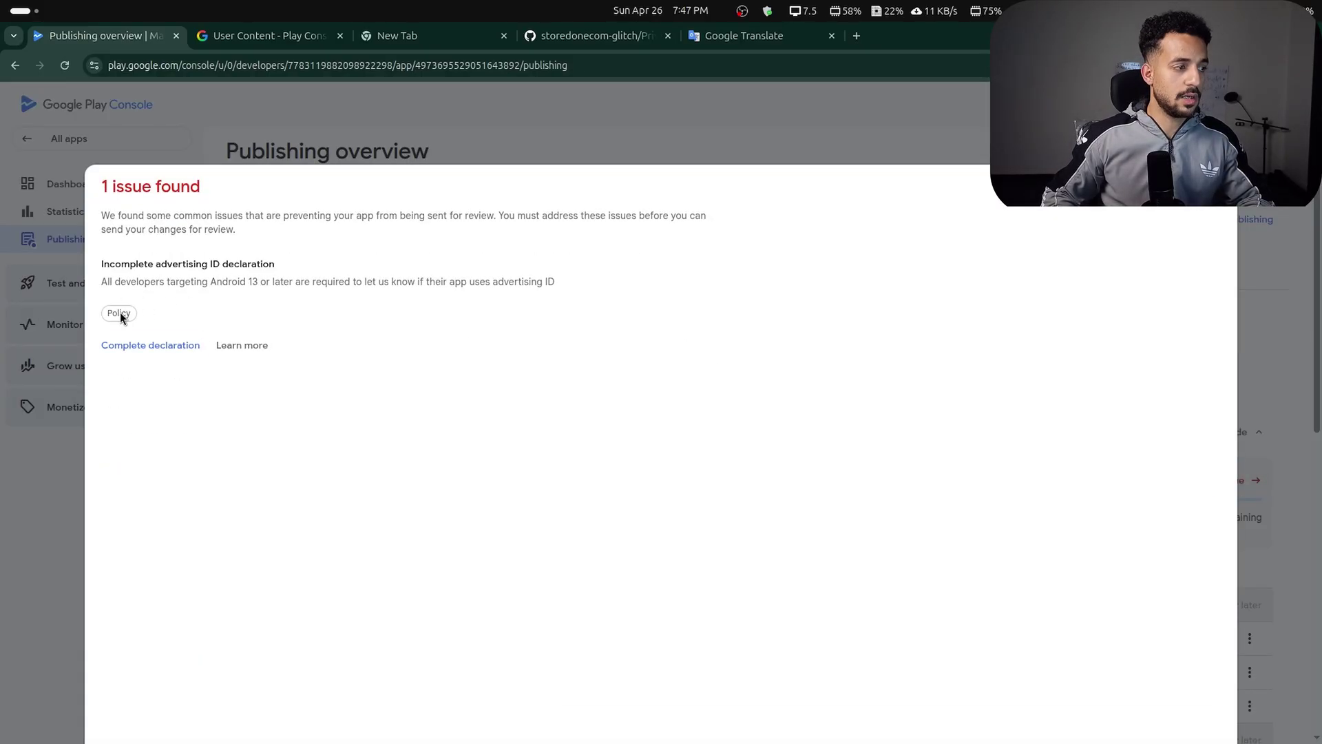
pyautogui.click(138, 346)
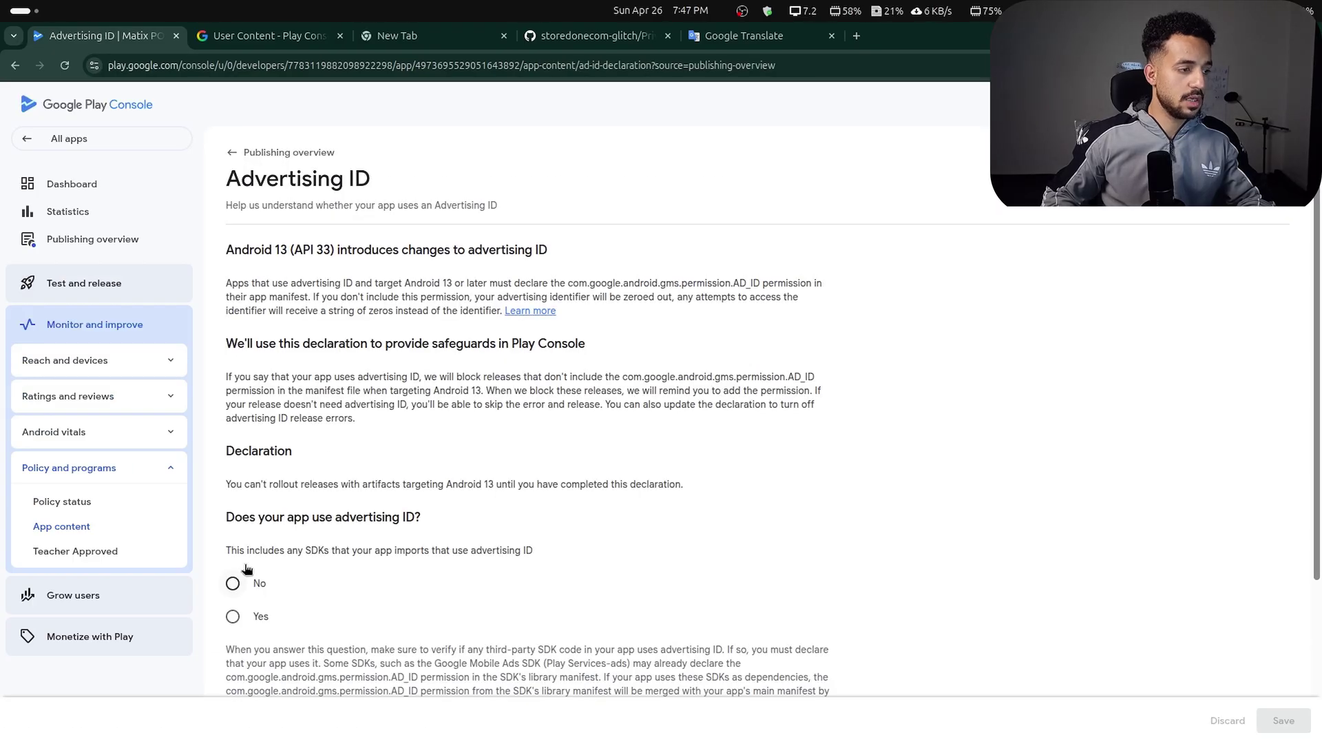
pyautogui.click(234, 616)
pyautogui.scroll(-2, 748, 462)
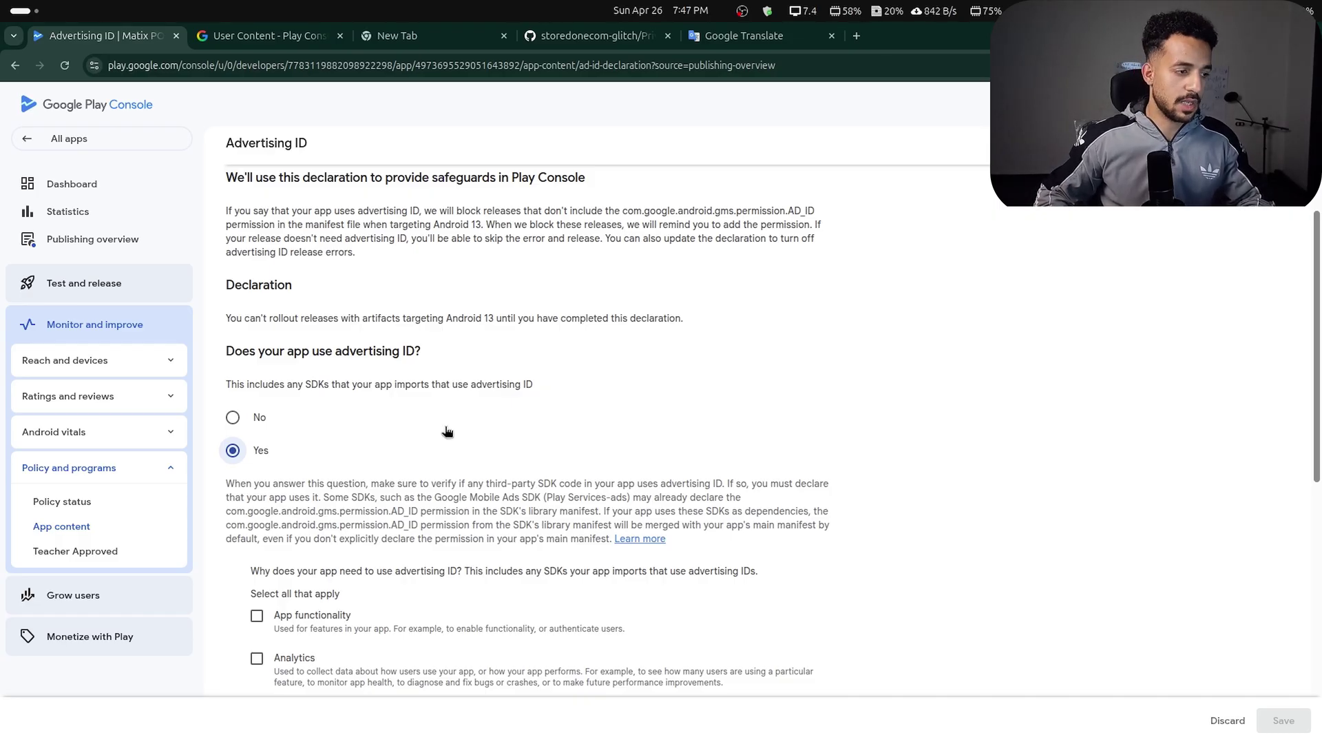
pyautogui.scroll(-1, 821, 438)
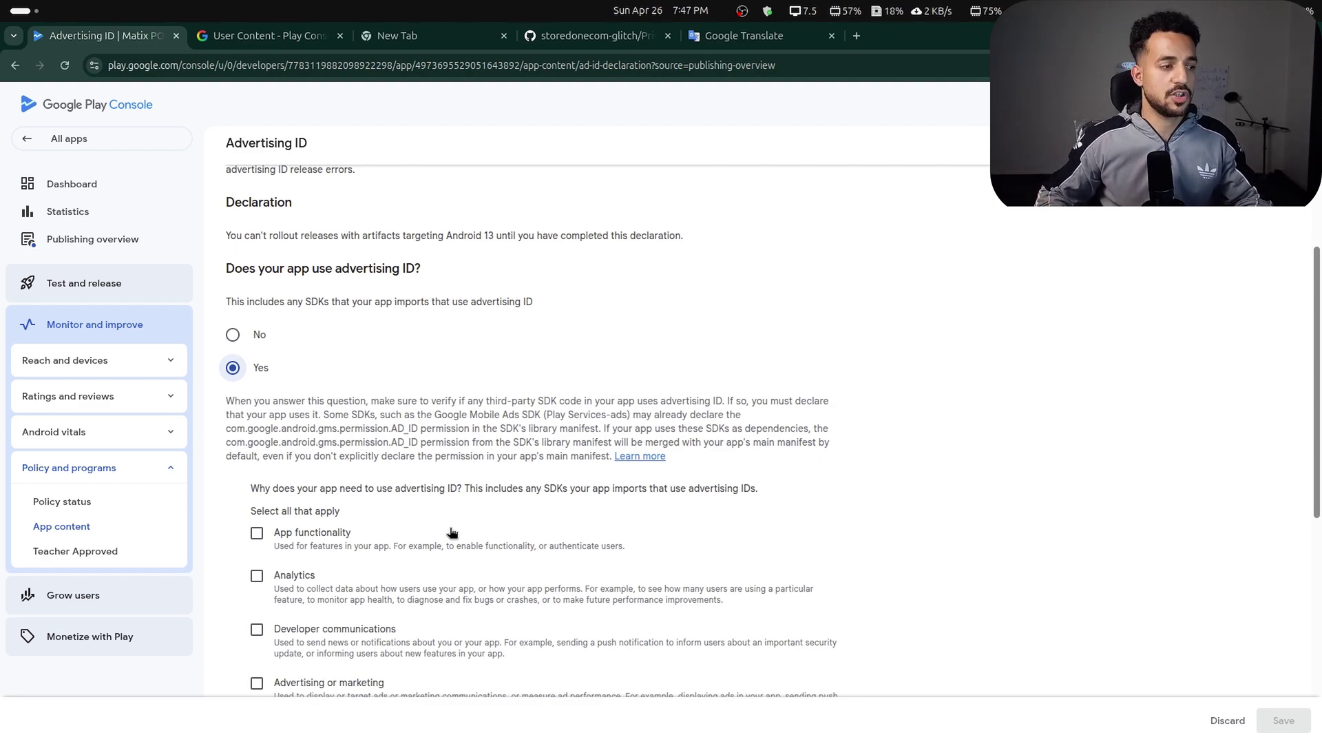
# Declare App functionality, Analytics and Developer communications as advertising ID uses, turn off release errors, and save the declaration, returning to Publishing overview.
pyautogui.click(256, 532)
pyautogui.click(257, 575)
pyautogui.scroll(-1, 299, 546)
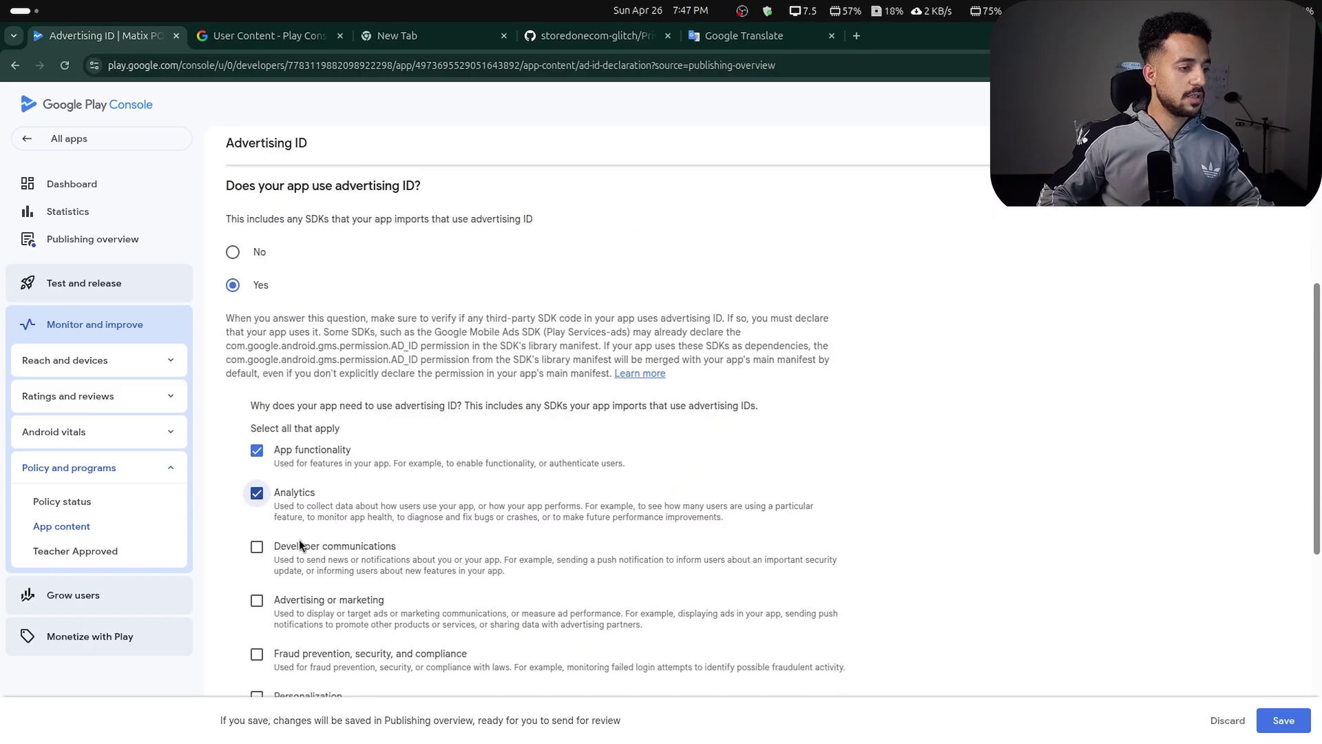
pyautogui.click(299, 546)
pyautogui.scroll(-3, 682, 469)
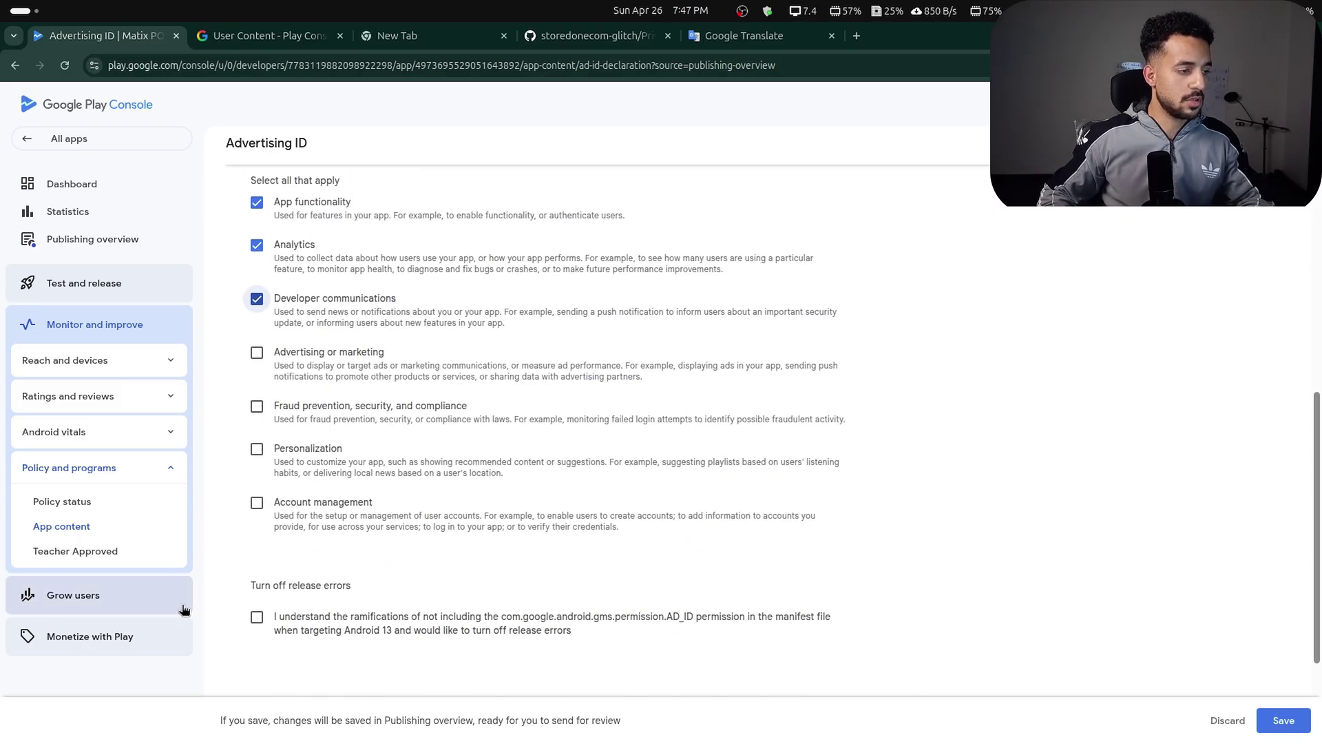
pyautogui.click(250, 621)
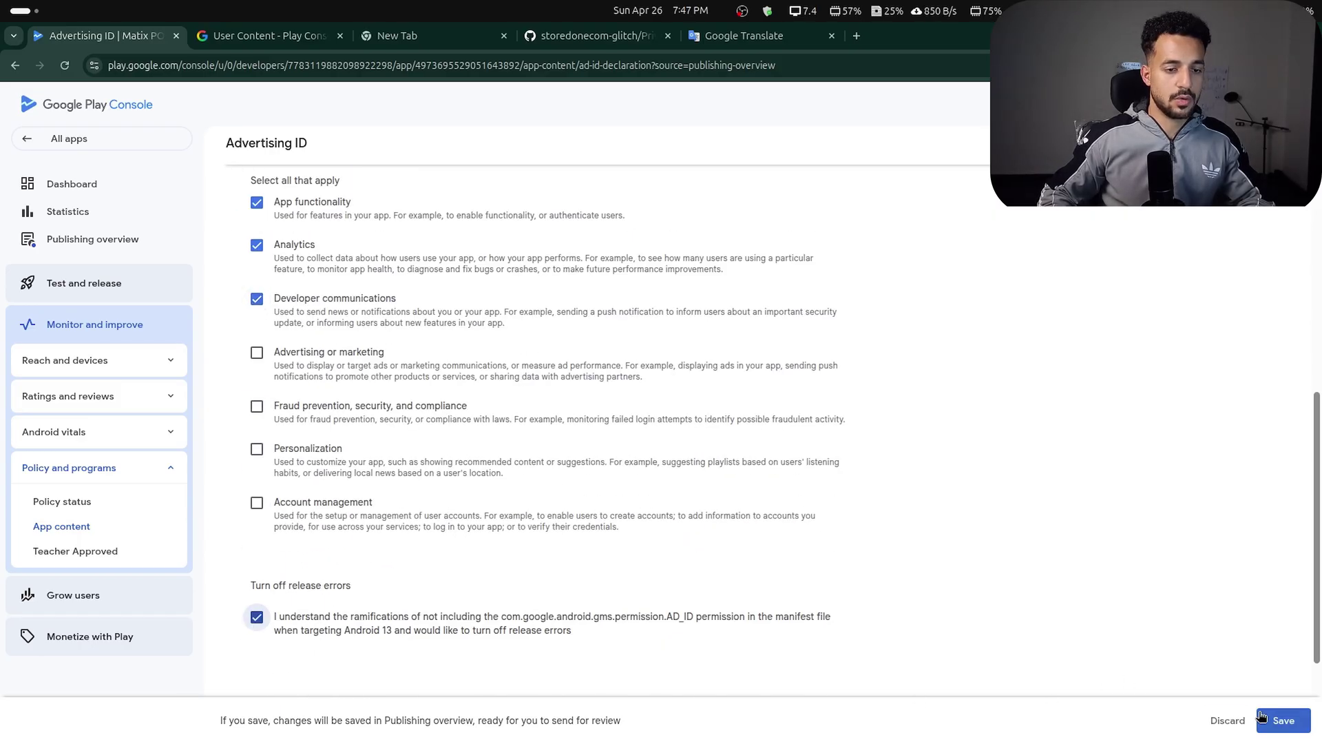
pyautogui.click(1283, 720)
pyautogui.click(755, 446)
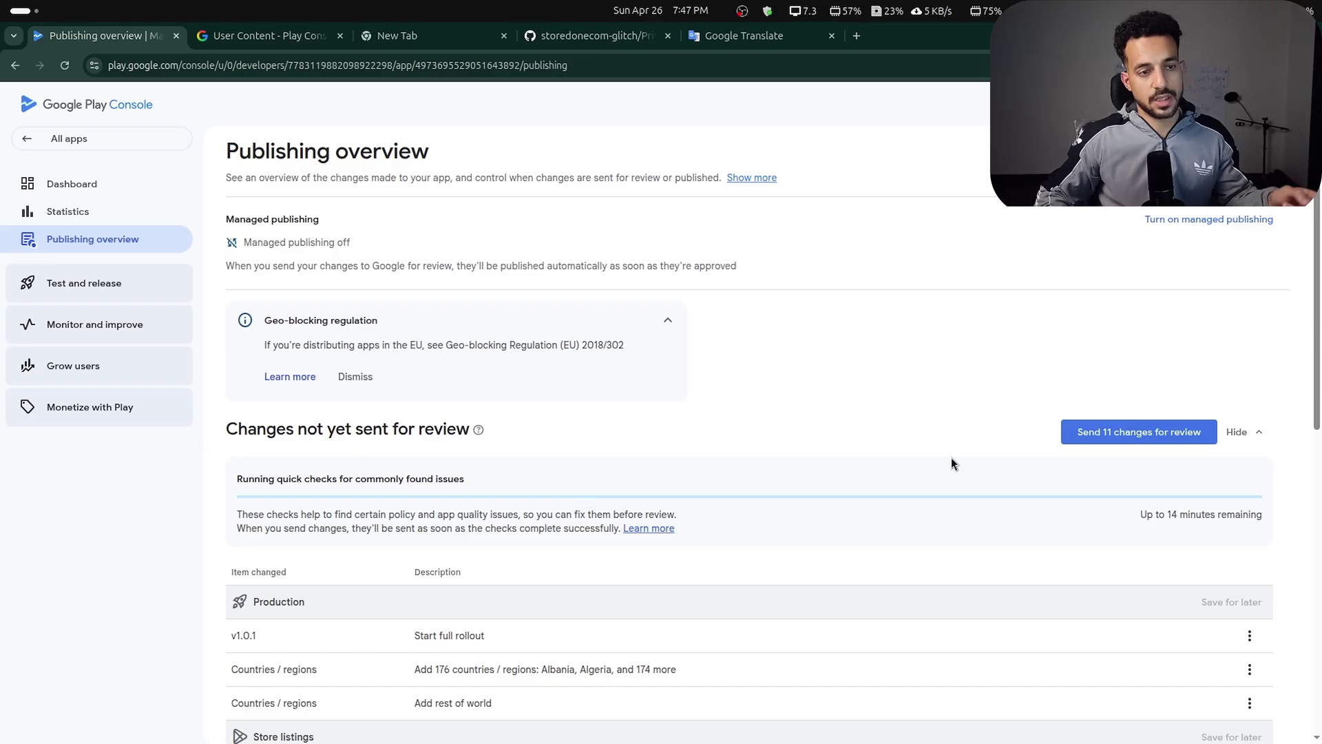
# Send all pending app changes to Google for review and check the list of submitted items.
pyautogui.click(1143, 431)
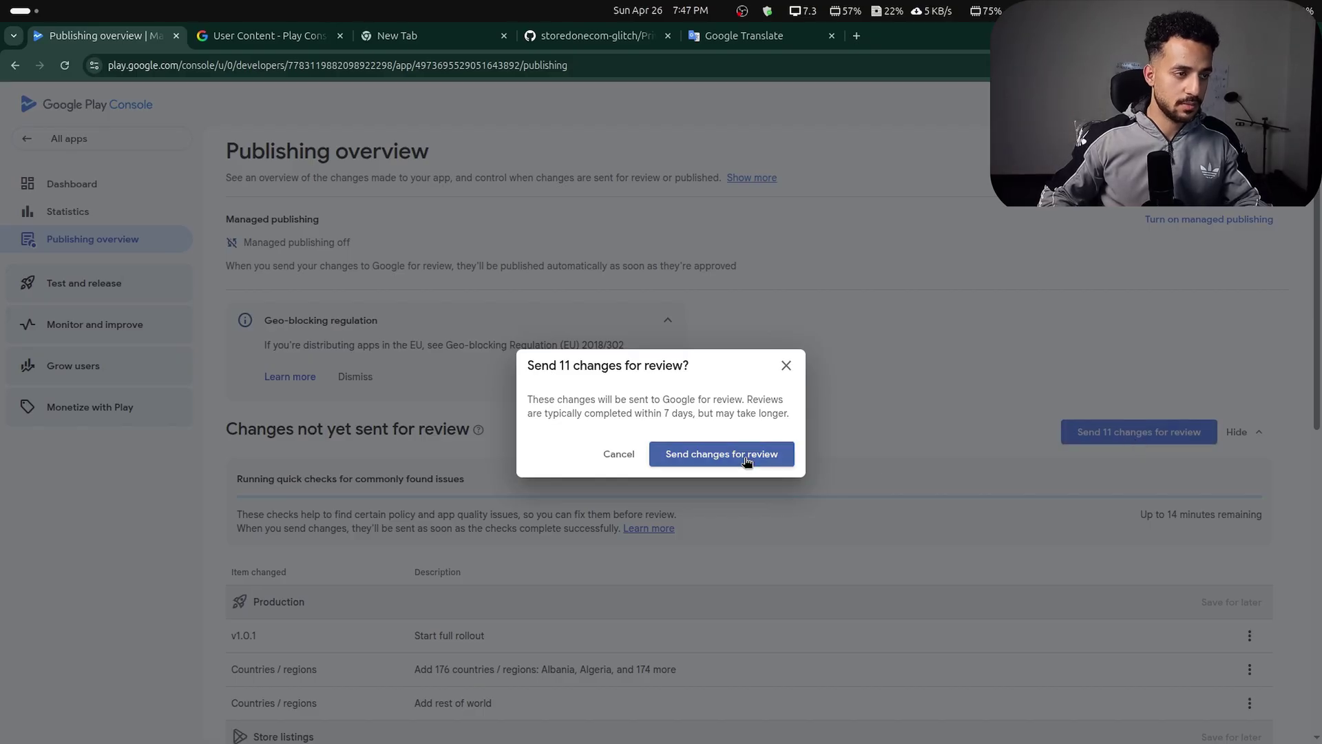
pyautogui.click(747, 459)
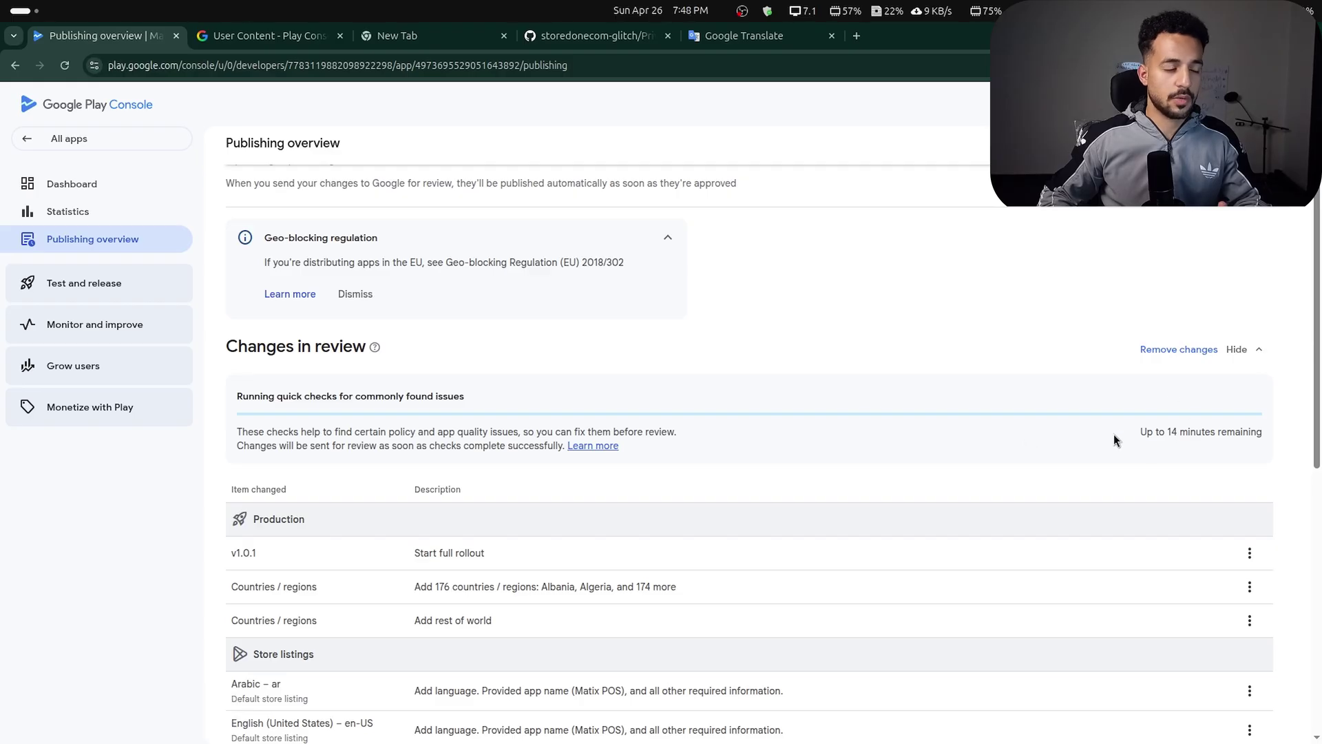
pyautogui.scroll(-2, 663, 373)
pyautogui.scroll(-5, 663, 369)
pyautogui.scroll(6, 850, 601)
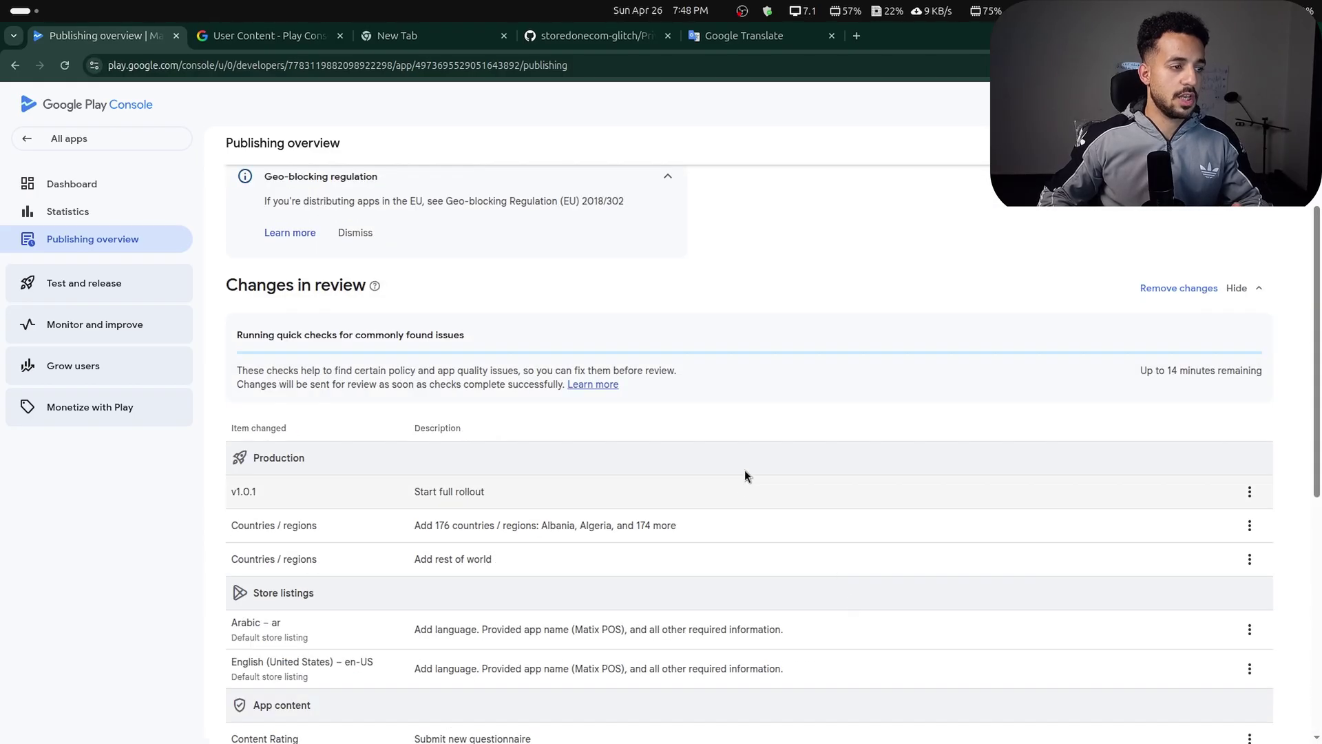
pyautogui.scroll(2, 1264, 474)
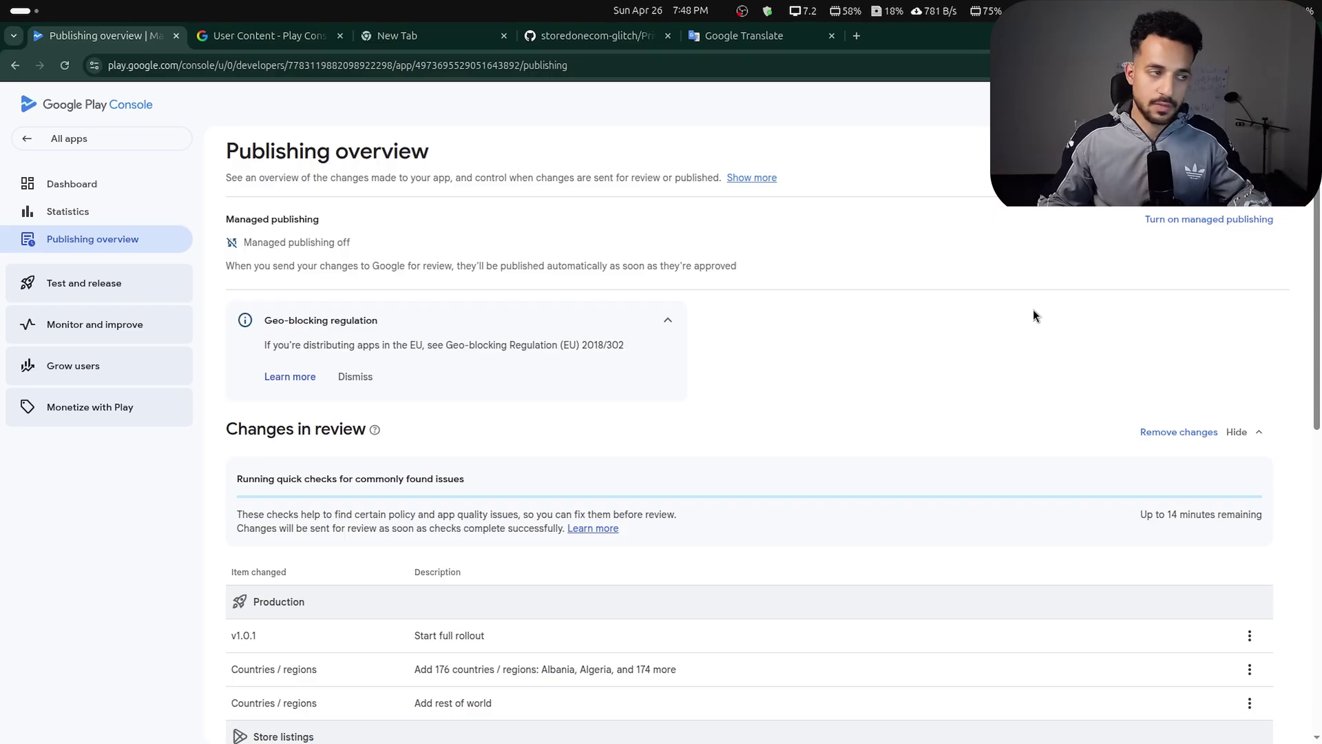
# Try to dismiss the Geo-blocking regulation notice and reload the Publishing overview page.
pyautogui.click(365, 377)
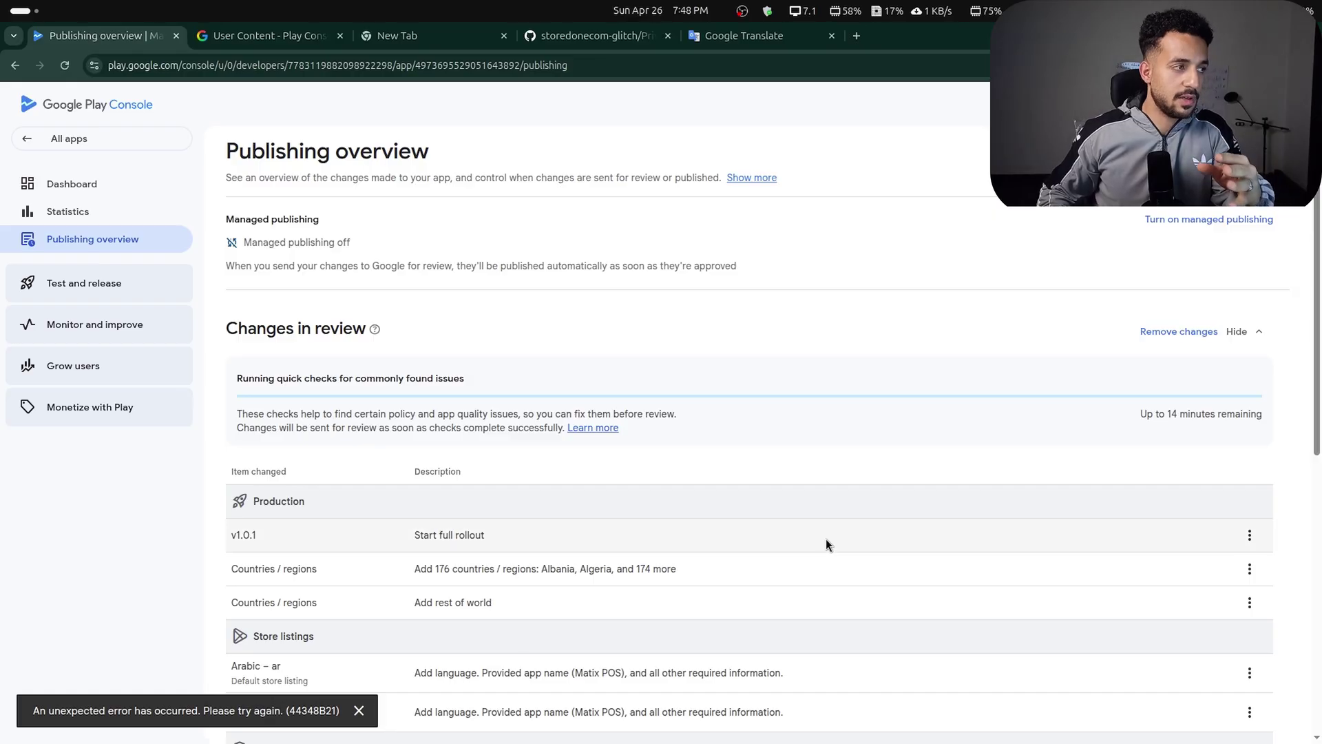
pyautogui.click(66, 66)
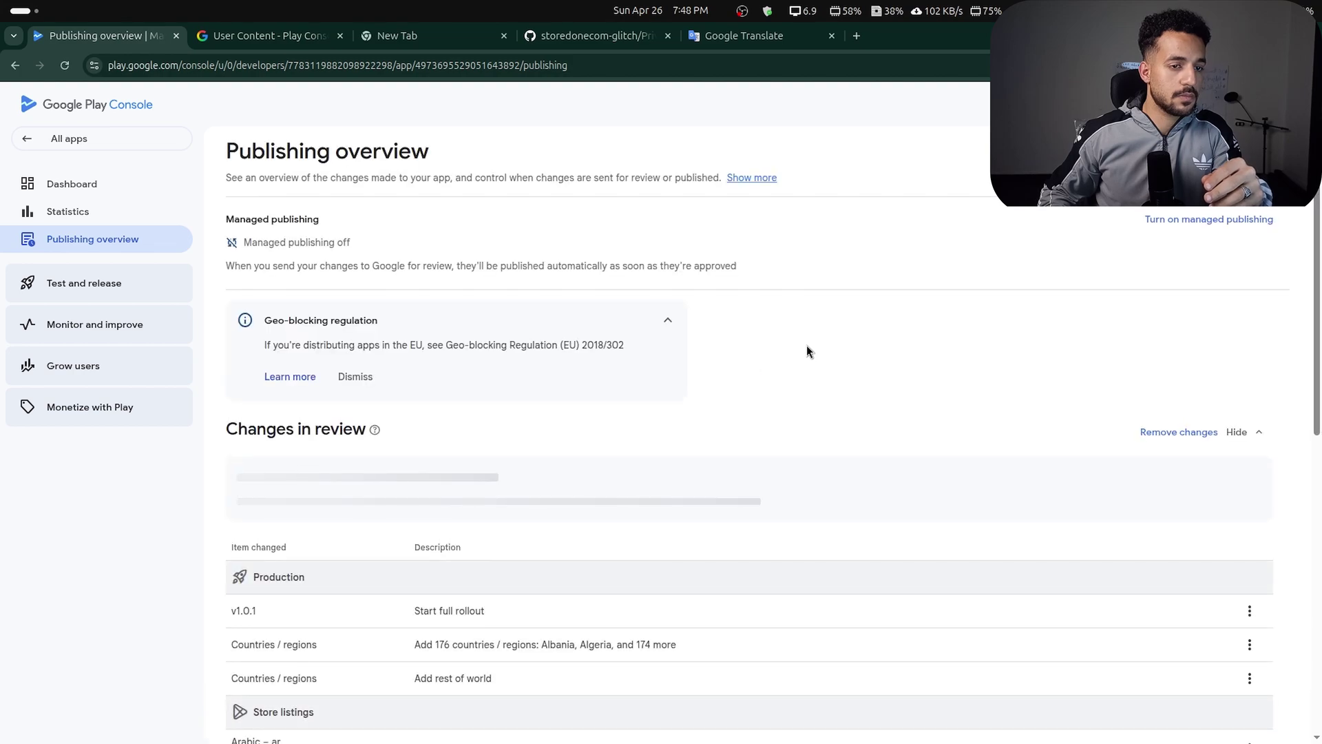
pyautogui.scroll(-1, 807, 348)
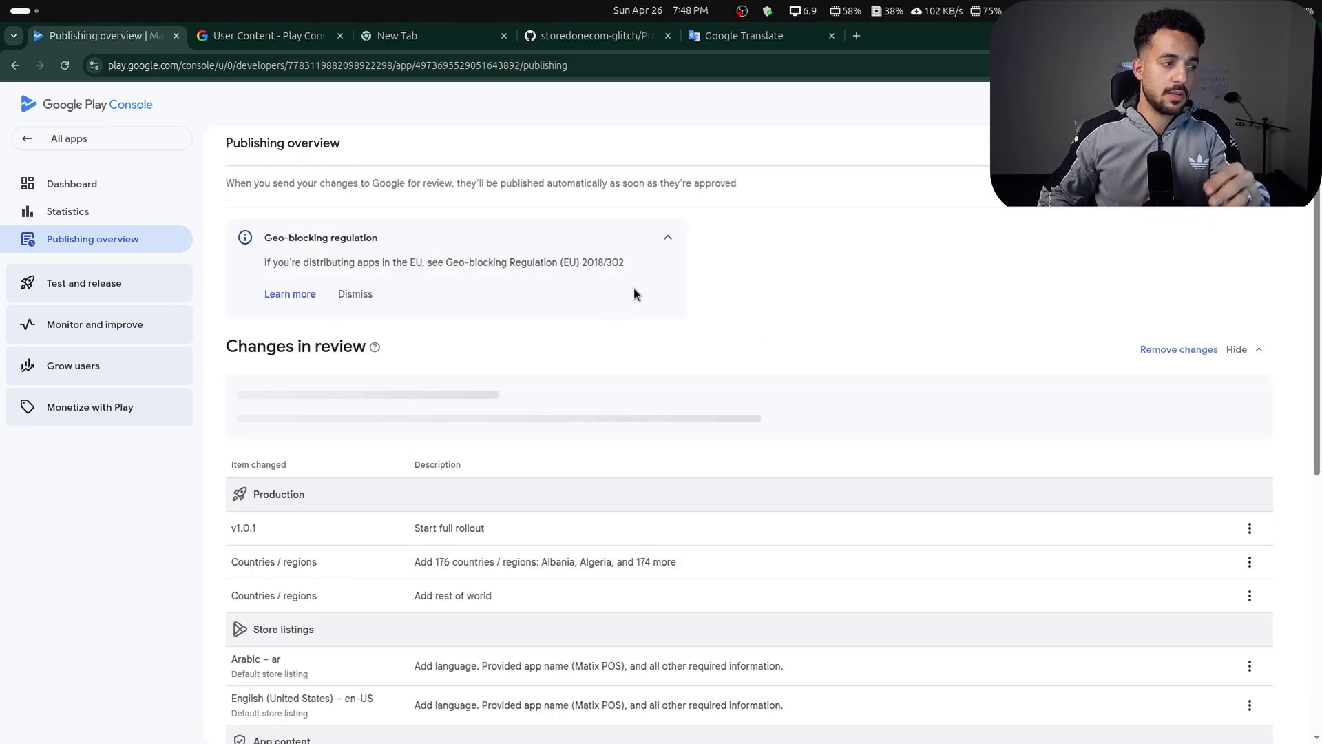